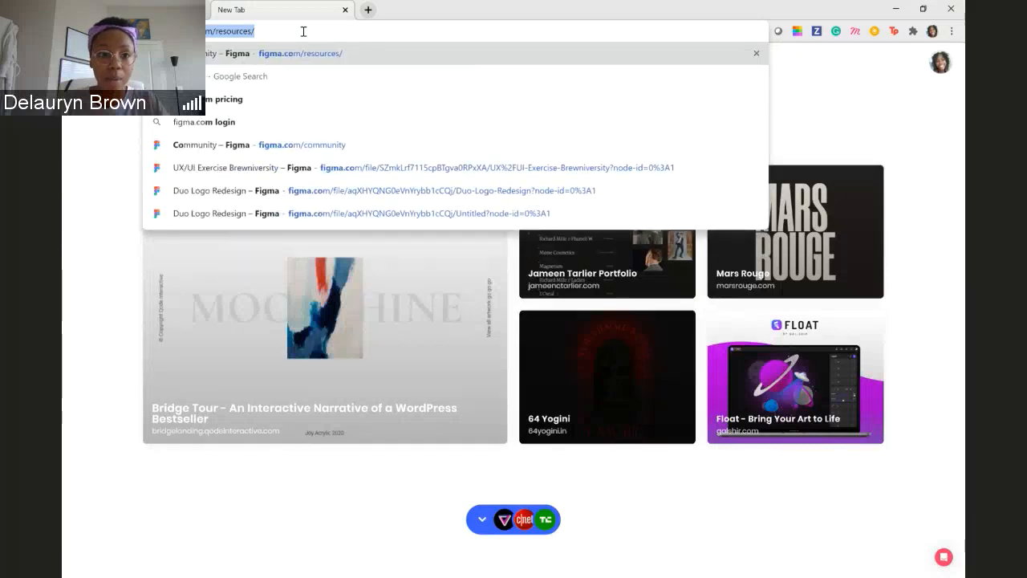
# - Go to figma.com in the browser
pyautogui.write('/re')
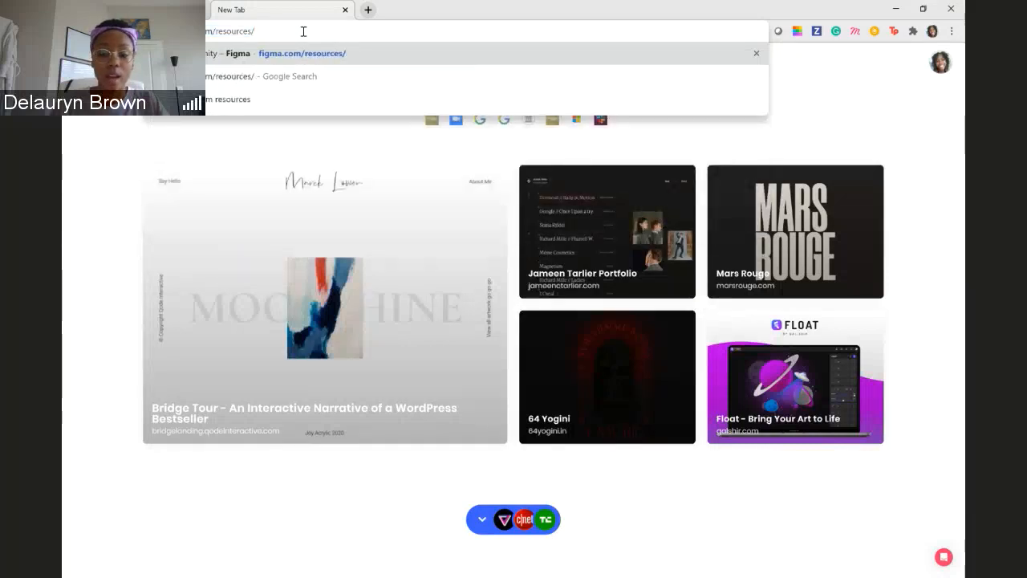
pyautogui.press('BackSpace')
pyautogui.press('BackSpace')
pyautogui.press('BackSpace')
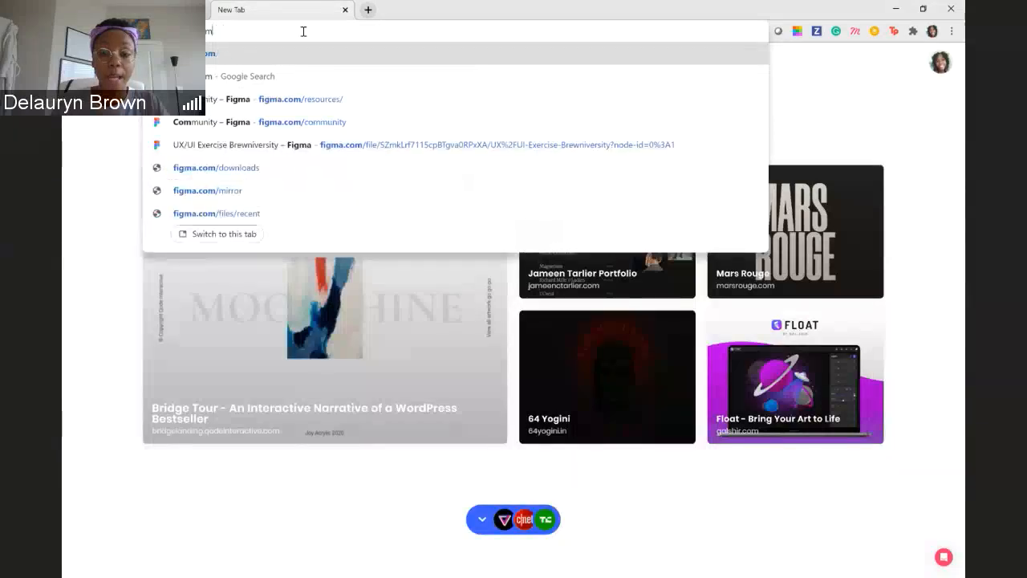
pyautogui.press('Return')
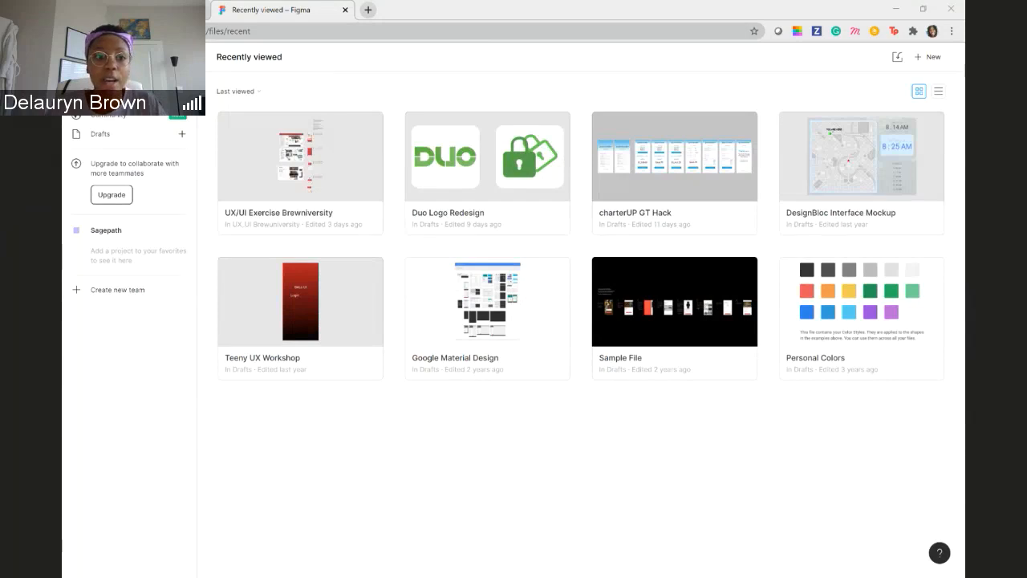
# - Browse the file search and recent files, and create a new design file in Drafts
pyautogui.click(105, 76)
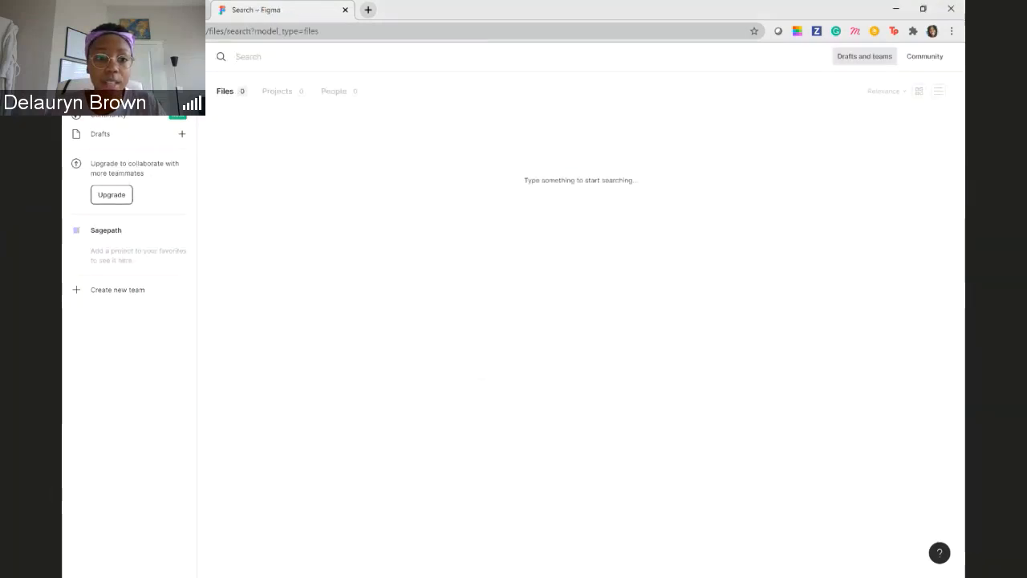
pyautogui.click(105, 96)
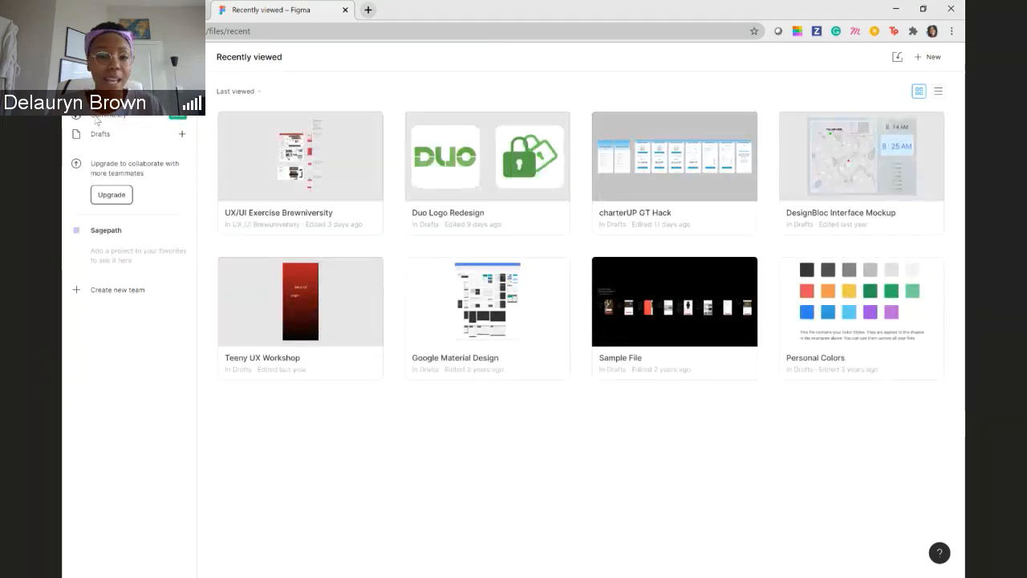
pyautogui.click(117, 138)
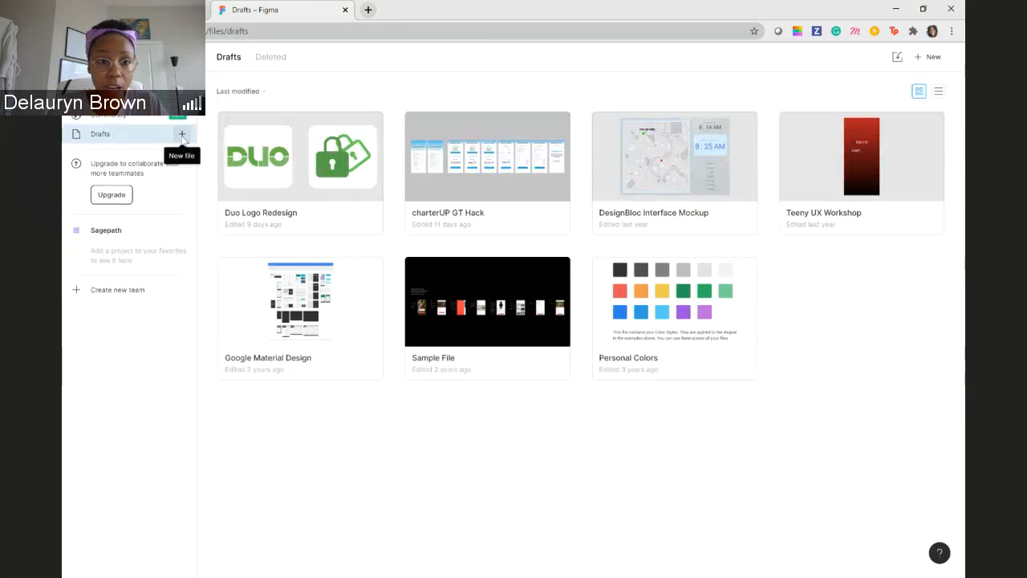
pyautogui.click(930, 63)
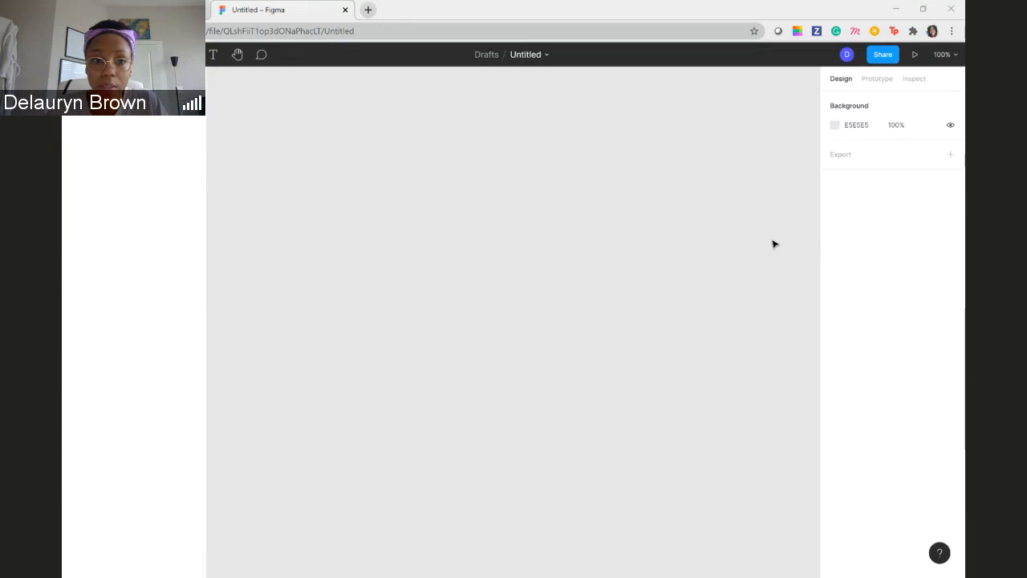
# - Rename the untitled file as Figma Level-Up
pyautogui.doubleClick(528, 60)
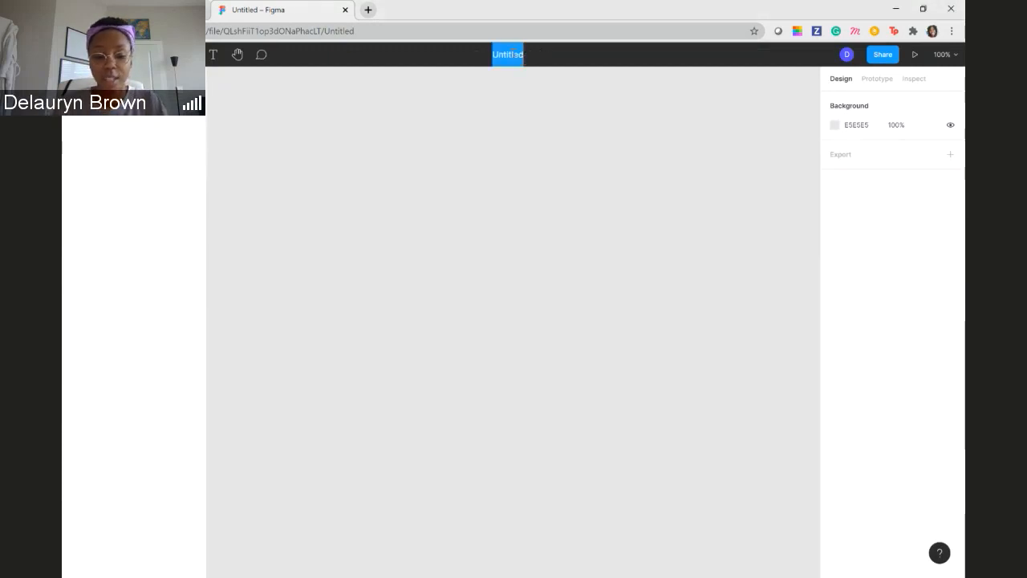
pyautogui.write('Figma')
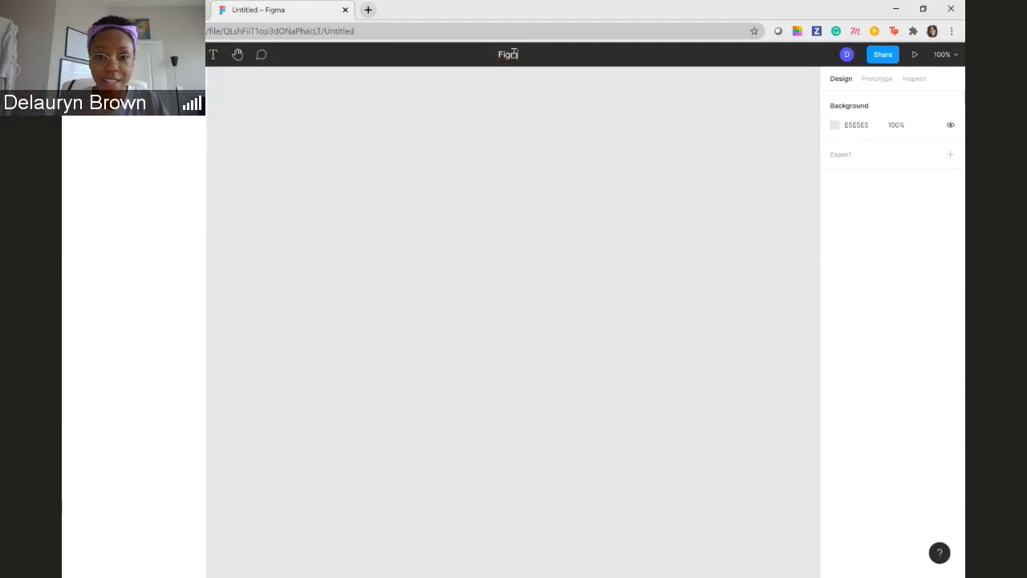
pyautogui.write(' Level')
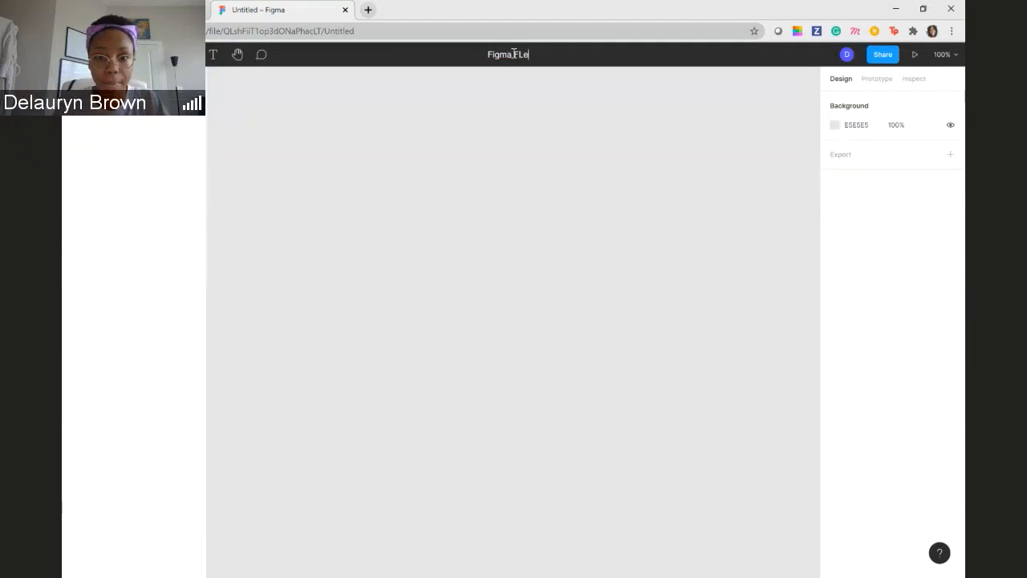
pyautogui.press('BackSpace')
pyautogui.press('BackSpace')
pyautogui.press('BackSpace')
pyautogui.press('BackSpace')
pyautogui.press('BackSpace')
pyautogui.press('BackSpace')
pyautogui.write('L')
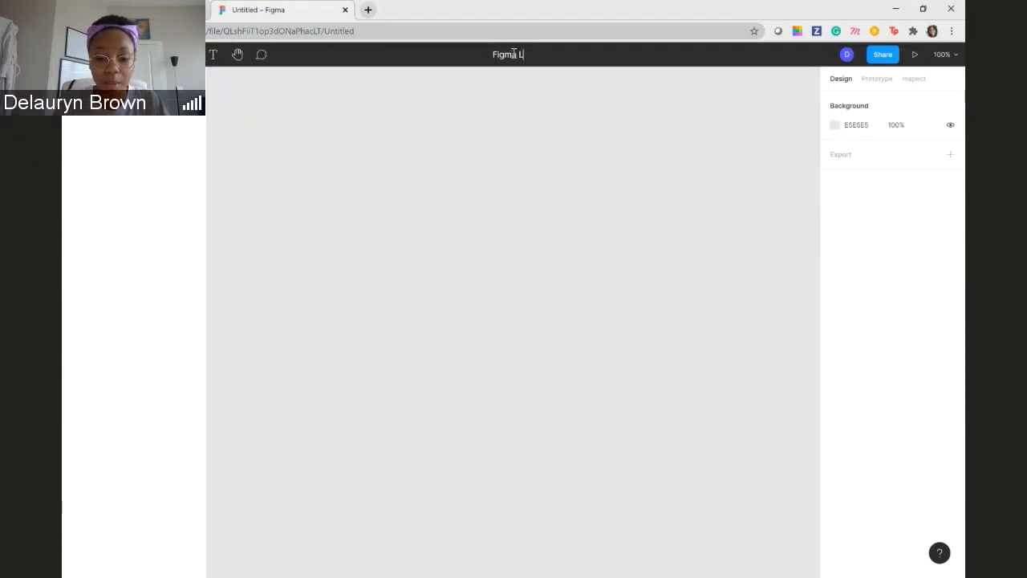
pyautogui.write('evel-U')
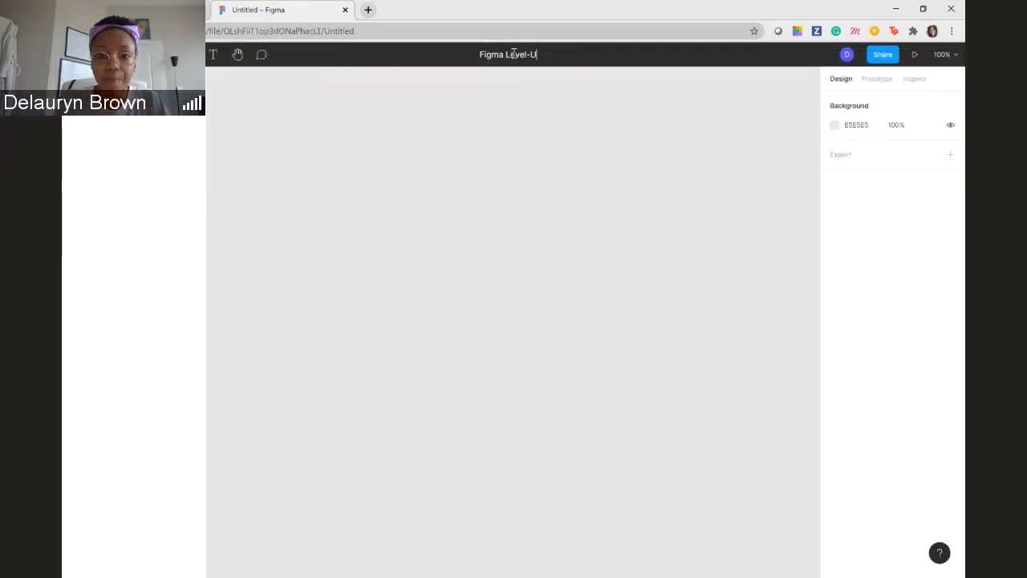
pyautogui.write('p')
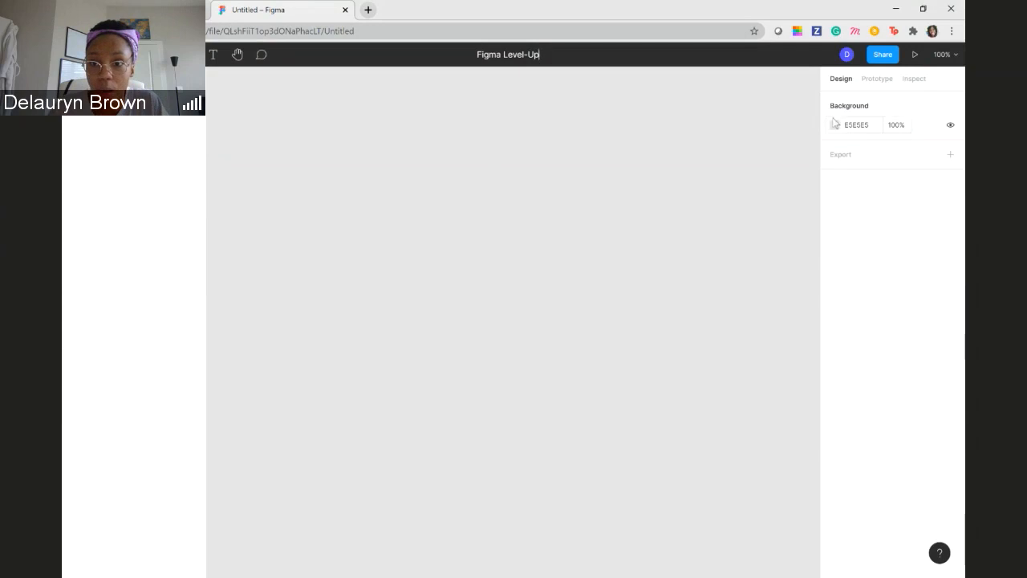
pyautogui.click(877, 80)
pyautogui.click(842, 84)
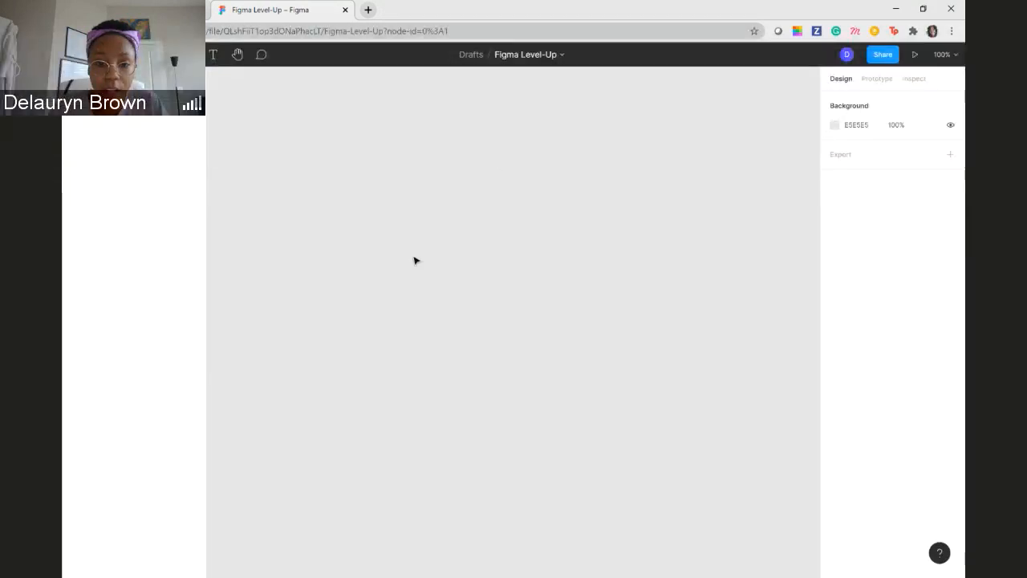
pyautogui.moveTo(412, 253); pyautogui.dragTo(616, 351)
pyautogui.moveTo(408, 167); pyautogui.dragTo(396, 426)
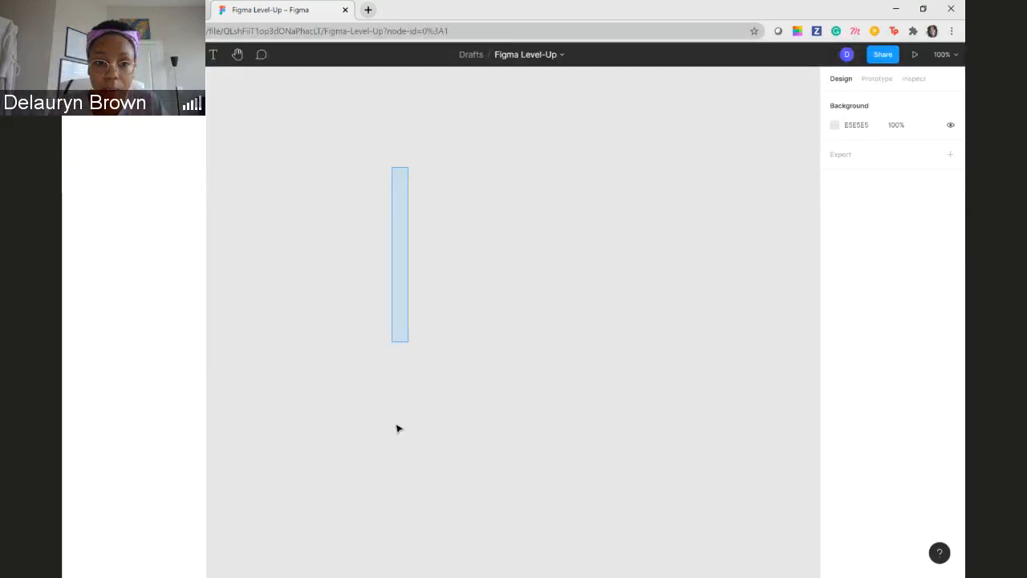
pyautogui.moveTo(305, 220); pyautogui.dragTo(705, 449)
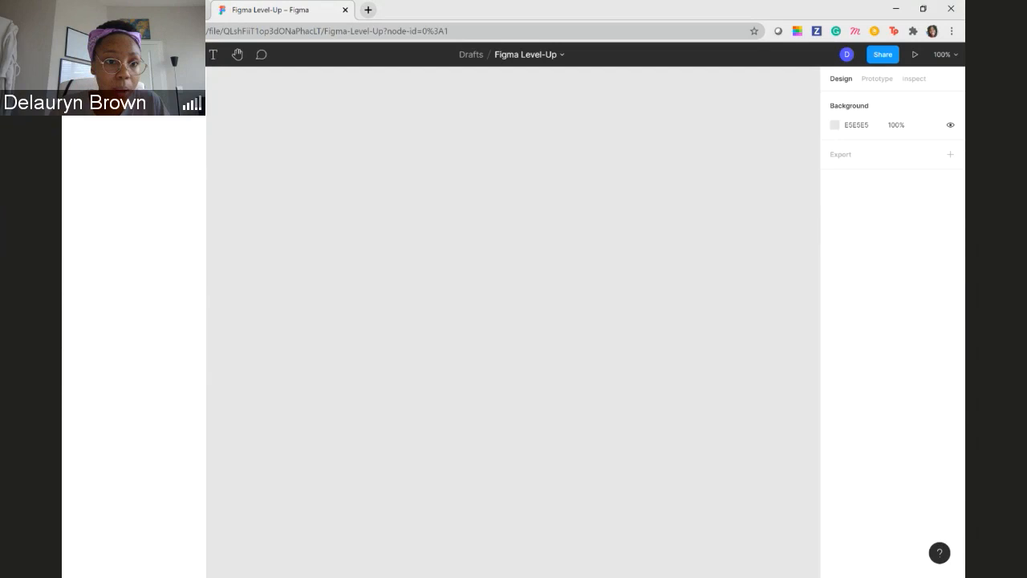
# - Add two iPhone 11 Pro / X frames side by side on the canvas using the 375 × 812 phone preset
pyautogui.press('f')
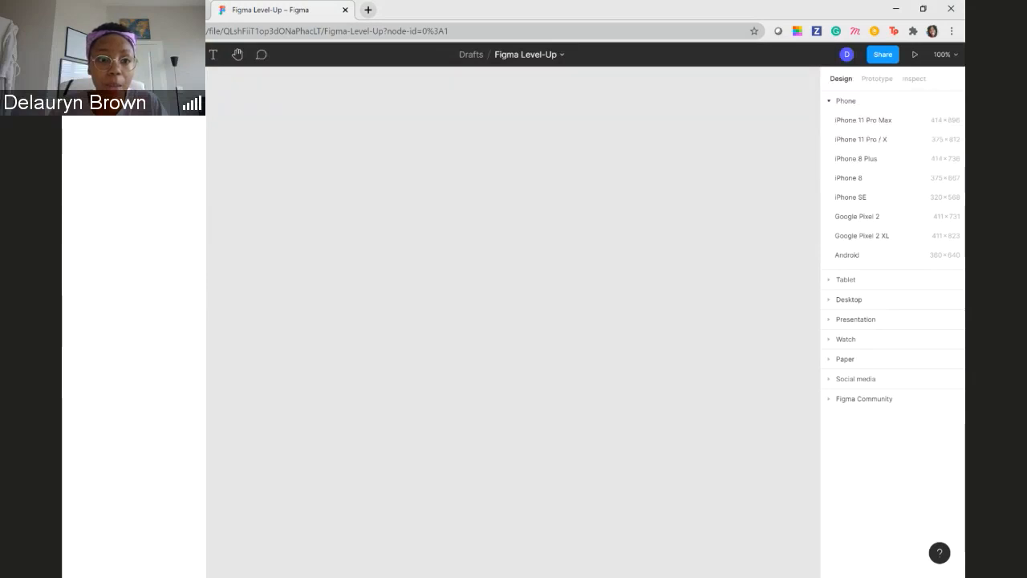
pyautogui.click(167, 55)
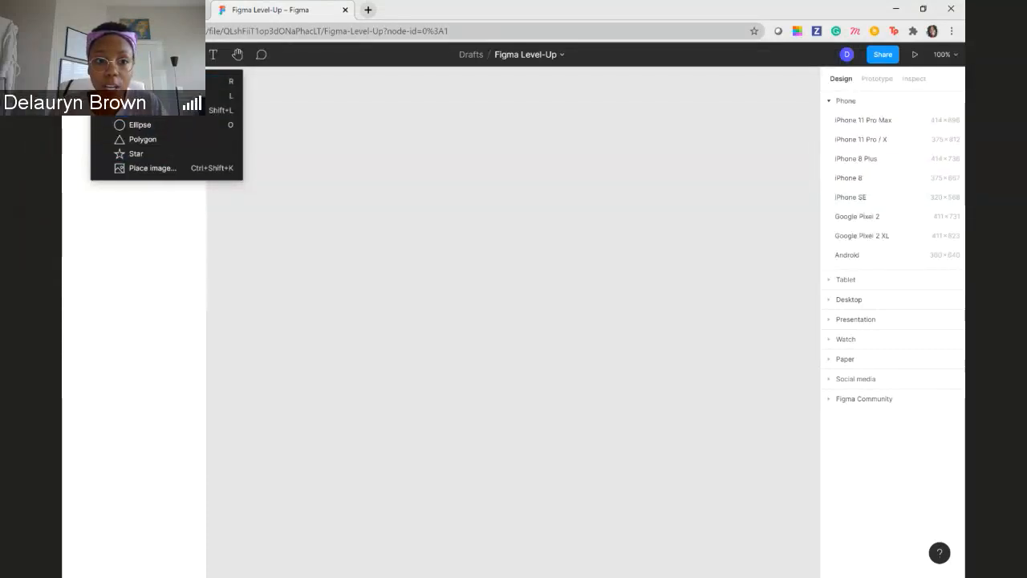
pyautogui.click(196, 55)
pyautogui.click(197, 54)
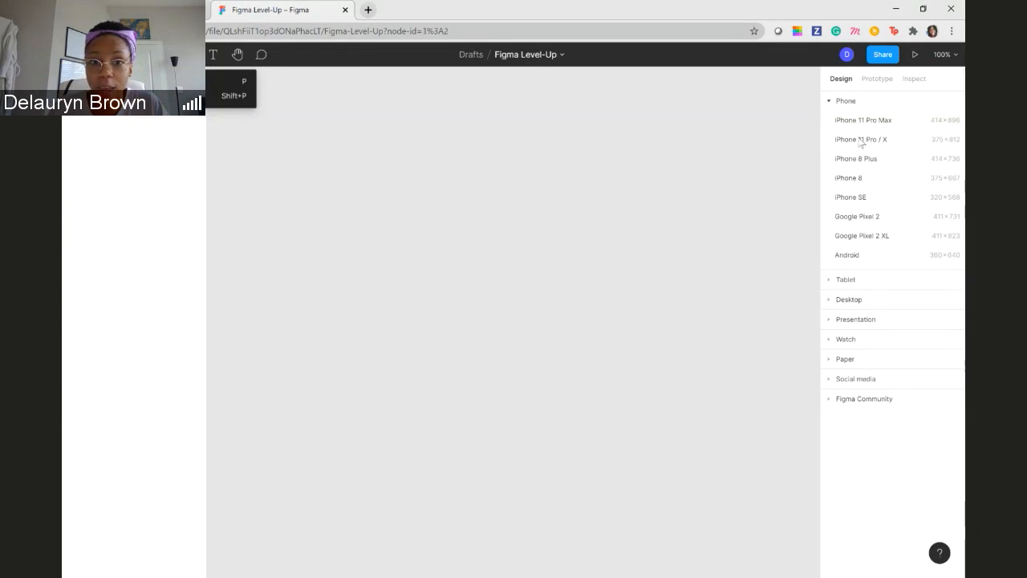
pyautogui.click(860, 140)
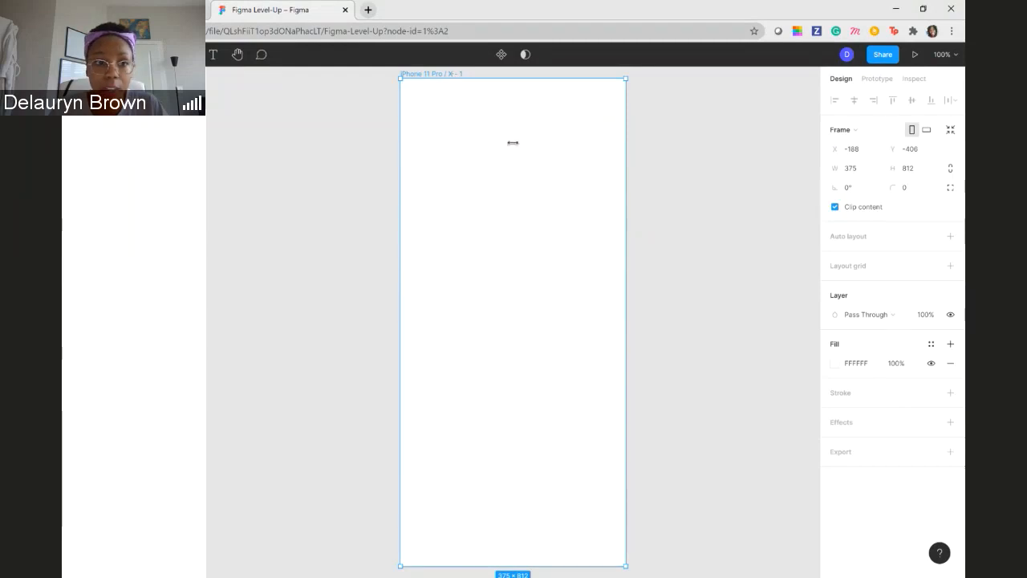
pyautogui.press('f')
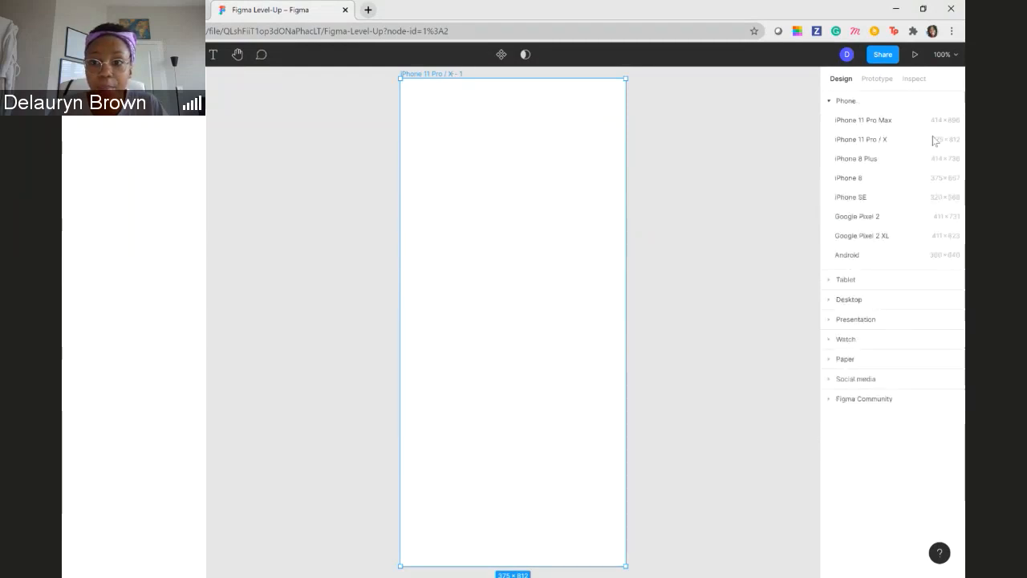
pyautogui.click(860, 141)
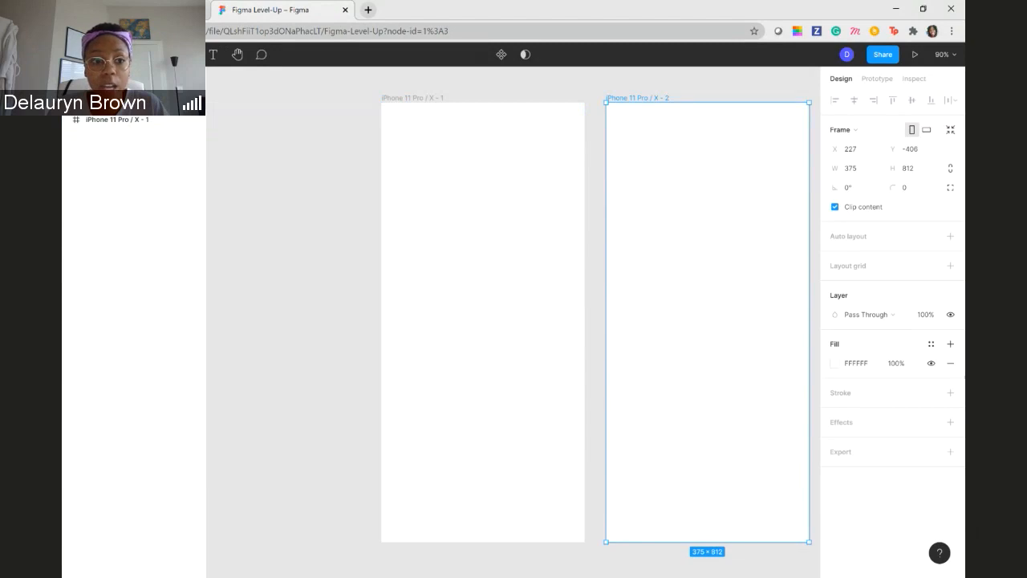
# - Look at the component assets, and toggle the first iPhone frame's visibility off and on
pyautogui.click(113, 79)
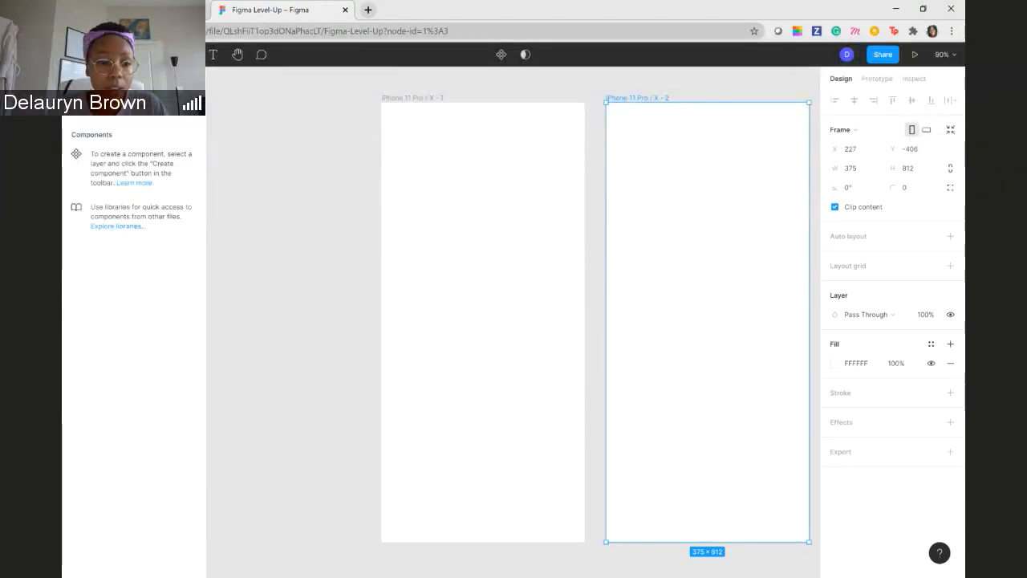
pyautogui.click(82, 79)
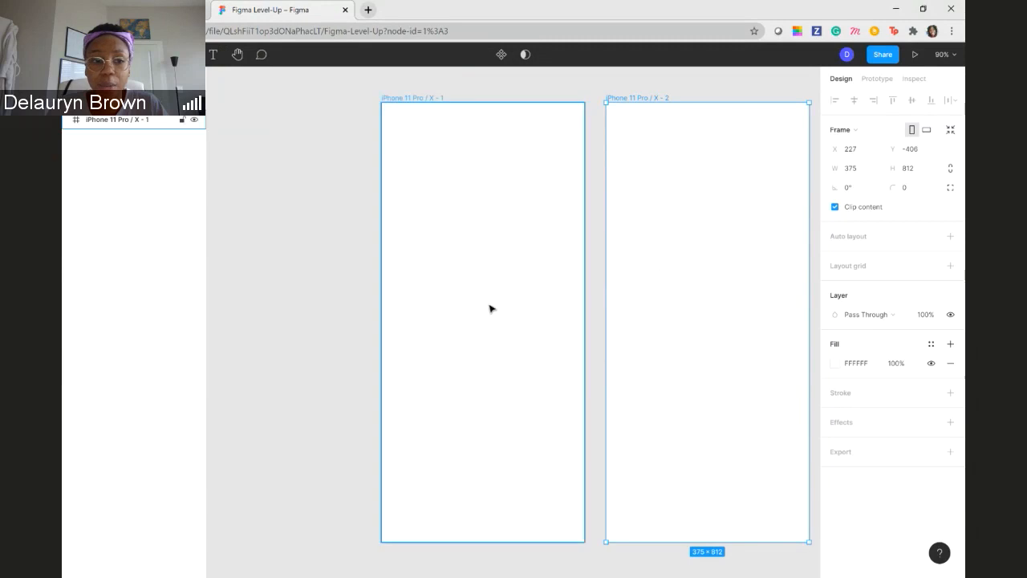
pyautogui.click(442, 177)
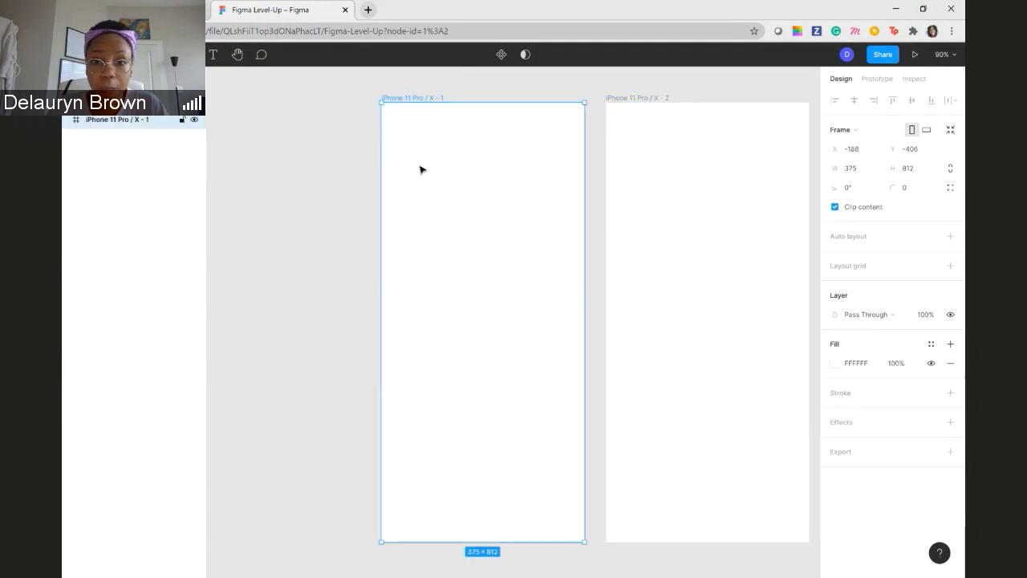
pyautogui.click(194, 120)
pyautogui.click(195, 119)
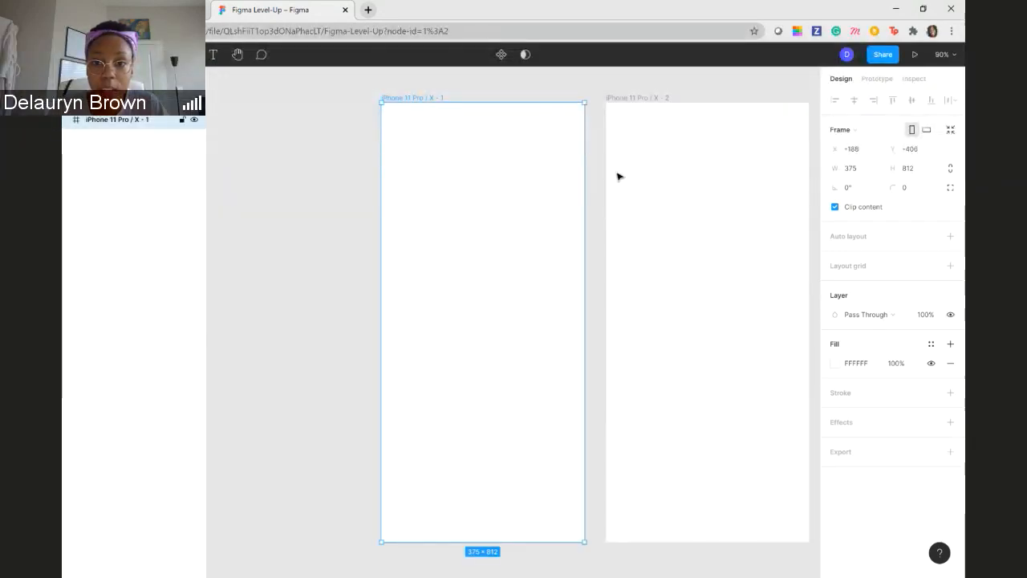
# - Move the second iPhone frame closer to the first, to about X 215, and deselect it
pyautogui.moveTo(724, 262); pyautogui.dragTo(706, 184)
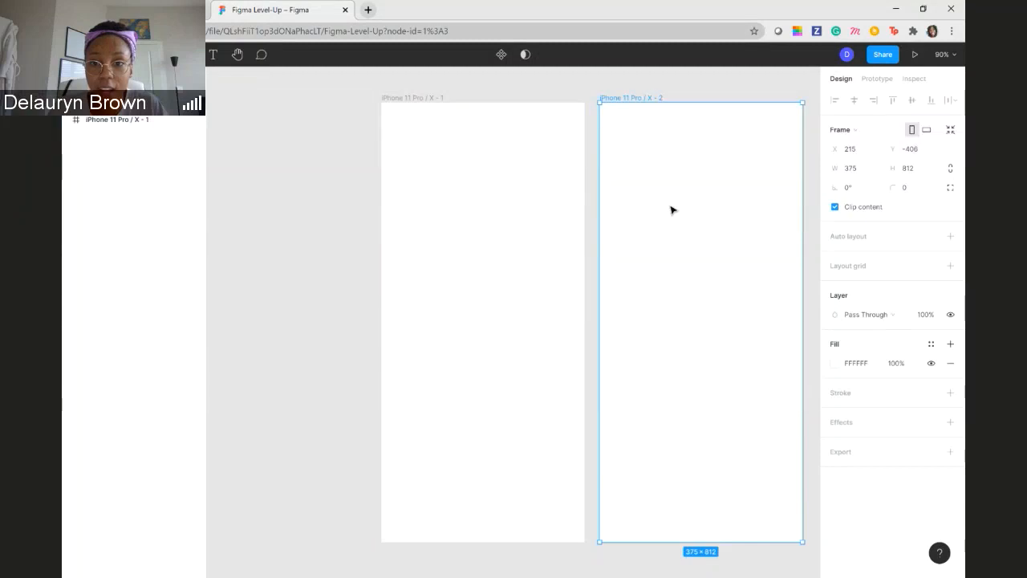
pyautogui.click(676, 86)
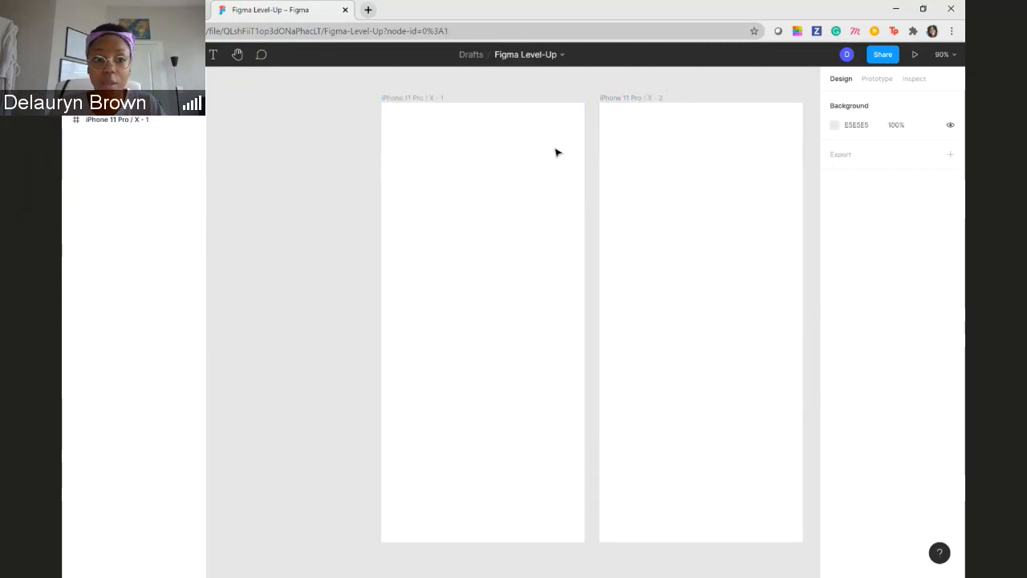
pyautogui.click(472, 225)
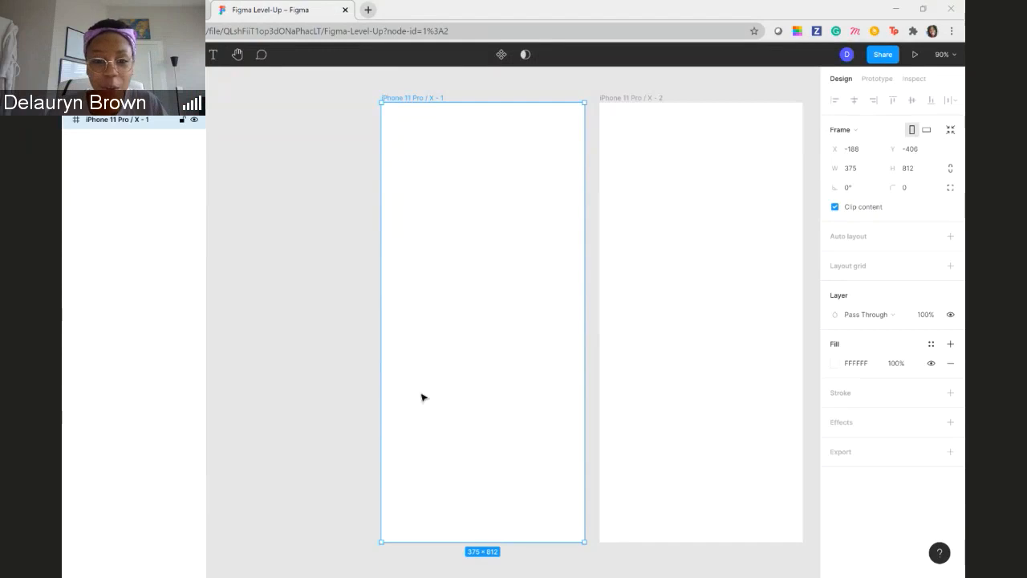
pyautogui.click(836, 364)
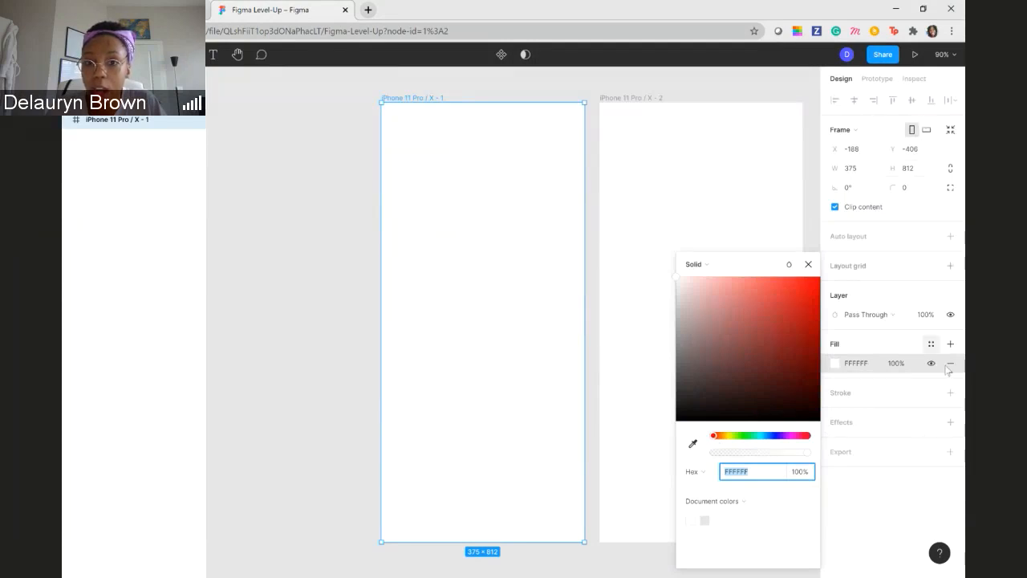
pyautogui.click(325, 286)
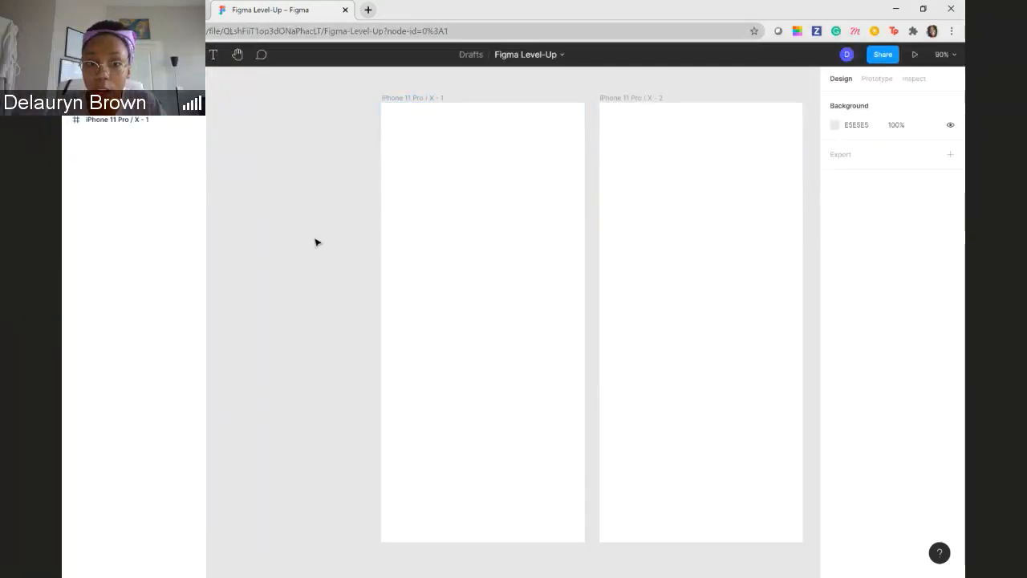
# - Change the first iPhone frame's fill type to a Linear gradient
pyautogui.click(498, 258)
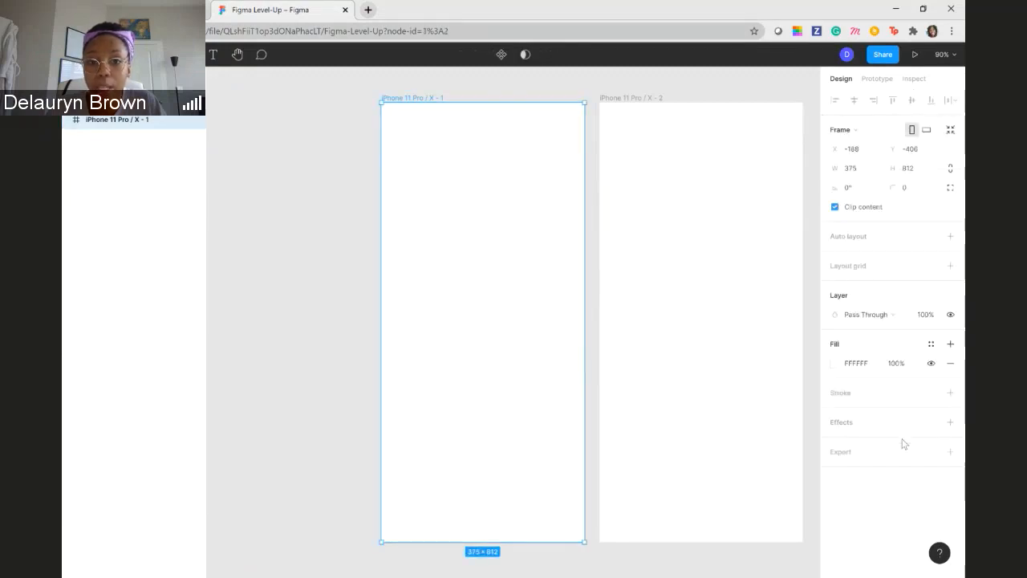
pyautogui.click(835, 367)
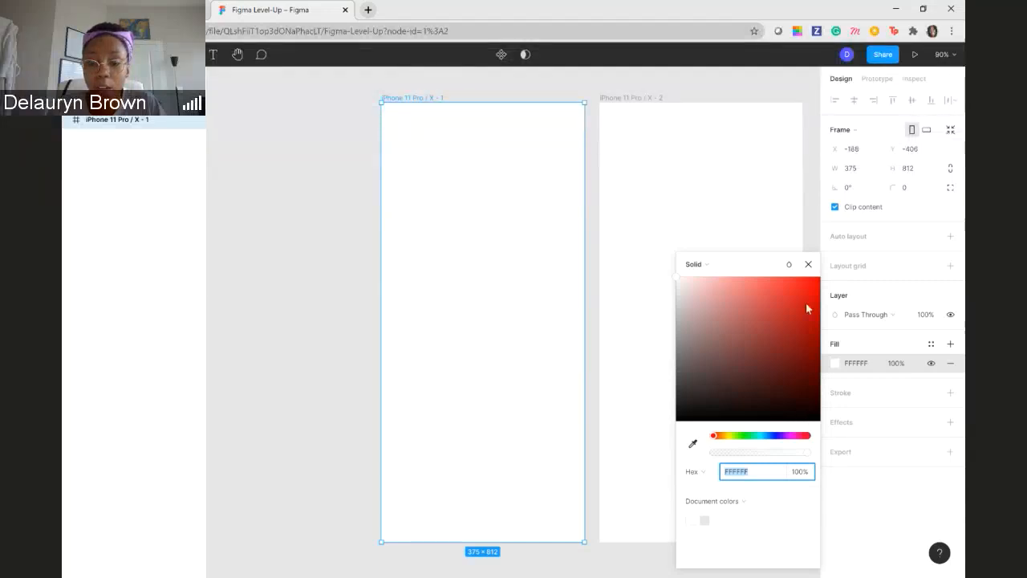
pyautogui.moveTo(708, 291); pyautogui.dragTo(676, 279)
pyautogui.click(731, 265)
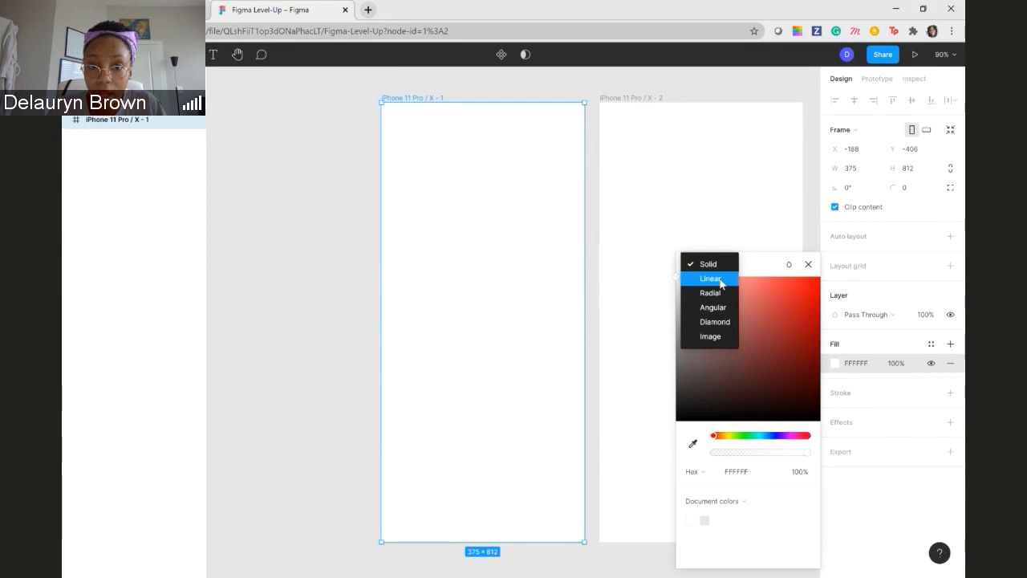
pyautogui.click(710, 278)
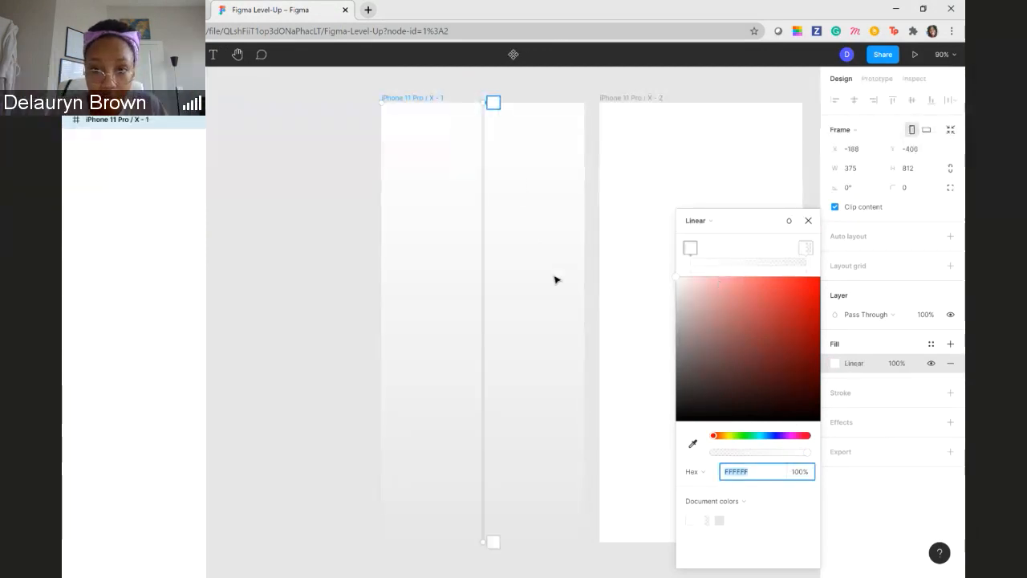
# - Change the first iPhone frame's fill to a Radial gradient with a red BC2323 centre stop and a dark 433E3E outer stop
pyautogui.click(702, 221)
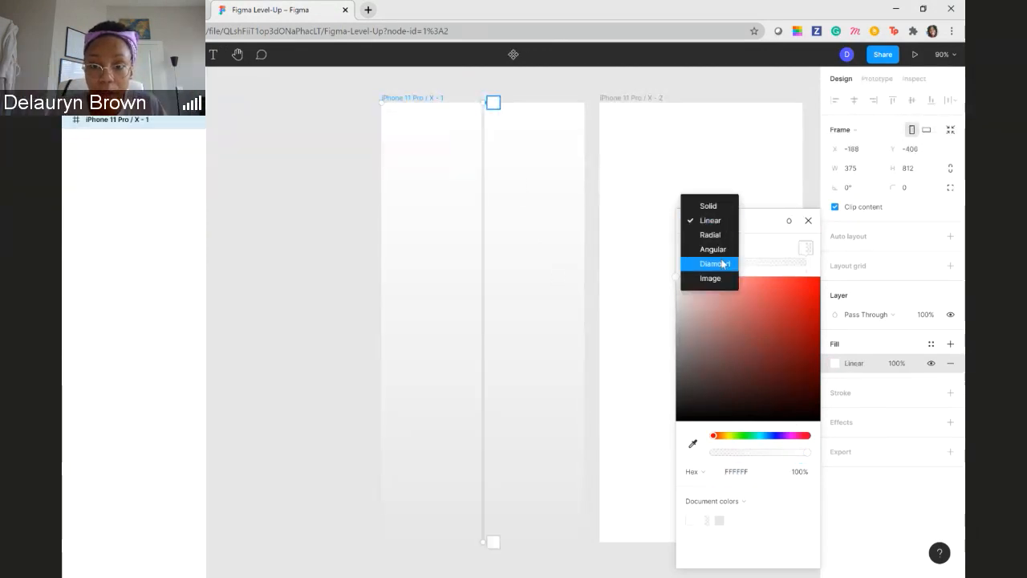
pyautogui.click(717, 235)
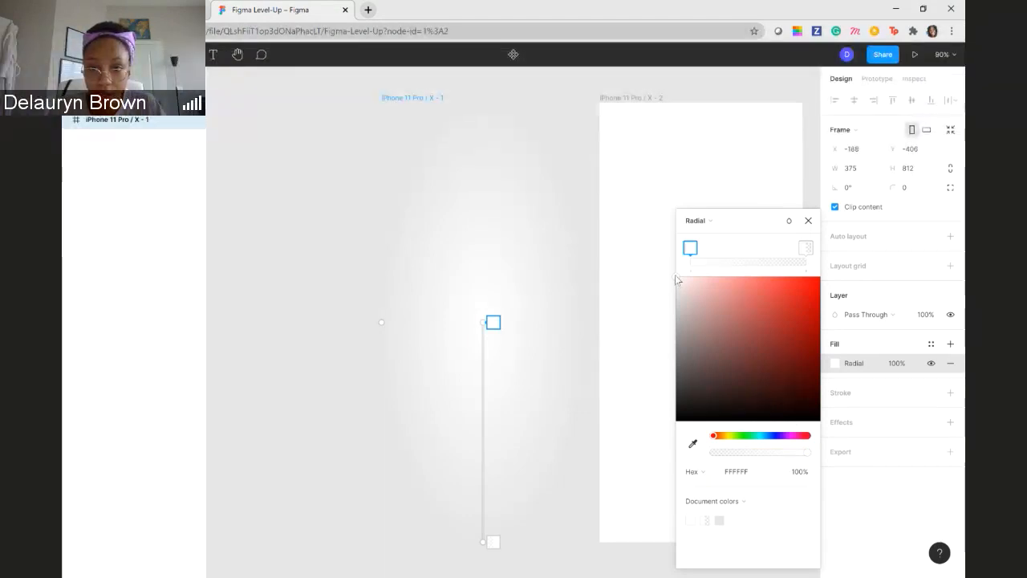
pyautogui.moveTo(676, 279); pyautogui.dragTo(792, 314)
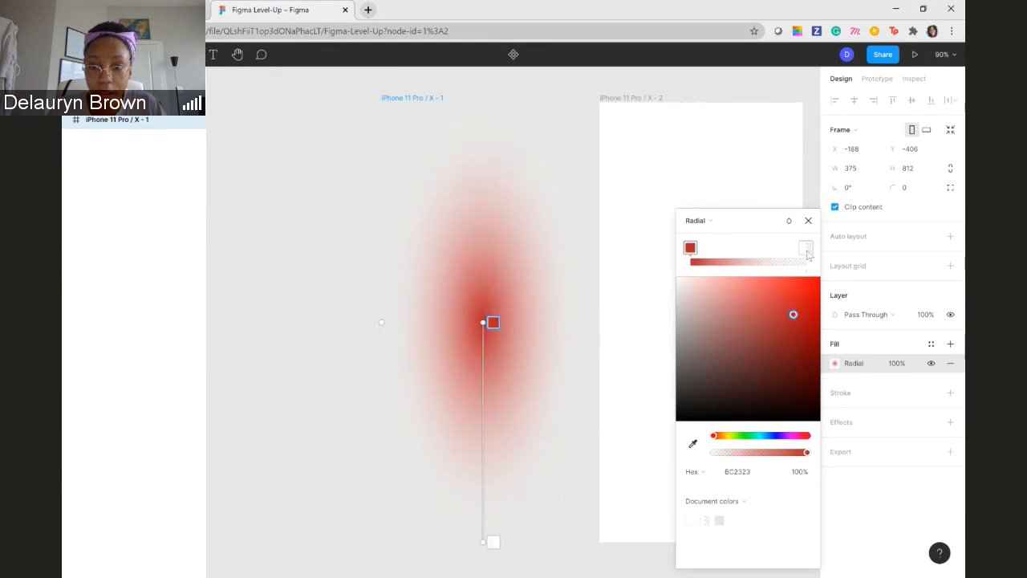
pyautogui.click(806, 249)
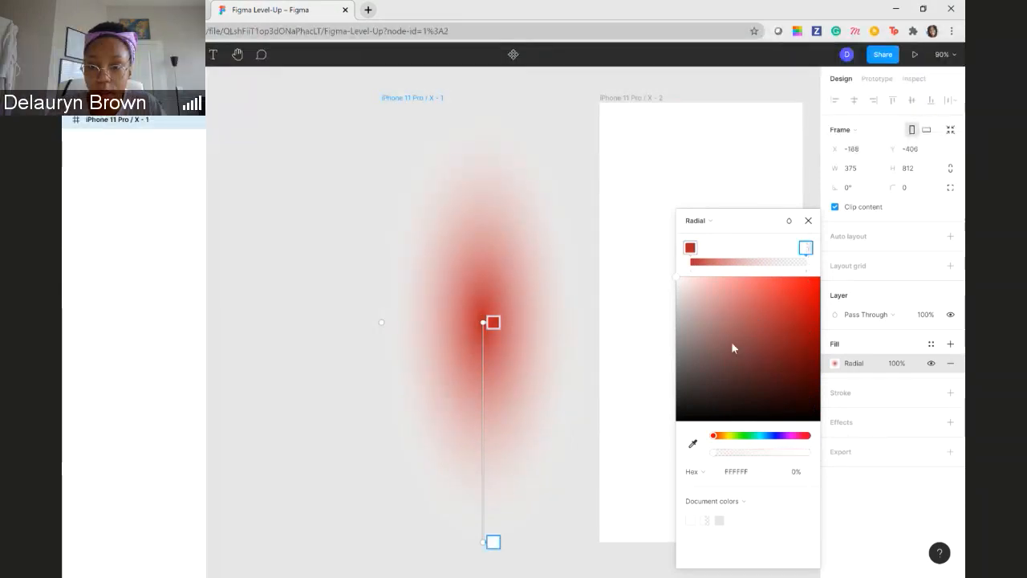
pyautogui.moveTo(733, 347); pyautogui.dragTo(688, 389)
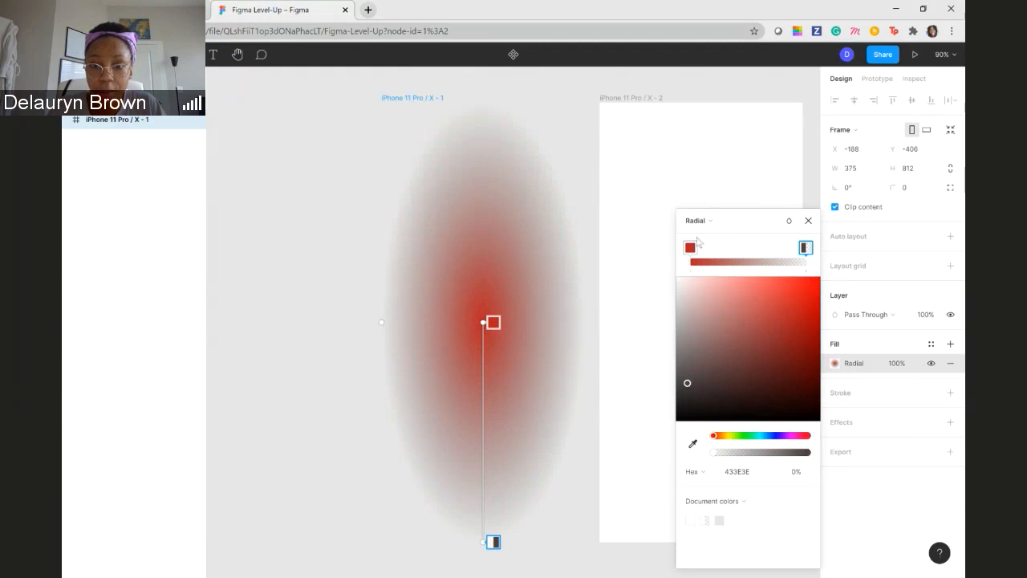
# - Try the Linear, Angular, Diamond and Image fill types on the first iPhone frame
pyautogui.click(727, 222)
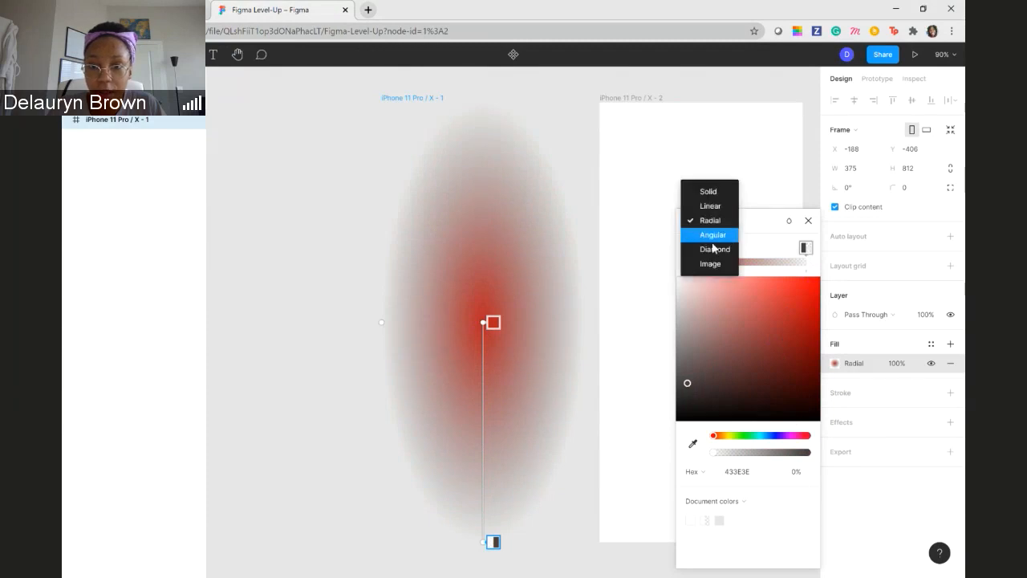
pyautogui.click(710, 205)
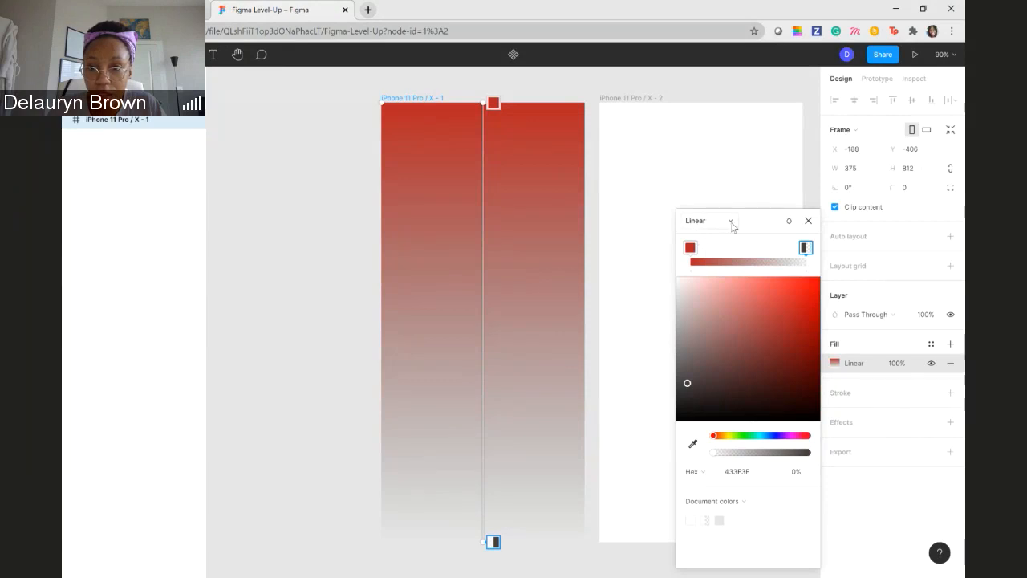
pyautogui.click(730, 225)
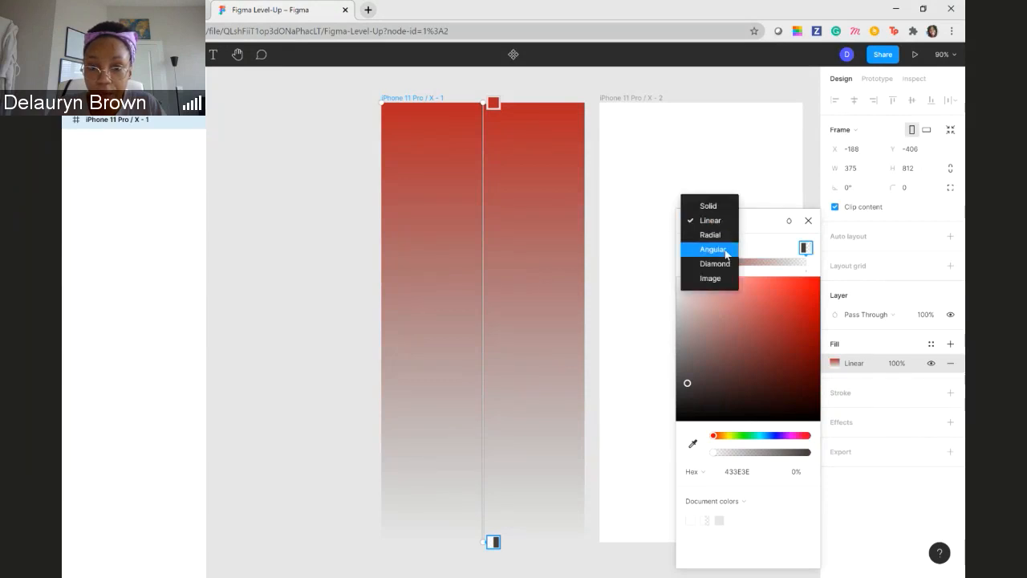
pyautogui.click(725, 251)
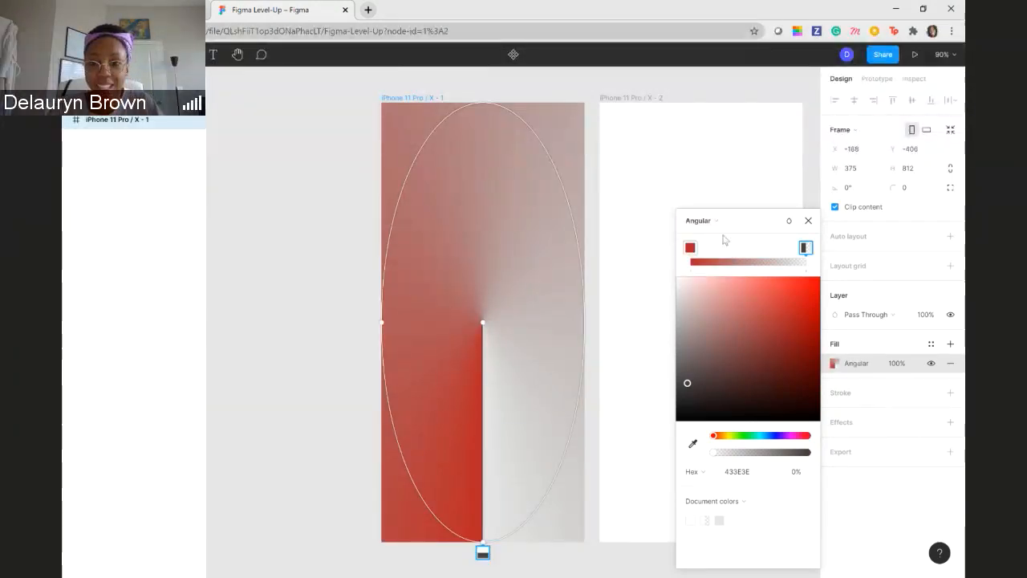
pyautogui.click(716, 219)
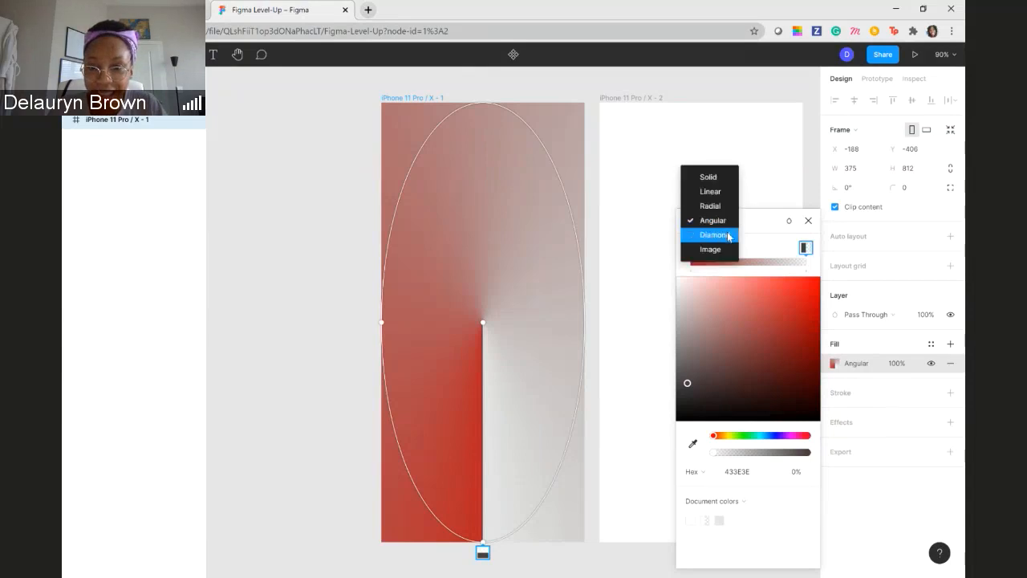
pyautogui.click(730, 235)
pyautogui.click(723, 224)
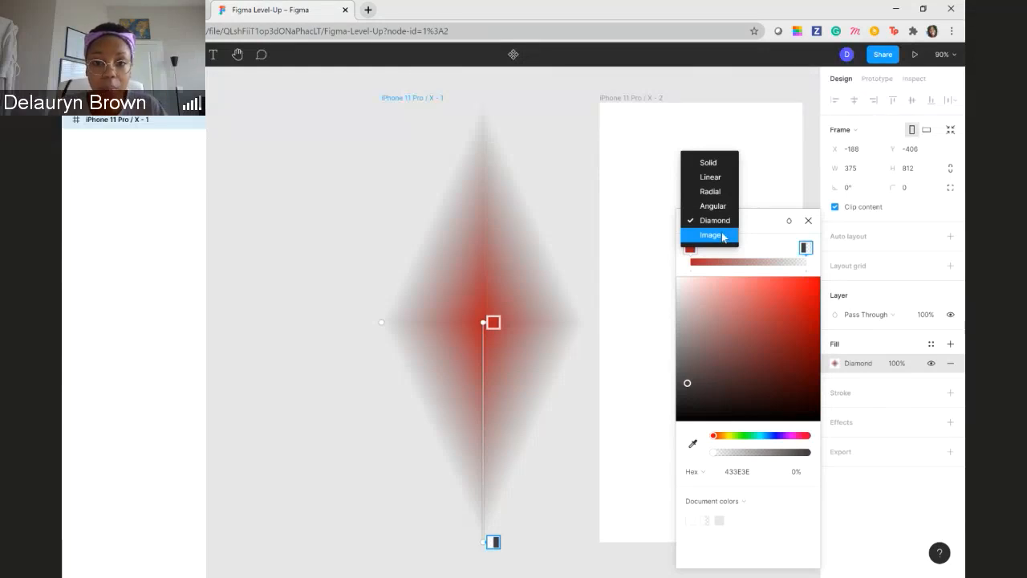
pyautogui.click(723, 235)
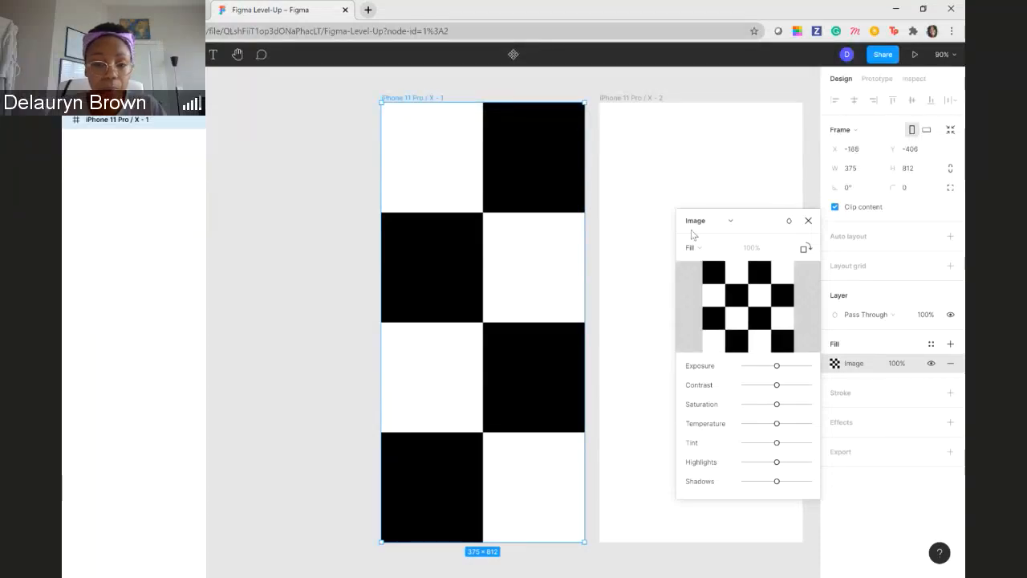
# - Change the first iPhone frame's fill to Solid and pick the light purple D6A6E7
pyautogui.click(731, 221)
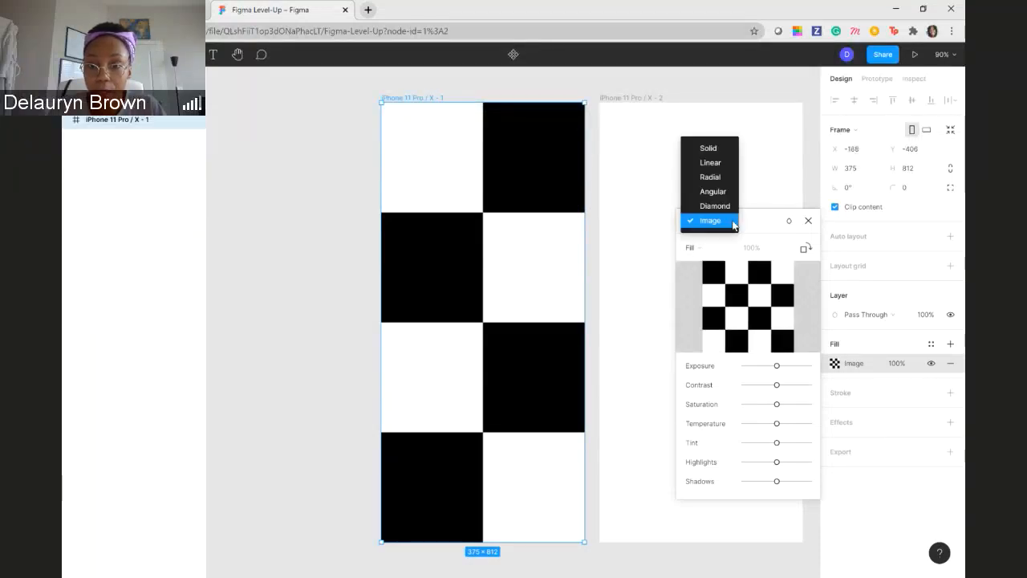
pyautogui.click(708, 147)
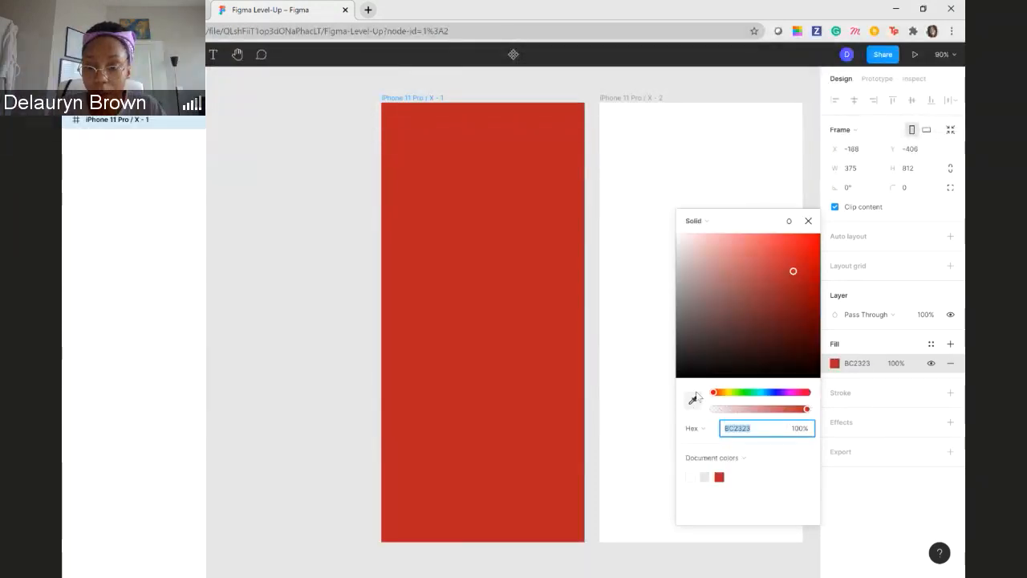
pyautogui.moveTo(713, 392); pyautogui.dragTo(790, 399)
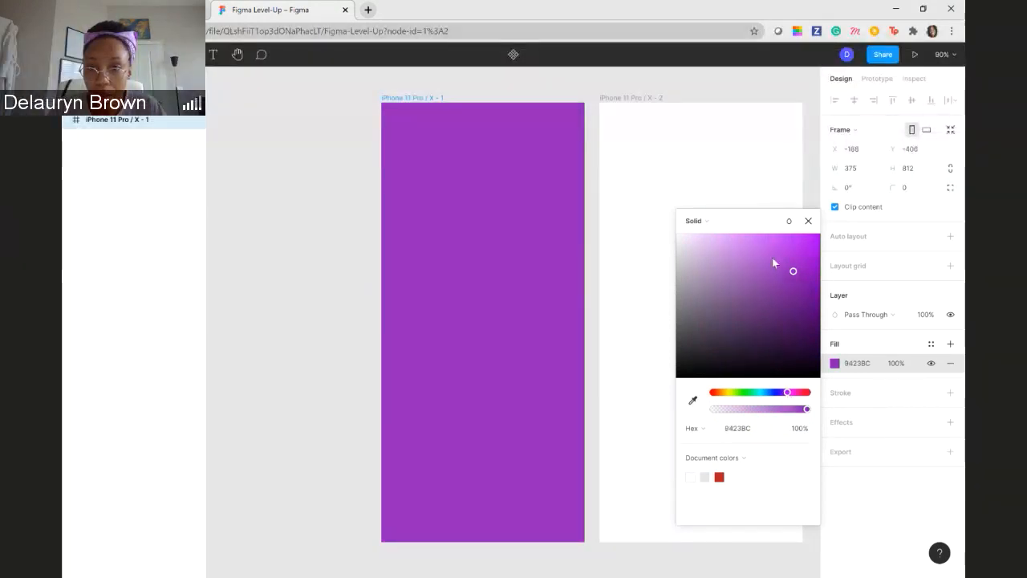
pyautogui.moveTo(793, 274); pyautogui.dragTo(717, 253)
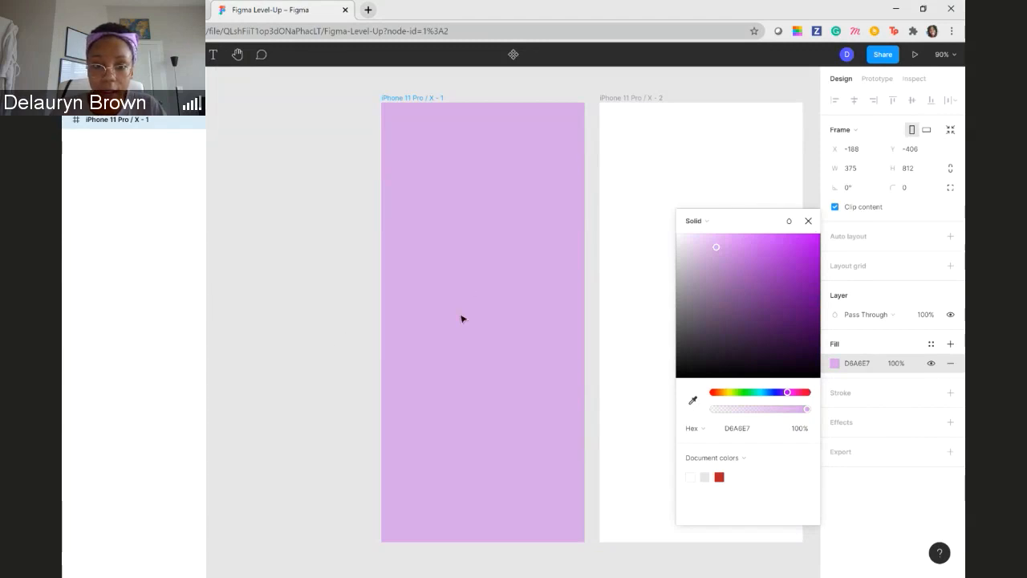
pyautogui.press('Escape')
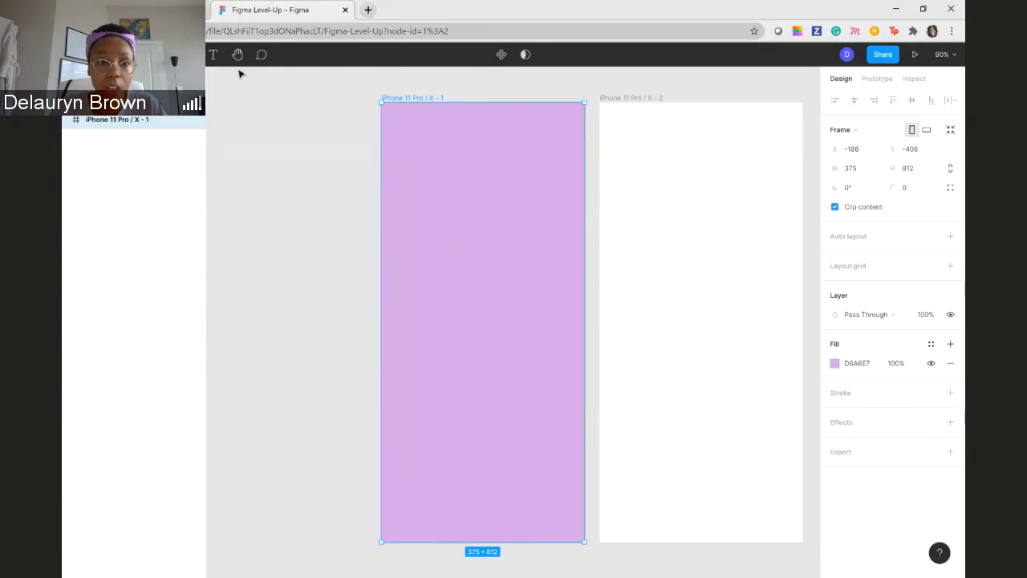
# - Add a text box of about 191 × 108 reading DELO in the upper half of the first iPhone frame
pyautogui.click(213, 54)
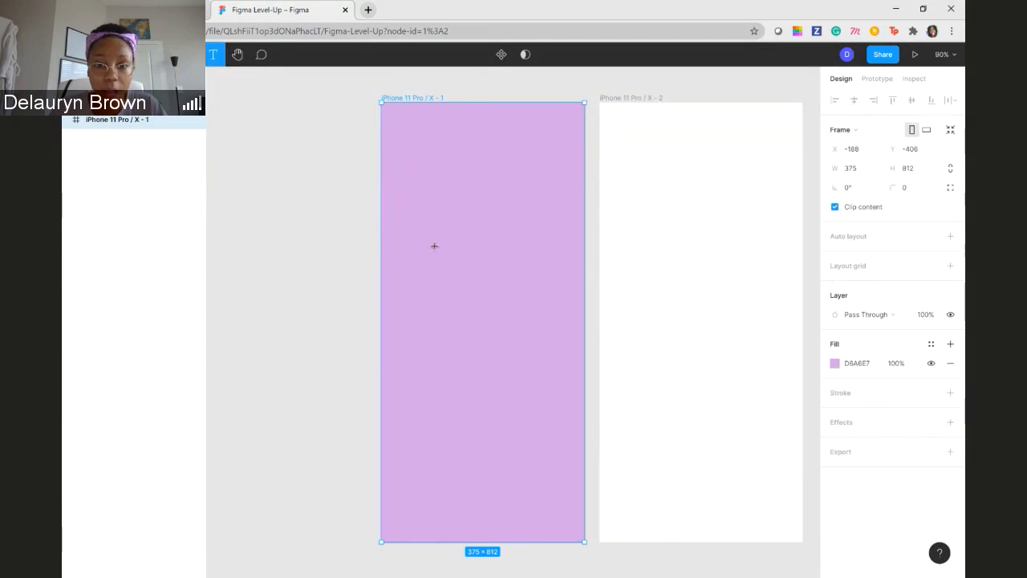
pyautogui.moveTo(433, 228); pyautogui.dragTo(536, 285)
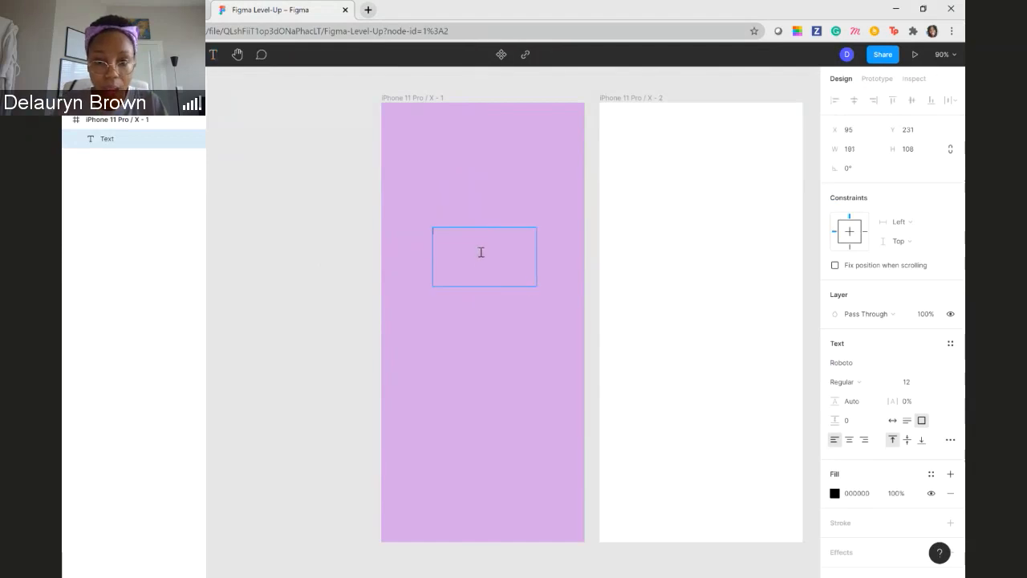
pyautogui.write('De')
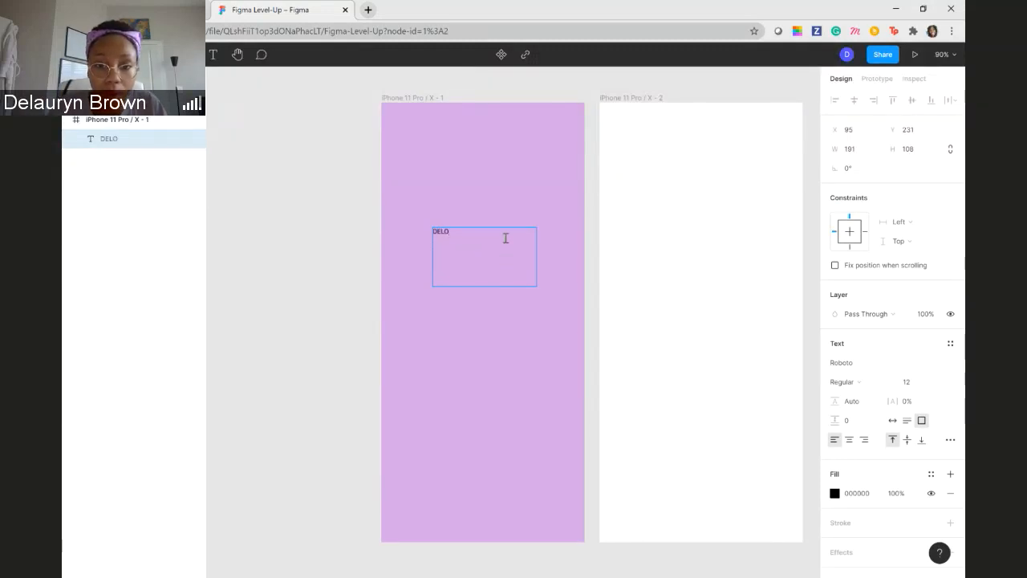
pyautogui.press('Escape')
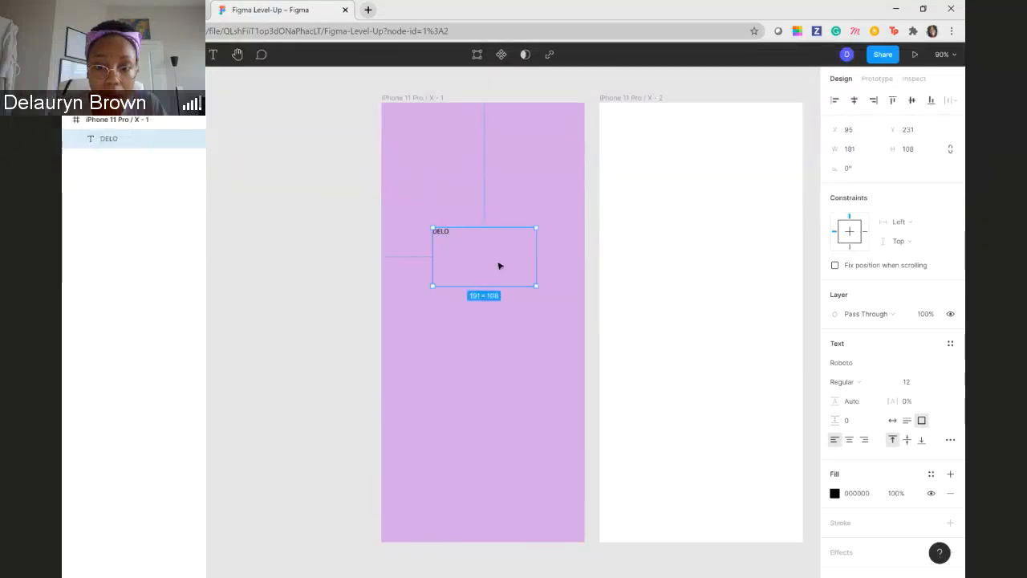
# - Shrink the DELO text box to about 40 × 20
pyautogui.moveTo(542, 296); pyautogui.dragTo(464, 238)
pyautogui.moveTo(463, 242); pyautogui.dragTo(456, 238)
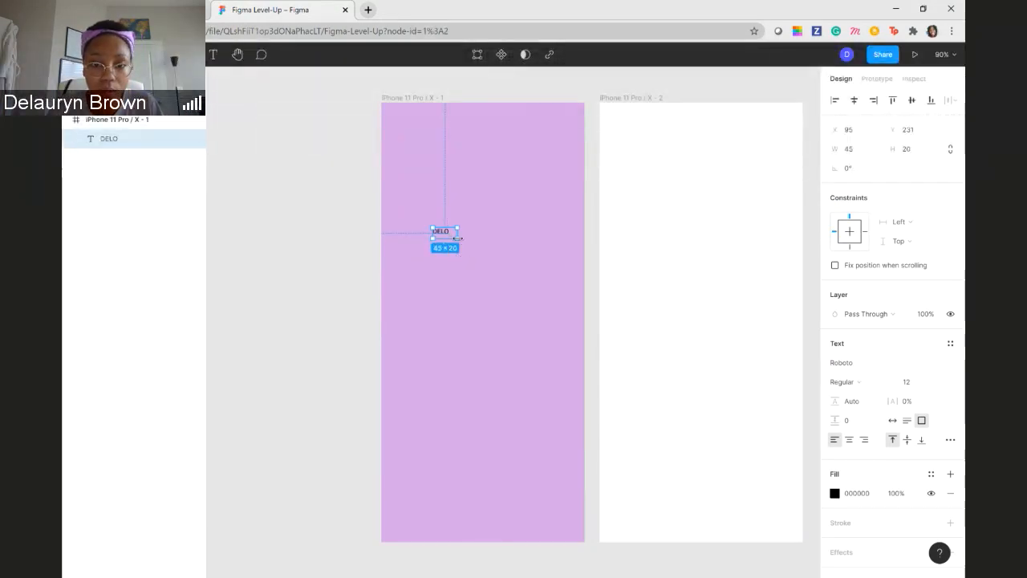
pyautogui.moveTo(457, 238); pyautogui.dragTo(455, 247)
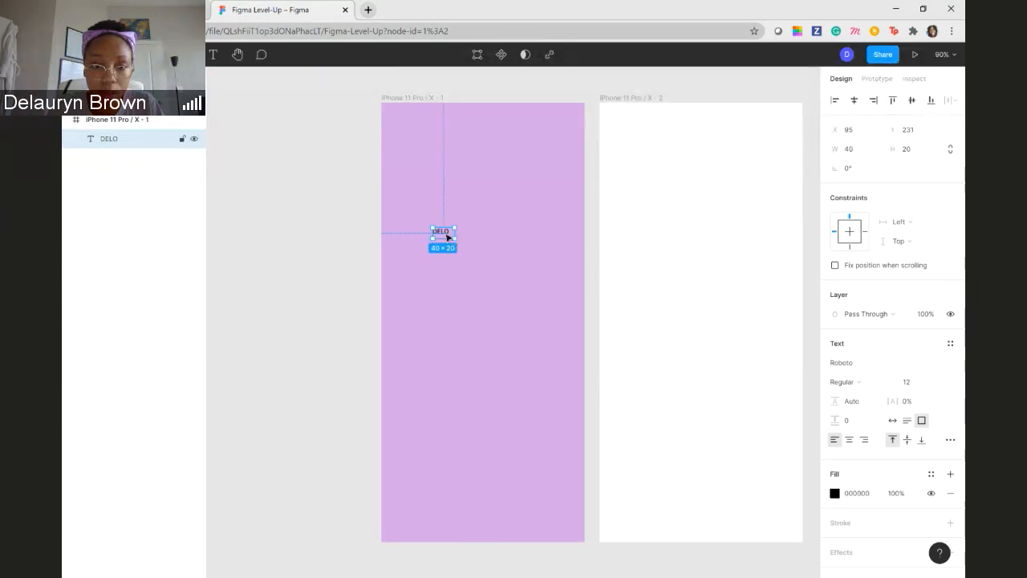
pyautogui.doubleClick(446, 236)
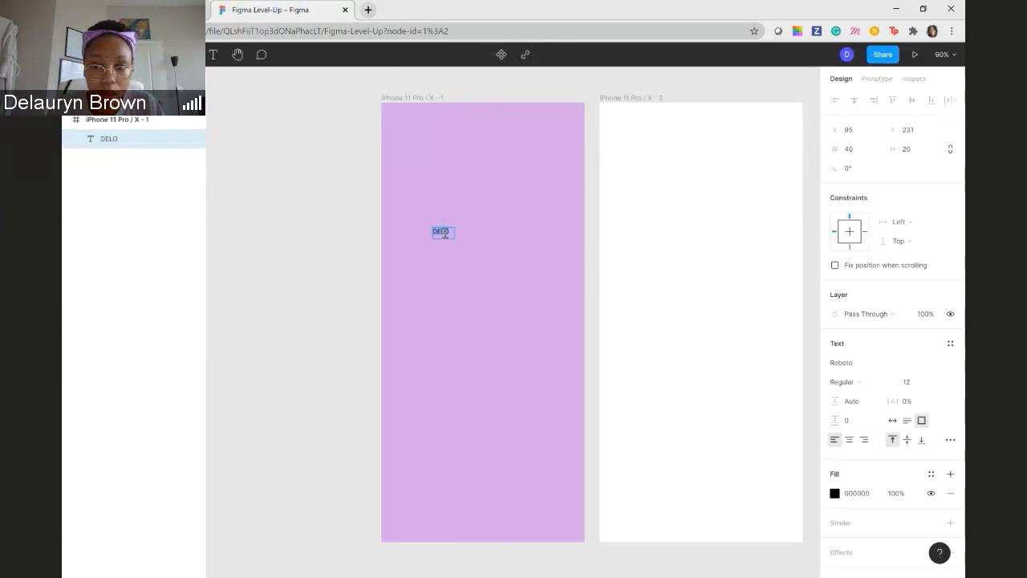
pyautogui.press('Escape')
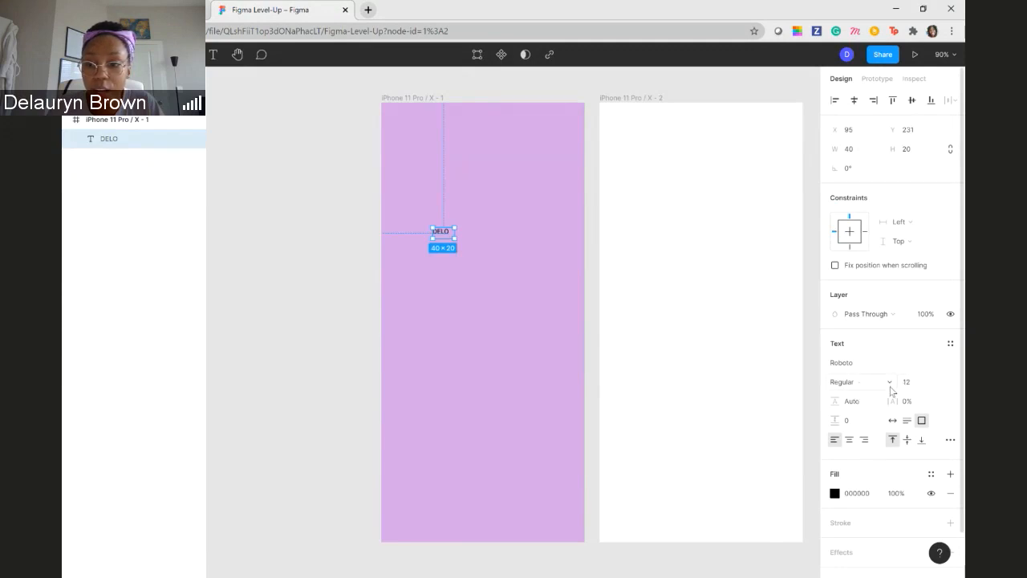
# - Set the DELO text's font size to 72 and resize its box to about 179 × 77 so the word fits on one line
pyautogui.click(937, 383)
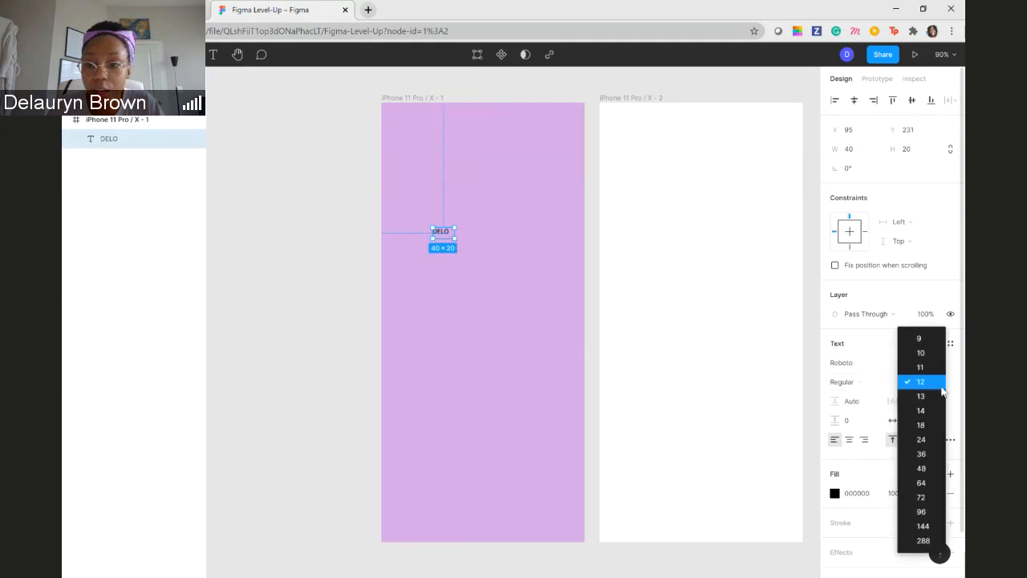
pyautogui.click(929, 496)
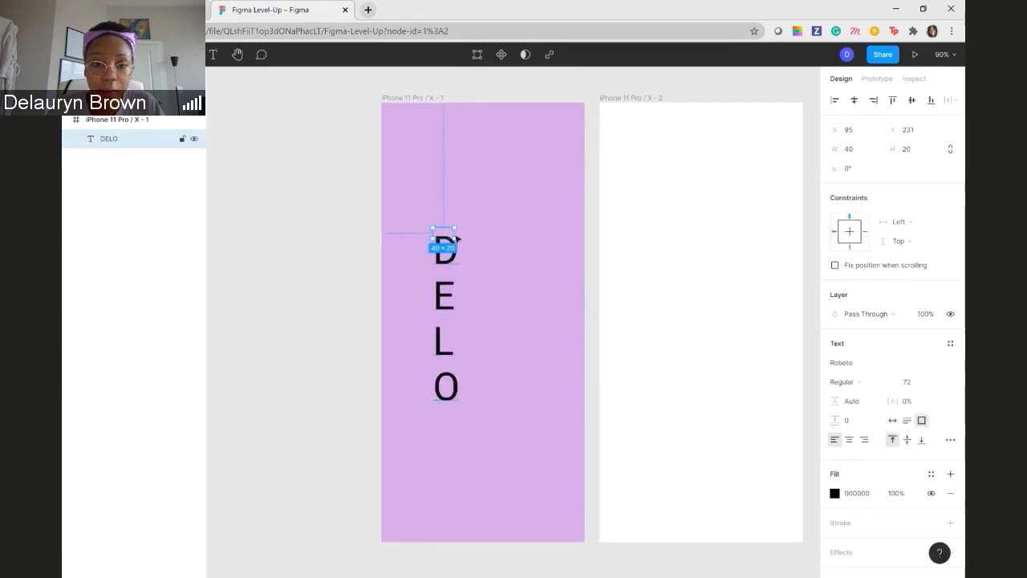
pyautogui.moveTo(453, 238); pyautogui.dragTo(506, 403)
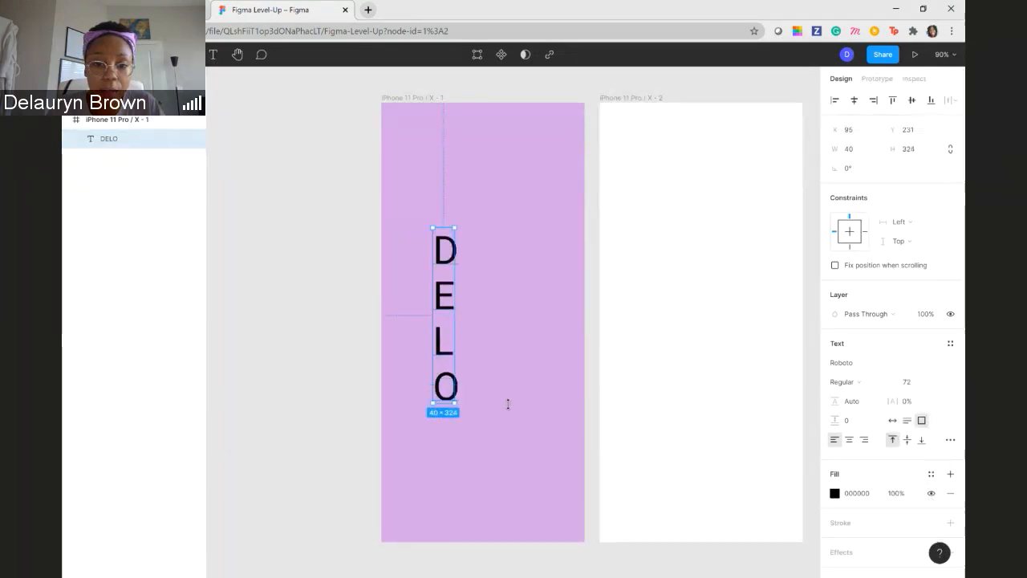
pyautogui.moveTo(453, 308); pyautogui.dragTo(535, 340)
pyautogui.moveTo(485, 403); pyautogui.dragTo(451, 268)
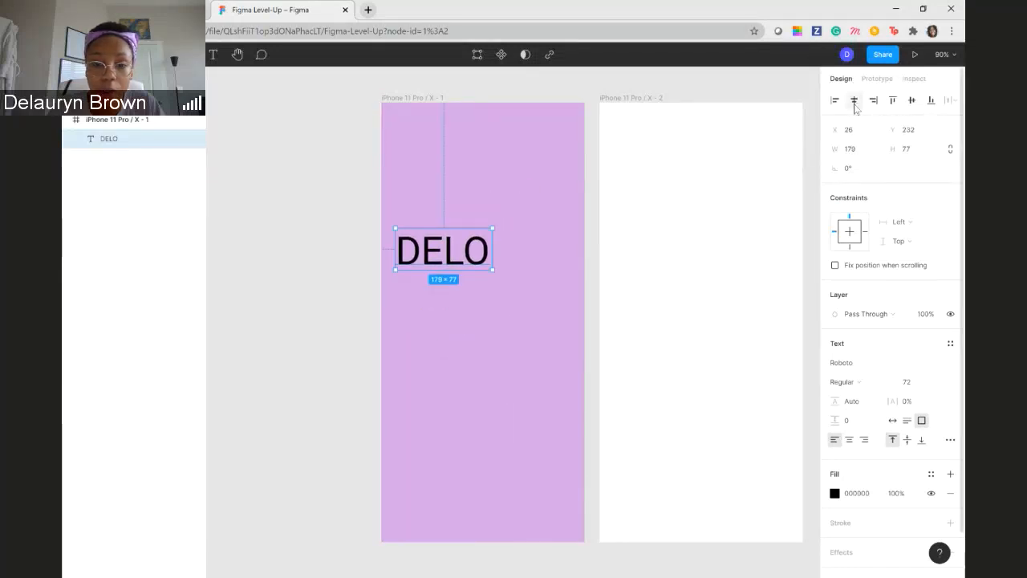
# - Centre the DELO text horizontally and vertically in the first frame, and move it up to about Y 172
pyautogui.click(854, 102)
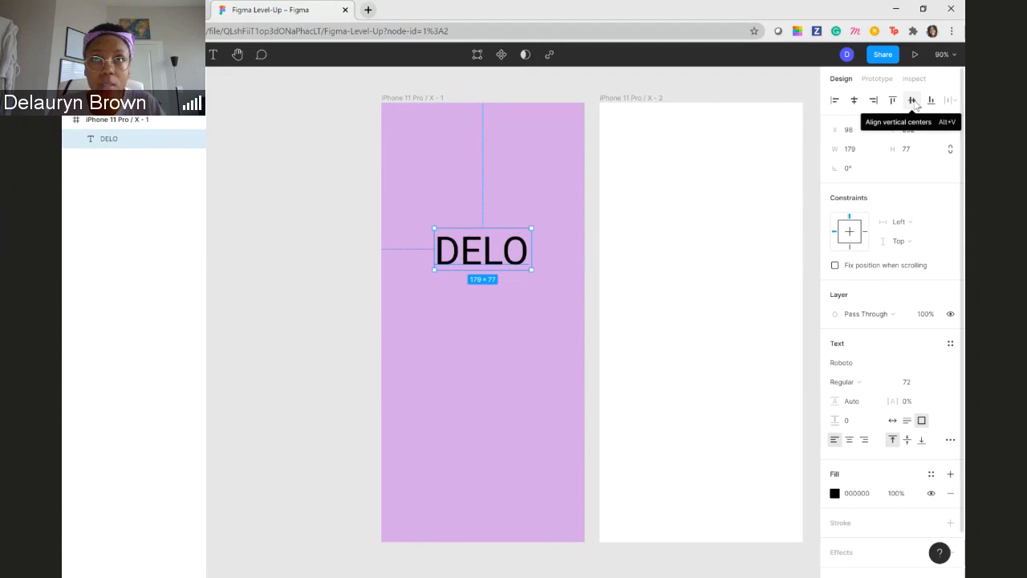
pyautogui.click(912, 101)
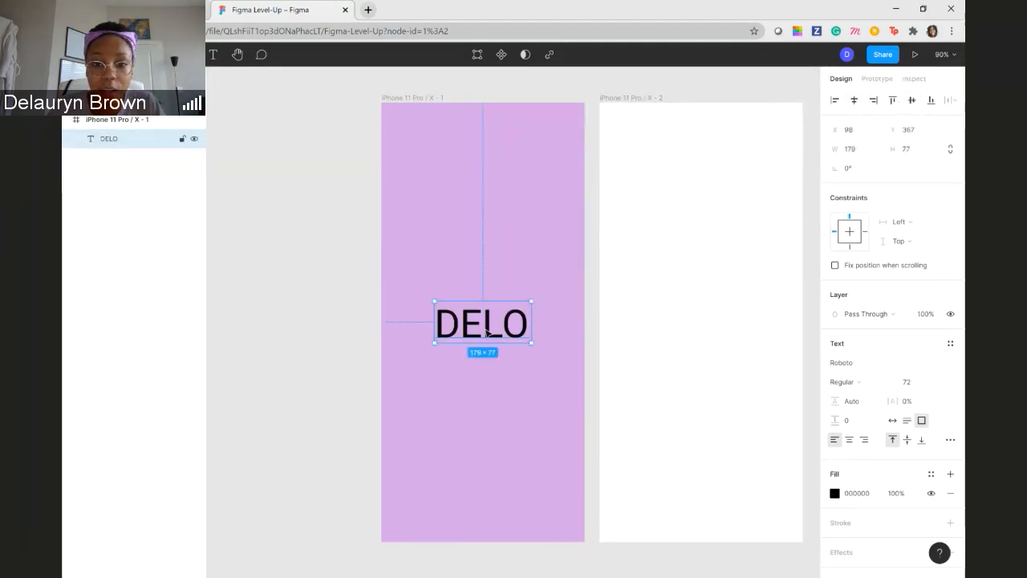
pyautogui.moveTo(486, 332); pyautogui.dragTo(488, 233)
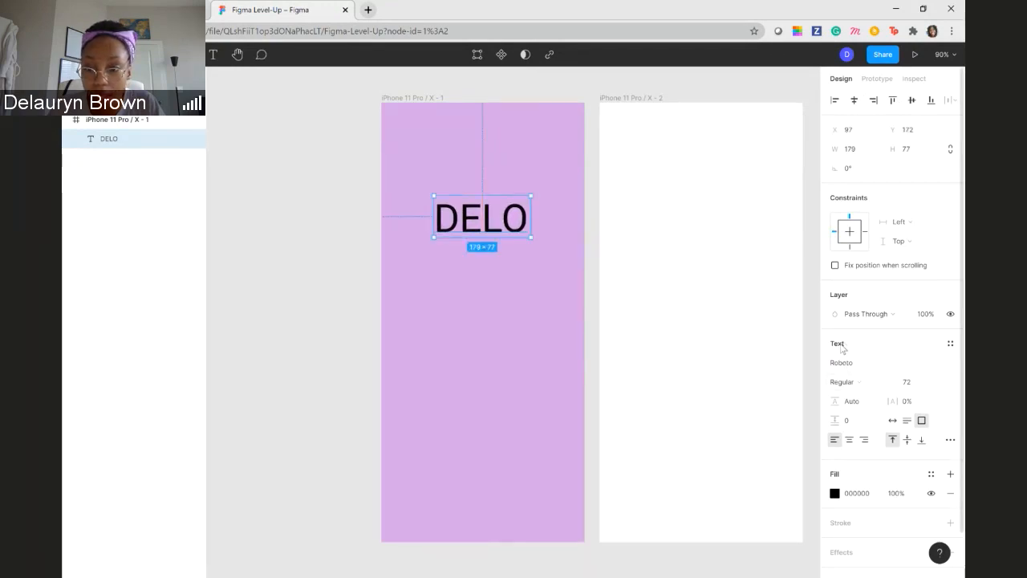
# - Set the DELO text's fill colour to FFFFFF
pyautogui.click(834, 493)
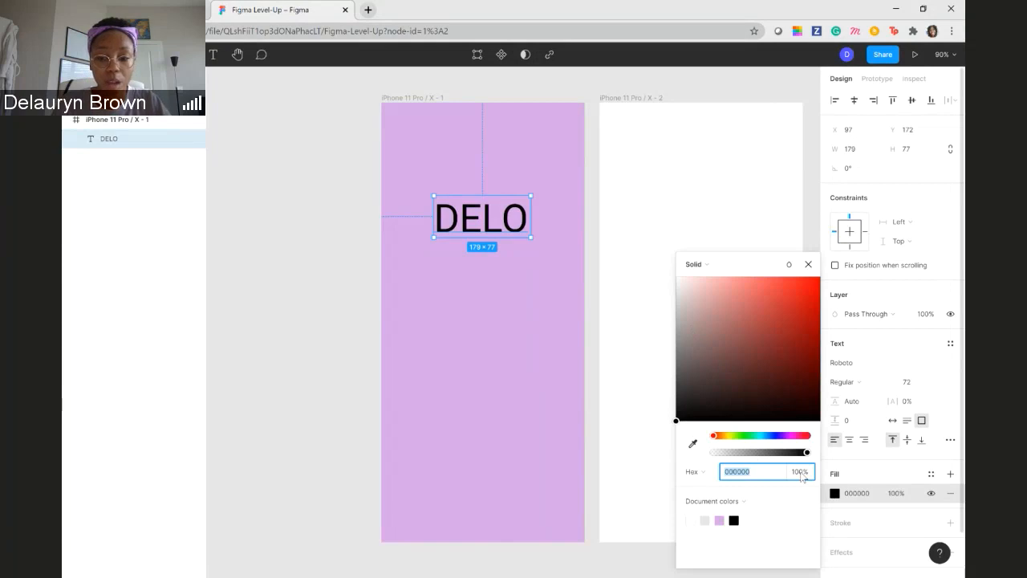
pyautogui.write('FFFFFF')
pyautogui.press('Return')
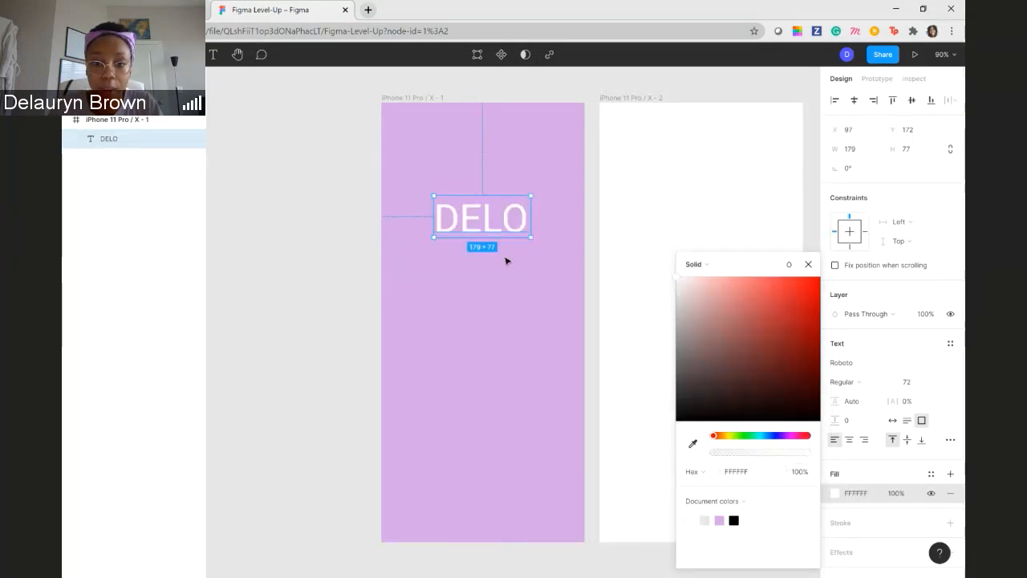
# - Move the DELO text slightly down within the first frame and deselect it
pyautogui.click(566, 226)
pyautogui.moveTo(489, 215); pyautogui.dragTo(487, 238)
pyautogui.click(426, 259)
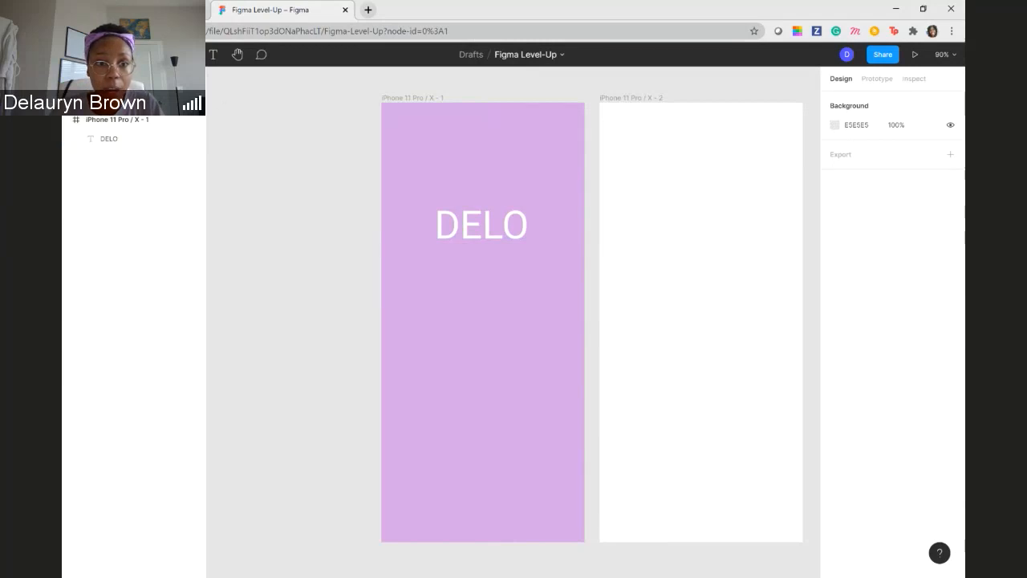
# - Draw a rectangle about 246 × 282 below the DELO text in the first frame and set its fill to FFFFFF
pyautogui.moveTo(418, 263); pyautogui.dragTo(550, 415)
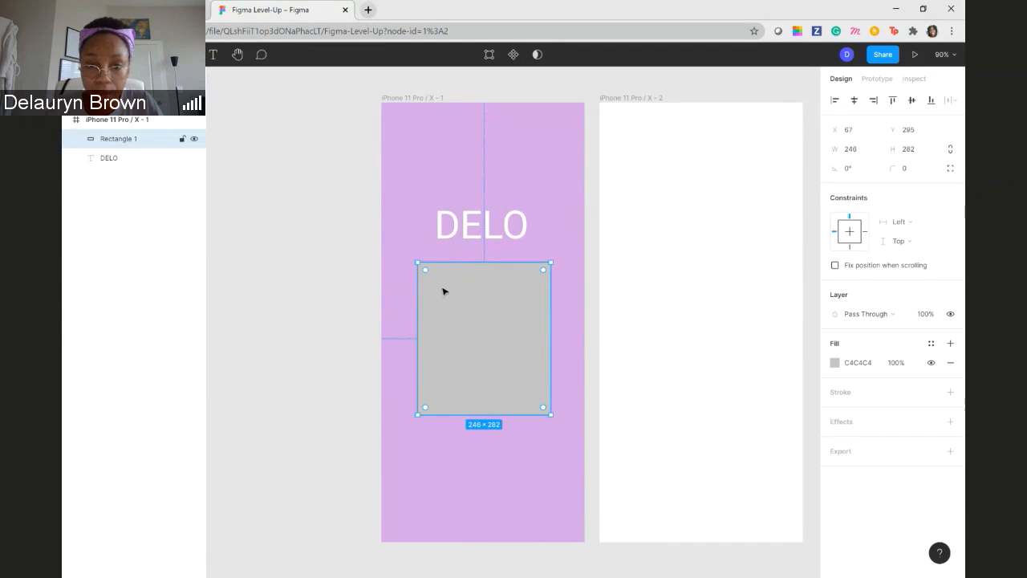
pyautogui.click(835, 363)
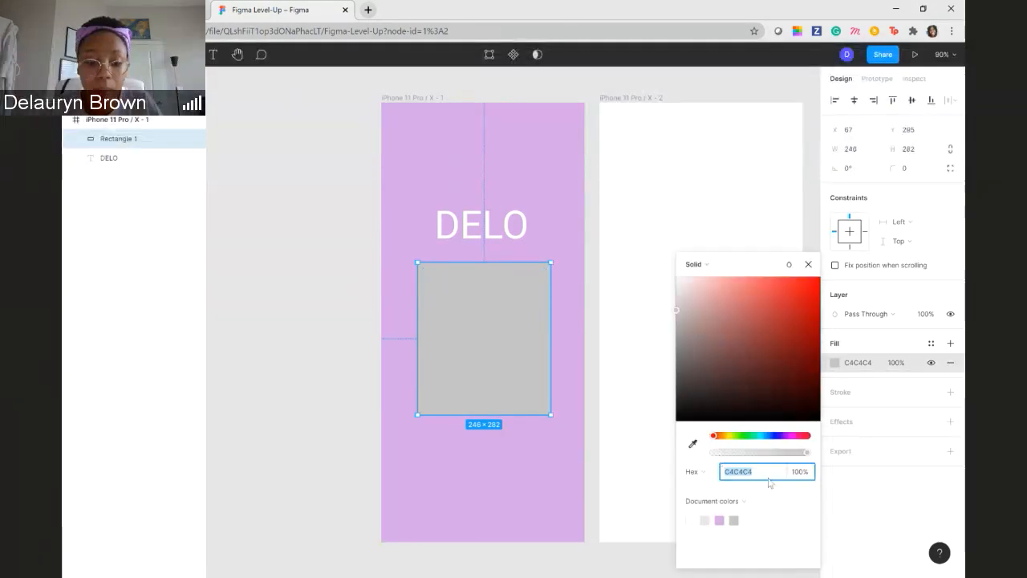
pyautogui.write('FFF')
pyautogui.press('Return')
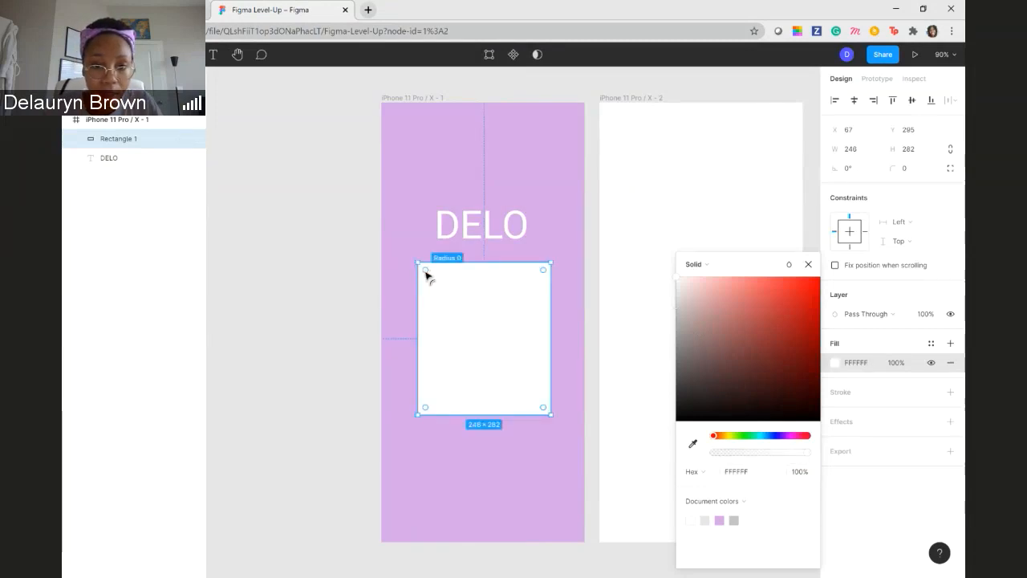
pyautogui.click(339, 286)
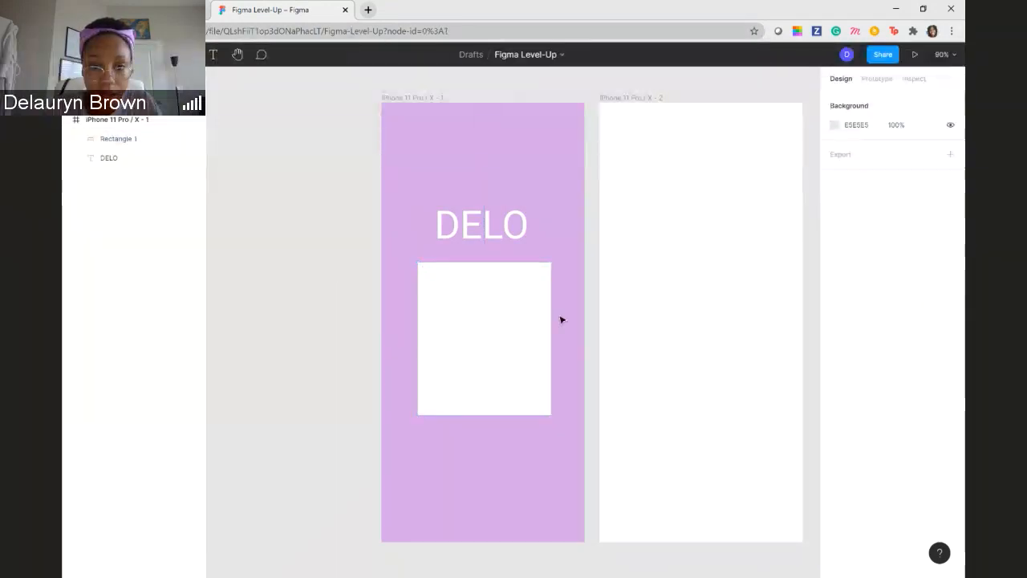
# - Try corner radii of 16, 123, 65 and 100 on the white rectangle
pyautogui.click(473, 314)
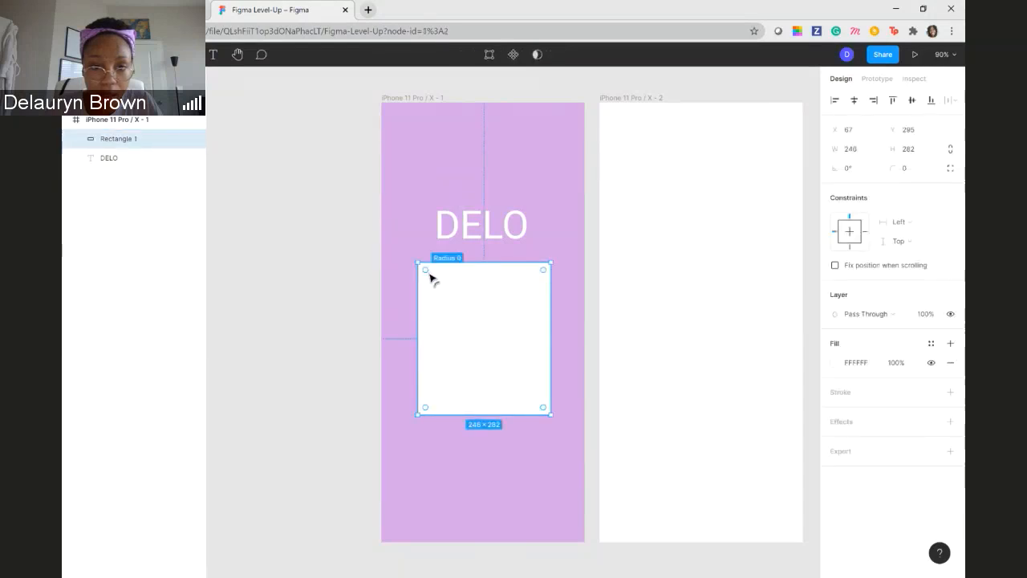
pyautogui.moveTo(430, 277); pyautogui.dragTo(433, 284)
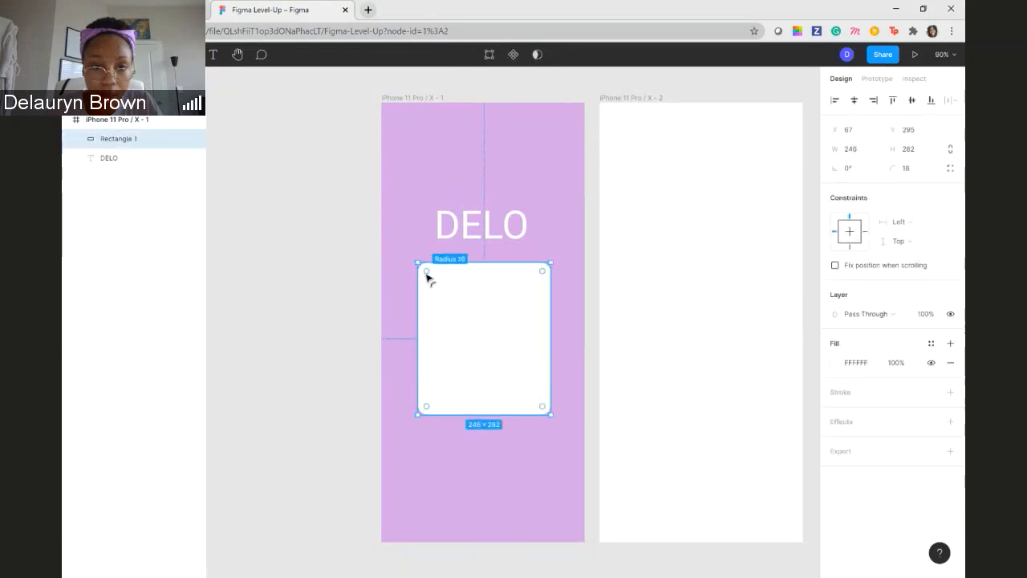
pyautogui.moveTo(429, 277); pyautogui.dragTo(495, 356)
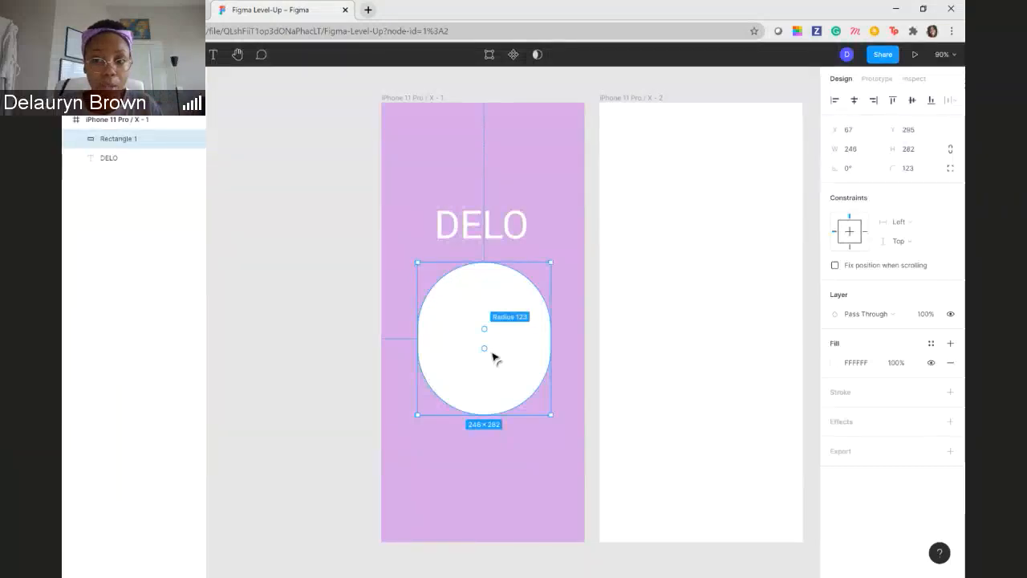
pyautogui.moveTo(494, 355); pyautogui.dragTo(452, 297)
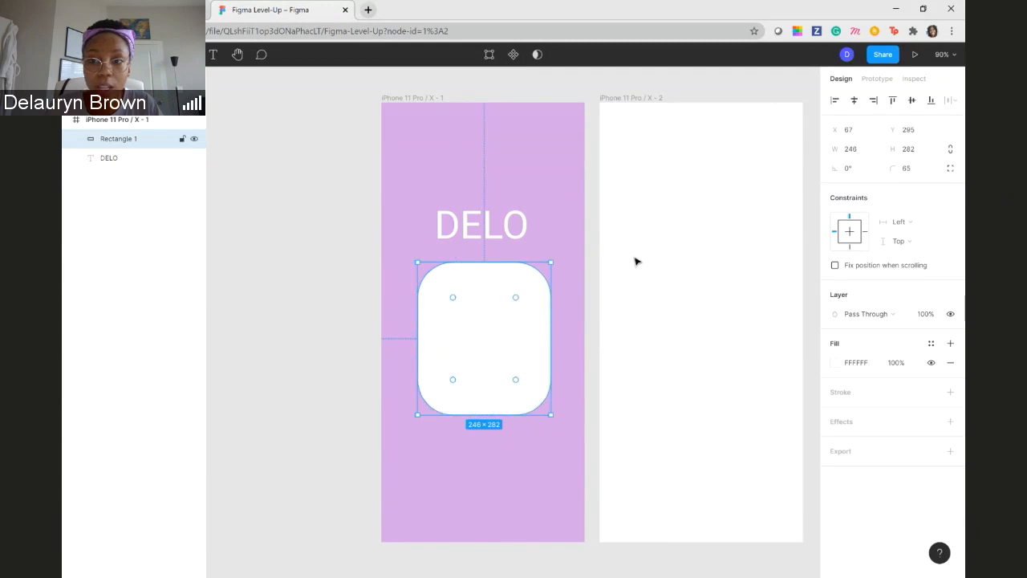
pyautogui.click(913, 170)
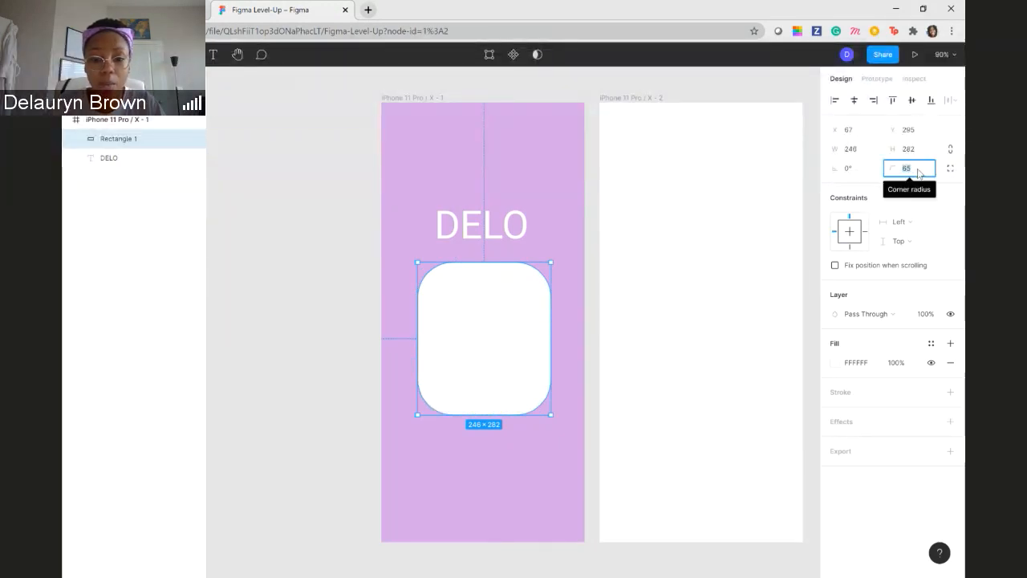
pyautogui.write('100')
pyautogui.press('Return')
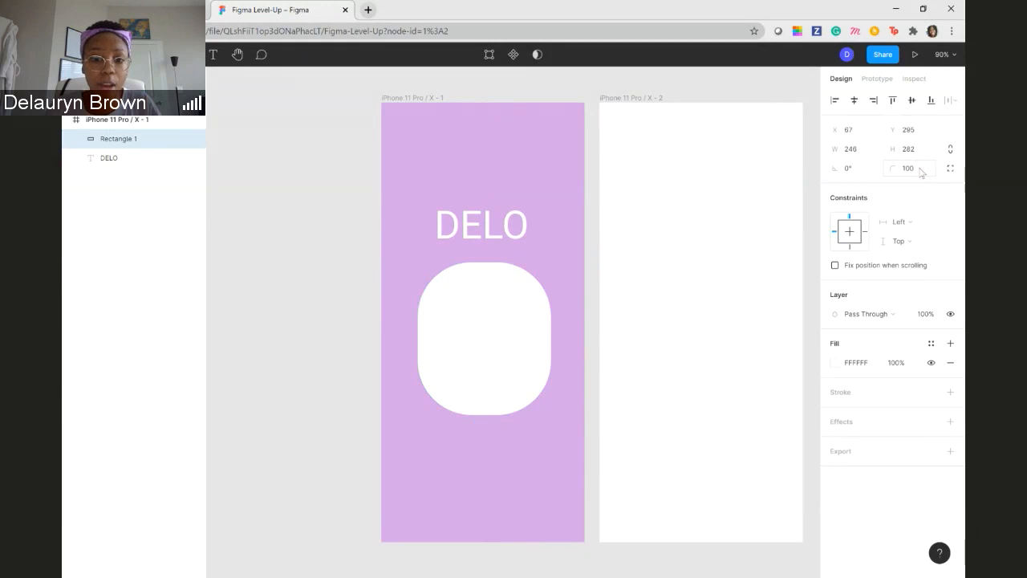
# - Reduce the white rectangle's corner radius so its corners are only slightly rounded, and deselect it
pyautogui.moveTo(473, 317); pyautogui.dragTo(426, 273)
pyautogui.click(390, 255)
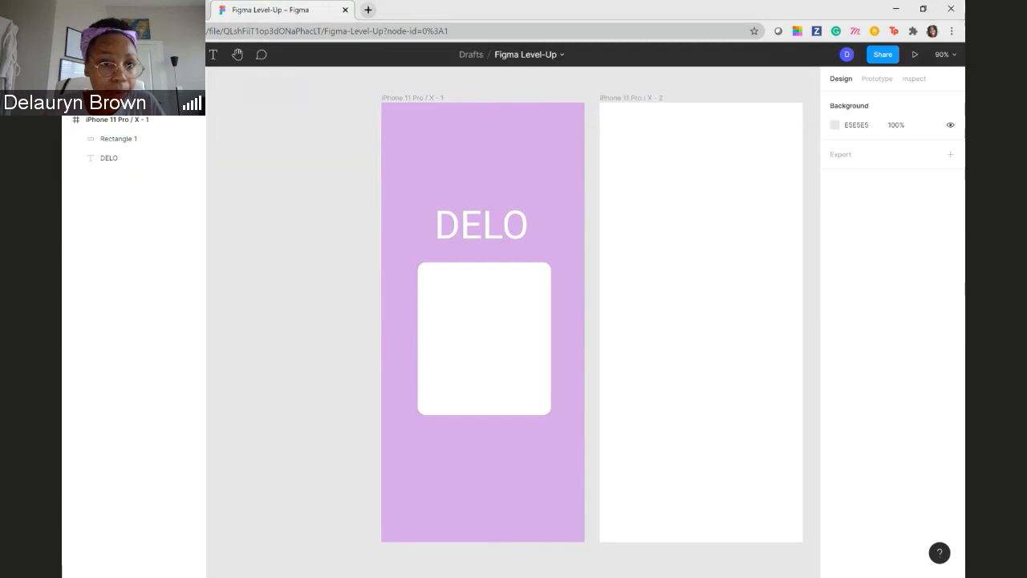
# - Draw a vertical line about 35 long down from the middle of the white rectangle's upper edge
pyautogui.click(168, 55)
pyautogui.click(168, 96)
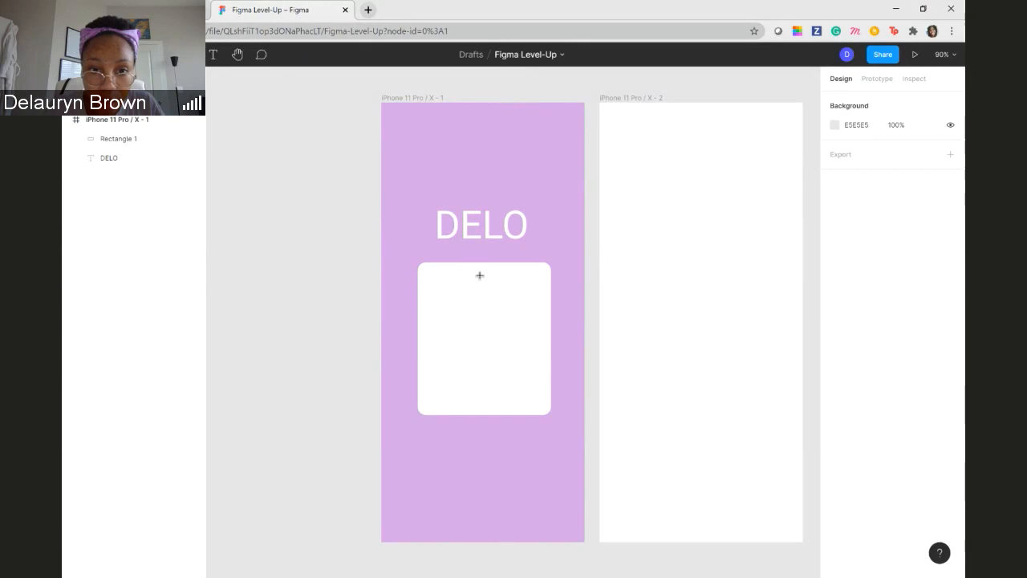
pyautogui.moveTo(483, 265)
pyautogui.mouseDown()
pyautogui.moveTo(485, 287)
pyautogui.moveTo(482, 278)
pyautogui.mouseUp()
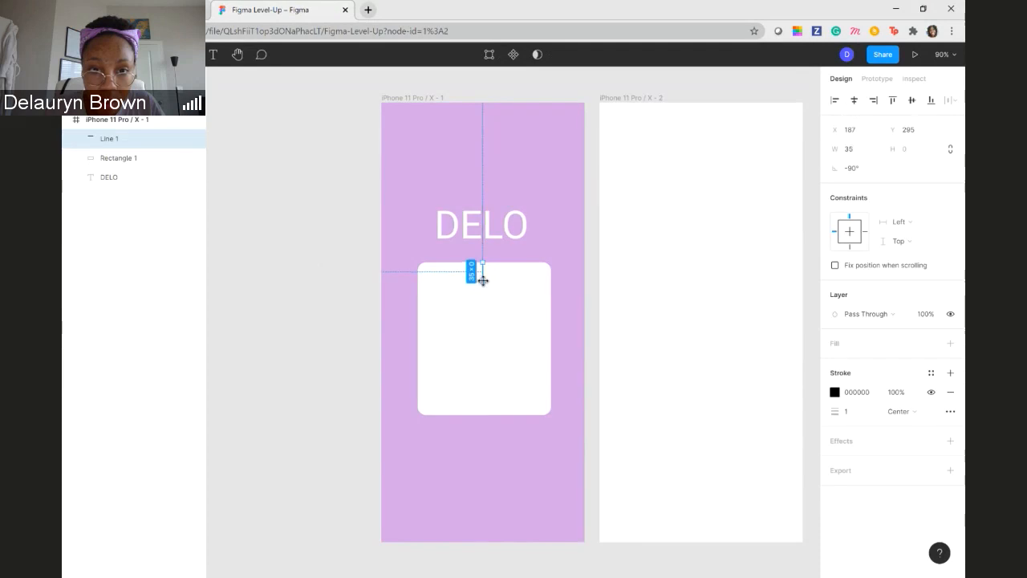
pyautogui.click(596, 270)
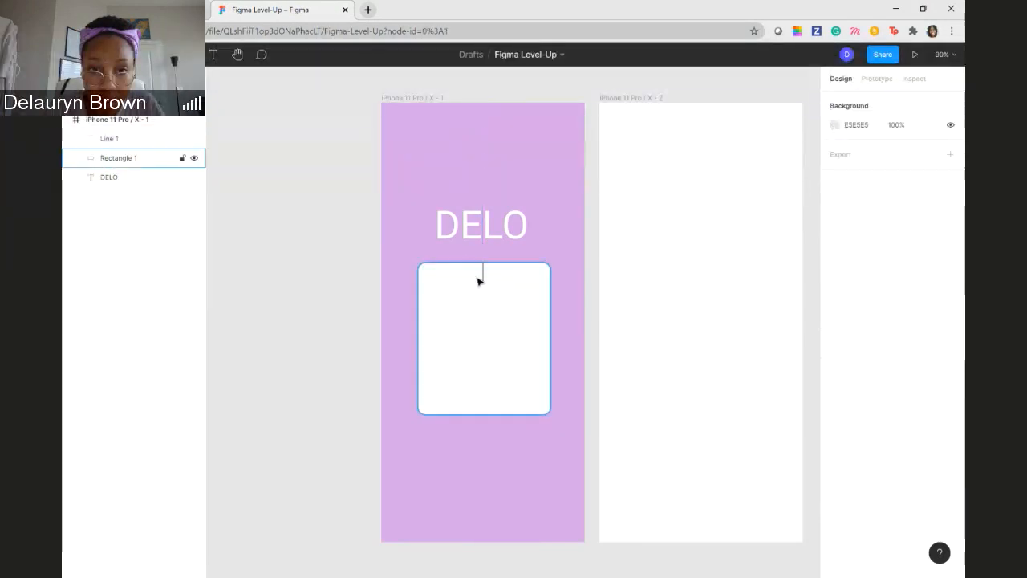
# - Duplicate the vertical line and turn the copy into a horizontal line about 126 long, from its lower end to the rectangle's right edge
pyautogui.click(483, 271)
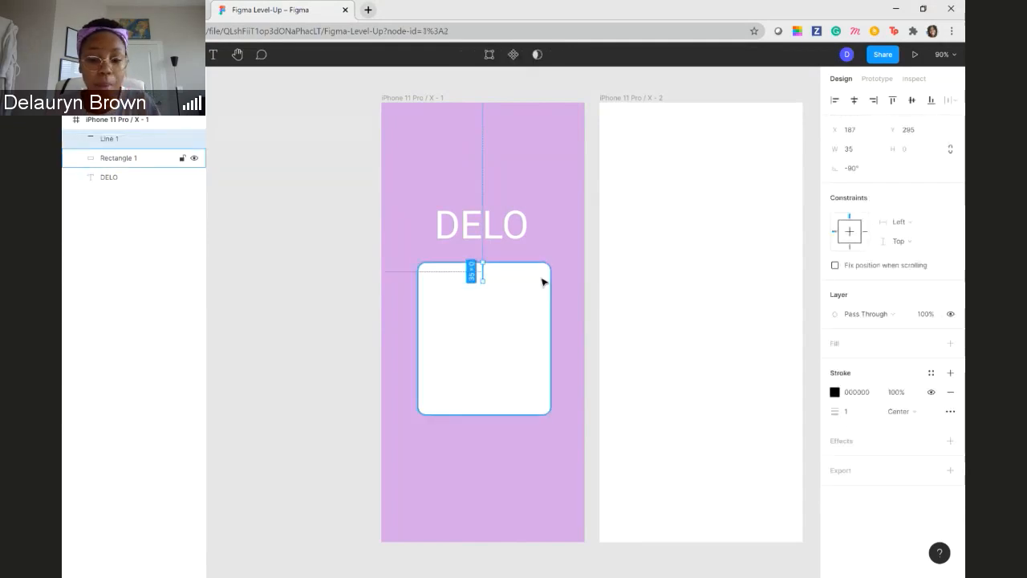
pyautogui.hotkey('ctrl', 'v')
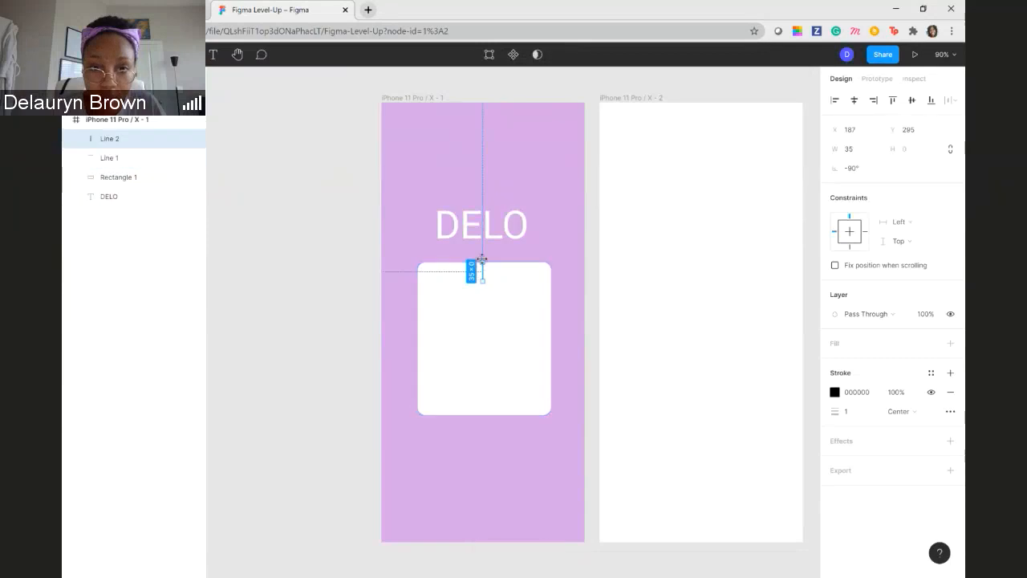
pyautogui.moveTo(483, 264); pyautogui.dragTo(510, 281)
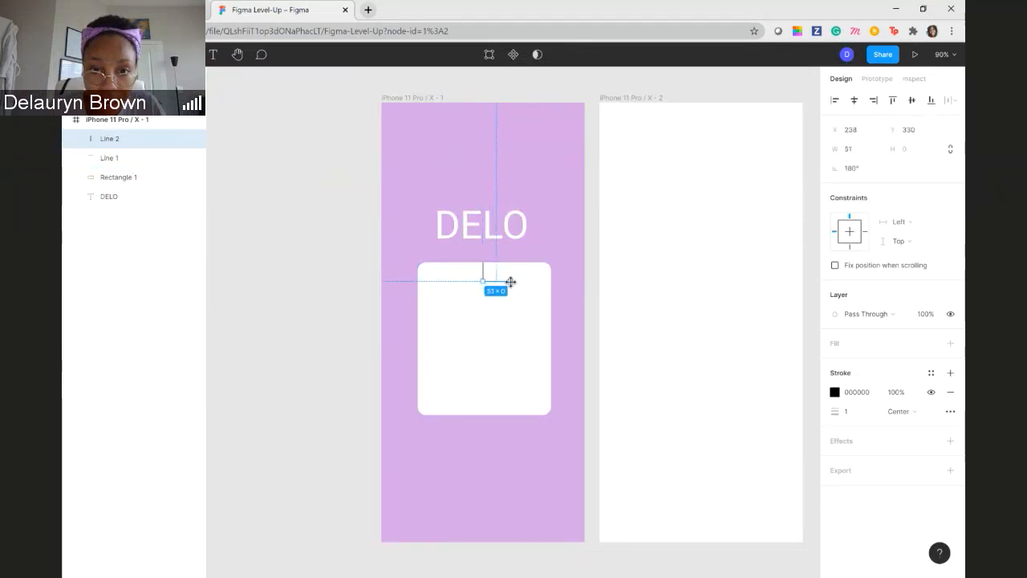
pyautogui.moveTo(510, 282); pyautogui.dragTo(551, 280)
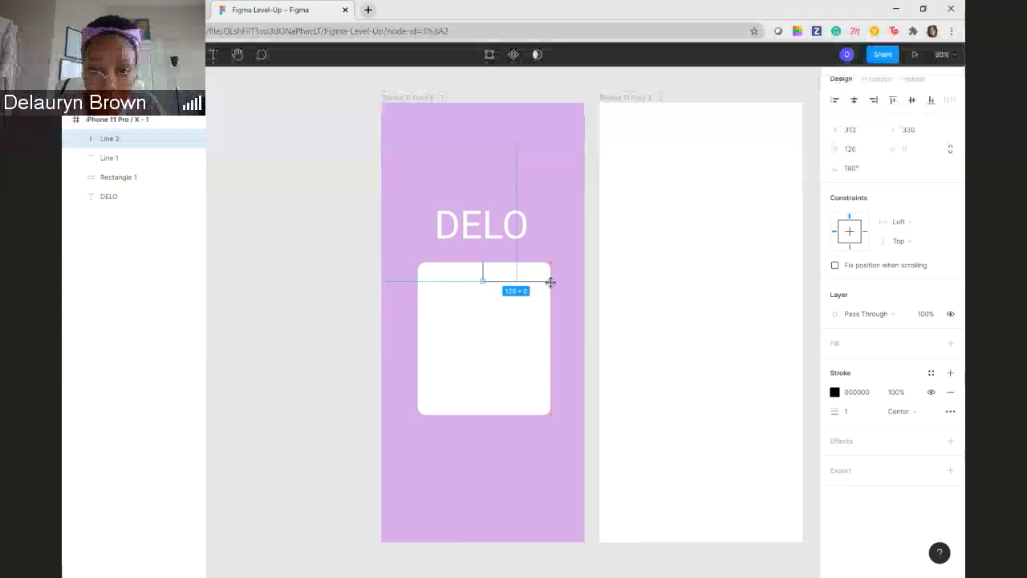
pyautogui.click(344, 294)
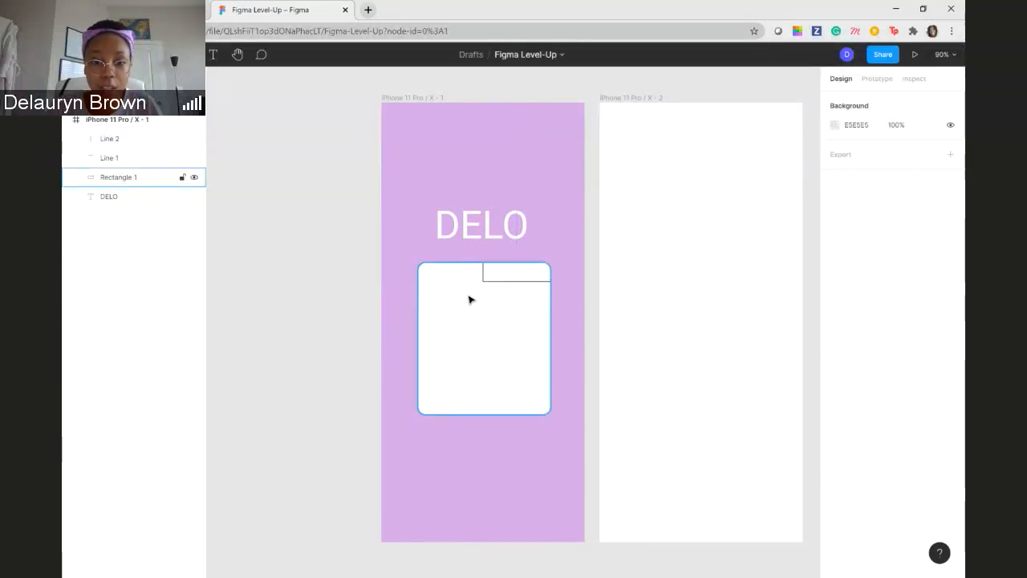
# - Add the text Login near the upper edge of the white rectangle
pyautogui.click(215, 62)
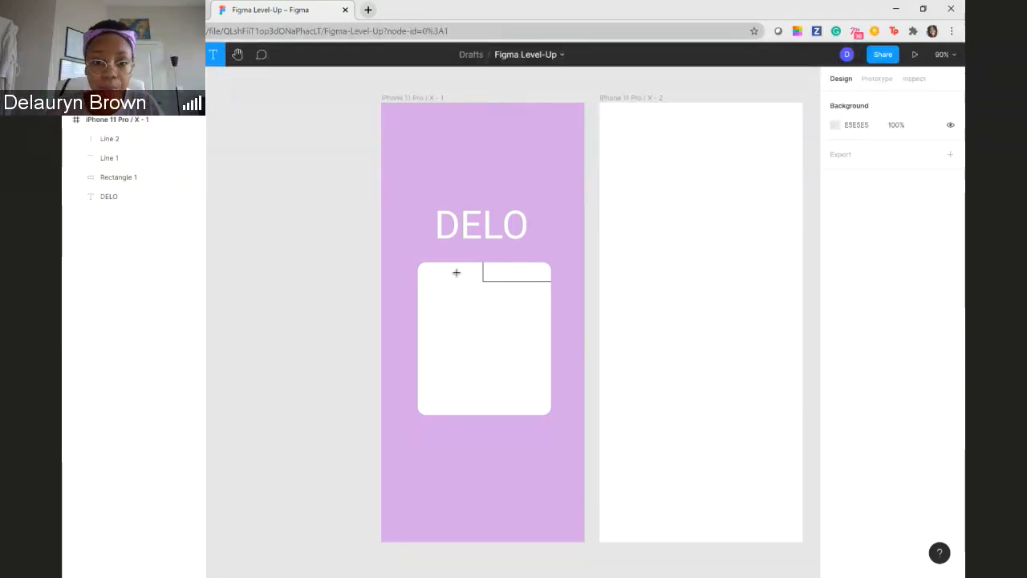
pyautogui.click(455, 273)
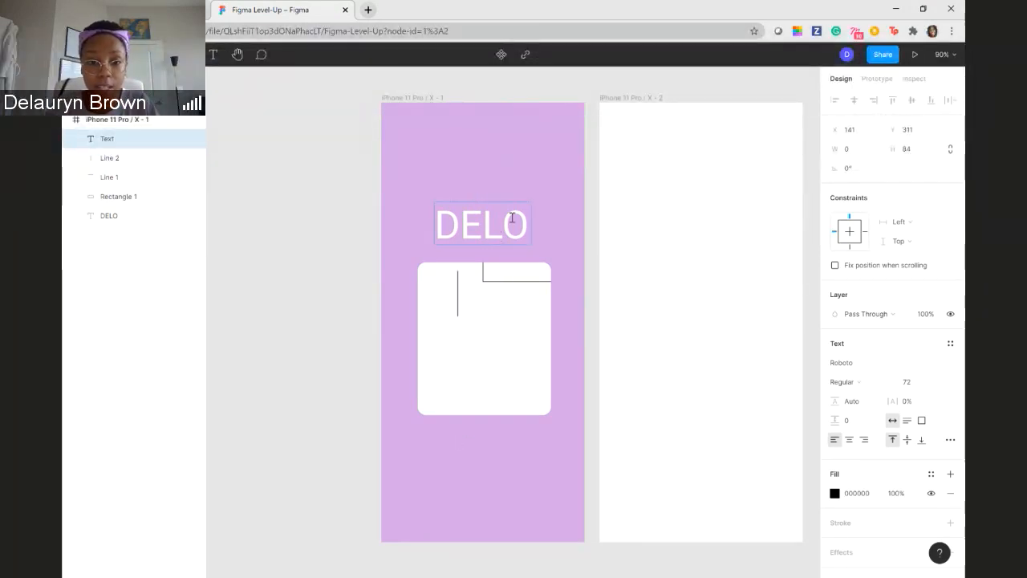
pyautogui.write('Login')
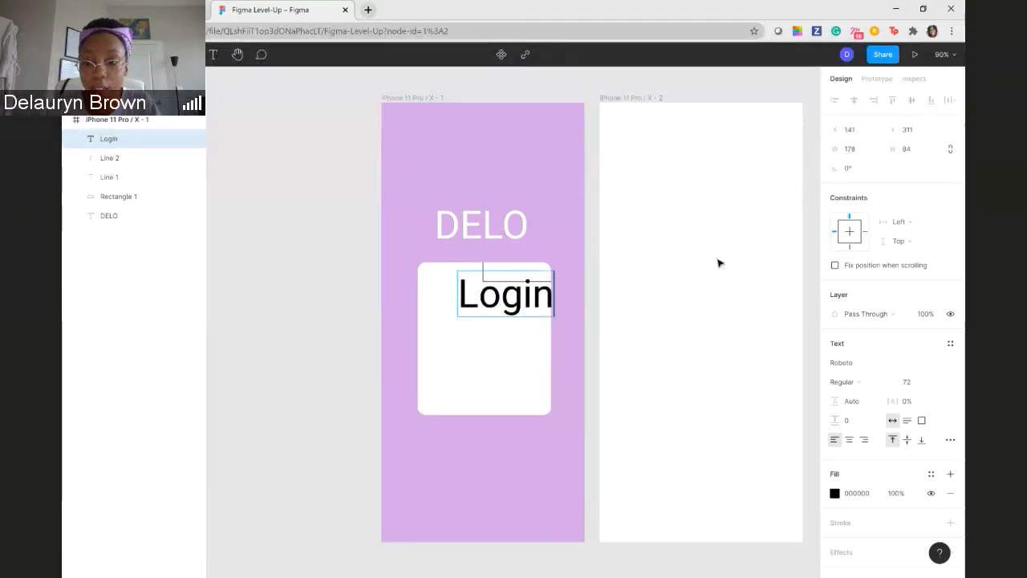
# - Set the Login text's font size to 24
pyautogui.click(922, 382)
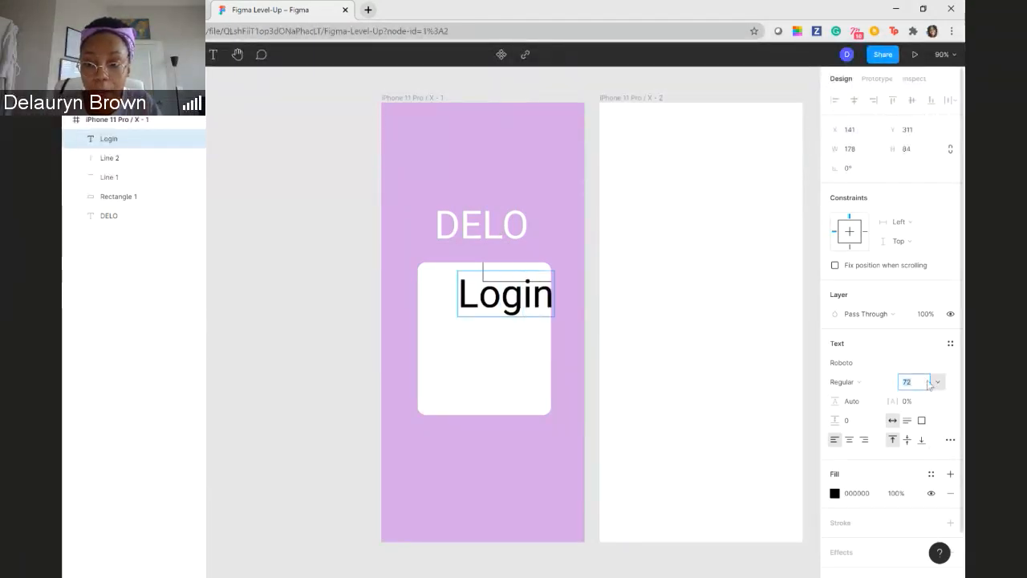
pyautogui.click(936, 383)
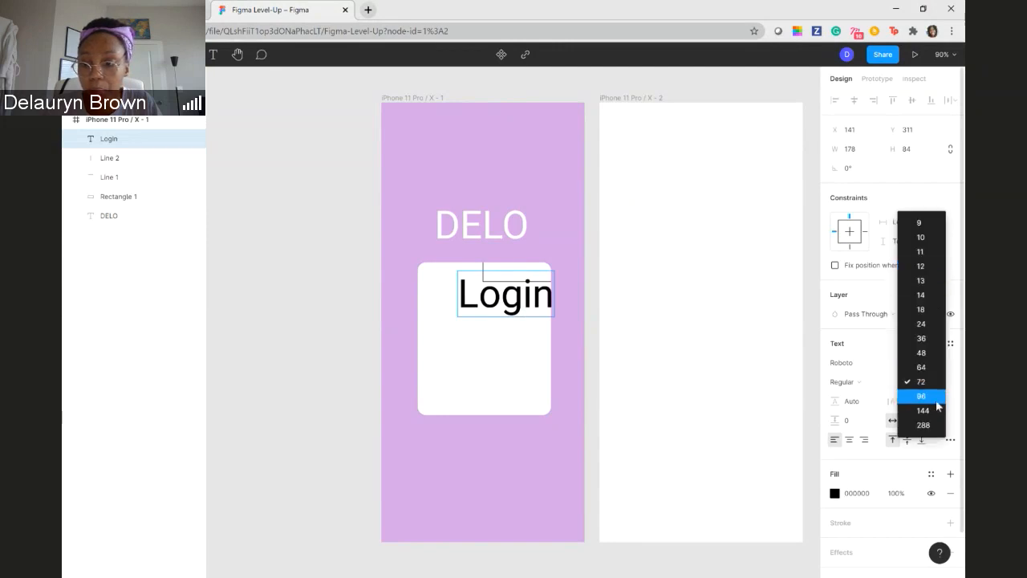
pyautogui.click(921, 323)
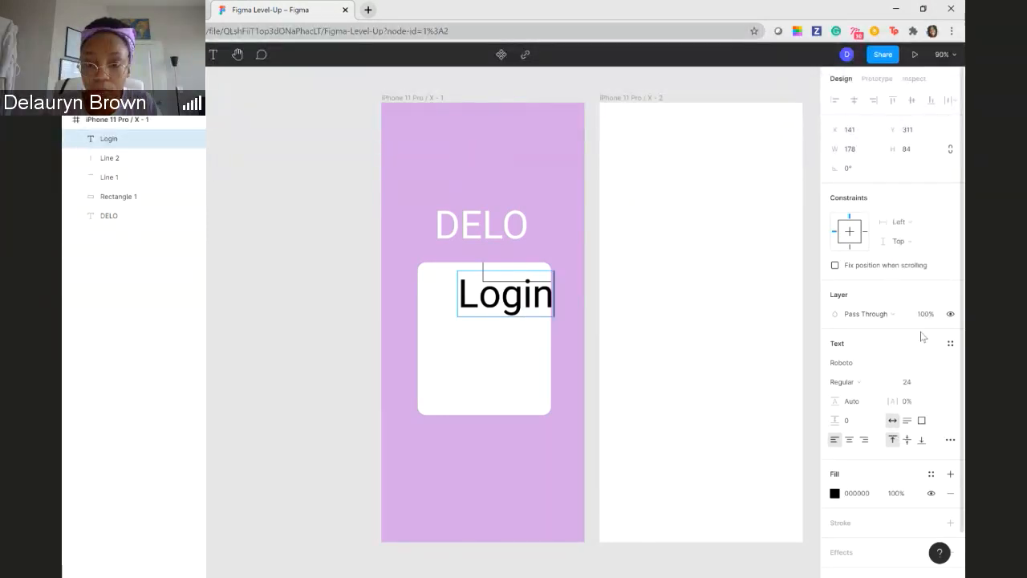
pyautogui.doubleClick(491, 295)
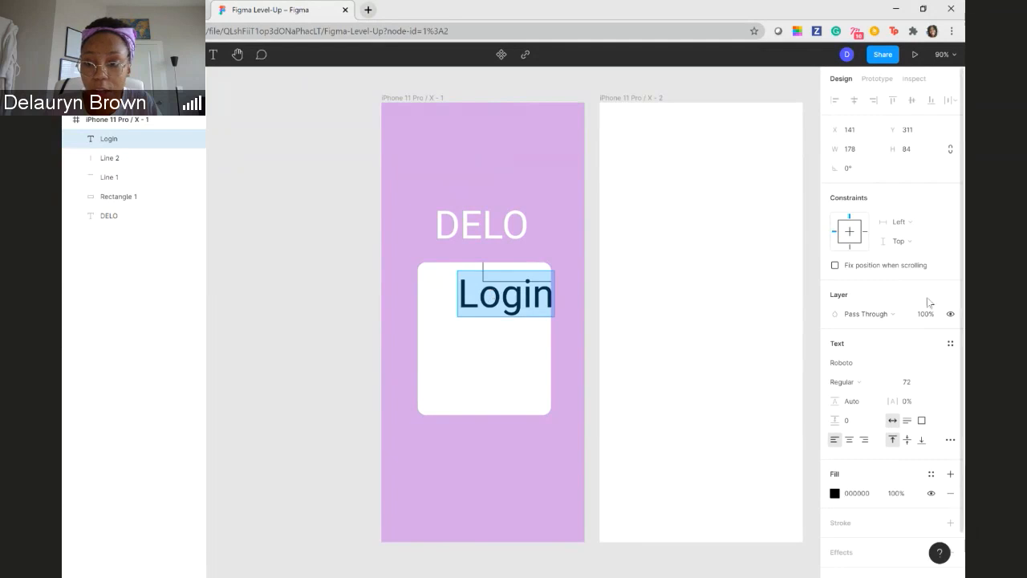
pyautogui.click(935, 382)
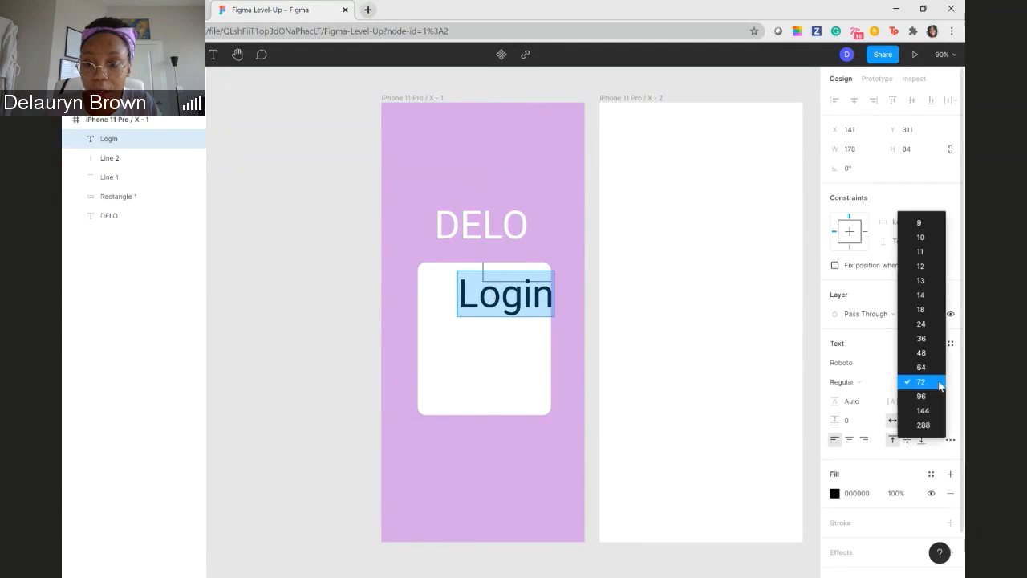
pyautogui.click(929, 324)
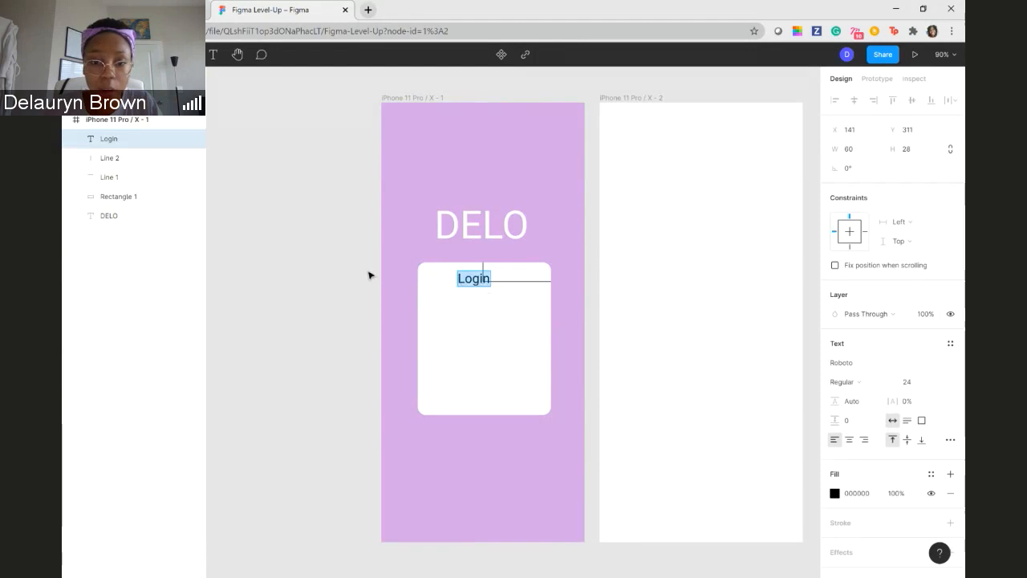
# - Move the Login text to the left of the vertical line, at about X 98, Y 302, and deselect it
pyautogui.press('Escape')
pyautogui.moveTo(479, 279); pyautogui.dragTo(455, 277)
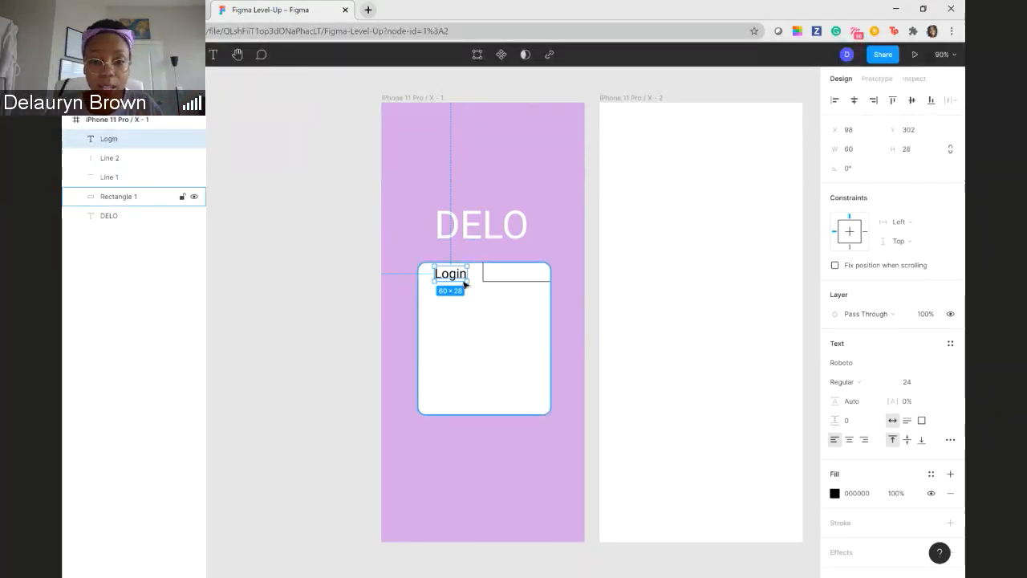
pyautogui.click(351, 293)
# - Duplicate the Login text and place the copy above the horizontal line, level with the original at about X 216
pyautogui.click(454, 278)
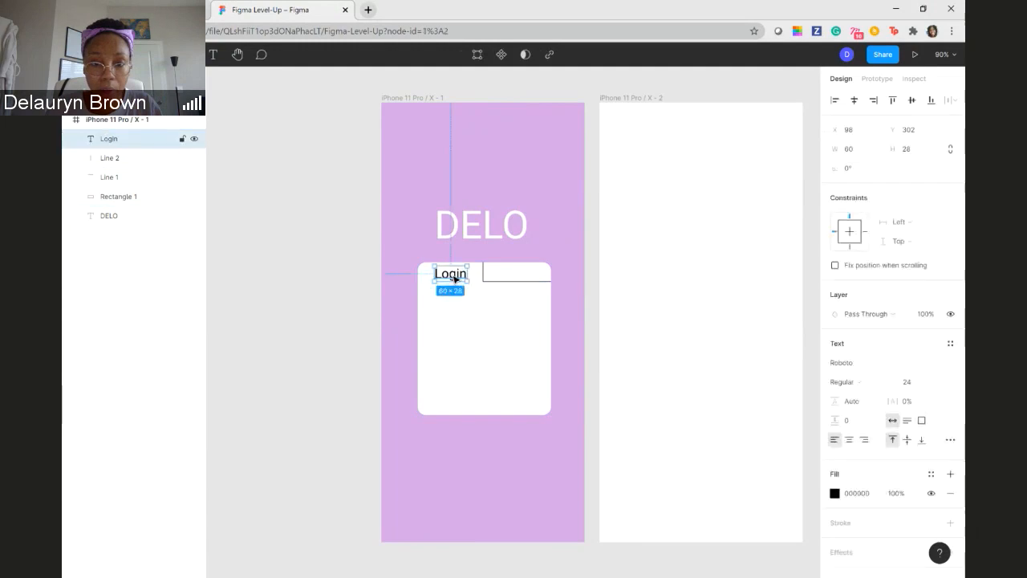
pyautogui.hotkey('ctrl', 'v')
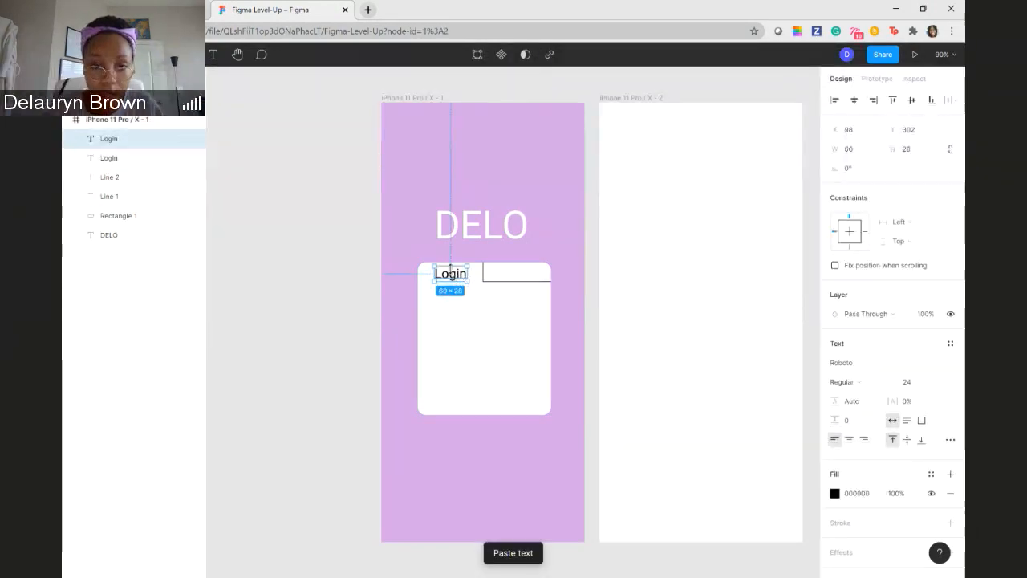
pyautogui.moveTo(453, 276); pyautogui.dragTo(518, 275)
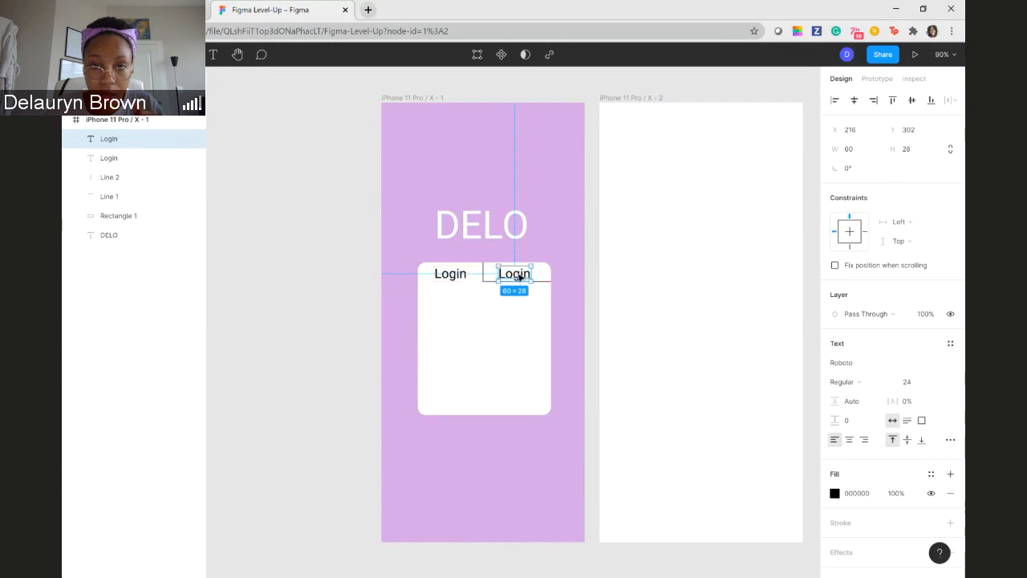
# - Change the duplicated Login text to Sign Up and shift it slightly left to about X 209
pyautogui.doubleClick(518, 274)
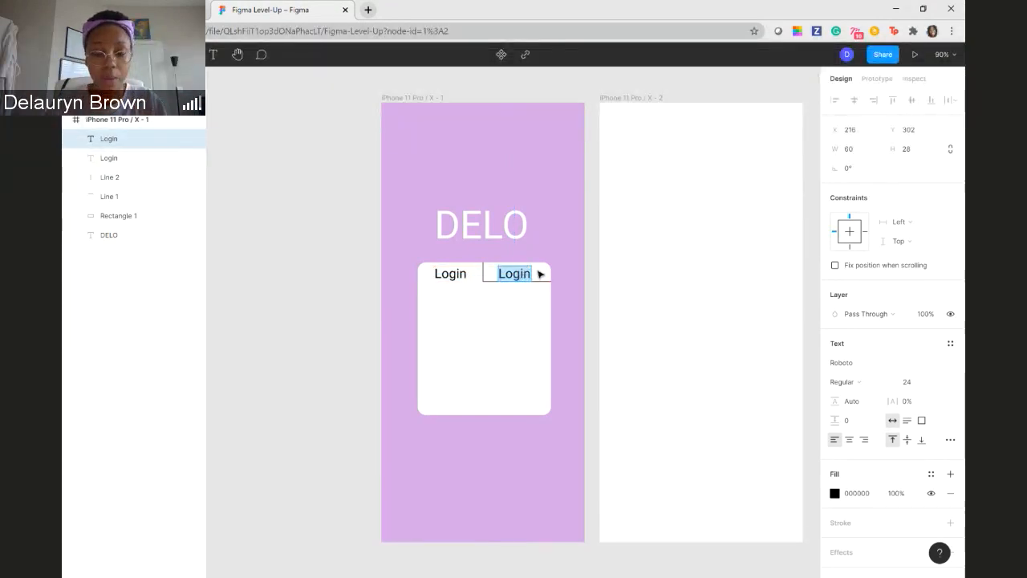
pyautogui.write('S')
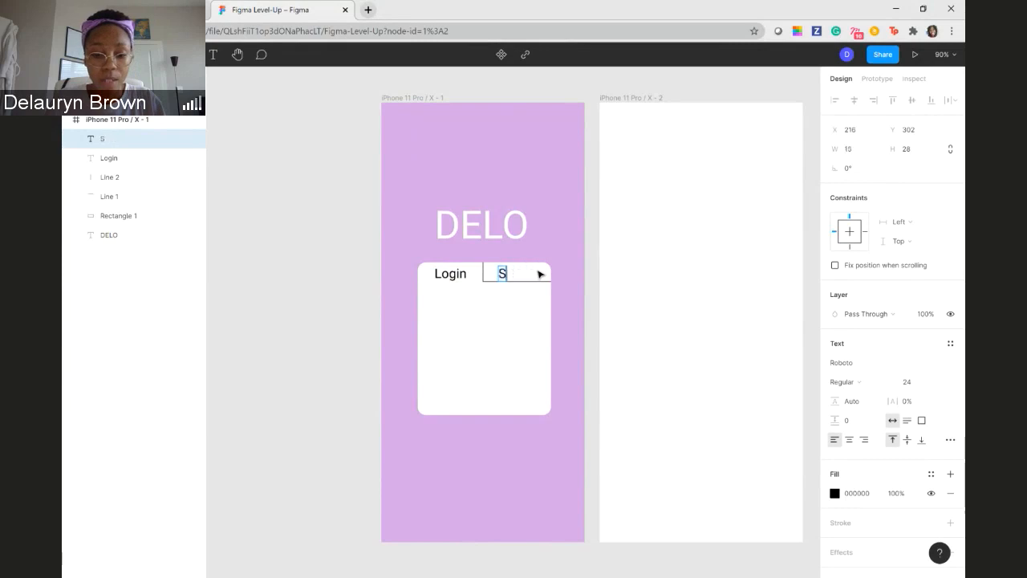
pyautogui.write('ign U')
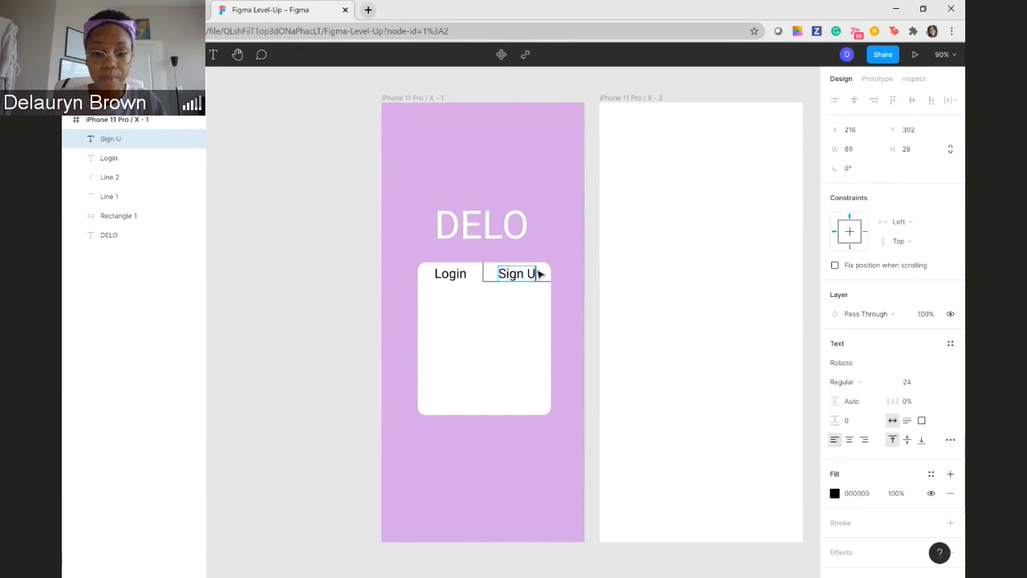
pyautogui.write('p')
pyautogui.press('Escape')
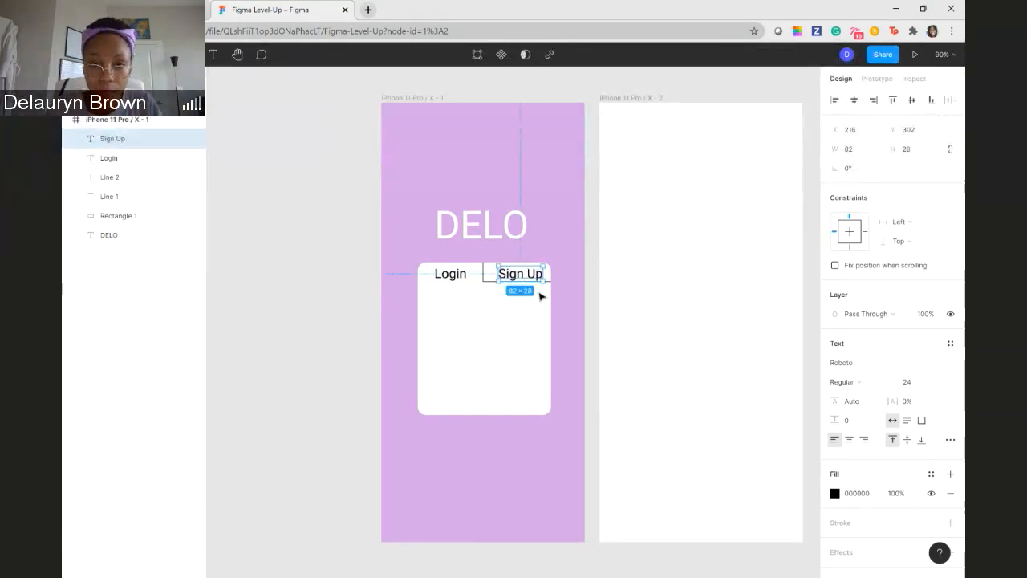
pyautogui.click(351, 303)
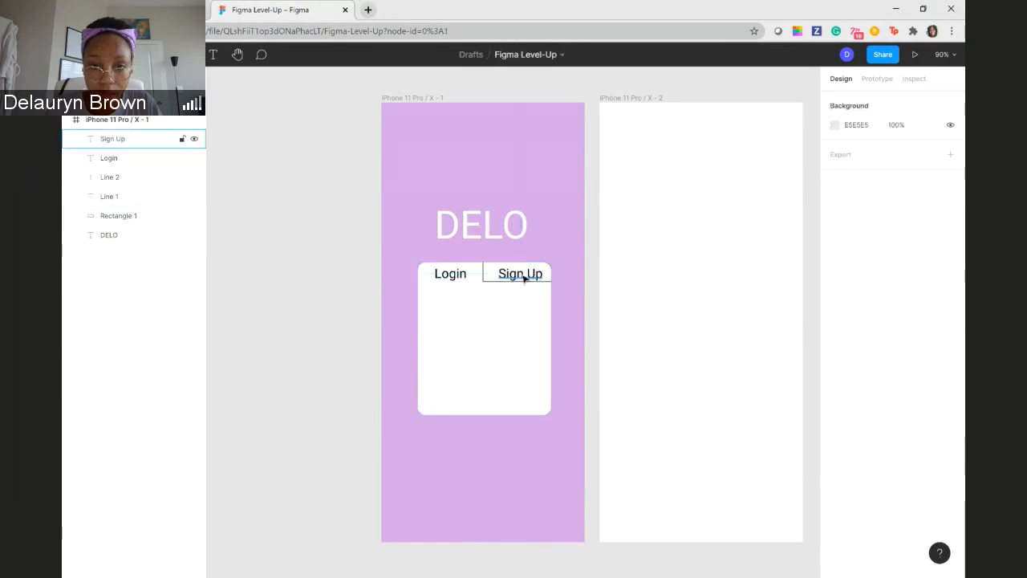
pyautogui.moveTo(523, 278); pyautogui.dragTo(518, 276)
pyautogui.click(366, 318)
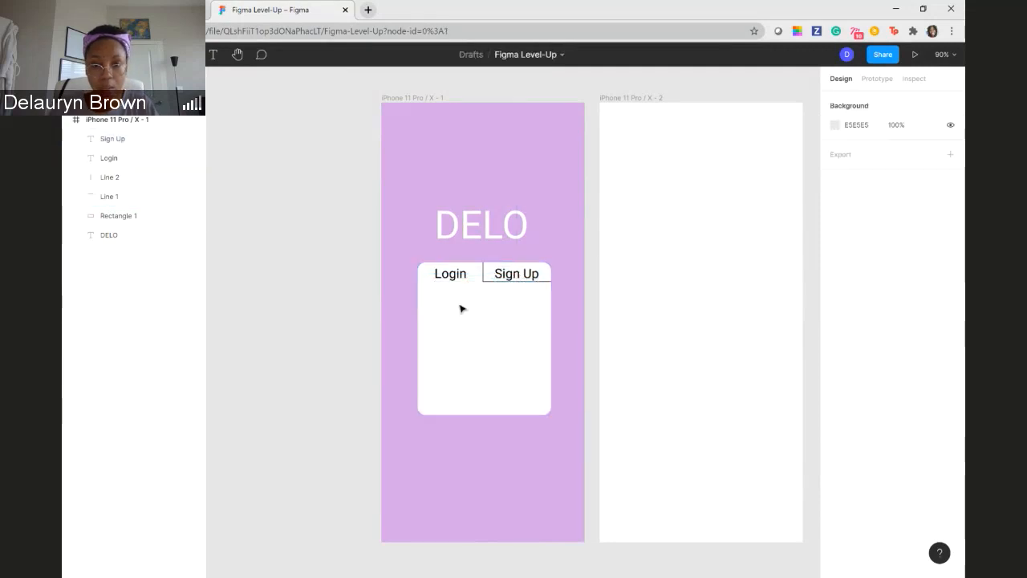
# - Set the Sign Up text's font size to 18 and nudge it right to centre it above the horizontal line
pyautogui.click(519, 276)
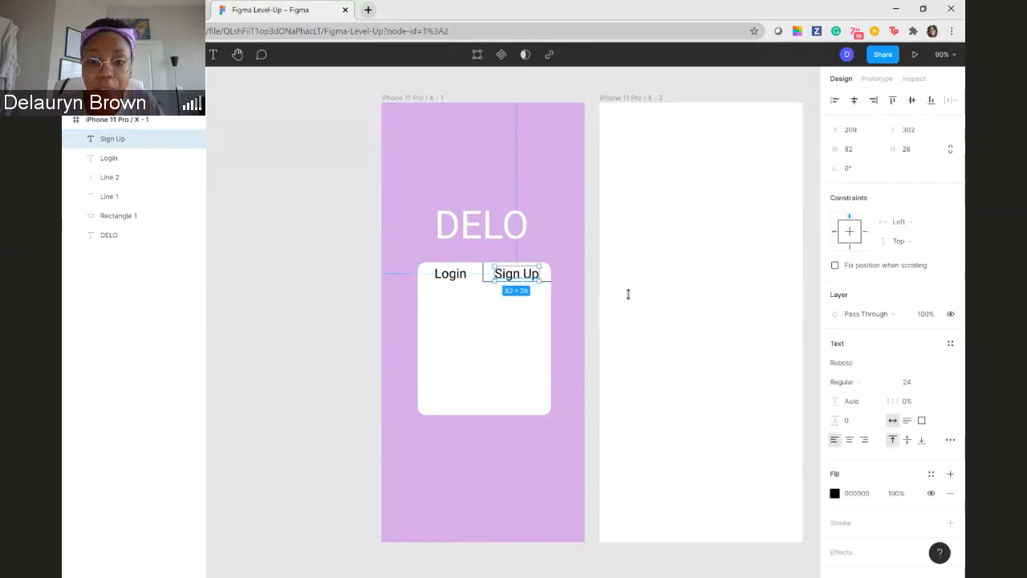
pyautogui.click(937, 383)
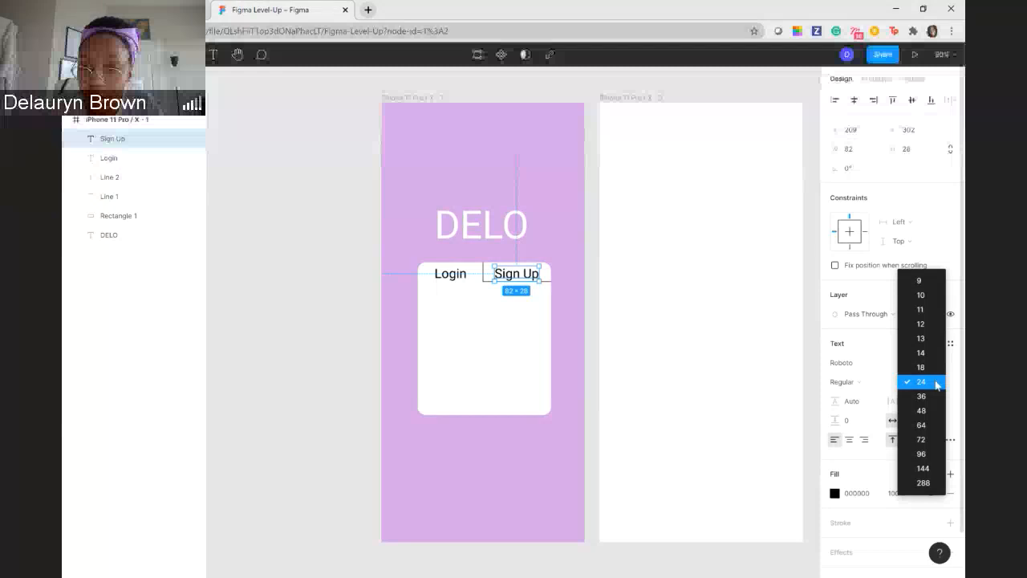
pyautogui.click(525, 286)
pyautogui.doubleClick(526, 280)
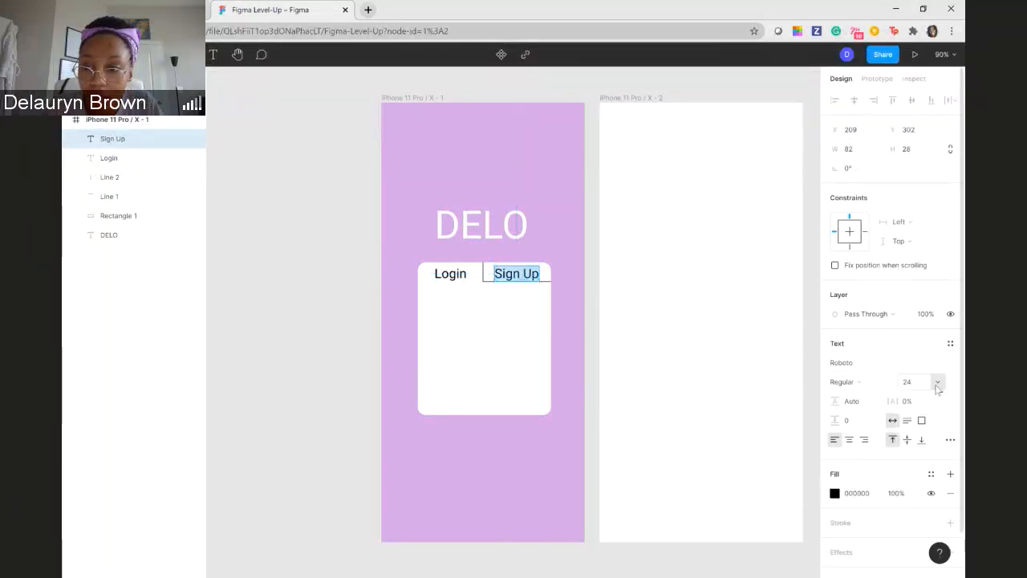
pyautogui.click(936, 384)
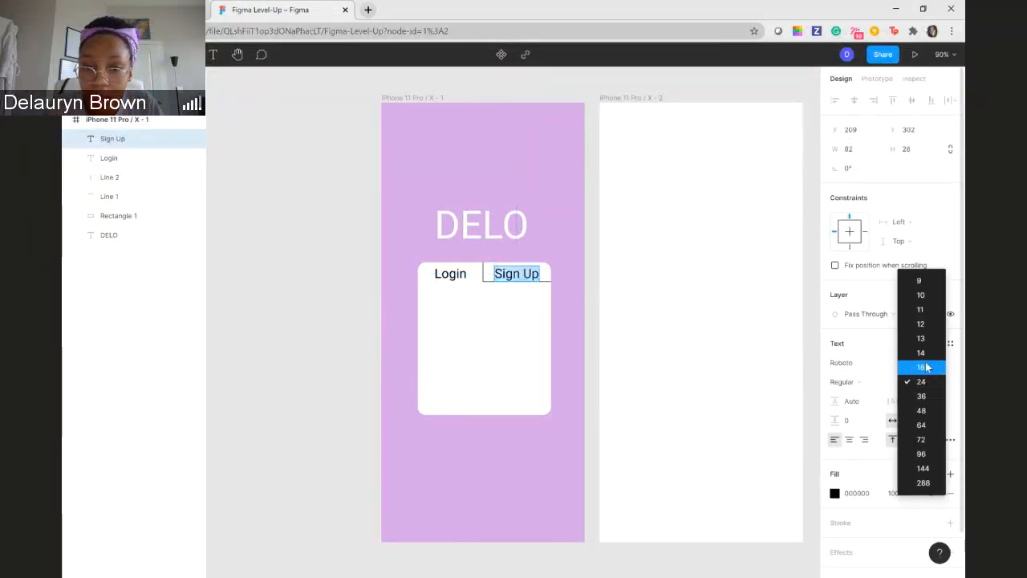
pyautogui.click(927, 367)
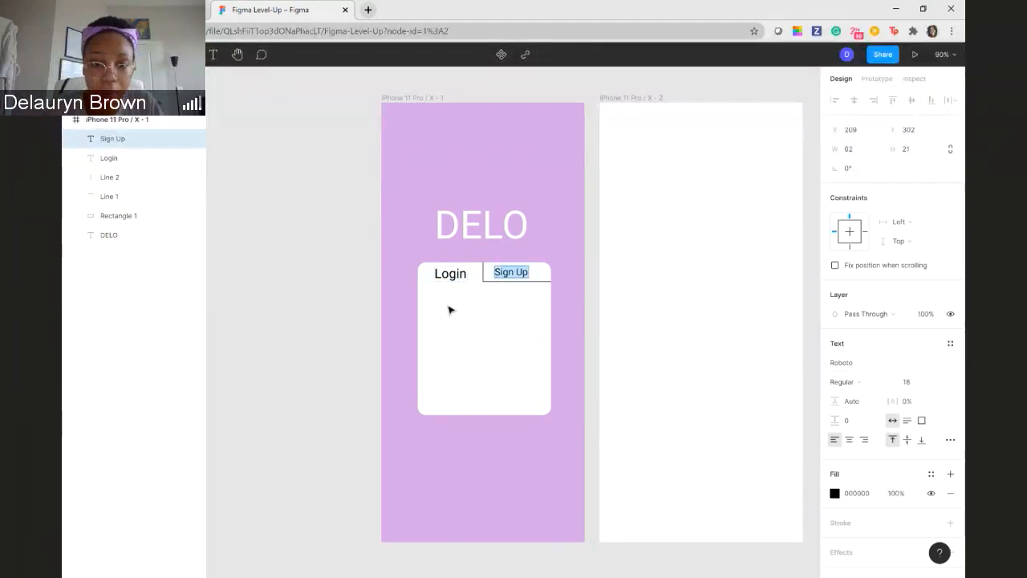
pyautogui.press('Escape')
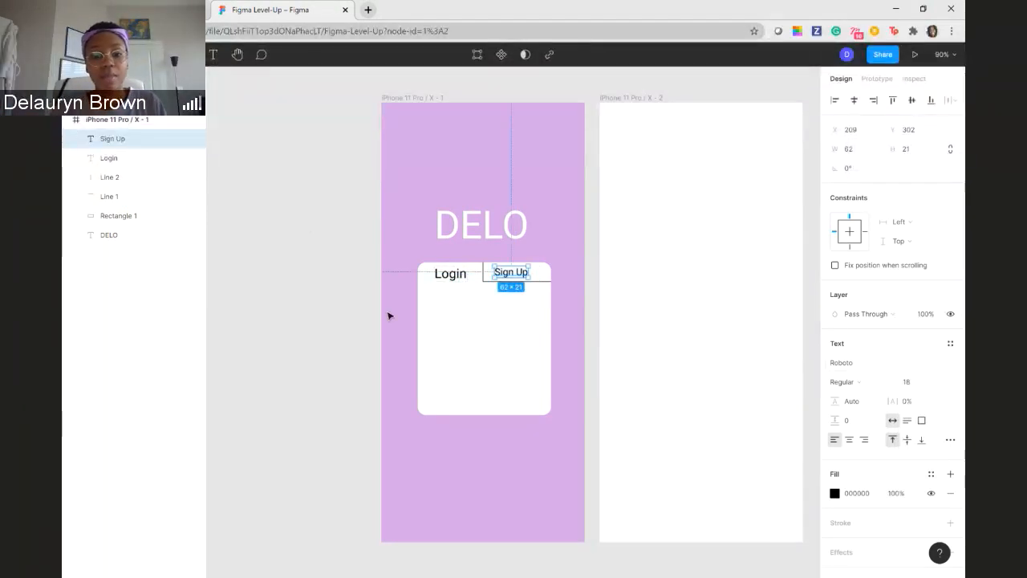
pyautogui.click(388, 315)
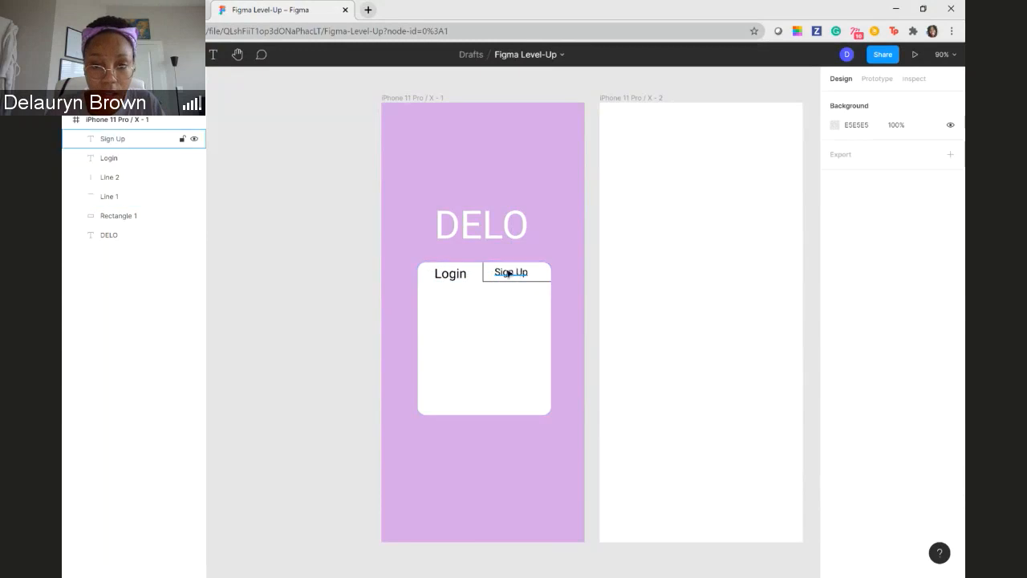
pyautogui.moveTo(510, 275); pyautogui.dragTo(515, 274)
pyautogui.click(323, 319)
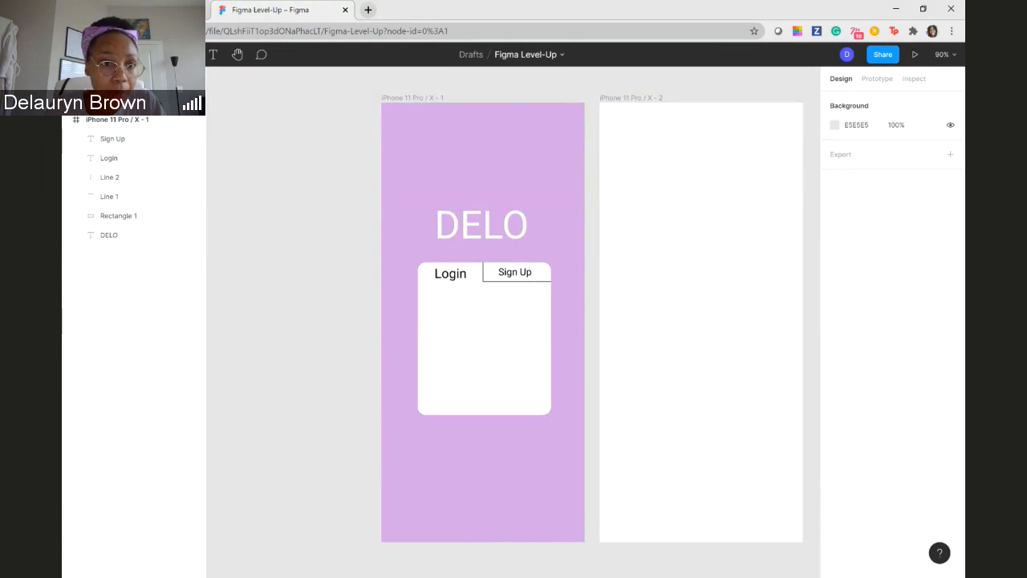
# - Draw a rectangle about 174 × 30 inside the white card below the tabs, at about X 103, Y 370
pyautogui.click(167, 54)
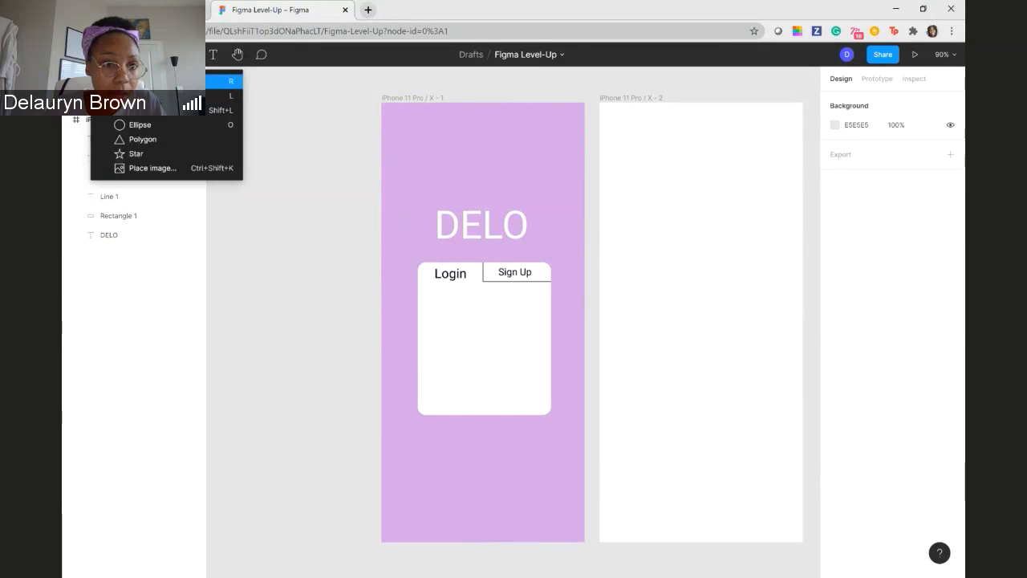
pyautogui.click(160, 81)
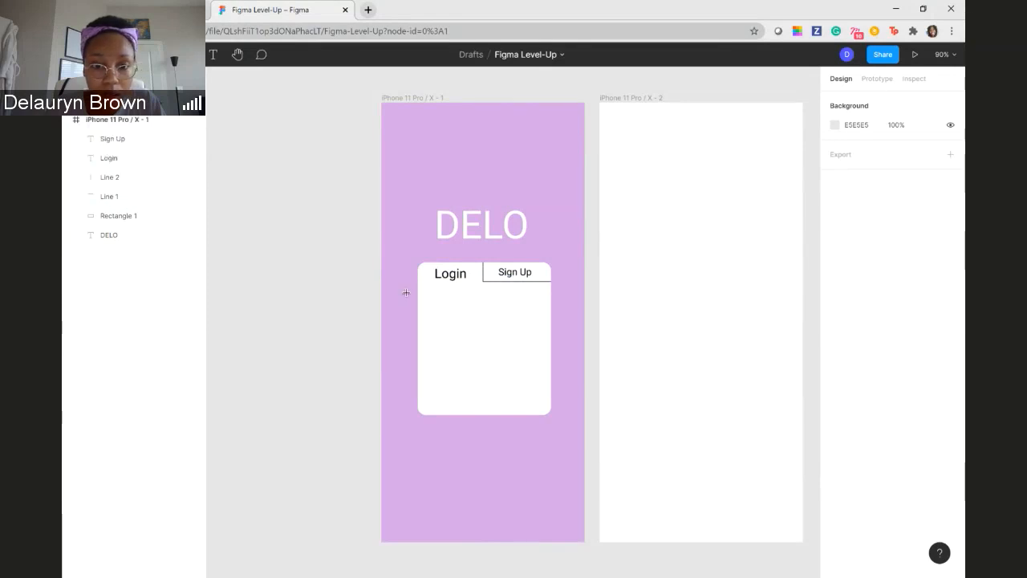
pyautogui.moveTo(436, 302); pyautogui.dragTo(531, 324)
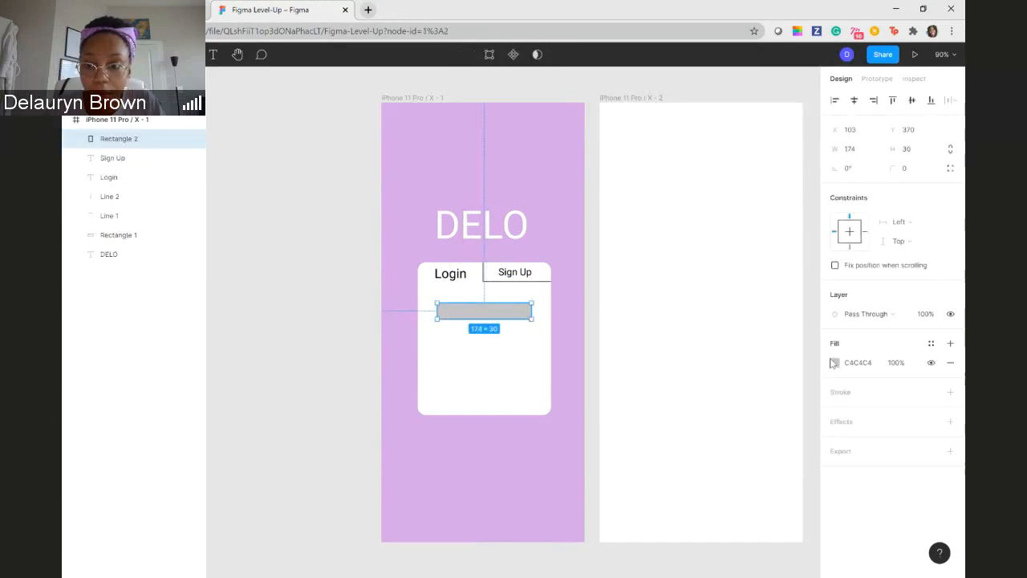
# - Try a 50% fill opacity on the grey rectangle and settle on 25%
pyautogui.click(897, 362)
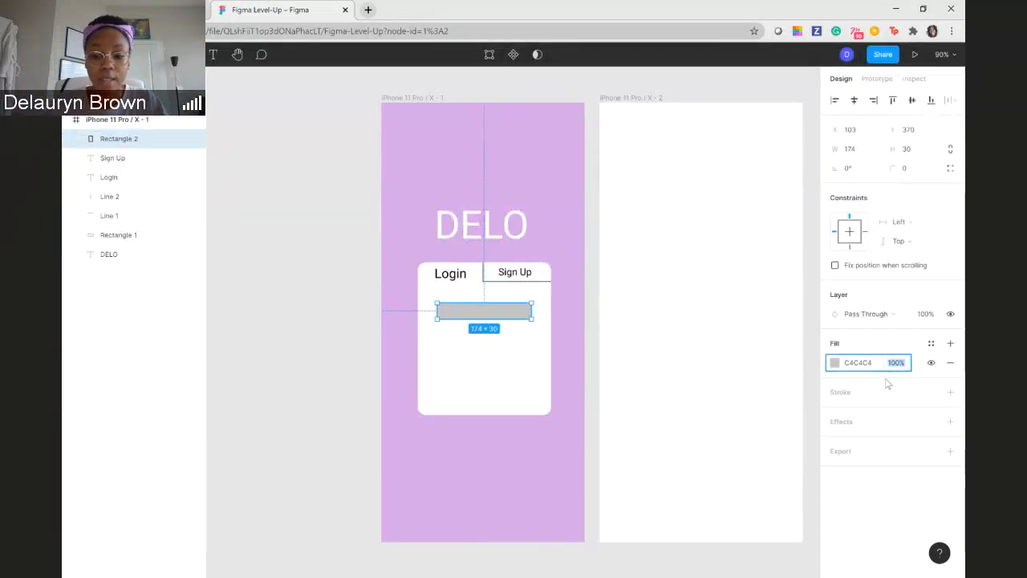
pyautogui.write('50')
pyautogui.press('Return')
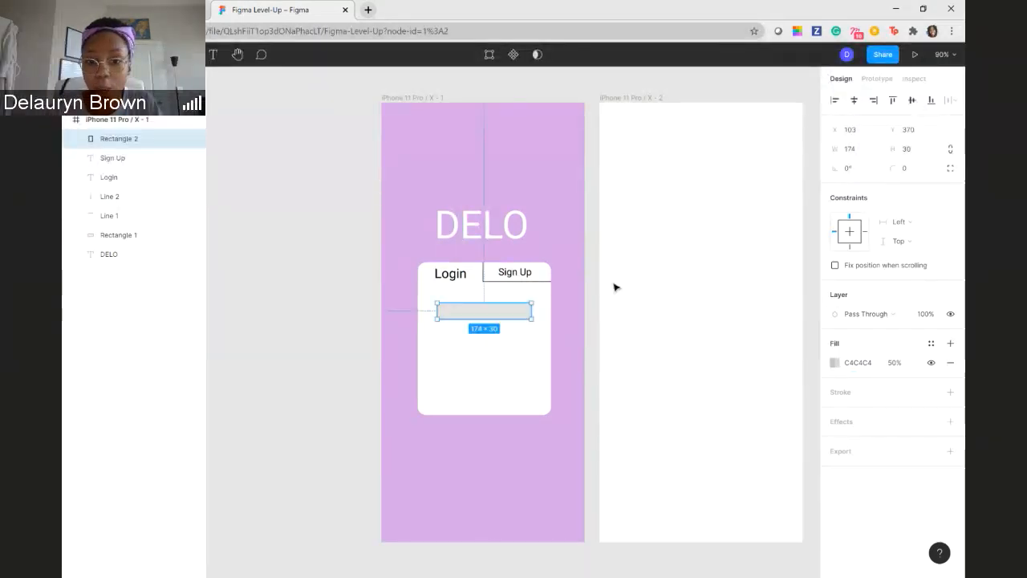
pyautogui.click(899, 362)
pyautogui.write('25')
pyautogui.press('Return')
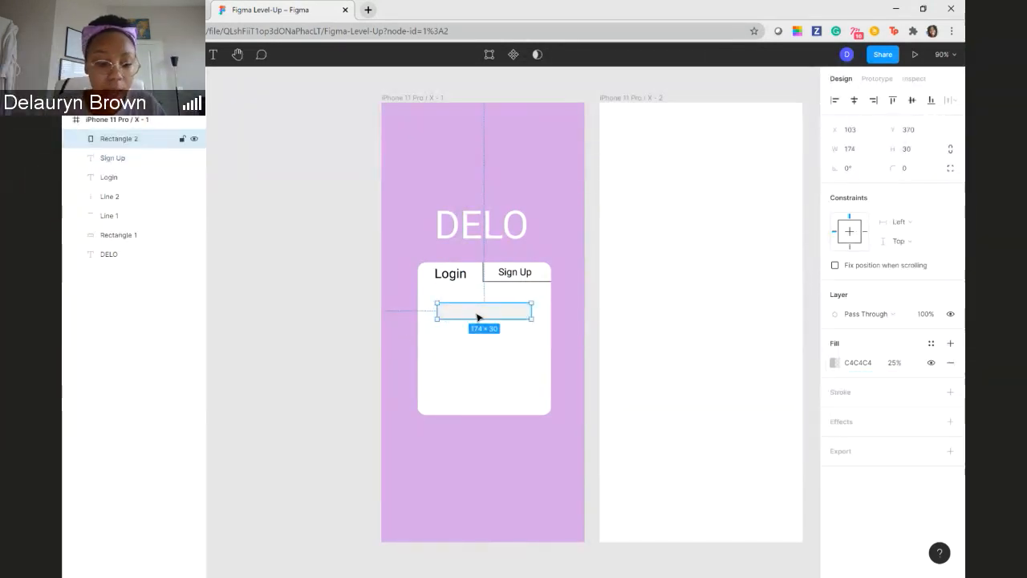
# - Round the grey rectangle's corners to a radius of about 8 and deselect it
pyautogui.hotkey('ctrl', '+')
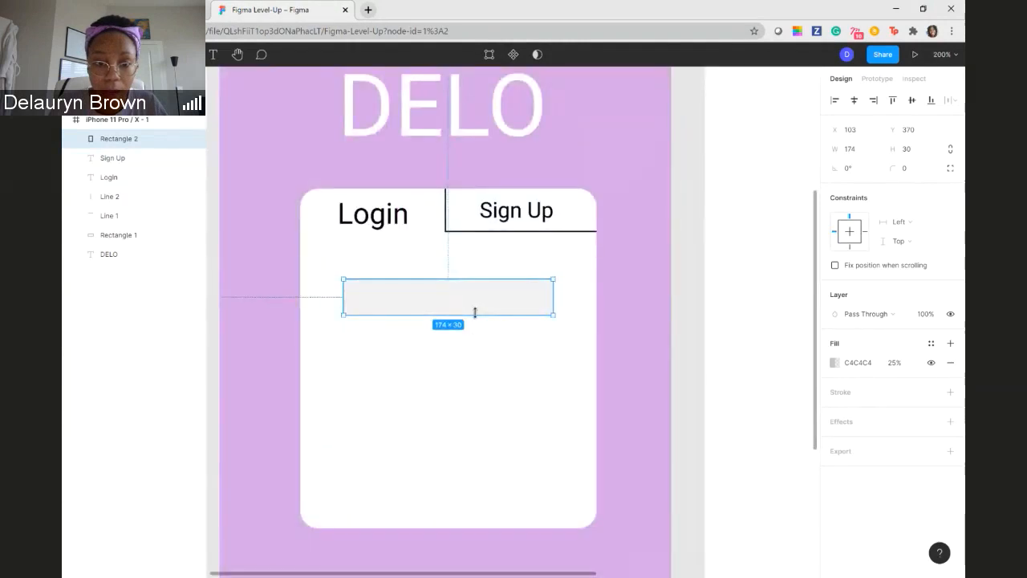
pyautogui.hotkey('ctrl', '+')
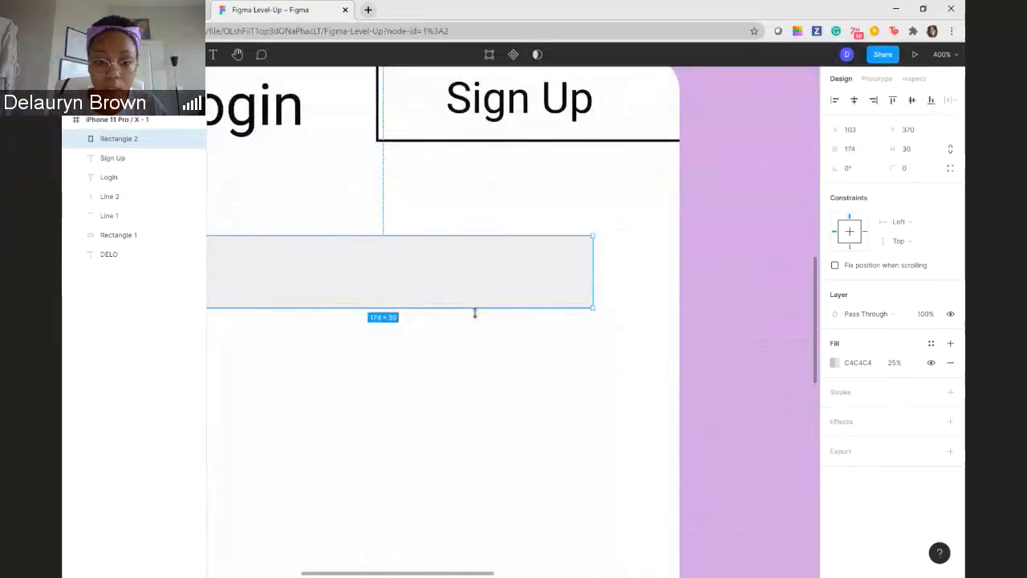
pyautogui.moveTo(367, 385); pyautogui.dragTo(474, 401)
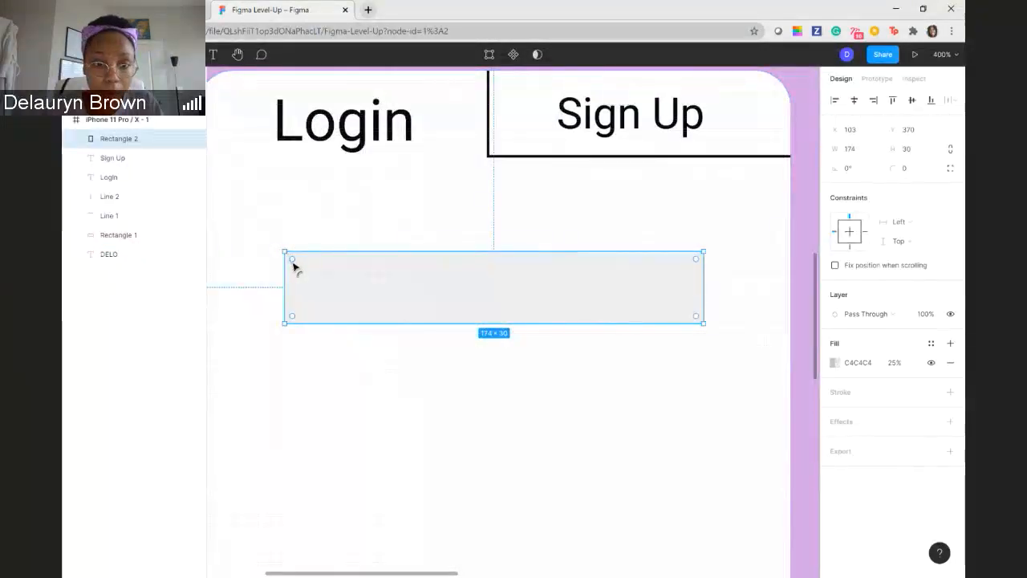
pyautogui.moveTo(293, 265); pyautogui.dragTo(306, 275)
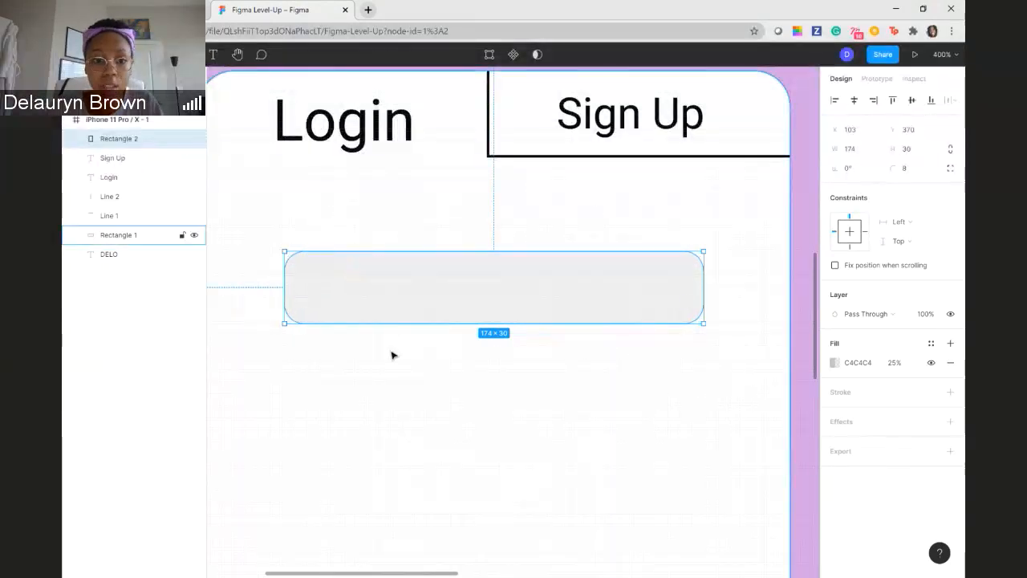
pyautogui.click(393, 353)
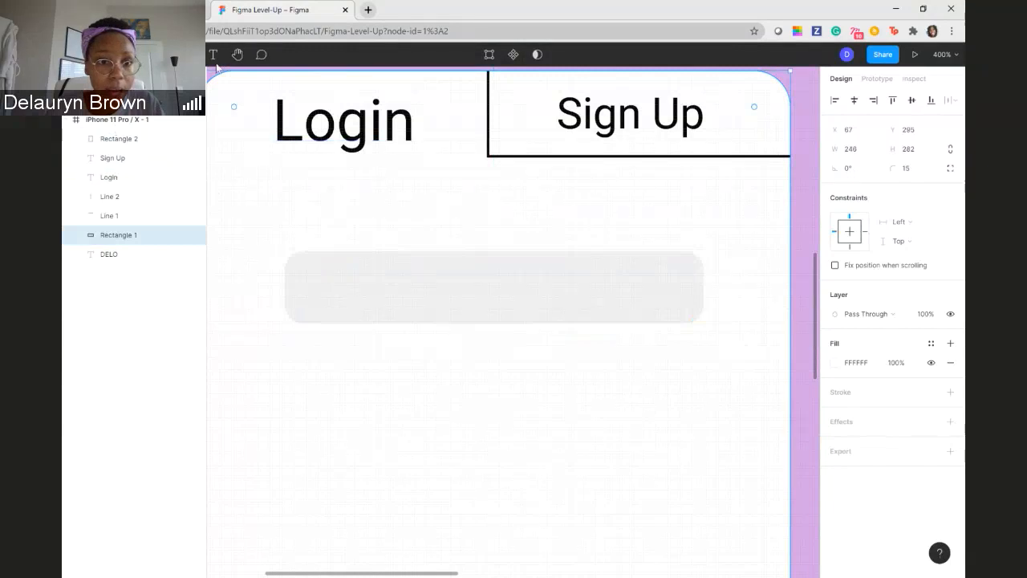
# - Add the text username and place it inside the grey rectangle near its left end, at about X 110, Y 375
pyautogui.click(213, 53)
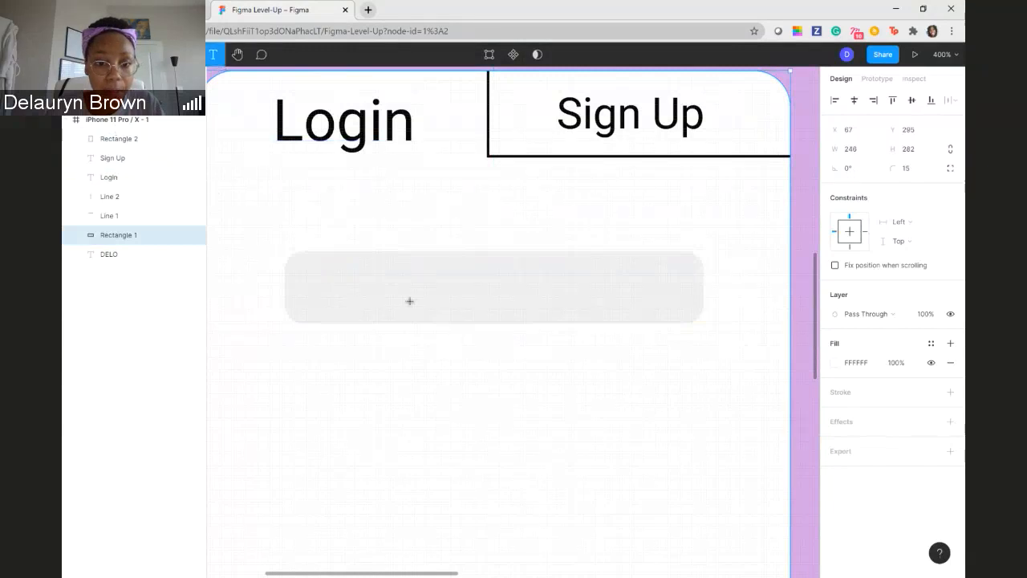
pyautogui.click(313, 285)
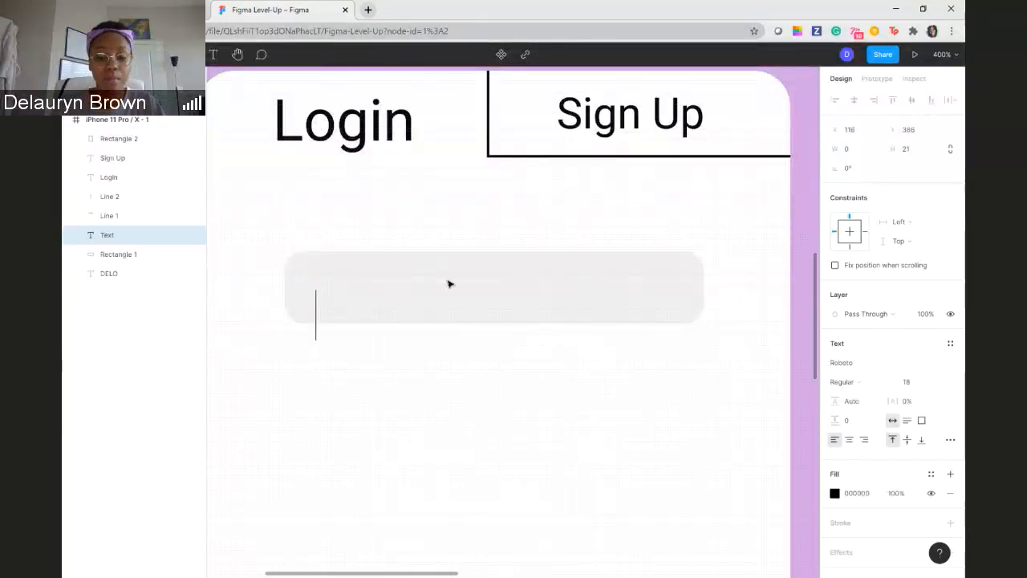
pyautogui.write('usr')
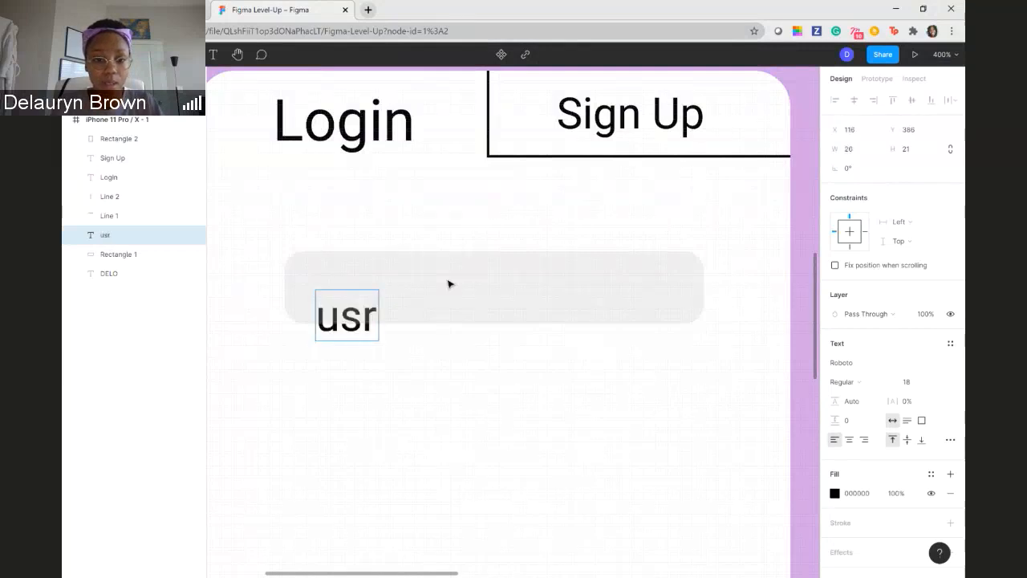
pyautogui.press('BackSpace')
pyautogui.write('ername')
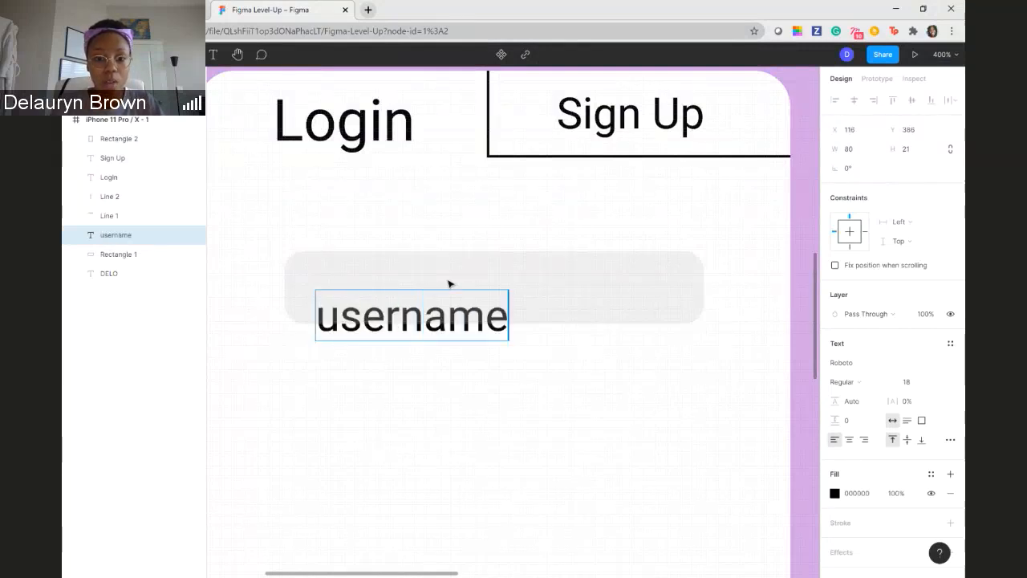
pyautogui.press('Escape')
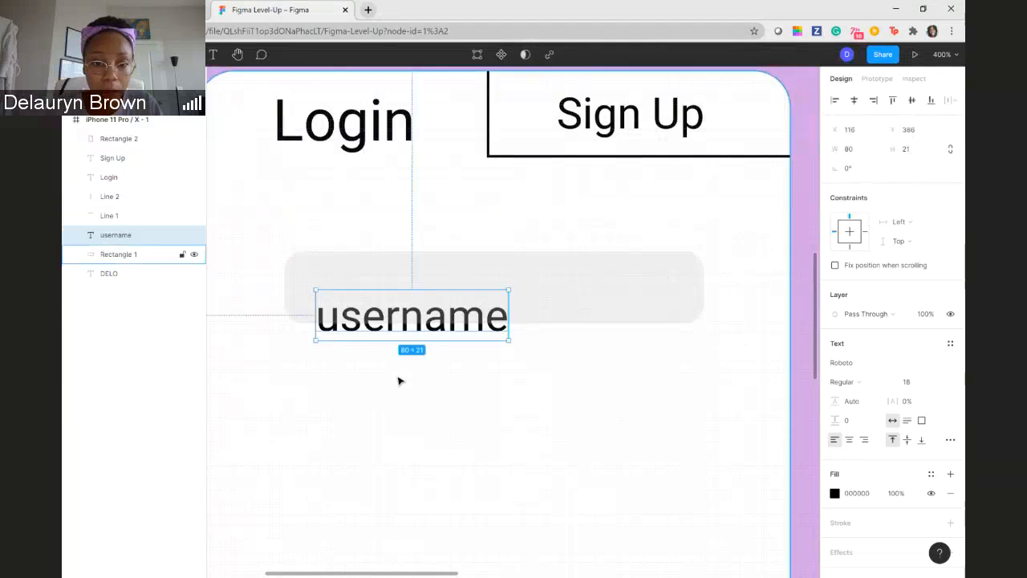
pyautogui.moveTo(415, 319); pyautogui.dragTo(403, 294)
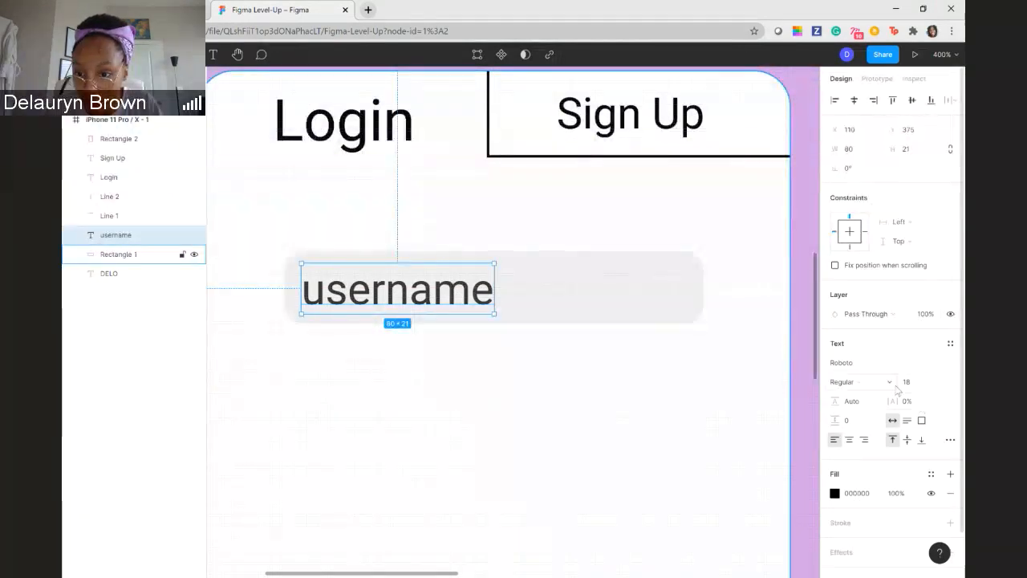
# - Set the username text's fill opacity to 30%
pyautogui.click(897, 494)
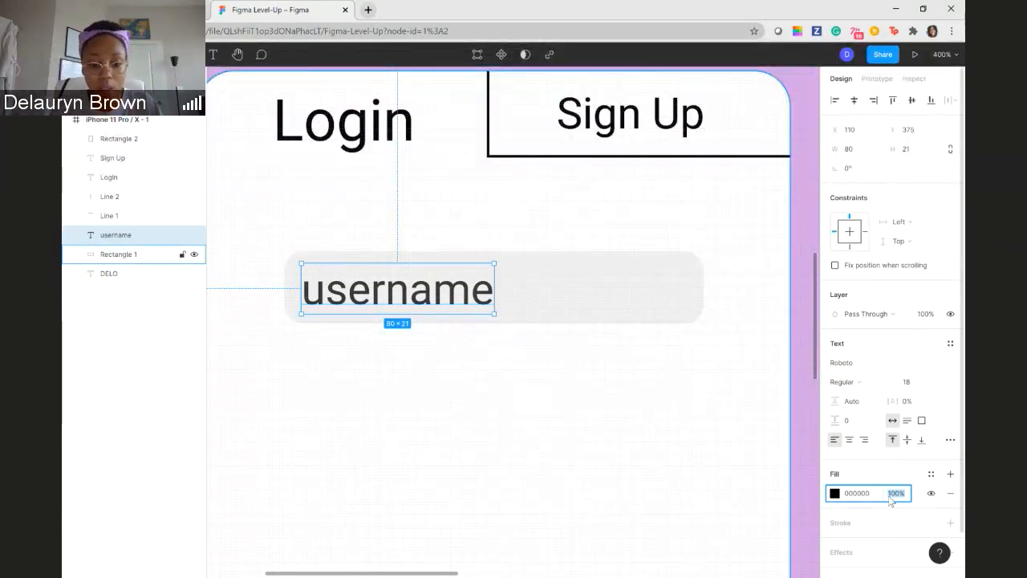
pyautogui.press('Return')
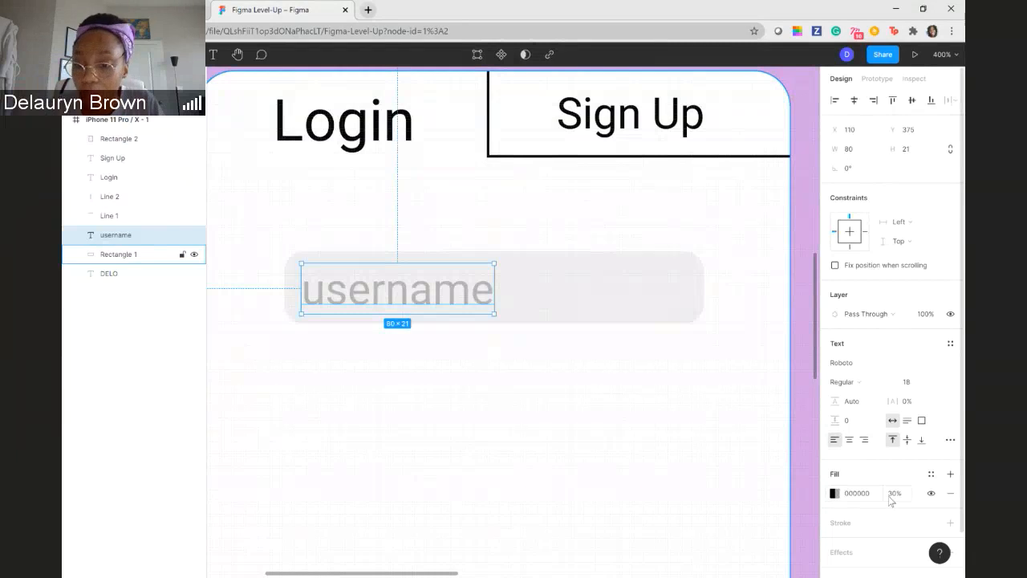
# - Set the username text's font weight to Light
pyautogui.click(888, 383)
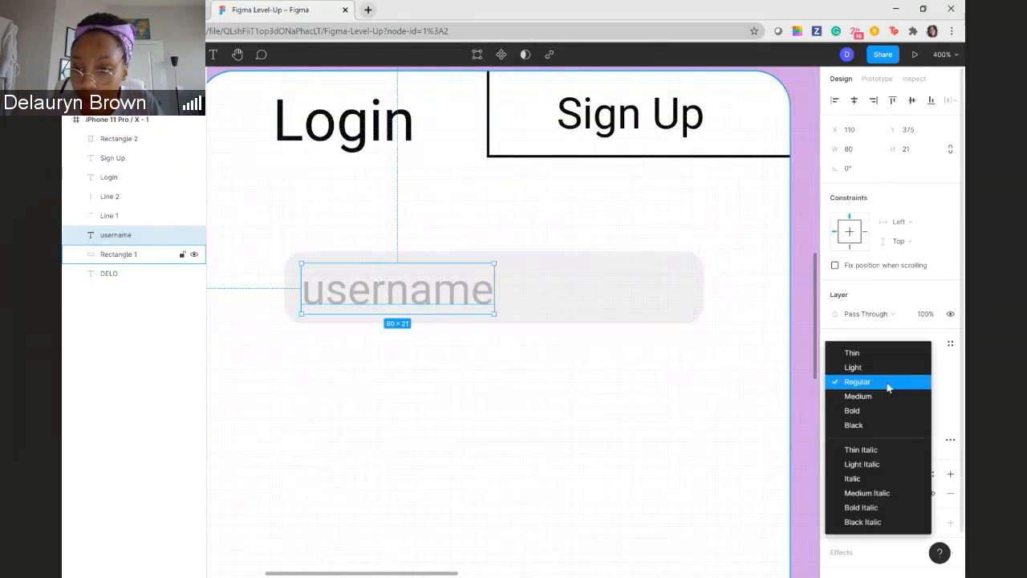
pyautogui.doubleClick(421, 291)
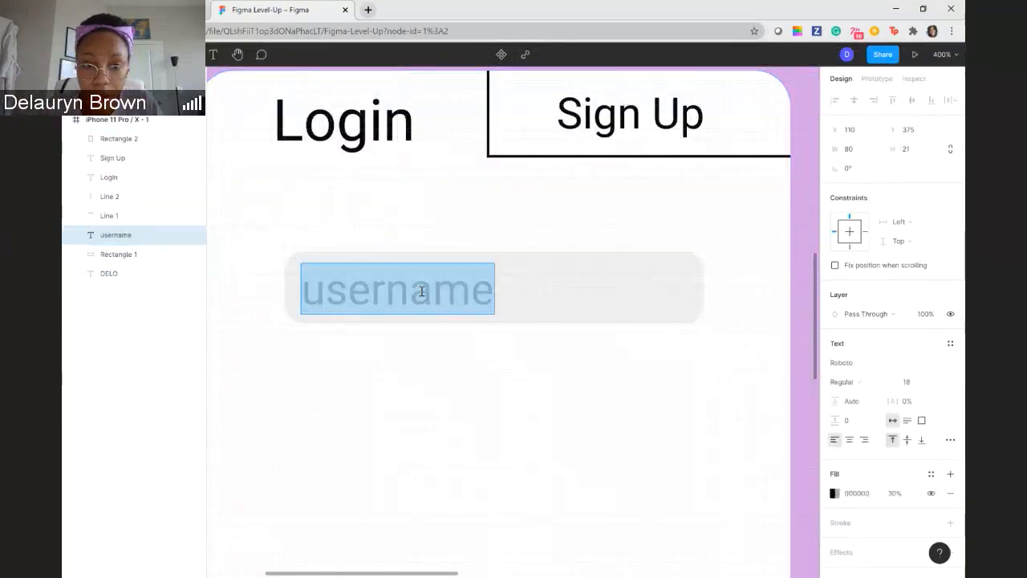
pyautogui.click(858, 386)
pyautogui.click(865, 370)
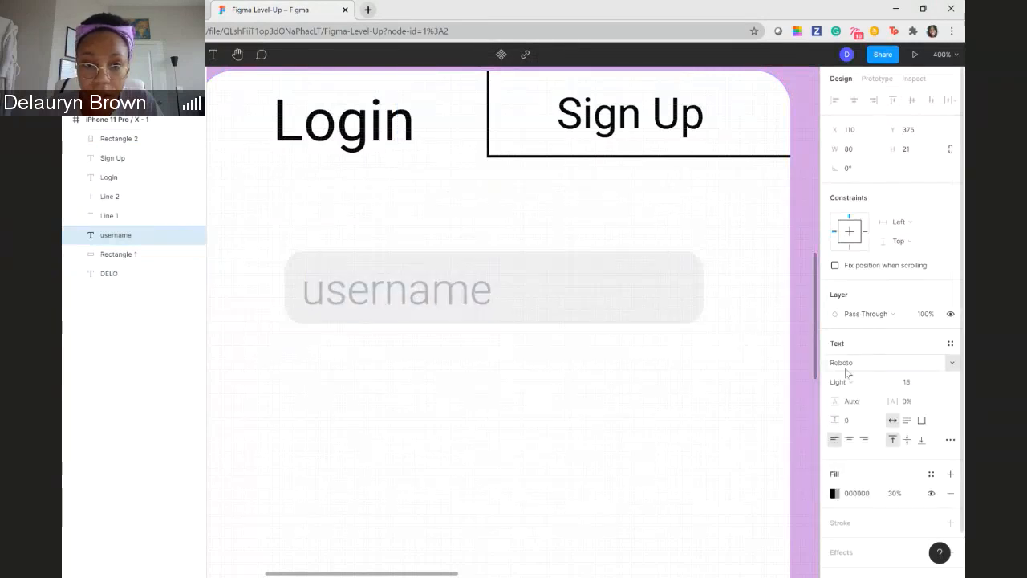
pyautogui.press('Escape')
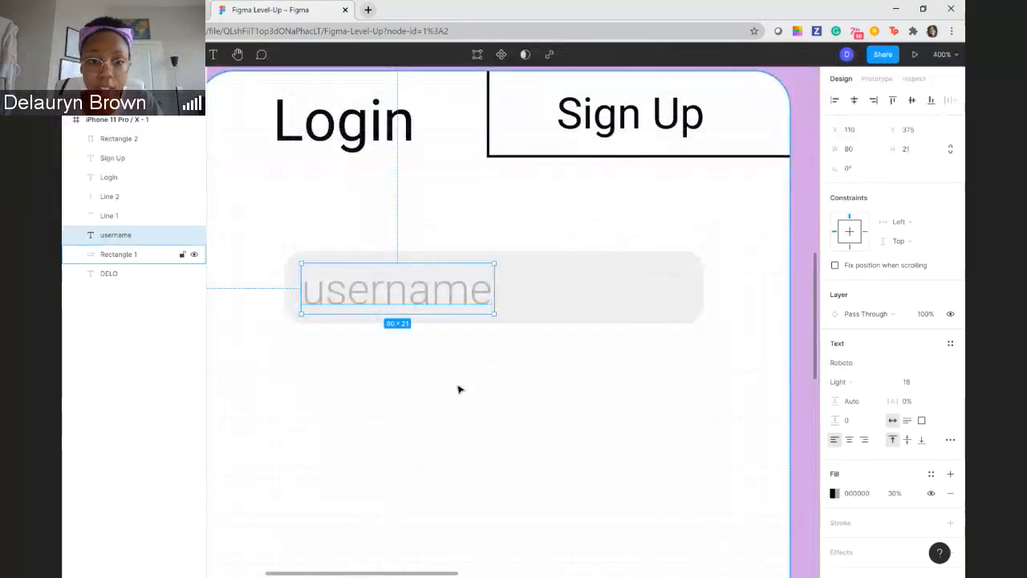
pyautogui.click(430, 373)
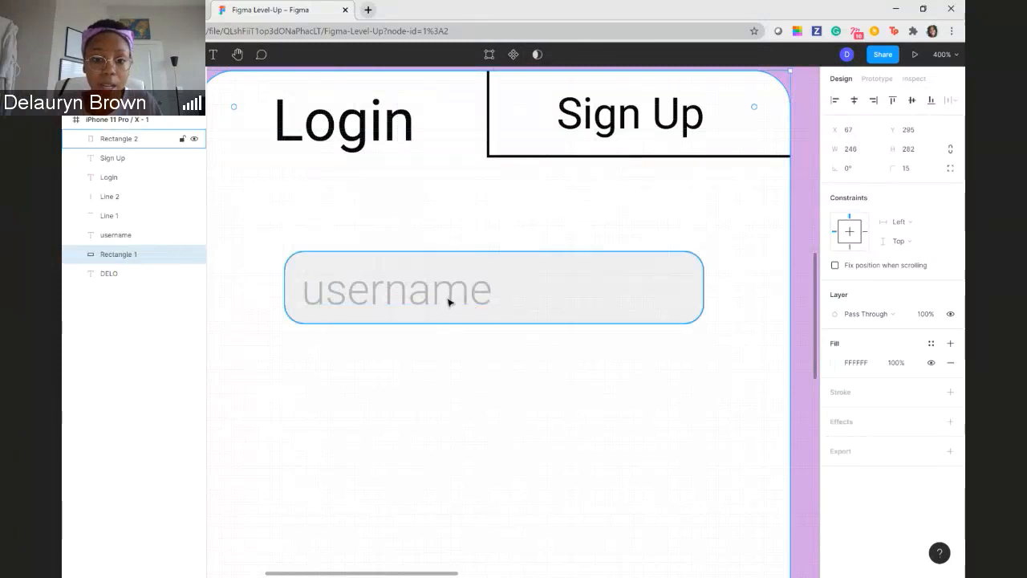
pyautogui.click(382, 265)
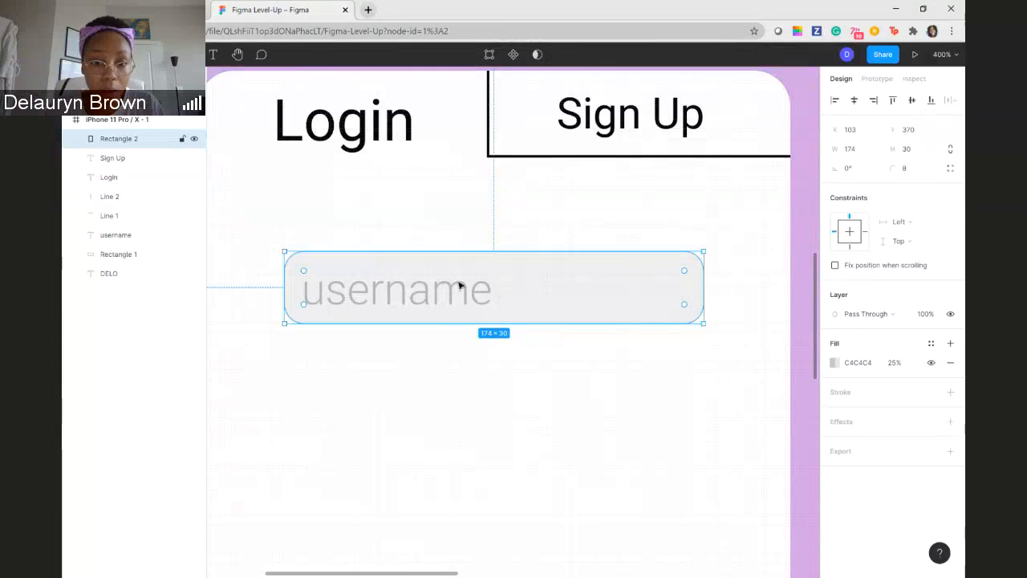
pyautogui.keyDown('shift'); pyautogui.click(388, 306); pyautogui.keyUp('shift')
pyautogui.click(440, 314)
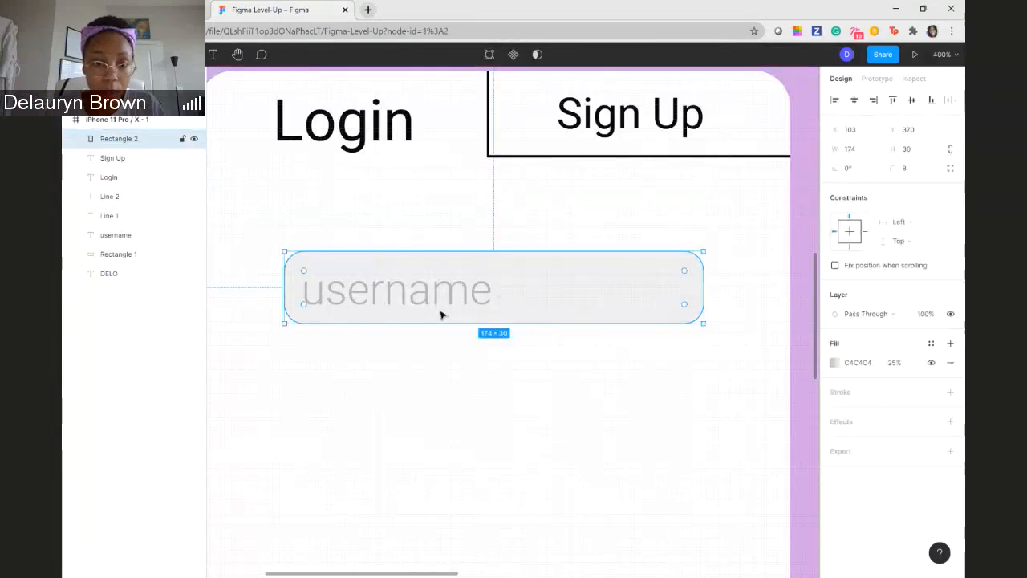
pyautogui.click(430, 351)
pyautogui.click(405, 294)
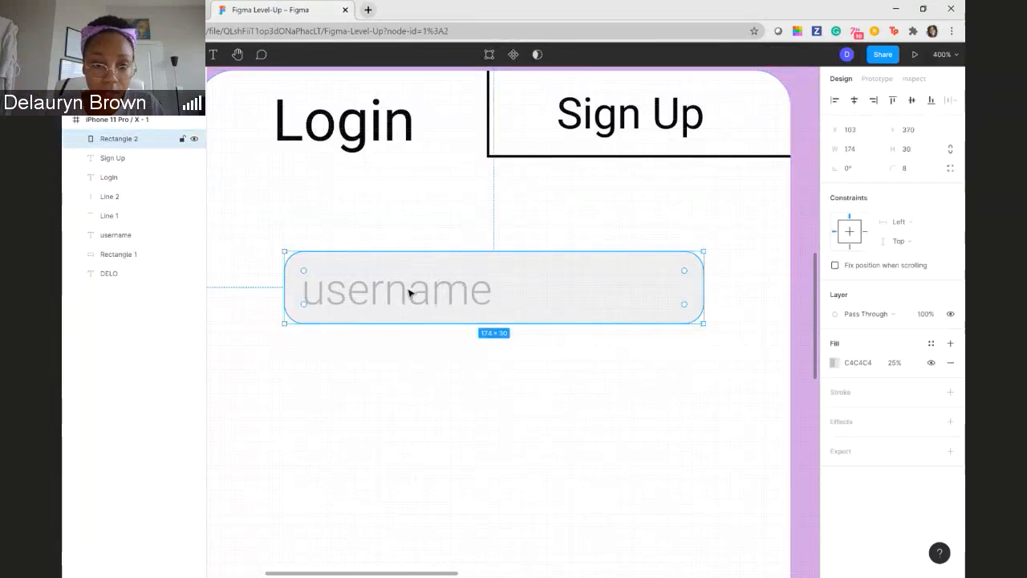
pyautogui.doubleClick(412, 292)
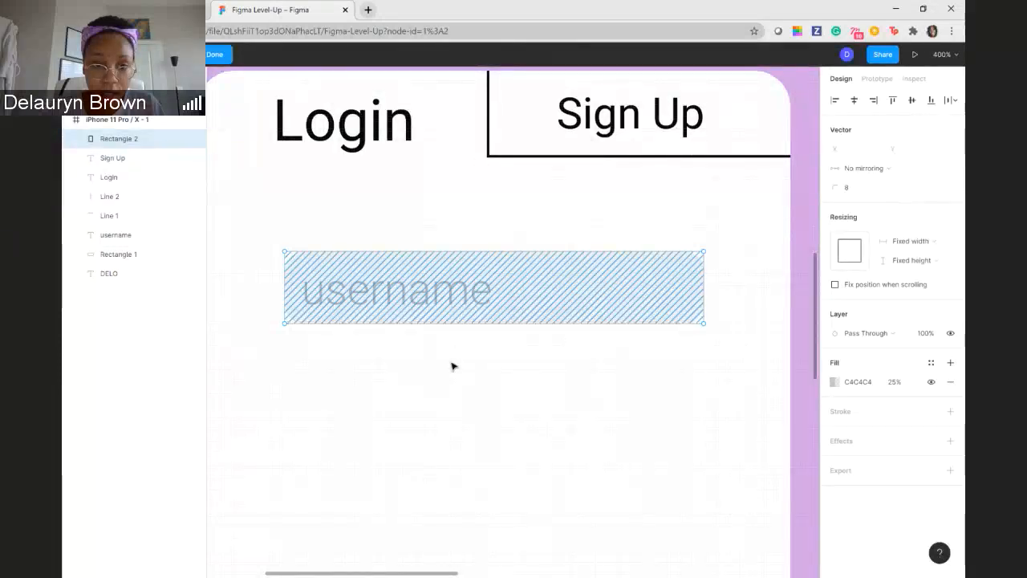
pyautogui.moveTo(426, 322)
pyautogui.mouseDown()
pyautogui.moveTo(428, 353)
pyautogui.moveTo(452, 380)
pyautogui.moveTo(431, 366)
pyautogui.moveTo(433, 298)
pyautogui.mouseUp()
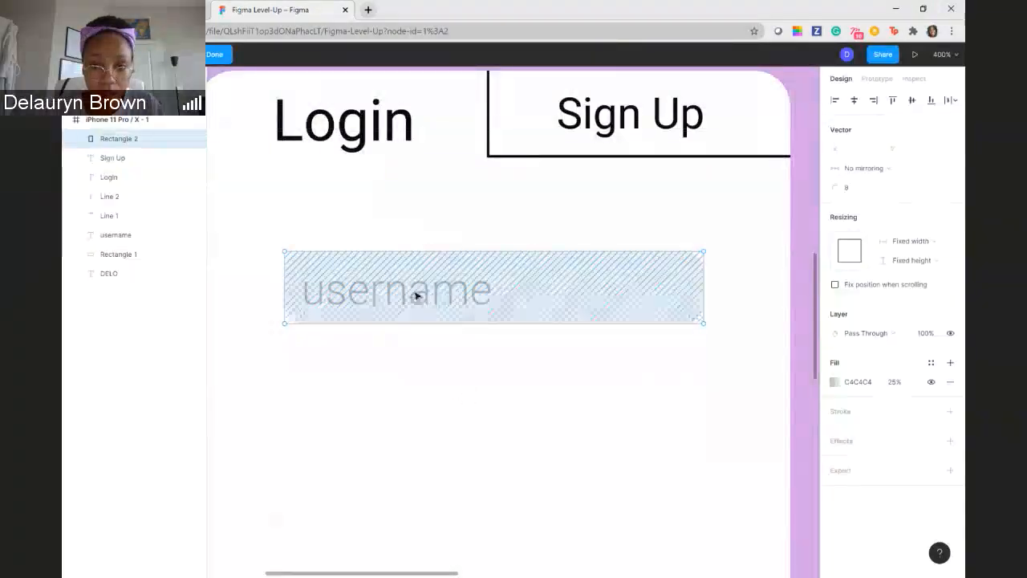
pyautogui.rightClick(414, 295)
pyautogui.moveTo(460, 305)
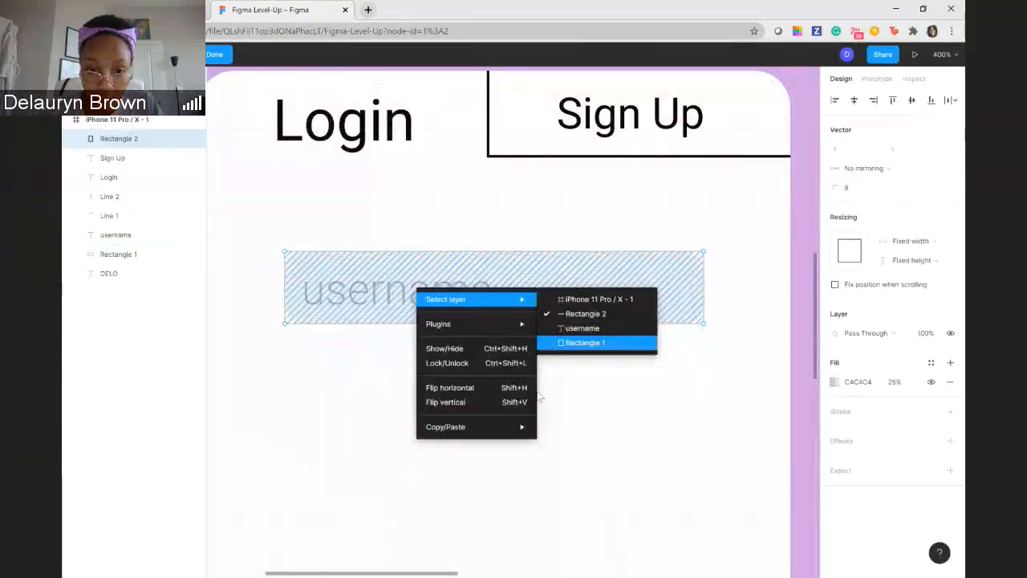
pyautogui.moveTo(518, 298)
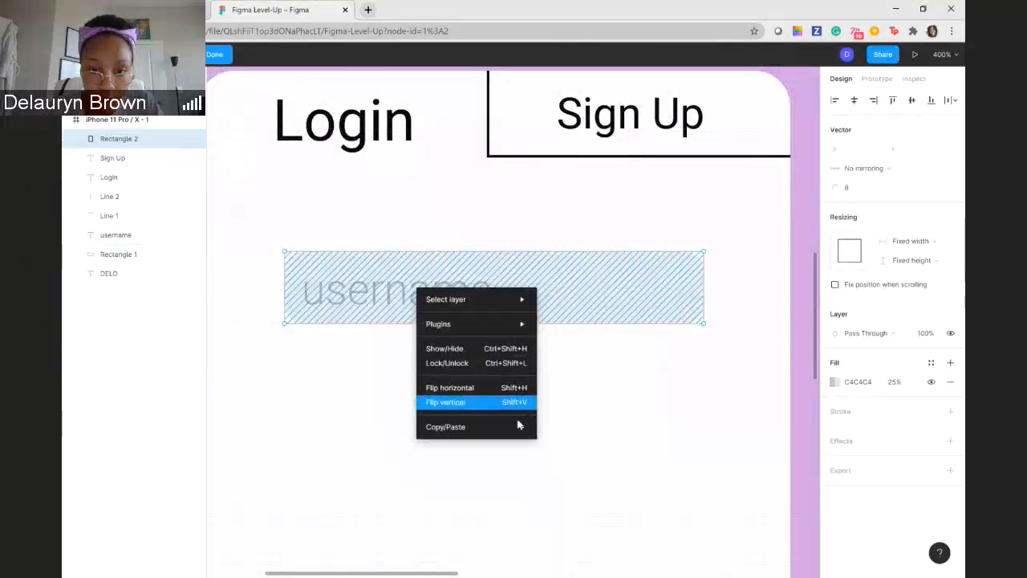
pyautogui.moveTo(520, 432)
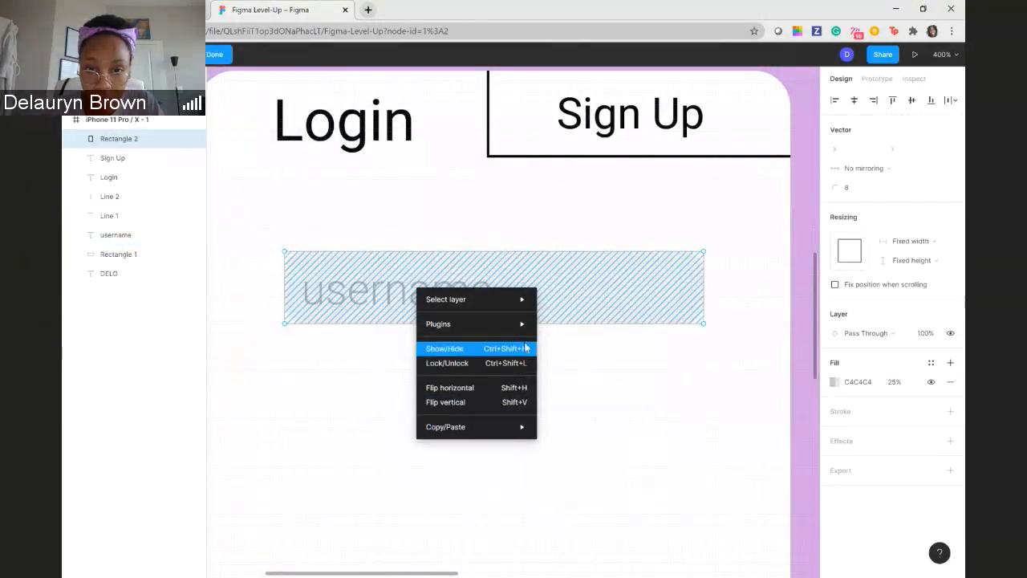
pyautogui.moveTo(524, 325)
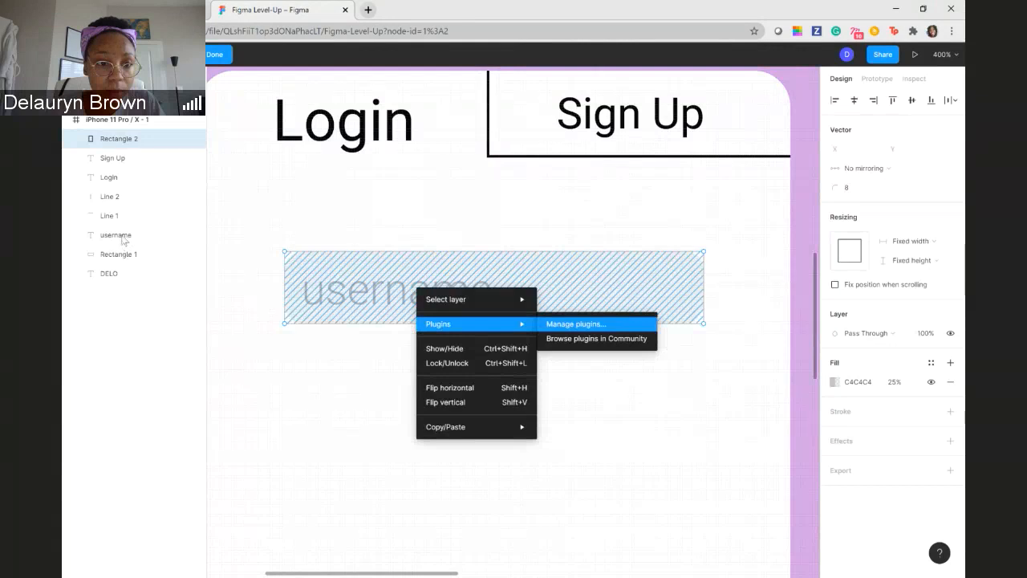
pyautogui.press('Escape')
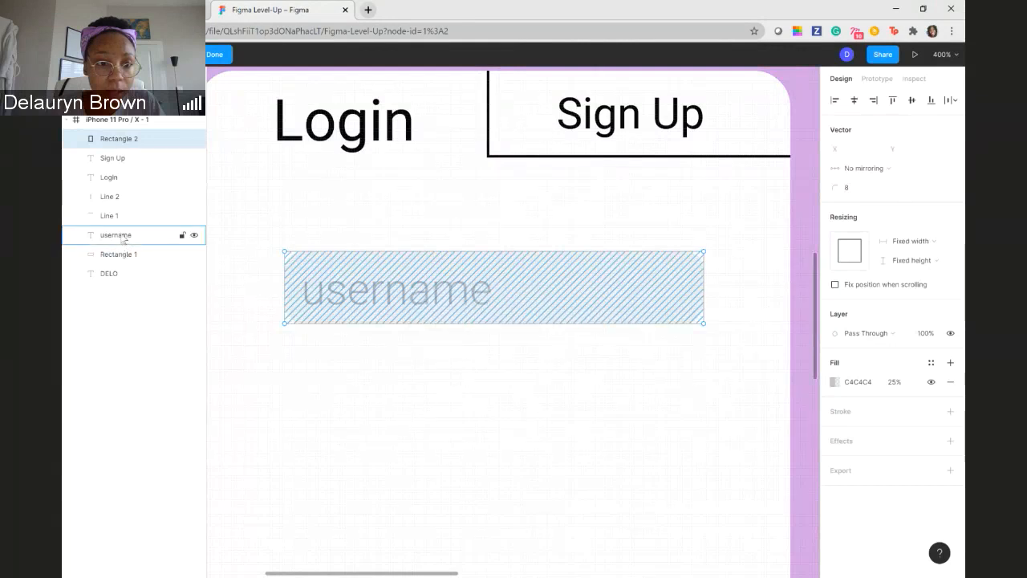
# - Try the username layer beneath Rectangle 1 in the layer order and move it back above it
pyautogui.moveTo(122, 239); pyautogui.dragTo(124, 257)
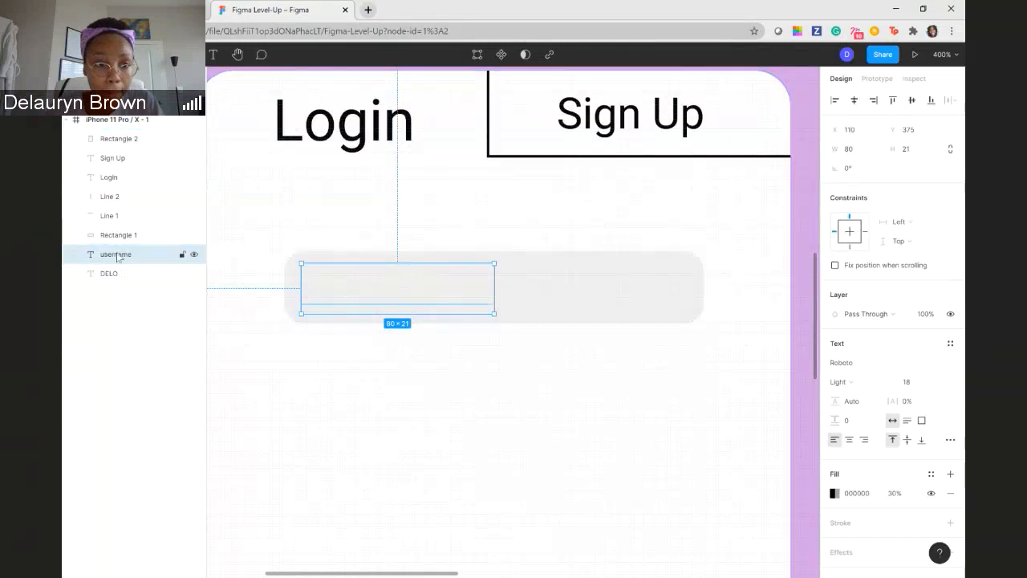
pyautogui.moveTo(117, 255); pyautogui.dragTo(118, 230)
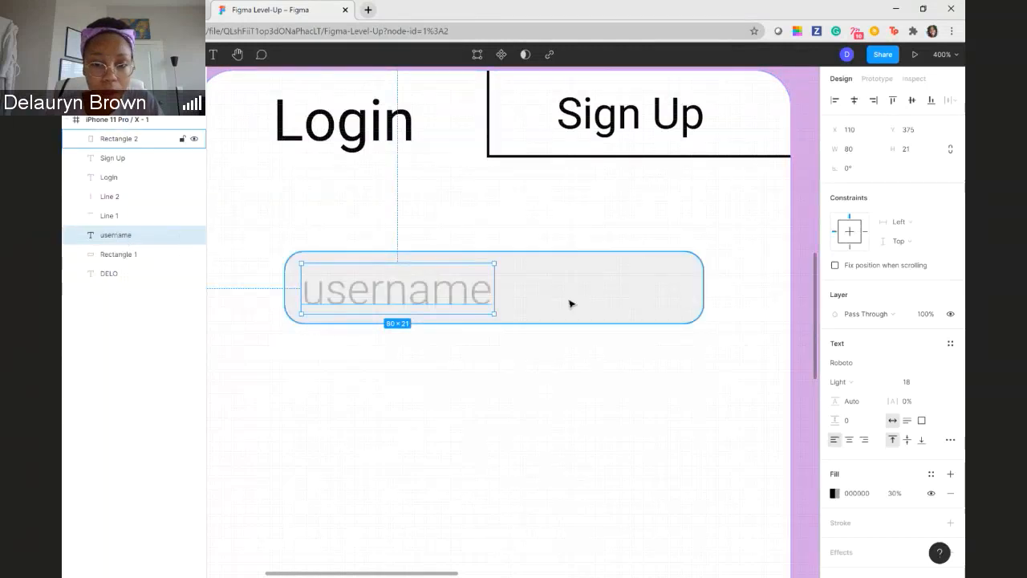
pyautogui.click(390, 291)
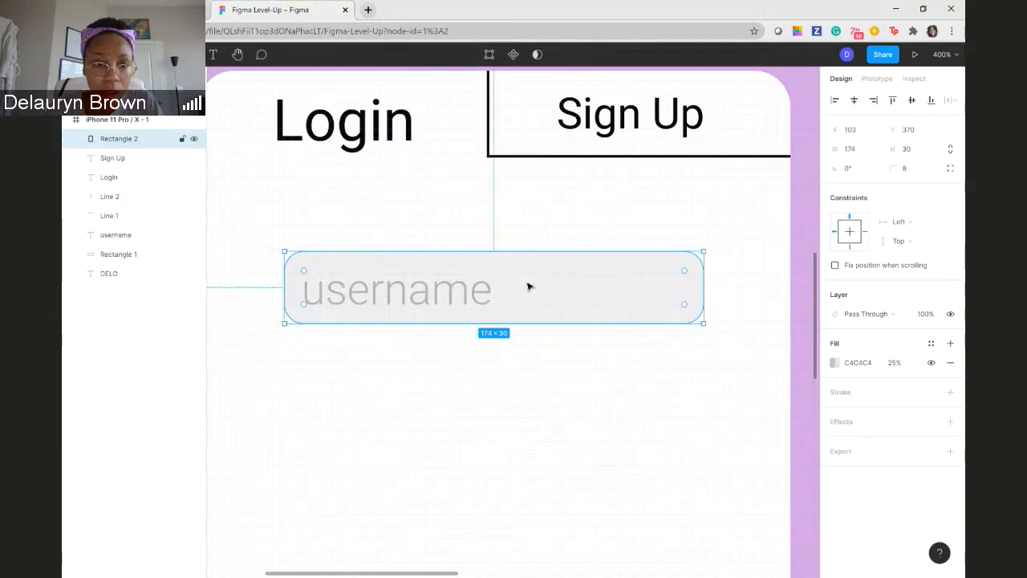
pyautogui.click(583, 345)
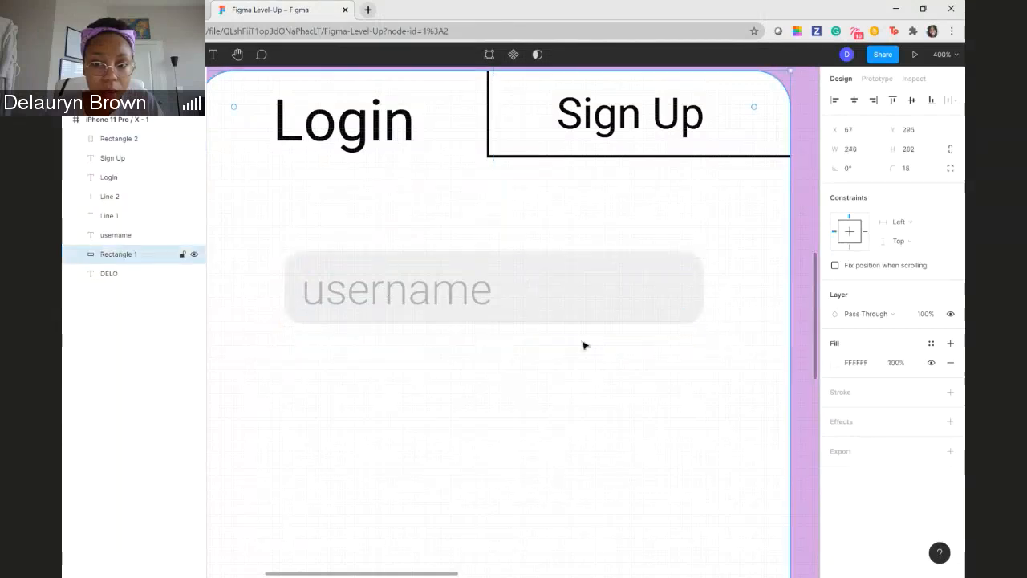
pyautogui.click(568, 299)
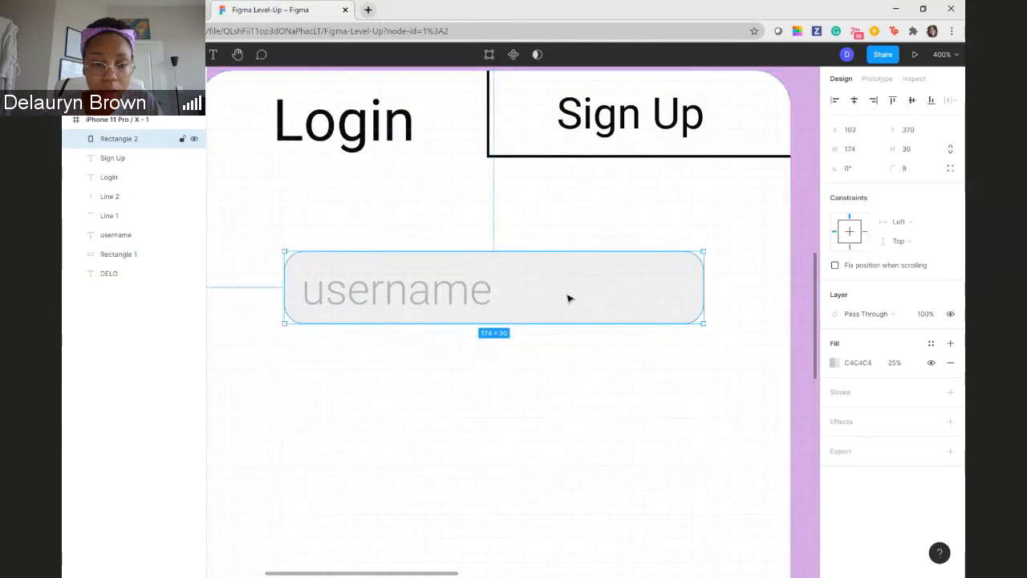
# - Hide the white card layer Rectangle 1 and show it again
pyautogui.click(128, 256)
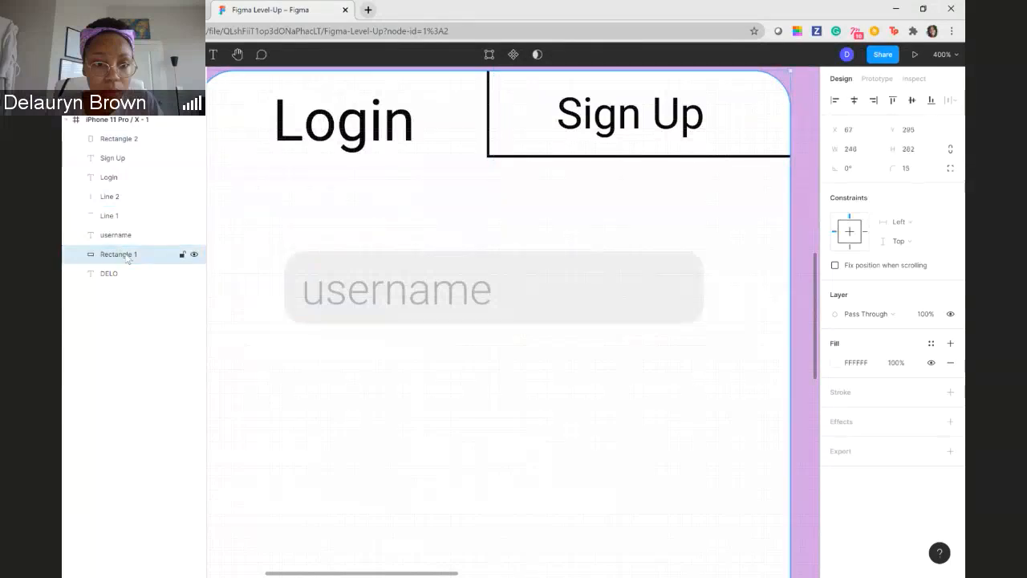
pyautogui.click(194, 255)
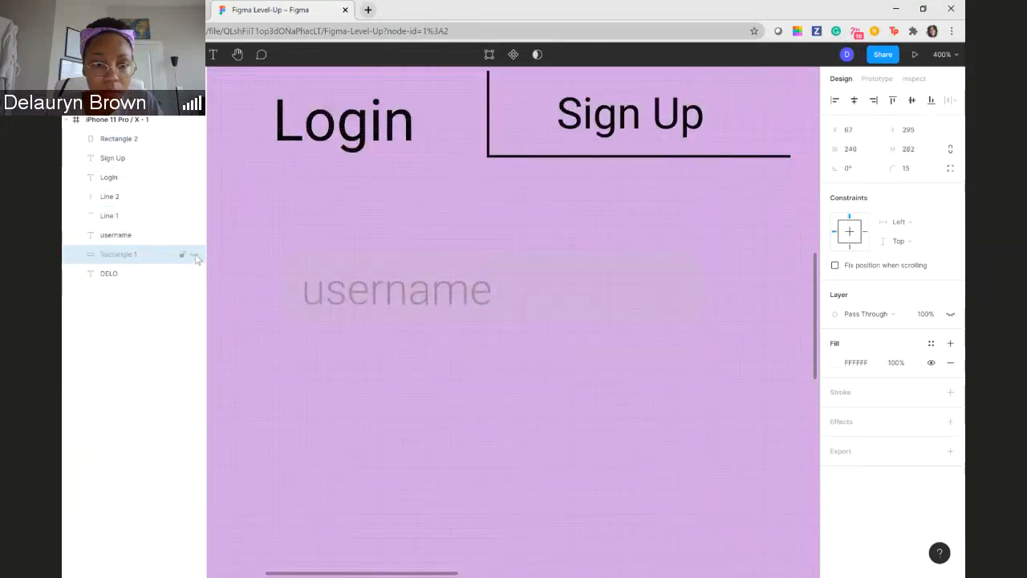
pyautogui.click(194, 255)
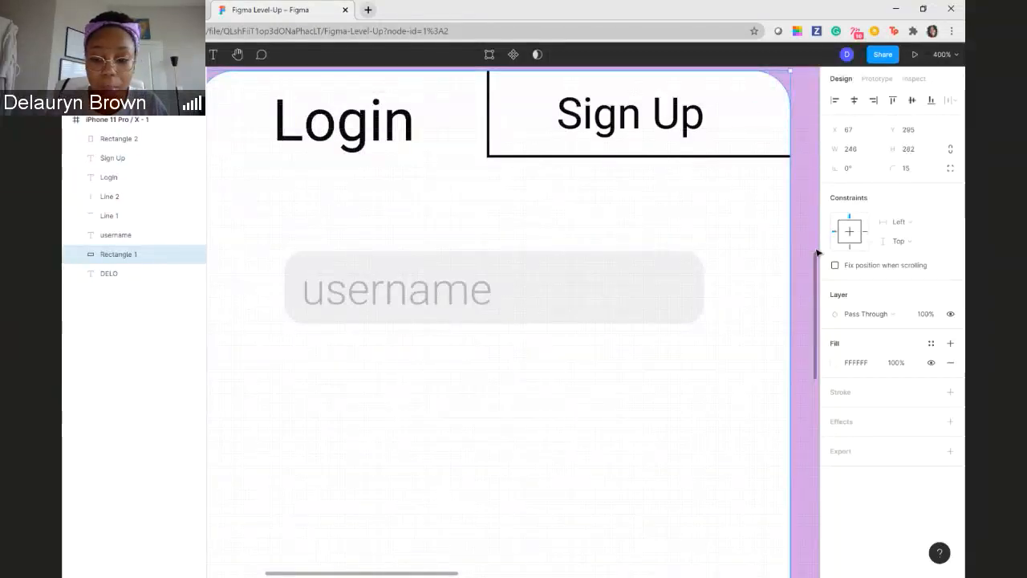
# - Lock the white card layer Rectangle 1 and check that it can no longer be selected on the canvas
pyautogui.hotkey('shift', '=')
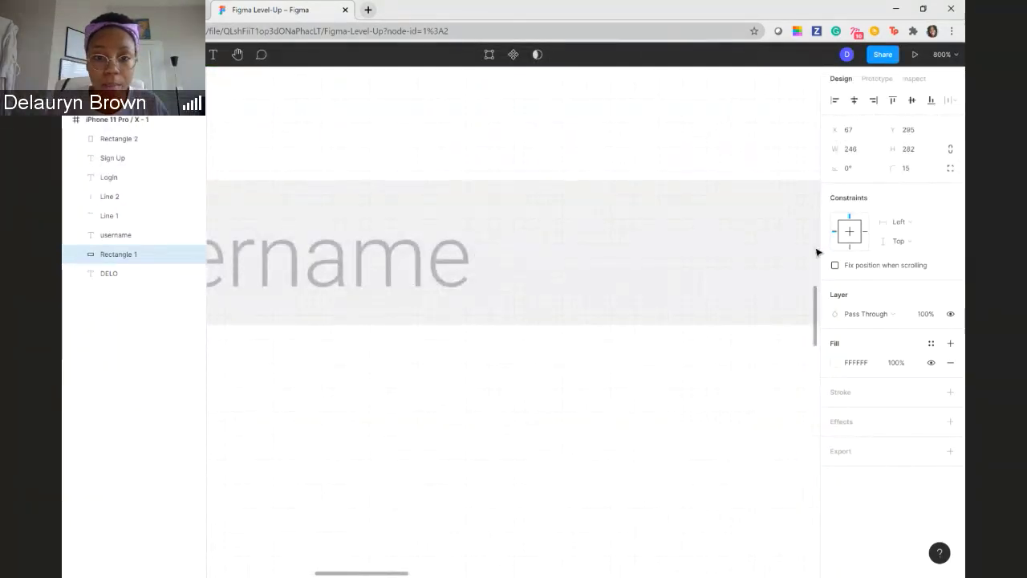
pyautogui.hotkey('shift', '0')
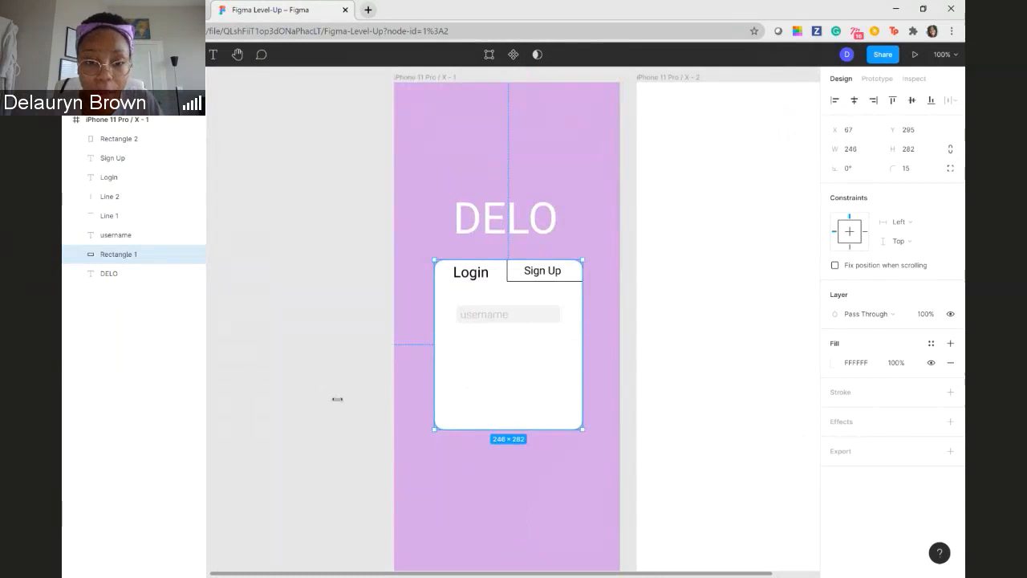
pyautogui.click(357, 298)
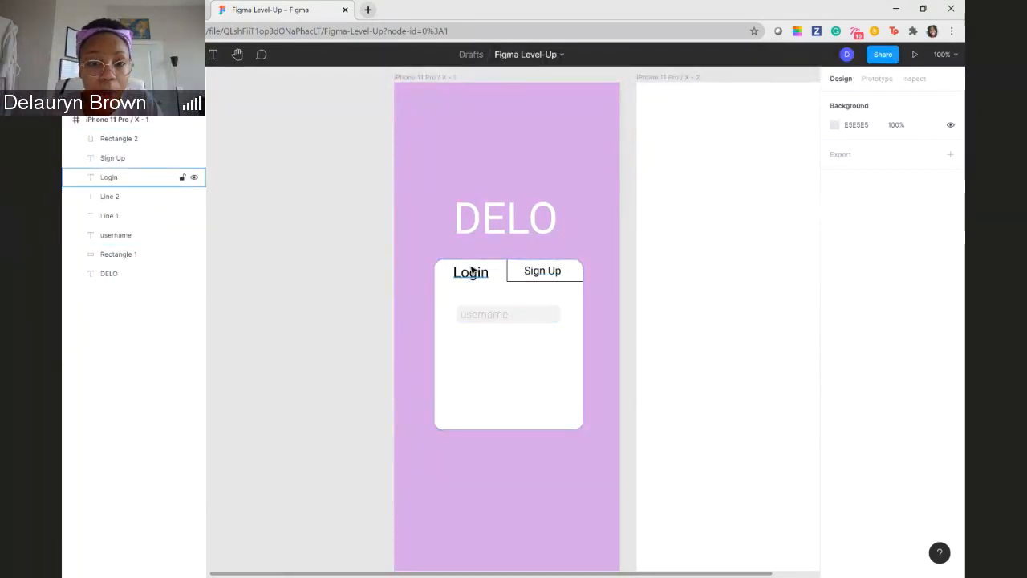
pyautogui.click(523, 316)
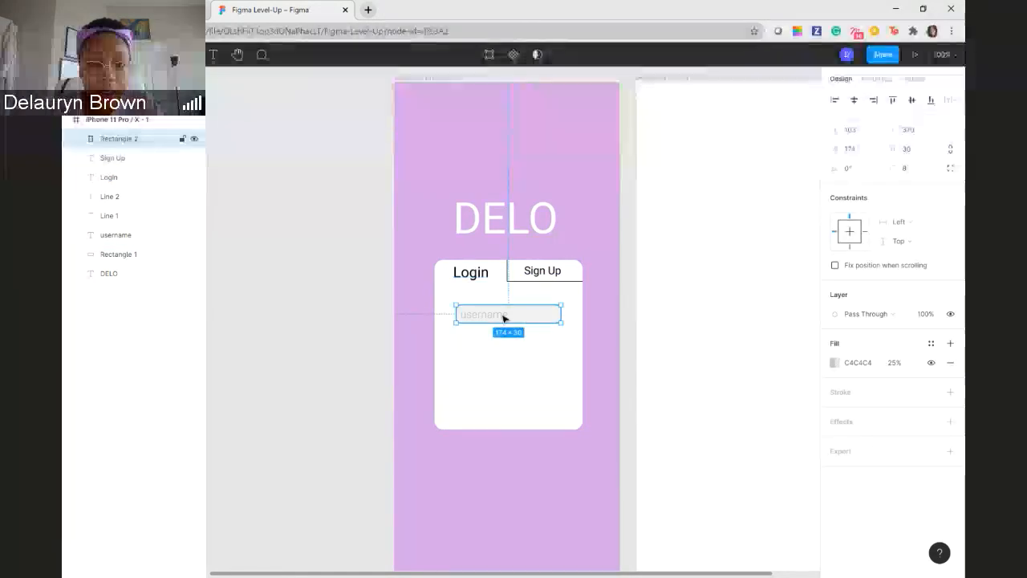
pyautogui.click(445, 305)
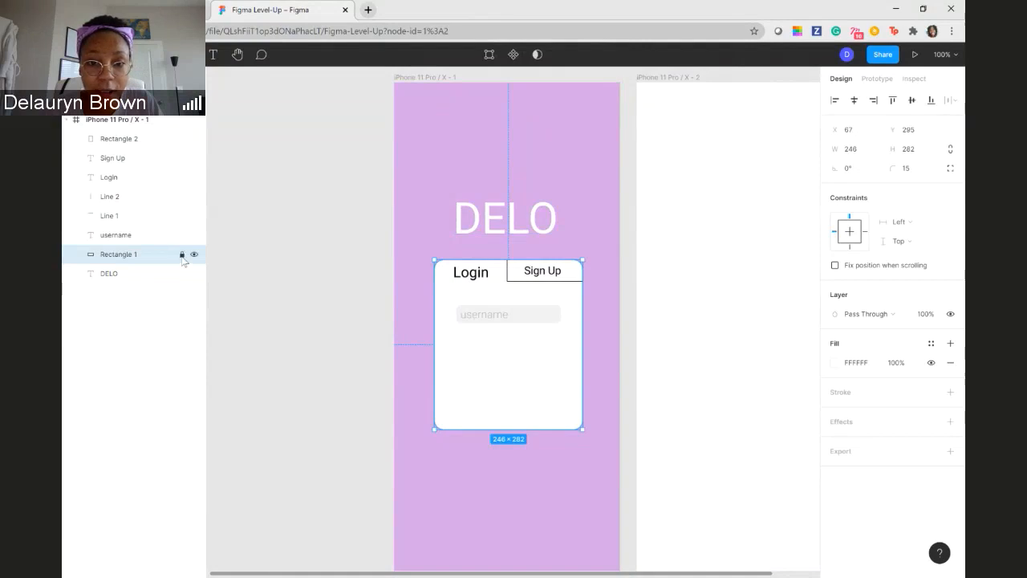
pyautogui.click(182, 254)
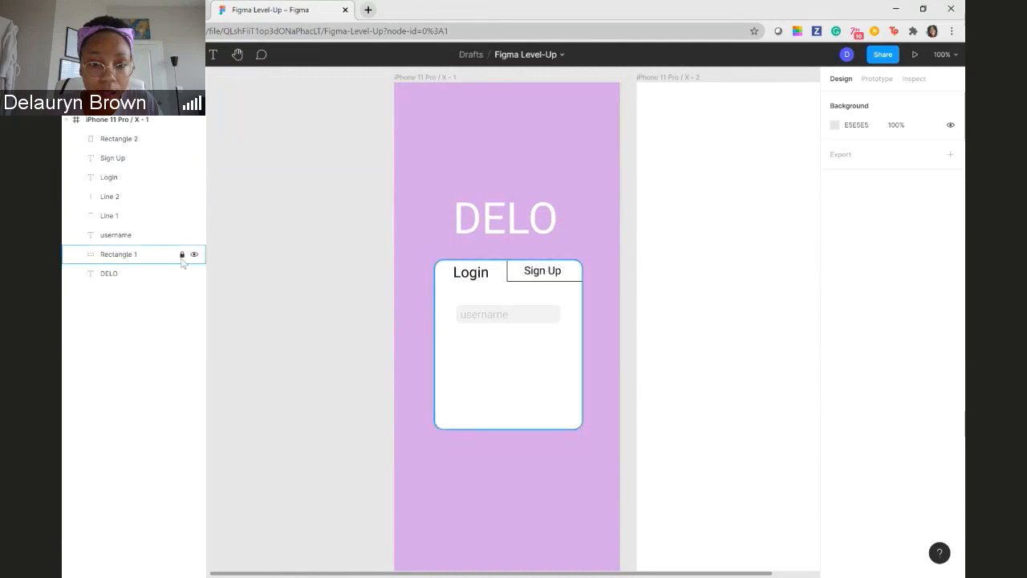
pyautogui.click(181, 254)
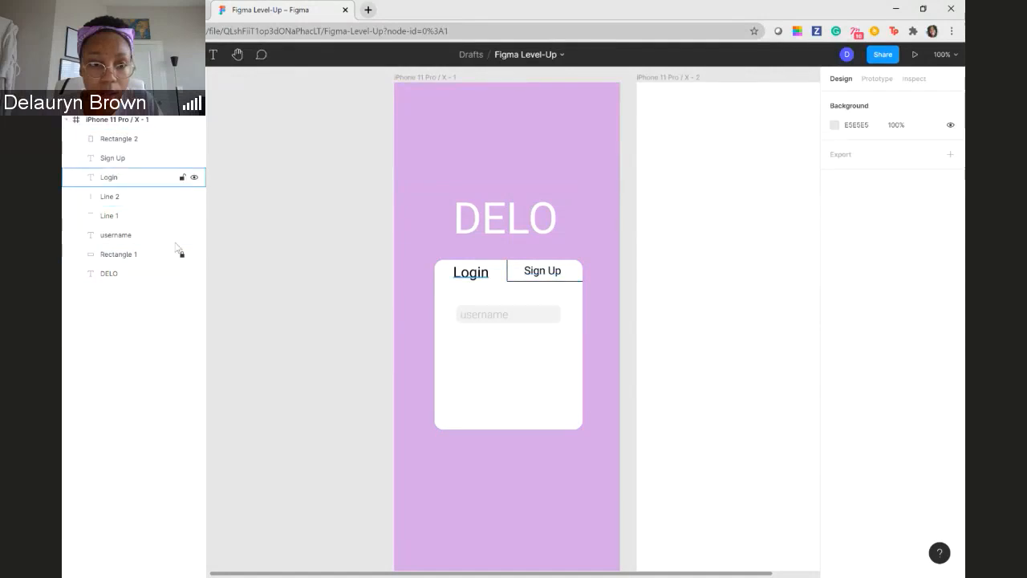
pyautogui.click(139, 278)
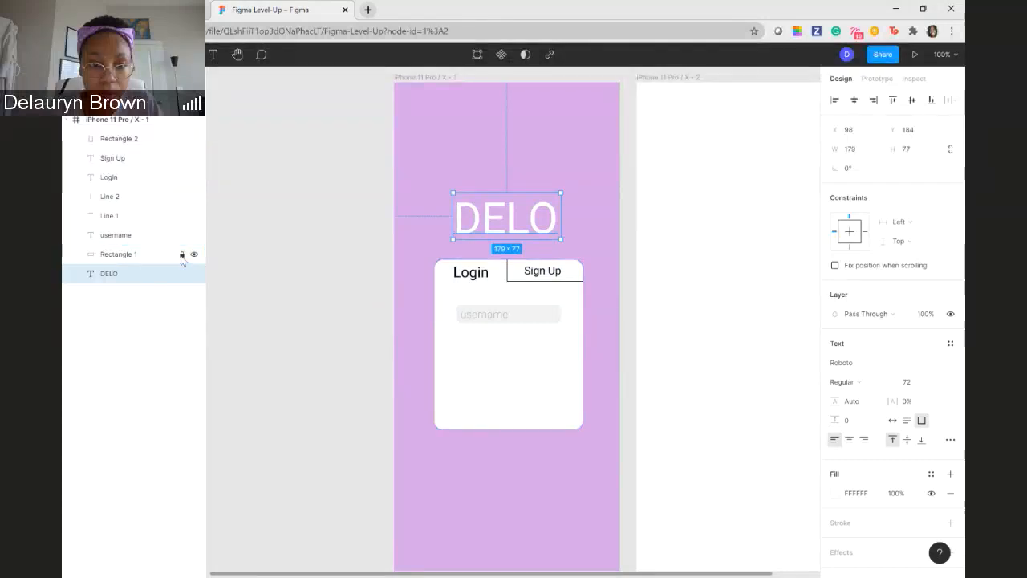
pyautogui.click(477, 341)
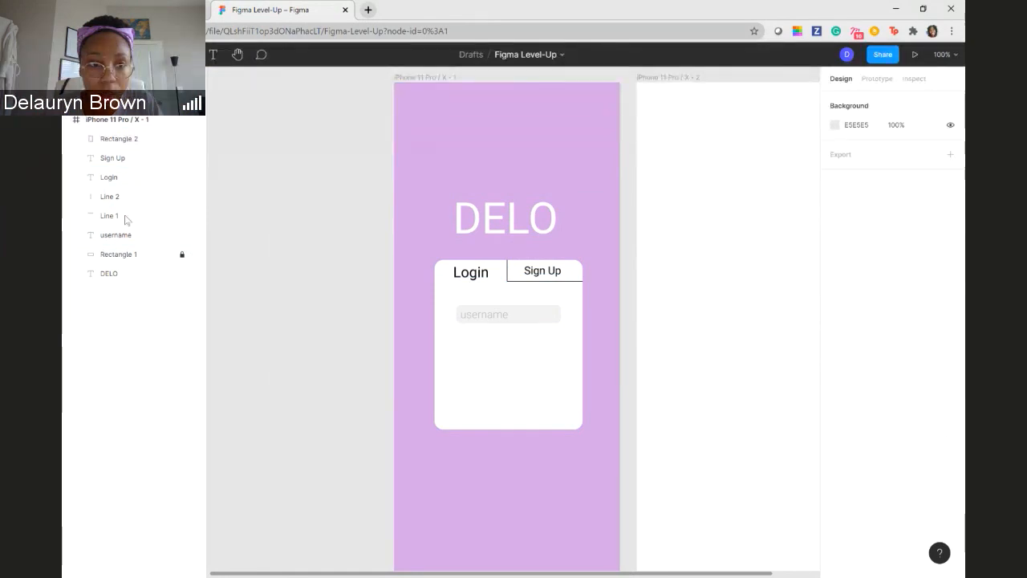
# - Try moving the whole iPhone 11 Pro / X - 1 frame on the canvas and undo the move
pyautogui.click(408, 81)
pyautogui.click(280, 142)
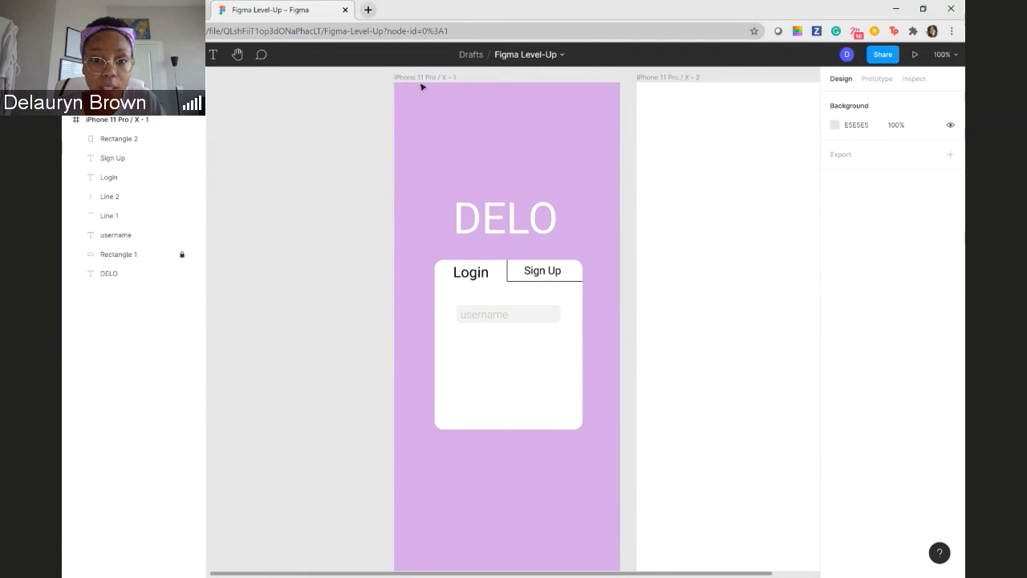
pyautogui.click(449, 95)
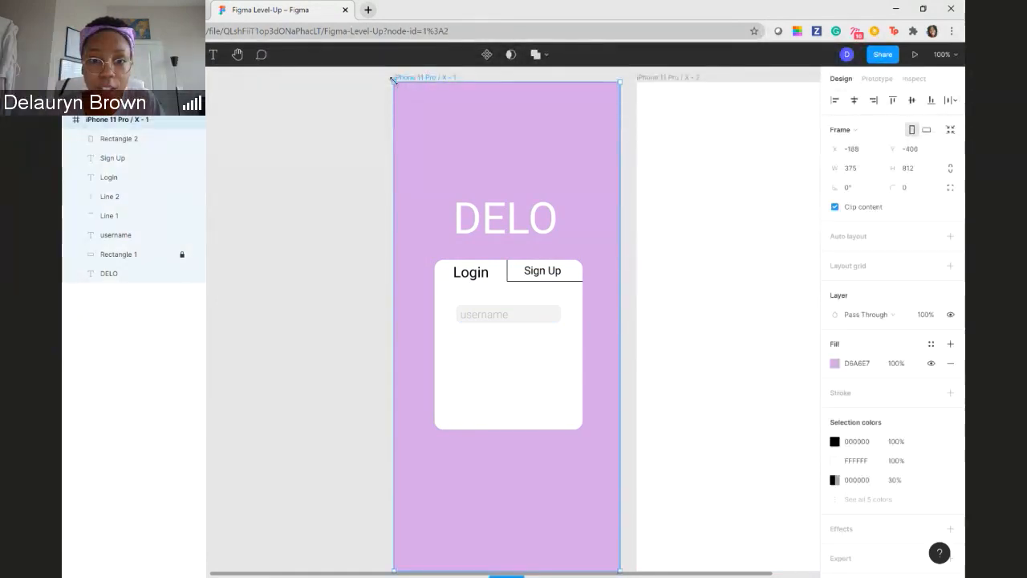
pyautogui.moveTo(416, 118); pyautogui.dragTo(439, 164)
pyautogui.hotkey('ctrl', 'z')
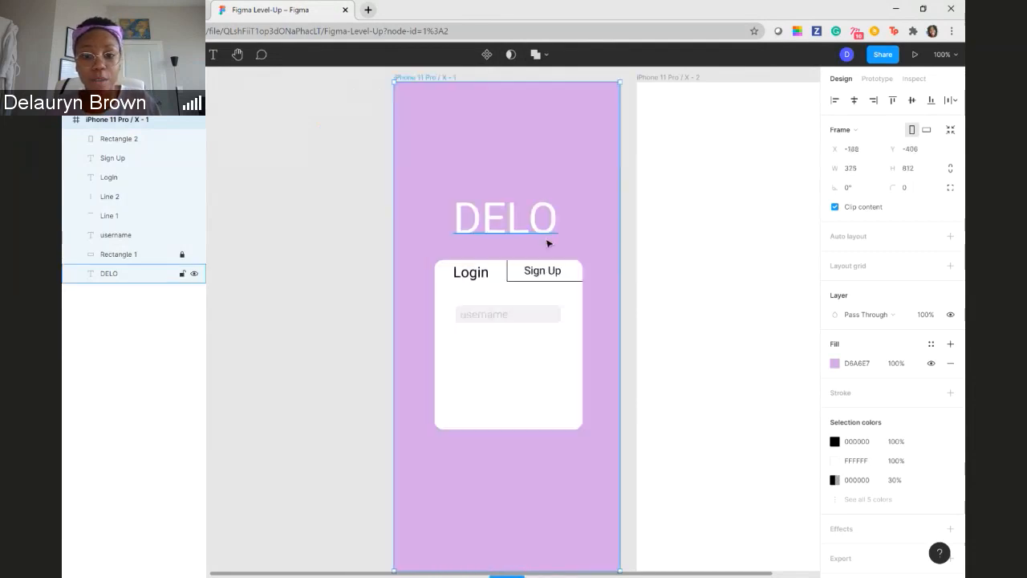
# - Duplicate the grey rectangle of the username field and place the copy directly below the original
pyautogui.click(496, 320)
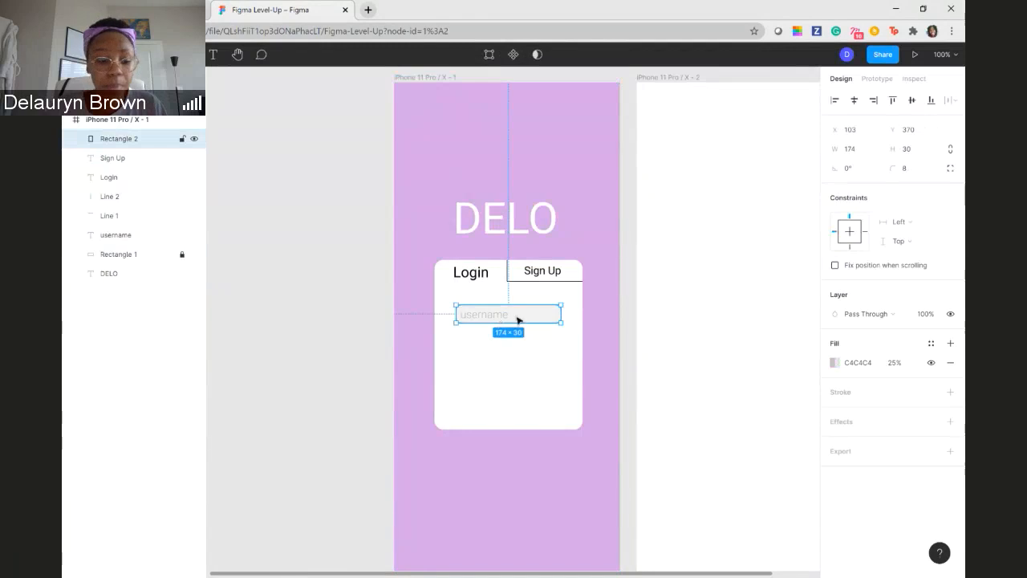
pyautogui.hotkey('ctrl', '=')
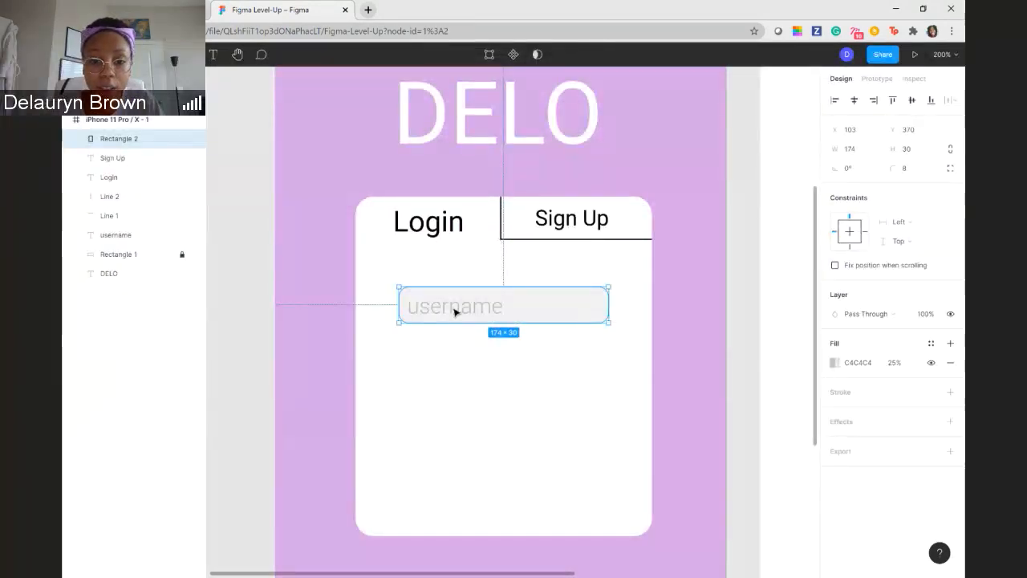
pyautogui.click(472, 360)
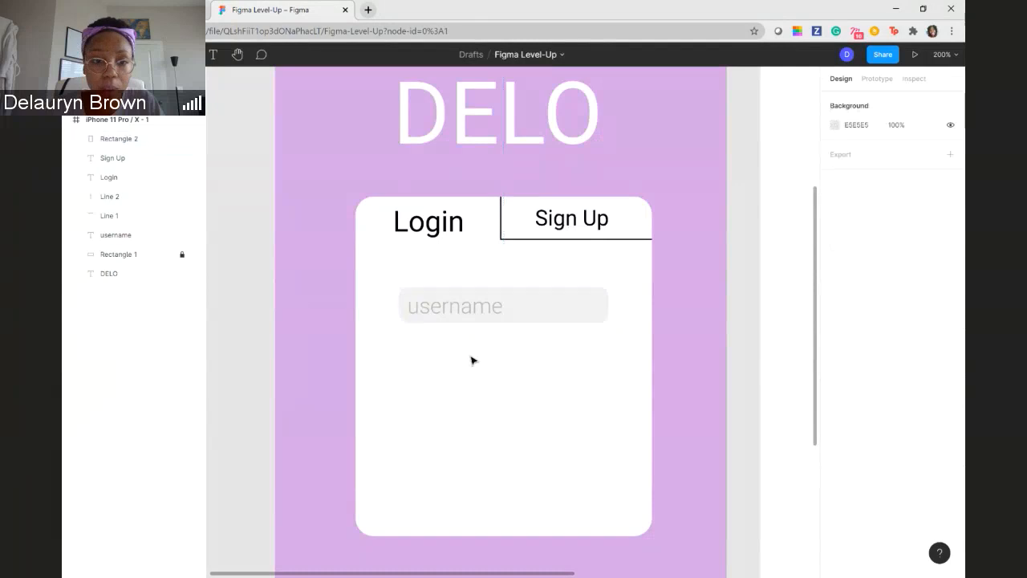
pyautogui.click(436, 294)
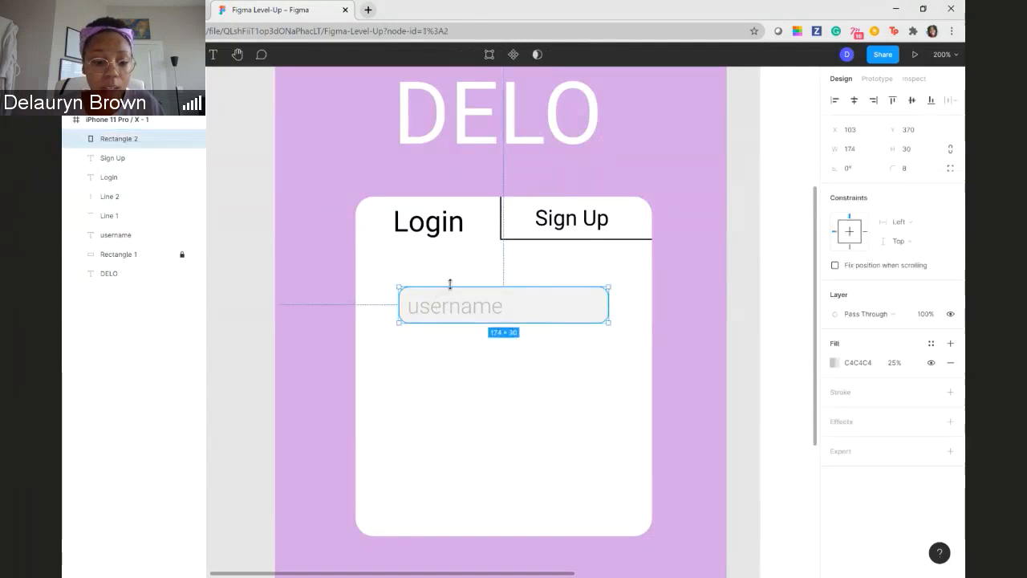
pyautogui.hotkey('ctrl', 'v')
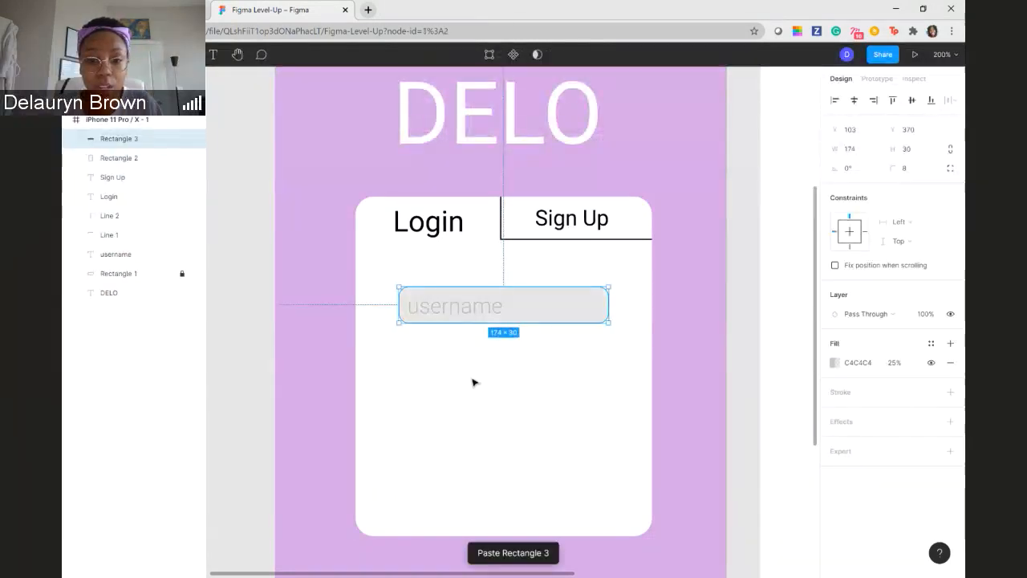
pyautogui.moveTo(472, 299); pyautogui.dragTo(473, 360)
pyautogui.click(524, 426)
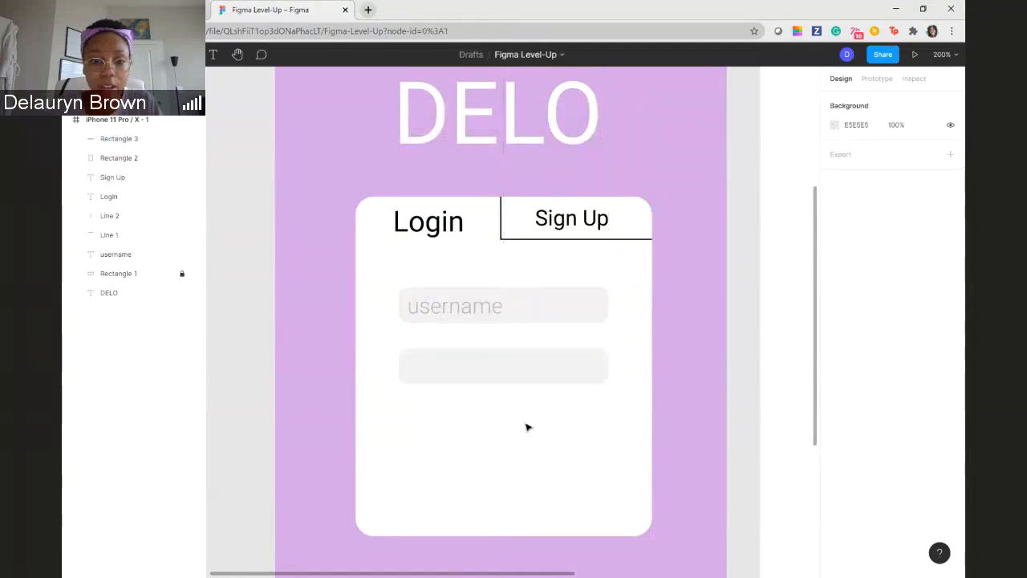
pyautogui.click(479, 307)
pyautogui.doubleClick(474, 313)
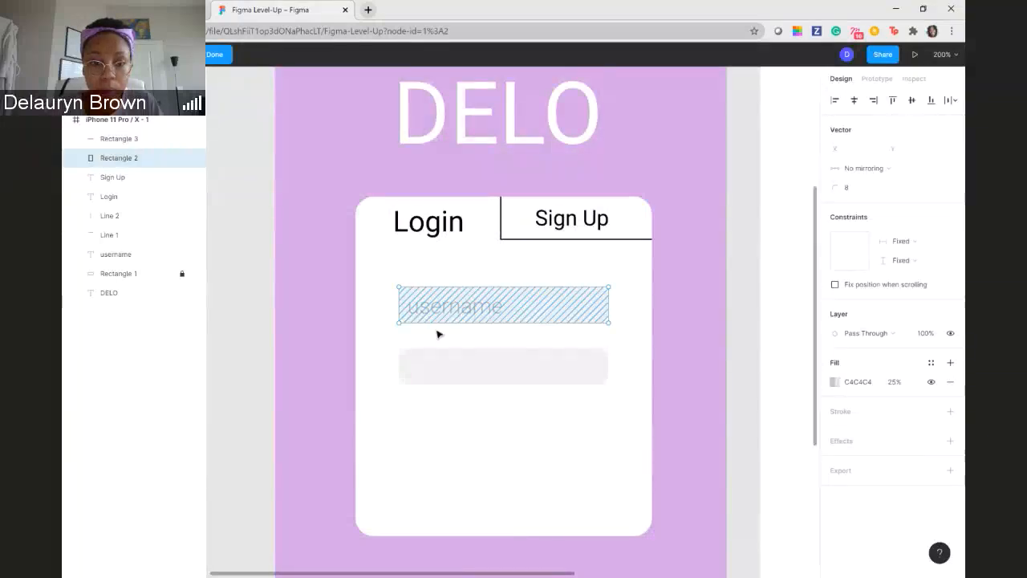
pyautogui.press('Escape')
pyautogui.click(265, 264)
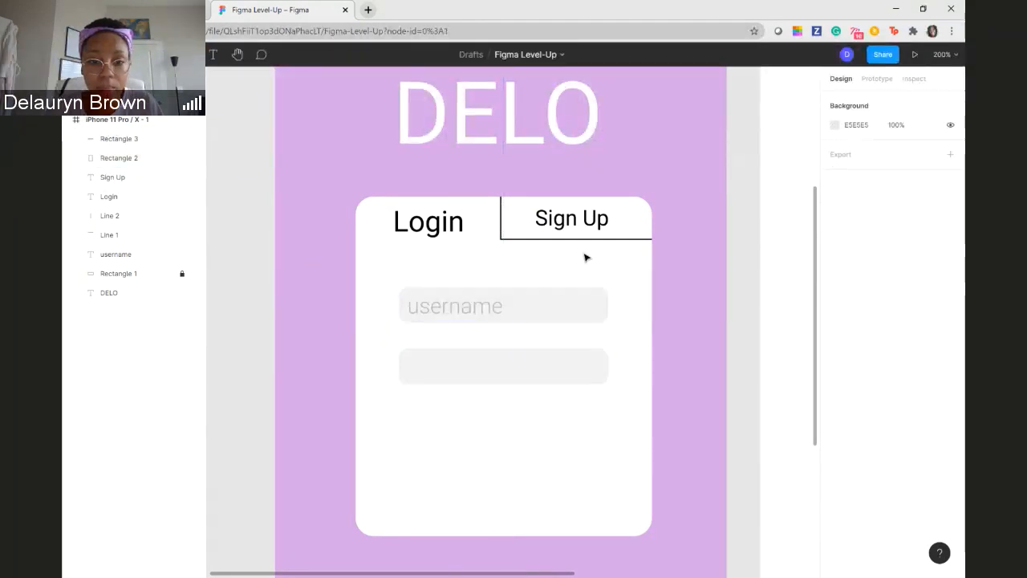
# - Group the username text with its grey rectangle and move the group to about X 100, Y 376
pyautogui.click(141, 254)
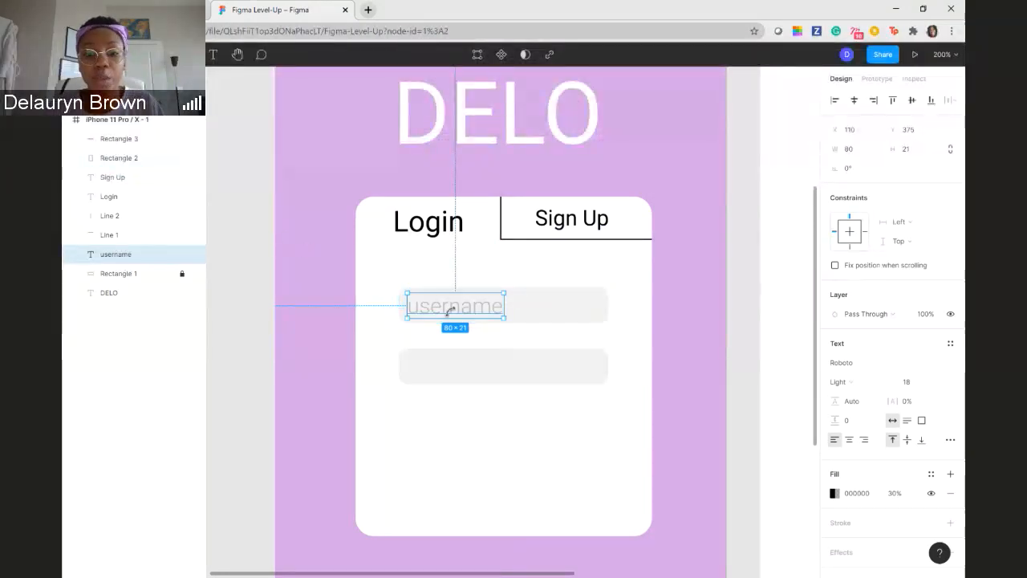
pyautogui.keyDown('shift'); pyautogui.click(563, 314); pyautogui.keyUp('shift')
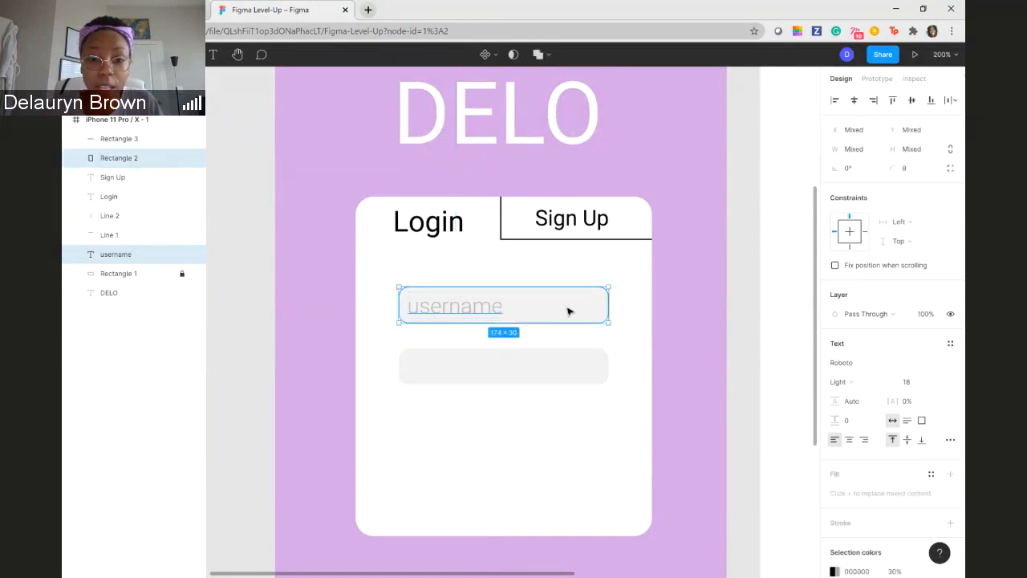
pyautogui.rightClick(522, 305)
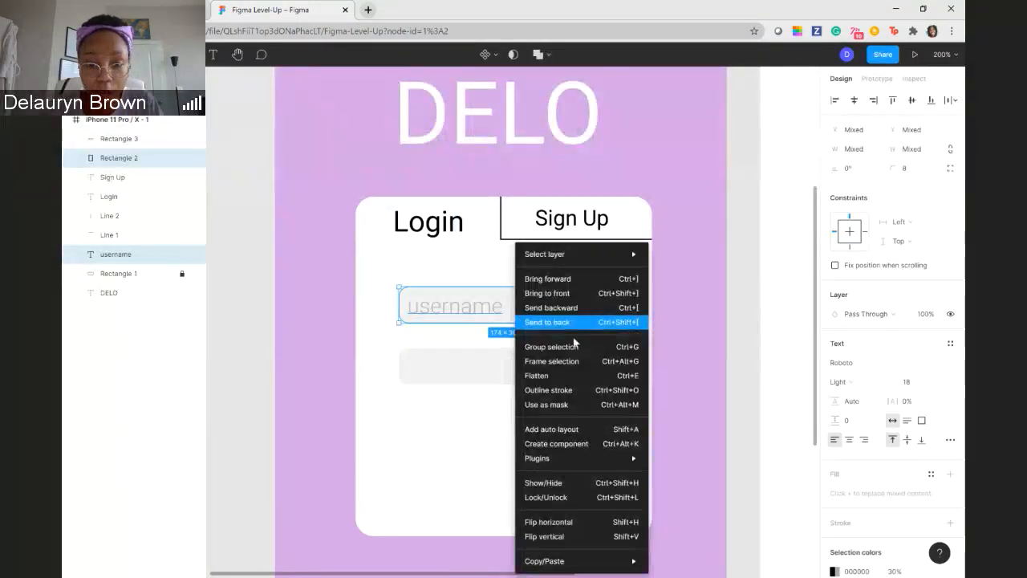
pyautogui.click(551, 346)
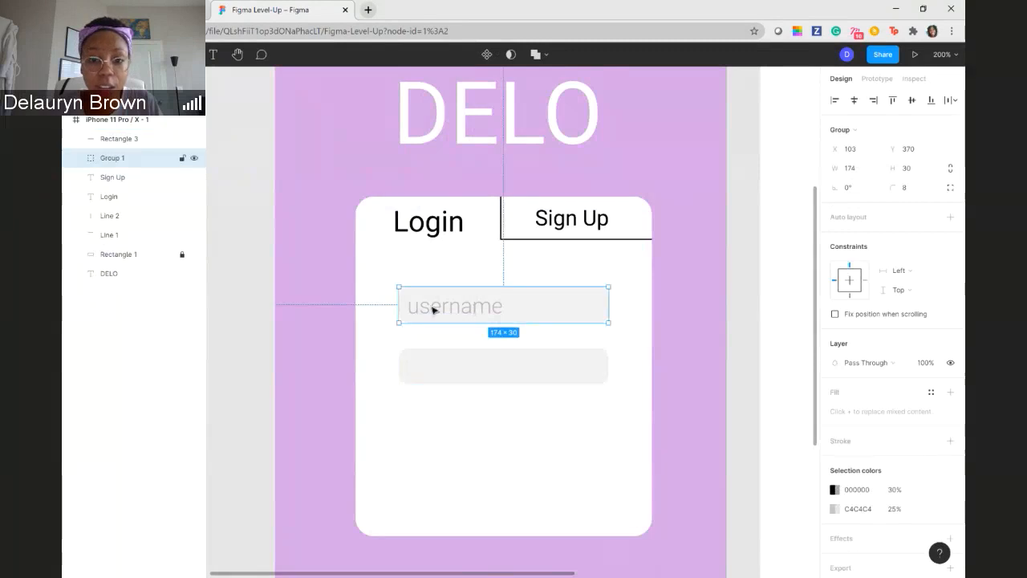
pyautogui.moveTo(498, 308)
pyautogui.mouseDown()
pyautogui.moveTo(470, 314)
pyautogui.moveTo(504, 315)
pyautogui.moveTo(505, 297)
pyautogui.moveTo(490, 317)
pyautogui.mouseUp()
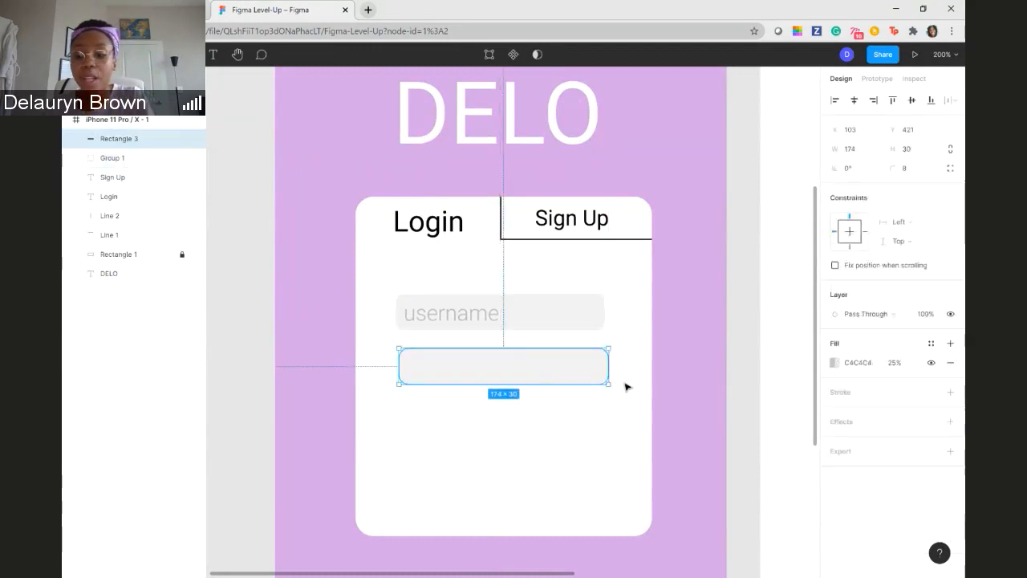
# - Delete the empty grey rectangle and place a copy of the username field group directly below the original group
pyautogui.press('Delete')
pyautogui.click(545, 323)
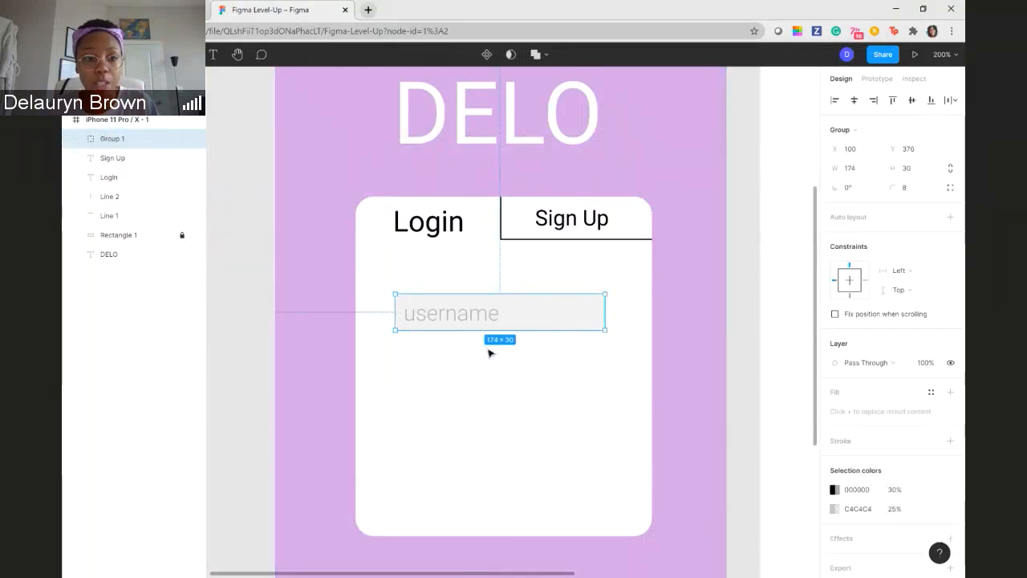
pyautogui.hotkey('ctrl', 'v')
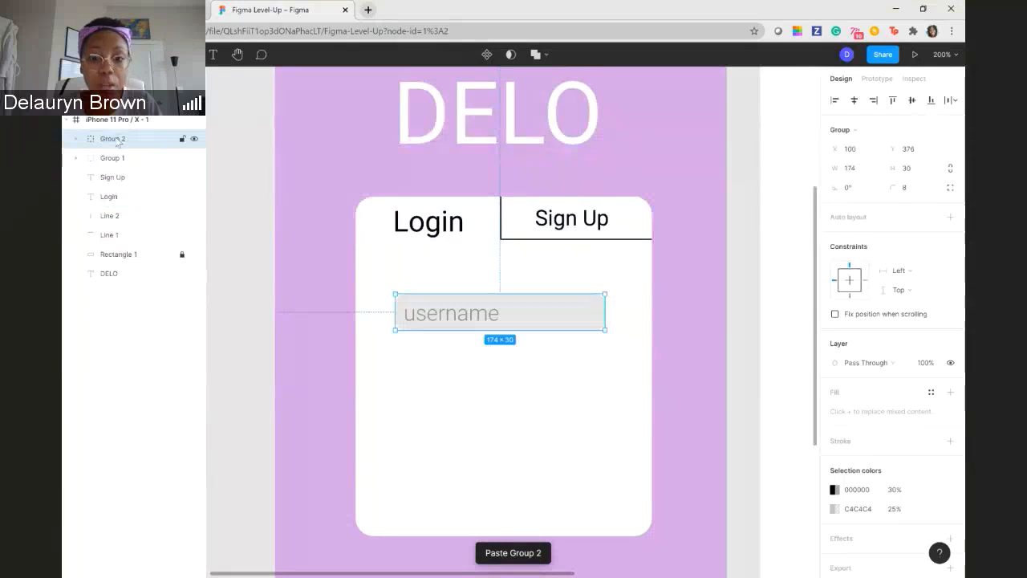
pyautogui.moveTo(474, 322); pyautogui.dragTo(478, 378)
pyautogui.click(315, 327)
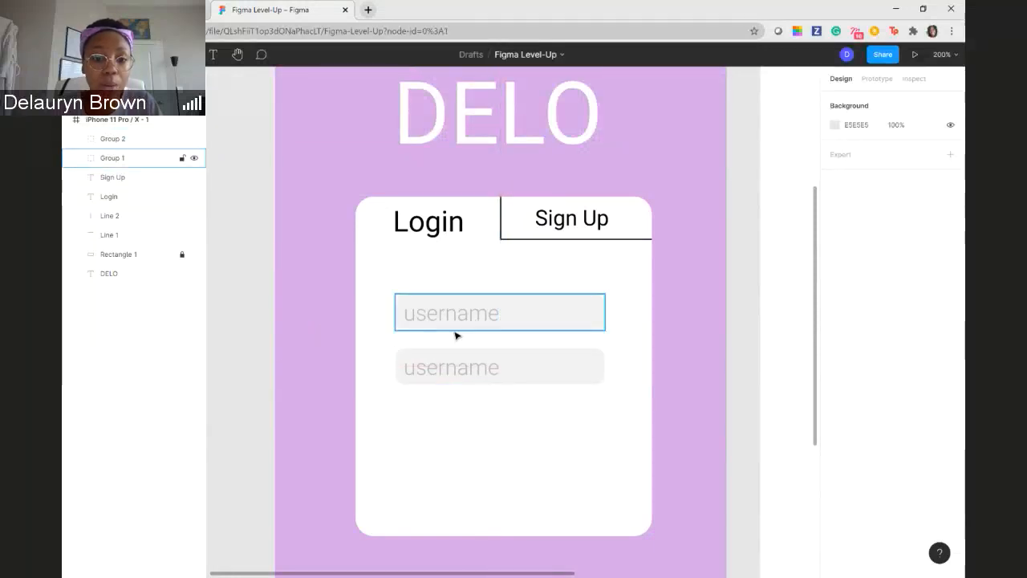
# - Expand the copied field group in the layer list and select its username text layer
pyautogui.click(77, 139)
pyautogui.click(132, 178)
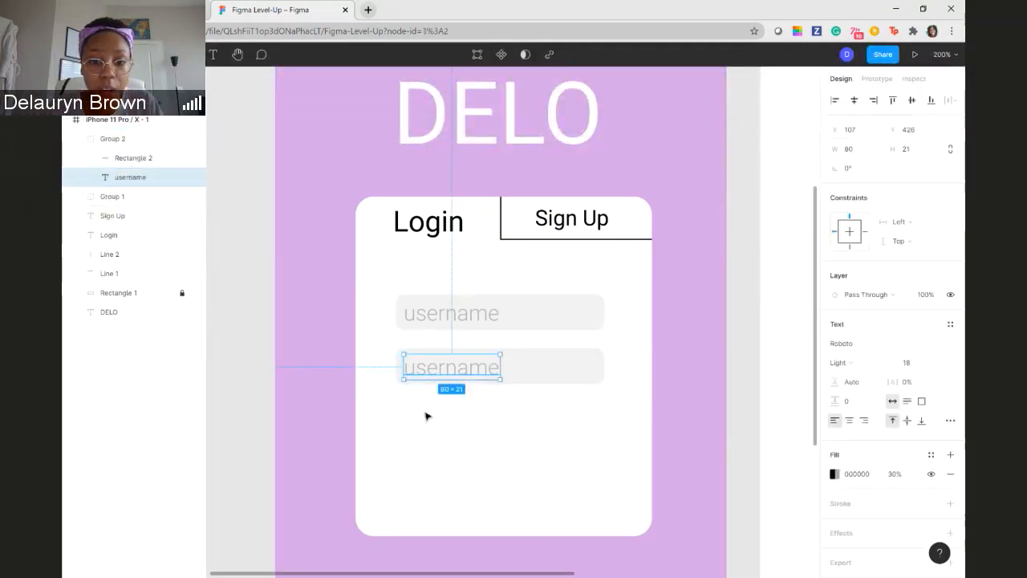
pyautogui.click(472, 367)
pyautogui.doubleClick(471, 370)
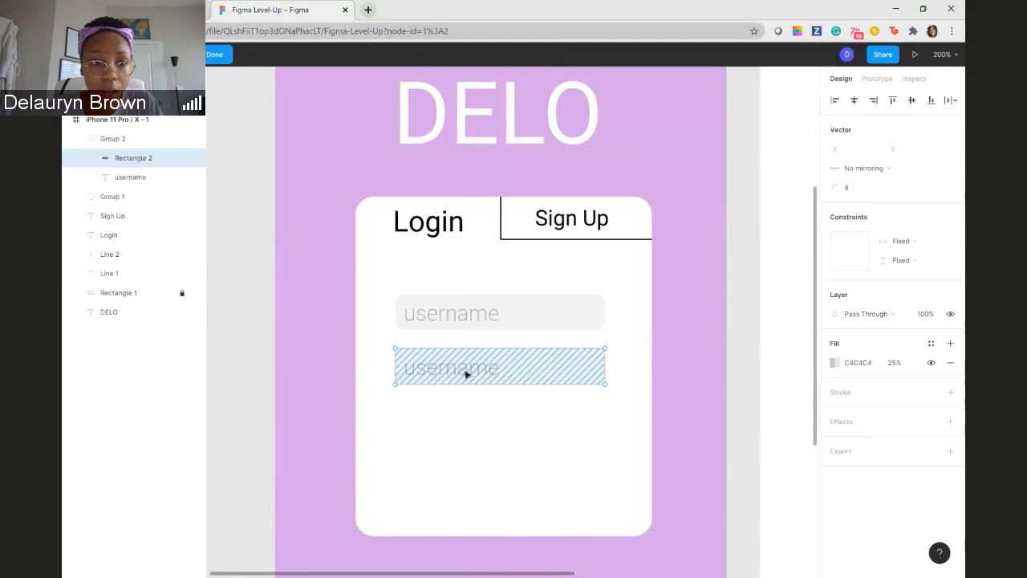
pyautogui.press('Escape')
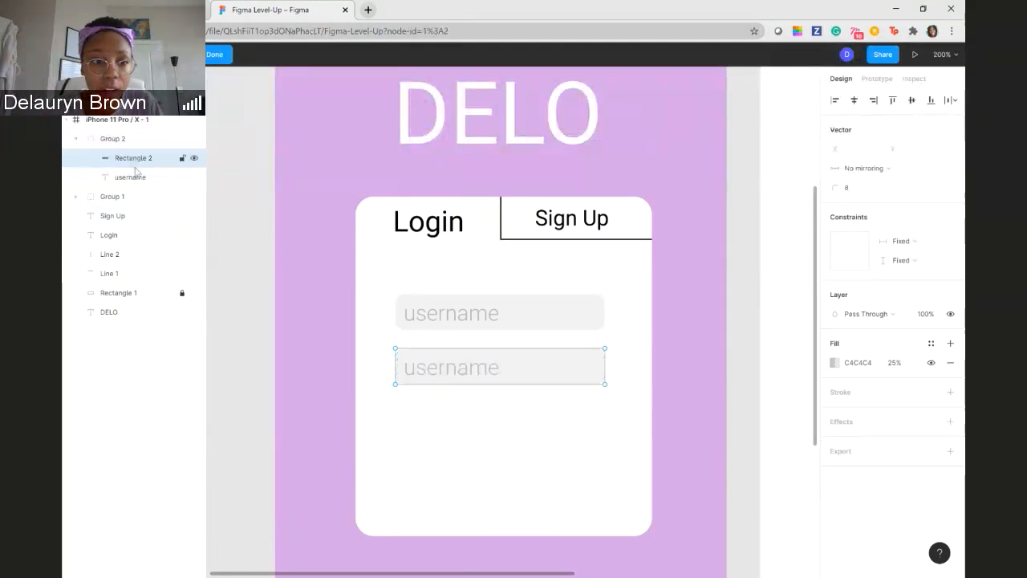
# - Rename the username text layer inside the copied field group to "password"
pyautogui.click(135, 178)
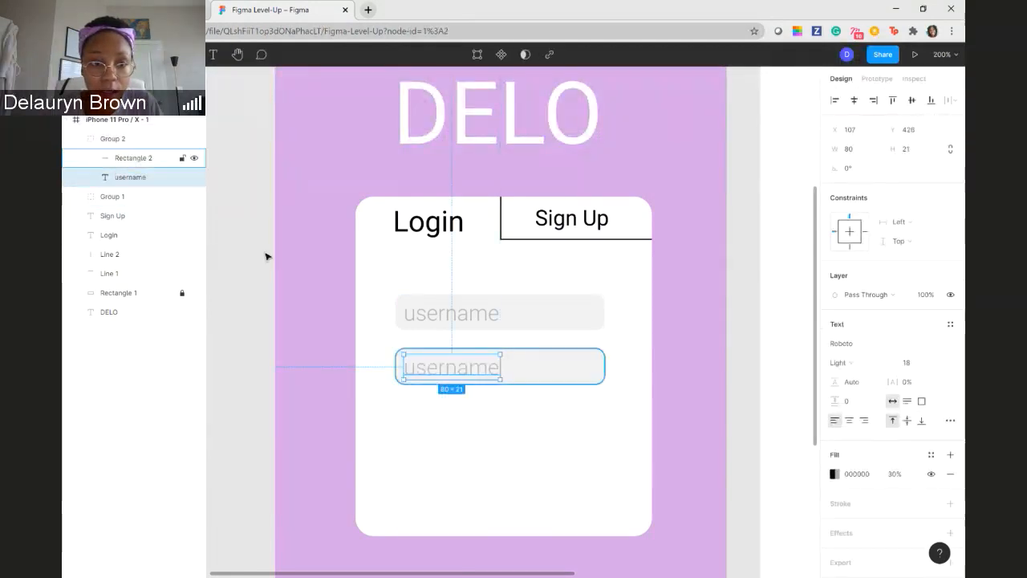
pyautogui.doubleClick(133, 178)
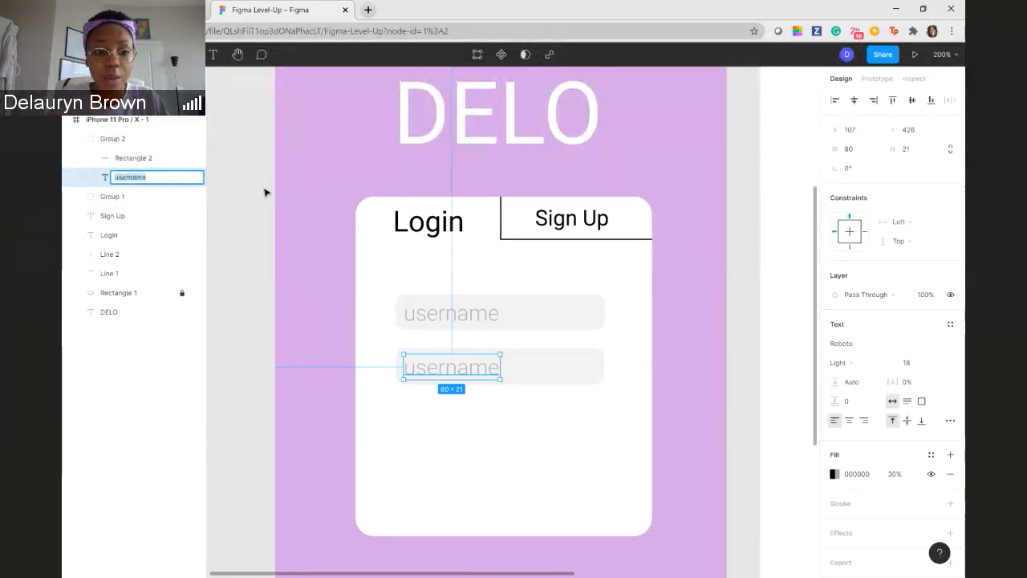
pyautogui.write('passwo')
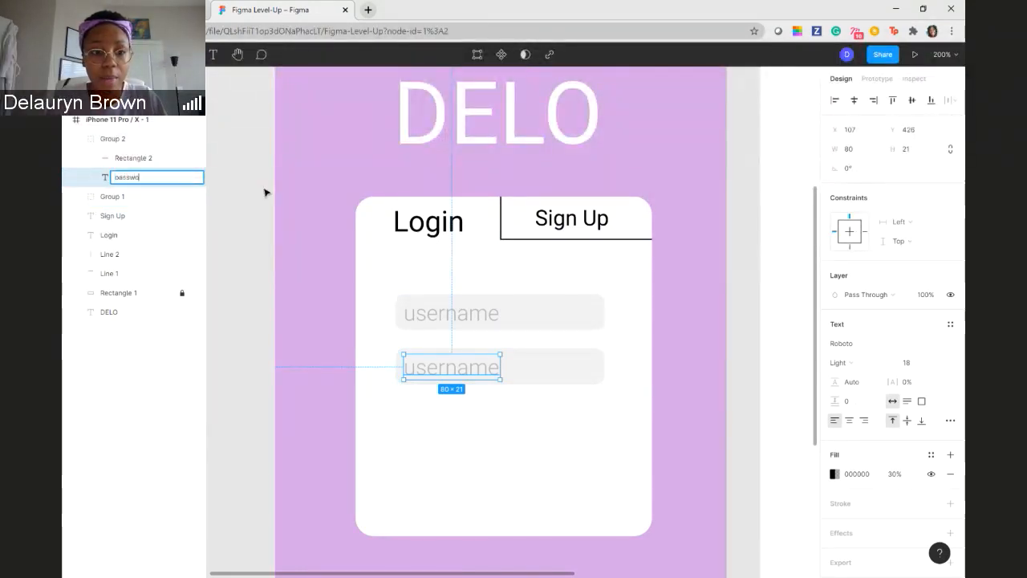
pyautogui.write('rd')
pyautogui.press('Return')
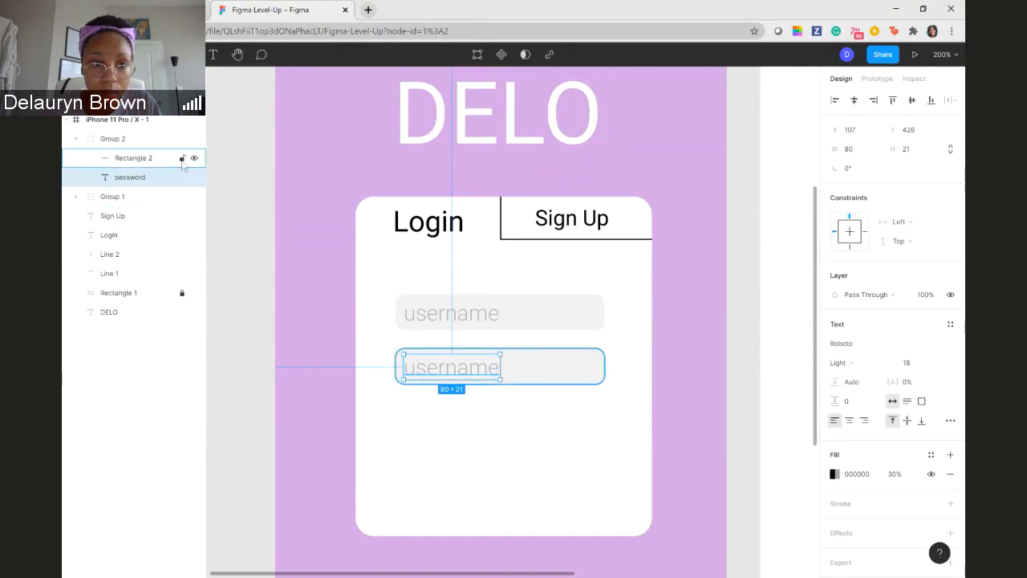
# - Replace the lower field's placeholder text on the canvas with "password"
pyautogui.doubleClick(470, 370)
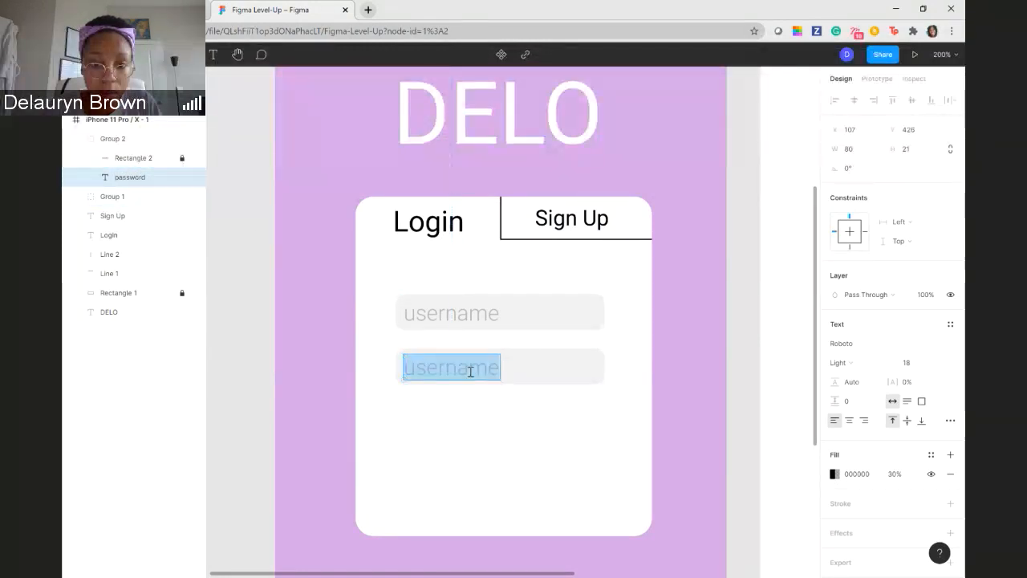
pyautogui.write('password')
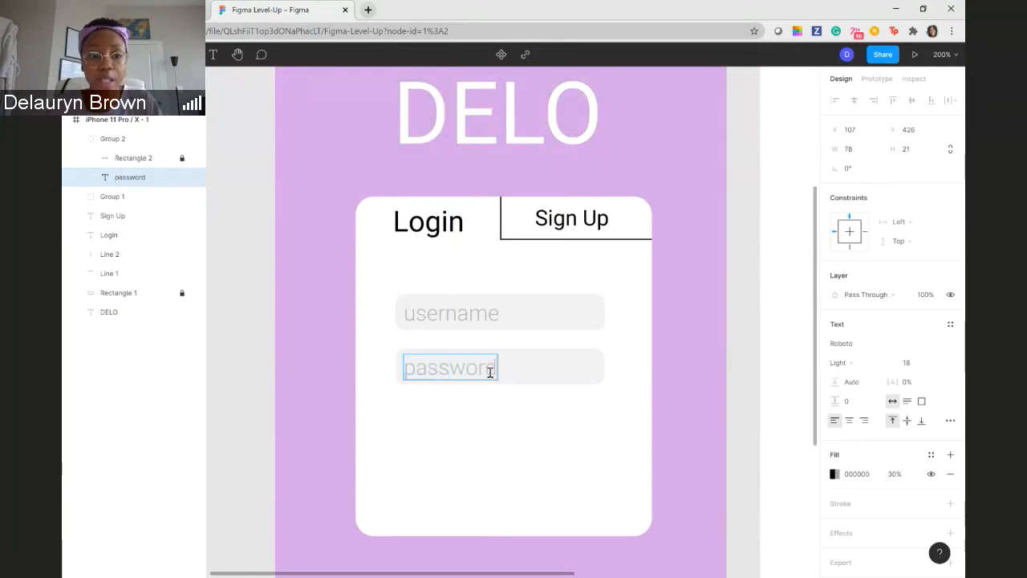
pyautogui.press('Escape')
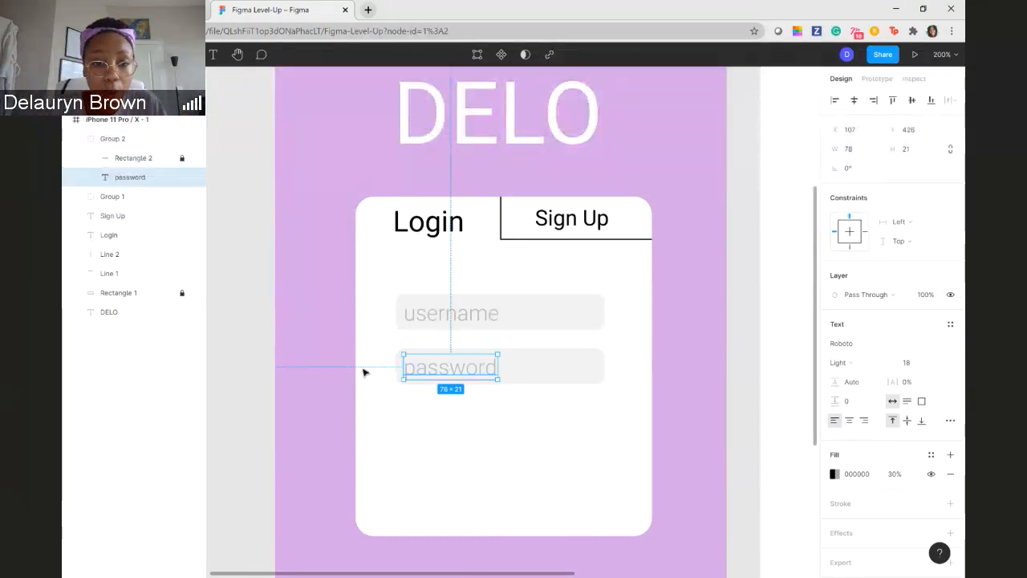
pyautogui.click(564, 406)
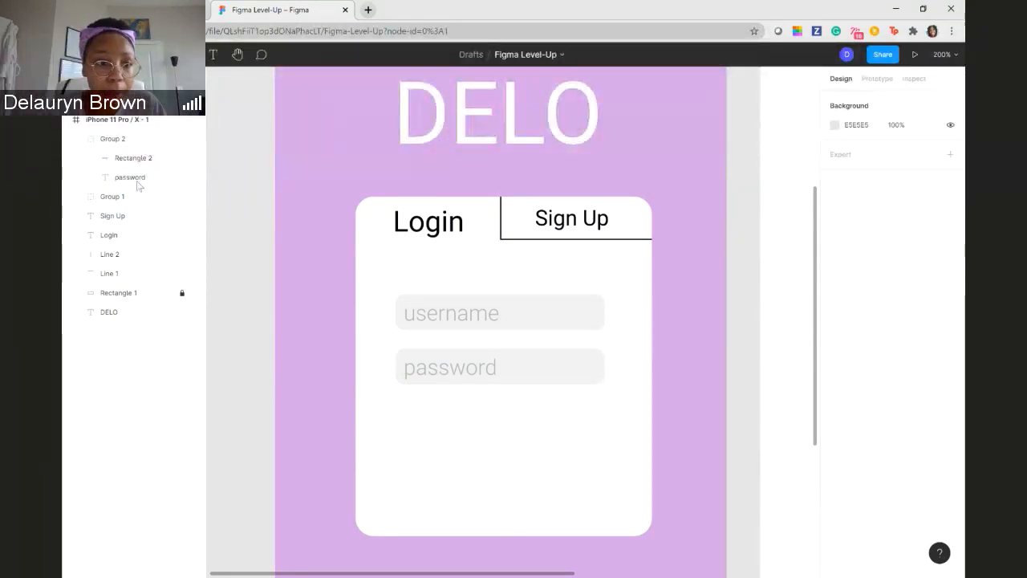
# - Add a "forgot password" text below the password field on the white card
pyautogui.click(215, 56)
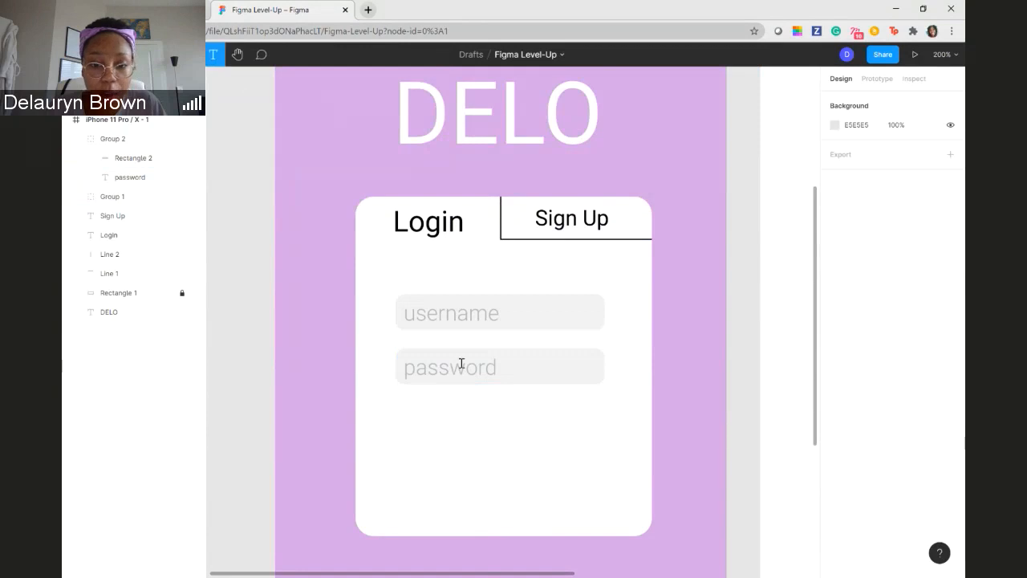
pyautogui.click(422, 417)
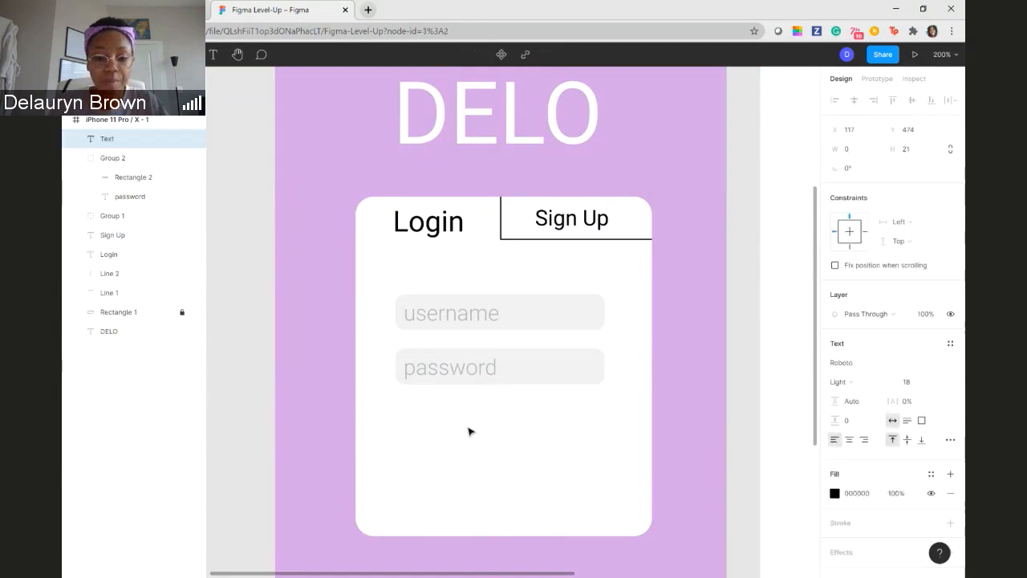
pyautogui.write('forgot')
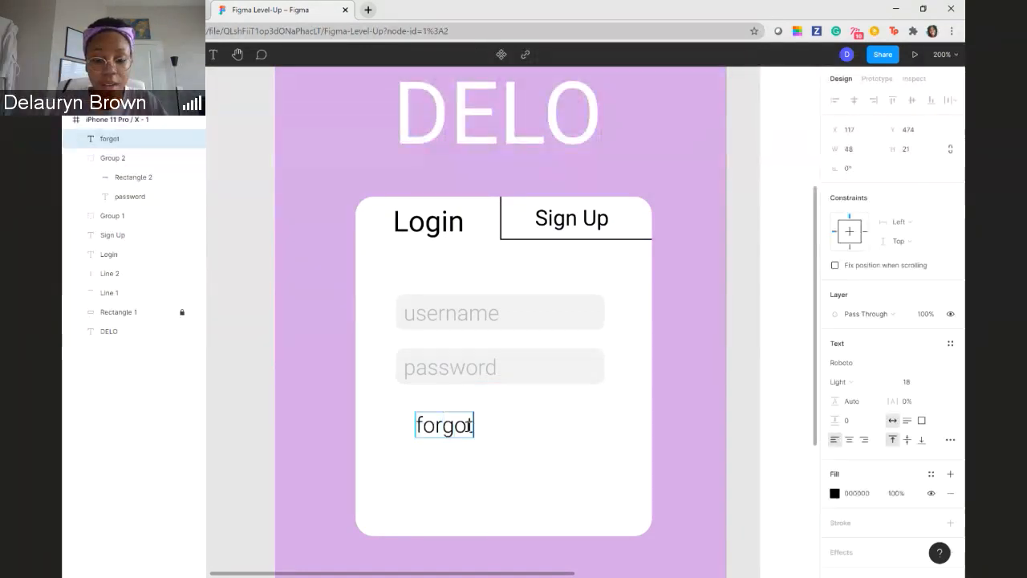
pyautogui.write('passw')
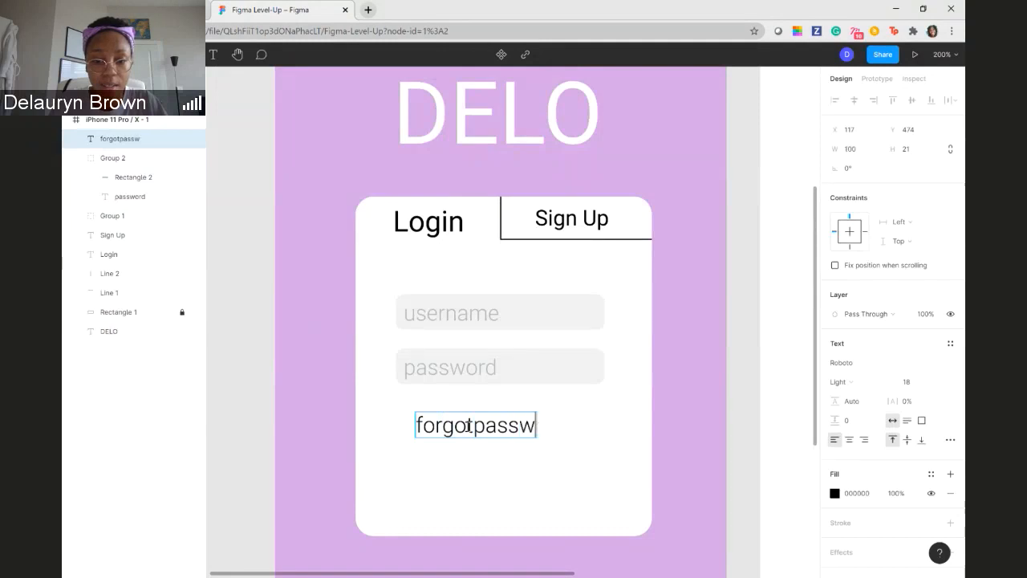
pyautogui.press('BackSpace')
pyautogui.press('BackSpace')
pyautogui.press('BackSpace')
pyautogui.press('BackSpace')
pyautogui.press('BackSpace')
pyautogui.write('p')
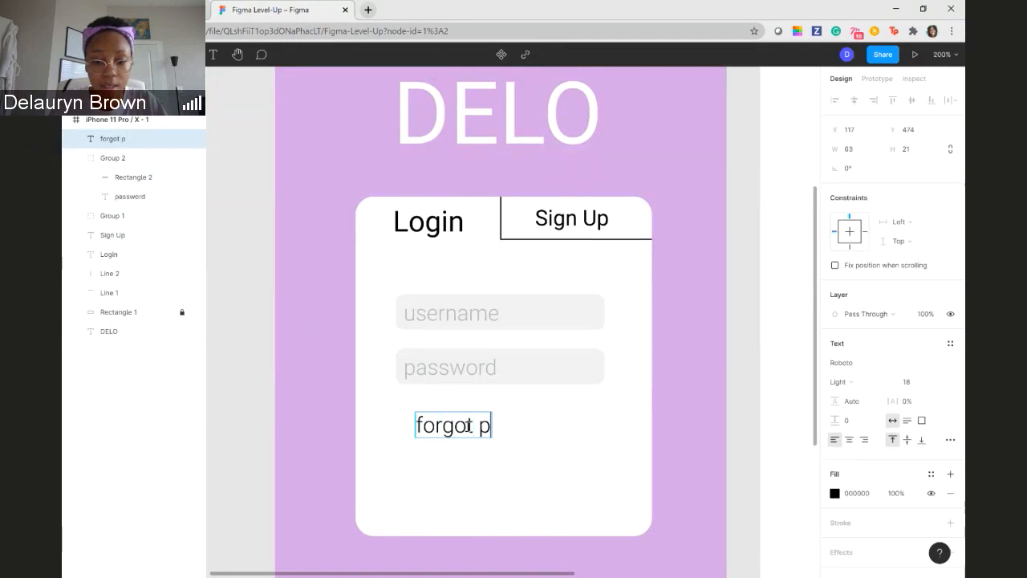
pyautogui.write('assword')
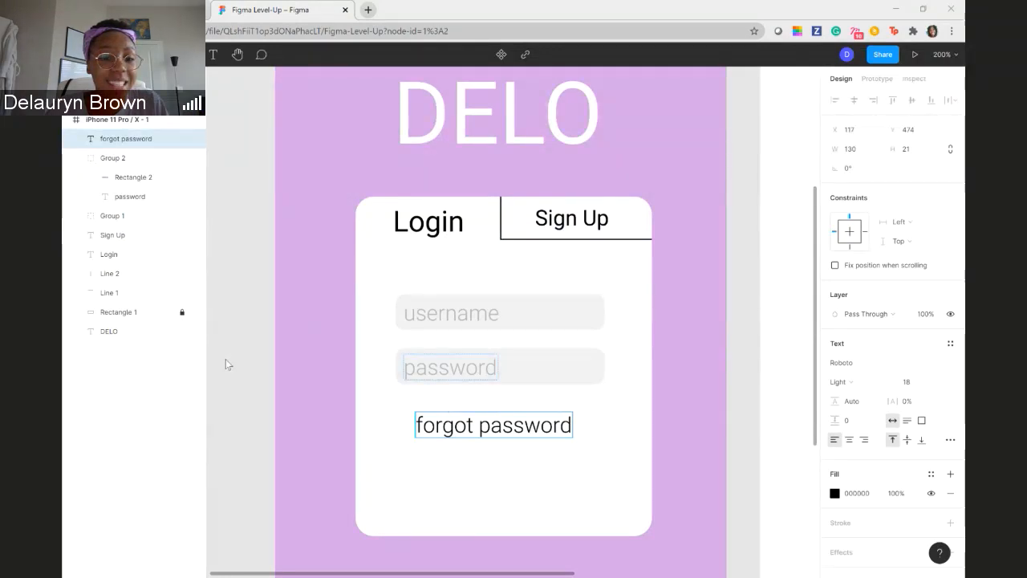
# - Enlarge the "forgot password" text box slightly to 131 × 24
pyautogui.click(520, 425)
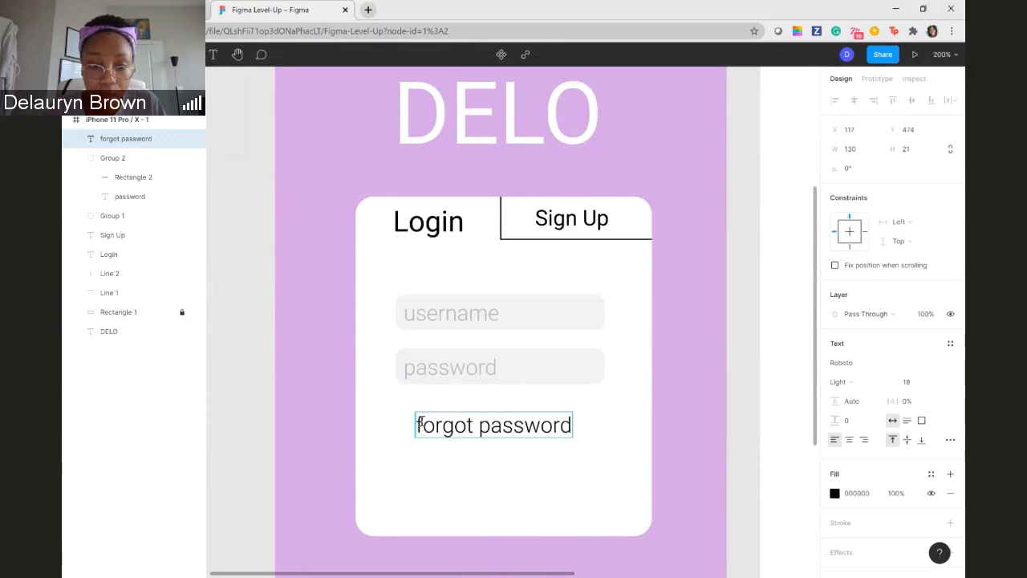
pyautogui.press('Escape')
pyautogui.moveTo(415, 413); pyautogui.dragTo(414, 407)
pyautogui.rightClick(461, 428)
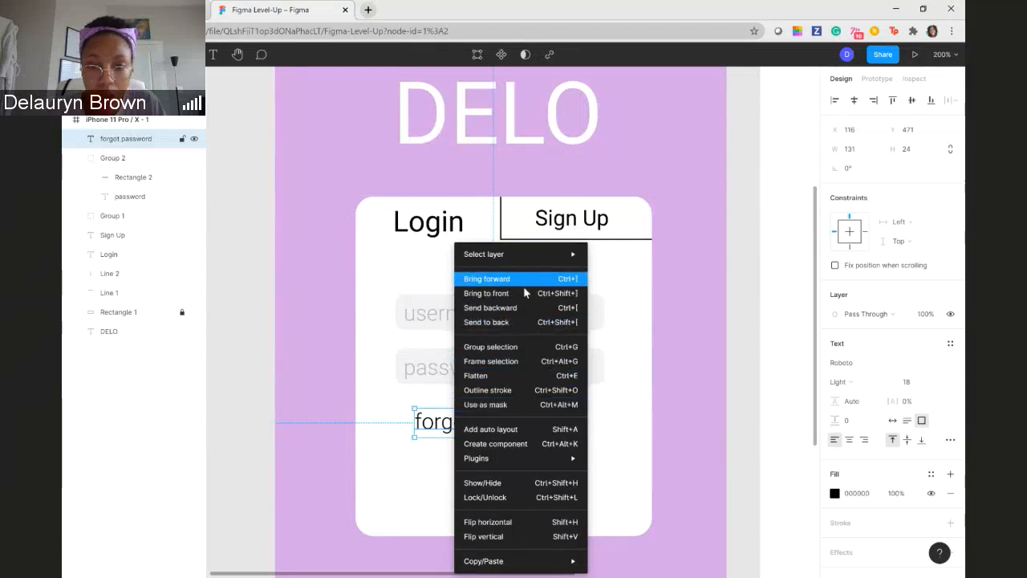
pyautogui.moveTo(529, 254)
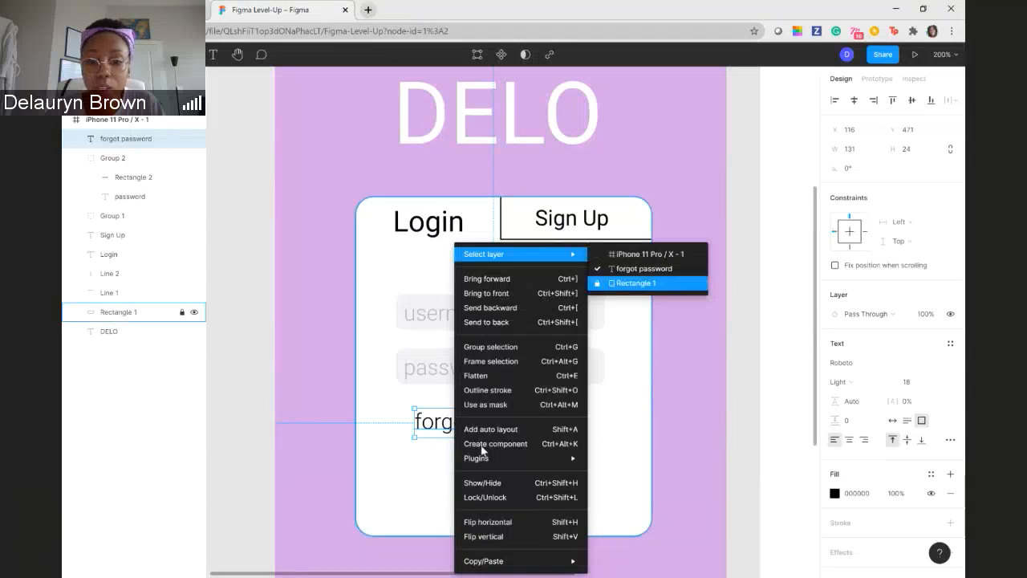
pyautogui.click(438, 463)
# - Set the font size of the "forgot password" text to 10
pyautogui.doubleClick(506, 425)
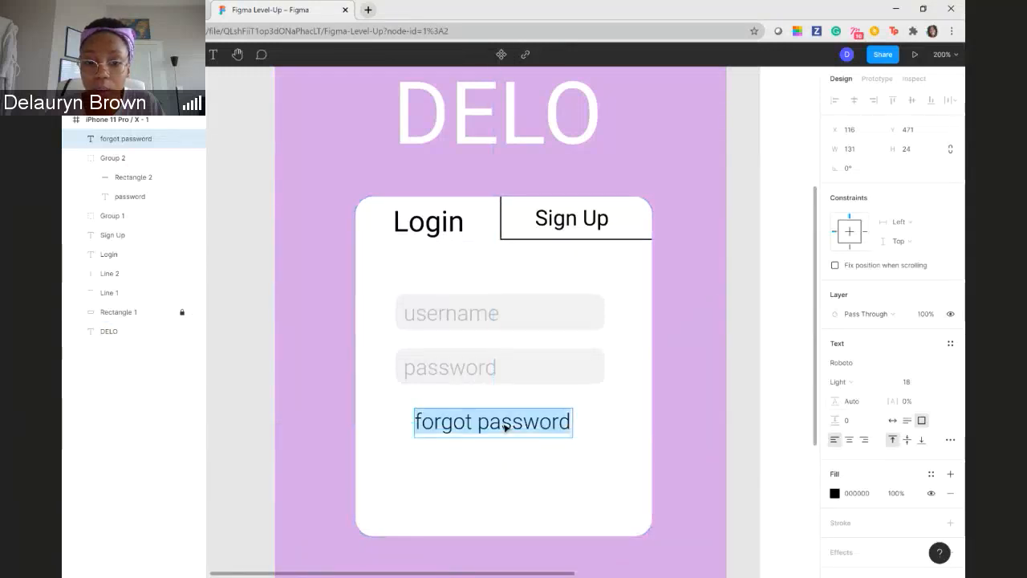
pyautogui.click(935, 383)
pyautogui.click(931, 339)
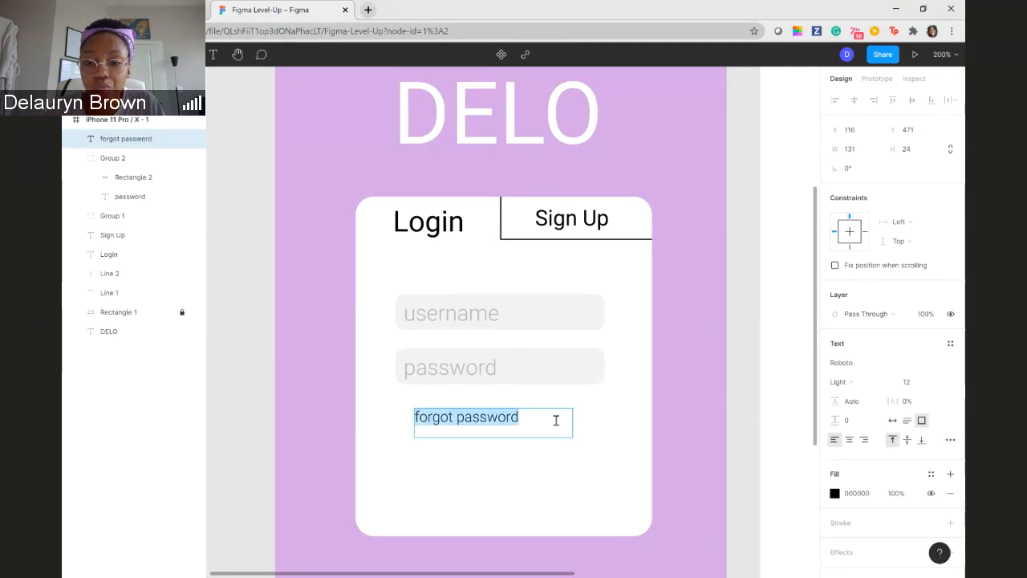
pyautogui.click(936, 384)
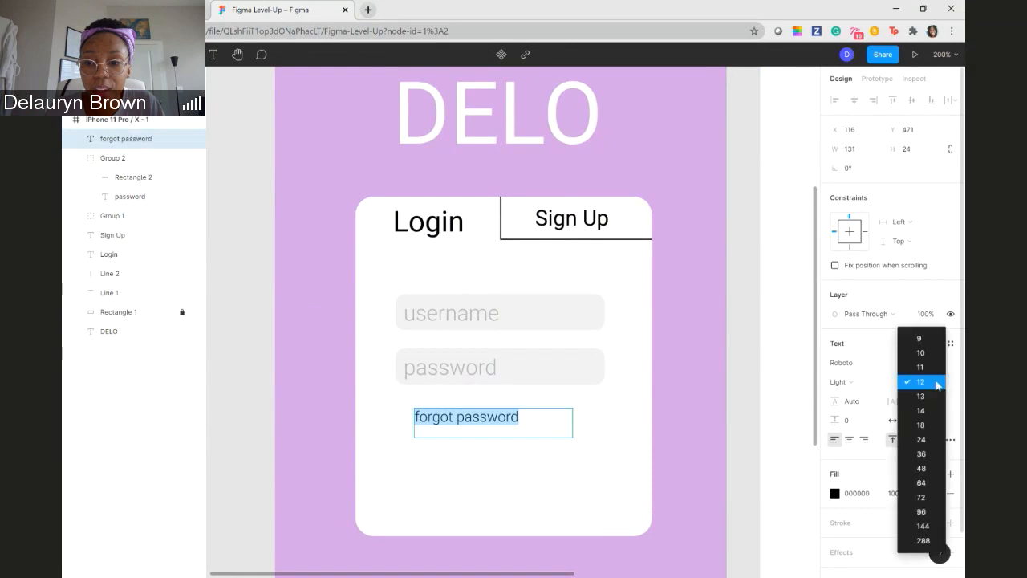
pyautogui.click(928, 354)
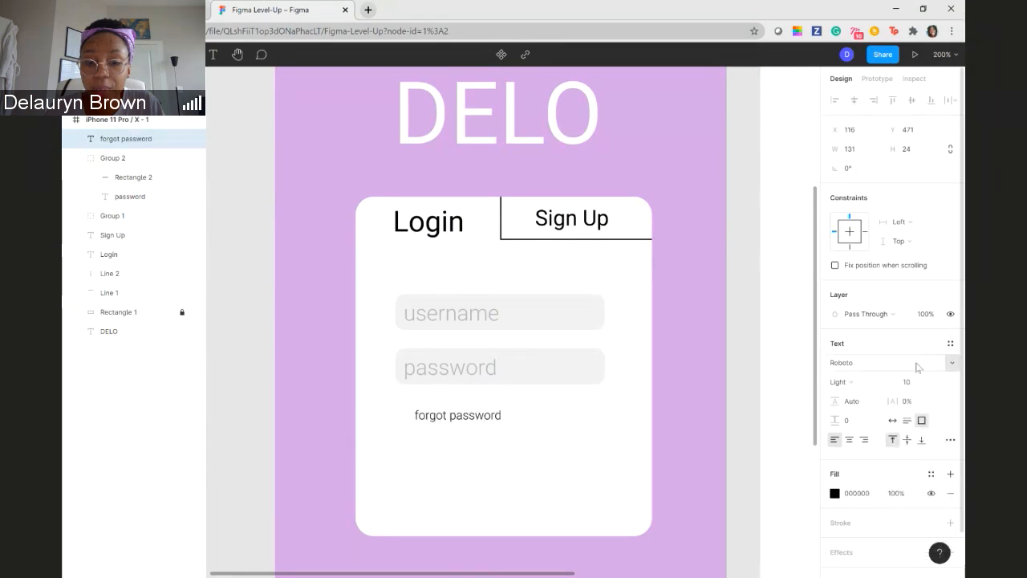
pyautogui.press('Escape')
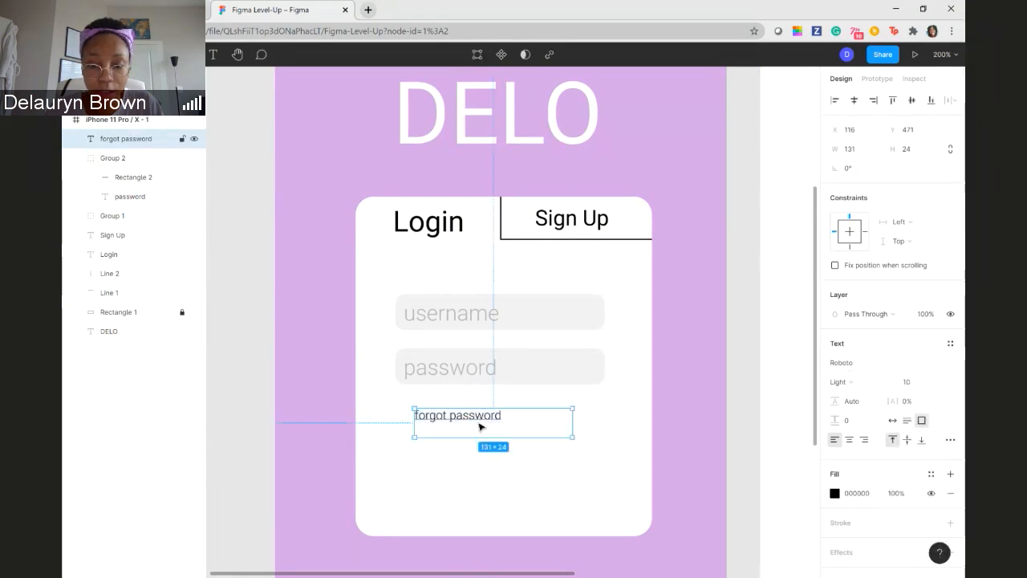
# - Shrink the "forgot password" text box to about 74 × 12 and centre it just below the password field
pyautogui.moveTo(559, 432); pyautogui.dragTo(505, 408)
pyautogui.click(566, 446)
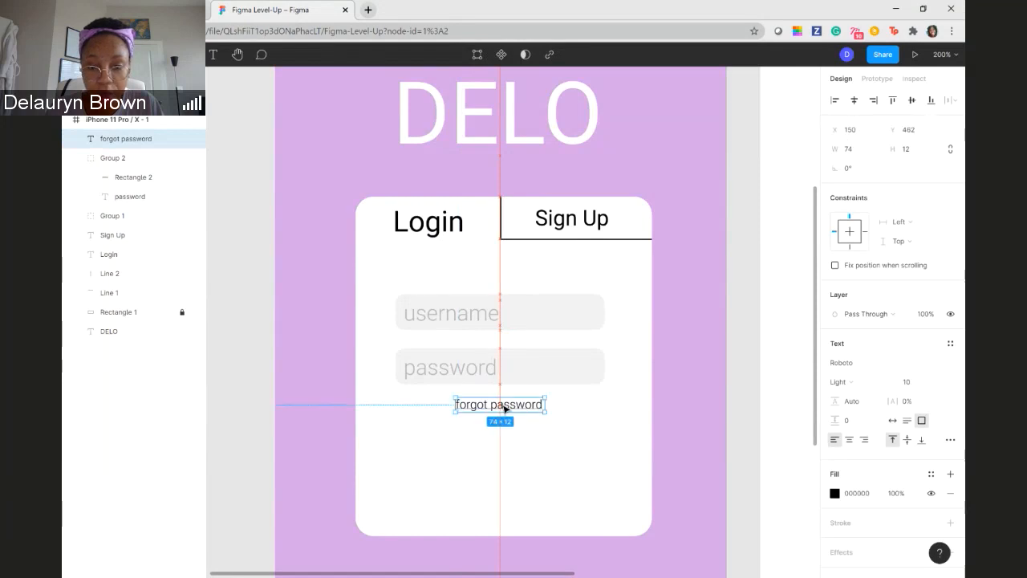
pyautogui.click(557, 458)
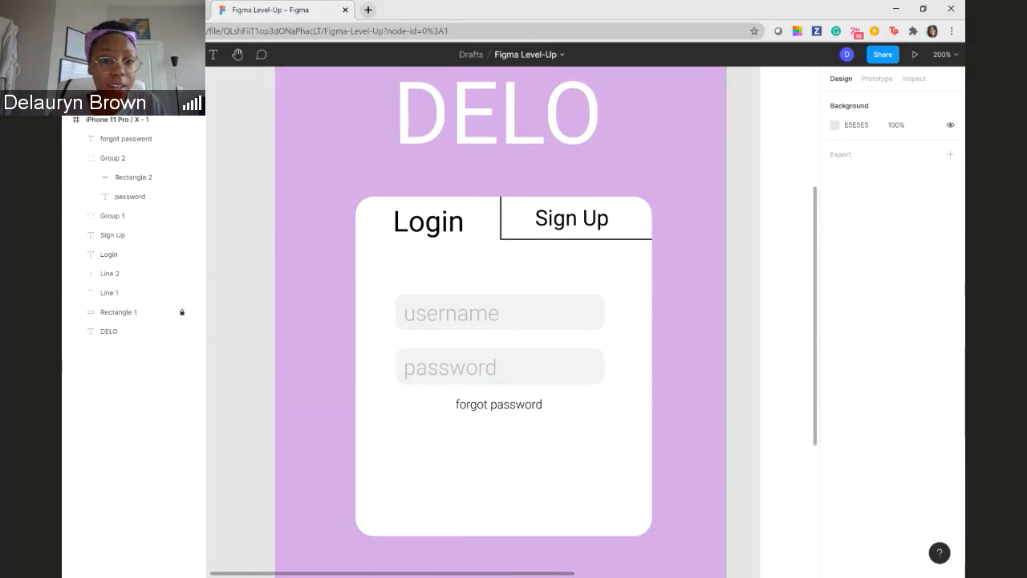
# - Draw a rectangle about 186 × 49 on the white card below the "forgot password" text
pyautogui.click(166, 55)
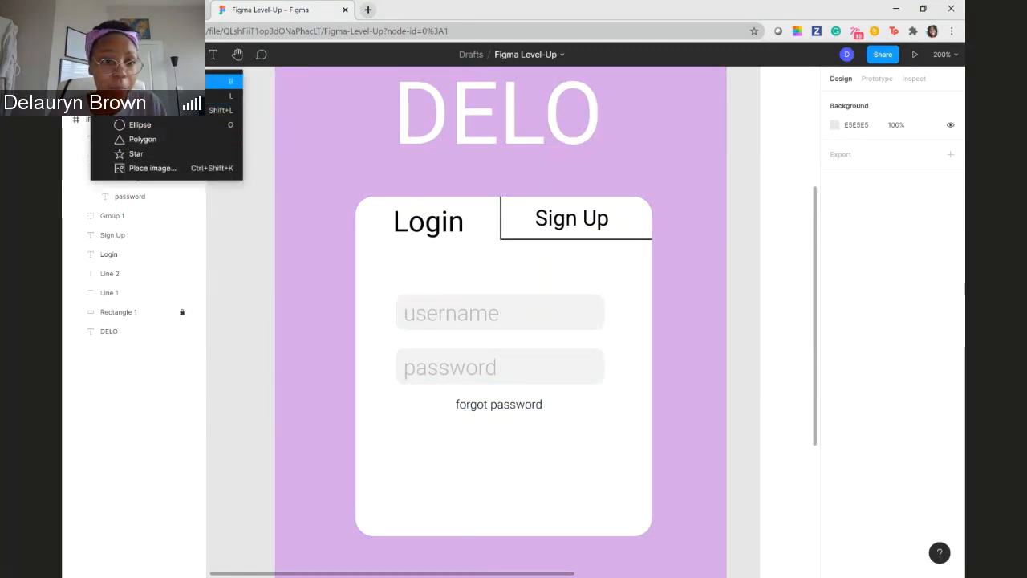
pyautogui.click(161, 81)
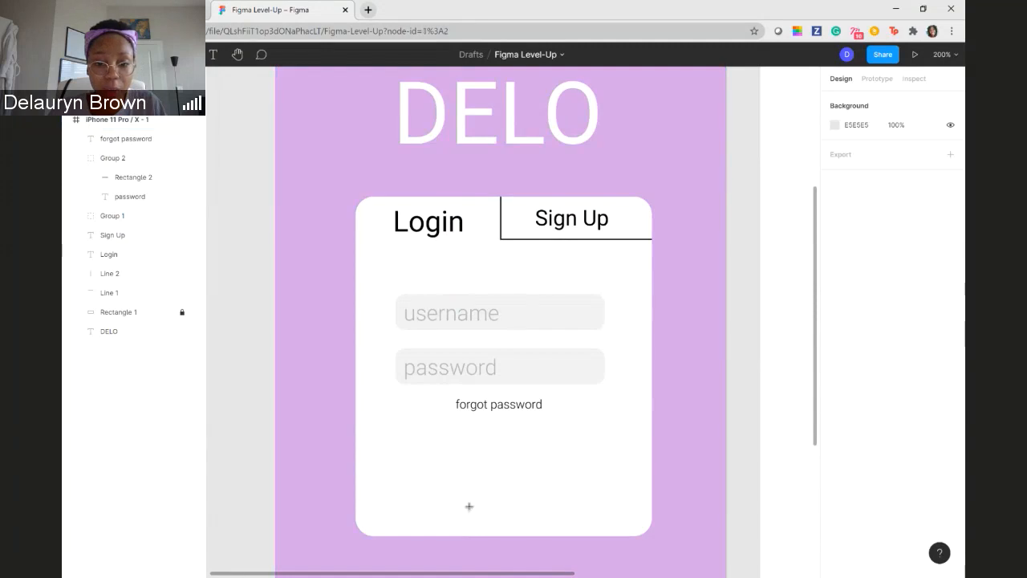
pyautogui.moveTo(391, 442)
pyautogui.mouseDown()
pyautogui.moveTo(545, 519)
pyautogui.moveTo(614, 514)
pyautogui.moveTo(616, 498)
pyautogui.mouseUp()
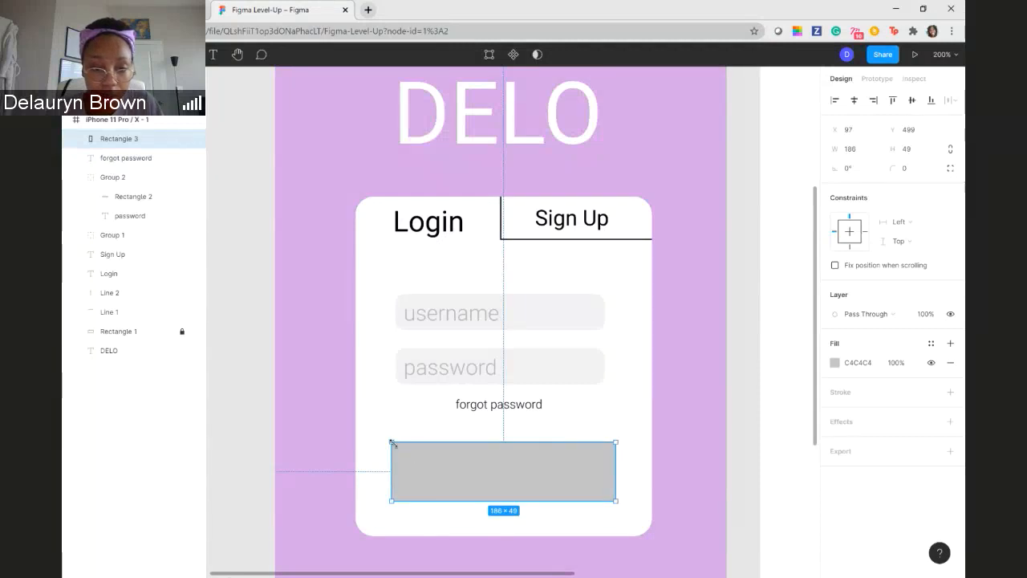
pyautogui.click(312, 417)
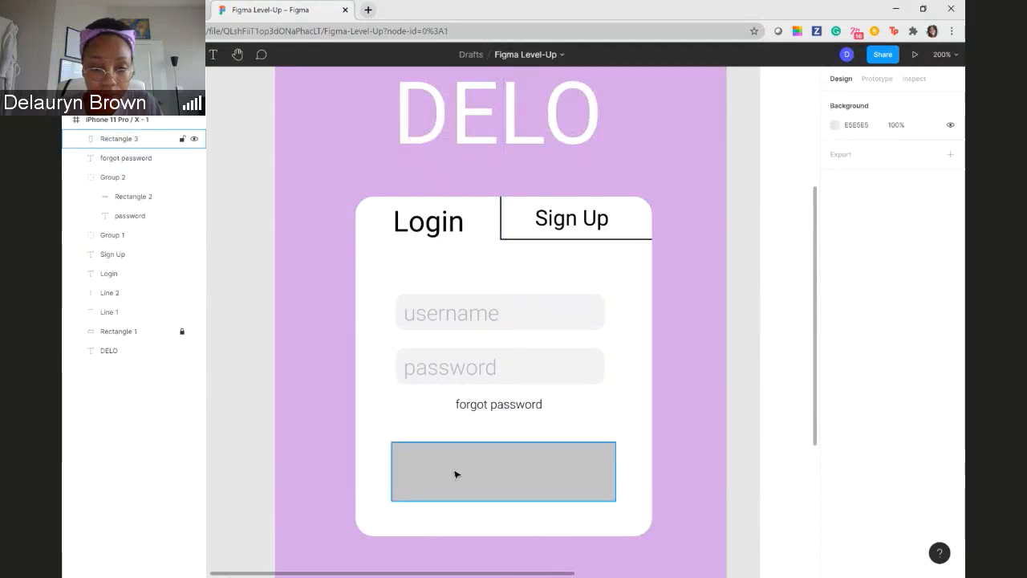
# - Round the new rectangle's corners to a radius of 15 and add a drop shadow effect to it
pyautogui.click(454, 474)
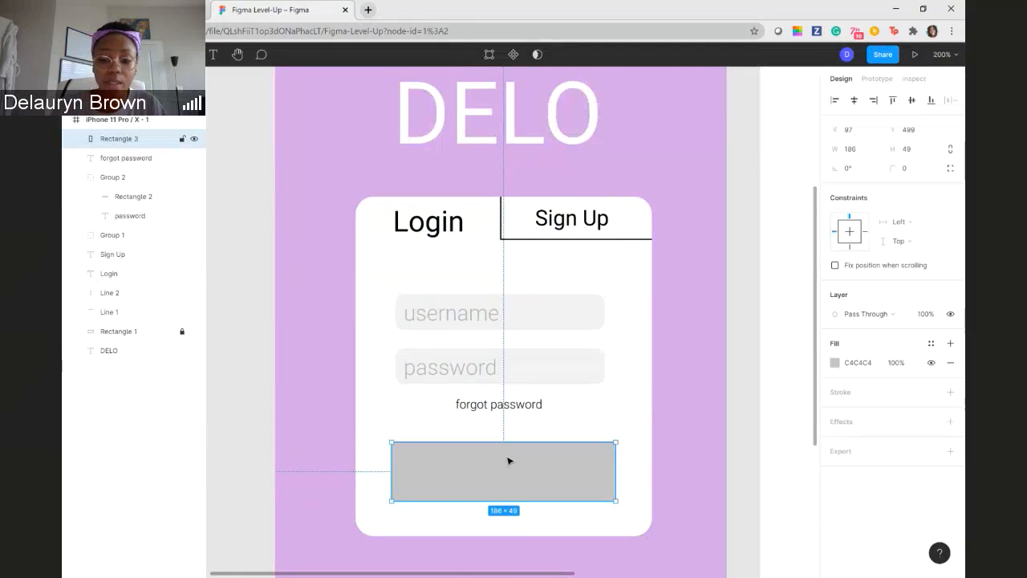
pyautogui.hotkey('ctrl', '+')
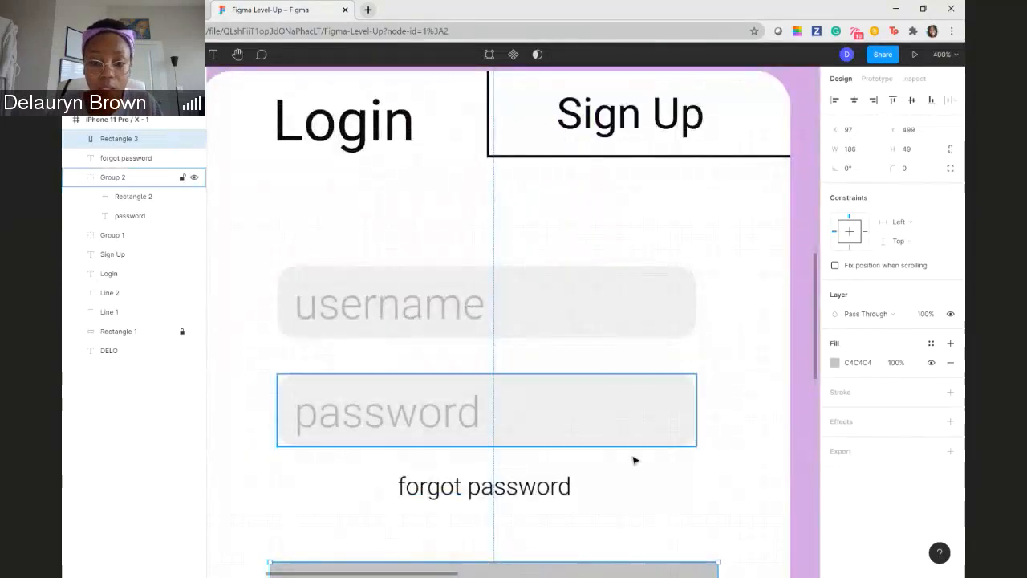
pyautogui.scroll(-2, 651, 461)
pyautogui.scroll(-5, 640, 456)
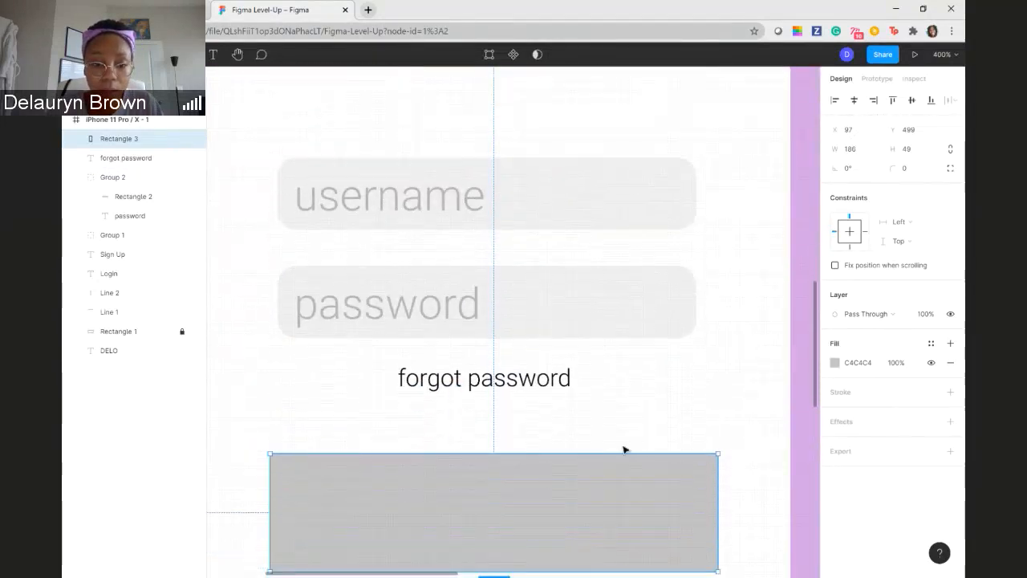
pyautogui.moveTo(277, 422); pyautogui.dragTo(313, 448)
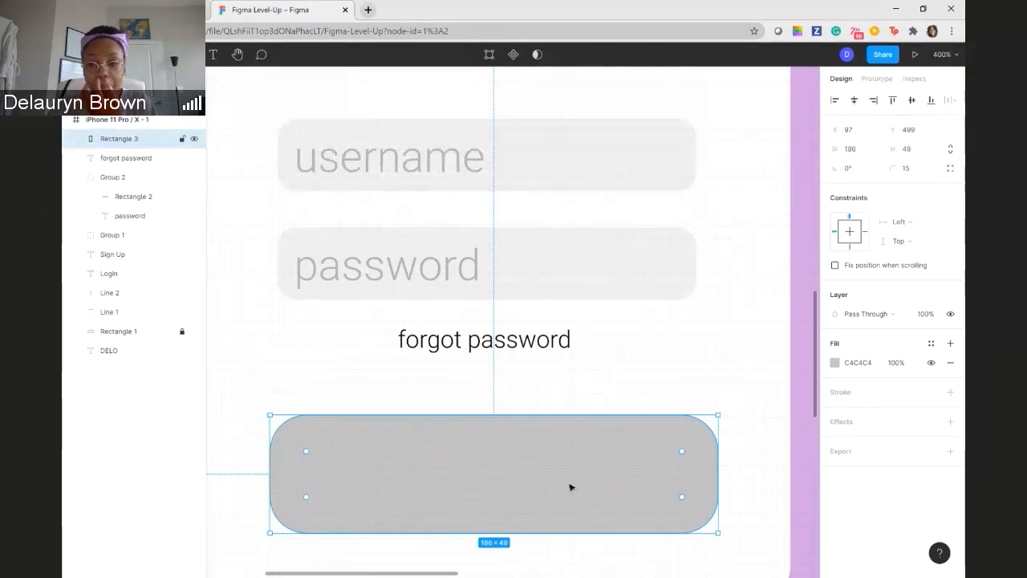
pyautogui.click(951, 422)
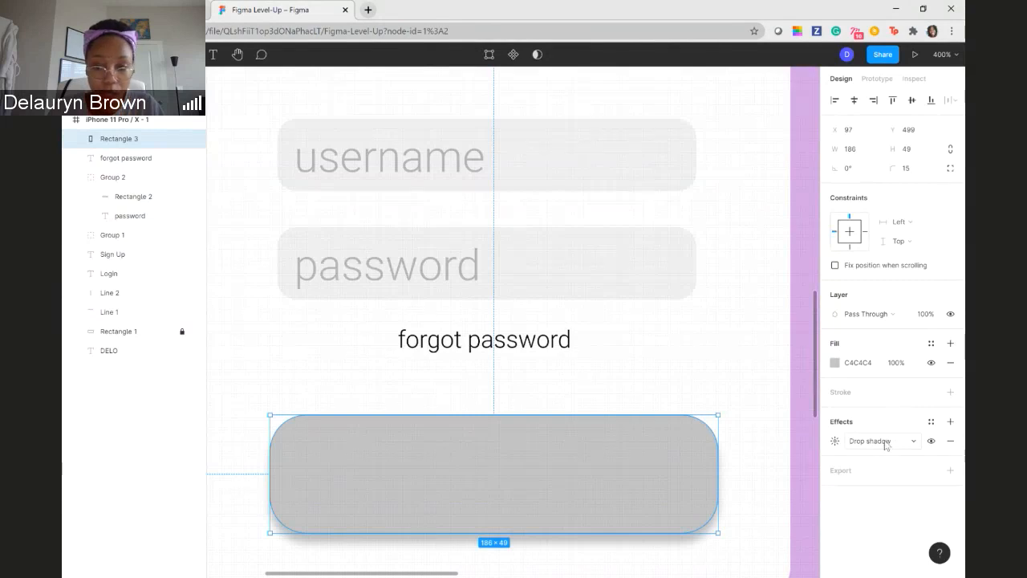
pyautogui.click(931, 423)
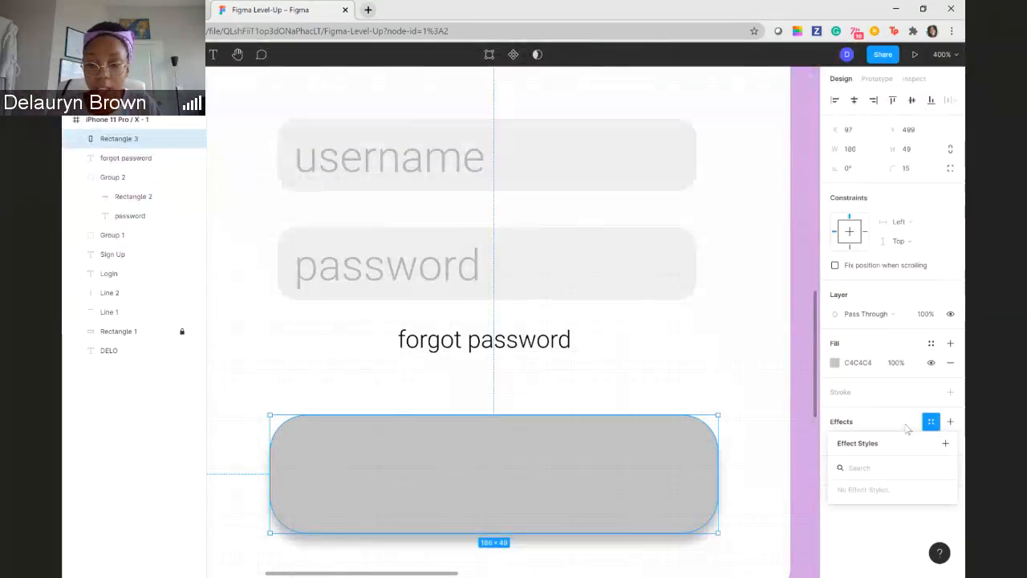
pyautogui.click(944, 443)
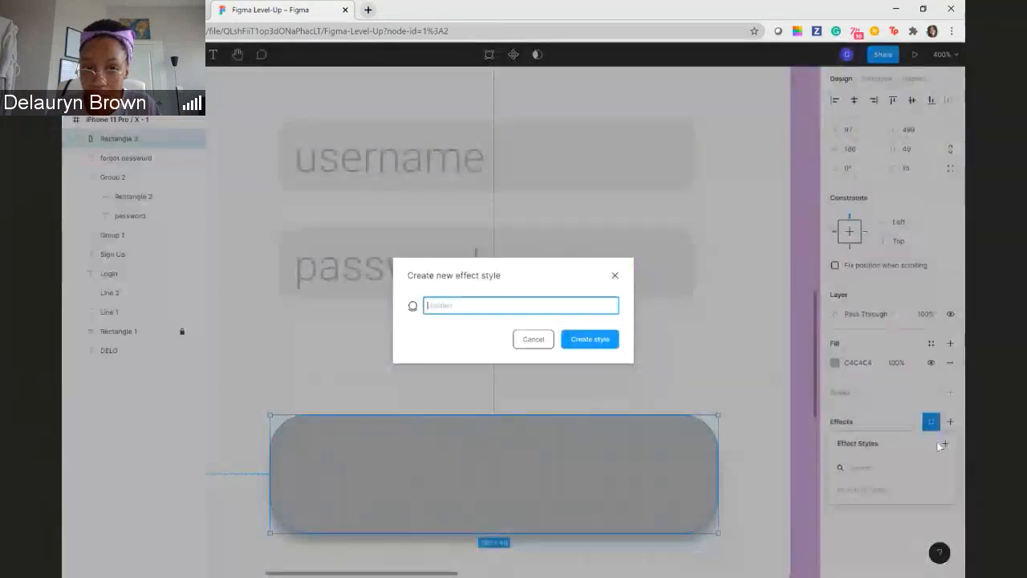
pyautogui.click(614, 275)
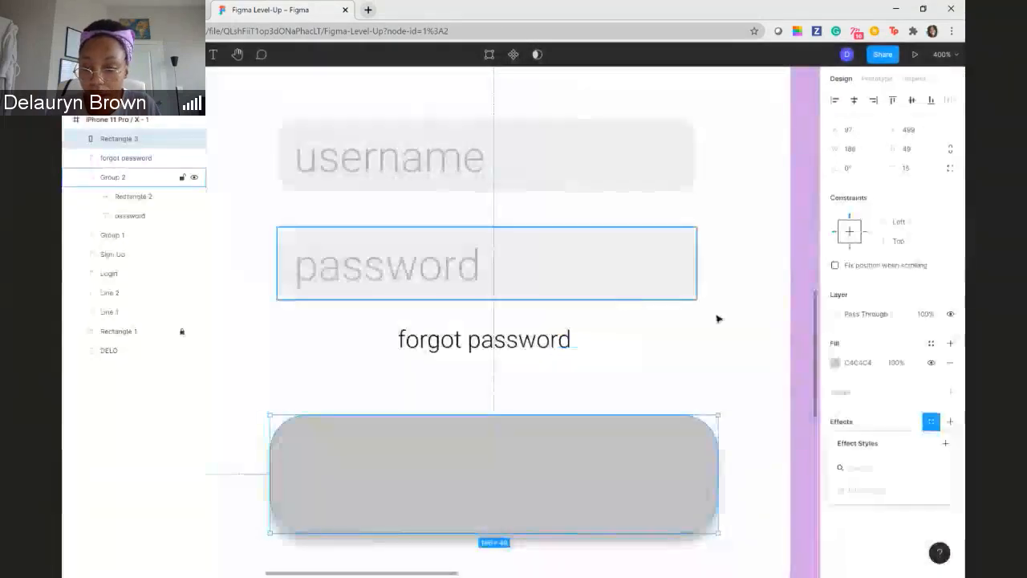
pyautogui.click(863, 519)
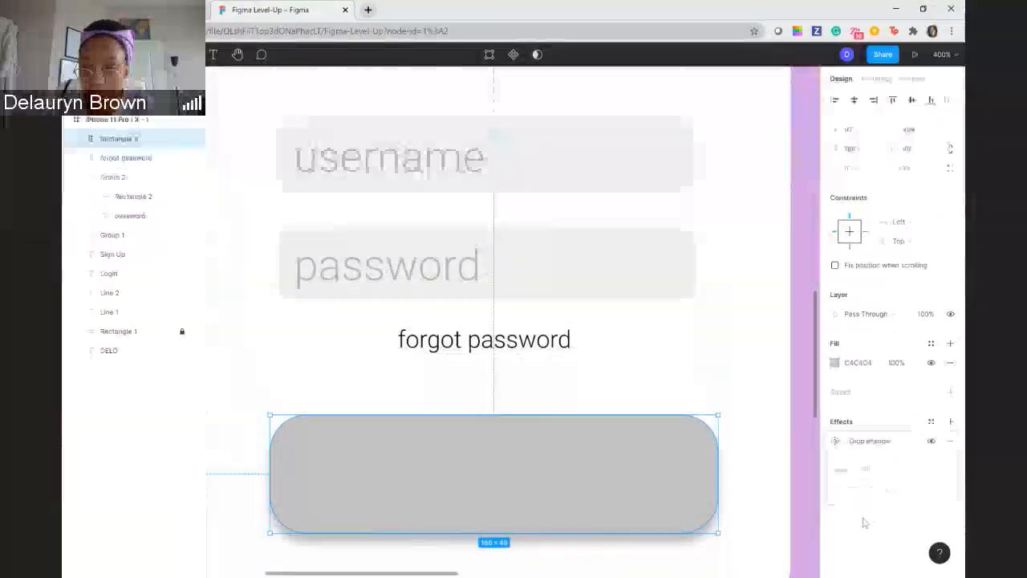
# - Change the rounded rectangle's drop shadow to an inner shadow
pyautogui.click(914, 441)
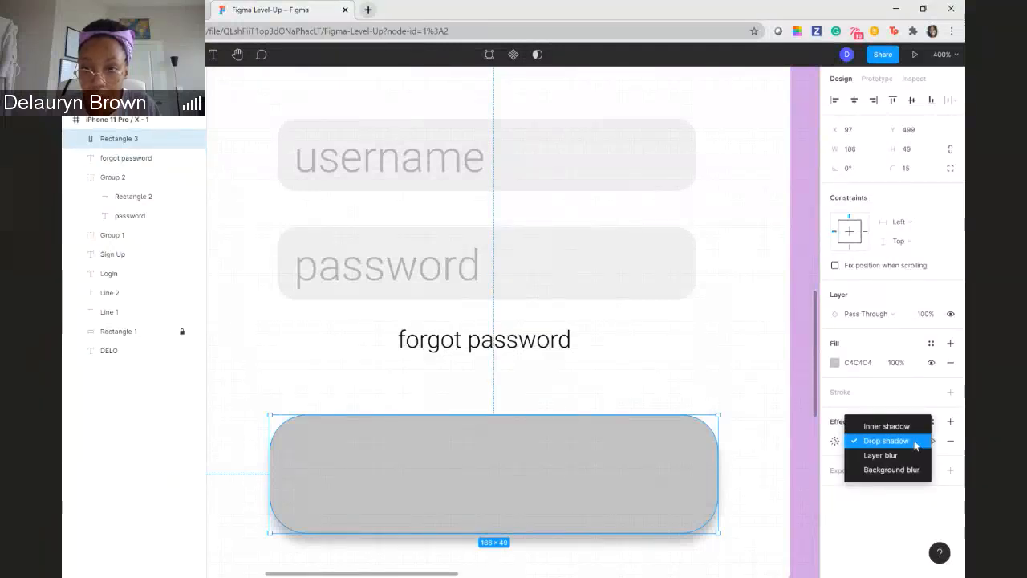
pyautogui.click(892, 426)
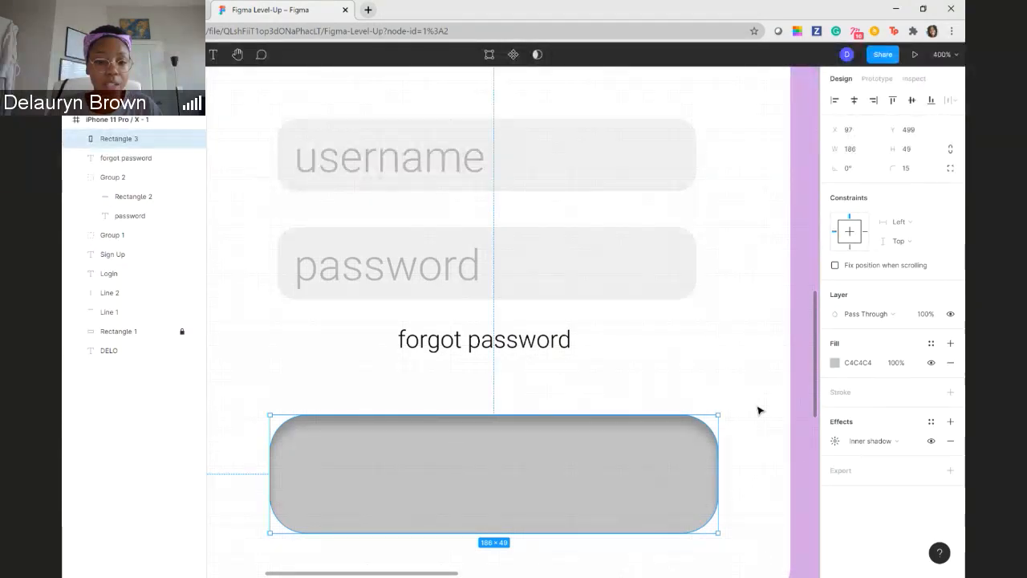
# - Add an effect to the password field group and set its type to inner shadow
pyautogui.click(607, 258)
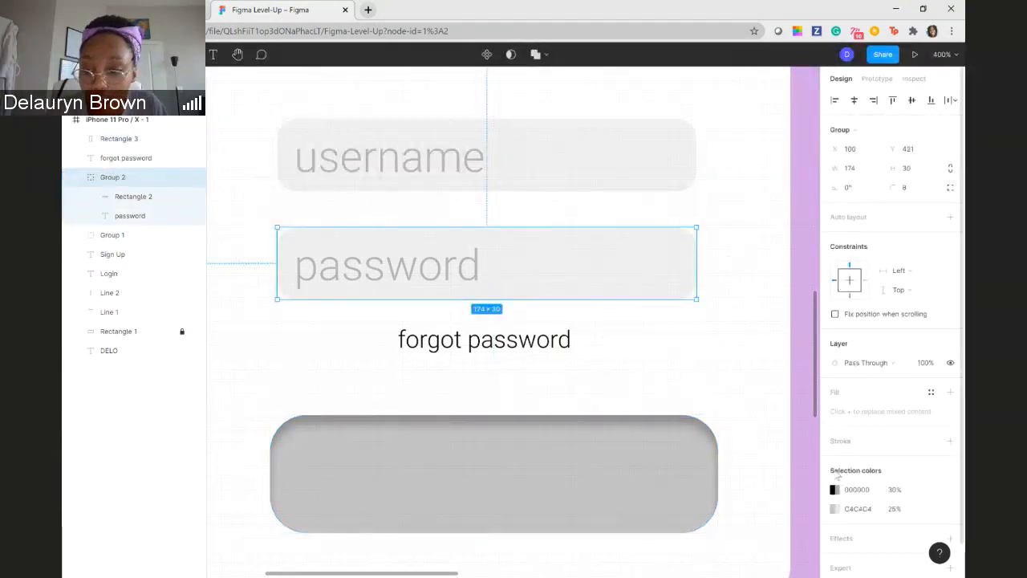
pyautogui.scroll(-2, 909, 504)
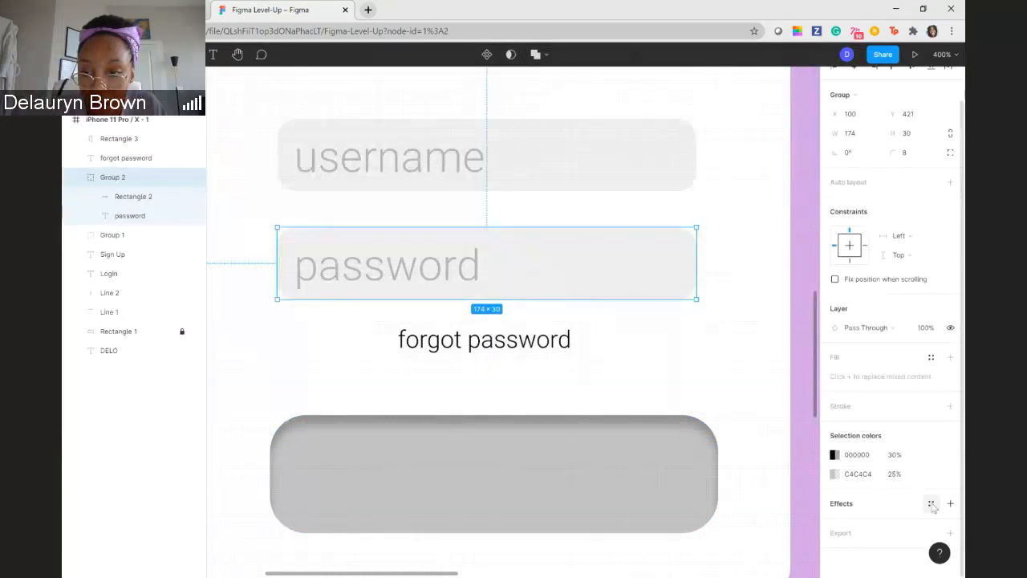
pyautogui.click(930, 502)
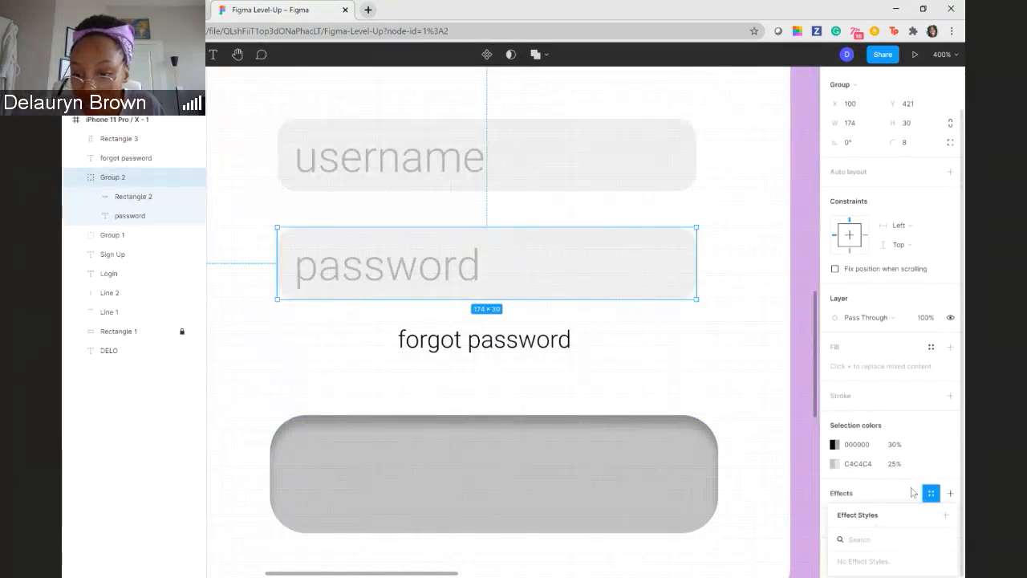
pyautogui.click(913, 491)
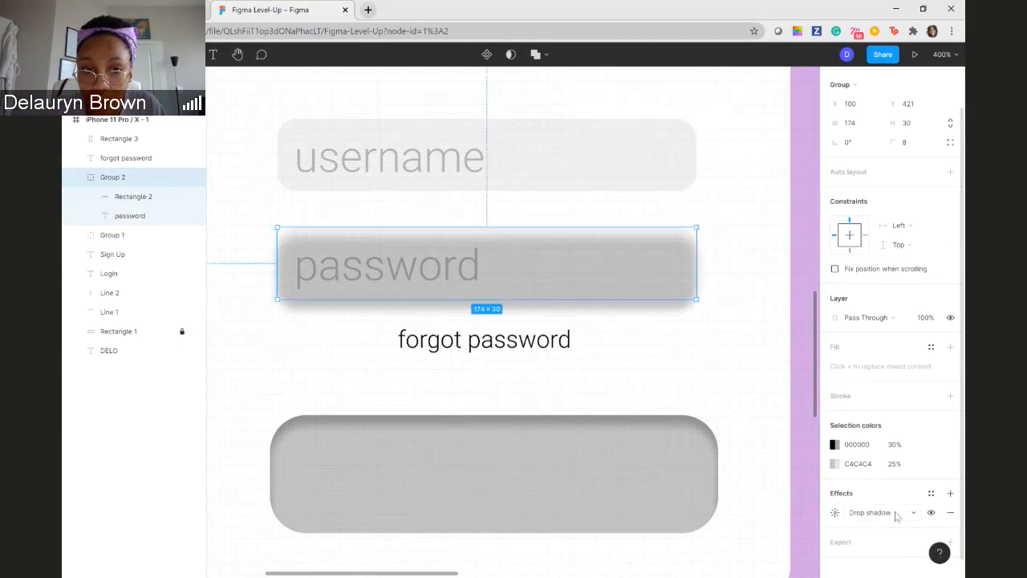
pyautogui.click(894, 513)
pyautogui.click(891, 498)
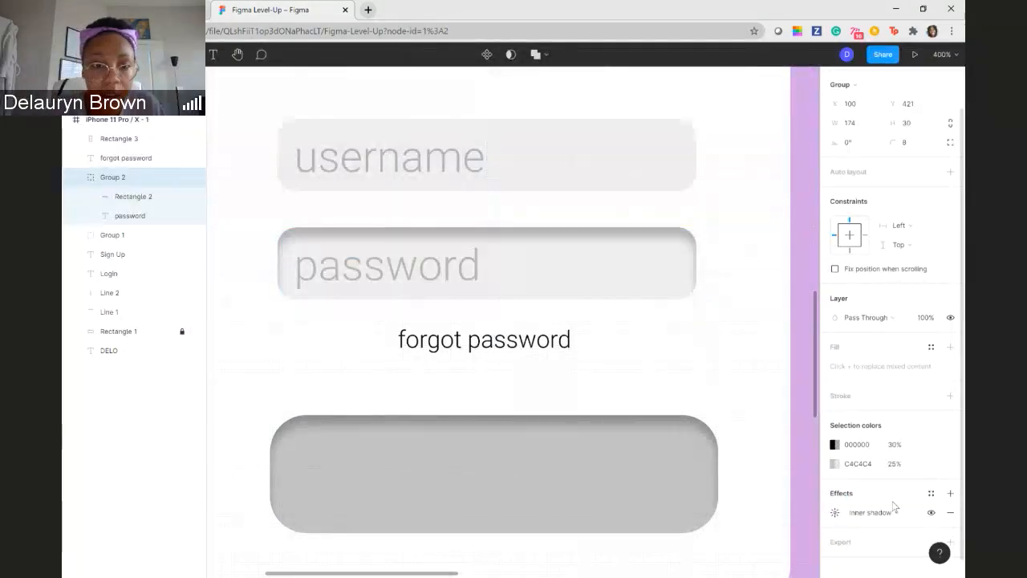
# - Set the Y offset of the password field's inner shadow to 10
pyautogui.click(834, 513)
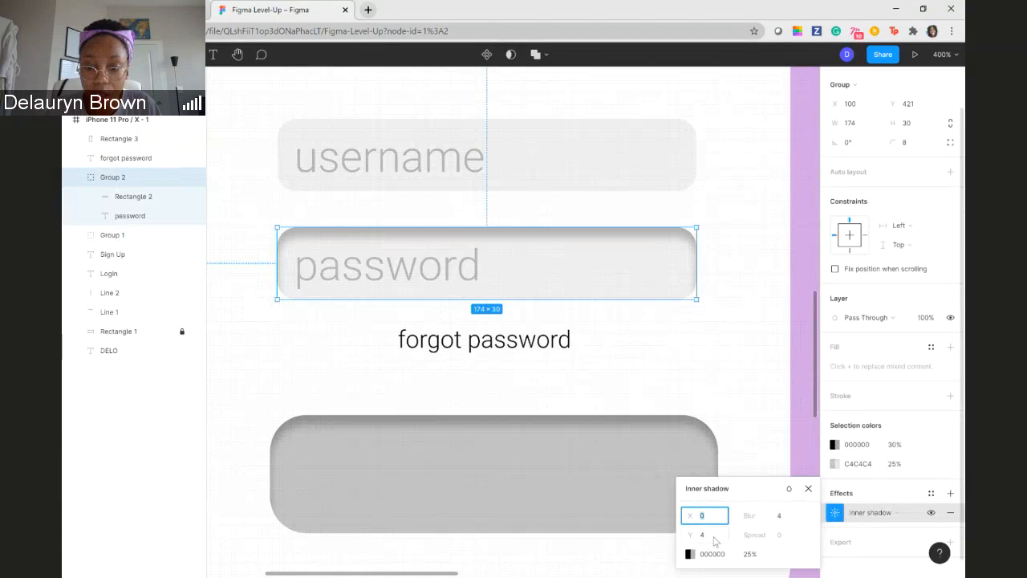
pyautogui.click(710, 535)
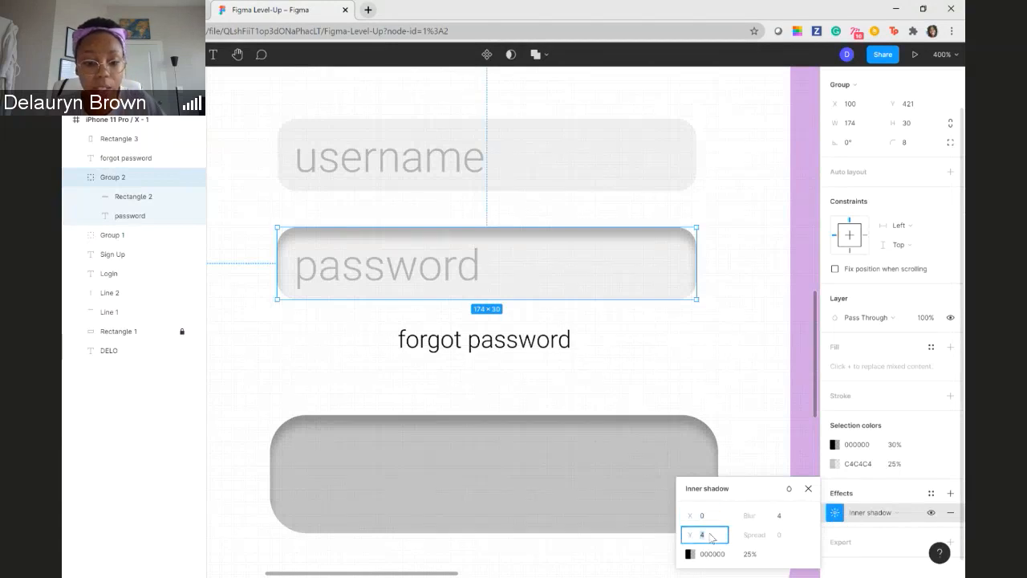
pyautogui.write('9')
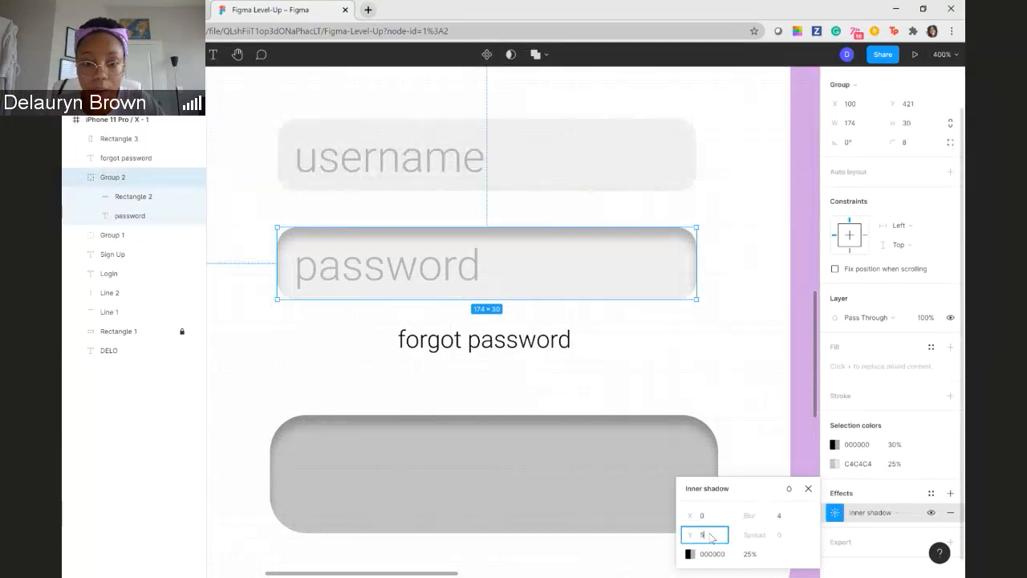
pyautogui.press('Return')
pyautogui.click(704, 537)
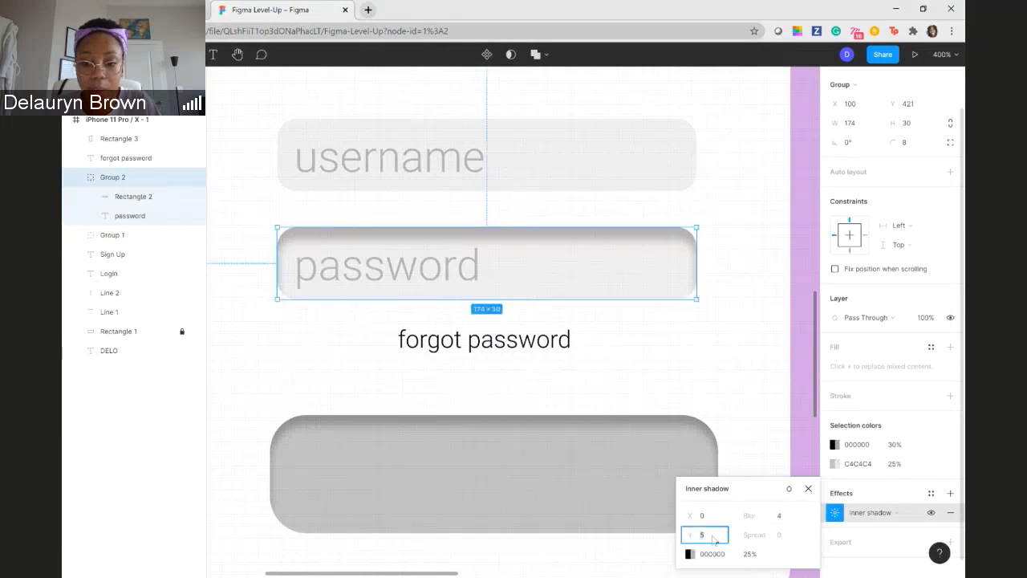
pyautogui.press('Return')
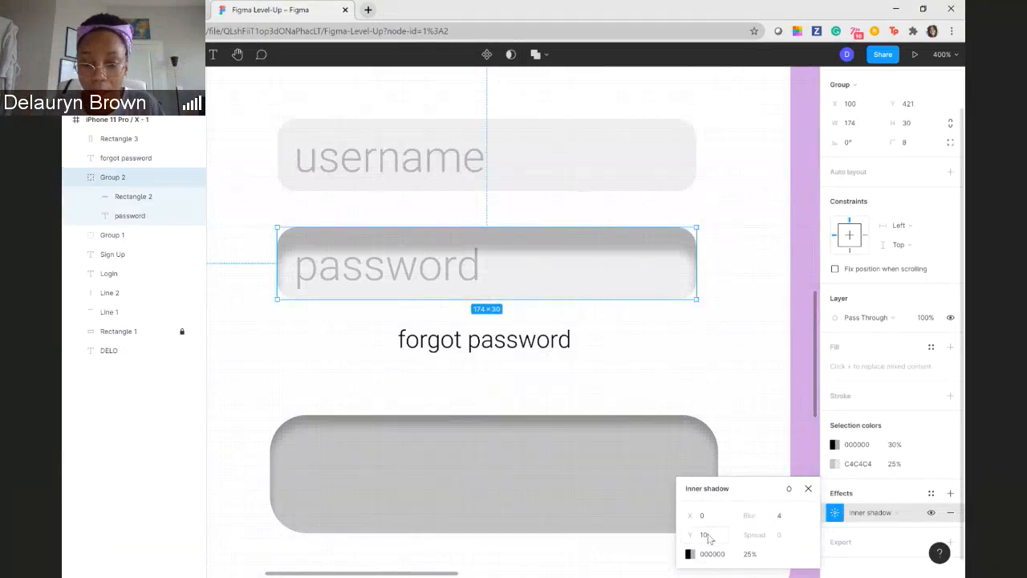
# - Set the Y offset of the password field's inner shadow to 2
pyautogui.click(714, 538)
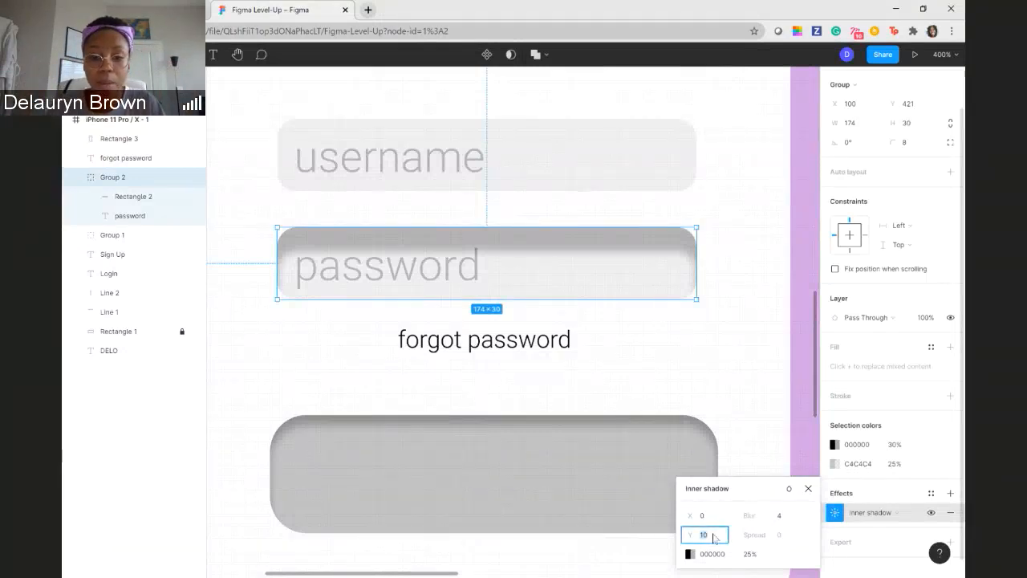
pyautogui.write('2')
pyautogui.press('Return')
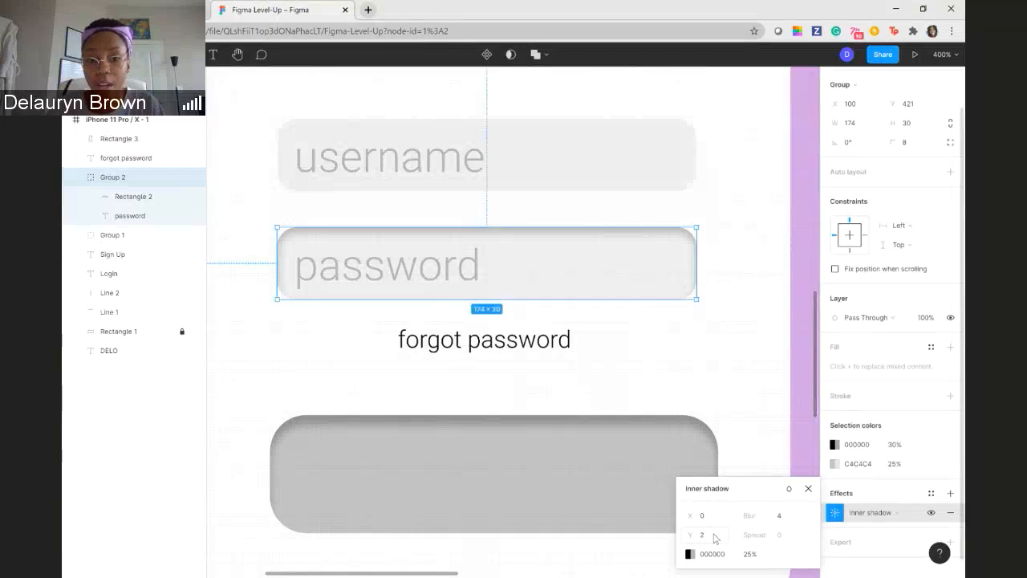
# - Try a blur of 10 on the password field's inner shadow and set it back to 4
pyautogui.click(787, 520)
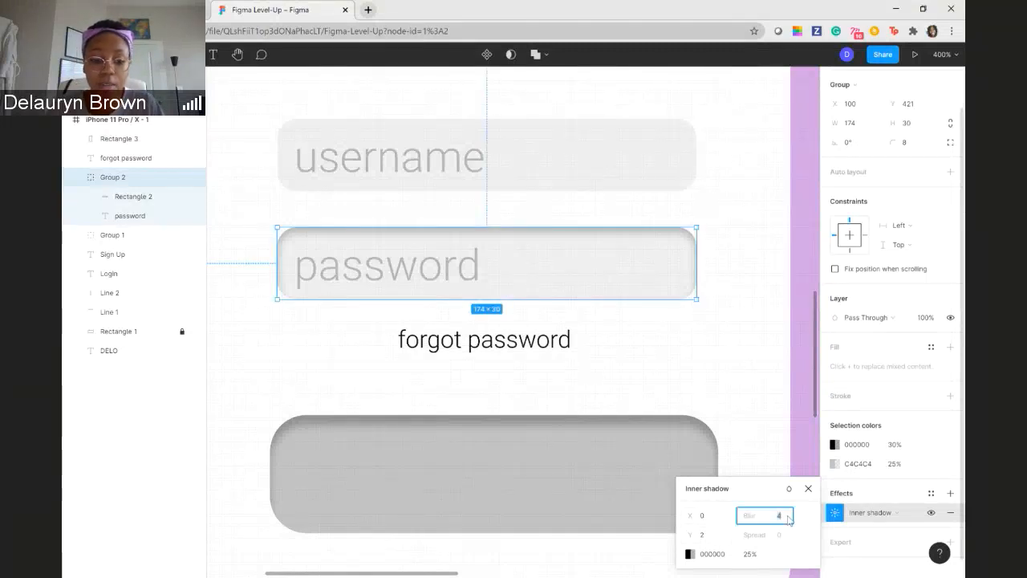
pyautogui.write('10')
pyautogui.press('Return')
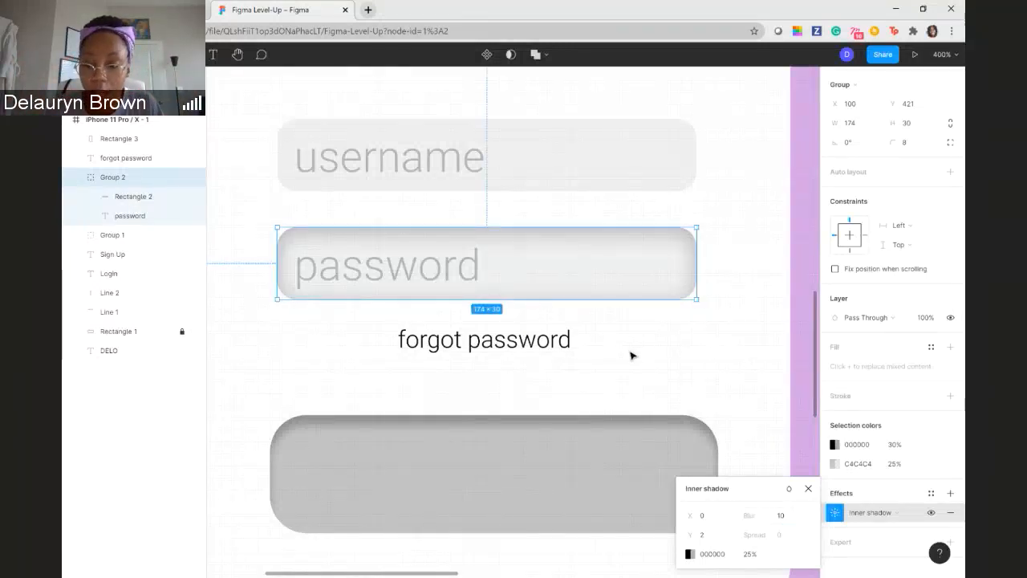
pyautogui.click(786, 516)
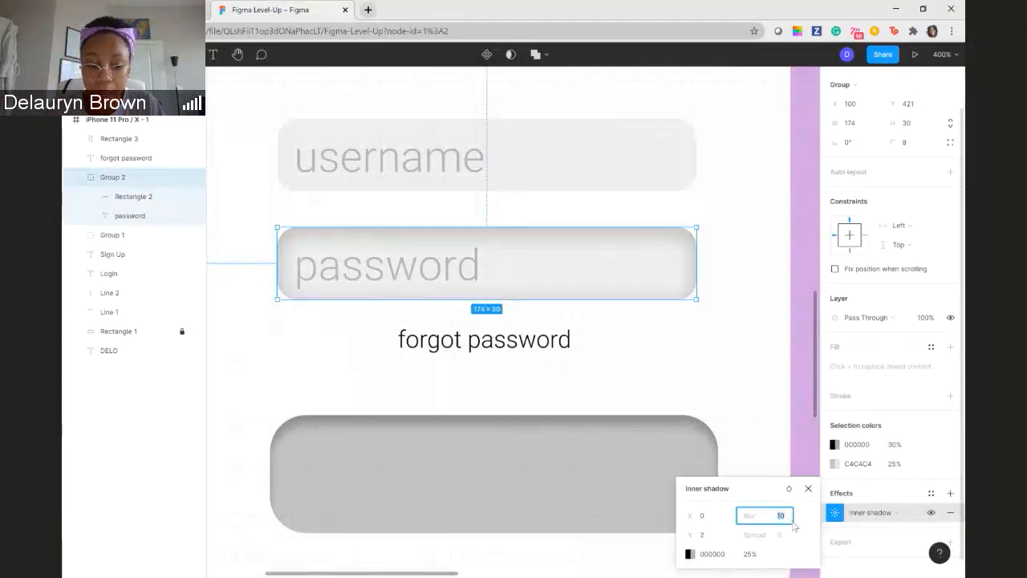
pyautogui.write('4')
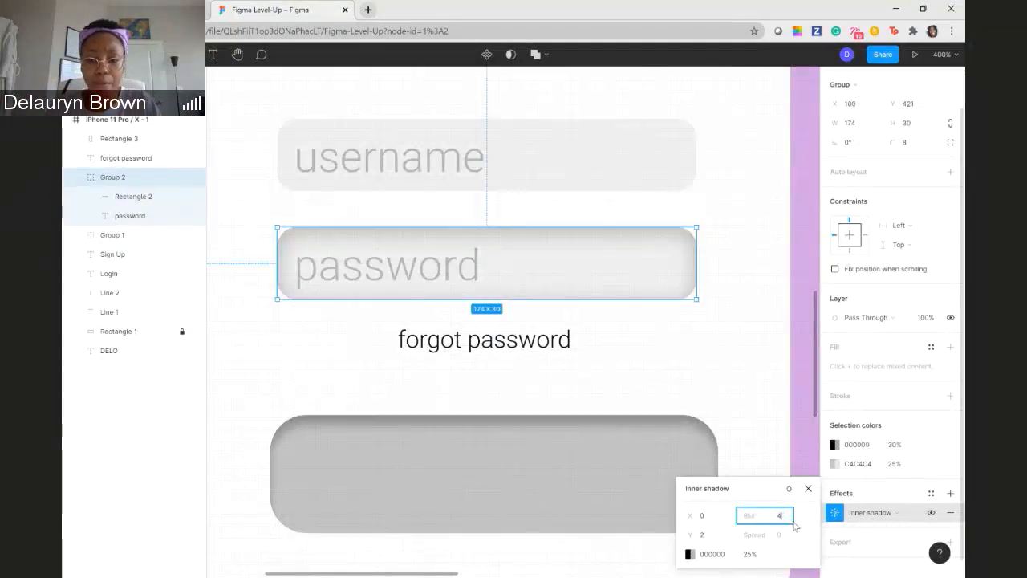
pyautogui.press('Return')
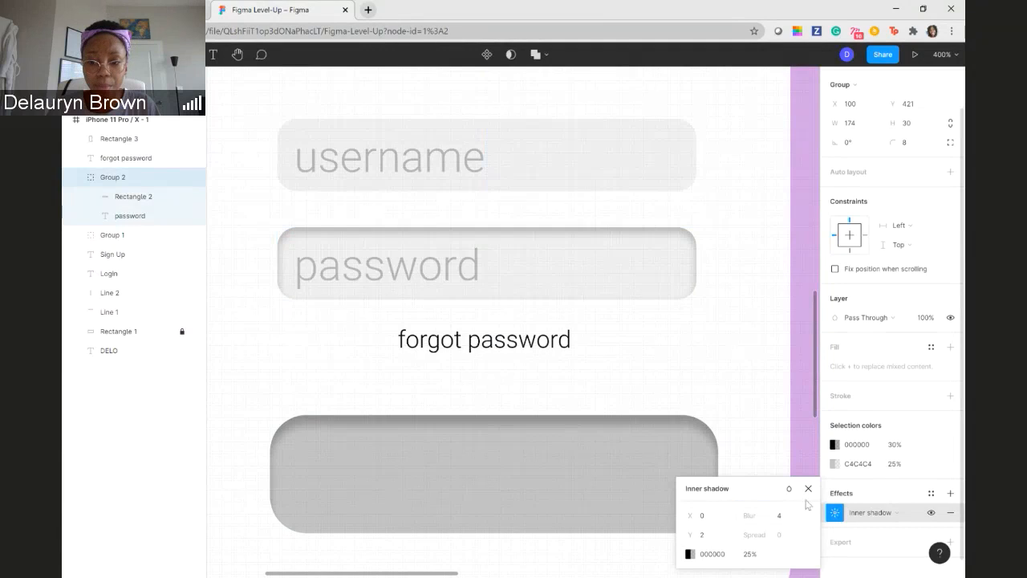
# - Try a blur of 2 on the password field's inner shadow and restore the blur to 4
pyautogui.click(782, 518)
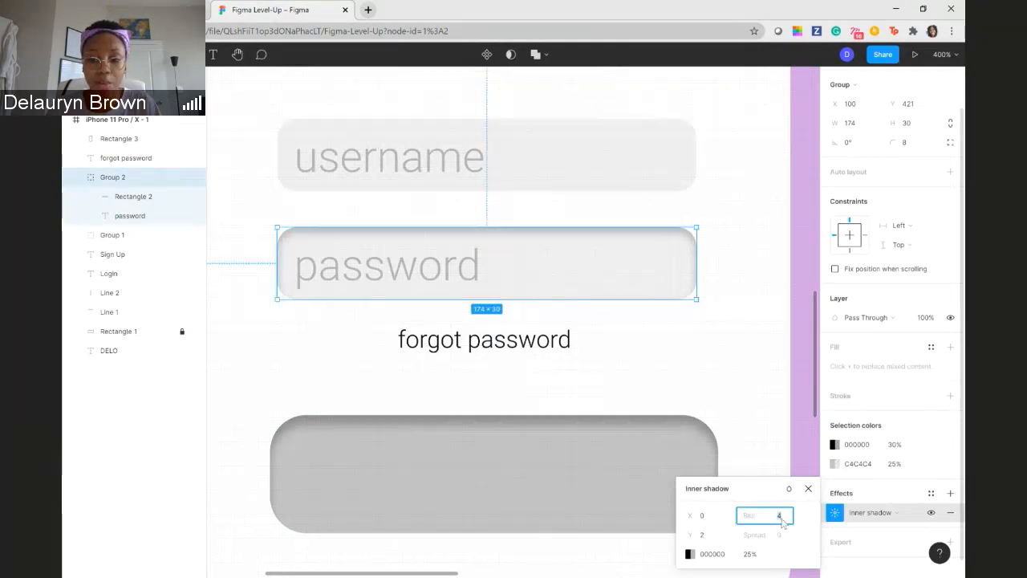
pyautogui.write('2')
pyautogui.press('Return')
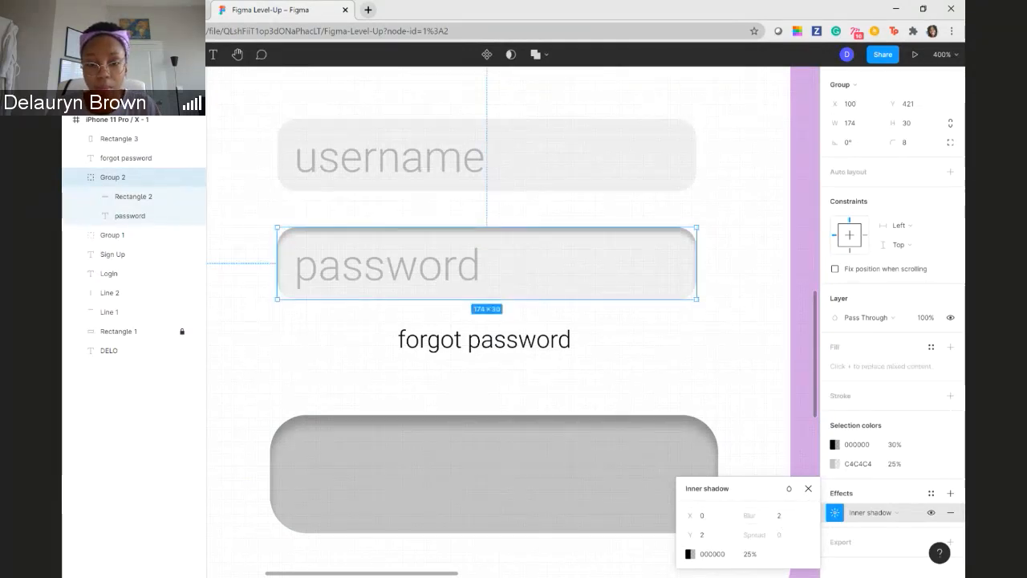
pyautogui.click(783, 517)
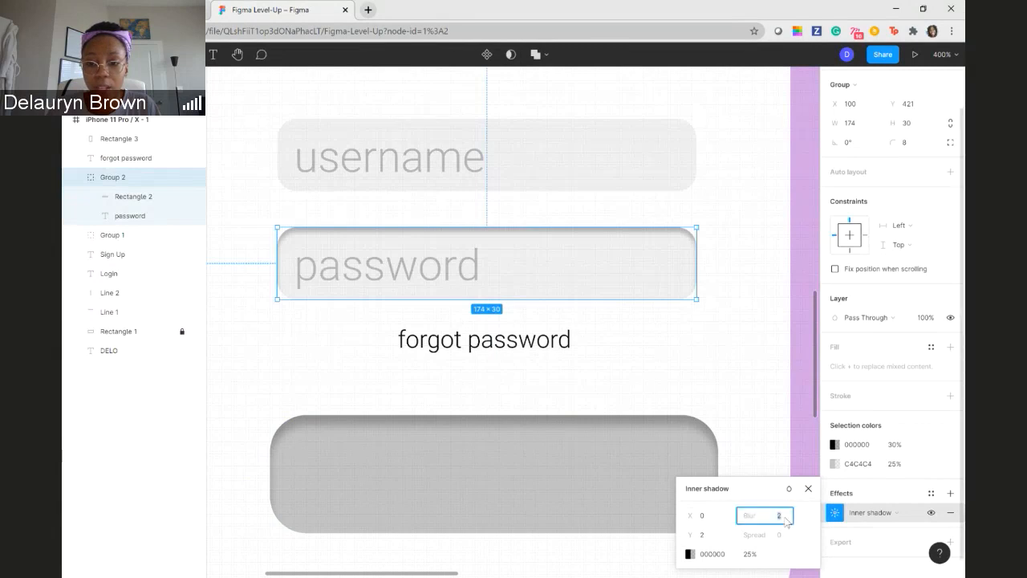
pyautogui.write('4')
pyautogui.press('Return')
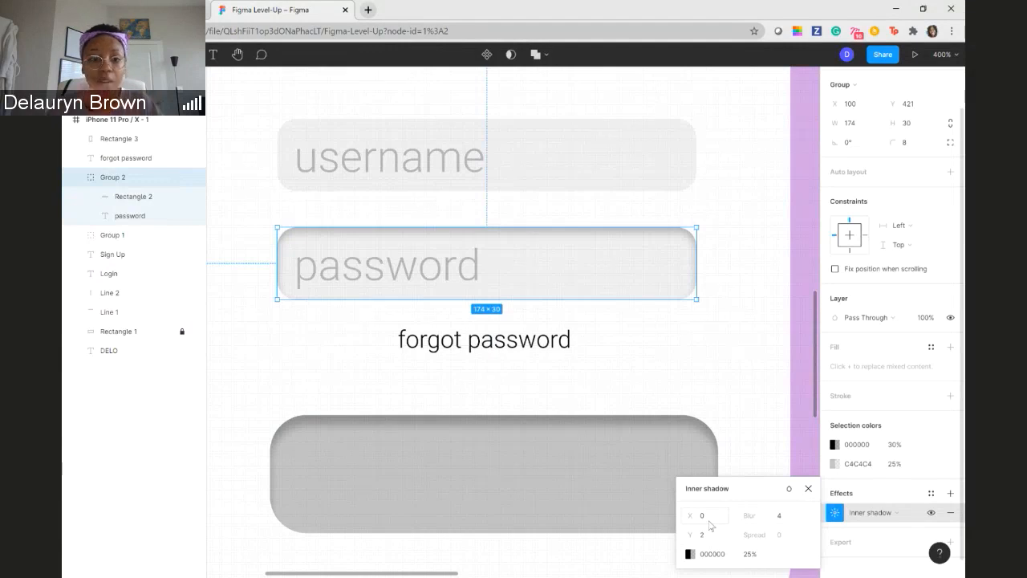
pyautogui.click(754, 455)
# - Add an effect to the username field group and change its type to inner shadow
pyautogui.click(649, 155)
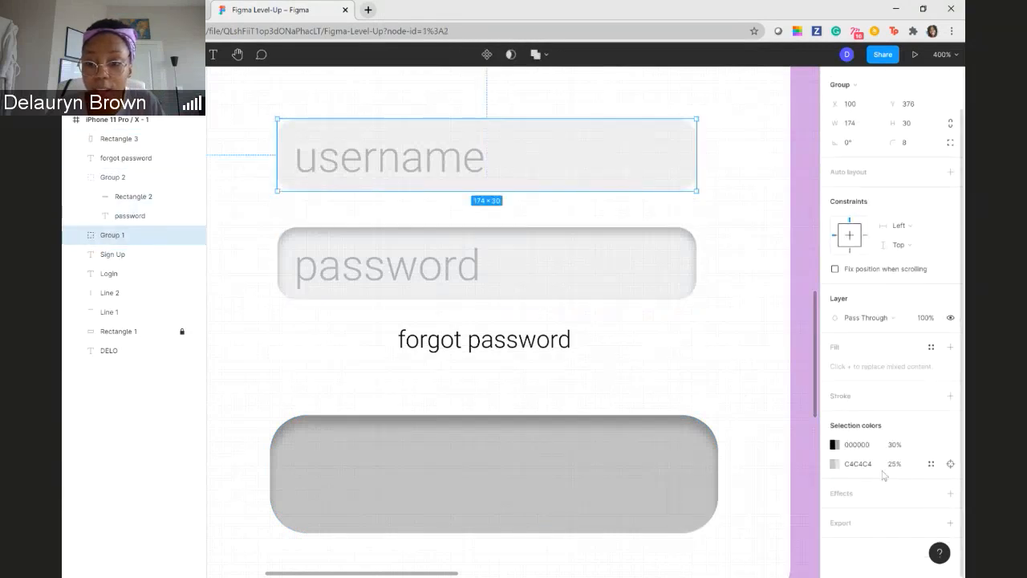
pyautogui.click(950, 494)
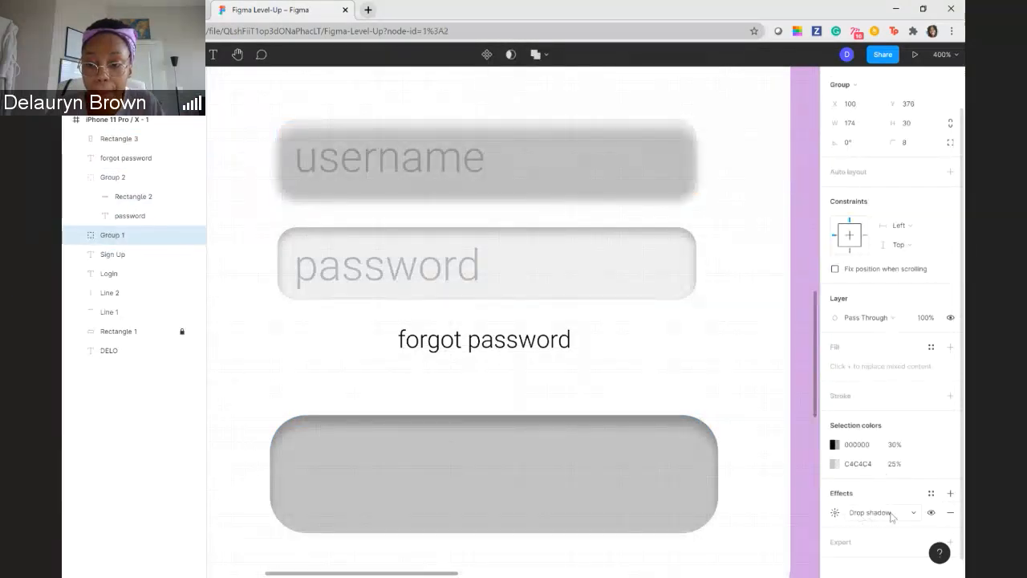
pyautogui.click(891, 514)
pyautogui.click(887, 503)
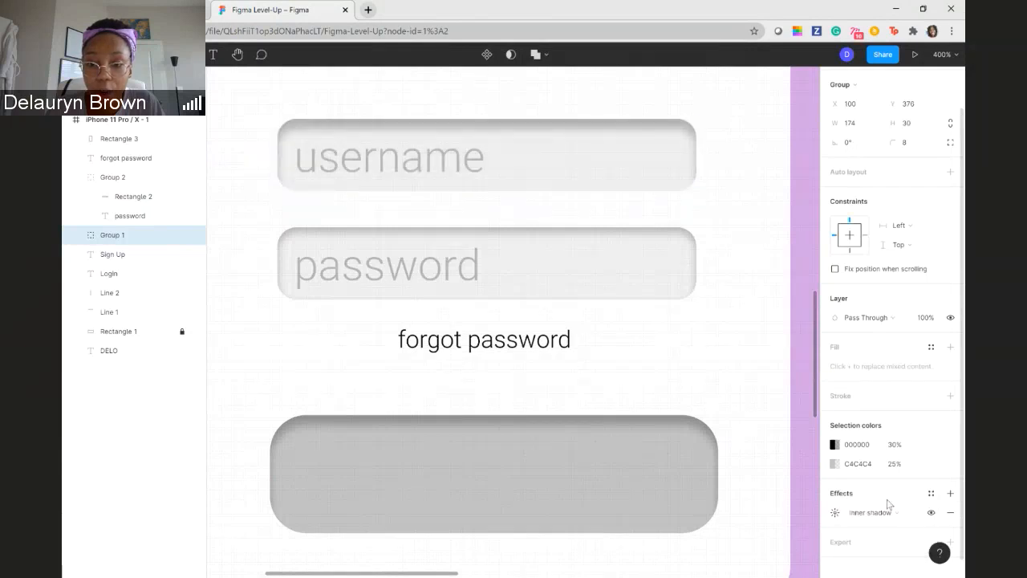
# - Set the Y offset of the username field's inner shadow to 2 and deselect the group
pyautogui.click(835, 513)
pyautogui.click(703, 535)
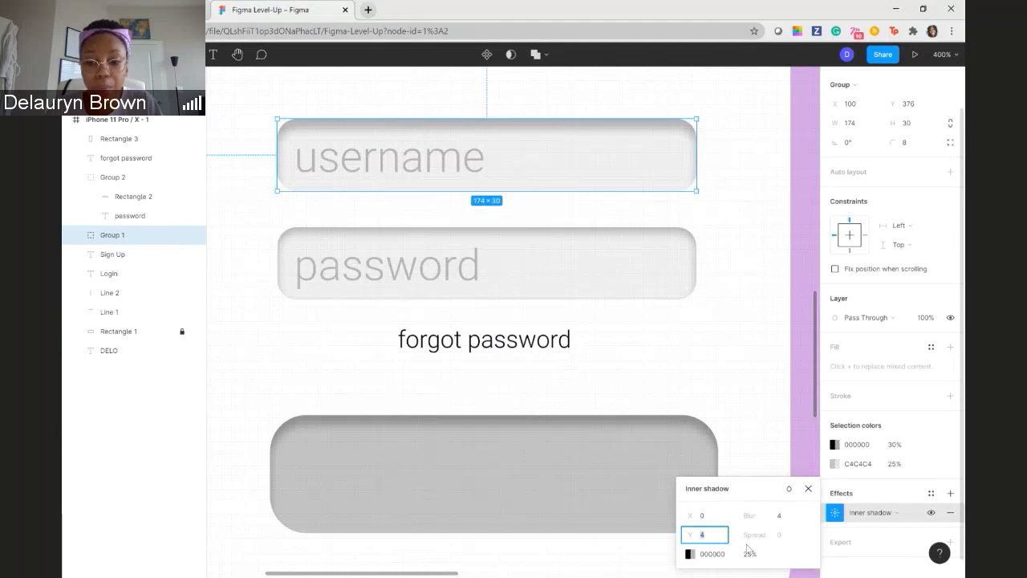
pyautogui.write('2')
pyautogui.press('Return')
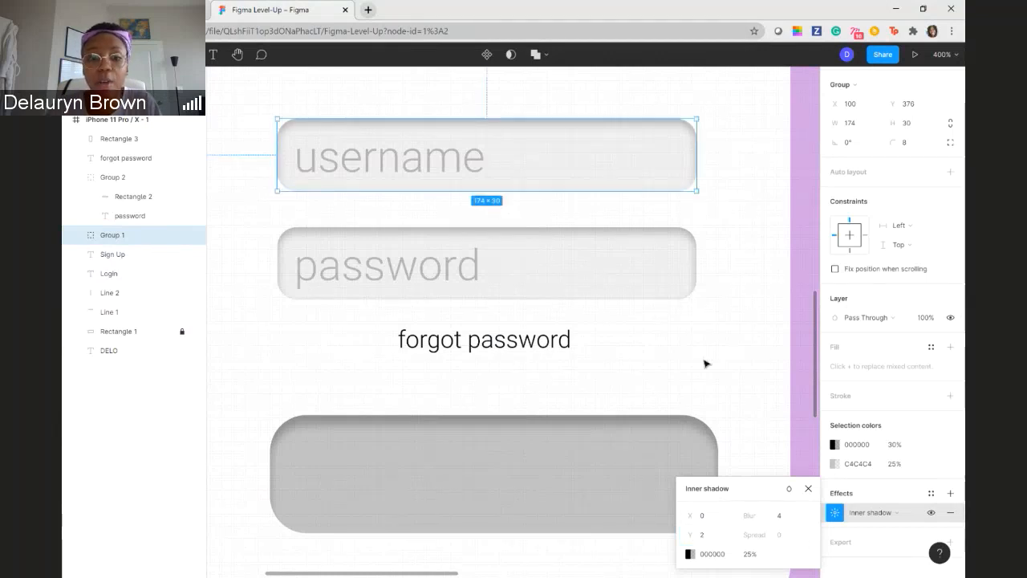
pyautogui.click(706, 362)
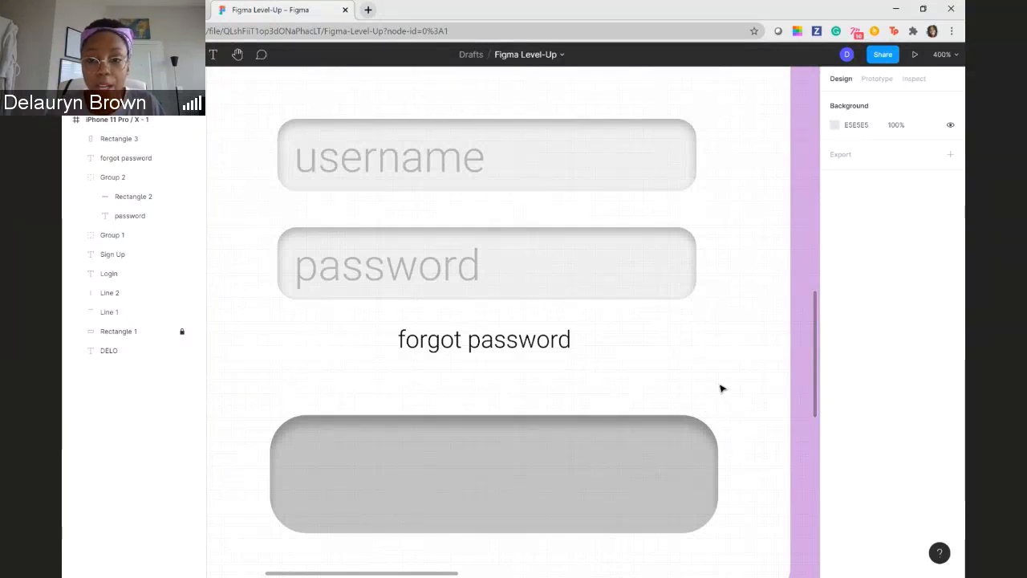
pyautogui.scroll(-1, 722, 387)
pyautogui.scroll(1, 722, 388)
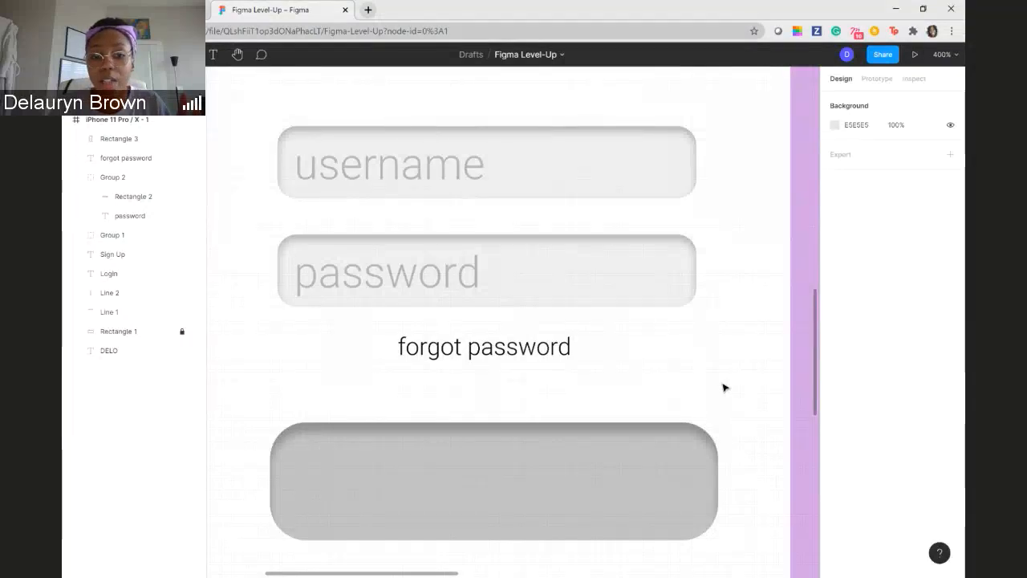
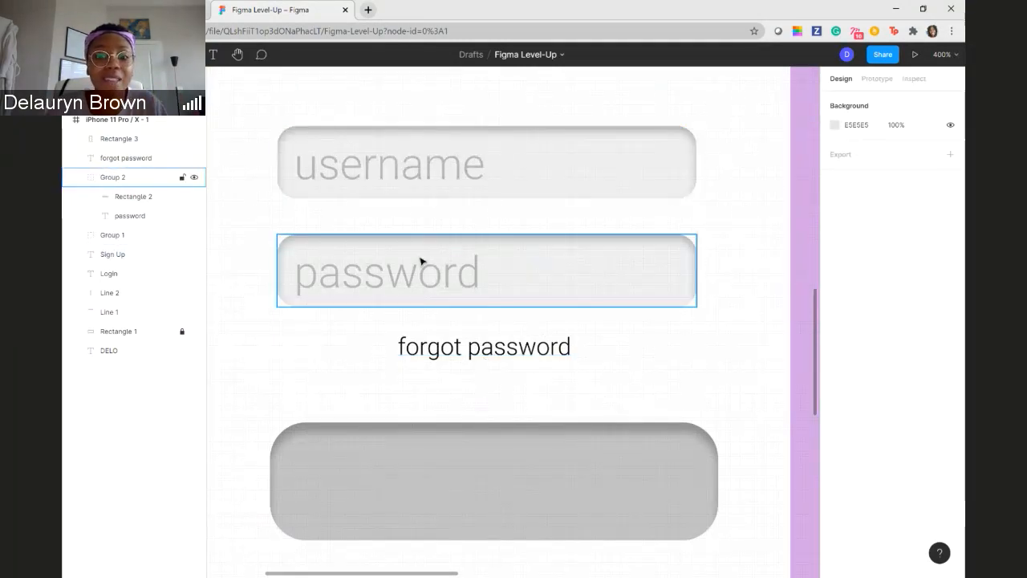
# - Change the effect on the rounded button rectangle below the forgot-password text to a drop shadow
pyautogui.click(560, 515)
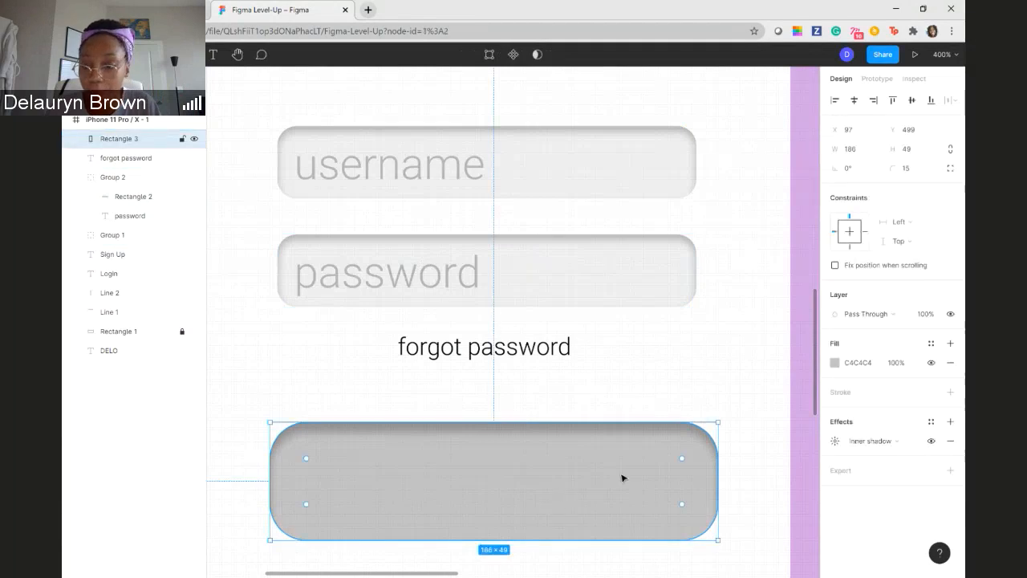
pyautogui.scroll(-5, 665, 392)
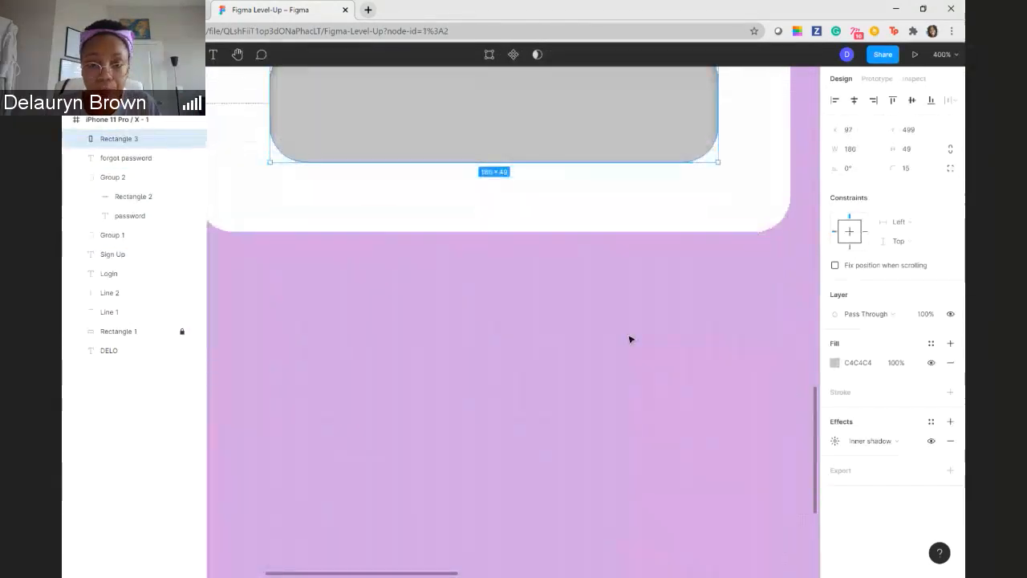
pyautogui.scroll(5, 631, 339)
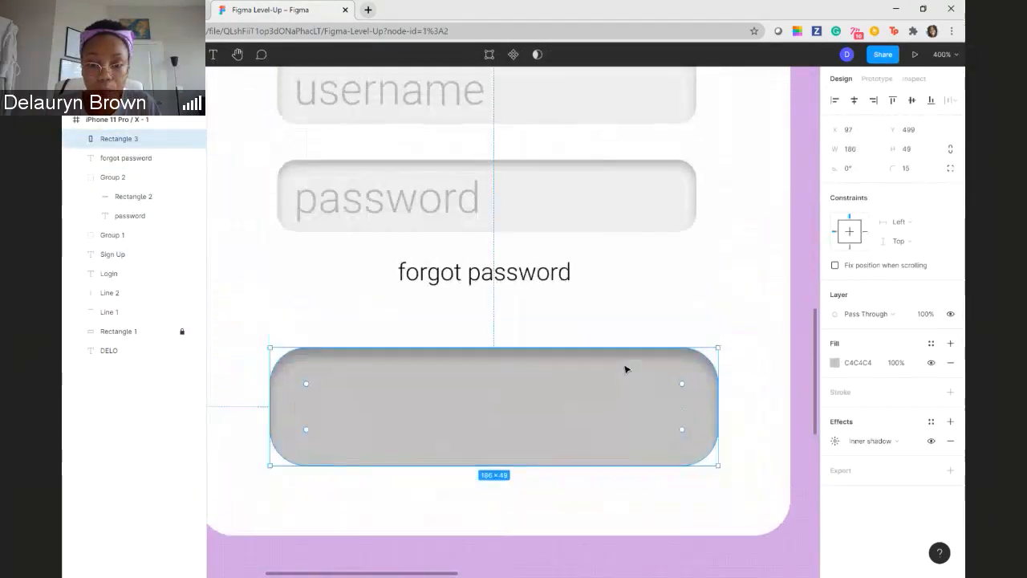
pyautogui.scroll(-1, 622, 367)
pyautogui.scroll(-3, 697, 349)
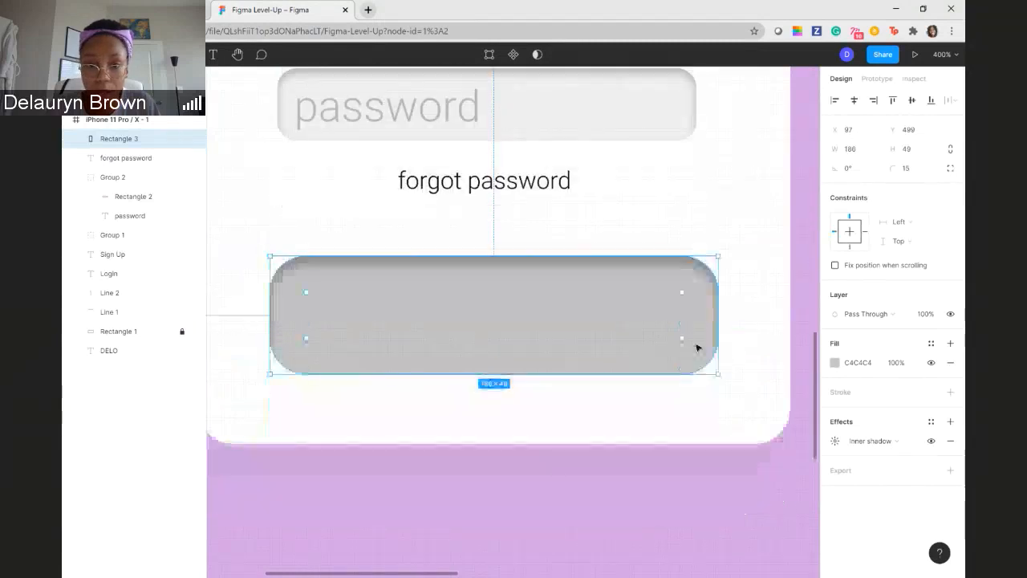
pyautogui.scroll(-2, 697, 348)
pyautogui.click(905, 441)
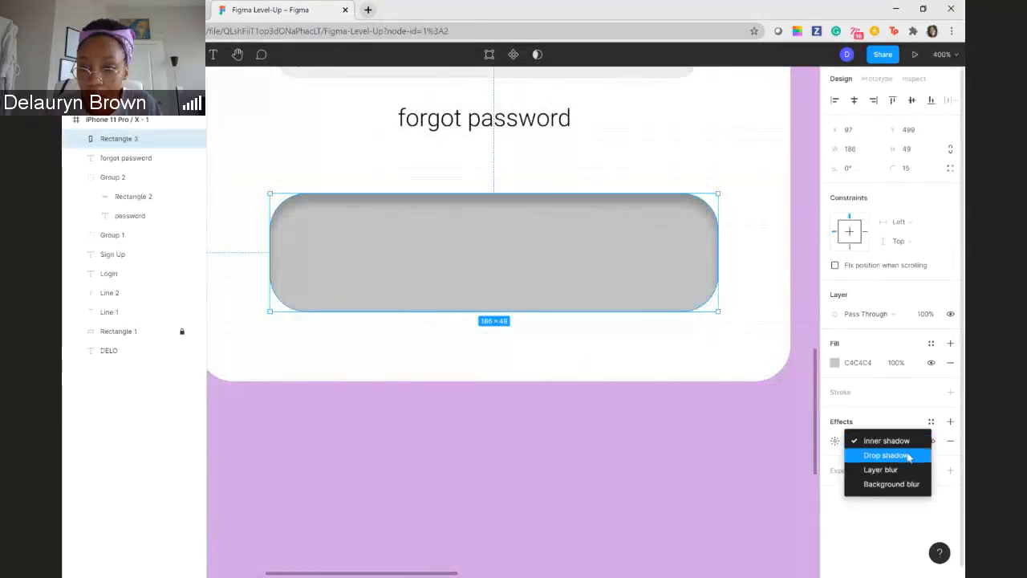
pyautogui.click(908, 455)
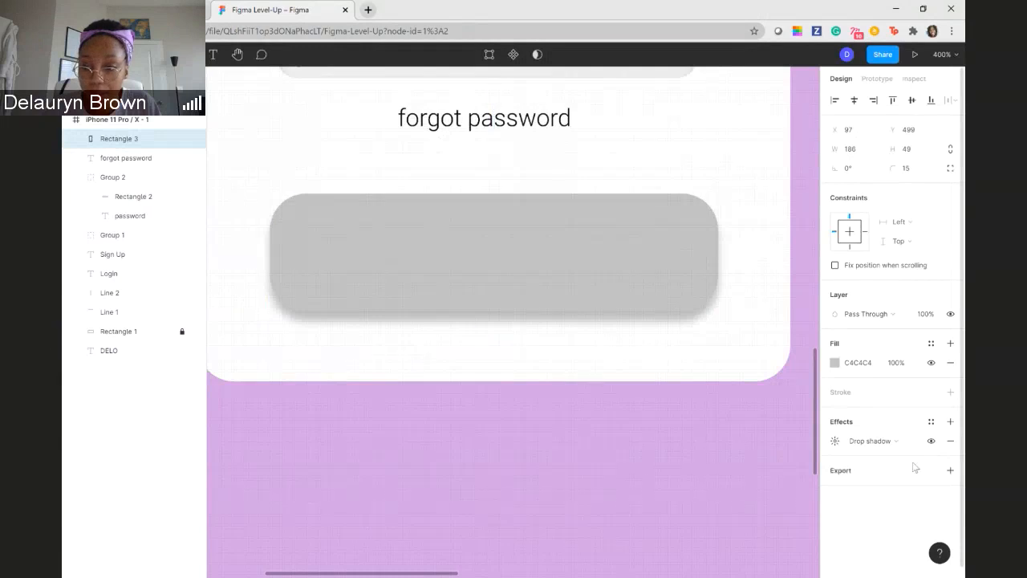
# - Set the blur of the button rectangle's drop shadow to 2 and deselect the rectangle
pyautogui.click(900, 447)
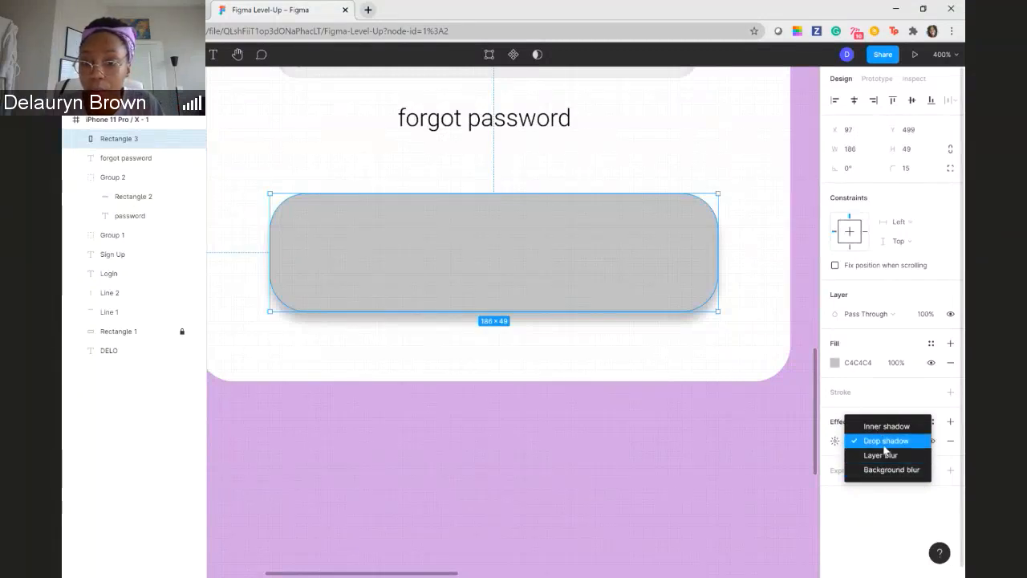
pyautogui.click(826, 478)
pyautogui.click(834, 440)
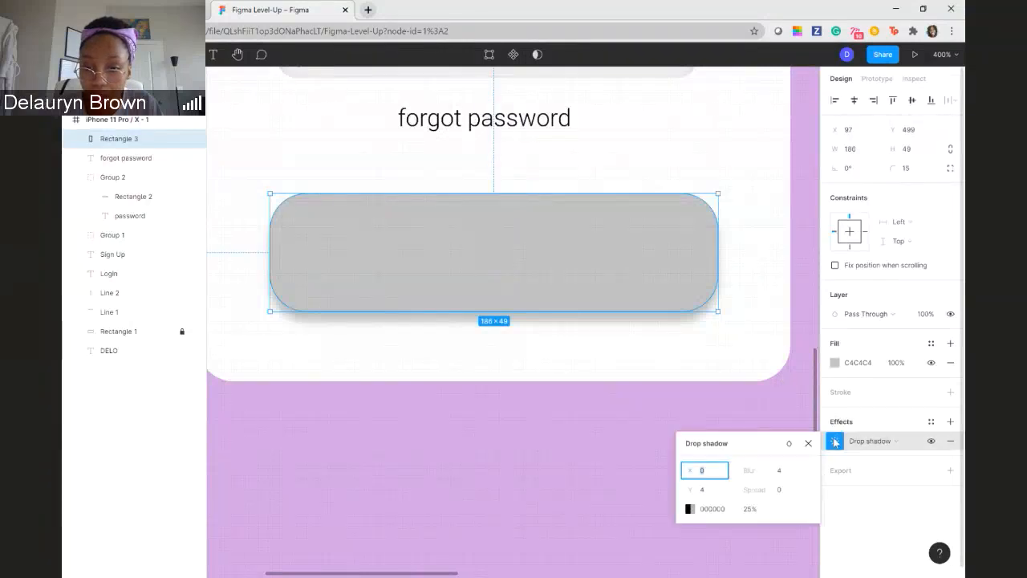
pyautogui.click(782, 472)
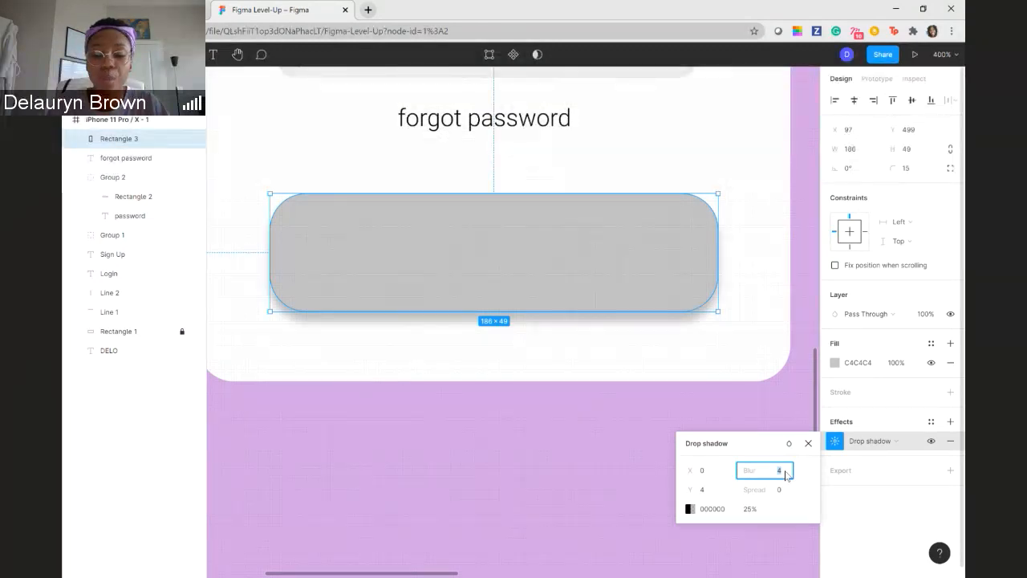
pyautogui.write('2')
pyautogui.press('Return')
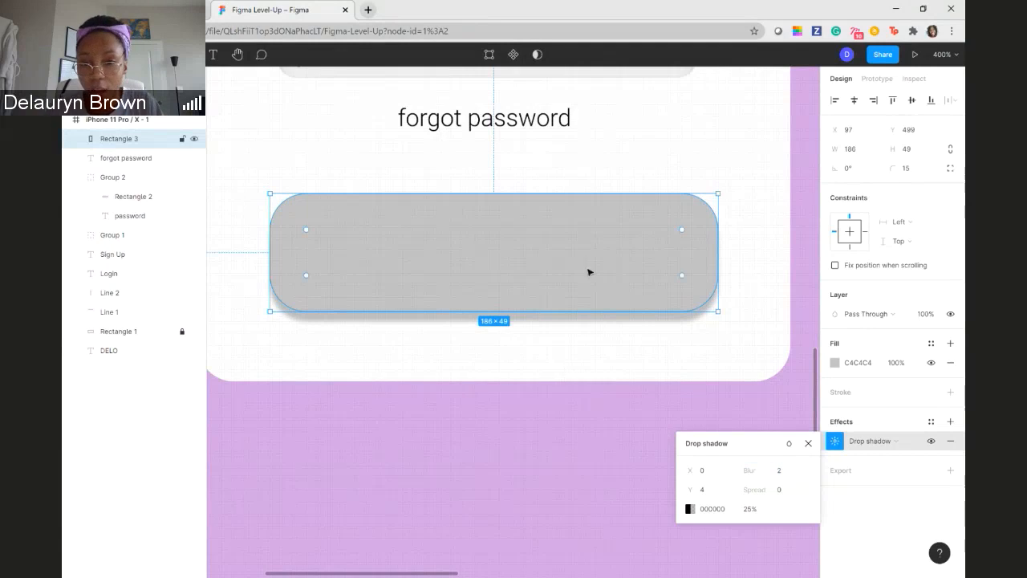
pyautogui.click(834, 366)
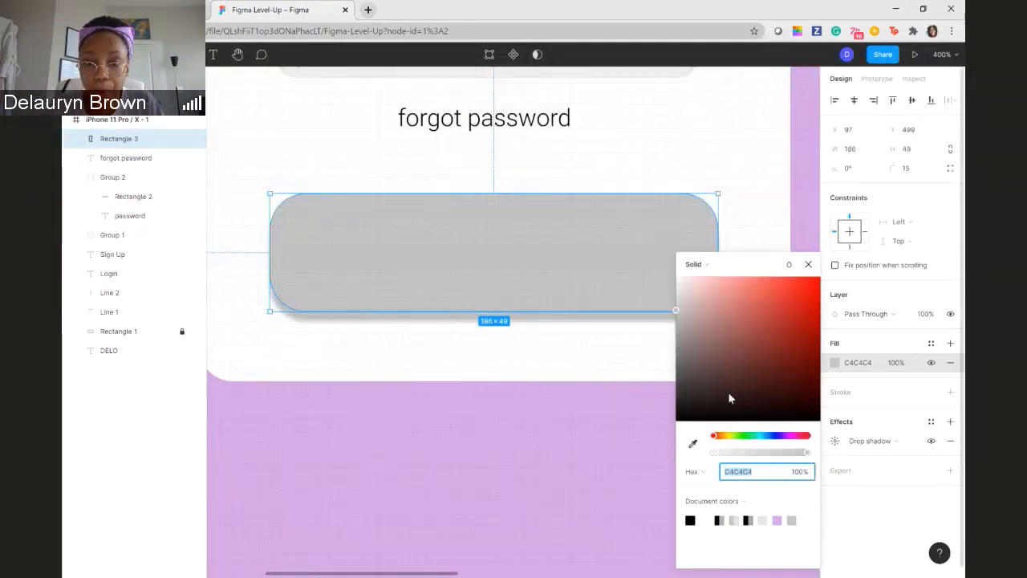
pyautogui.click(556, 454)
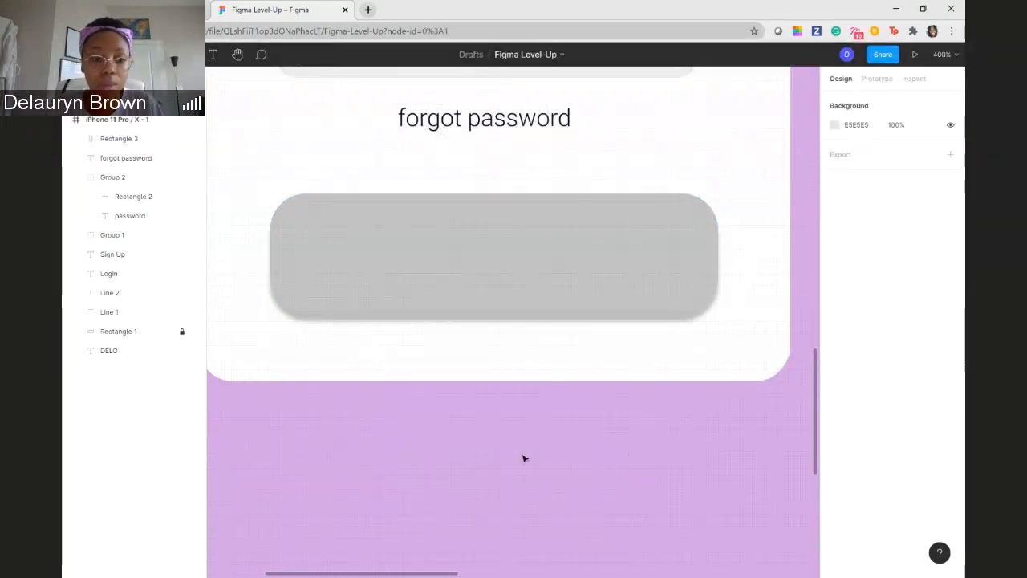
# - Copy the fill color D6A6E7 from the first iPhone frame
pyautogui.hotkey('shift', '0')
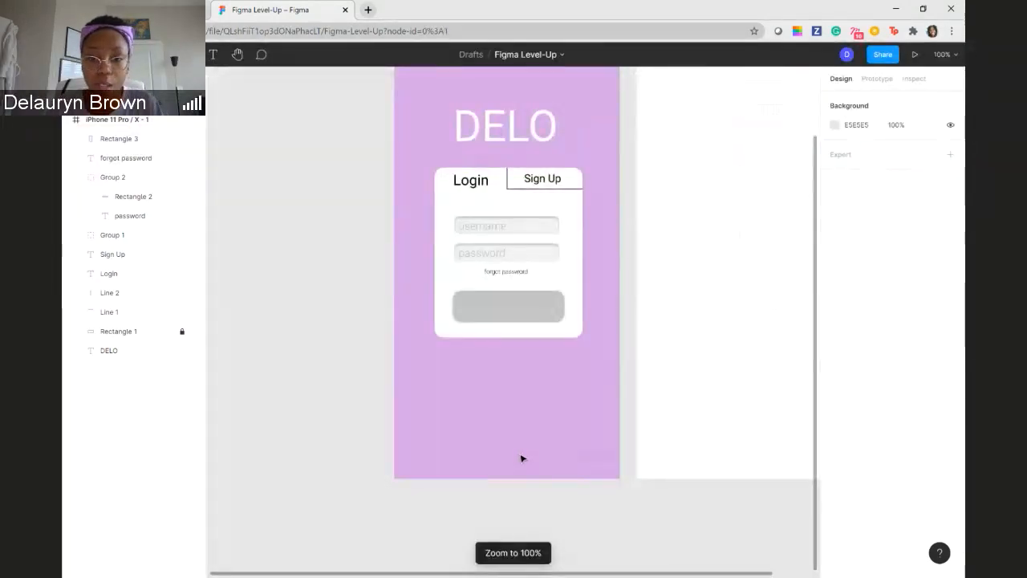
pyautogui.scroll(2, 552, 364)
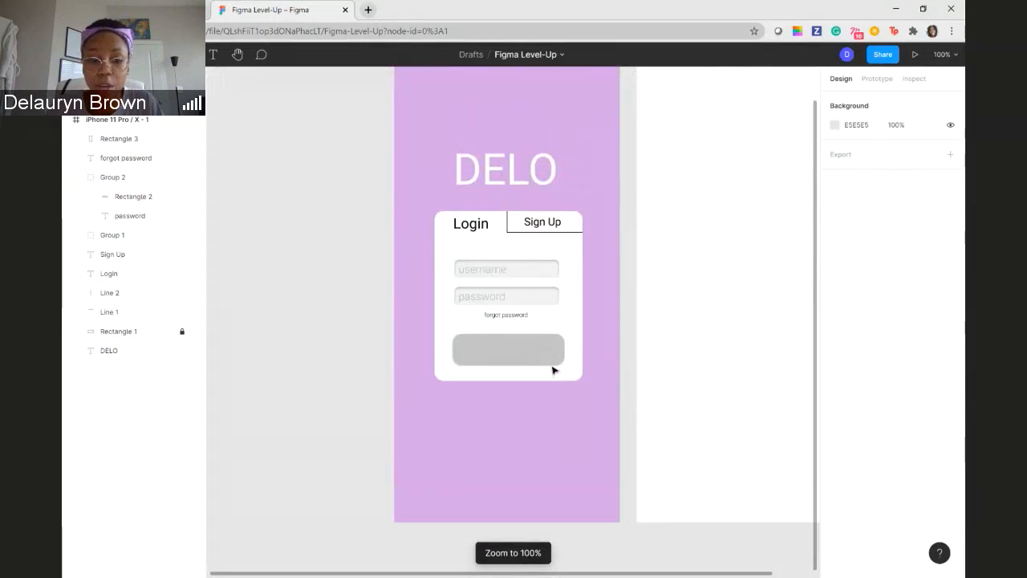
pyautogui.click(550, 367)
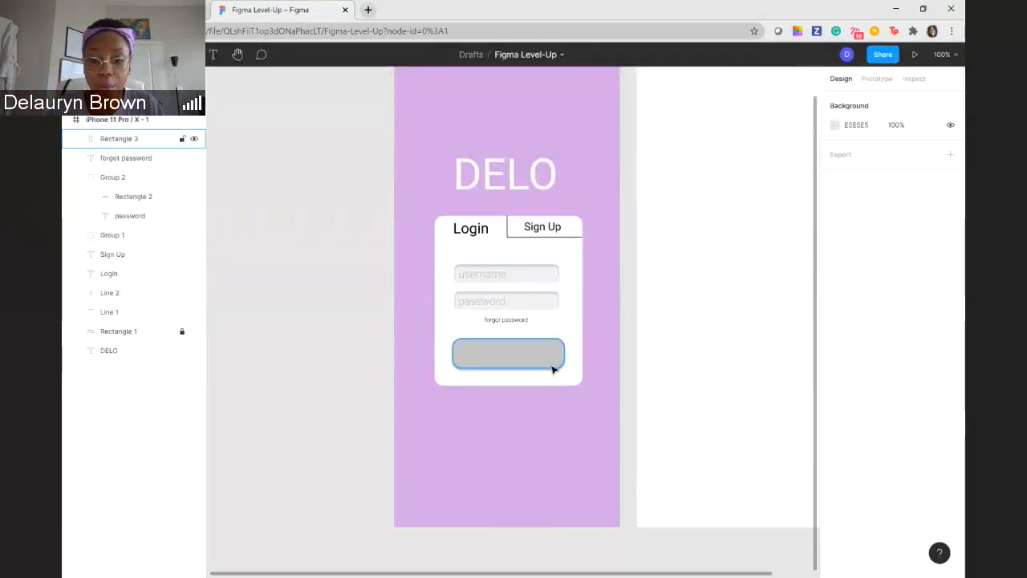
pyautogui.scroll(1, 739, 342)
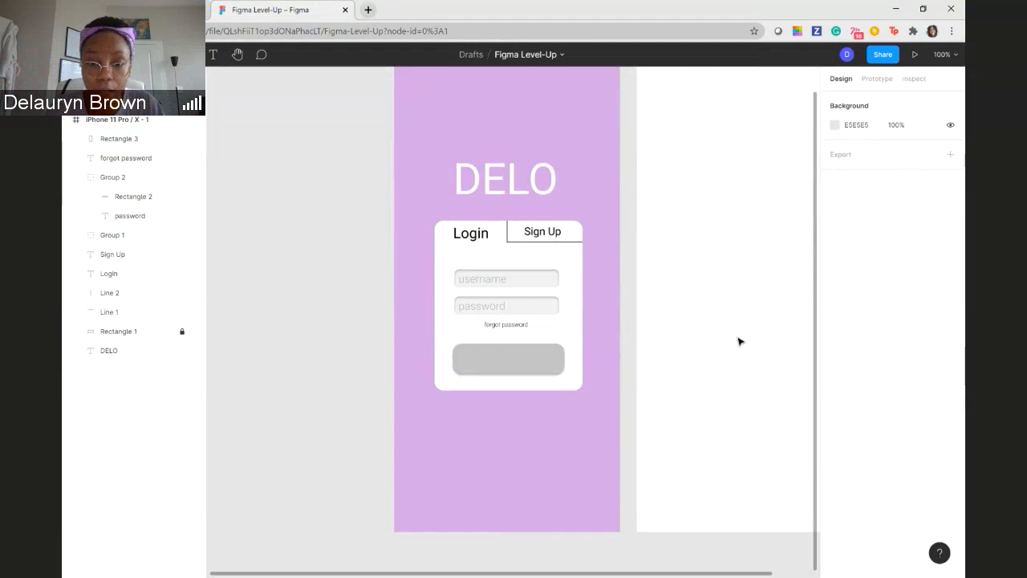
pyautogui.scroll(2, 740, 342)
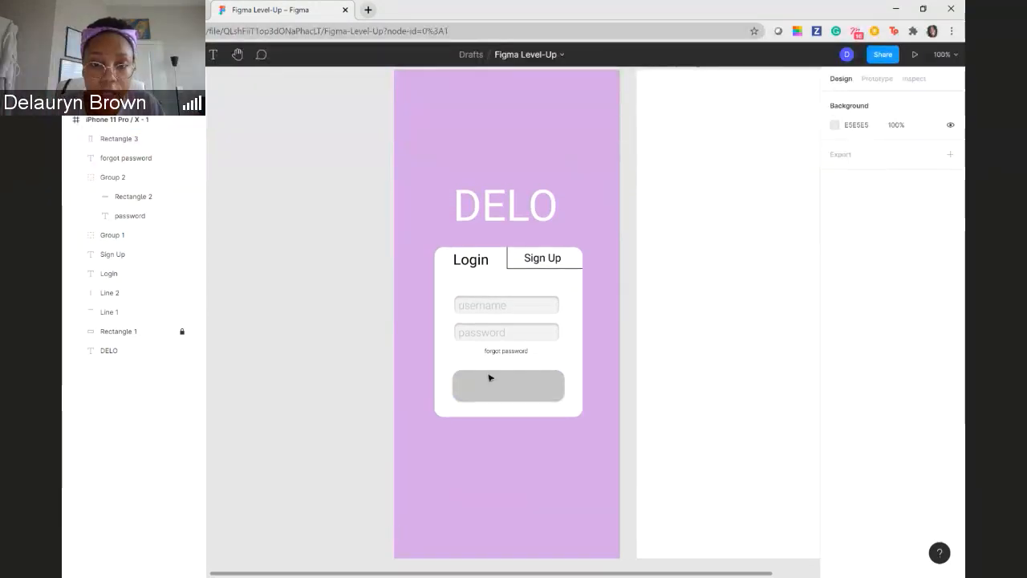
pyautogui.scroll(1, 486, 369)
pyautogui.scroll(10, 486, 358)
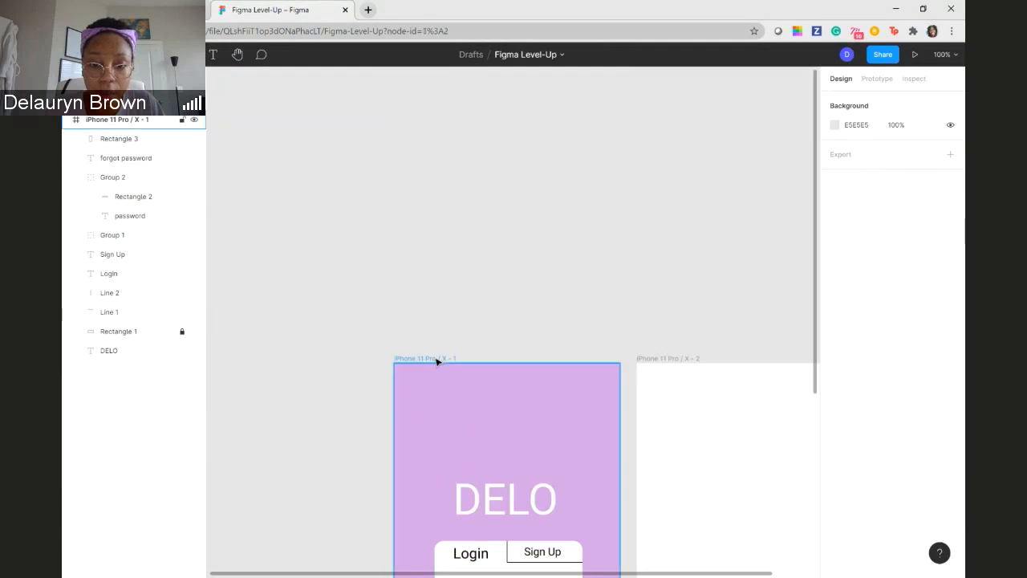
pyautogui.click(437, 361)
pyautogui.click(856, 365)
pyautogui.hotkey('ctrl', 'c')
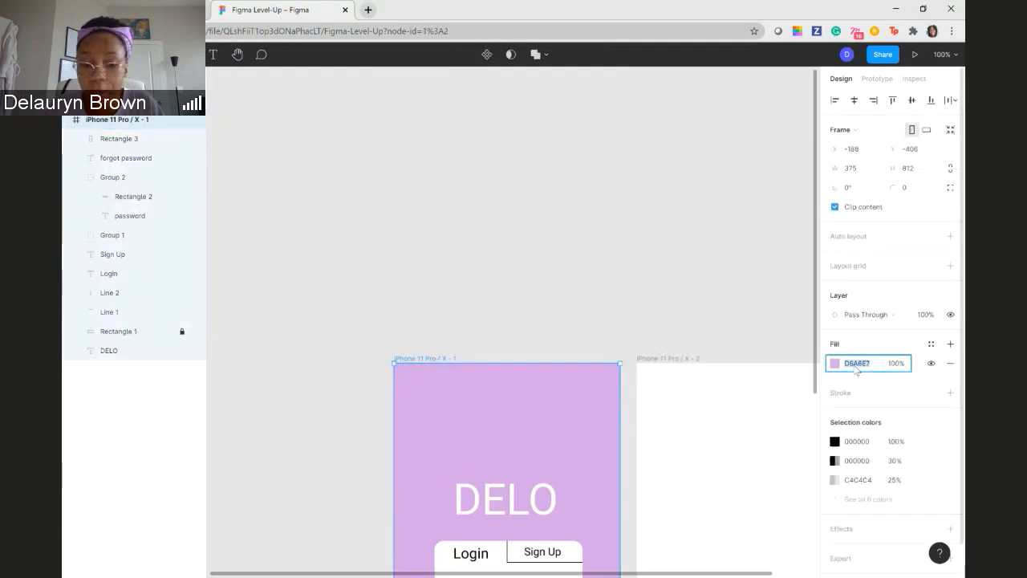
# - Paste D6A6E7 as the button rectangle's fill and darken that purple to A57EB2
pyautogui.scroll(-5, 582, 386)
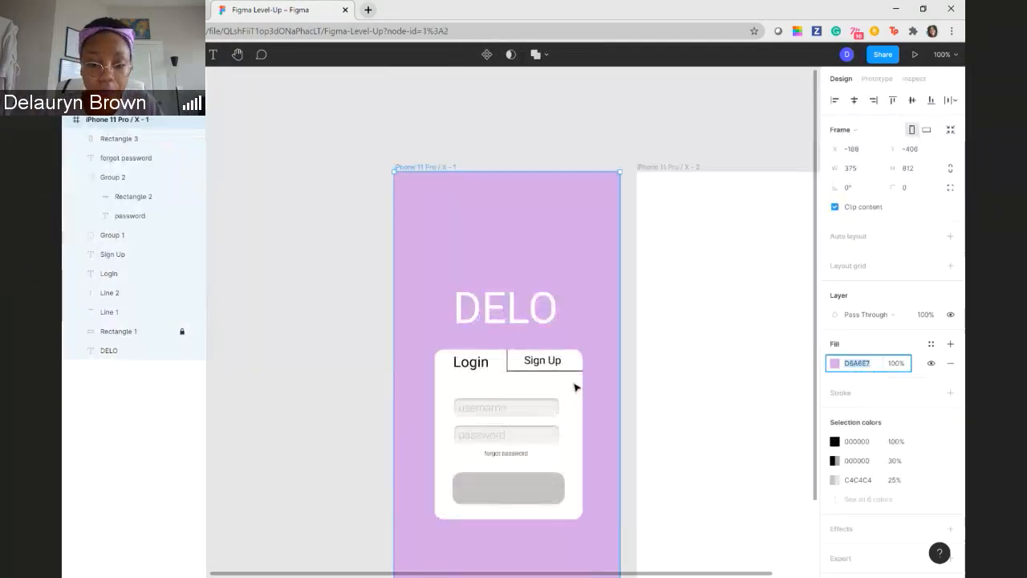
pyautogui.click(523, 487)
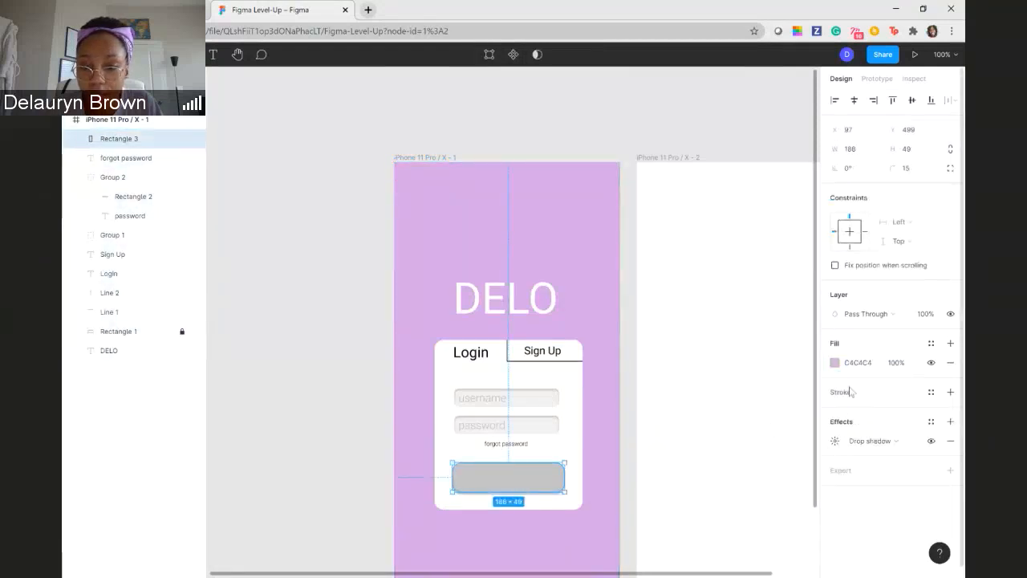
pyautogui.click(857, 365)
pyautogui.hotkey('ctrl', 'v')
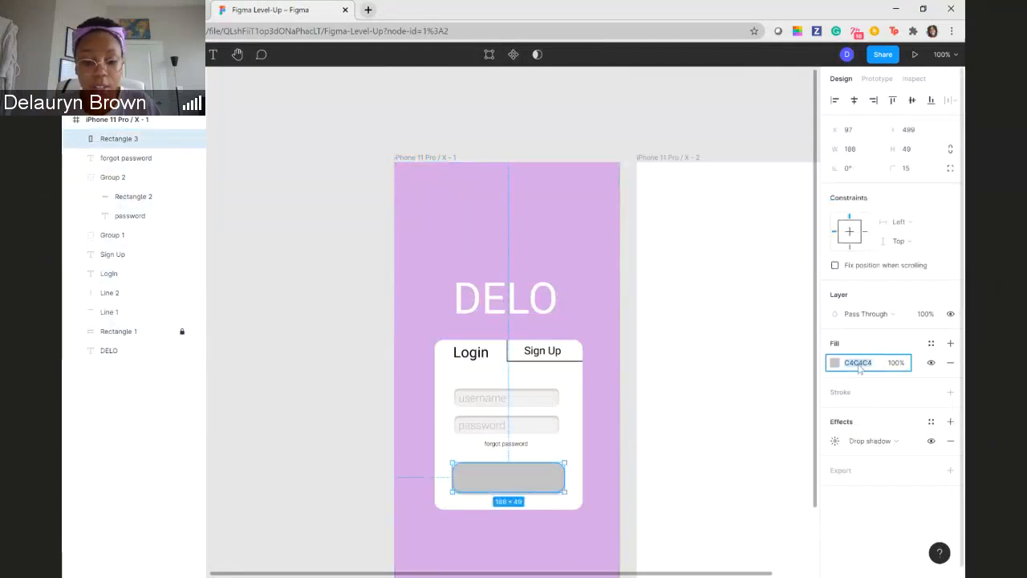
pyautogui.press('Return')
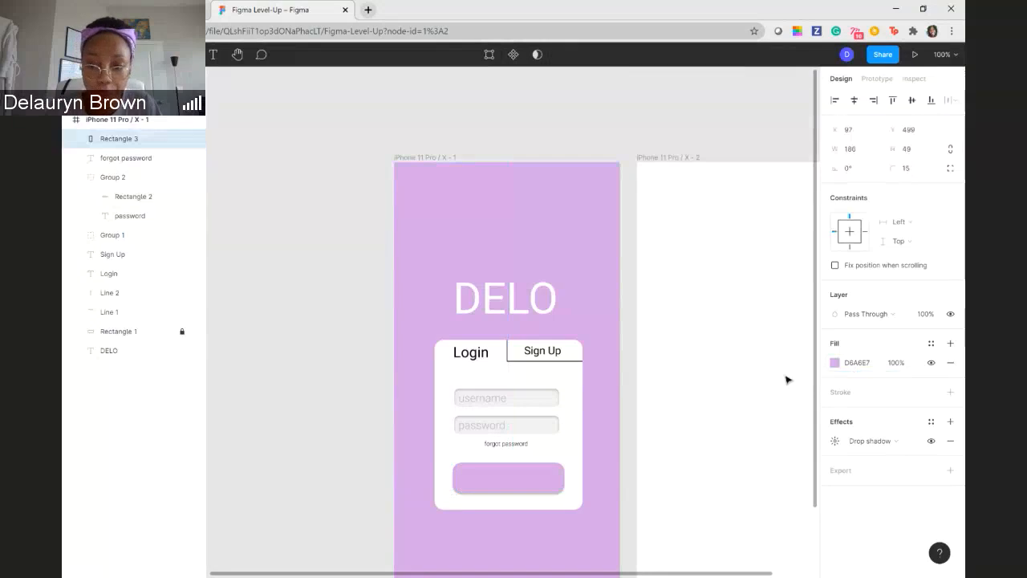
pyautogui.click(835, 363)
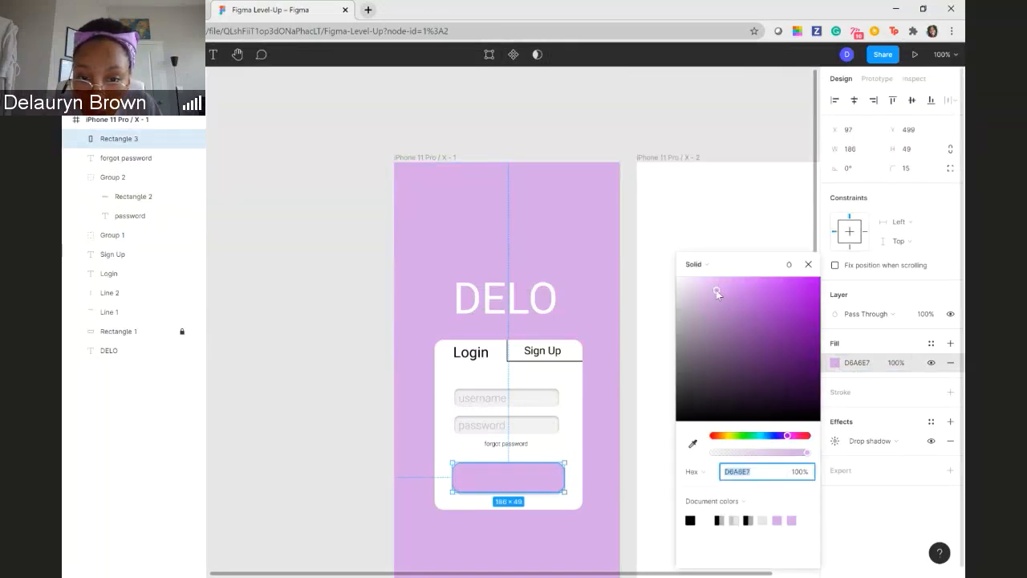
pyautogui.moveTo(716, 289); pyautogui.dragTo(718, 322)
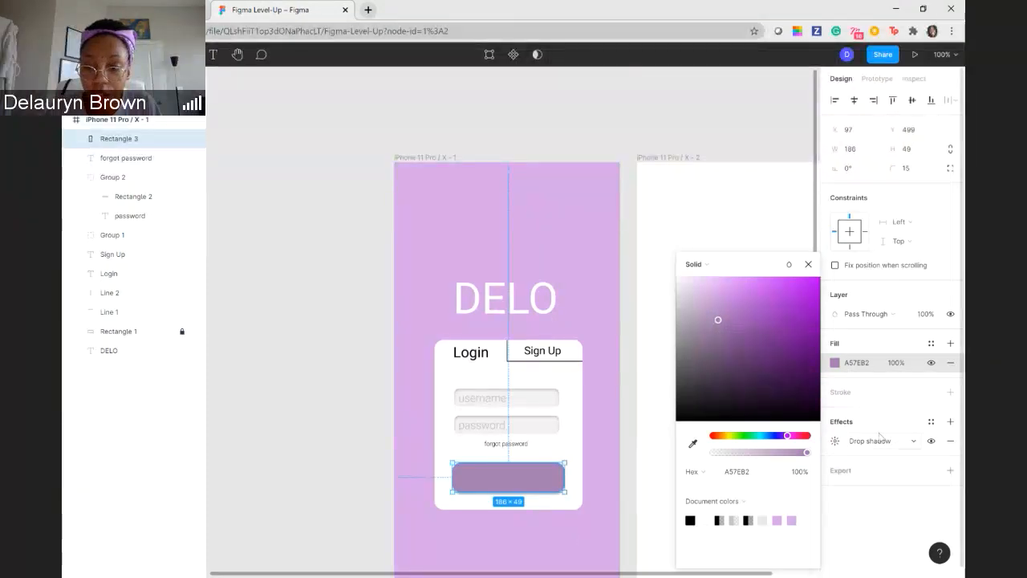
# - Try recoloring the button's drop shadow to red DD1E1E and orange DD7A1E
pyautogui.click(834, 440)
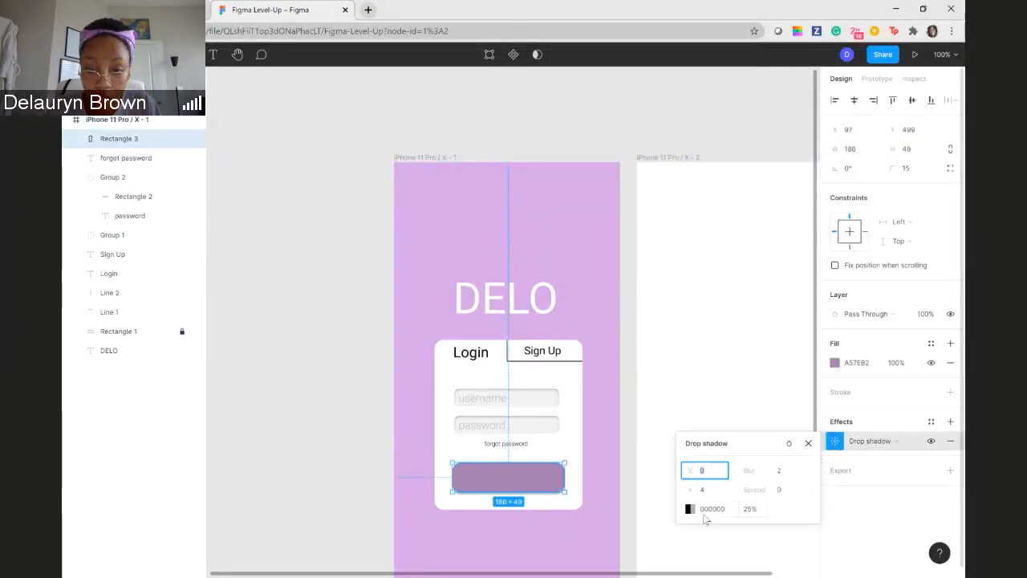
pyautogui.click(689, 508)
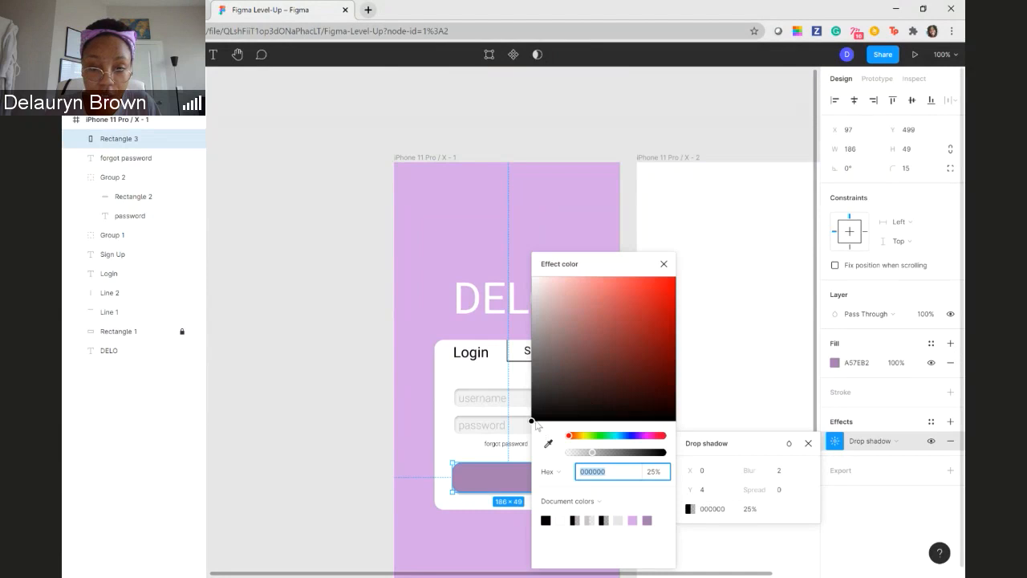
pyautogui.moveTo(533, 421); pyautogui.dragTo(655, 296)
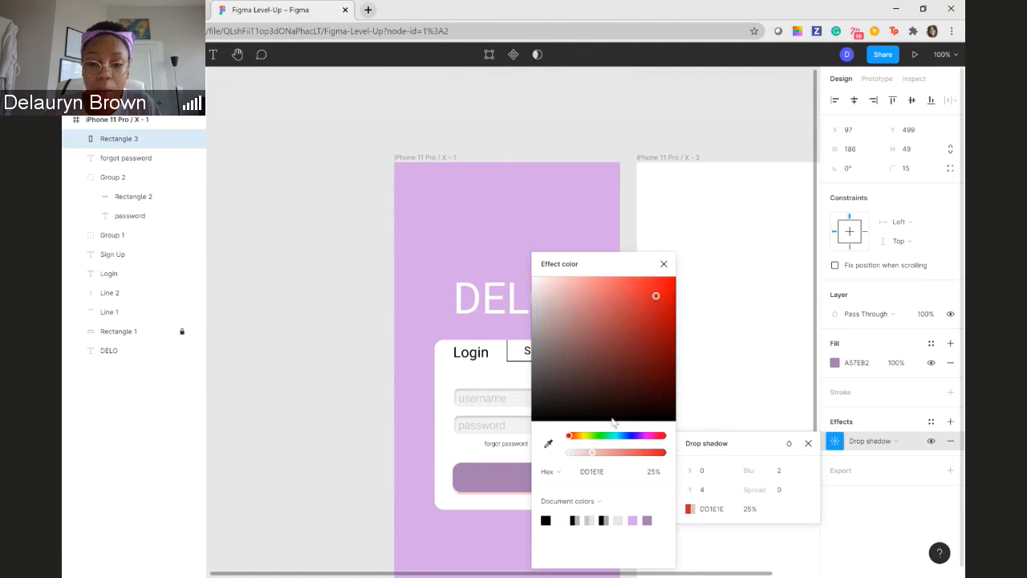
pyautogui.moveTo(570, 437)
pyautogui.mouseDown()
pyautogui.moveTo(587, 444)
pyautogui.moveTo(578, 444)
pyautogui.mouseUp()
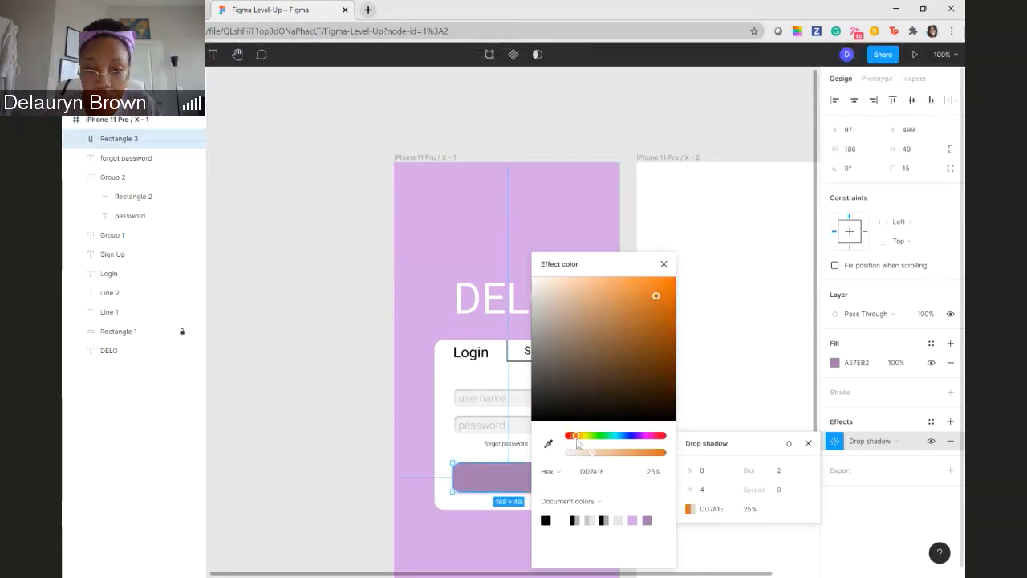
pyautogui.click(358, 345)
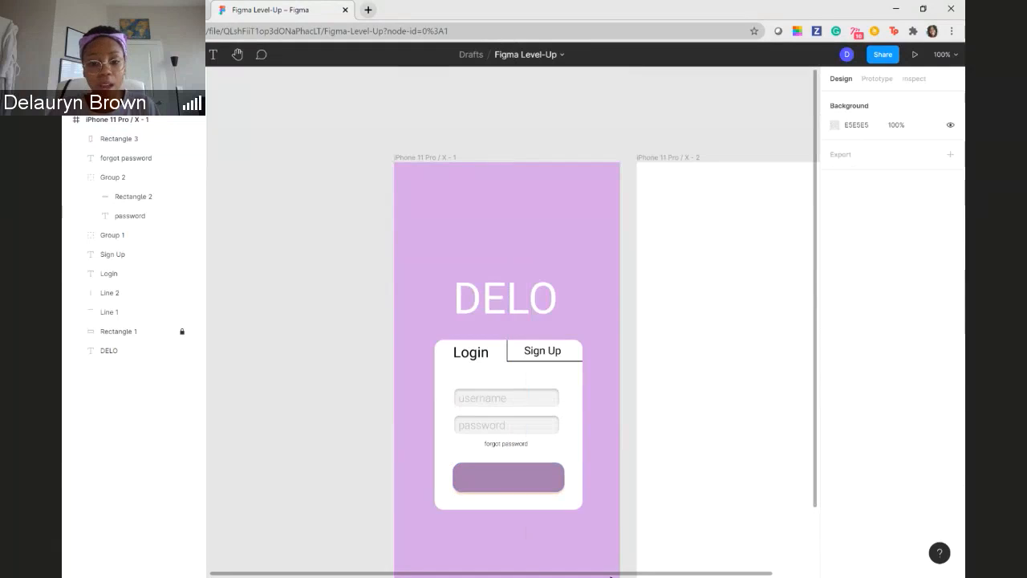
pyautogui.click(530, 483)
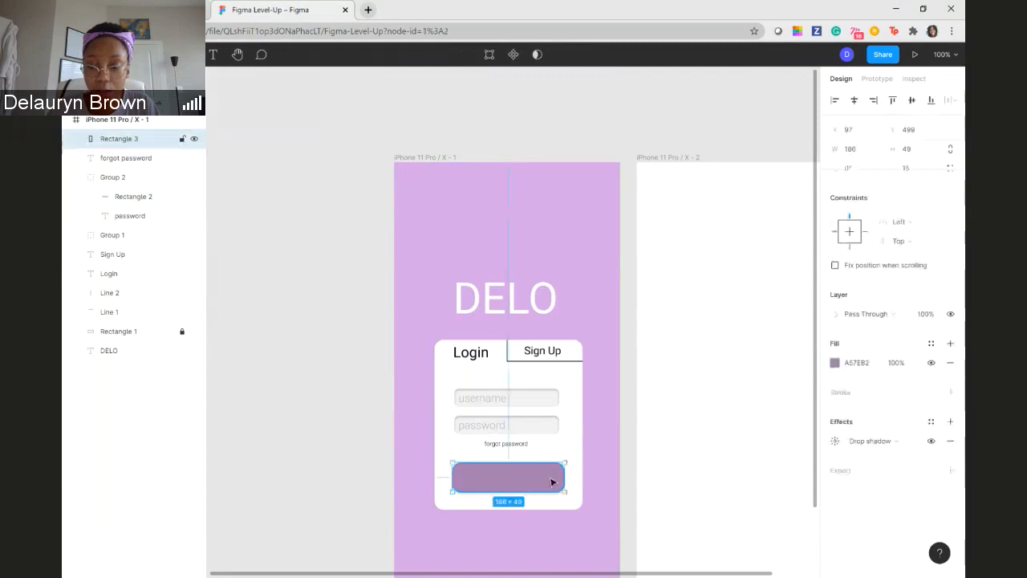
pyautogui.click(834, 440)
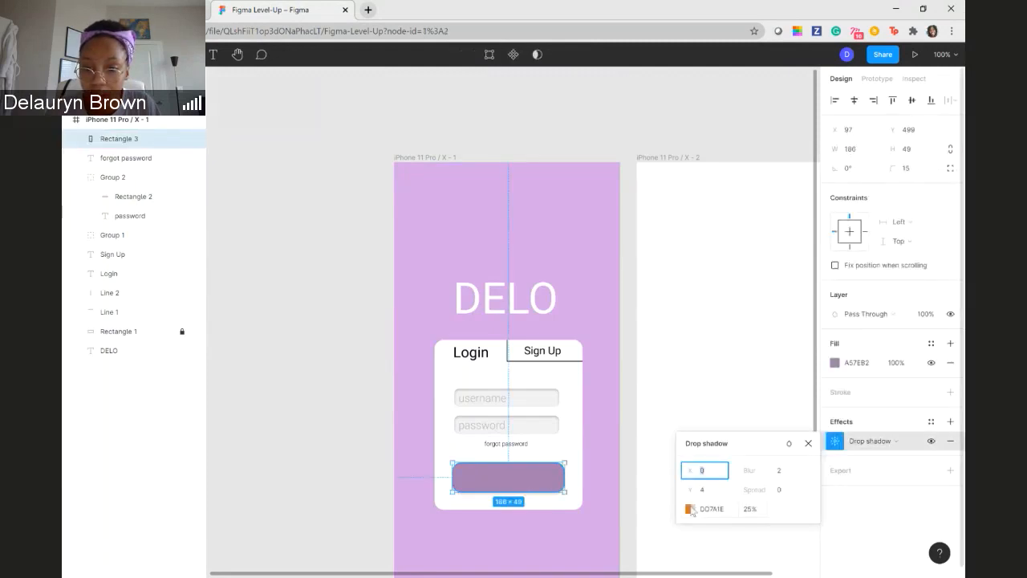
pyautogui.click(688, 509)
pyautogui.click(679, 102)
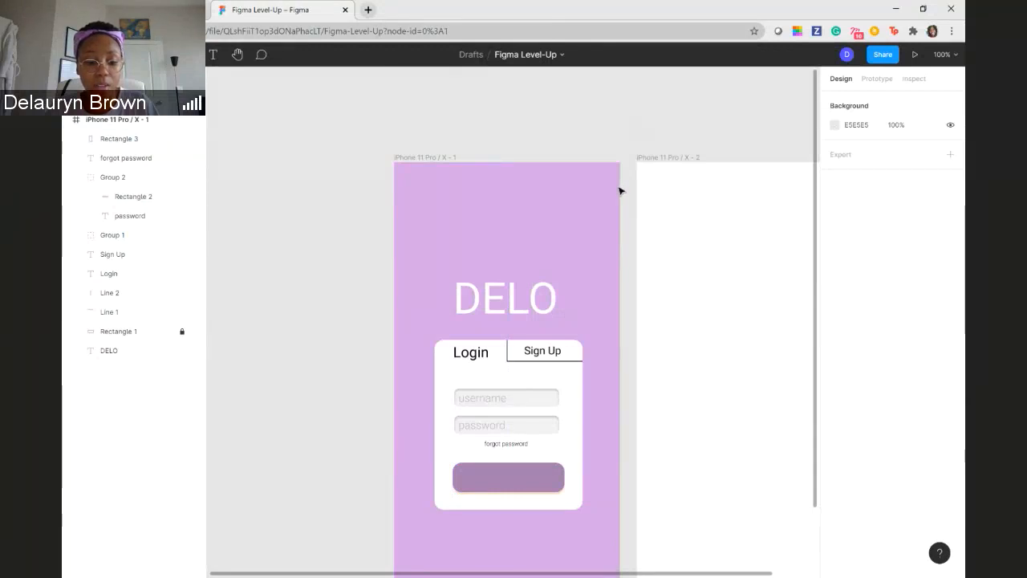
# - Undo the color changes to the button's drop shadow and deselect the button
pyautogui.hotkey('ctrl', 'z')
pyautogui.hotkey('ctrl', 'z')
pyautogui.hotkey('ctrl', 'z')
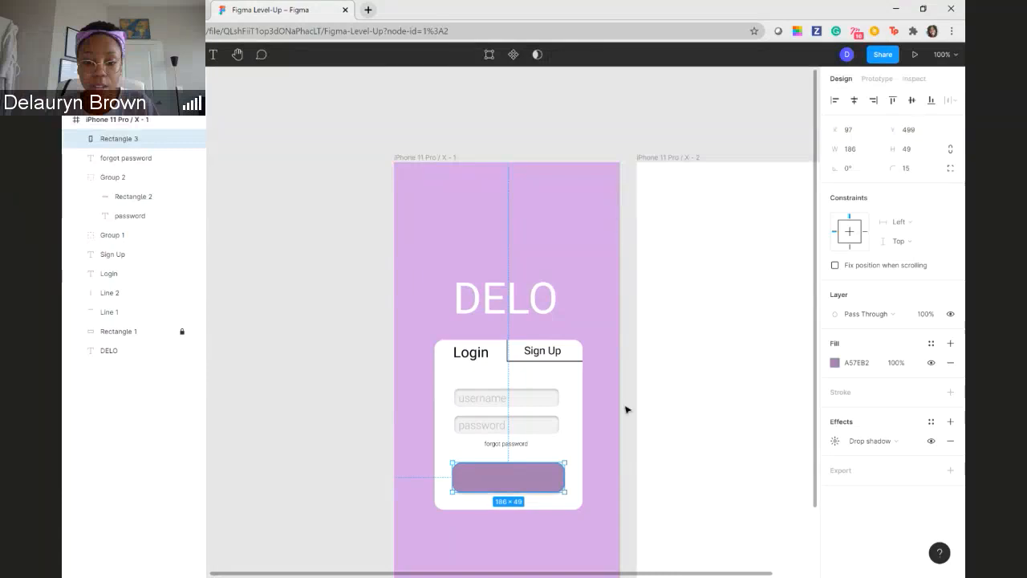
pyautogui.click(619, 503)
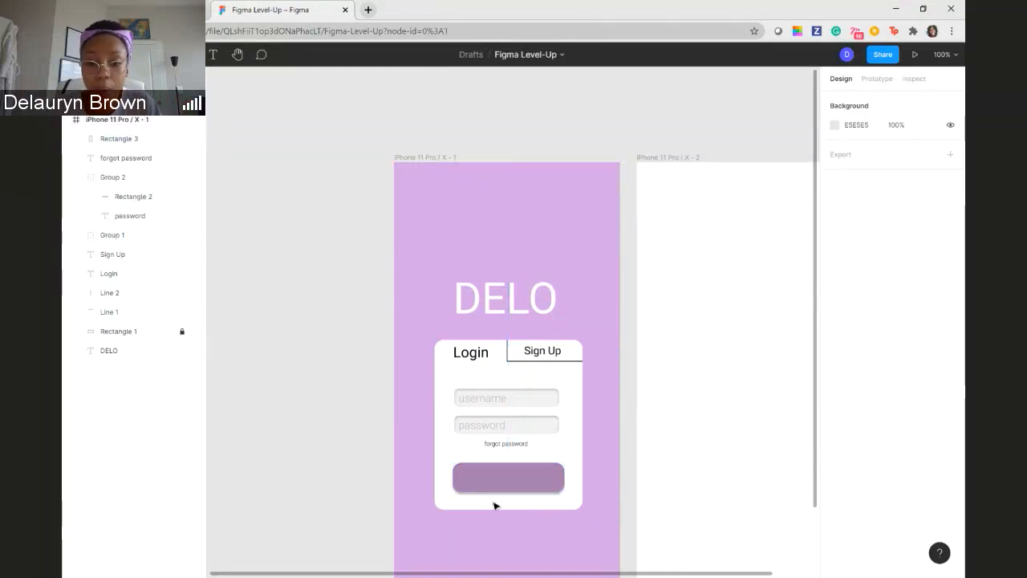
# - Add the text LOG IN and centre it on the purple button rectangle
pyautogui.click(507, 481)
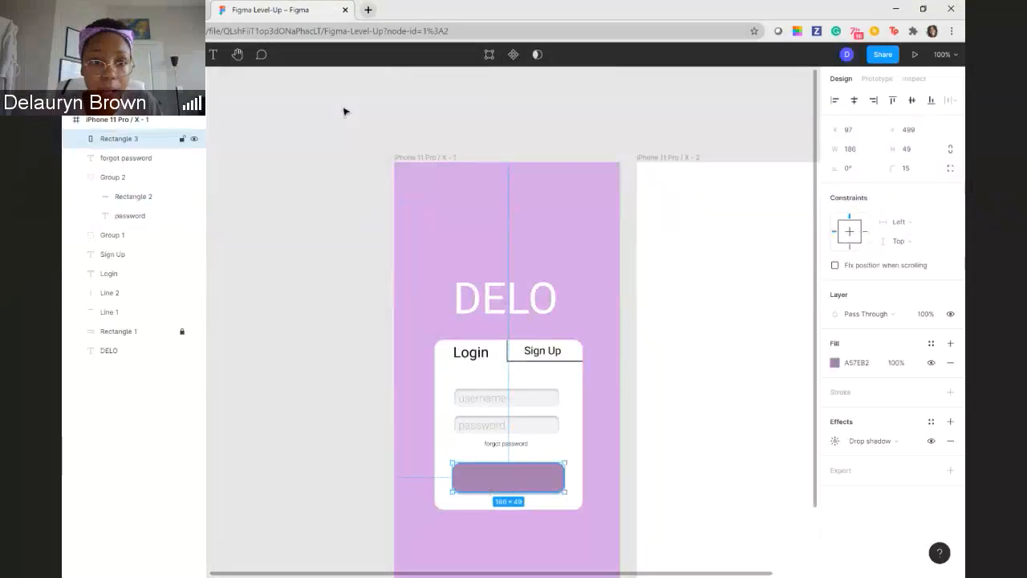
pyautogui.click(214, 59)
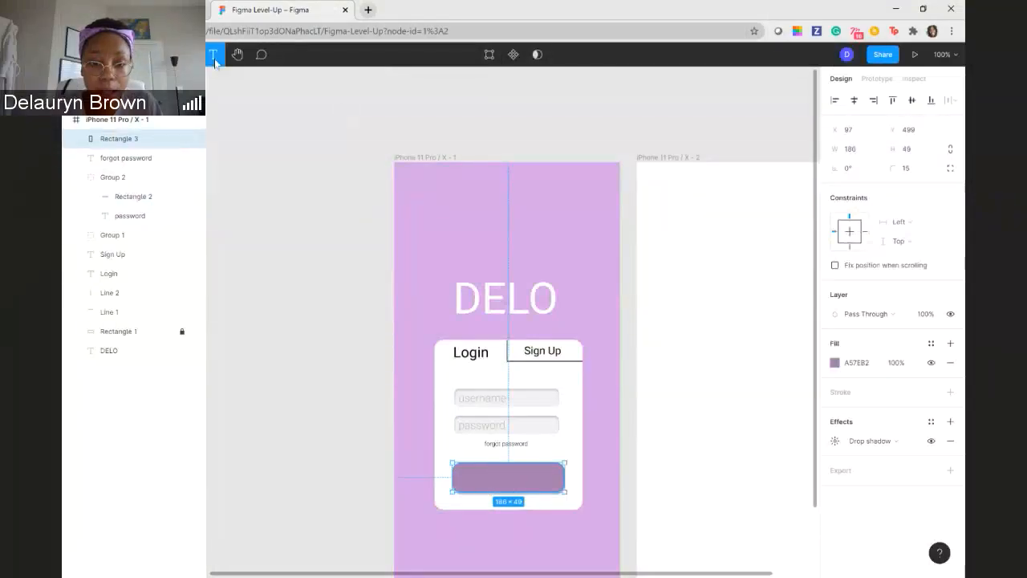
pyautogui.click(499, 482)
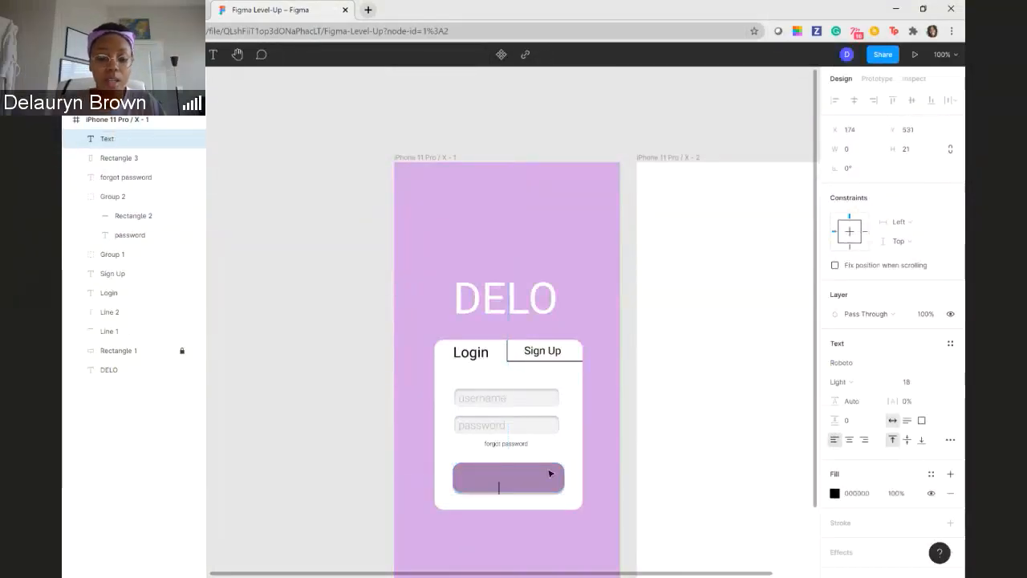
pyautogui.write('LO')
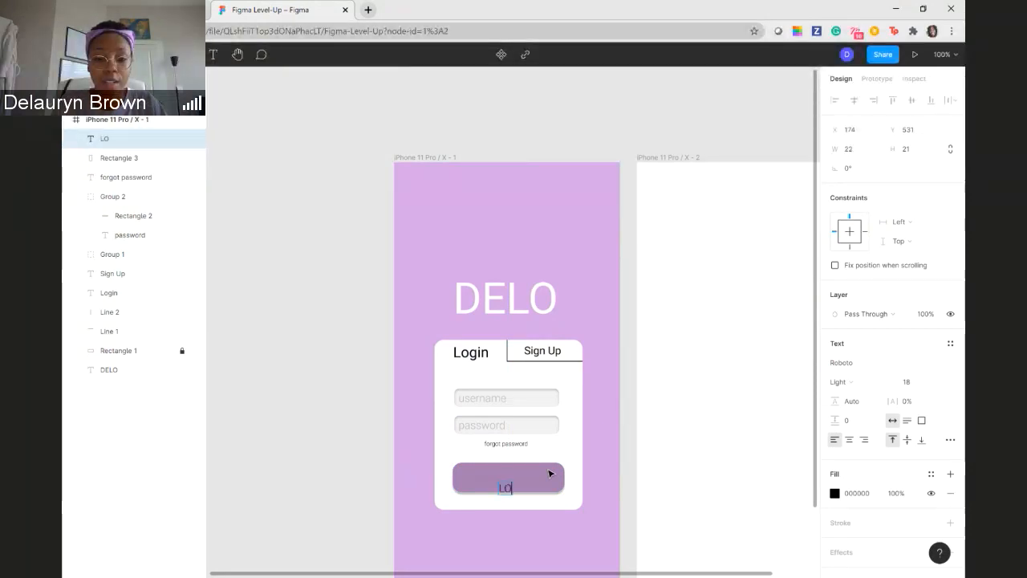
pyautogui.write('GI')
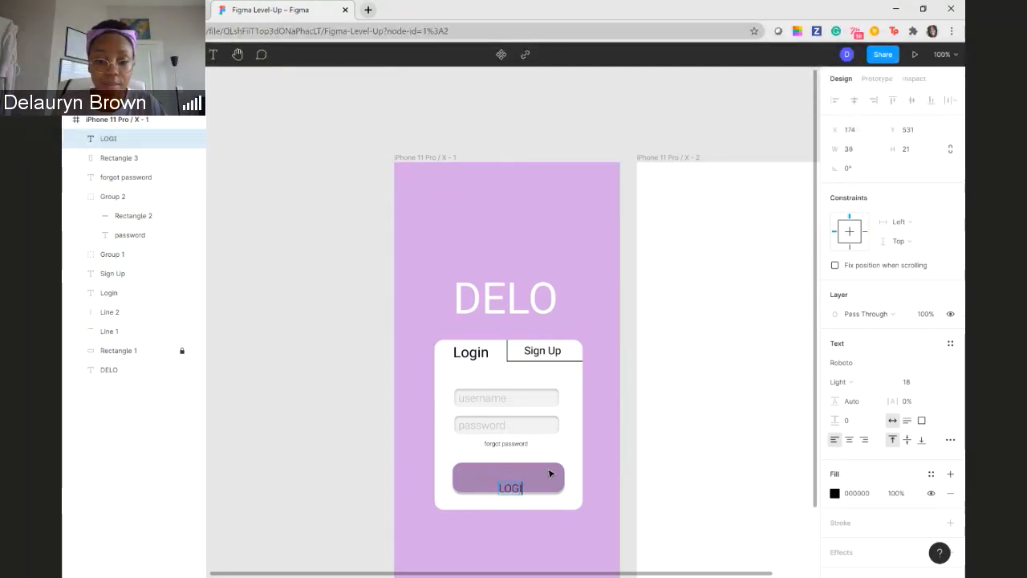
pyautogui.press('BackSpace')
pyautogui.write(' IN')
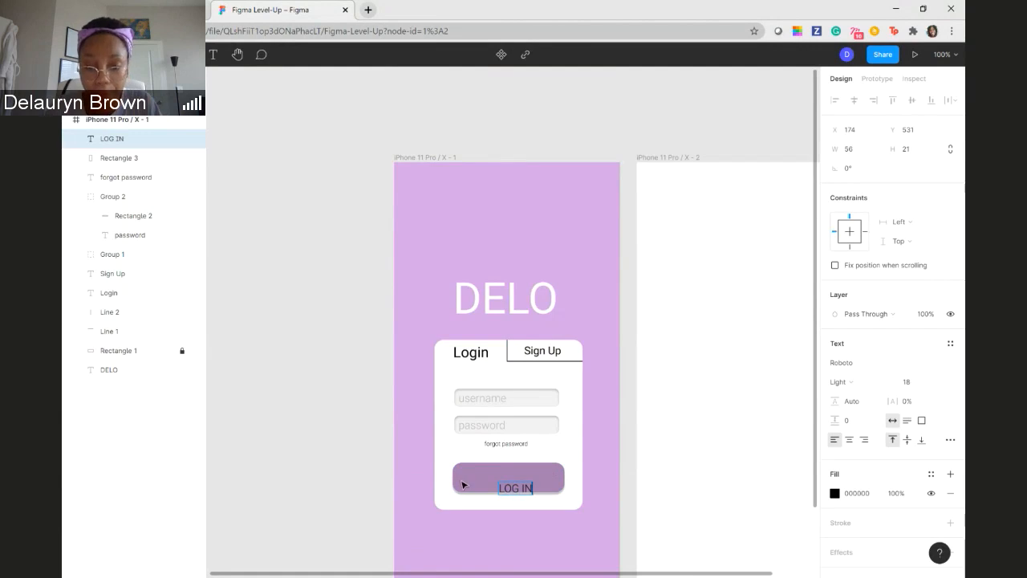
pyautogui.press('Escape')
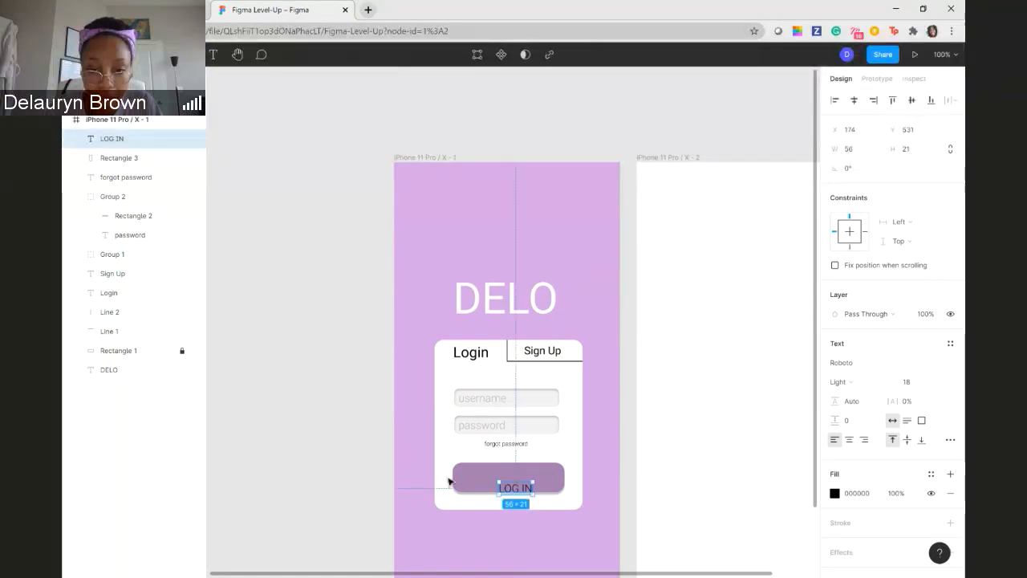
pyautogui.moveTo(521, 491); pyautogui.dragTo(516, 482)
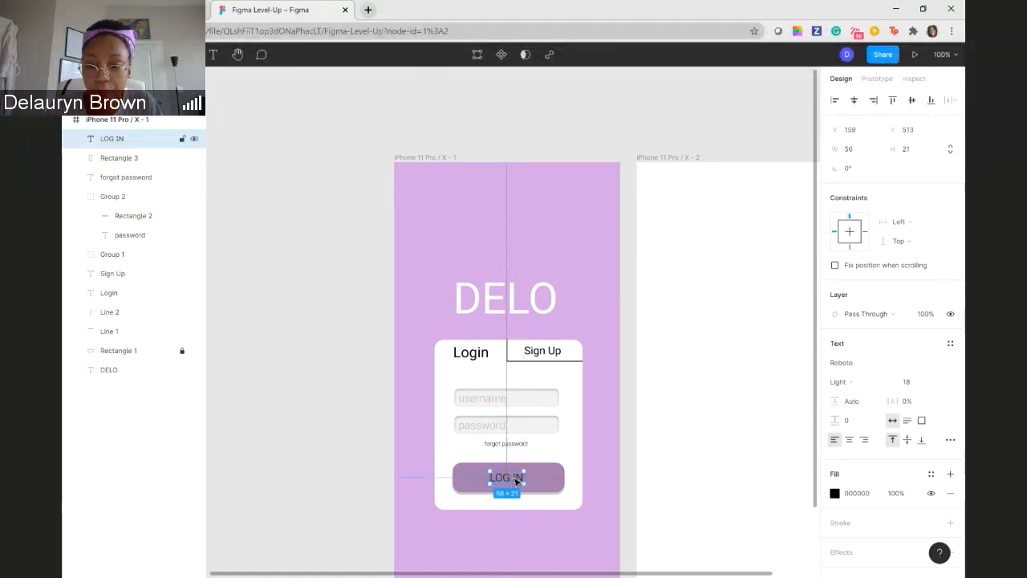
# - Set the LOG IN text's fill to white FFFFFF and its font weight to Medium
pyautogui.click(834, 492)
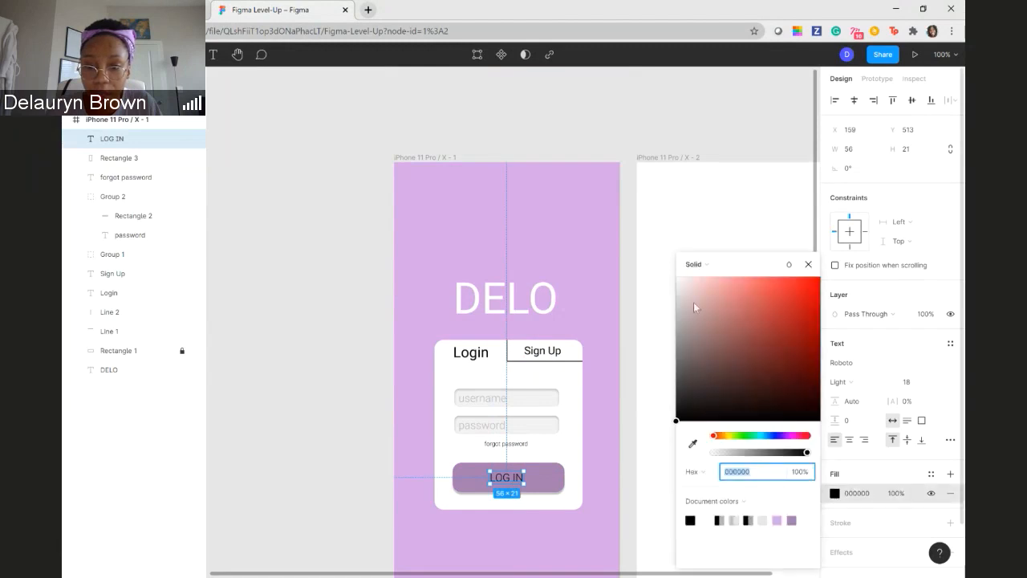
pyautogui.write('#')
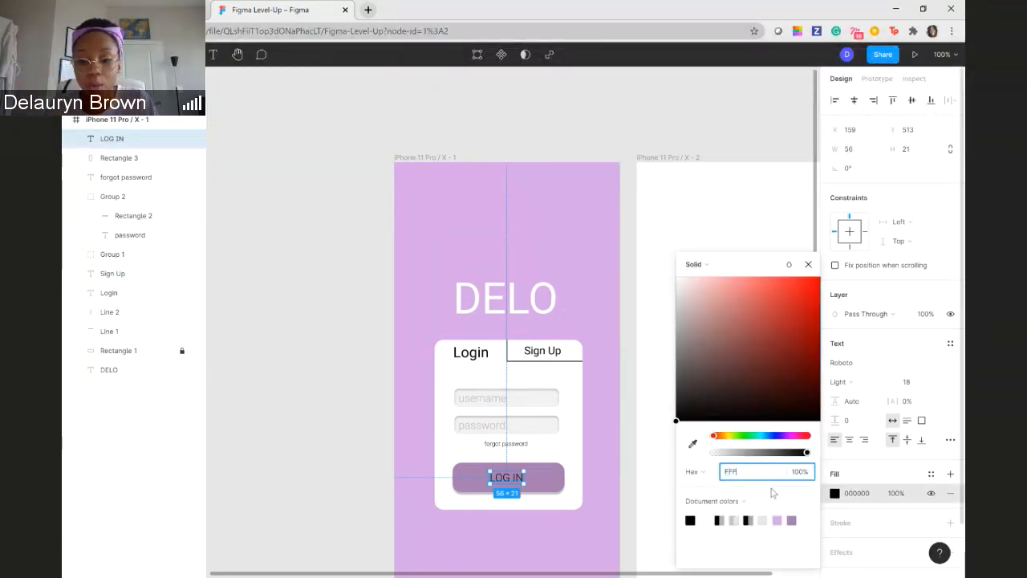
pyautogui.write('FF')
pyautogui.press('Return')
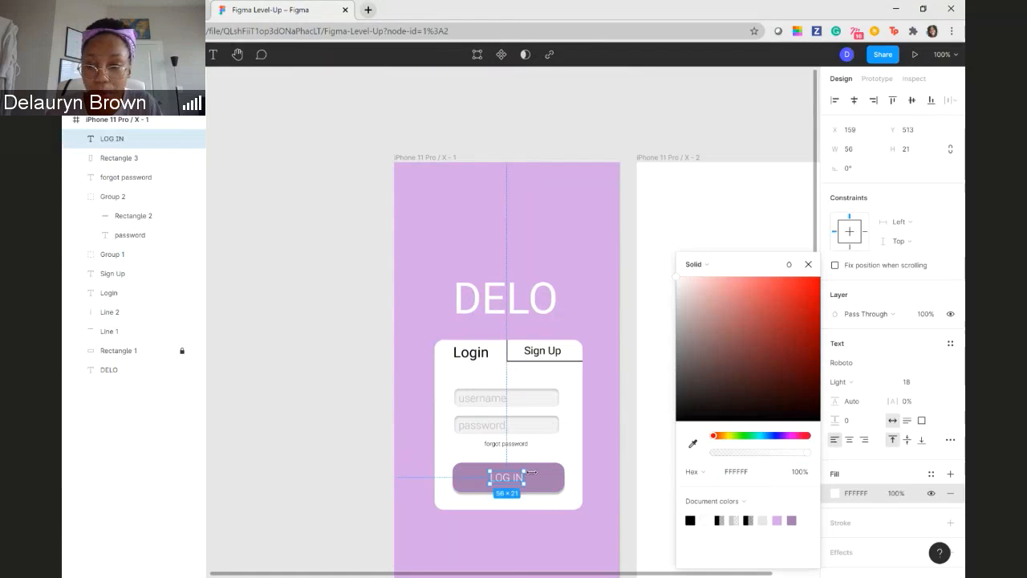
pyautogui.click(884, 381)
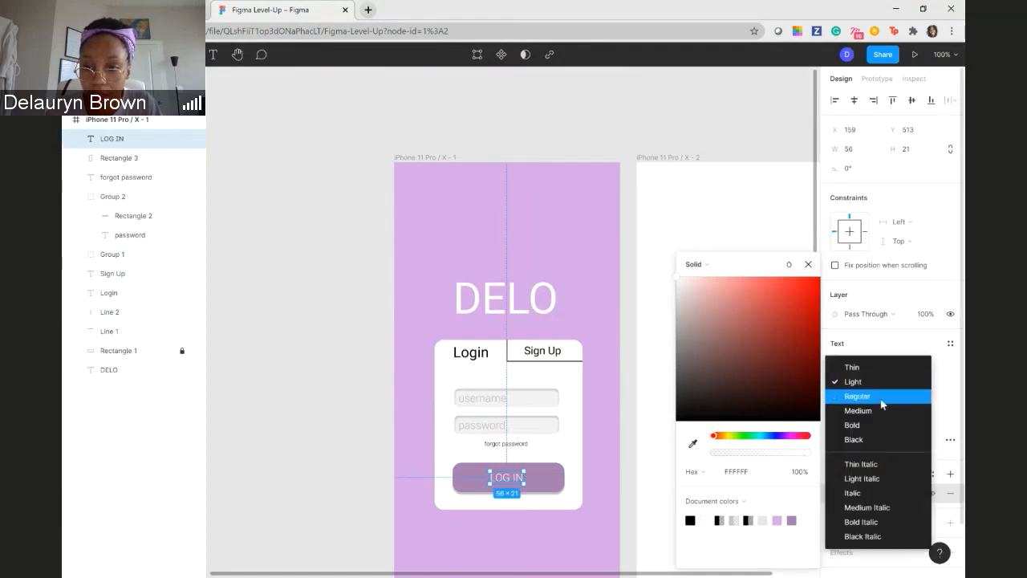
pyautogui.click(873, 414)
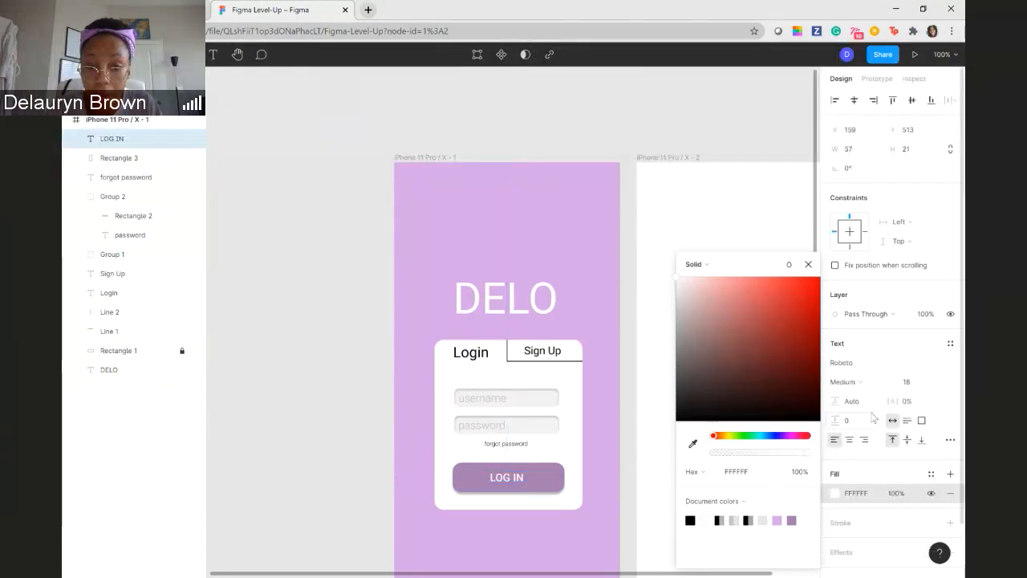
pyautogui.click(328, 320)
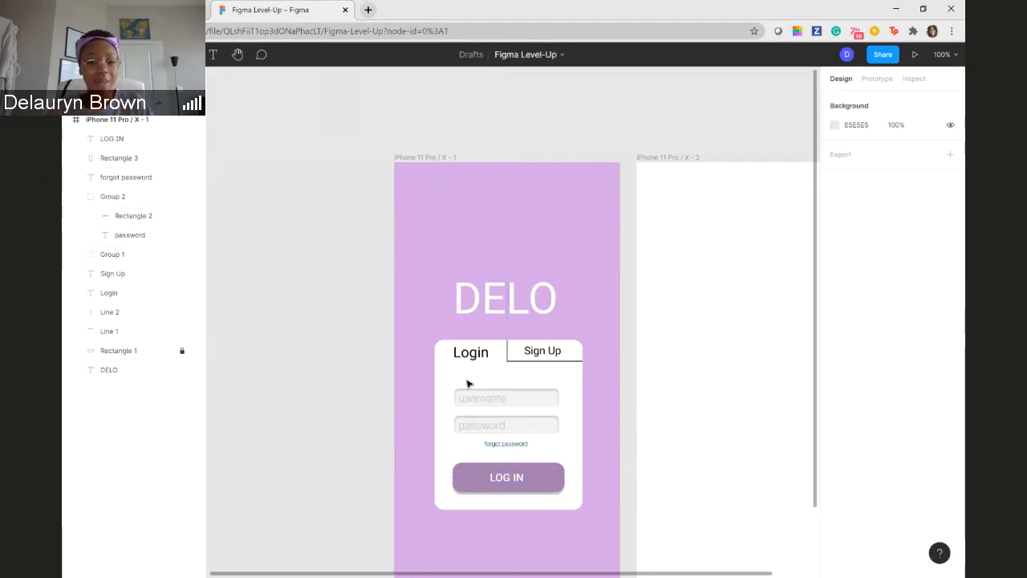
pyautogui.scroll(-5, 465, 381)
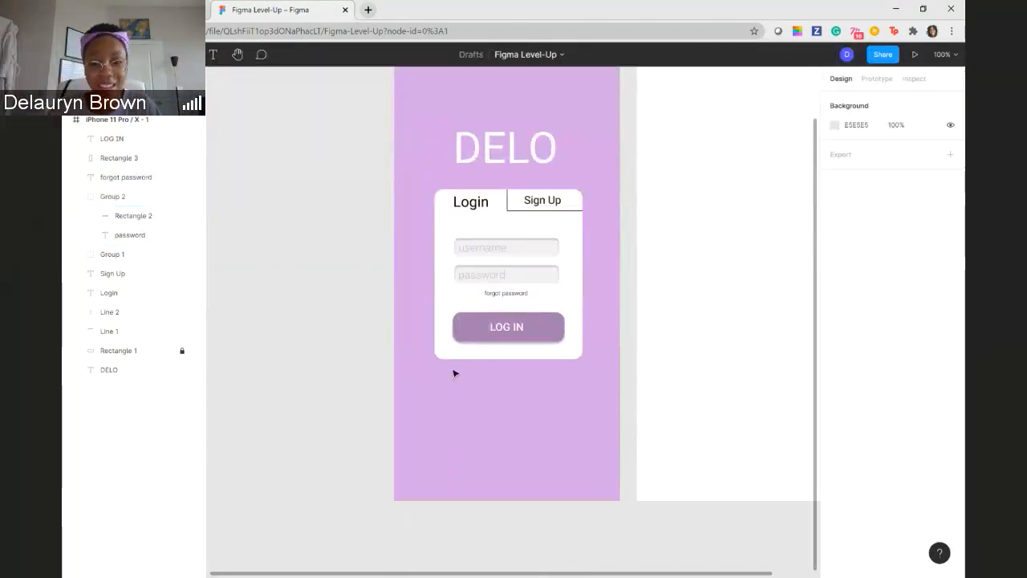
pyautogui.scroll(1, 455, 365)
pyautogui.scroll(3, 433, 380)
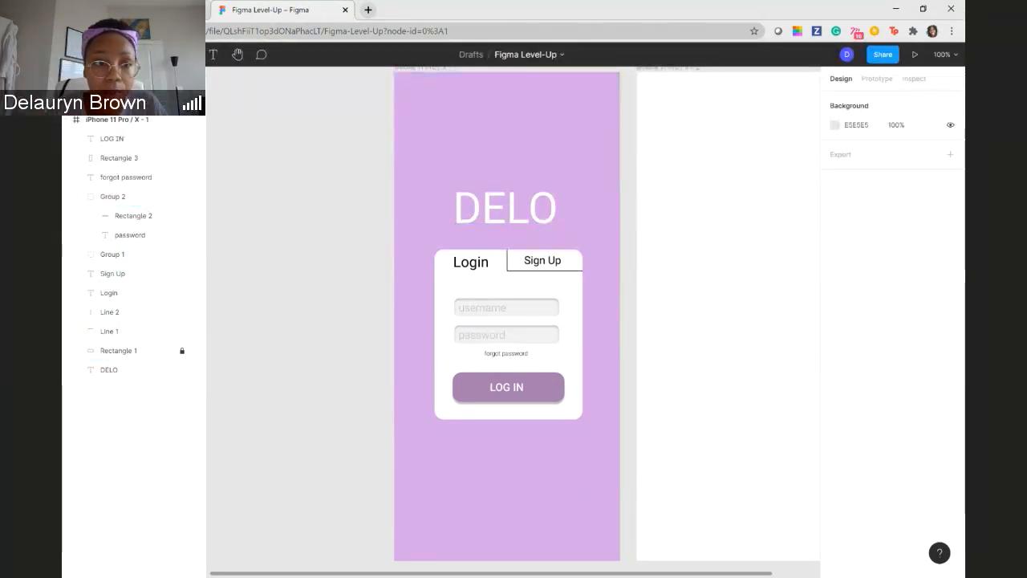
pyautogui.click(76, 54)
pyautogui.moveTo(105, 140)
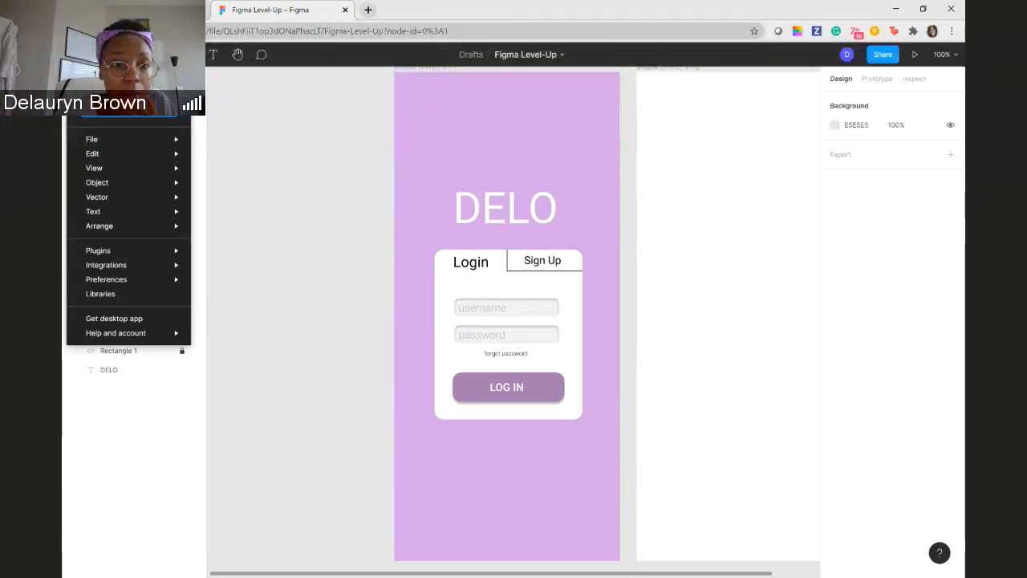
pyautogui.moveTo(183, 140)
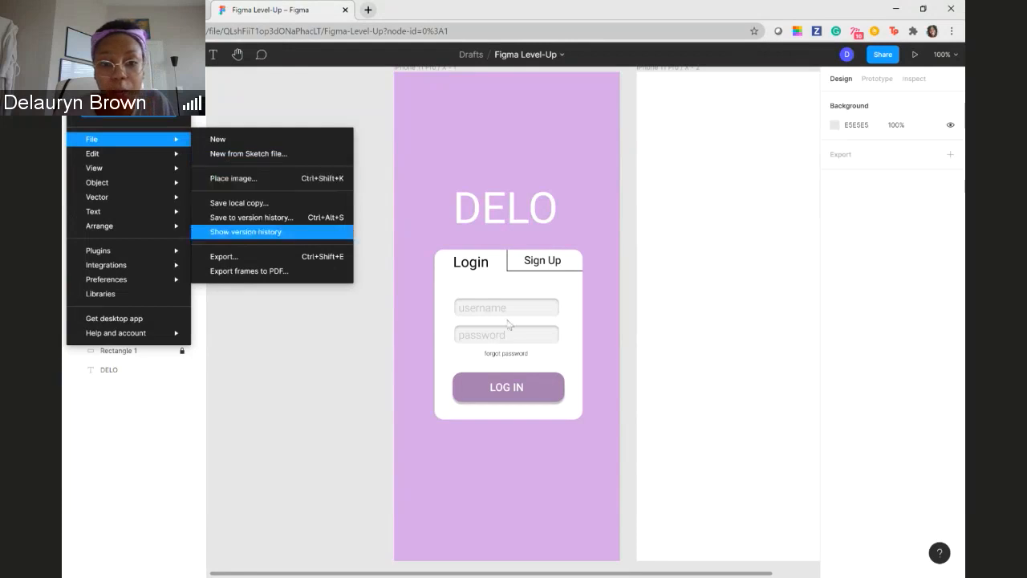
pyautogui.click(351, 357)
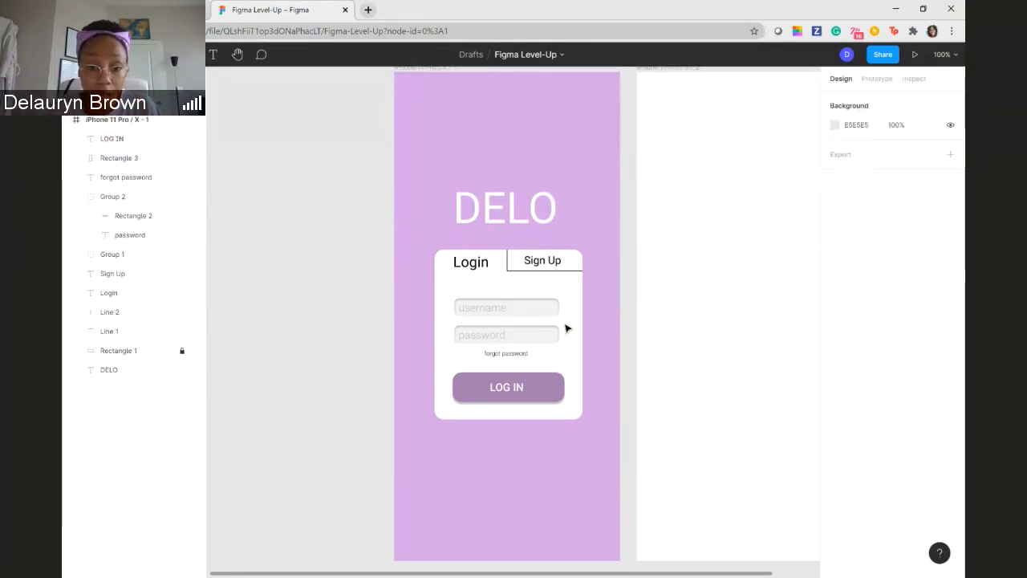
pyautogui.click(477, 355)
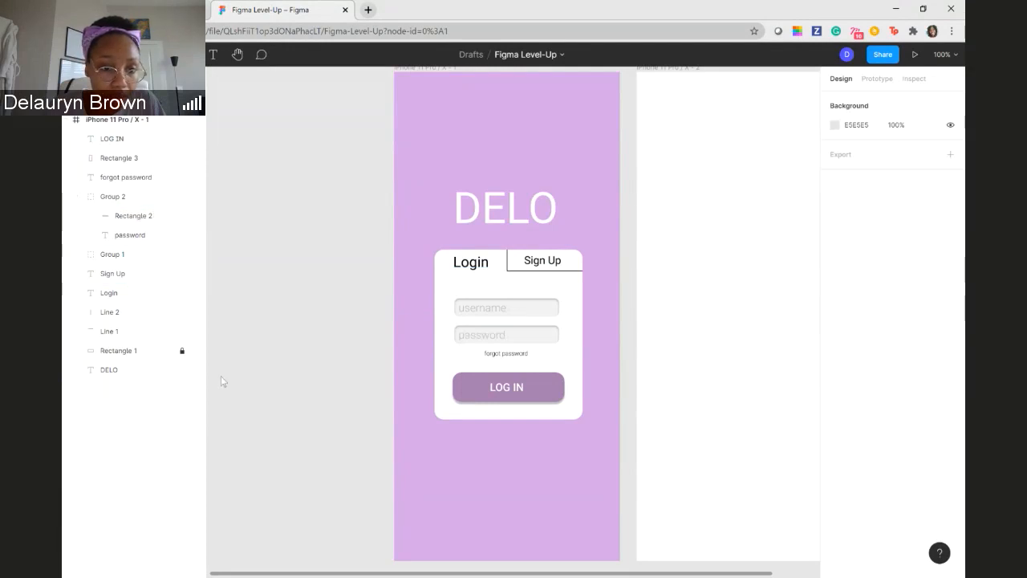
# - Unlock the white card rectangle and extend it upward and downward to a height of 295
pyautogui.click(181, 352)
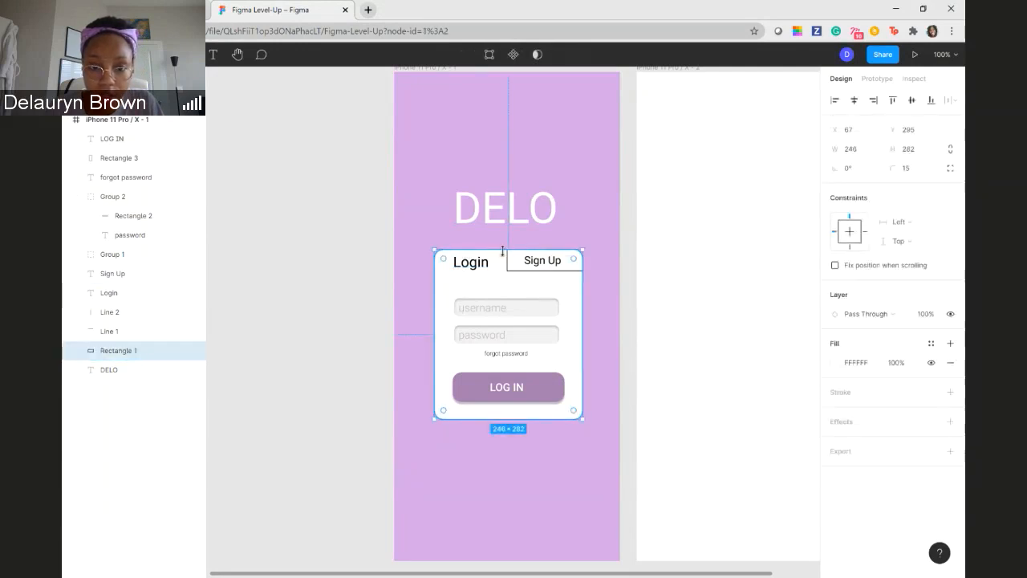
pyautogui.moveTo(501, 247); pyautogui.dragTo(501, 243)
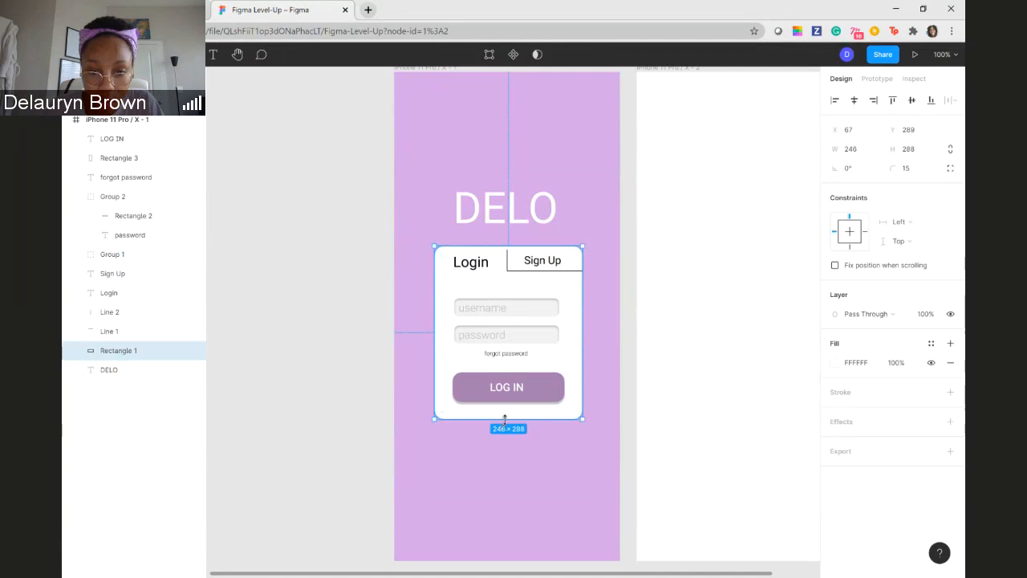
pyautogui.moveTo(505, 418); pyautogui.dragTo(505, 424)
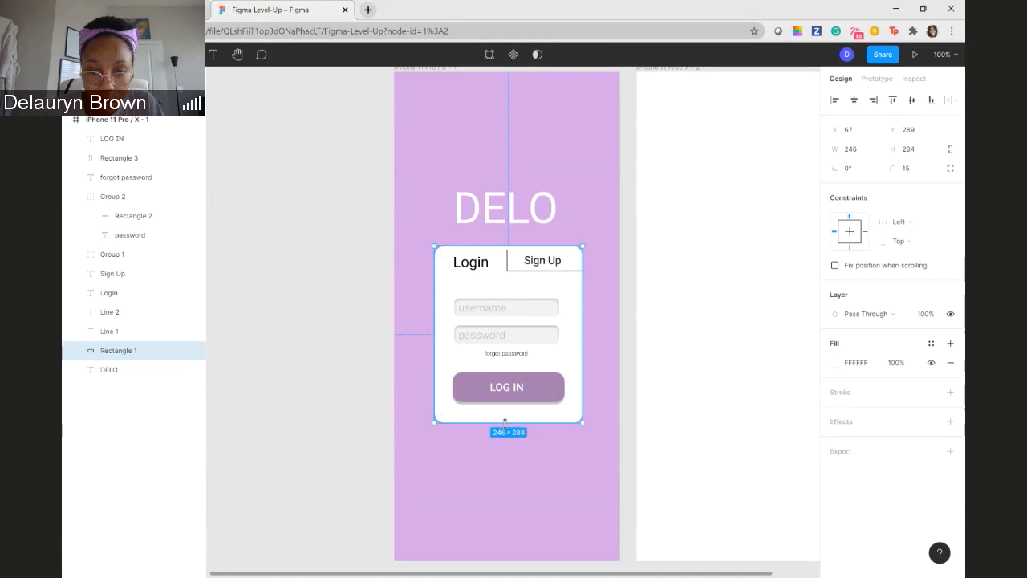
# - Lengthen the vertical divider line between Login and Sign Up to 41 so it meets the card's upper edge
pyautogui.click(508, 258)
pyautogui.moveTo(507, 249); pyautogui.dragTo(508, 246)
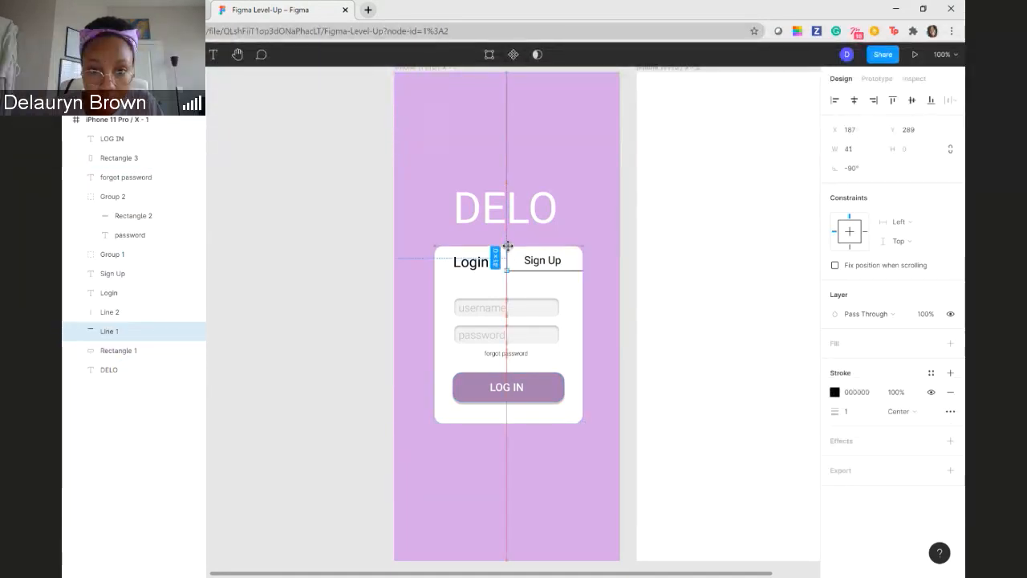
pyautogui.click(418, 376)
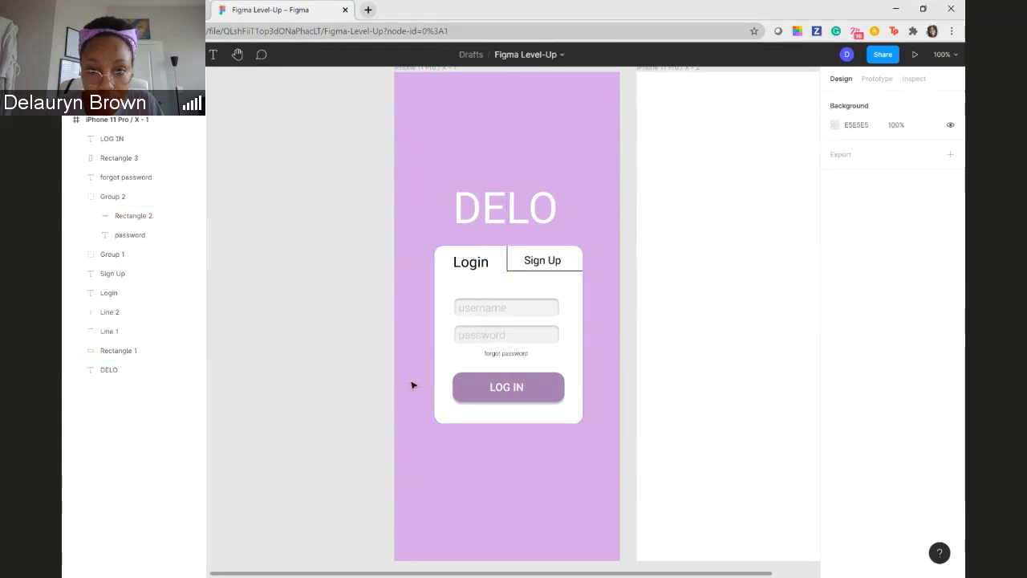
# - Add a drop shadow and a black 000000 inside stroke to the white card rectangle
pyautogui.click(440, 302)
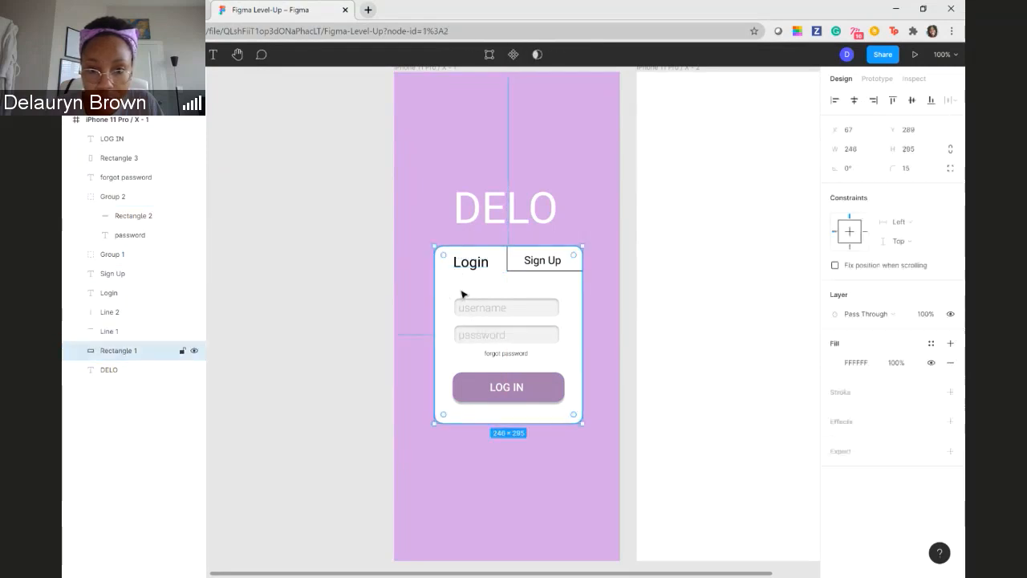
pyautogui.click(949, 421)
pyautogui.click(848, 393)
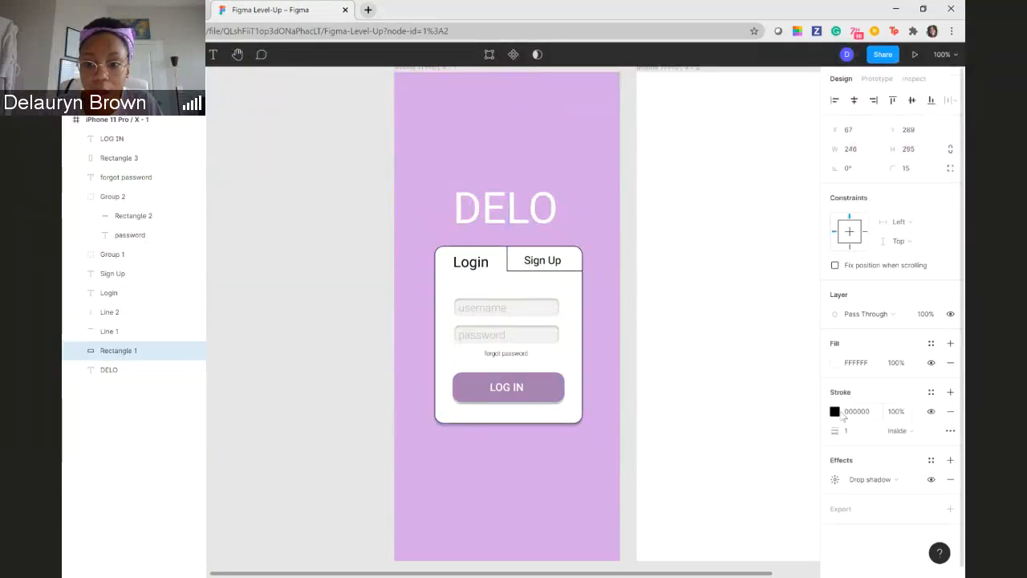
pyautogui.click(715, 426)
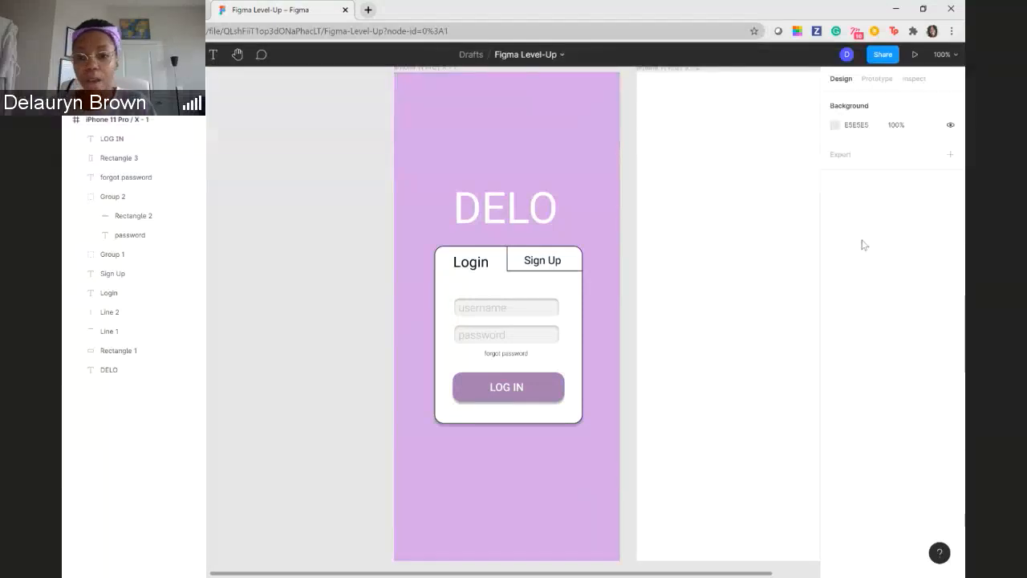
# - Set the white card rectangle's stroke weight to 0.5
pyautogui.click(571, 300)
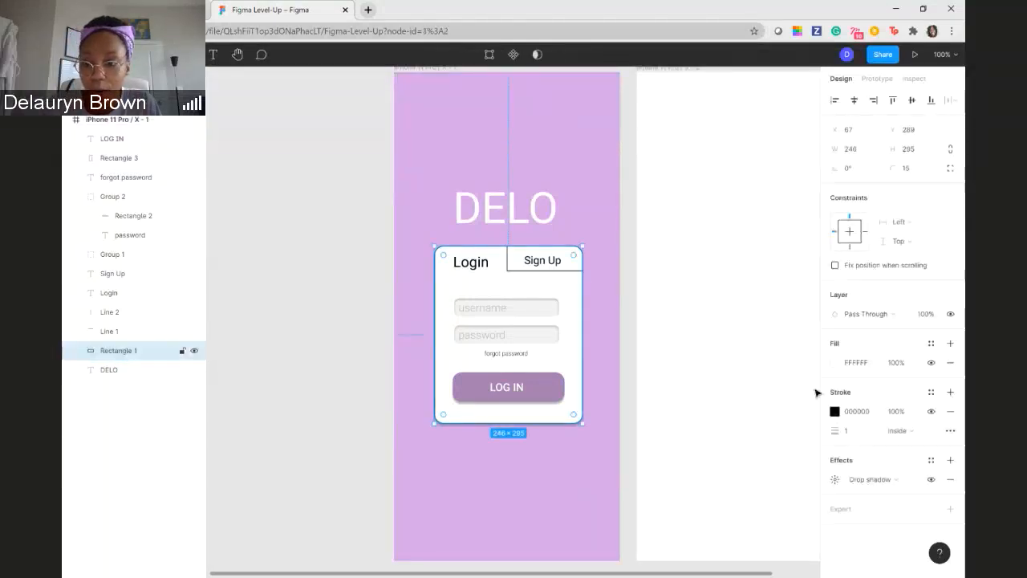
pyautogui.click(862, 429)
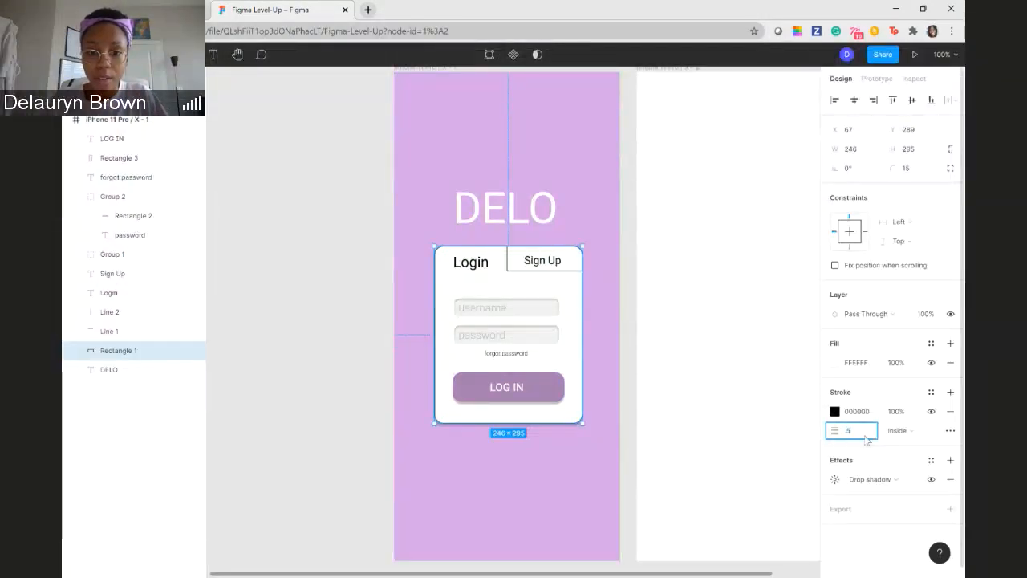
pyautogui.write('.5')
pyautogui.press('Return')
pyautogui.click(697, 364)
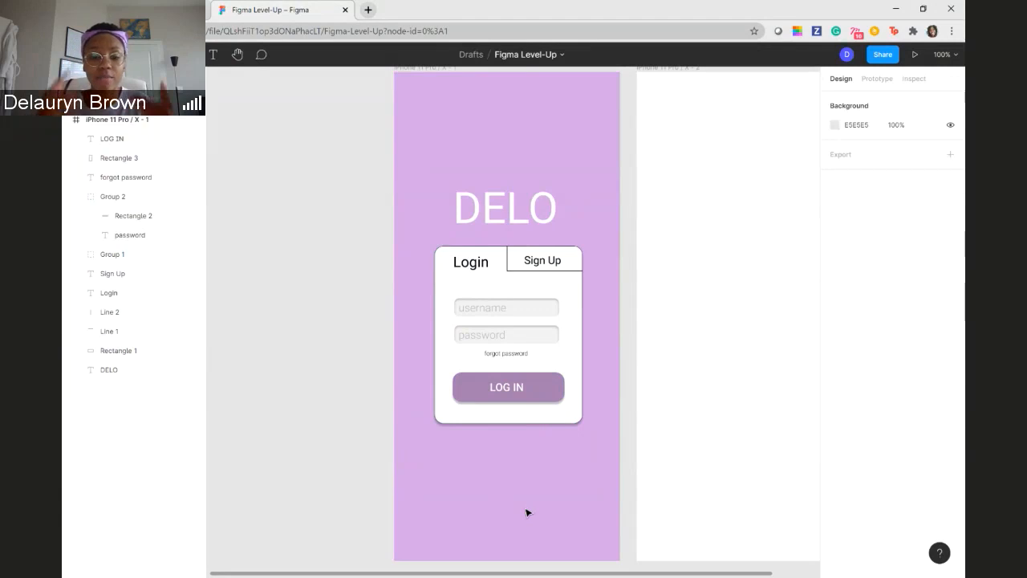
# - Try the Rosarivo font on the DELO title
pyautogui.scroll(1, 527, 511)
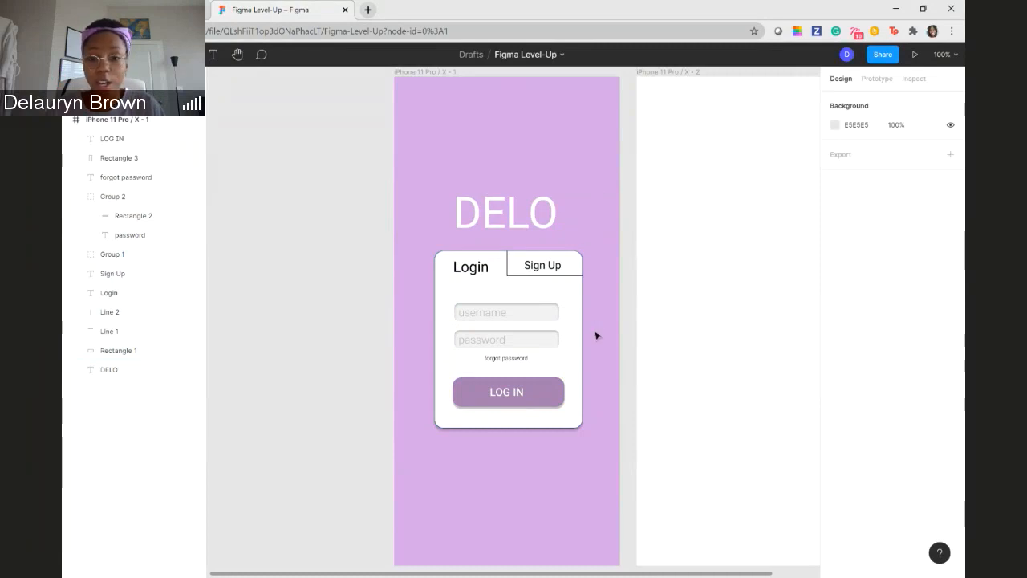
pyautogui.scroll(3, 598, 344)
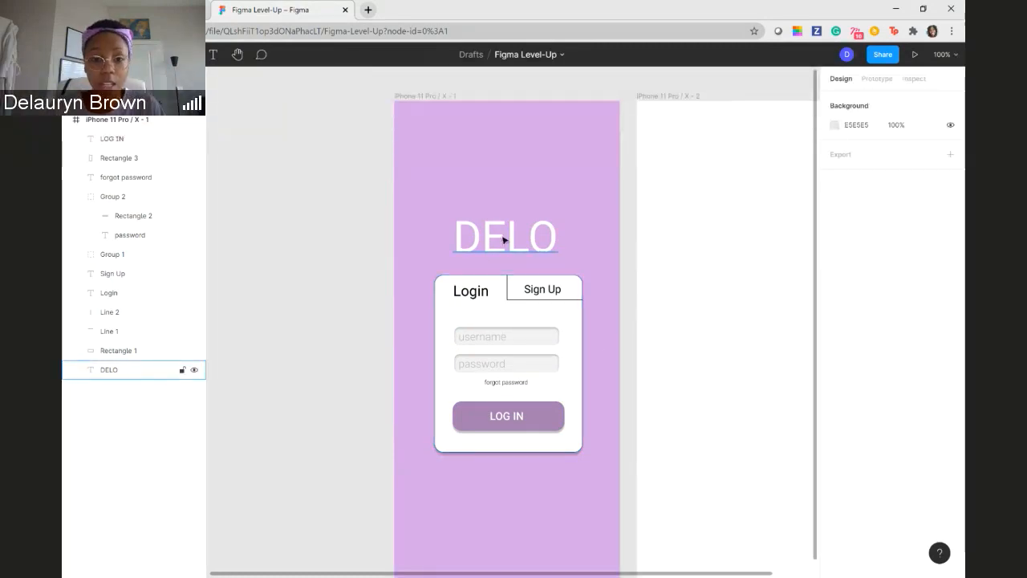
pyautogui.click(507, 241)
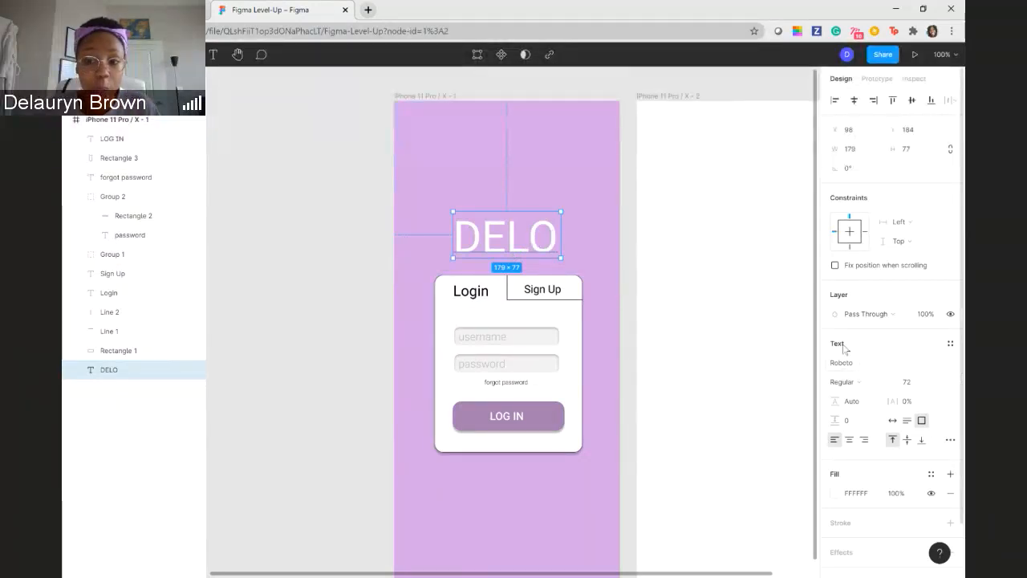
pyautogui.click(951, 367)
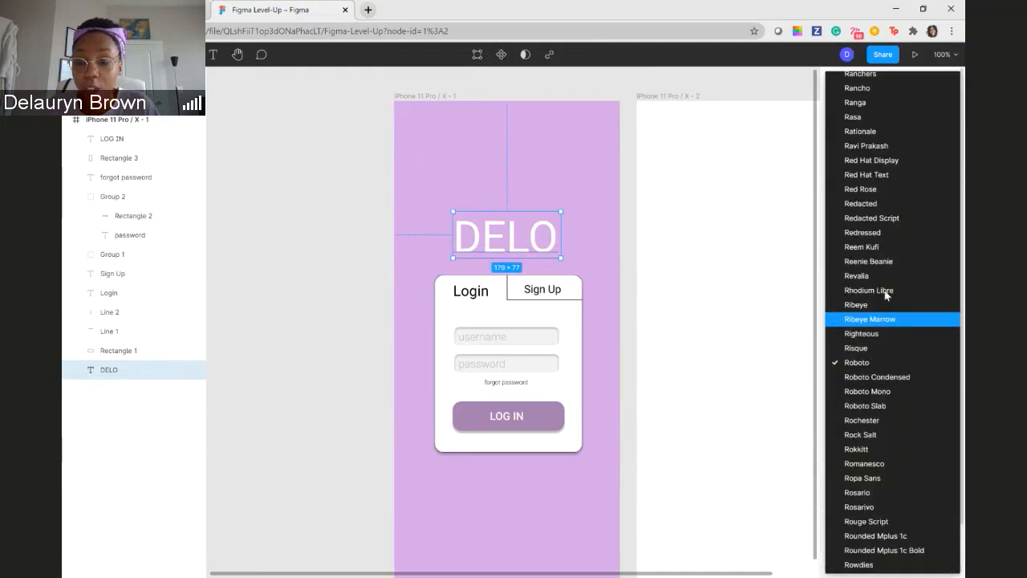
pyautogui.scroll(-2, 900, 268)
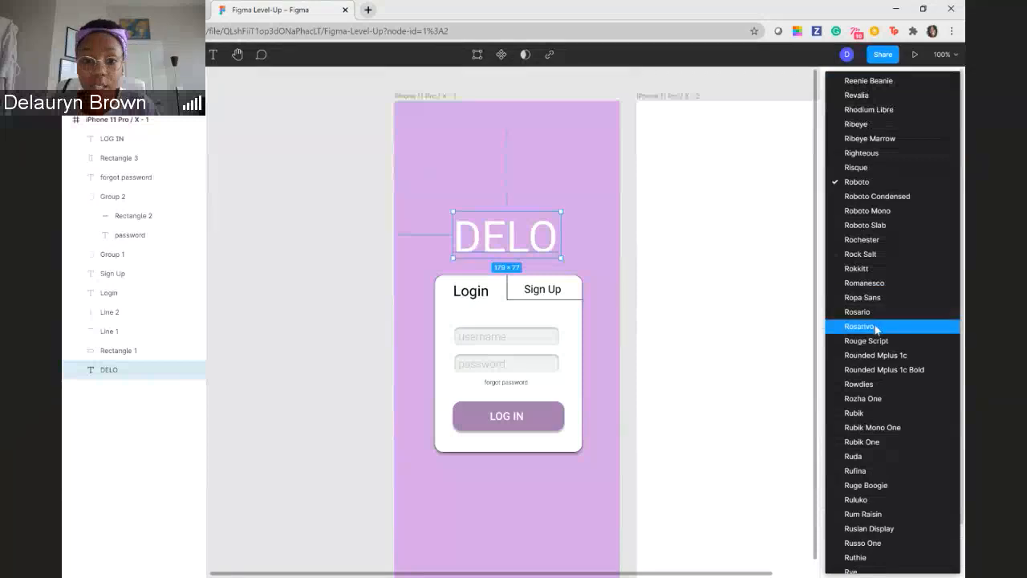
pyautogui.click(877, 324)
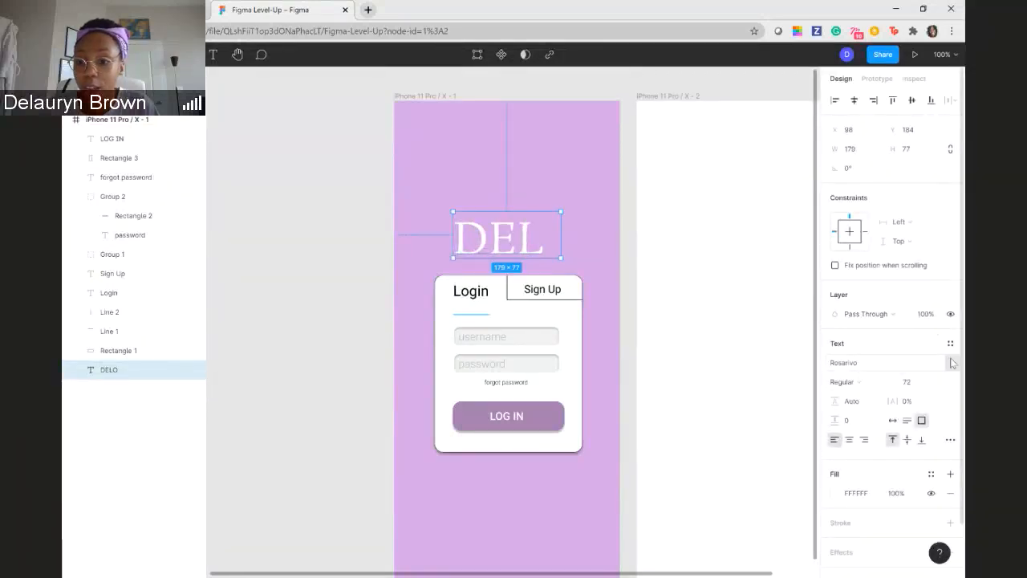
# - Set the DELO title's font to Saira
pyautogui.click(950, 363)
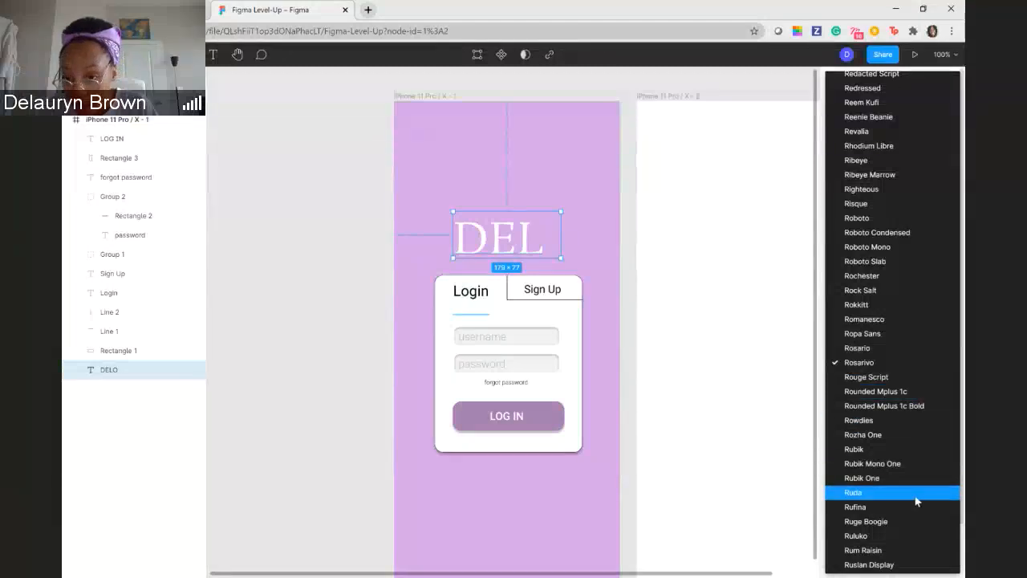
pyautogui.scroll(-5, 916, 501)
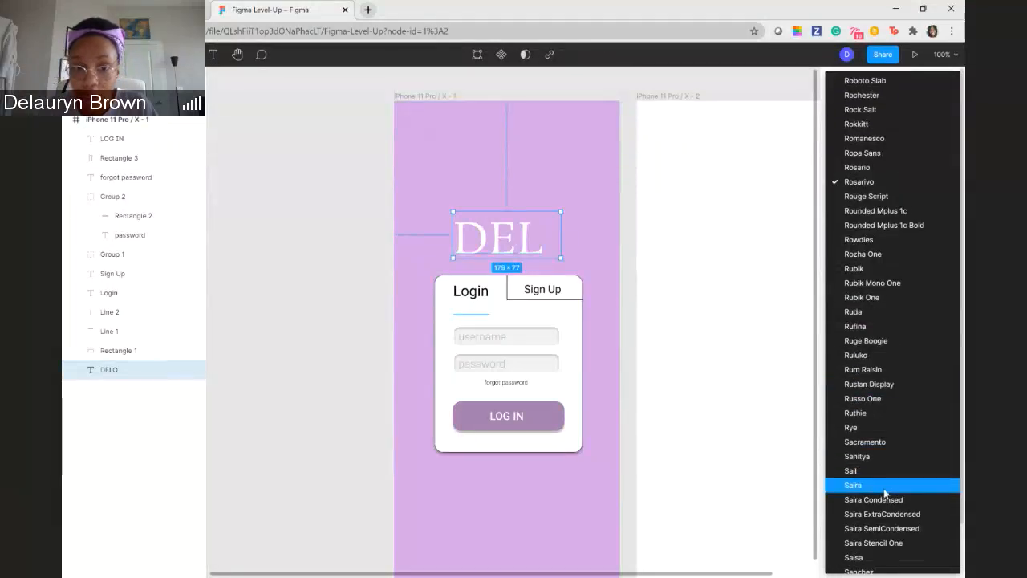
pyautogui.click(884, 484)
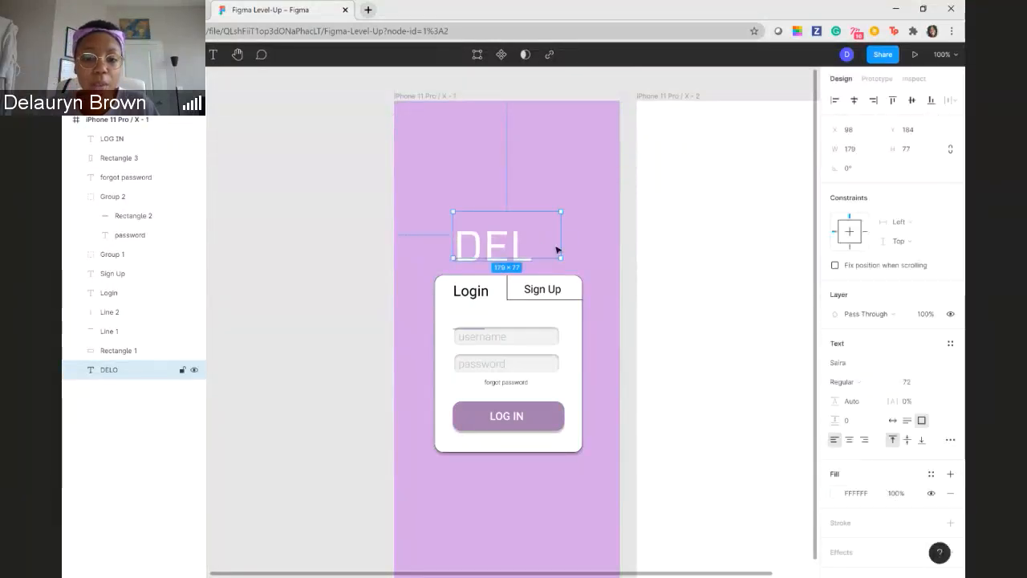
# - Enlarge the DELO title's text box to about 254 × 152 so the whole word fits
pyautogui.moveTo(560, 235); pyautogui.dragTo(579, 236)
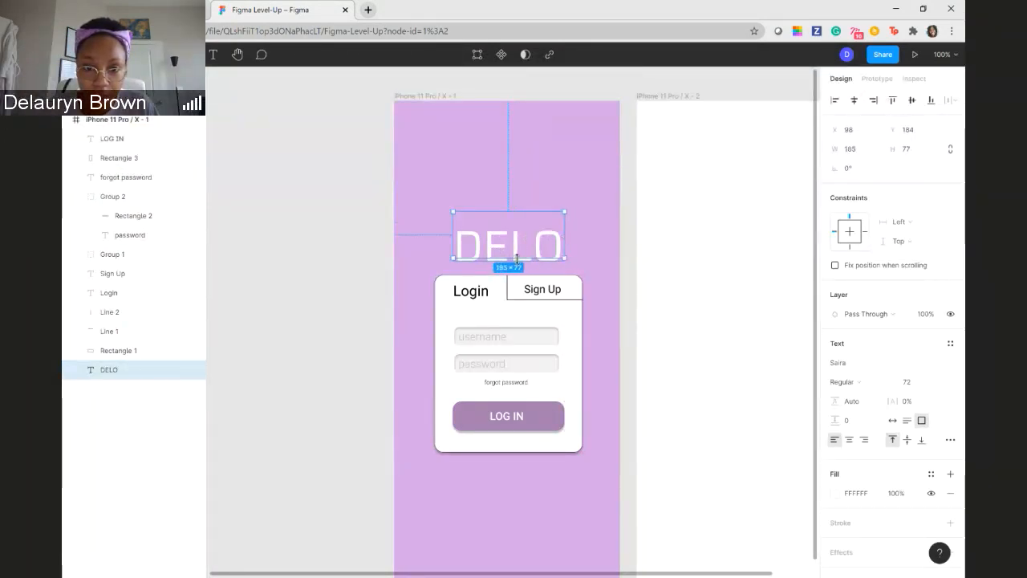
pyautogui.moveTo(517, 257); pyautogui.dragTo(518, 277)
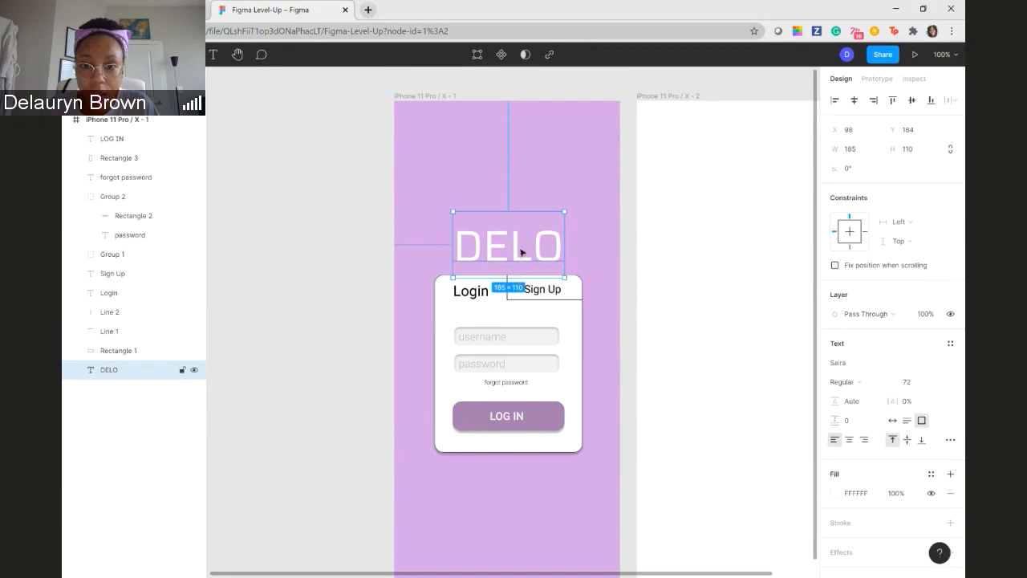
pyautogui.moveTo(566, 212); pyautogui.dragTo(607, 186)
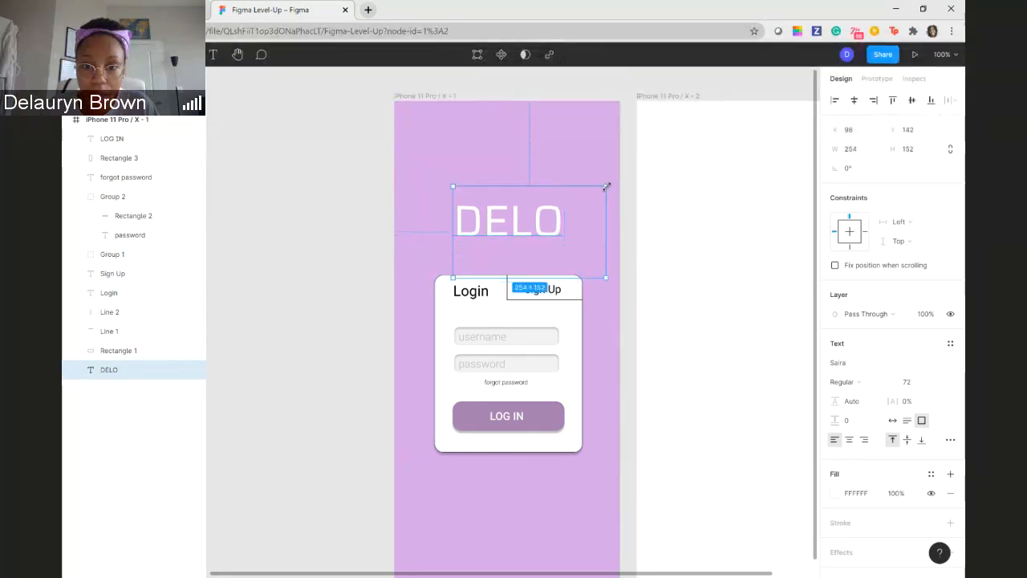
# - Set the DELO title's font size to 96
pyautogui.doubleClick(522, 231)
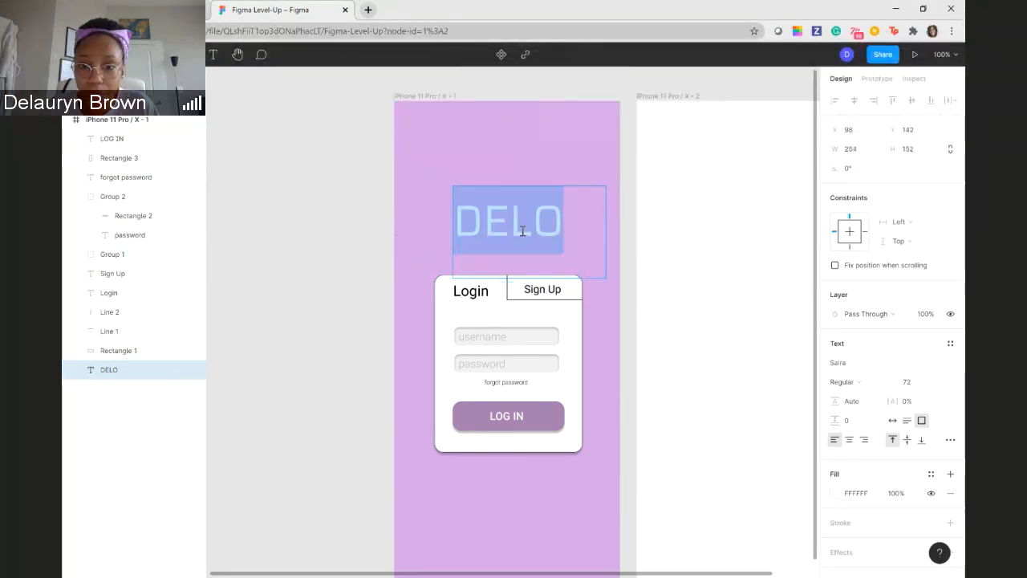
pyautogui.click(937, 381)
pyautogui.click(902, 394)
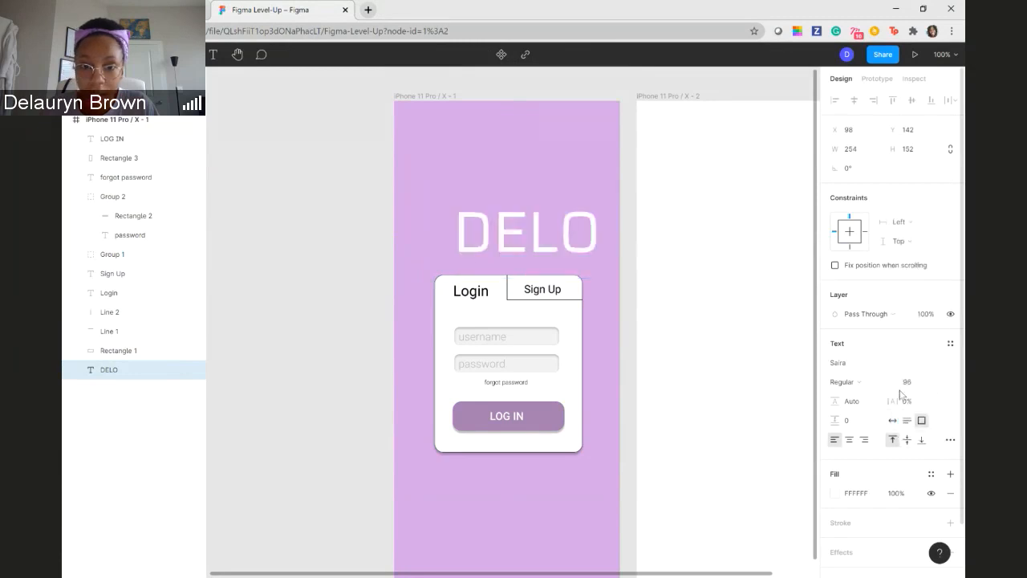
pyautogui.click(628, 255)
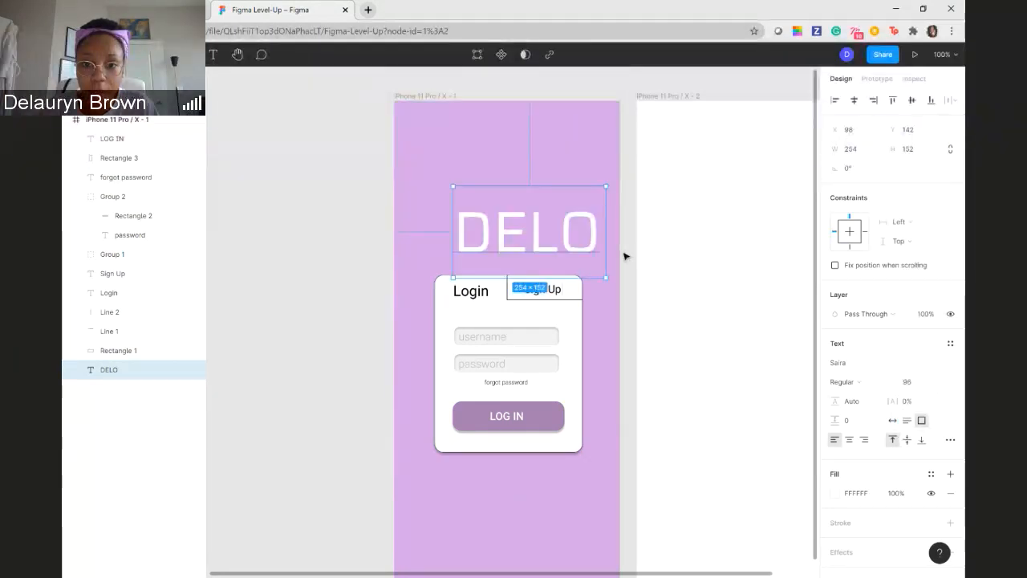
# - Narrow the DELO title's text box to 245 and center it above the card at X 65, Y 132
pyautogui.moveTo(528, 247); pyautogui.dragTo(510, 244)
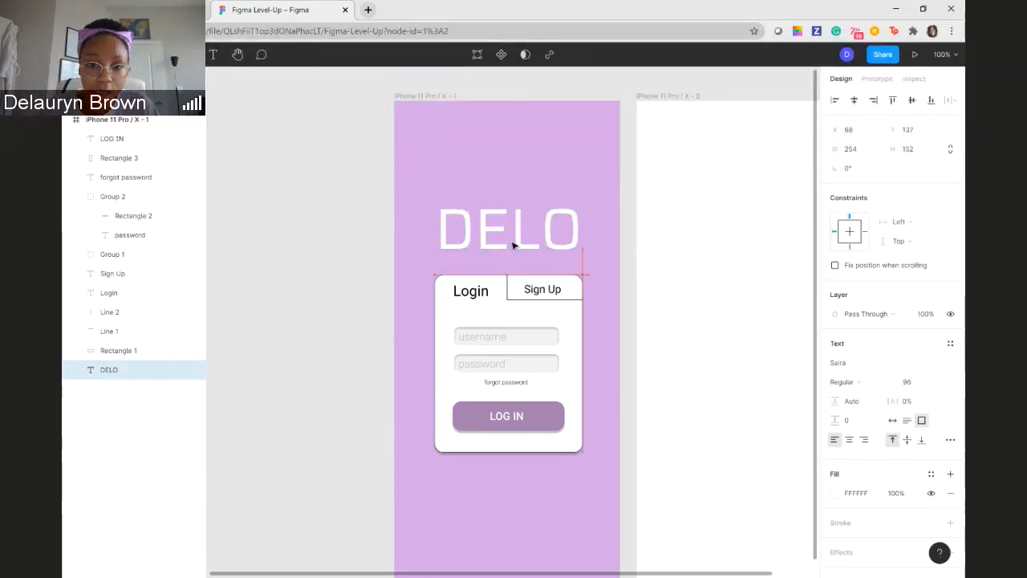
pyautogui.moveTo(587, 230); pyautogui.dragTo(582, 230)
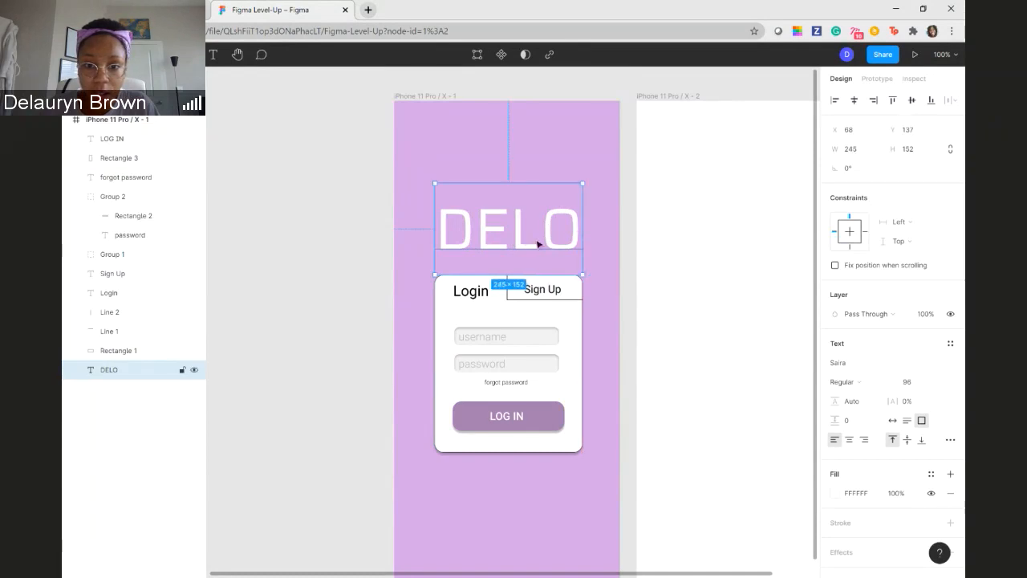
pyautogui.moveTo(514, 243); pyautogui.dragTo(533, 242)
pyautogui.hotkey('ctrl', 'z')
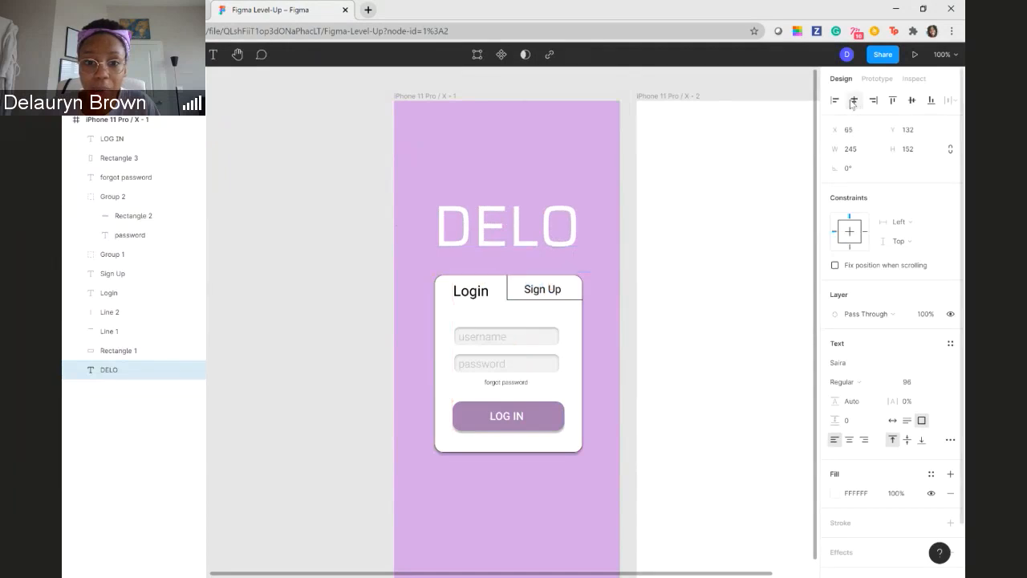
pyautogui.click(603, 84)
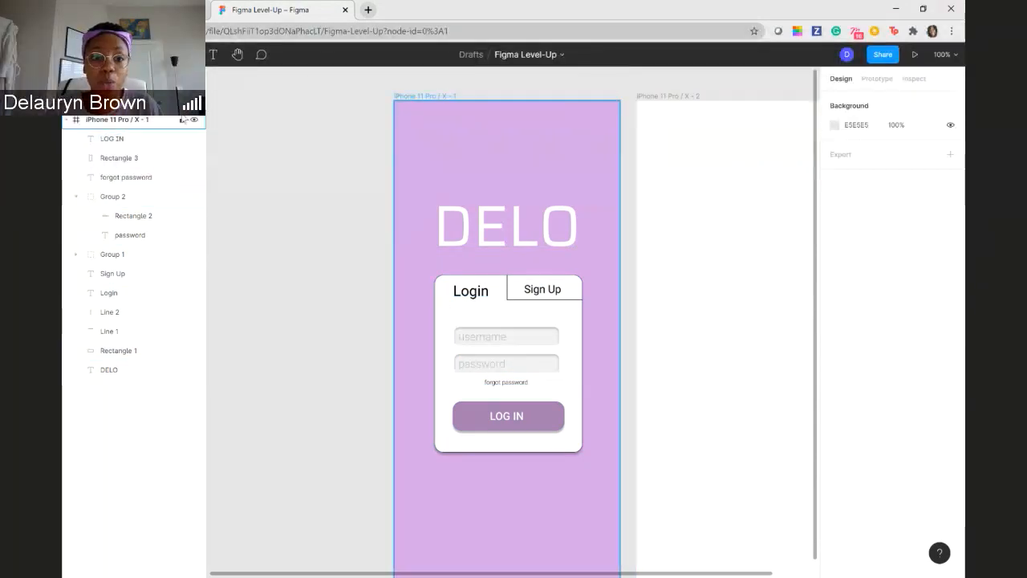
# - Place a default 100 × 100 frame near the upper edge of the second iPhone frame
pyautogui.click(653, 169)
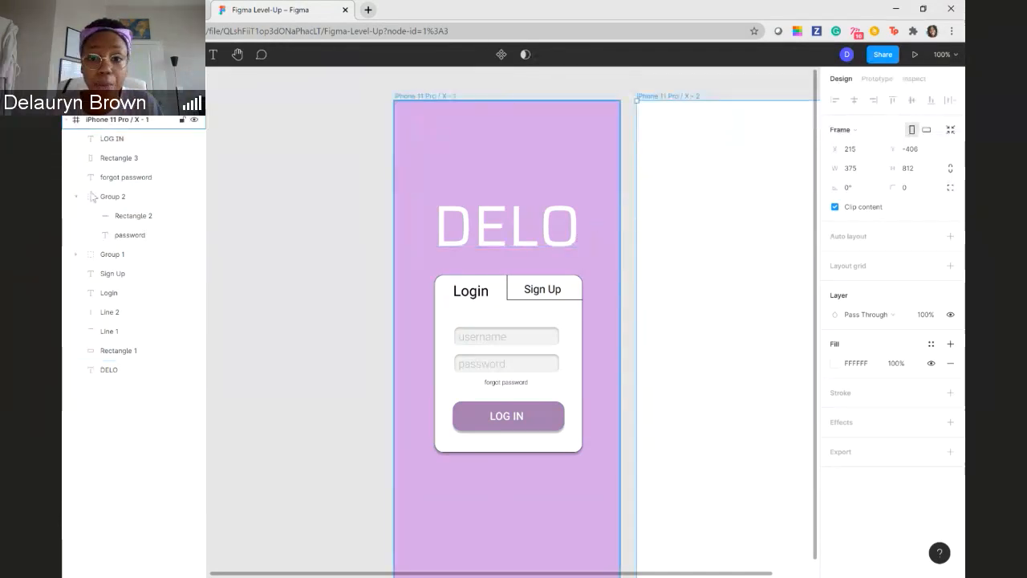
pyautogui.press('f')
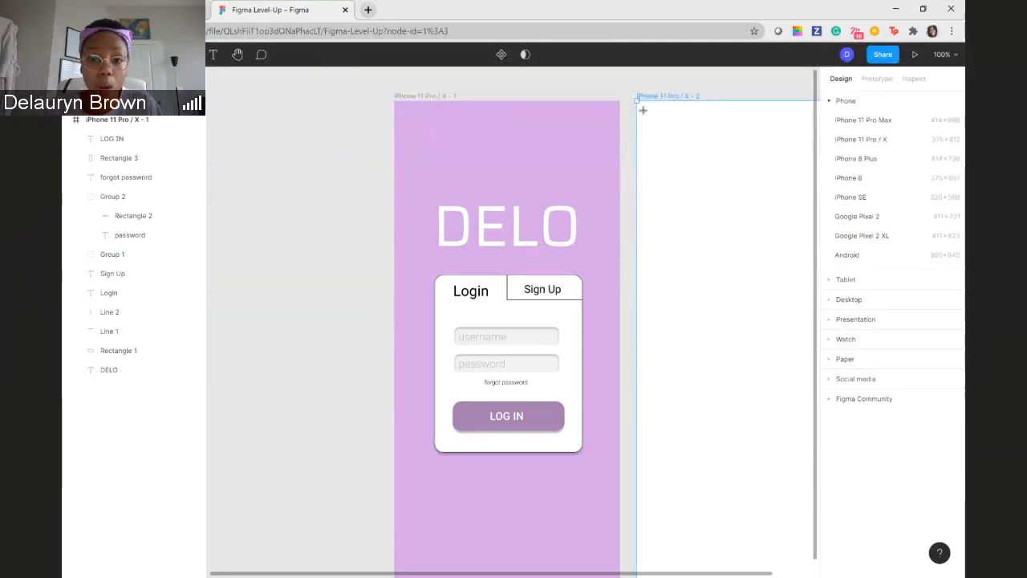
pyautogui.click(722, 116)
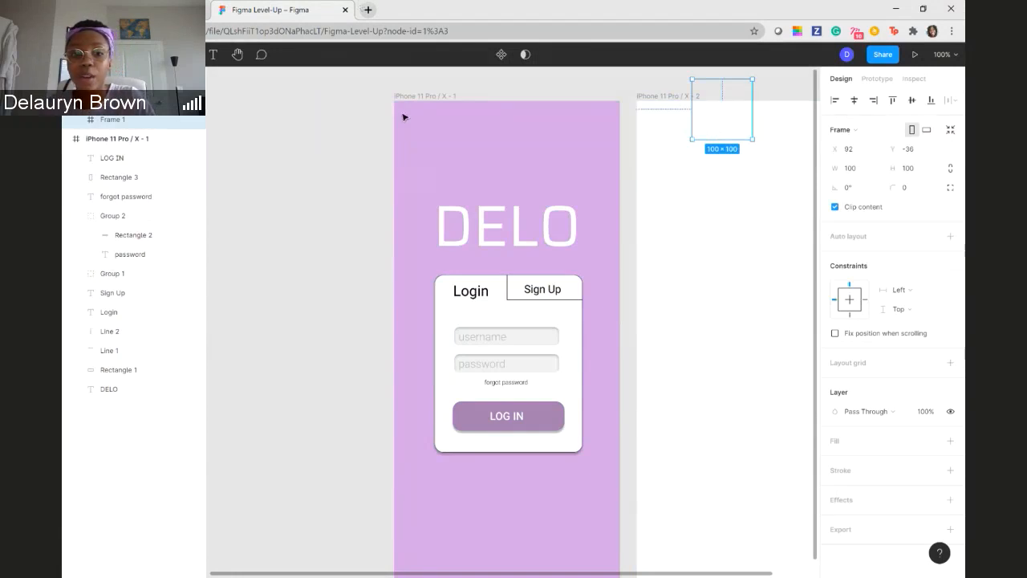
pyautogui.click(259, 132)
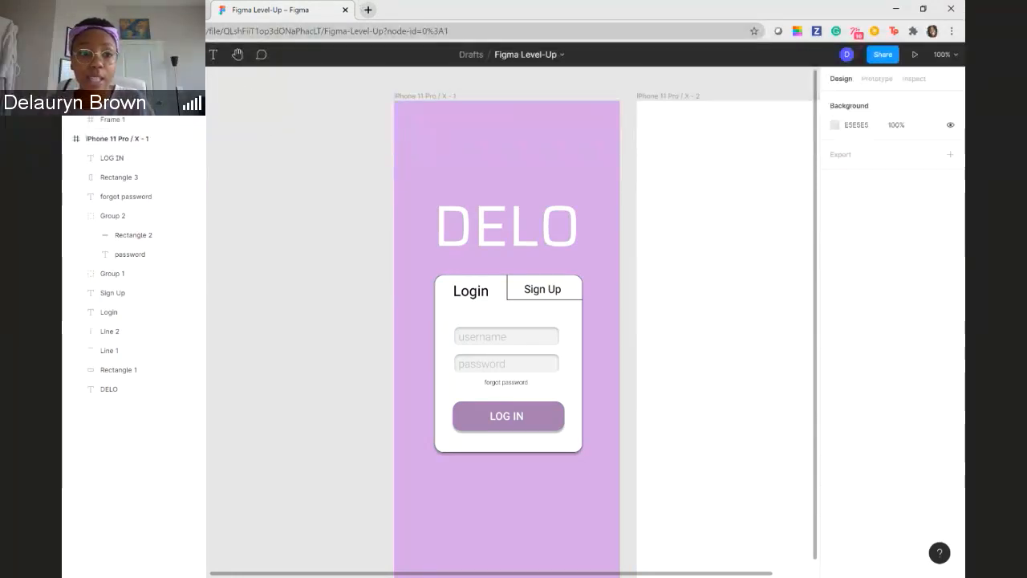
# - Place a frame on the empty canvas beside the login screen, enlarge it to about 224 × 199, and delete it
pyautogui.press('f')
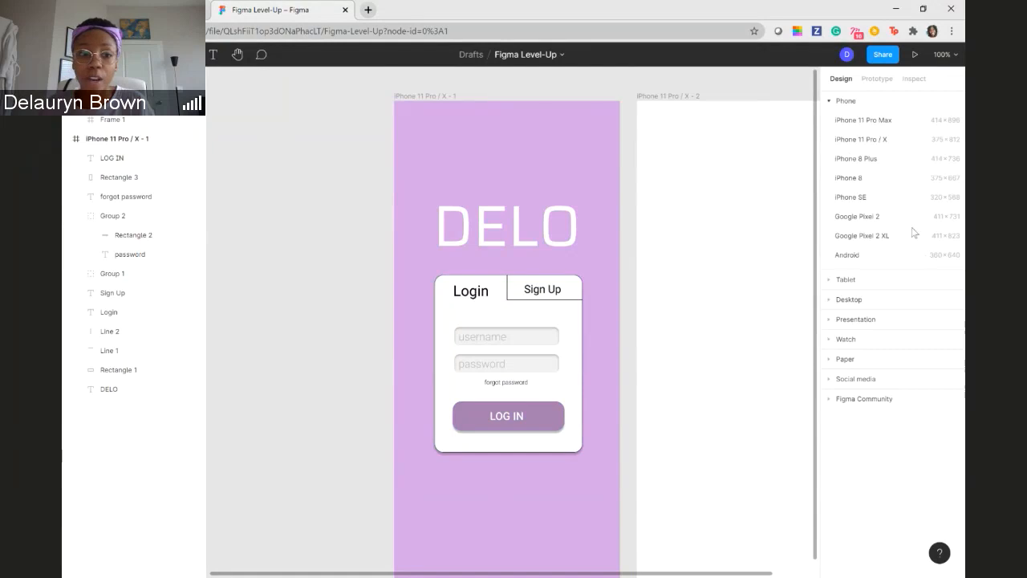
pyautogui.click(262, 142)
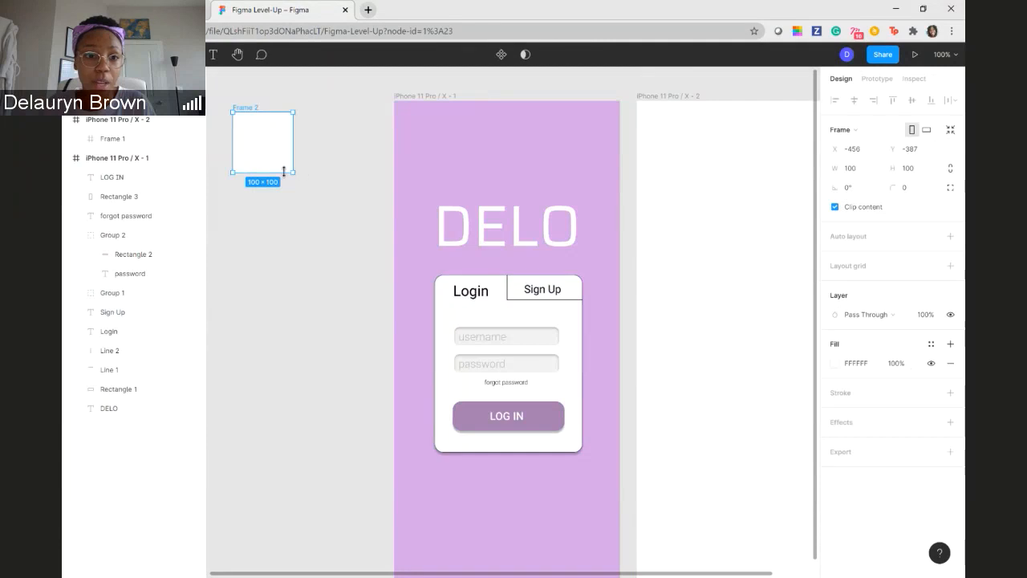
pyautogui.moveTo(330, 201); pyautogui.dragTo(380, 233)
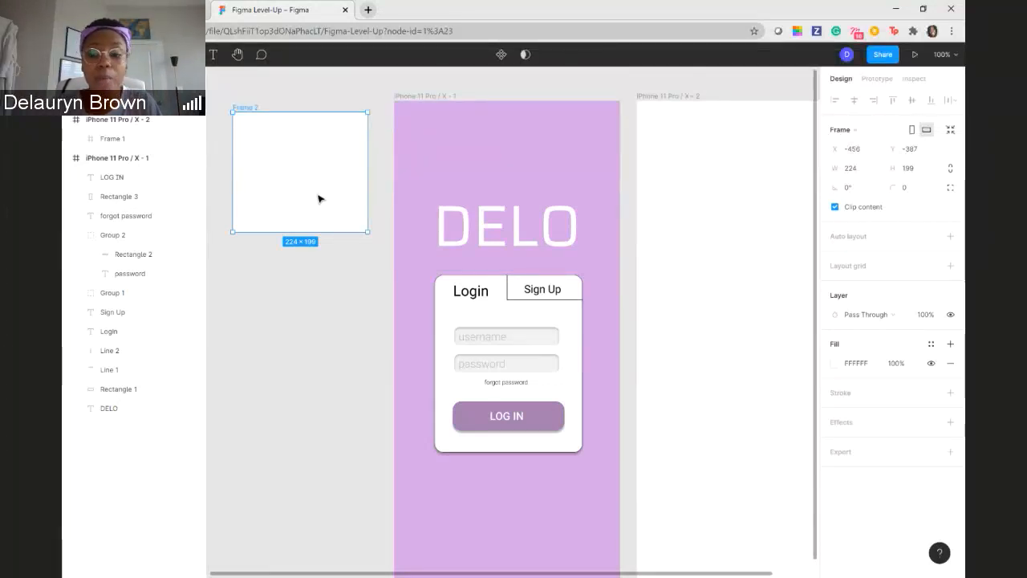
pyautogui.press('Delete')
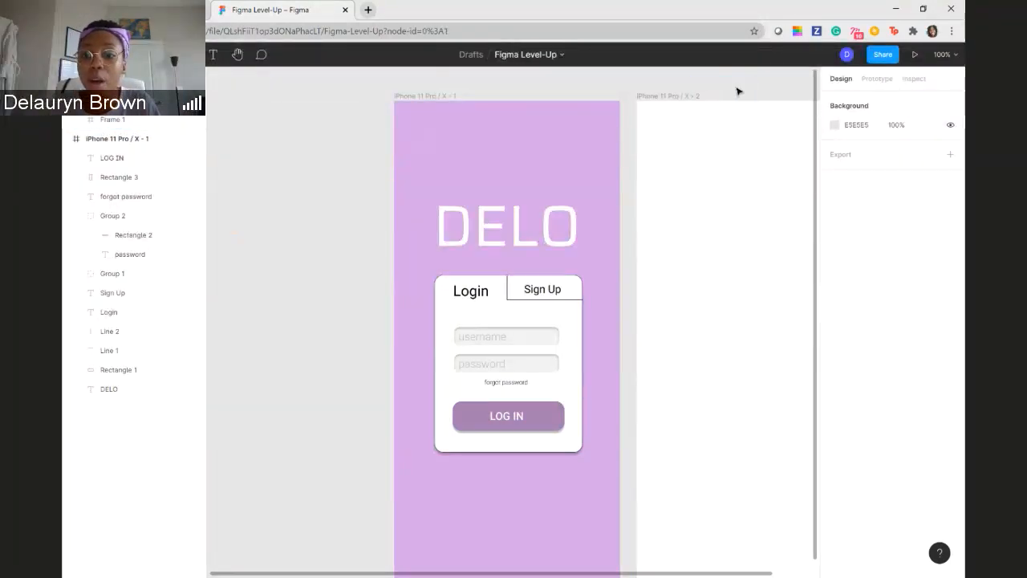
# - Delete the small nested frame and the blank second iPhone frame
pyautogui.click(733, 128)
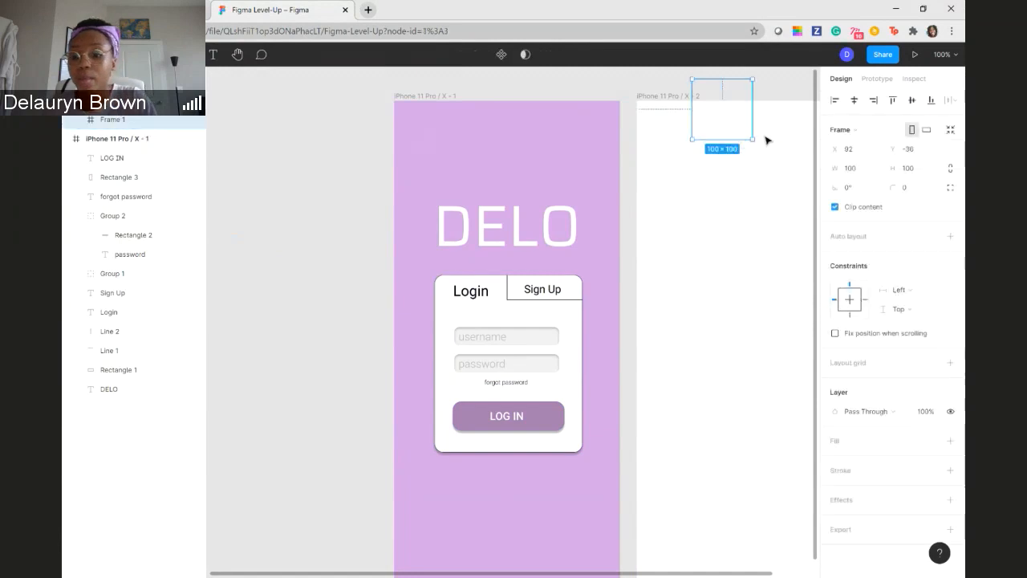
pyautogui.press('Delete')
pyautogui.click(712, 176)
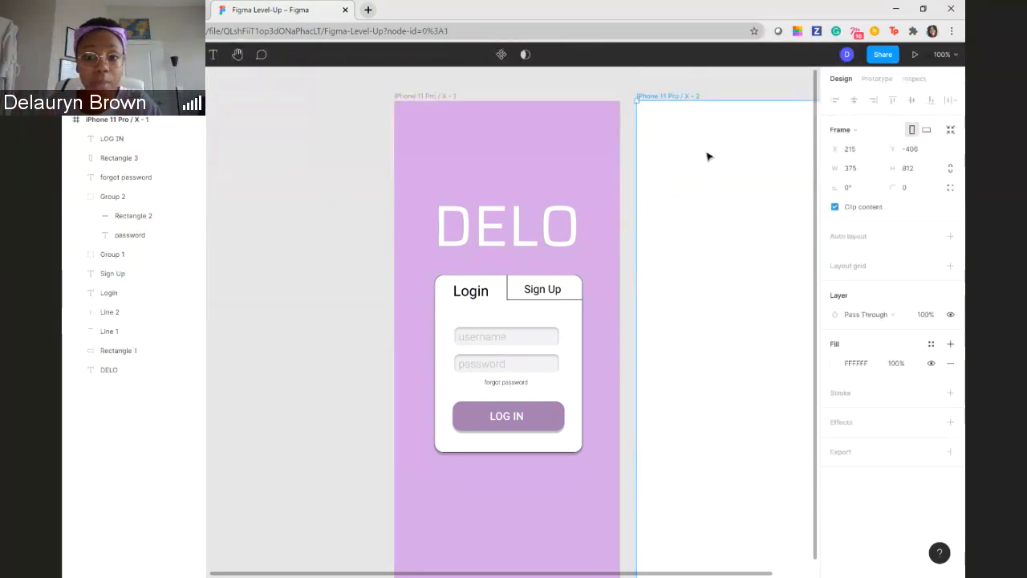
pyautogui.press('Delete')
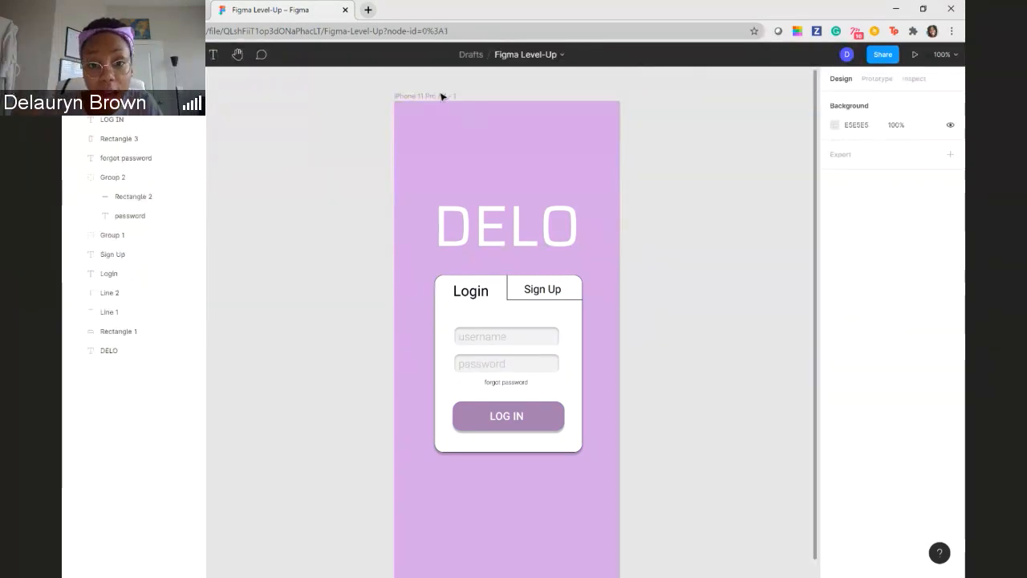
pyautogui.click(440, 96)
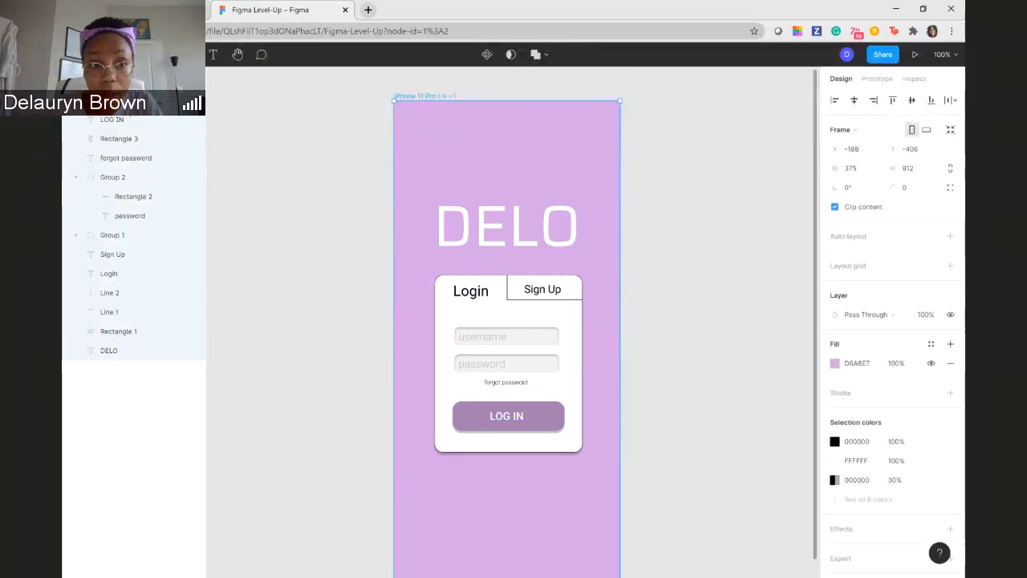
pyautogui.rightClick(135, 96)
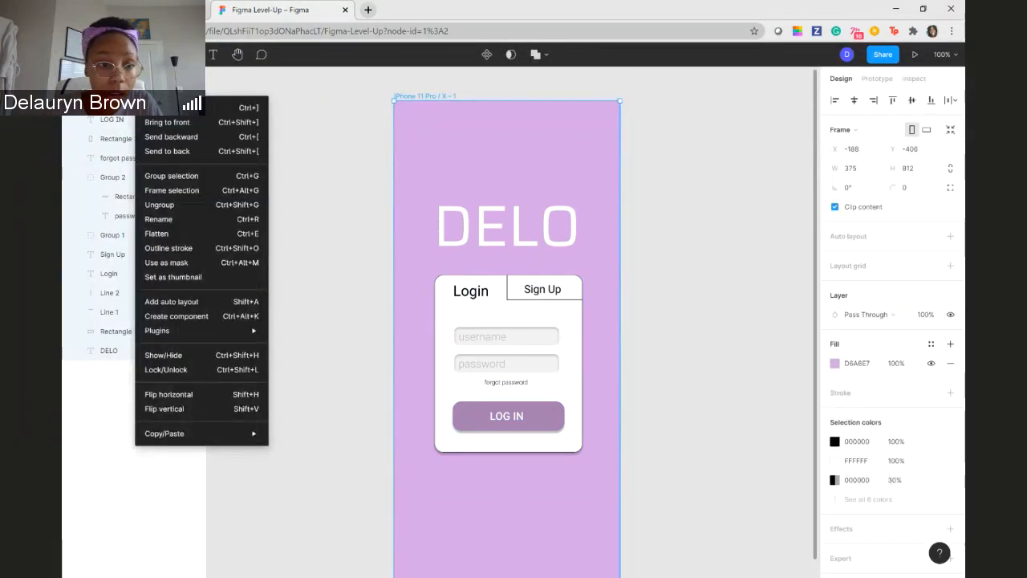
pyautogui.click(389, 110)
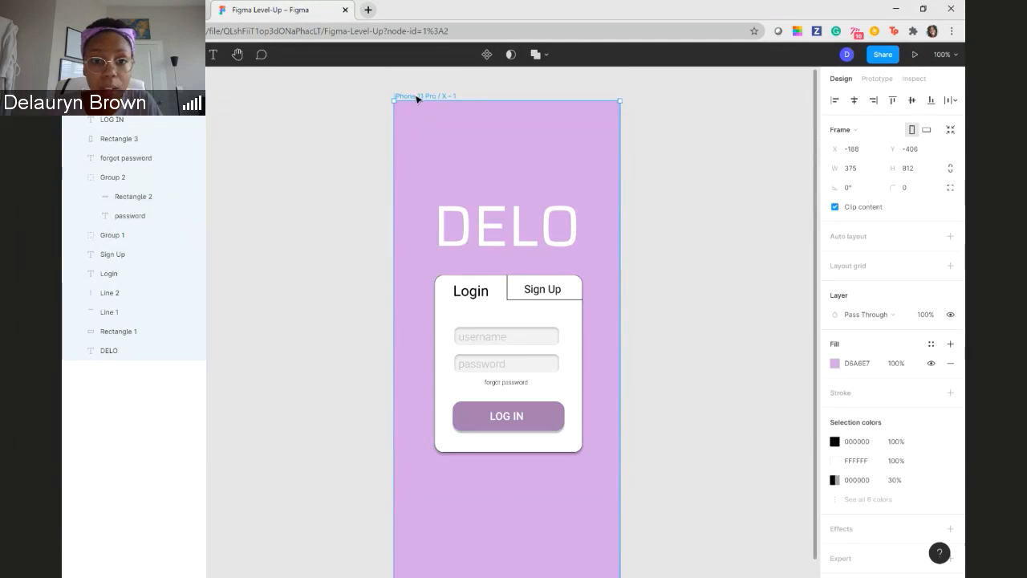
pyautogui.rightClick(417, 98)
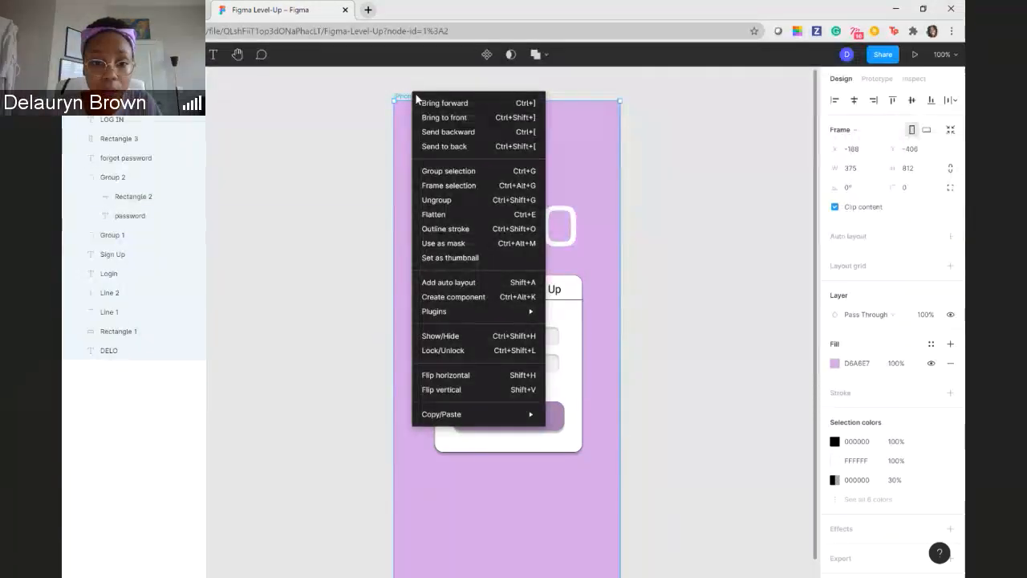
pyautogui.moveTo(464, 411)
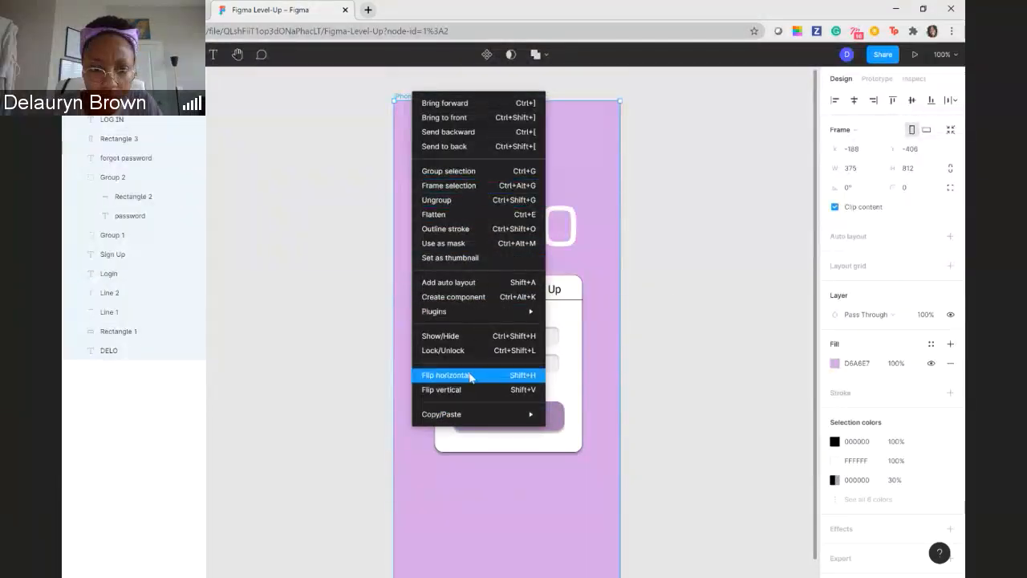
pyautogui.click(367, 171)
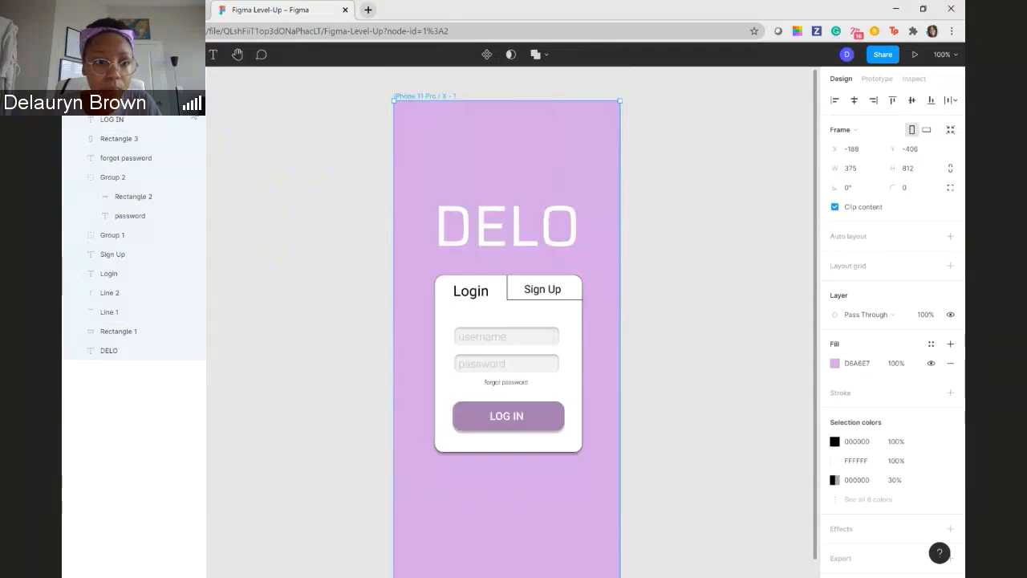
pyautogui.rightClick(135, 97)
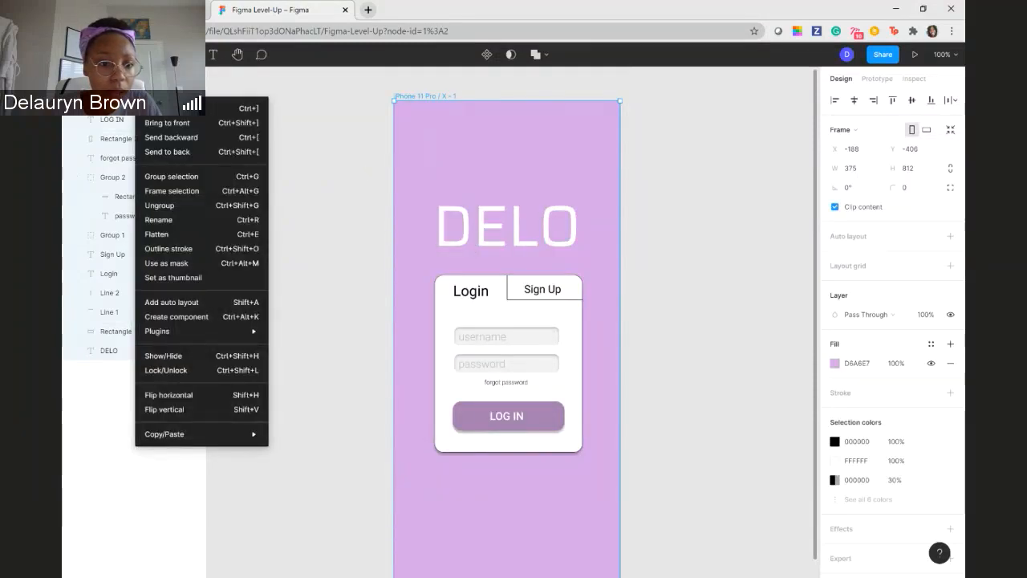
pyautogui.click(782, 355)
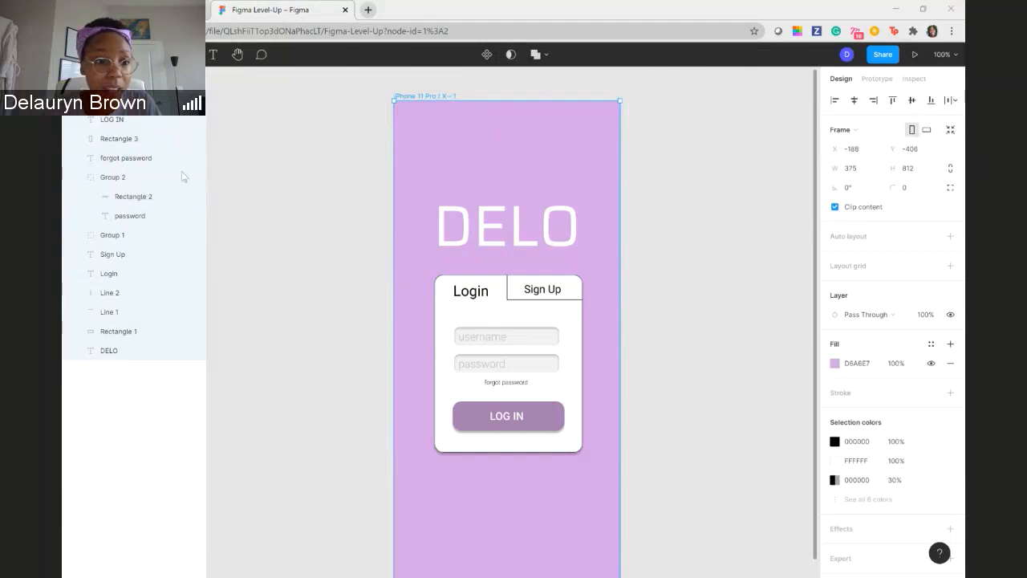
# - Wrap the selected login screen frame in a new enclosing frame with Frame selection
pyautogui.rightClick(488, 124)
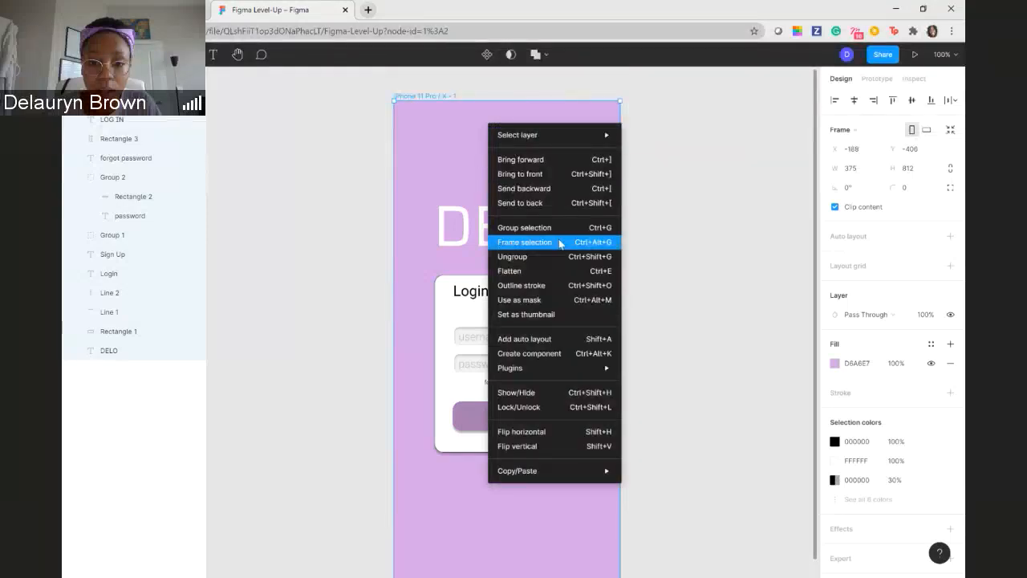
pyautogui.moveTo(568, 470)
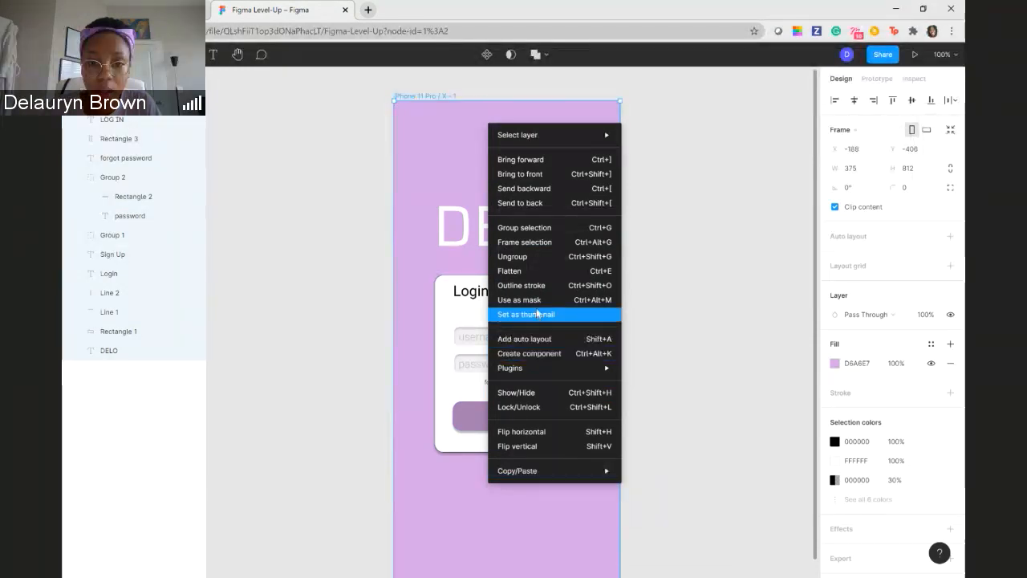
pyautogui.click(538, 243)
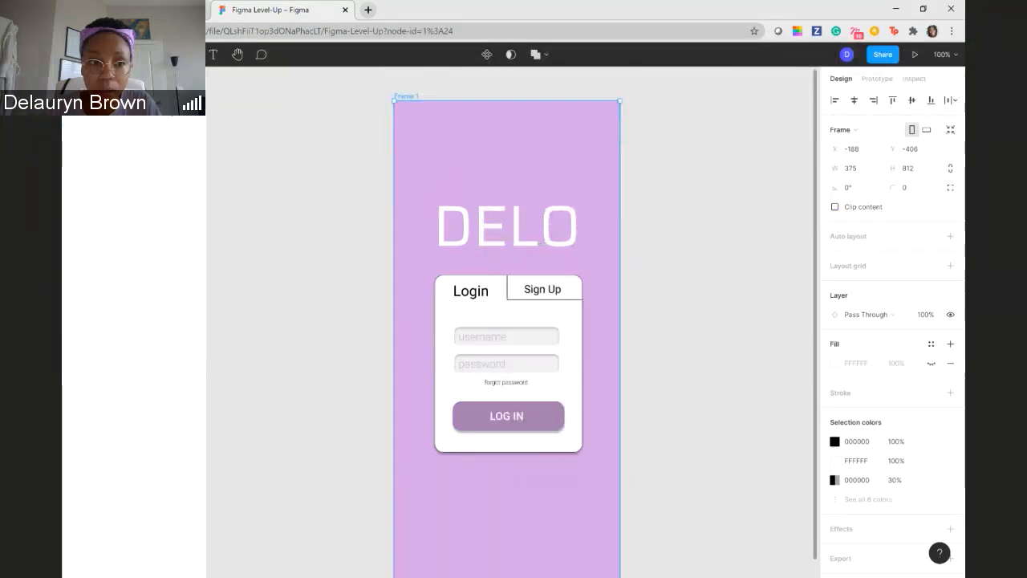
# - Duplicate the inner iPhone 11 Pro / X - 1 frame and place the copy beside the original at X 219, Y -406
pyautogui.rightClick(124, 96)
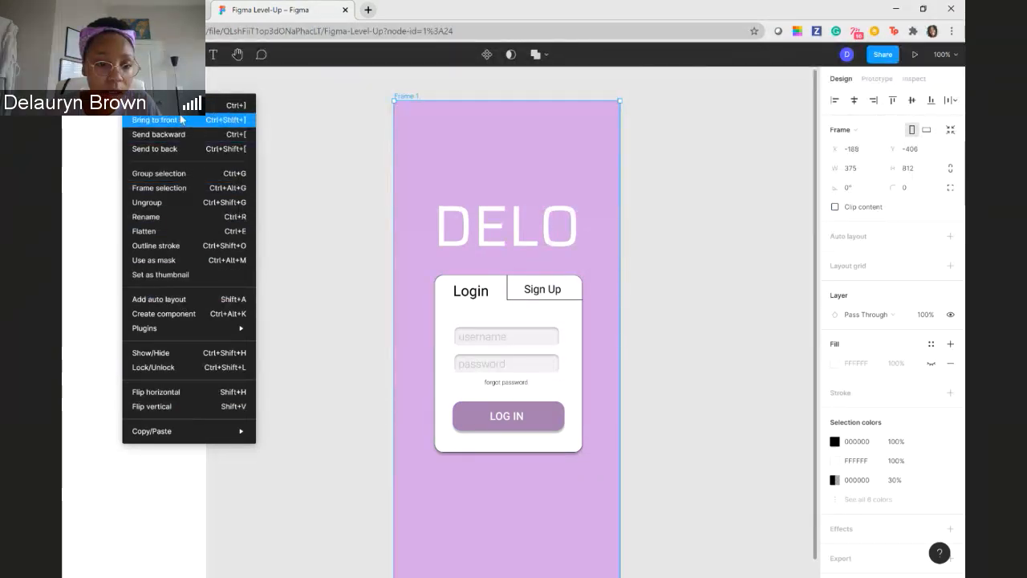
pyautogui.click(441, 140)
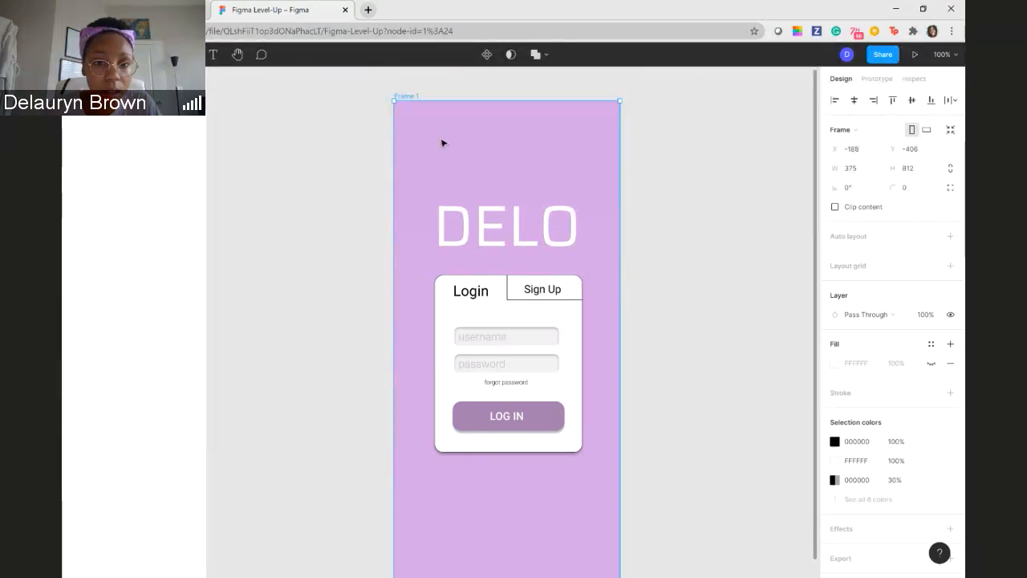
pyautogui.doubleClick(445, 138)
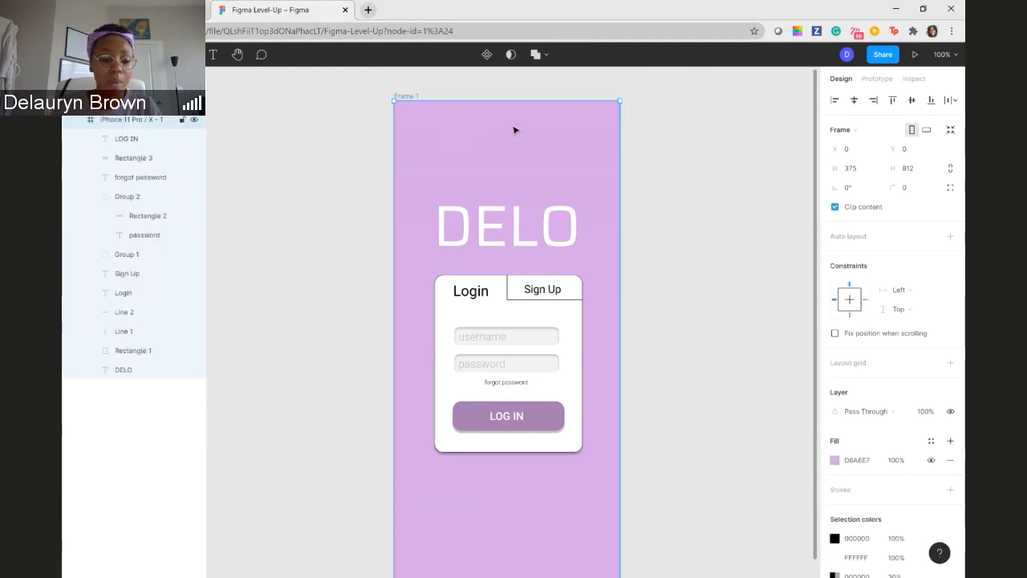
pyautogui.hotkey('ctrl', 'd')
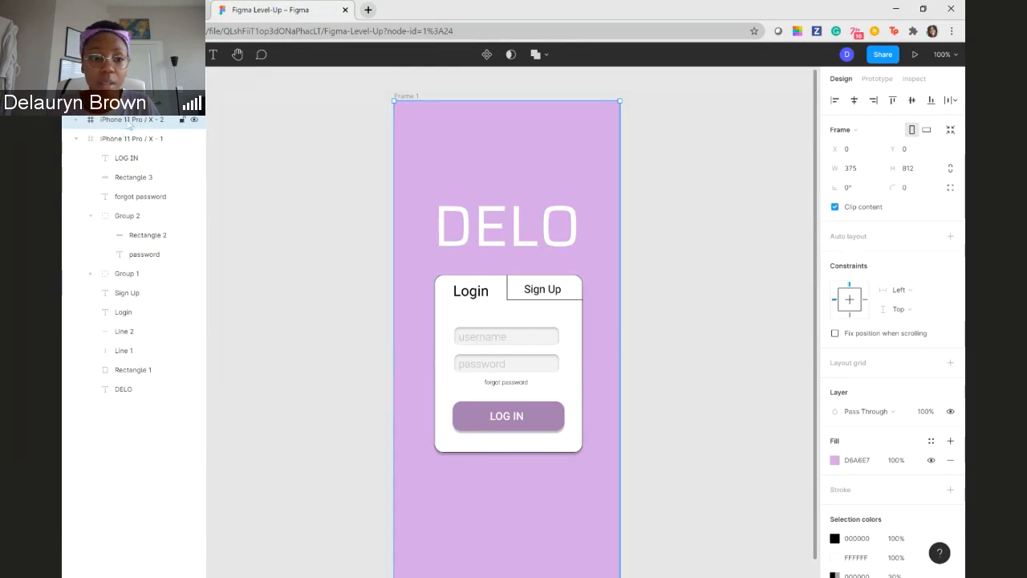
pyautogui.click(77, 122)
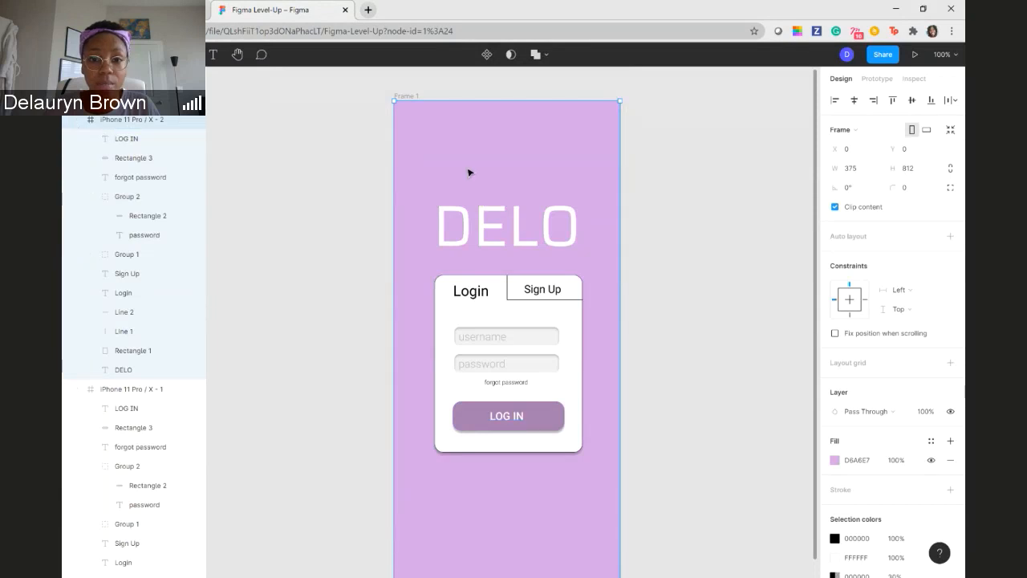
pyautogui.moveTo(470, 172); pyautogui.dragTo(714, 171)
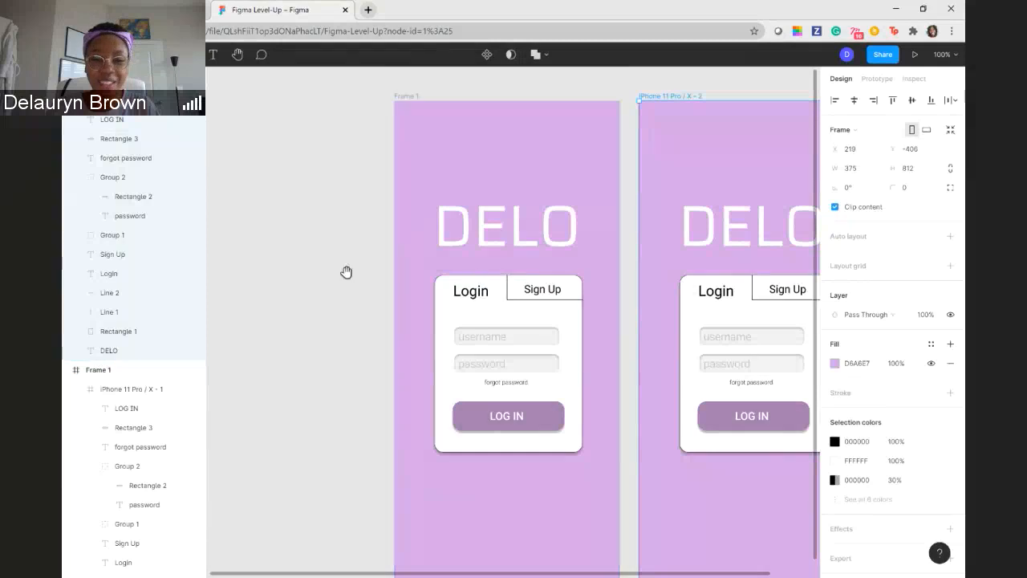
pyautogui.moveTo(346, 272); pyautogui.dragTo(201, 251)
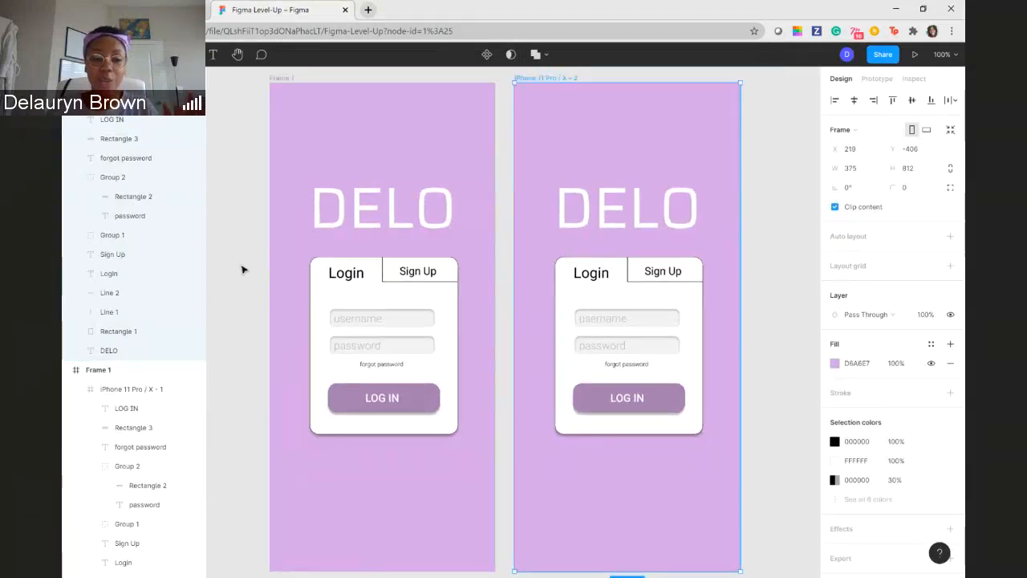
# - Examine the layer nesting inside Frame 1 and locate the Duplicate command among the editing commands
pyautogui.click(78, 389)
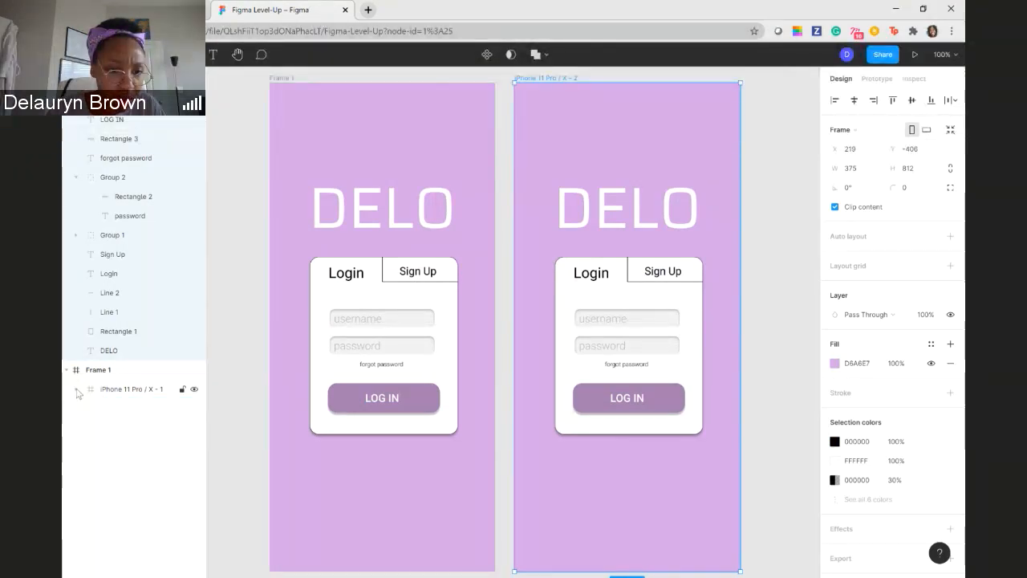
pyautogui.click(78, 390)
pyautogui.click(70, 371)
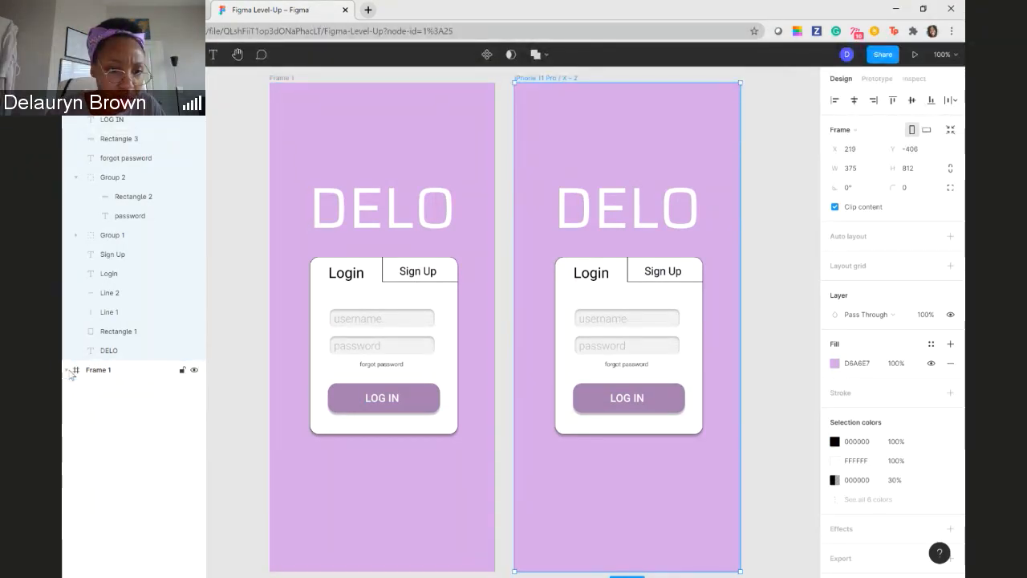
pyautogui.click(70, 371)
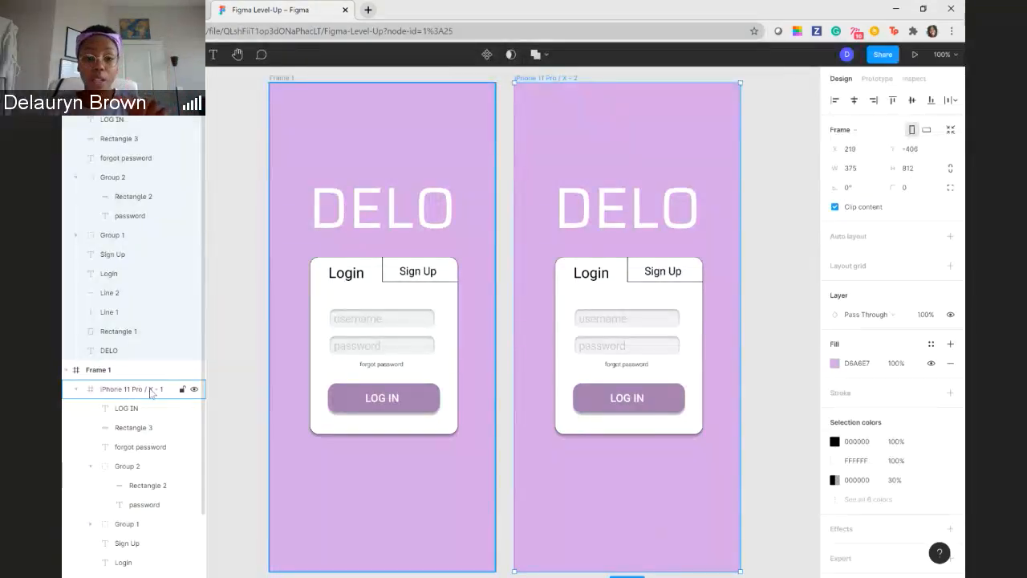
pyautogui.click(397, 169)
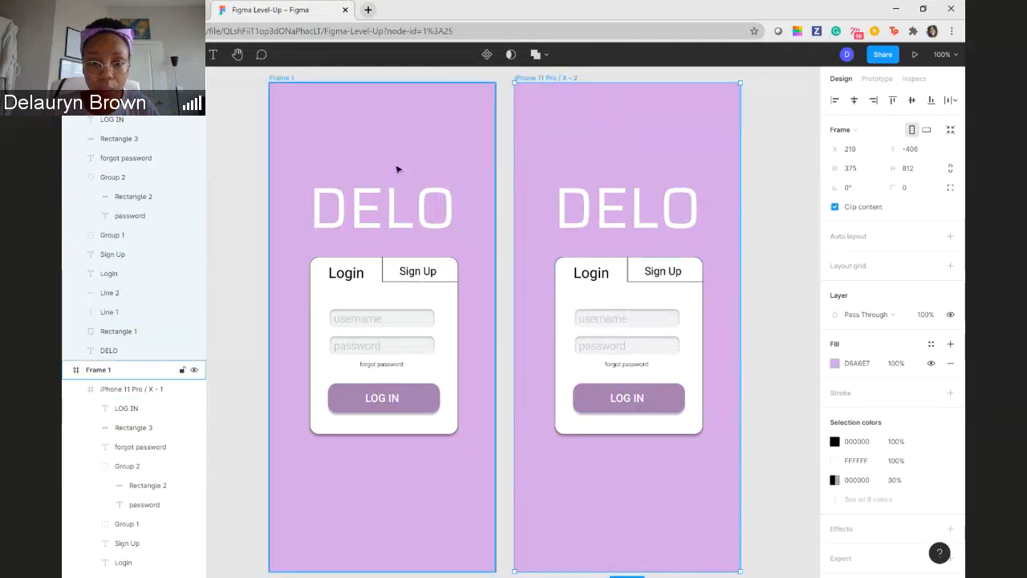
pyautogui.rightClick(538, 147)
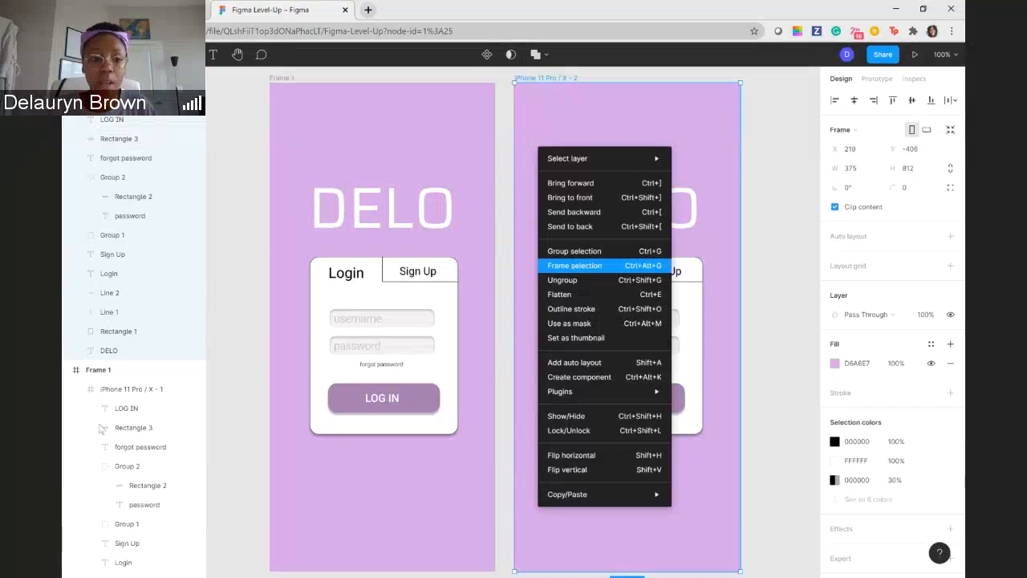
pyautogui.click(257, 303)
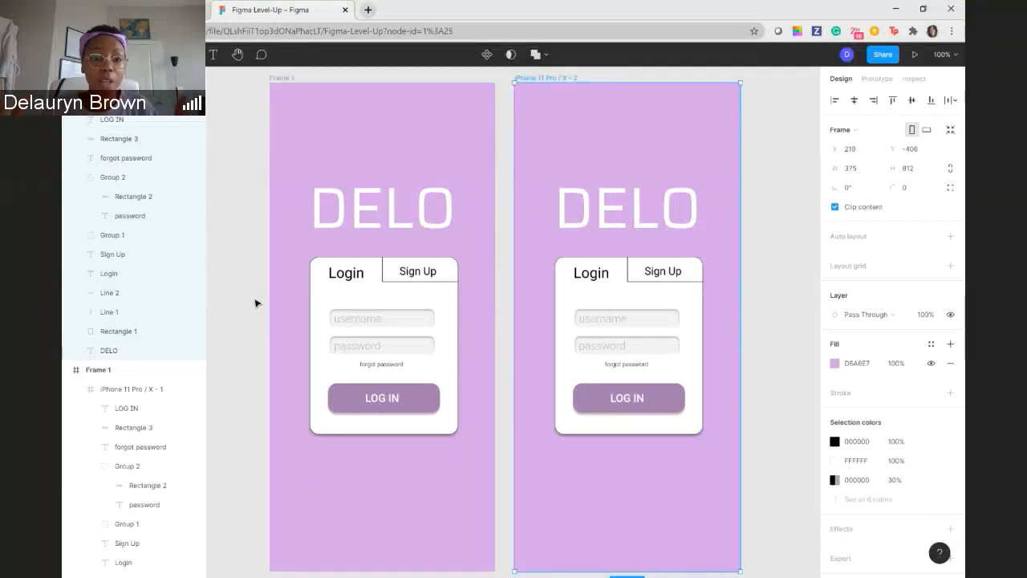
pyautogui.click(77, 54)
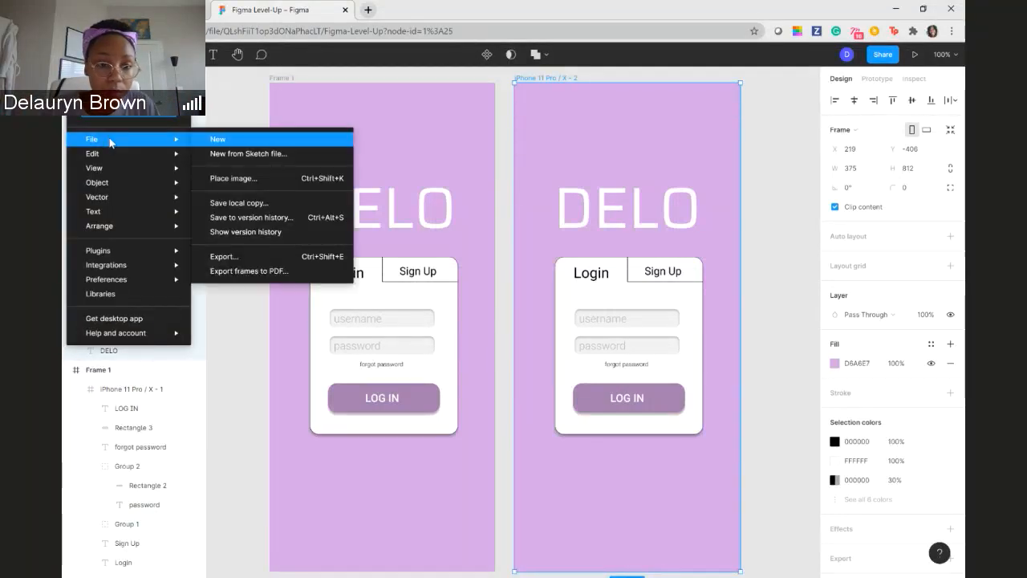
pyautogui.moveTo(114, 153)
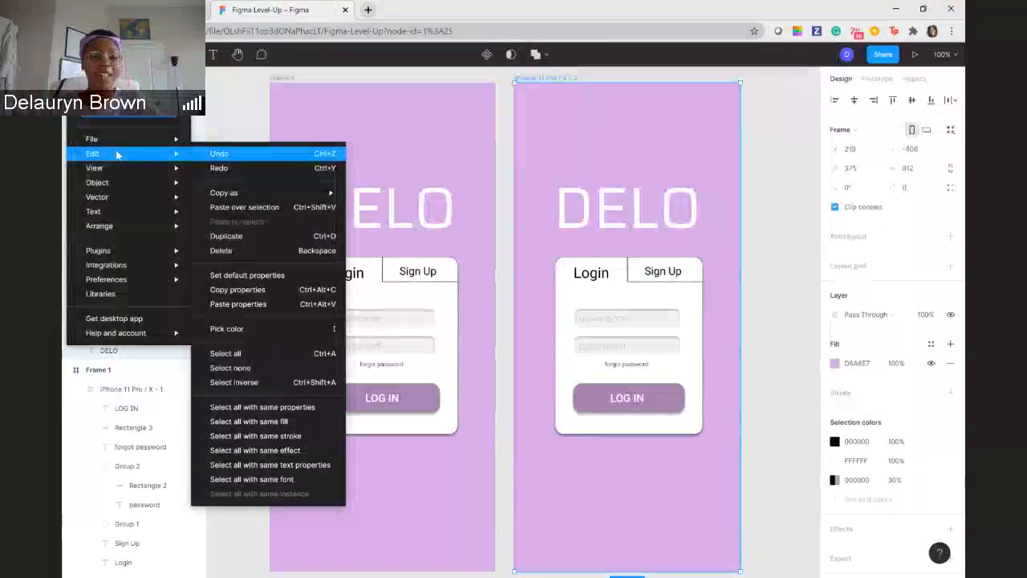
pyautogui.moveTo(173, 154)
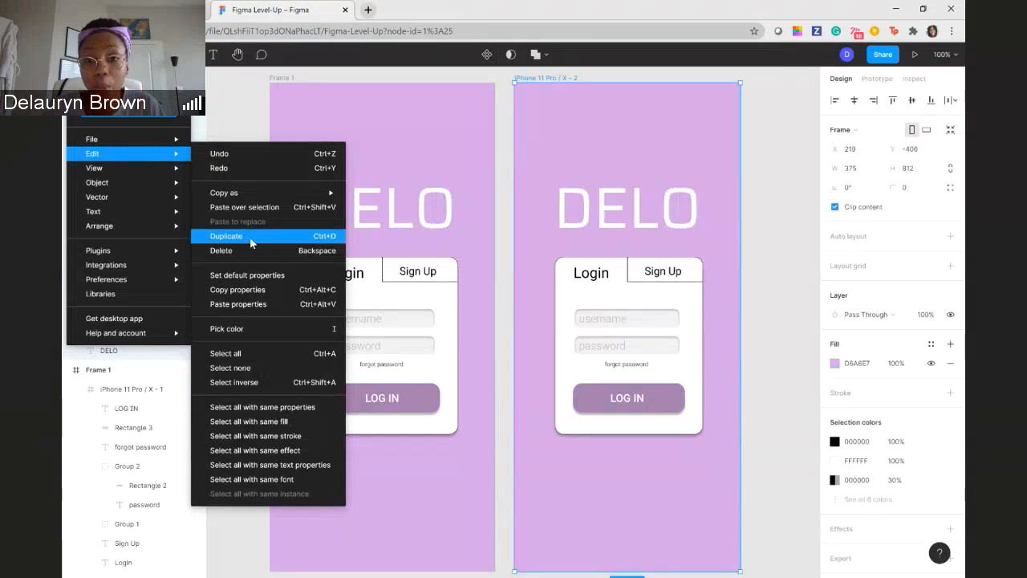
pyautogui.click(741, 172)
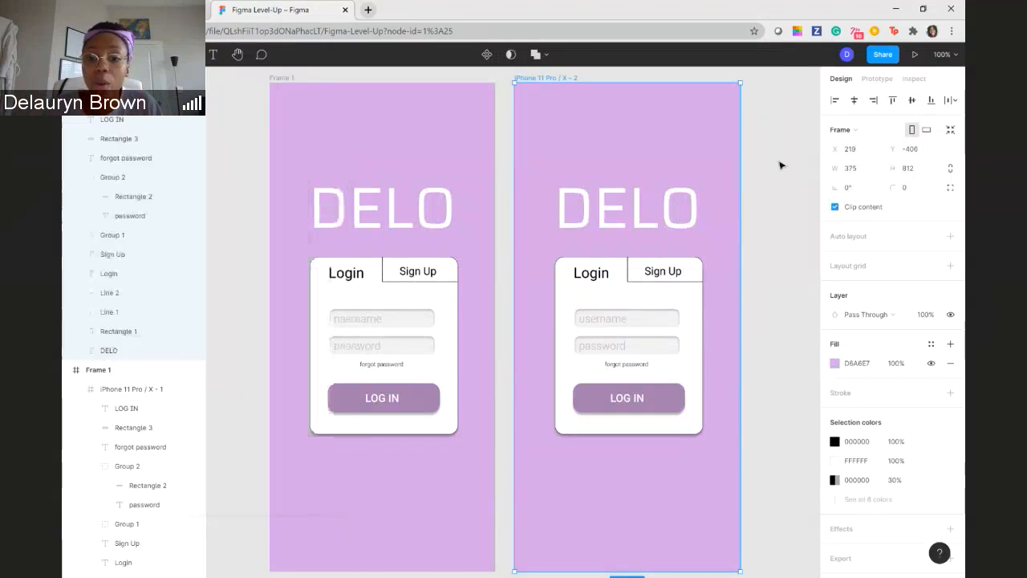
# - Ungroup Frame 1 to release the original iPhone 11 Pro / X - 1 login frame from its wrapper
pyautogui.click(765, 219)
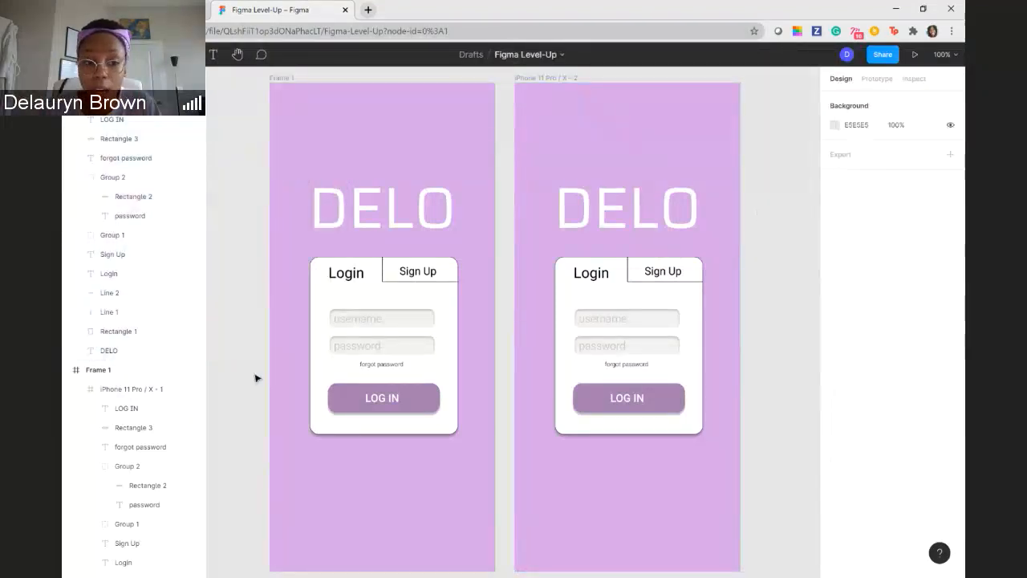
pyautogui.click(107, 386)
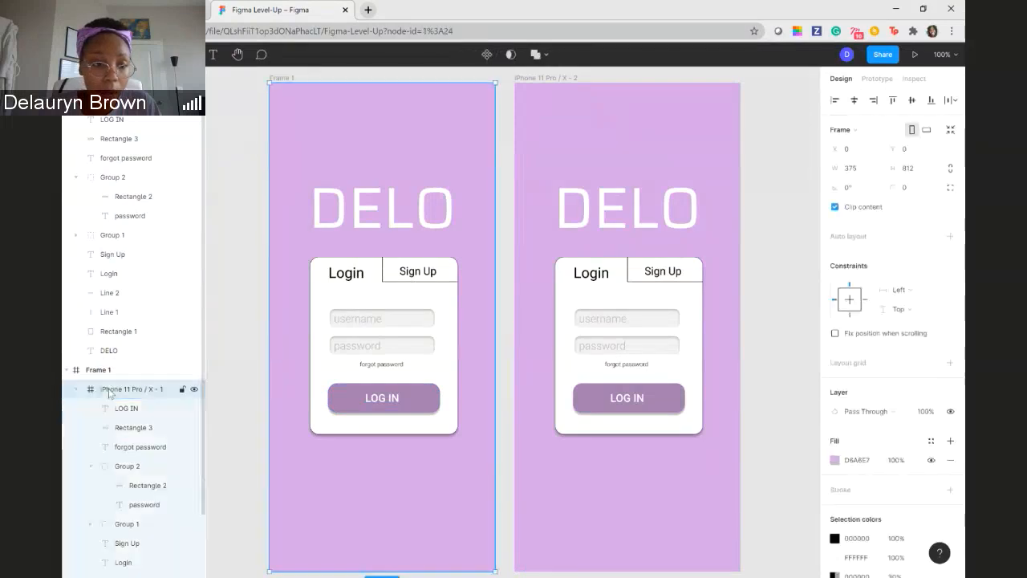
pyautogui.click(106, 370)
pyautogui.rightClick(107, 371)
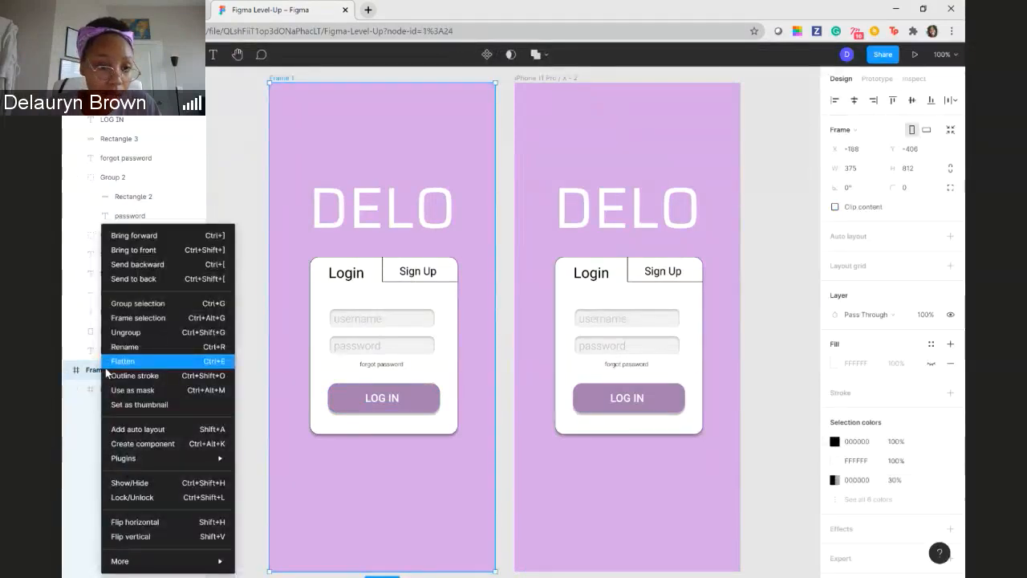
pyautogui.click(158, 332)
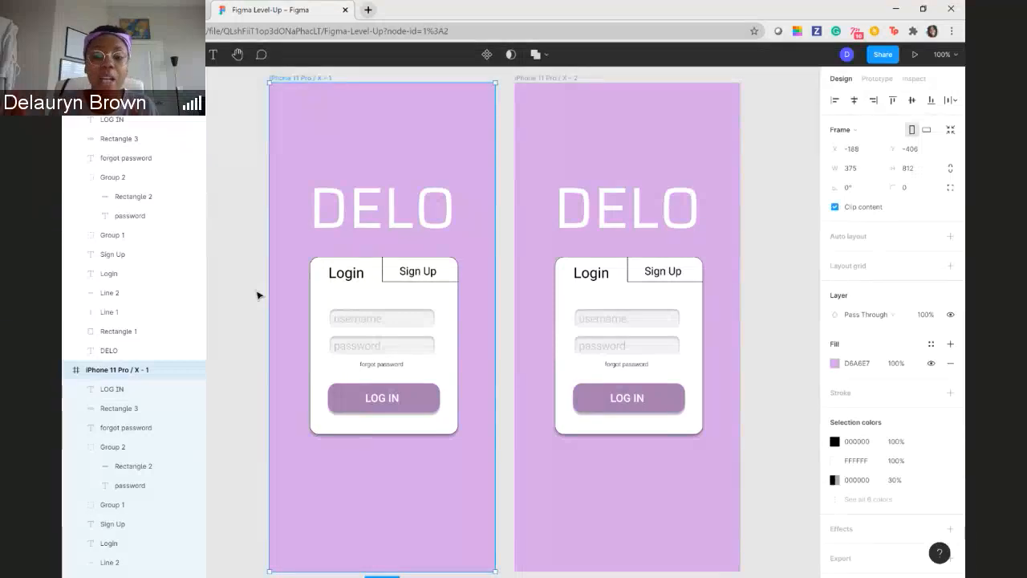
pyautogui.click(769, 227)
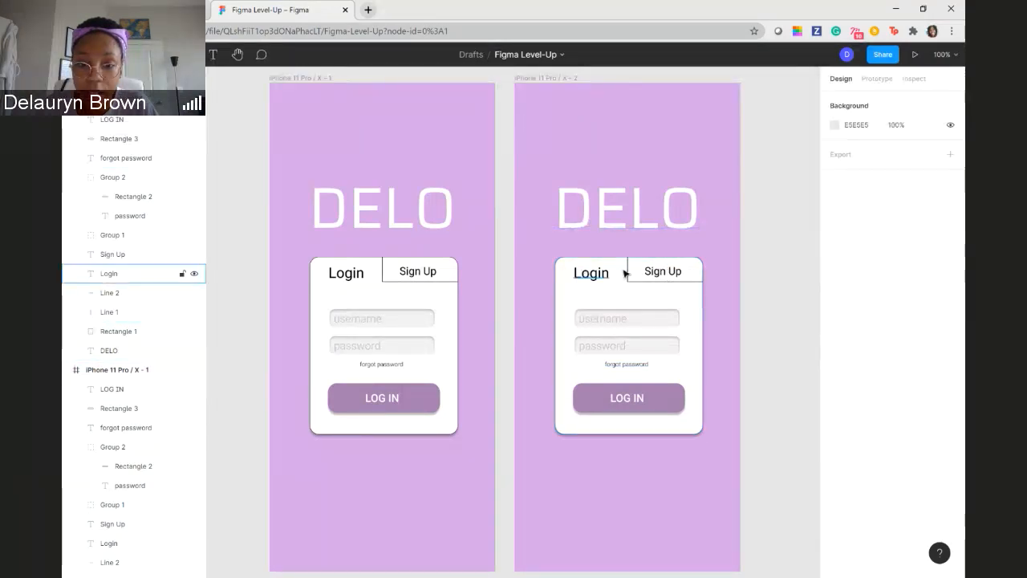
# - Set the font size of the Login tab label in the iPhone 11 Pro / X - 2 copy to 18
pyautogui.click(655, 278)
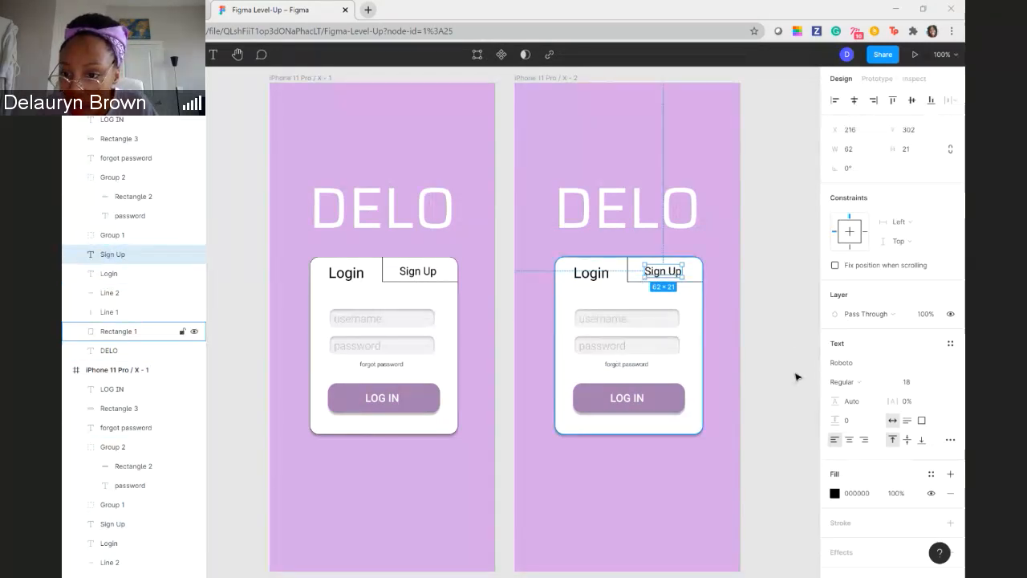
pyautogui.click(594, 278)
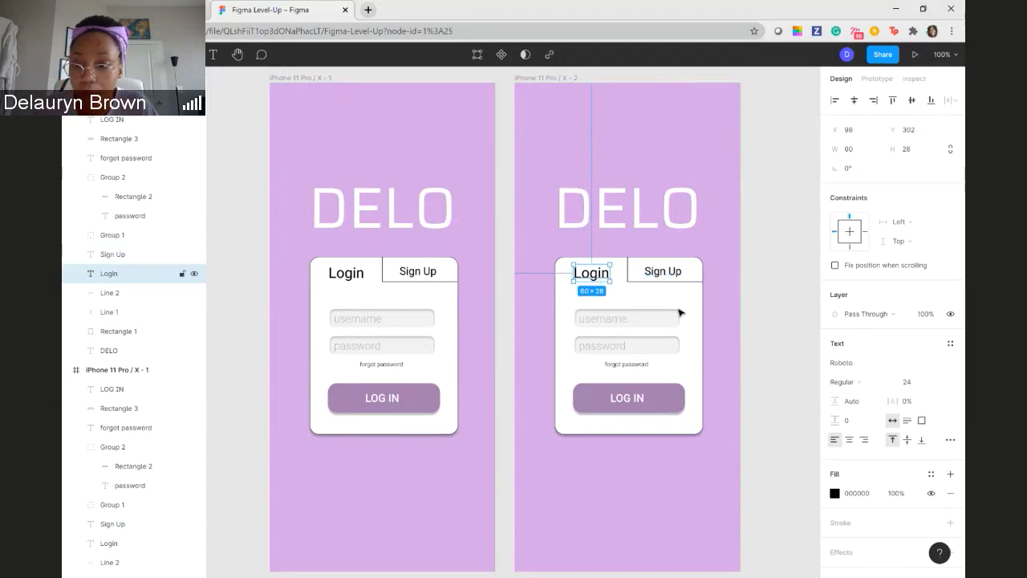
pyautogui.doubleClick(591, 273)
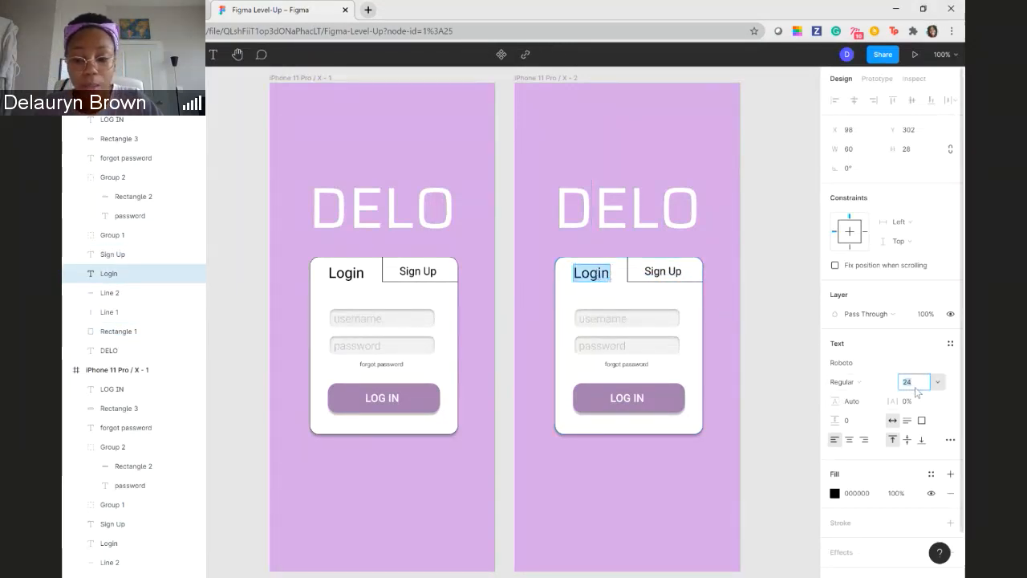
pyautogui.write('18')
pyautogui.press('Return')
pyautogui.press('Escape')
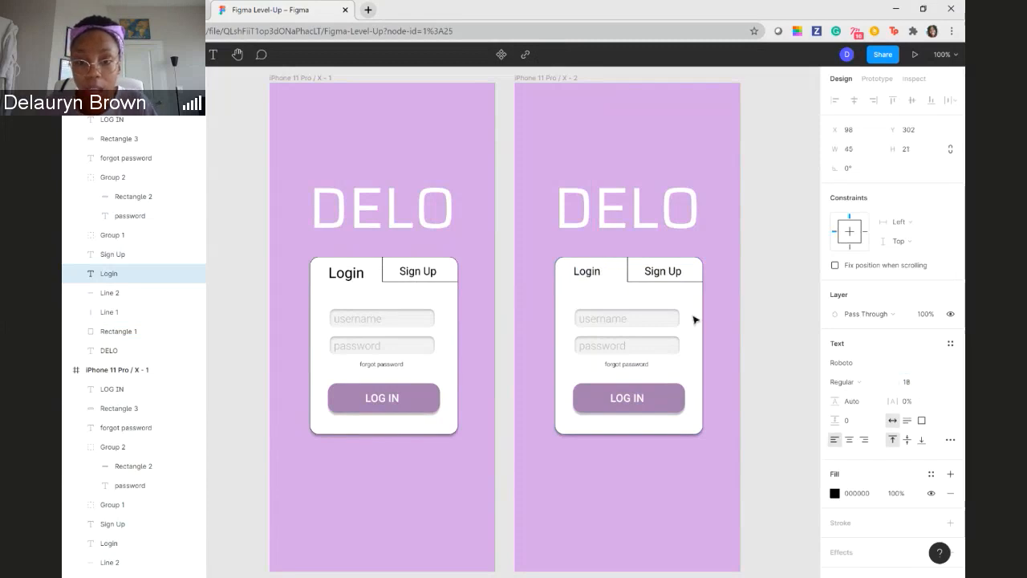
# - Set the copy's Sign Up tab label to font size 24 and recentre both tab labels, placing Sign Up at X 209, Y 301
pyautogui.doubleClick(663, 271)
pyautogui.click(914, 382)
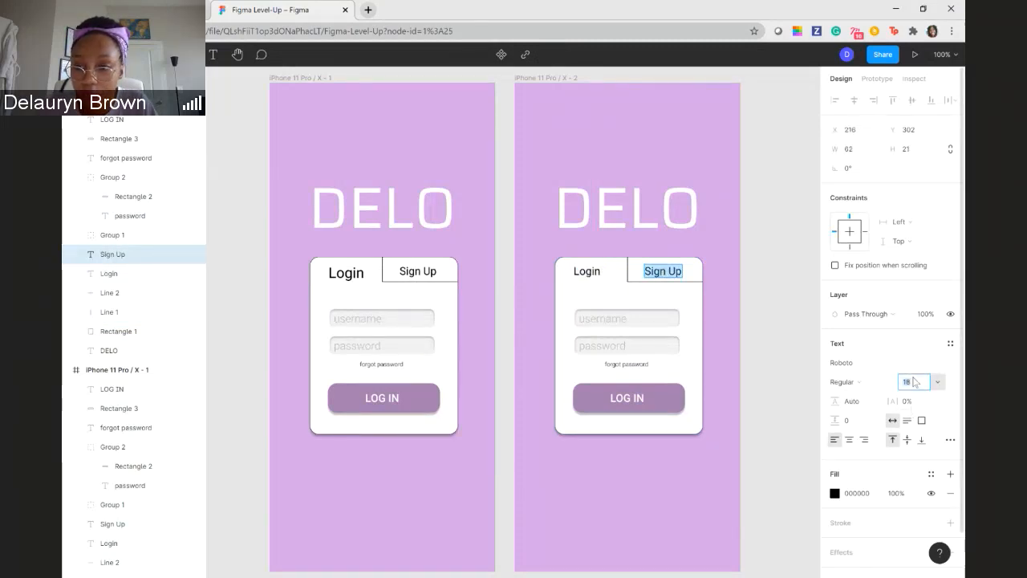
pyautogui.press('Return')
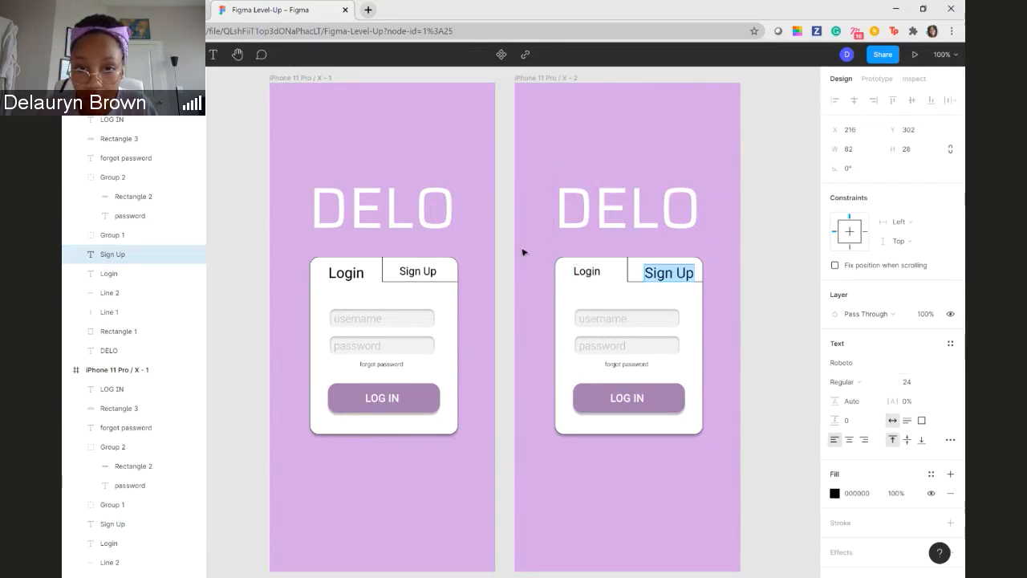
pyautogui.press('Escape')
pyautogui.moveTo(586, 275); pyautogui.dragTo(591, 271)
pyautogui.click(659, 274)
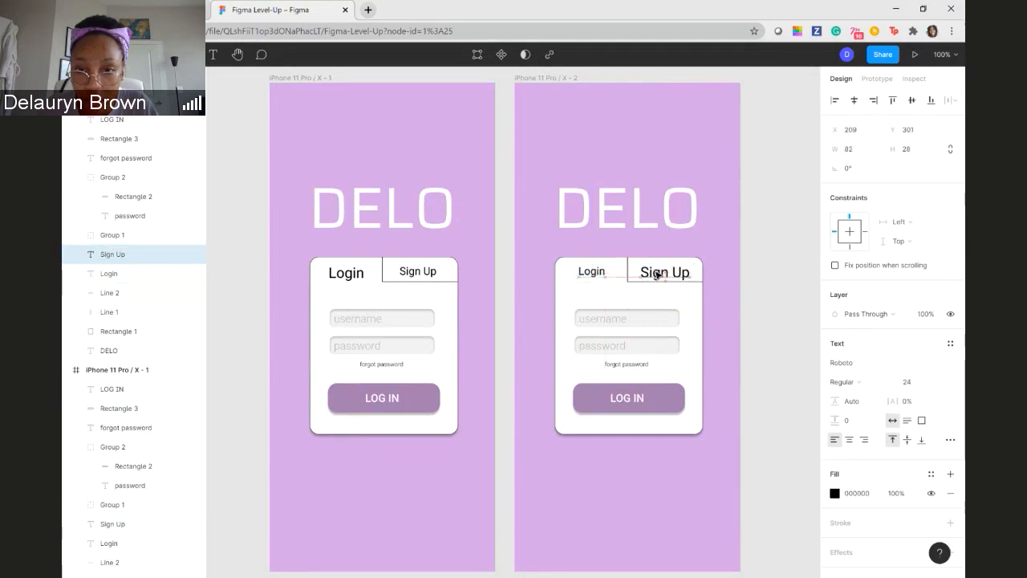
# - Move the copy's horizontal tab line from under Sign Up to under Login and shorten it to a width of 121
pyautogui.click(706, 284)
pyautogui.moveTo(659, 283); pyautogui.dragTo(621, 288)
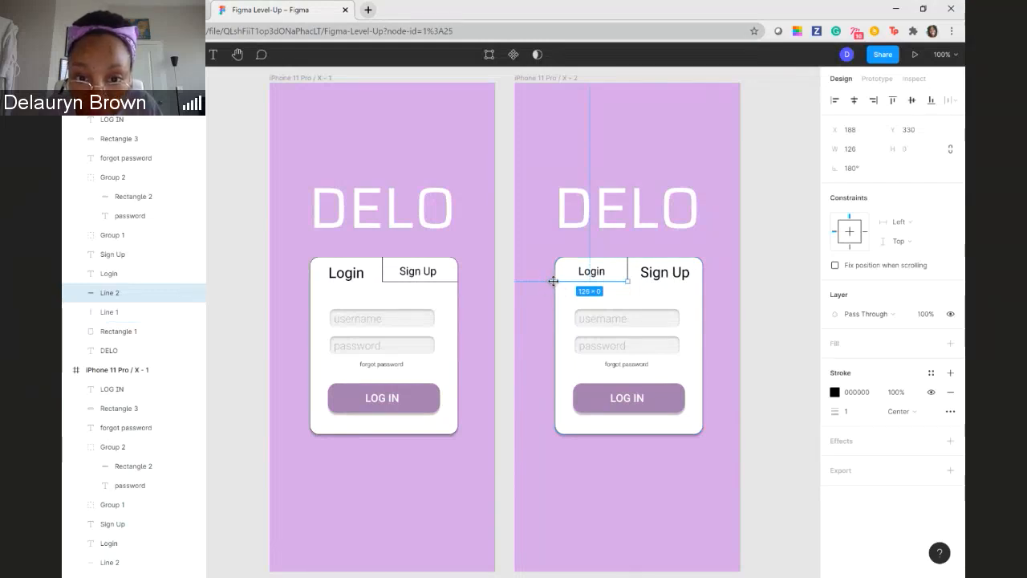
pyautogui.moveTo(555, 281); pyautogui.dragTo(558, 283)
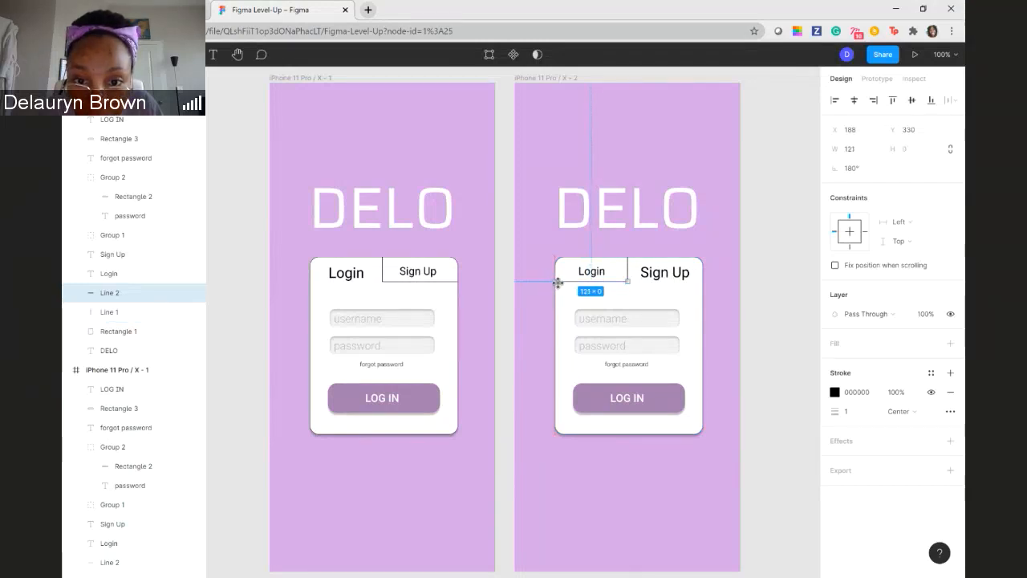
pyautogui.click(505, 345)
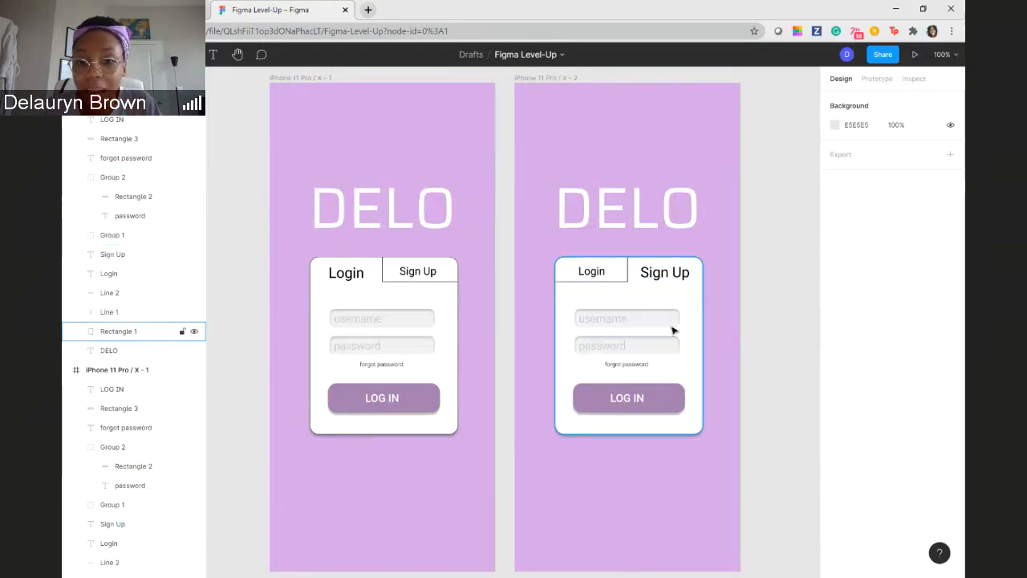
# - Extend the copy's white card Rectangle 1 downward to a height of 435
pyautogui.click(640, 431)
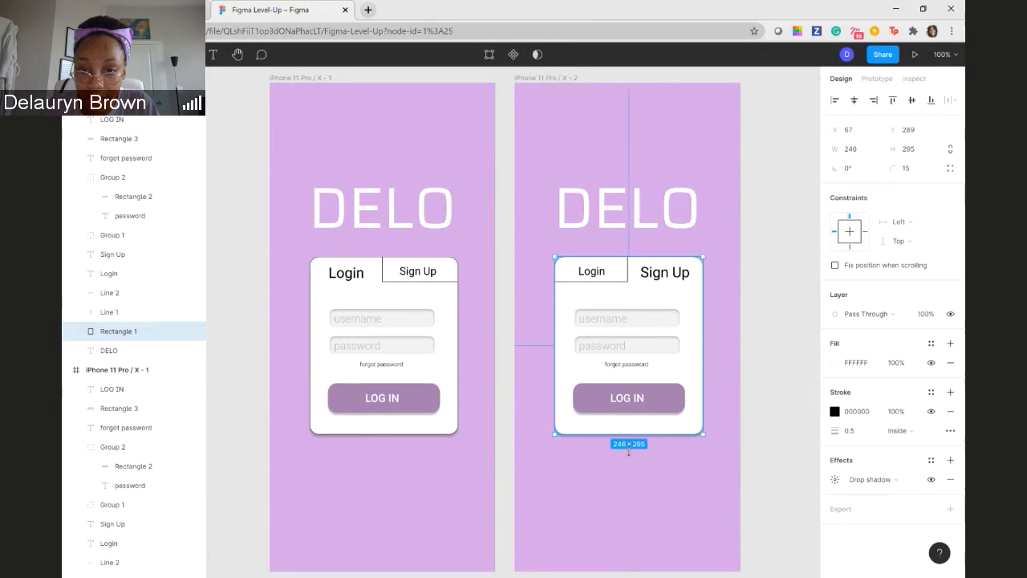
pyautogui.moveTo(628, 452); pyautogui.dragTo(628, 519)
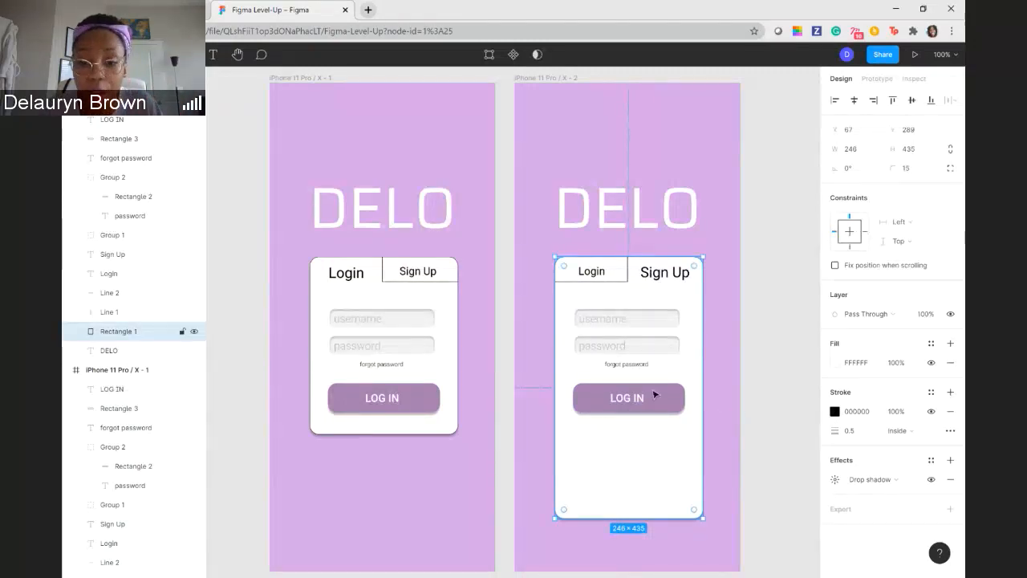
pyautogui.click(626, 365)
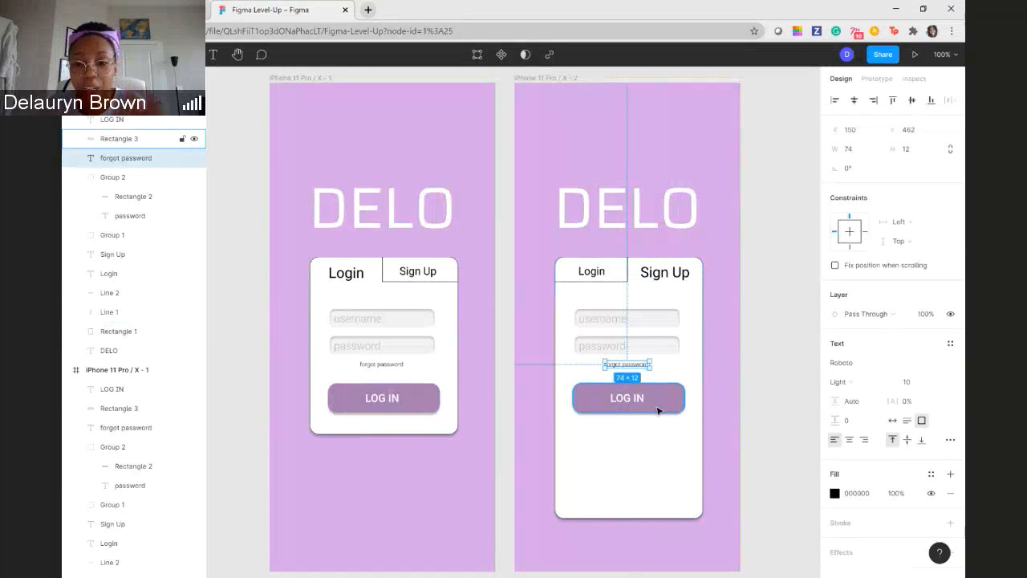
# - Group the copy's LOG IN text with its button rectangle and move the group near the card's lower edge at X 95, Y 657
pyautogui.click(592, 401)
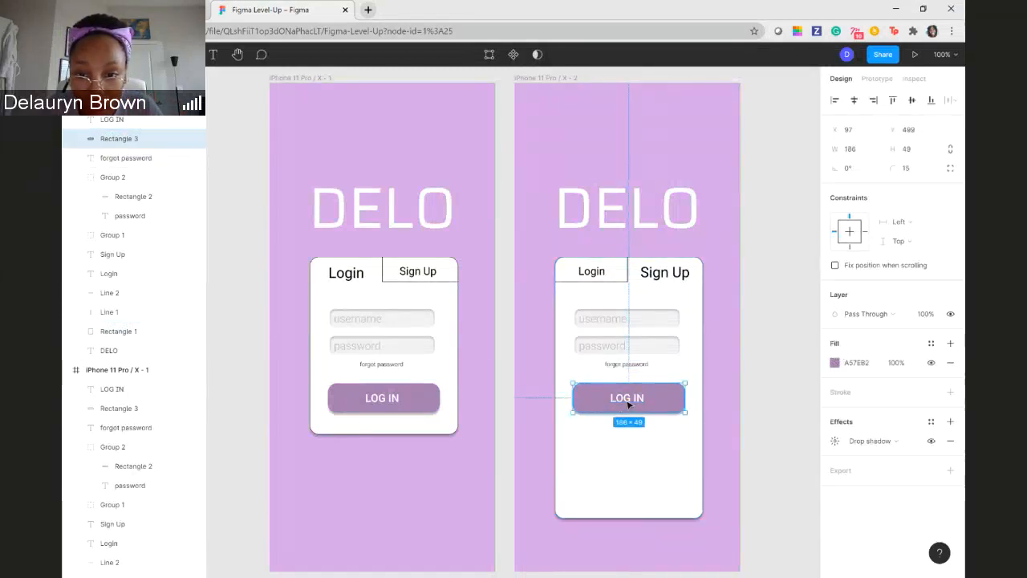
pyautogui.keyDown('shift'); pyautogui.click(628, 401); pyautogui.keyUp('shift')
pyautogui.rightClick(593, 404)
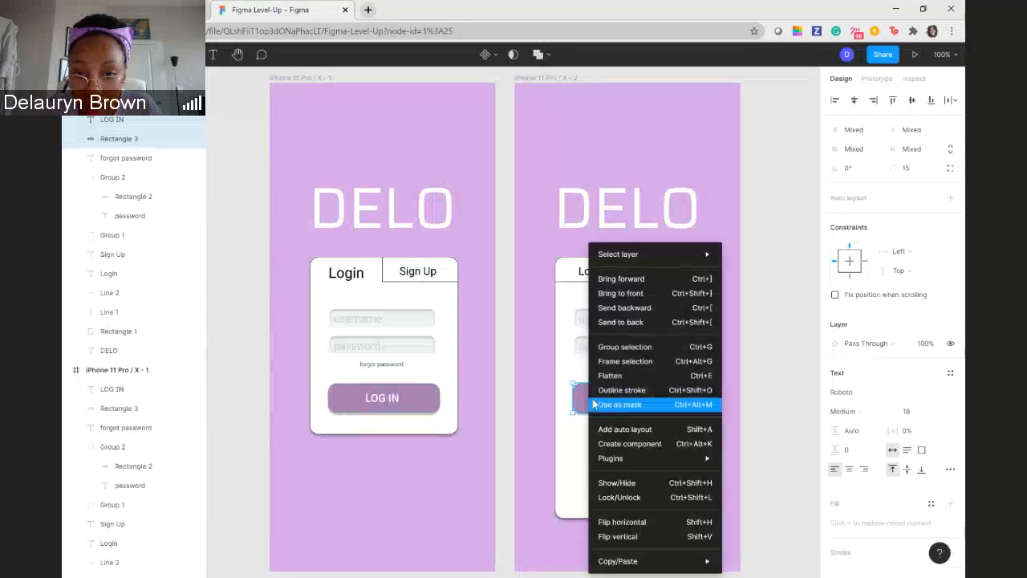
pyautogui.click(624, 347)
pyautogui.moveTo(603, 404); pyautogui.dragTo(604, 495)
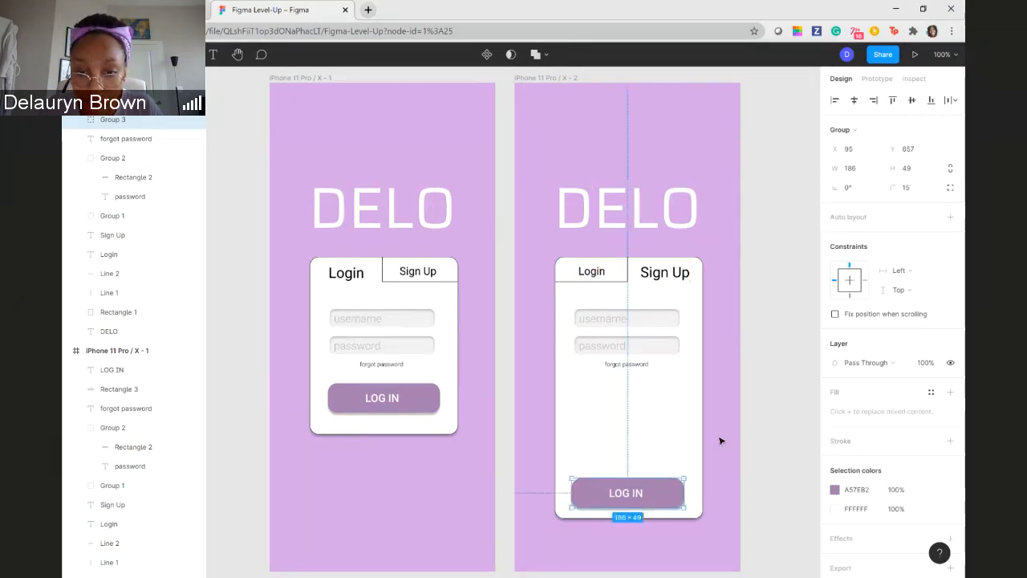
# - Change the label on the copy's moved LOG IN button to SIGN UP
pyautogui.doubleClick(626, 497)
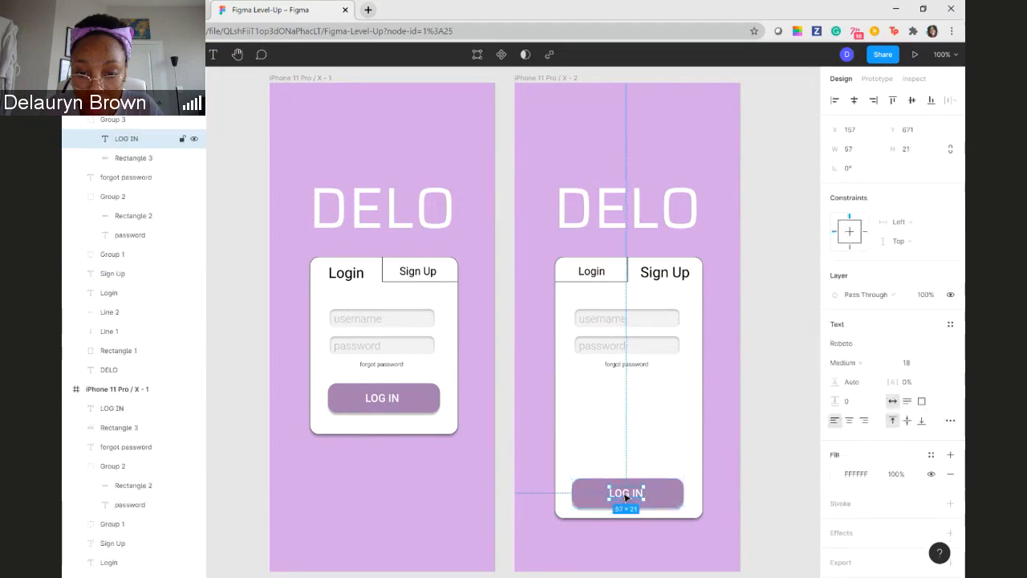
pyautogui.doubleClick(626, 497)
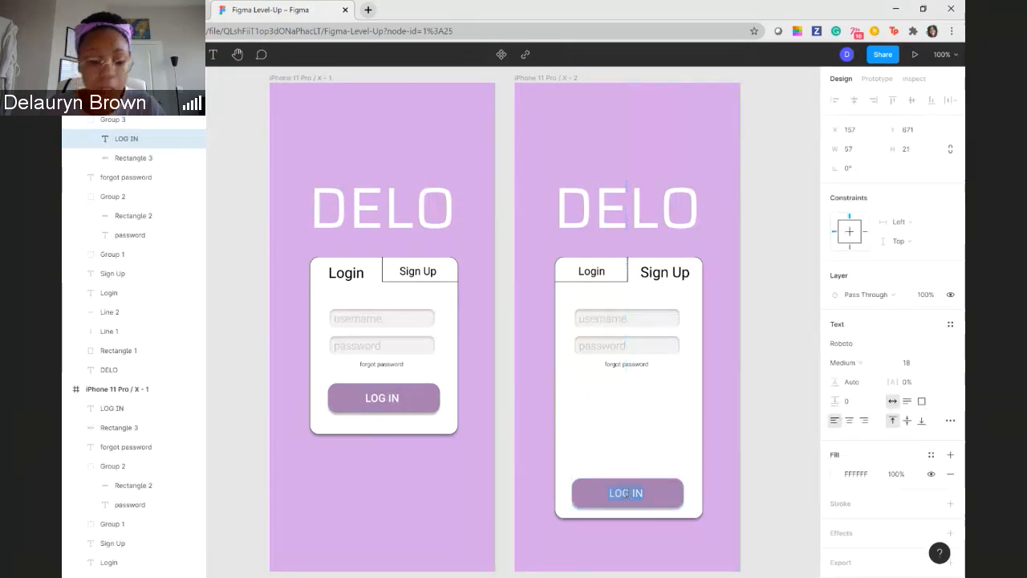
pyautogui.write('S')
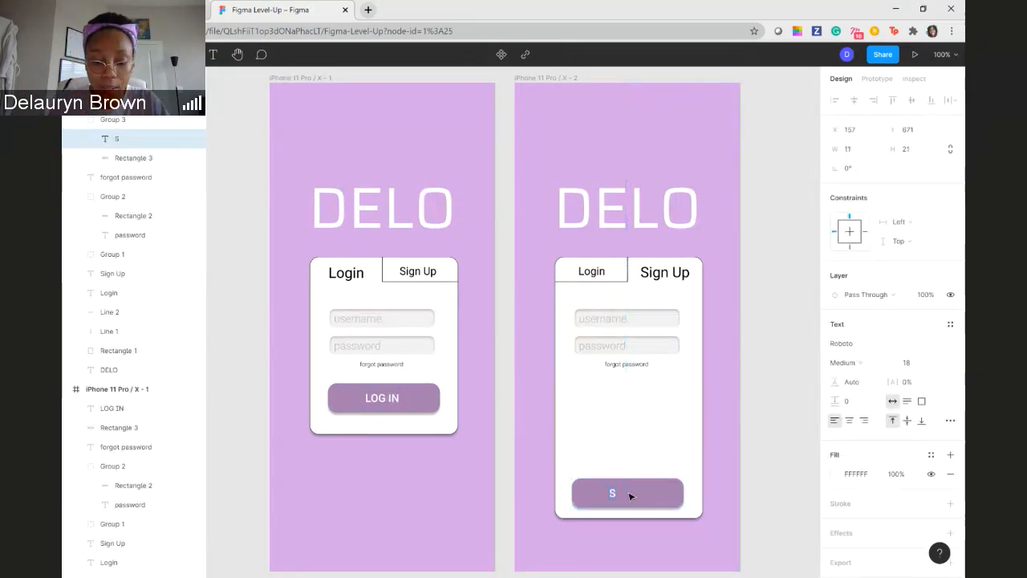
pyautogui.write('ign')
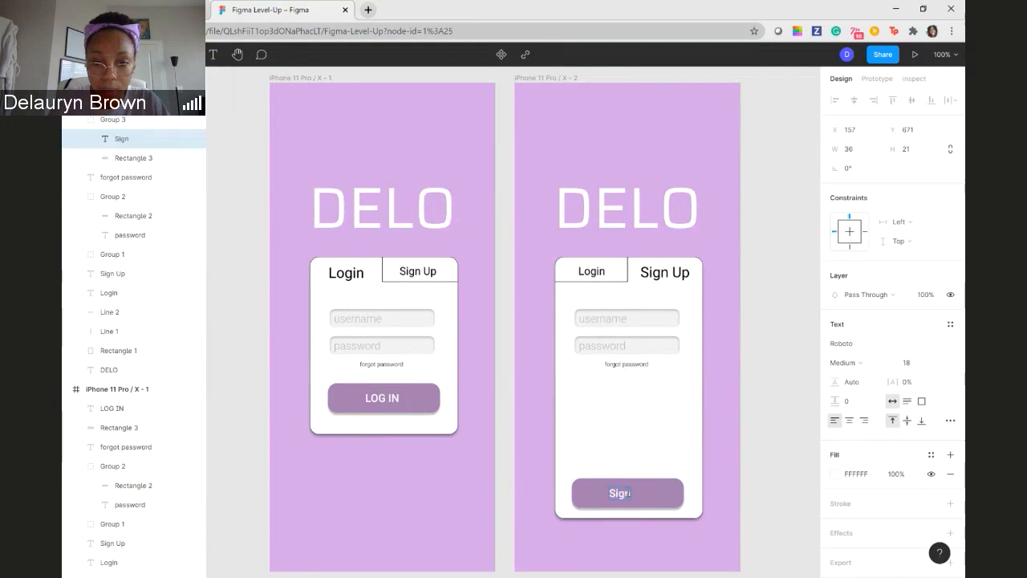
pyautogui.press('BackSpace')
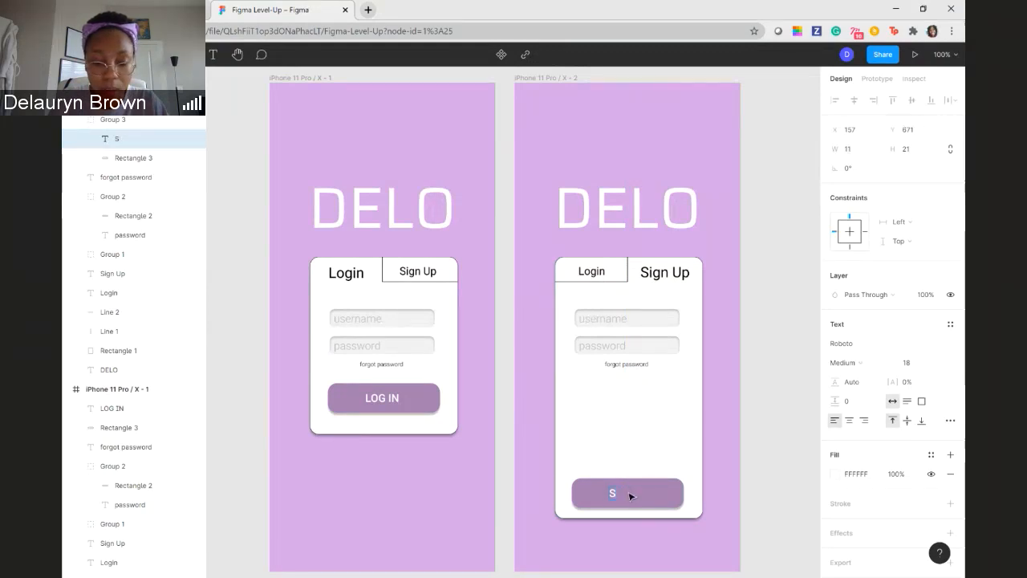
pyautogui.write('GN UP')
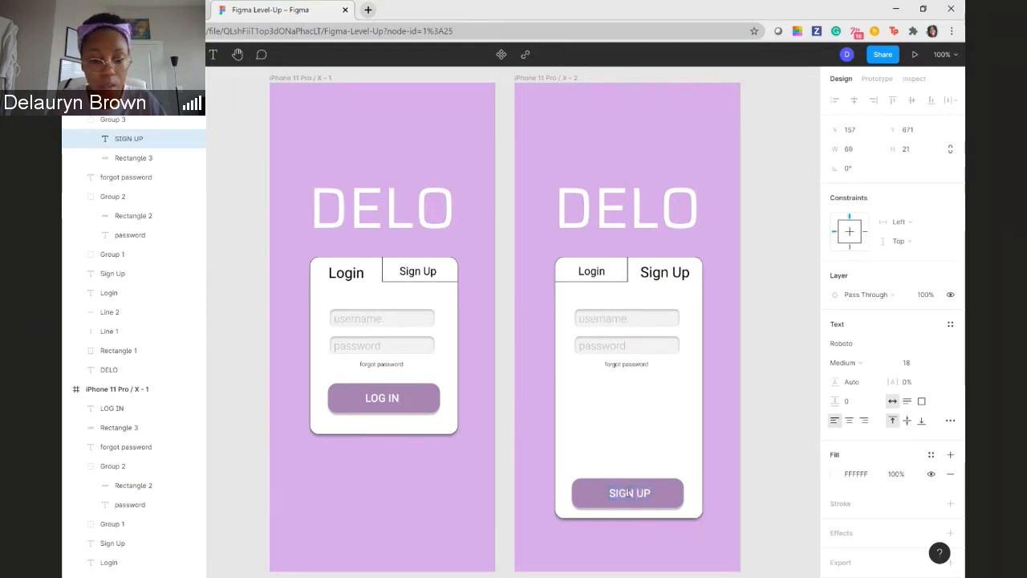
pyautogui.press('Escape')
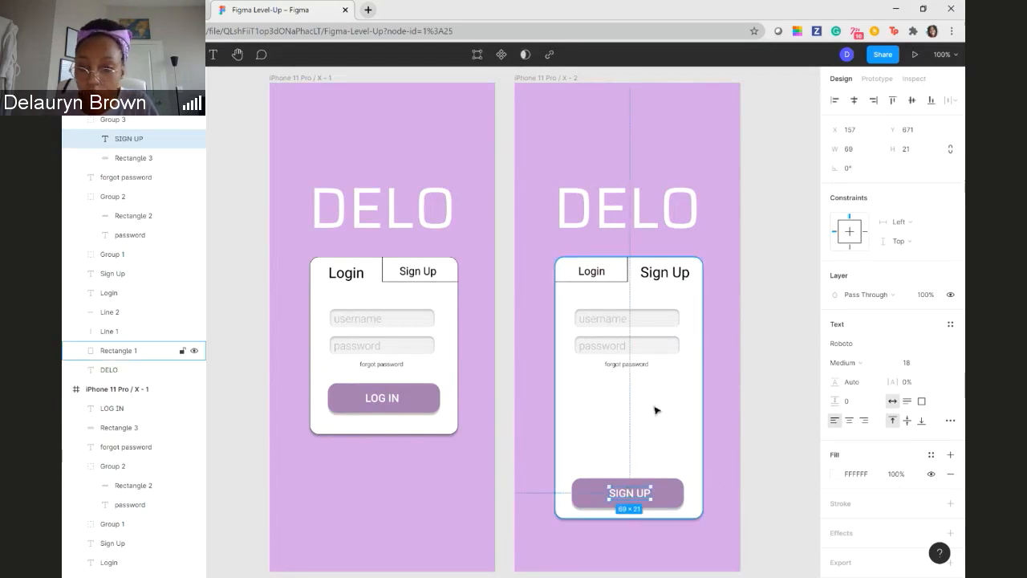
# - Undo the accidental move of the copy's white card and lock its Rectangle 1 layer
pyautogui.click(681, 403)
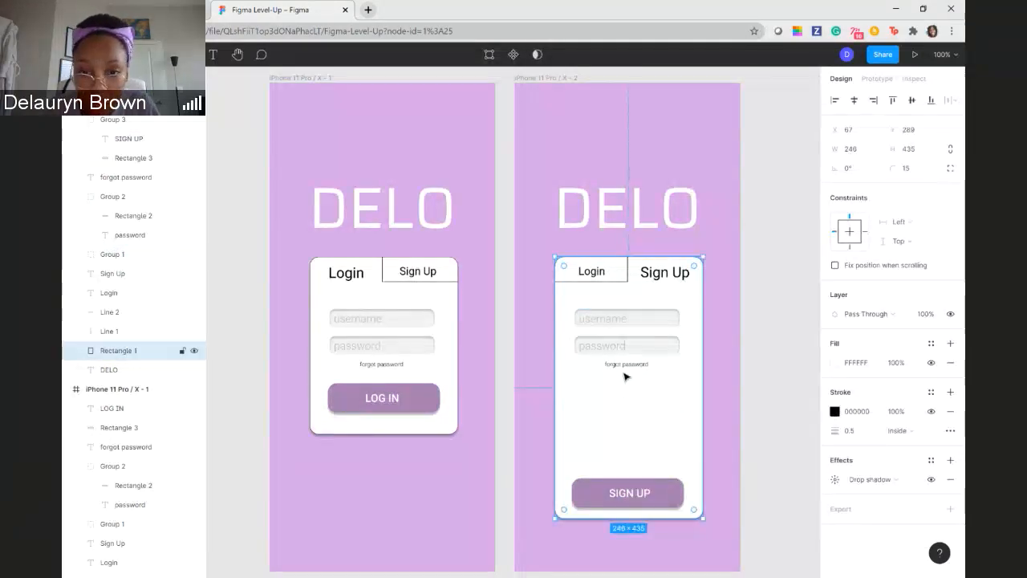
pyautogui.moveTo(626, 374); pyautogui.dragTo(630, 433)
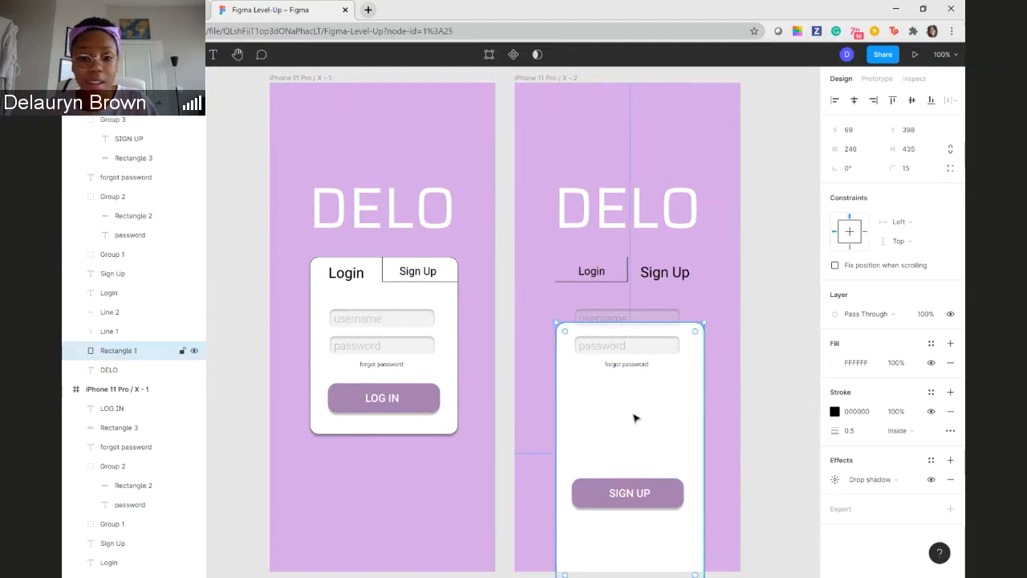
pyautogui.hotkey('ctrl', 'z')
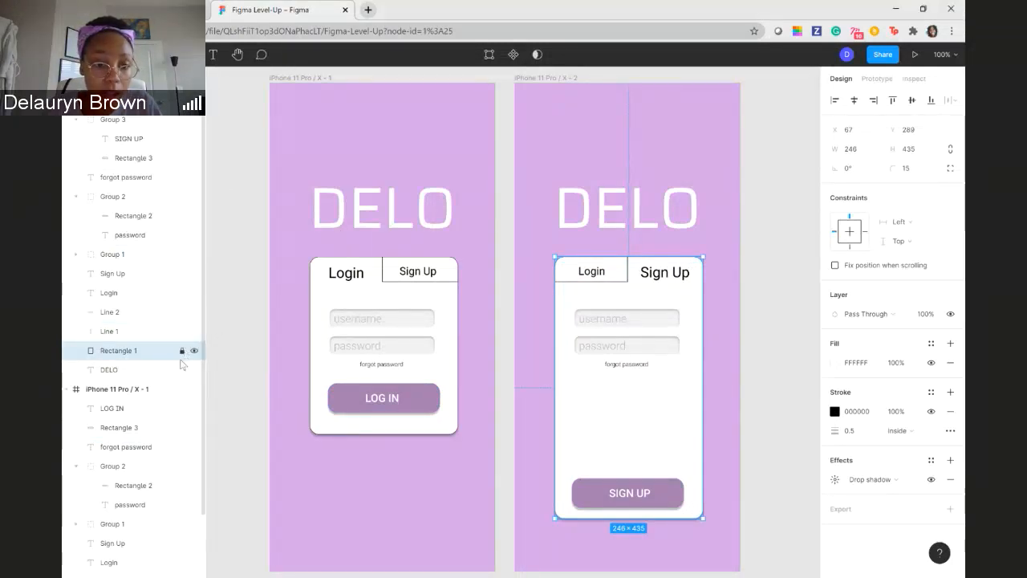
# - Move the copy's forgot password text just above the SIGN UP button and change it to "I have read terms and conditions"
pyautogui.click(627, 366)
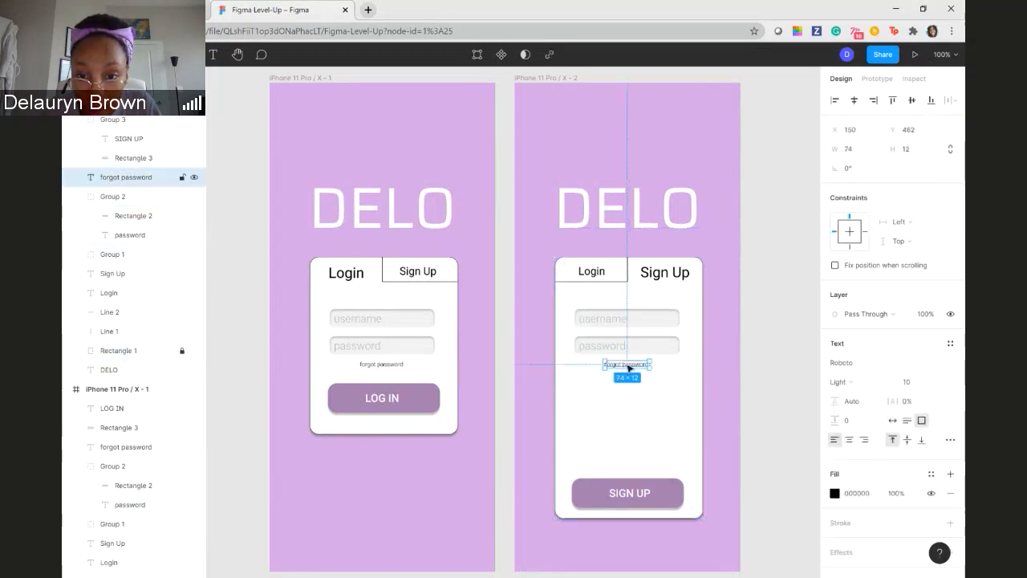
pyautogui.moveTo(632, 372); pyautogui.dragTo(622, 465)
pyautogui.doubleClick(620, 463)
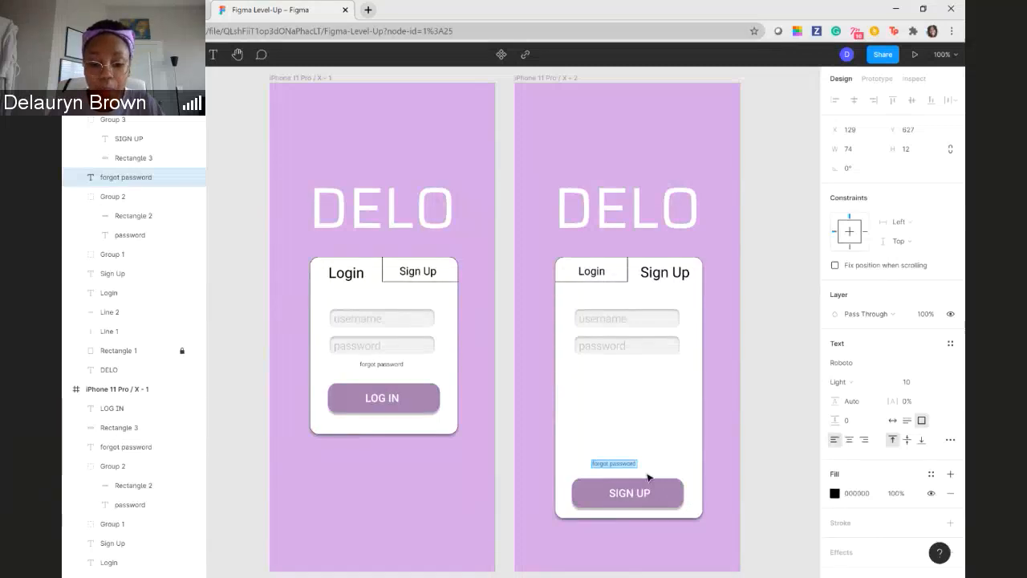
pyautogui.write('f a')
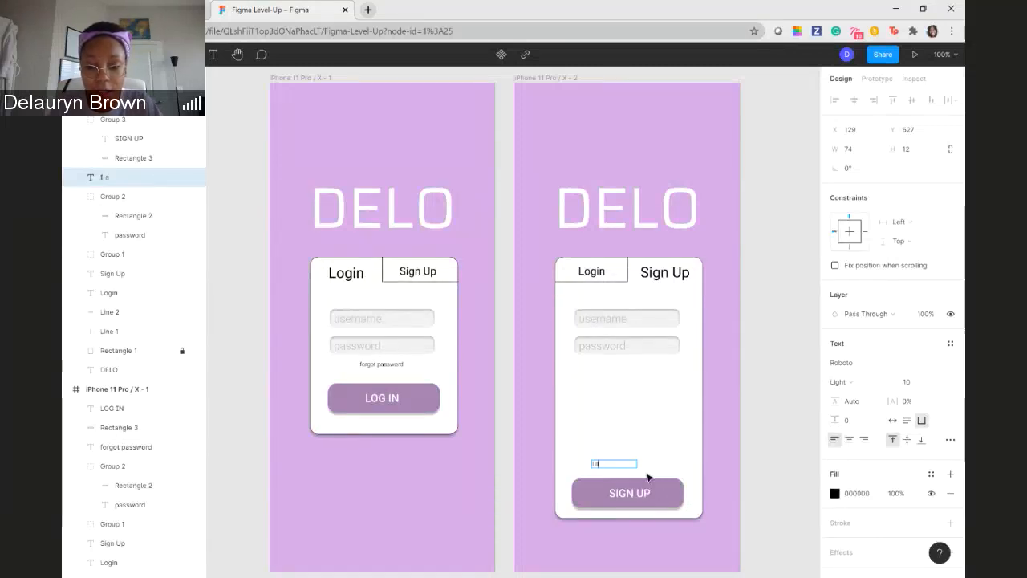
pyautogui.write('cc')
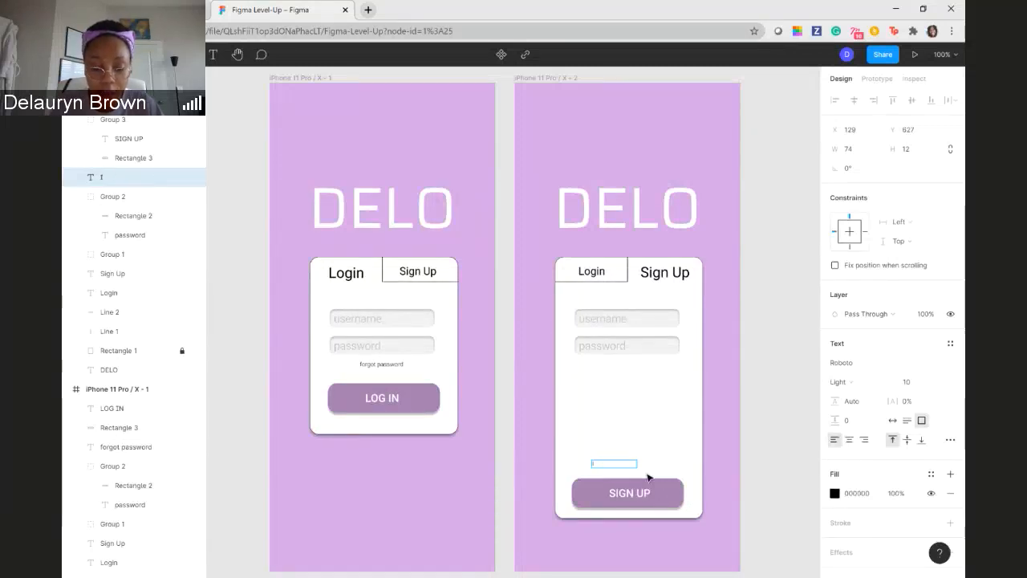
pyautogui.write('have')
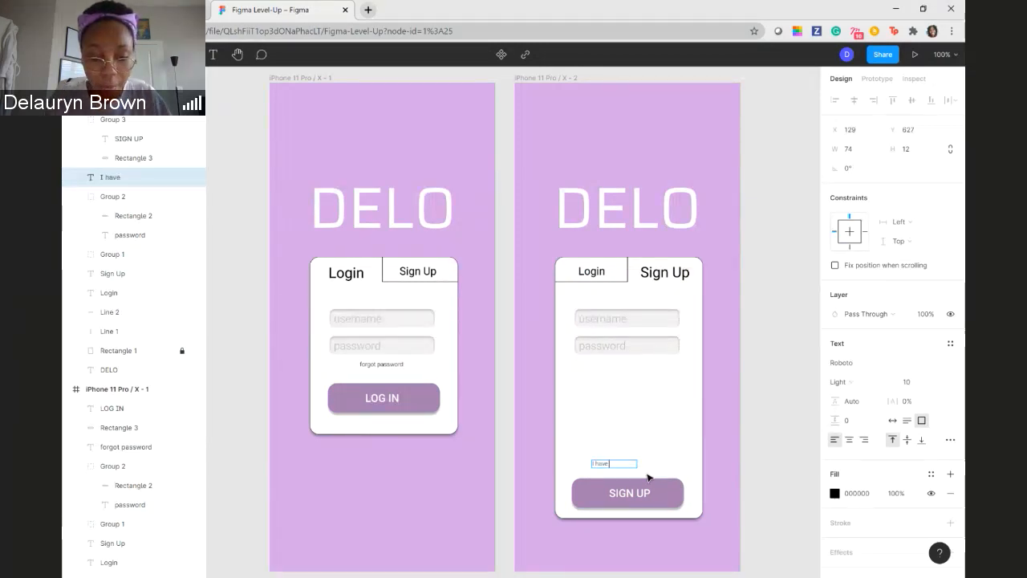
pyautogui.write(' read ersm')
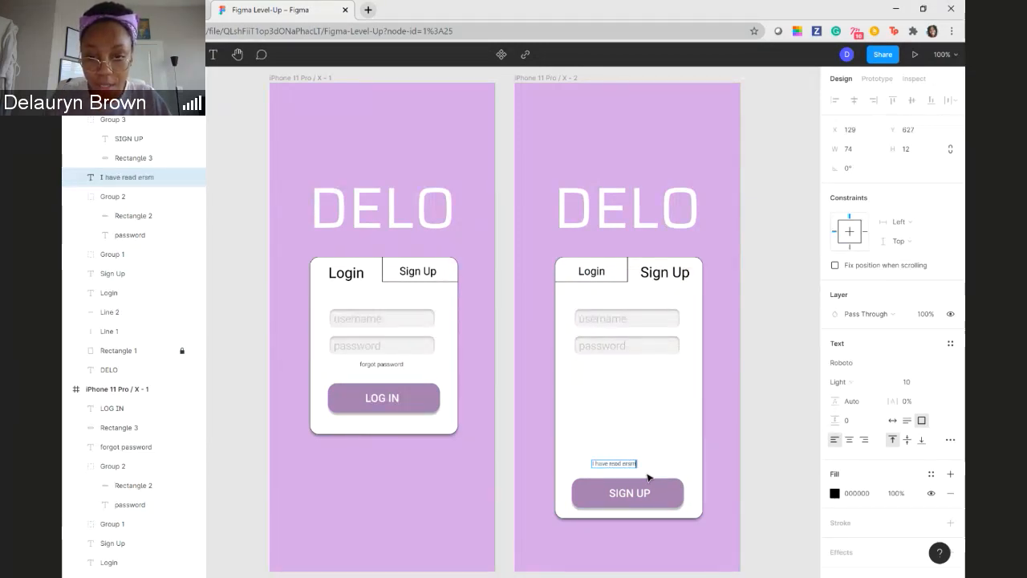
pyautogui.press('BackSpace')
pyautogui.press('BackSpace')
pyautogui.press('BackSpace')
pyautogui.press('BackSpace')
pyautogui.write('tersm')
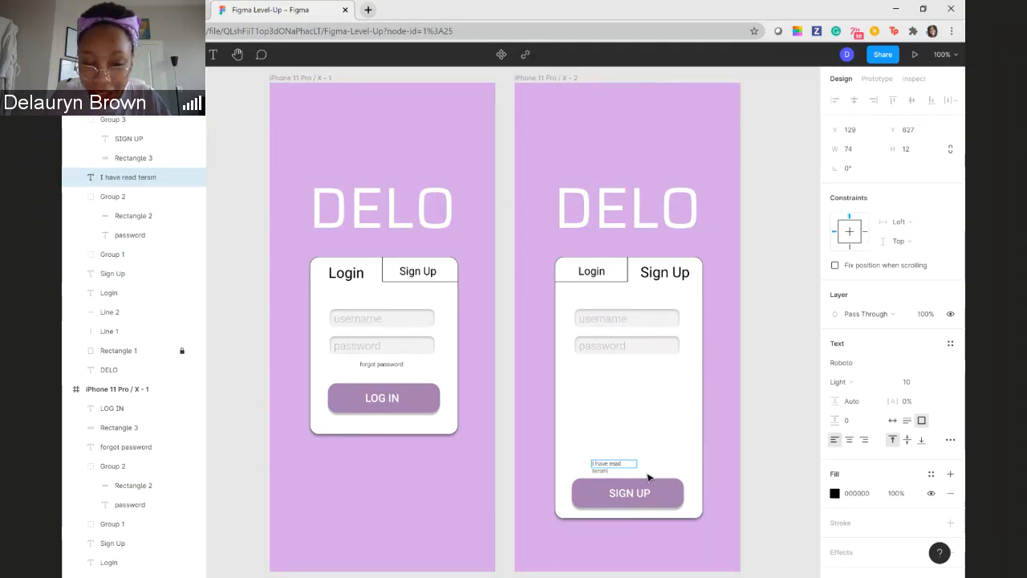
pyautogui.press('BackSpace')
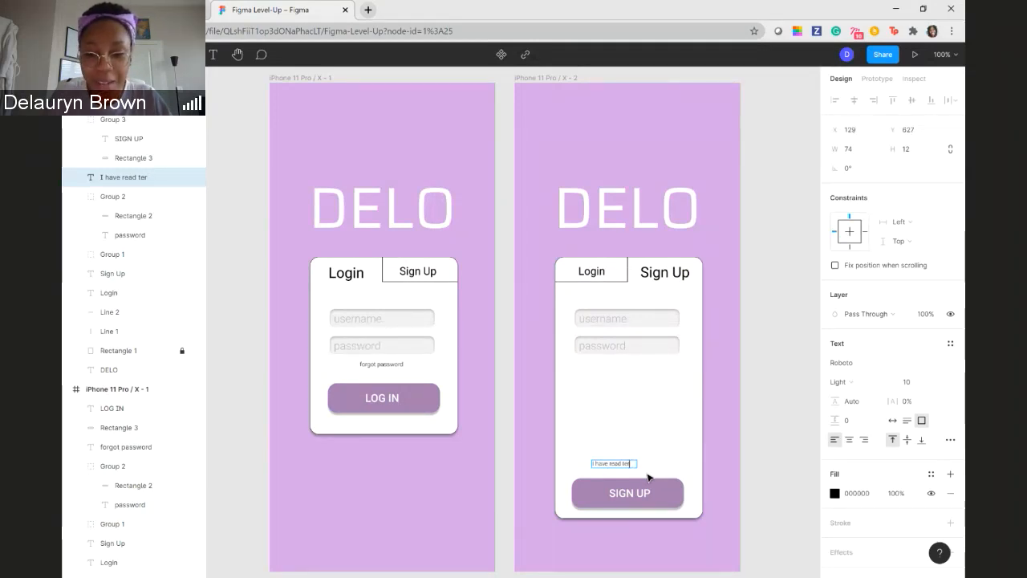
pyautogui.write('ms and')
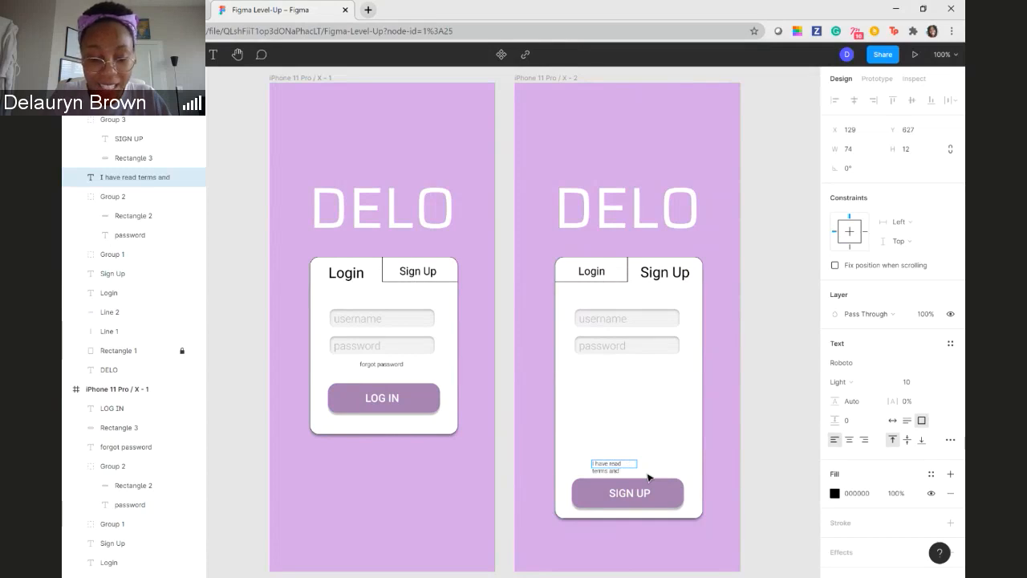
pyautogui.write(' condition')
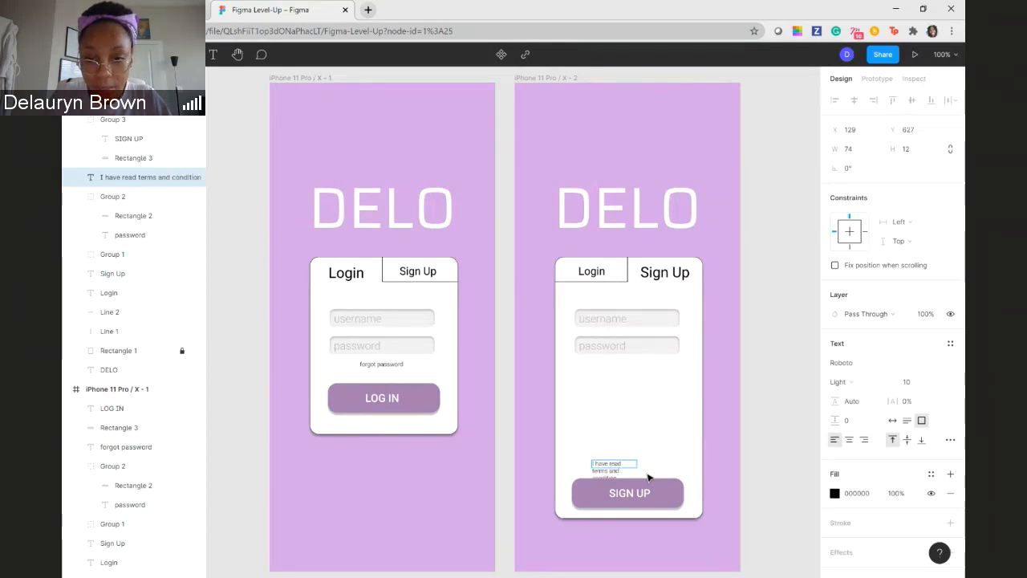
pyautogui.write('s')
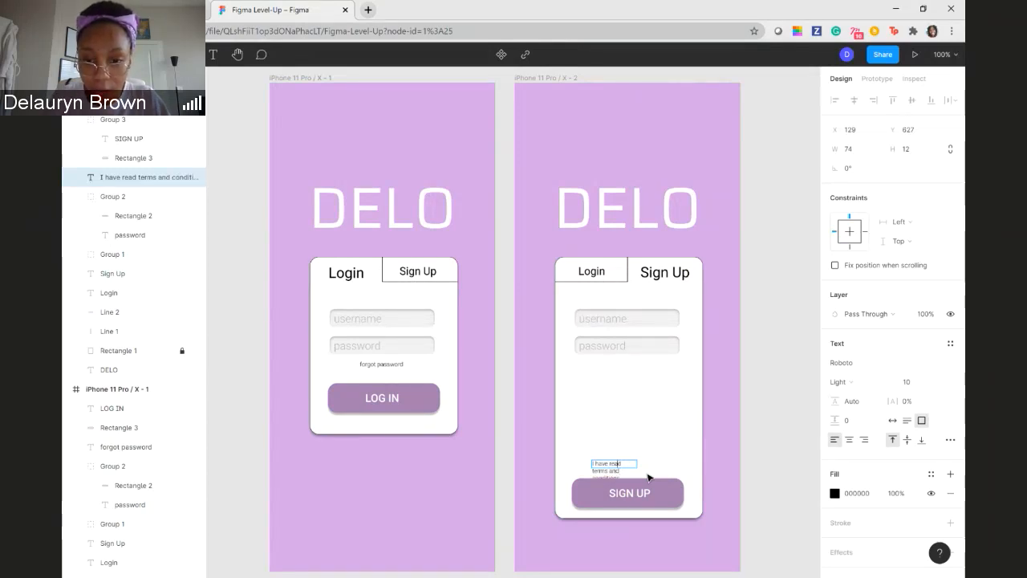
pyautogui.write(' and')
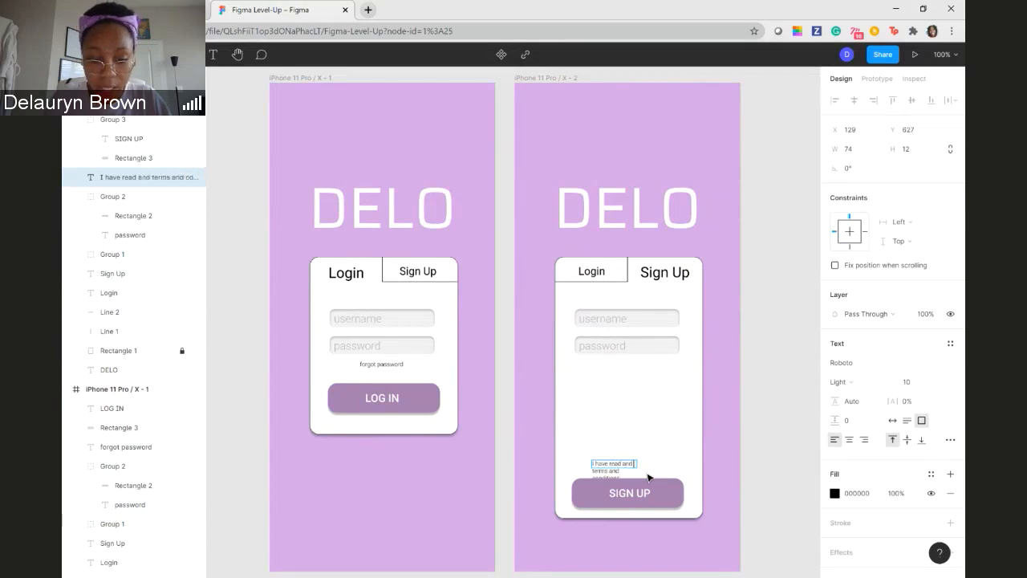
pyautogui.write(' accept')
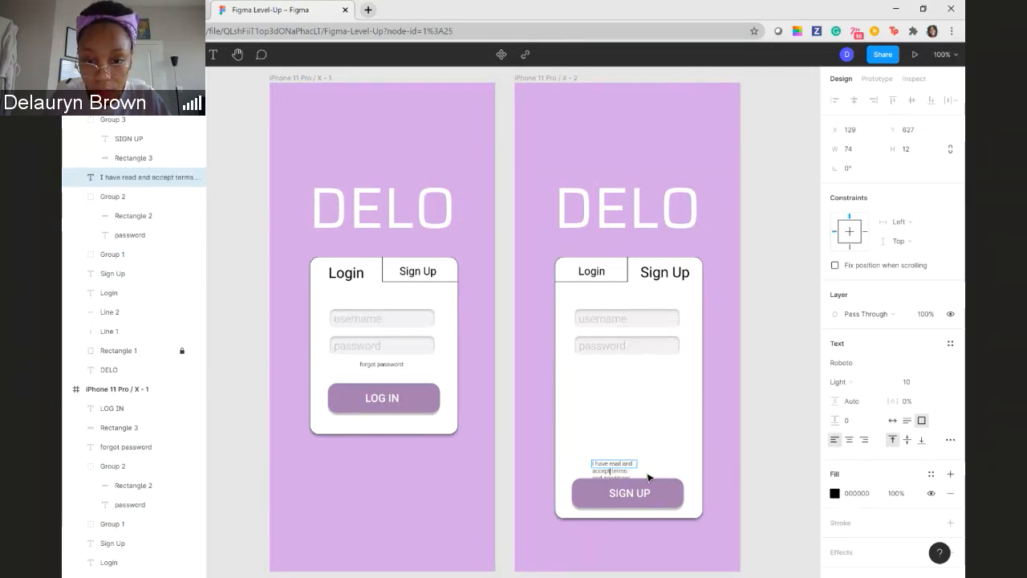
pyautogui.write('ed')
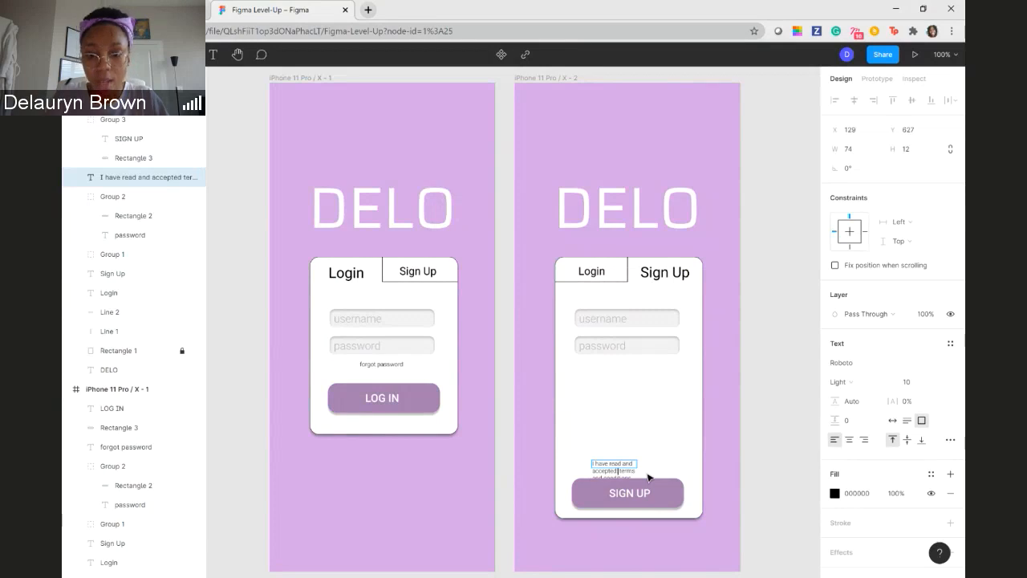
pyautogui.write(' the')
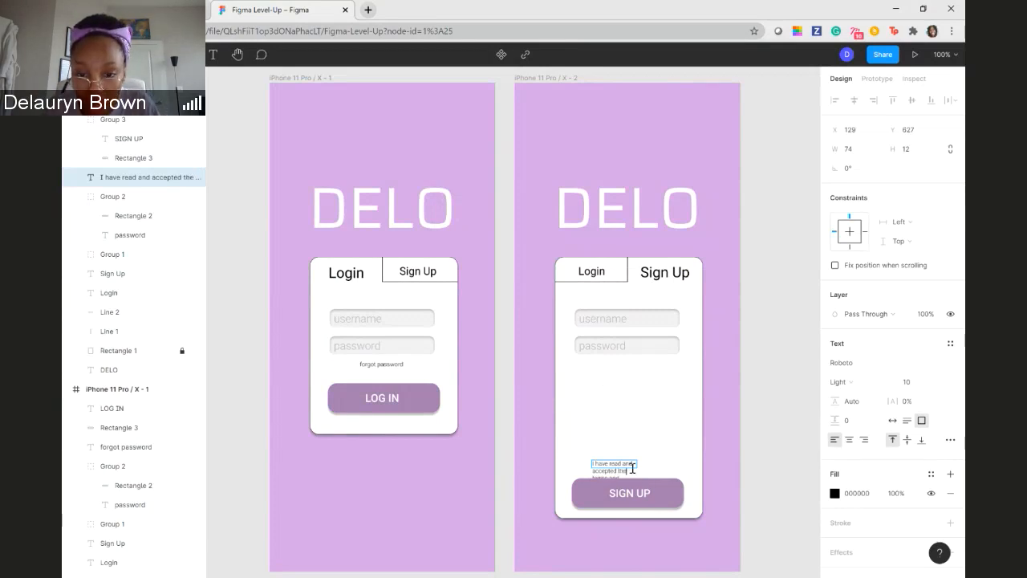
# - Enlarge the terms statement's text box to 140 × 24 so the wording wraps onto two lines
pyautogui.press('Escape')
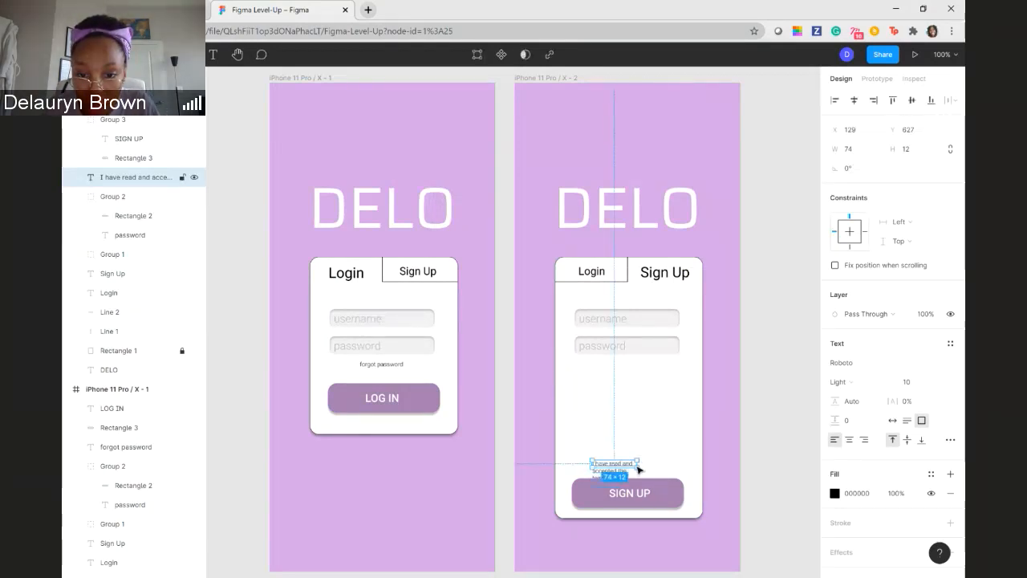
pyautogui.moveTo(638, 465)
pyautogui.mouseDown()
pyautogui.moveTo(680, 465)
pyautogui.moveTo(636, 475)
pyautogui.mouseUp()
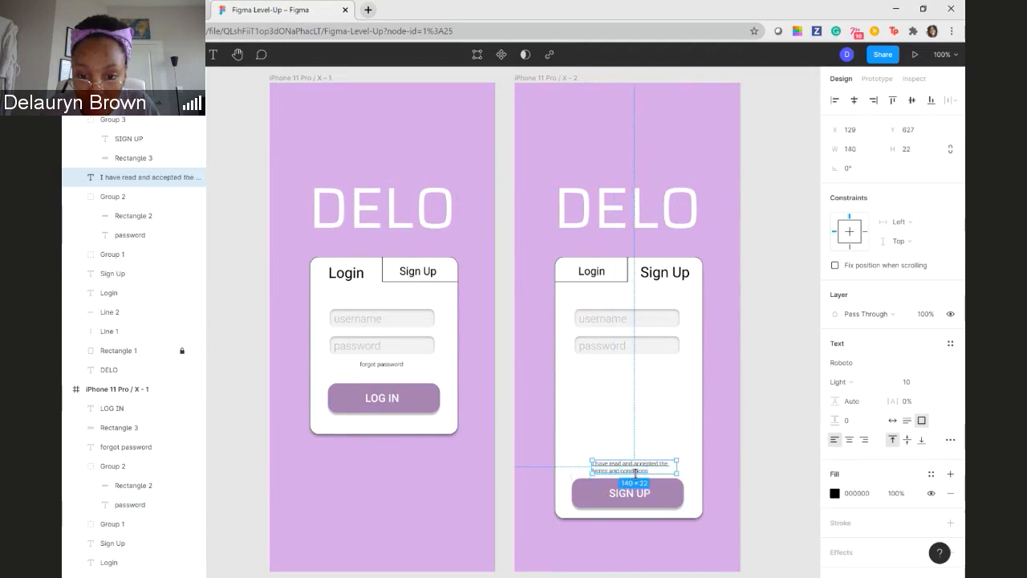
pyautogui.click(683, 442)
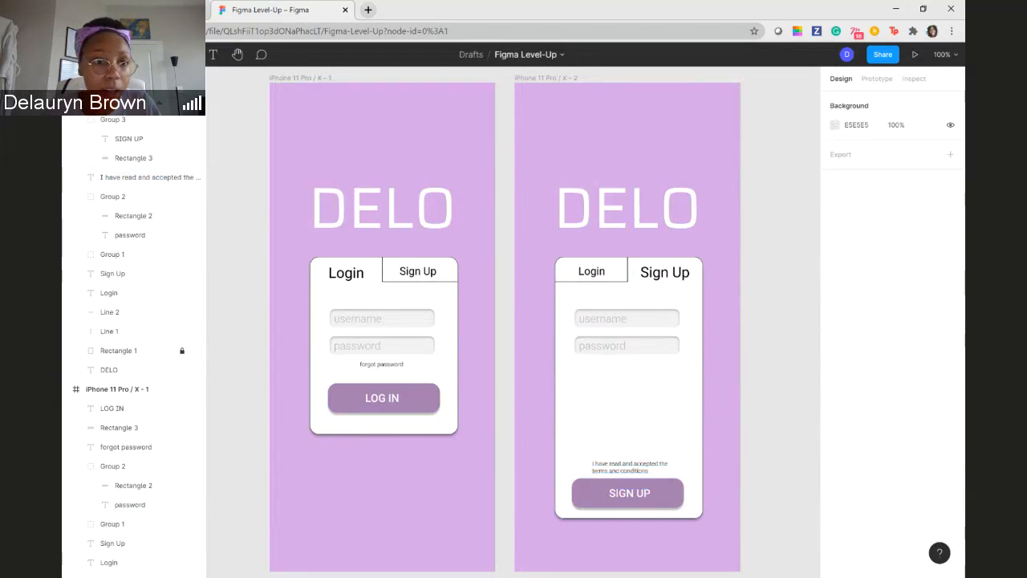
# - Add an ellipse to the Sign Up card and shrink it to a small circle just left of the terms statement
pyautogui.click(218, 54)
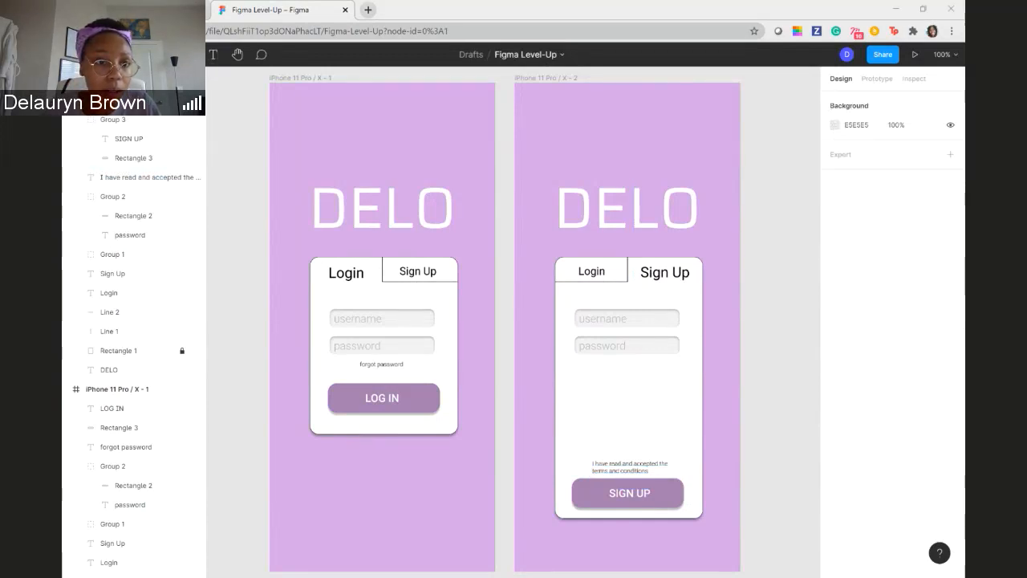
pyautogui.click(167, 54)
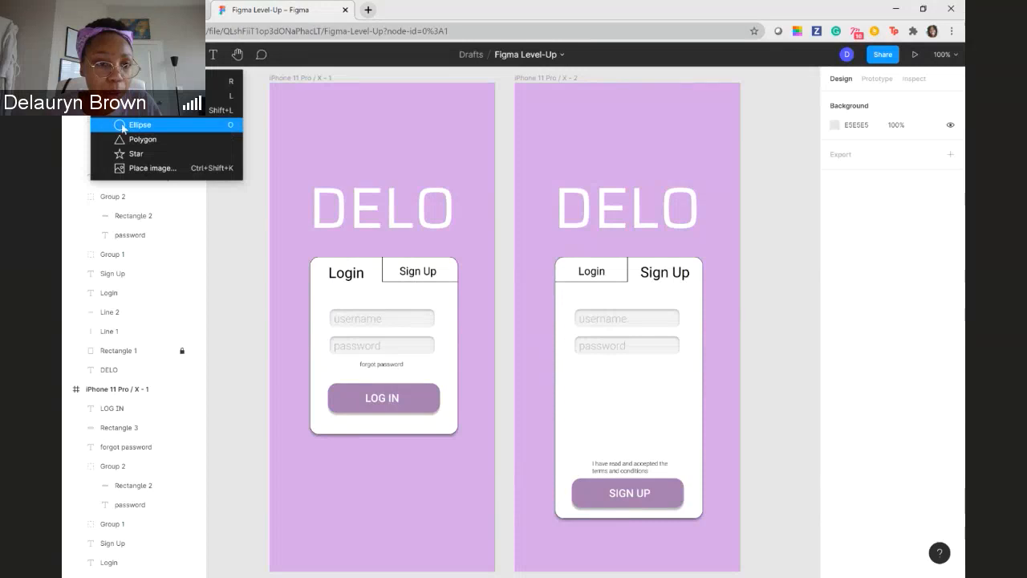
pyautogui.click(122, 126)
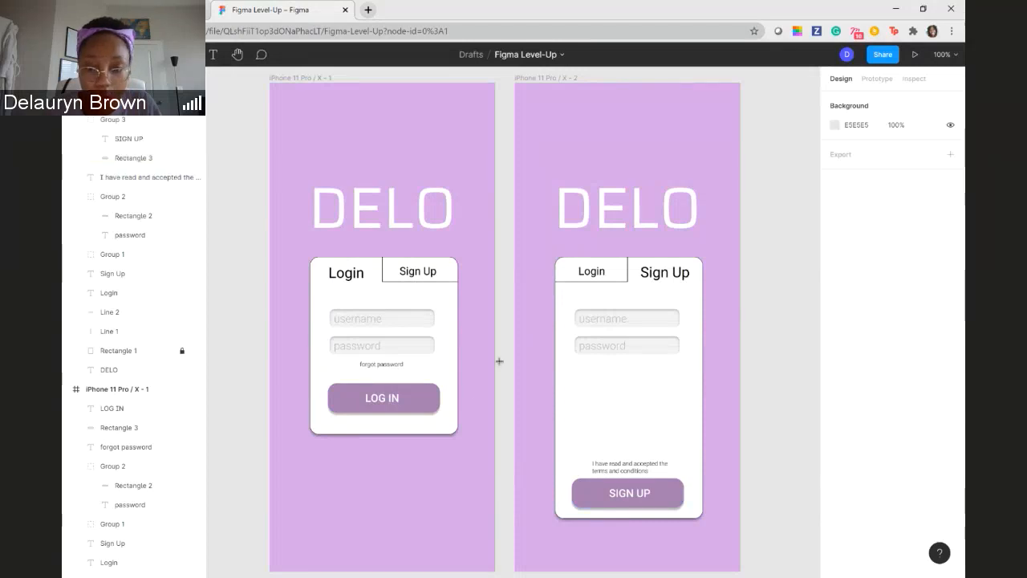
pyautogui.click(583, 471)
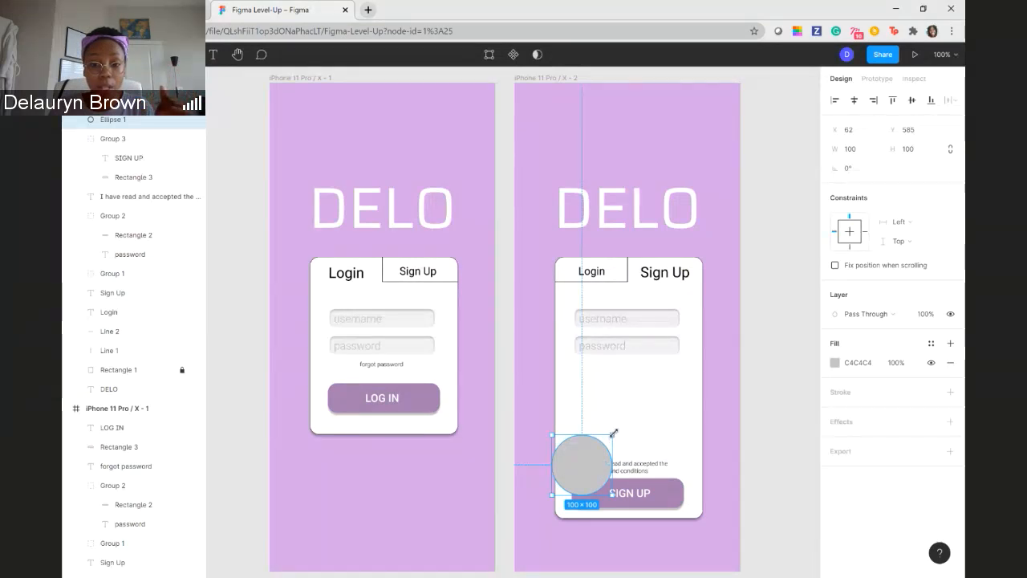
pyautogui.moveTo(614, 433); pyautogui.dragTo(583, 470)
pyautogui.click(507, 467)
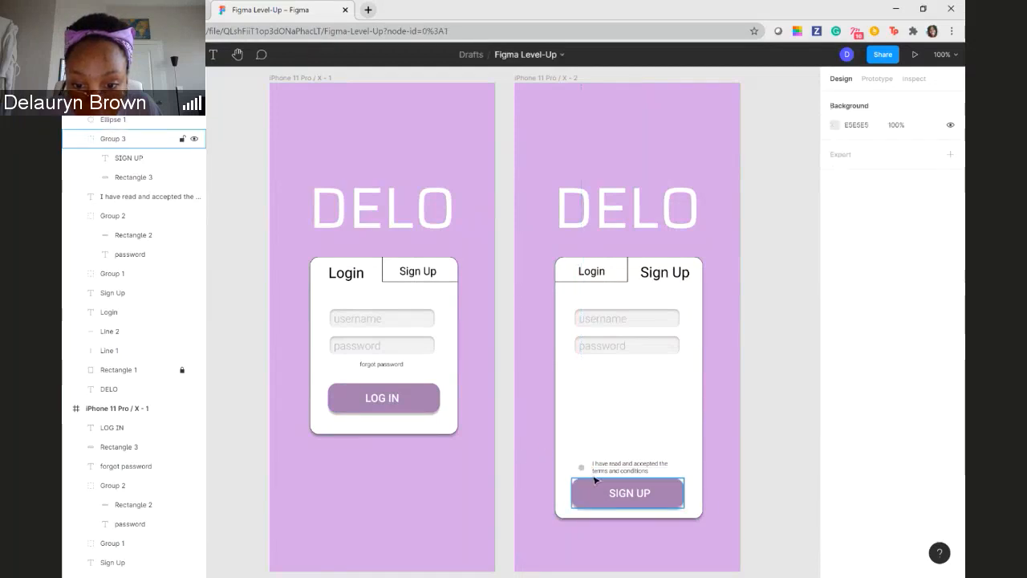
# - Adjust the small circle beside the terms statement to 15 × 15 at X 106, Y 629
pyautogui.click(580, 466)
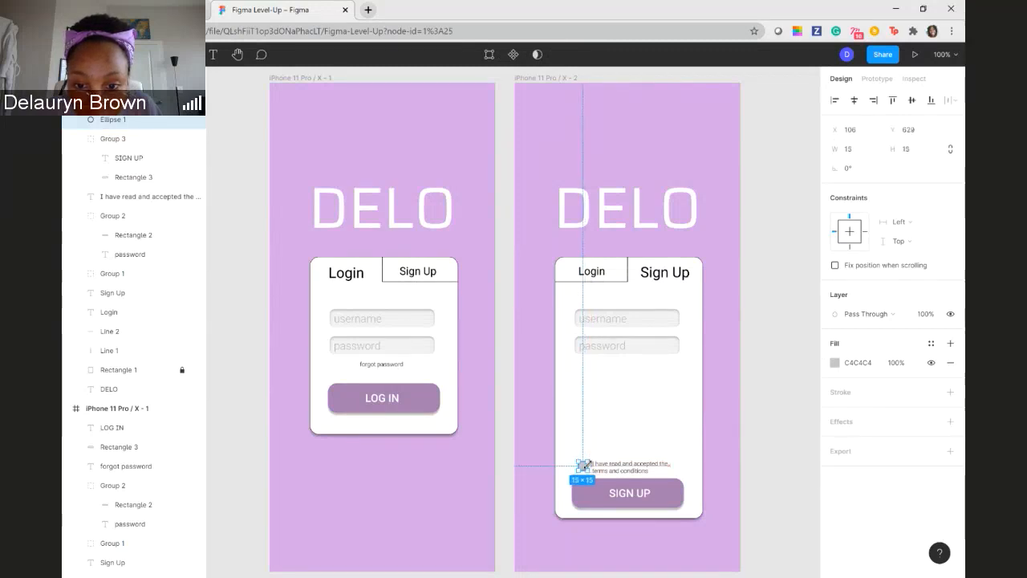
pyautogui.press('Escape')
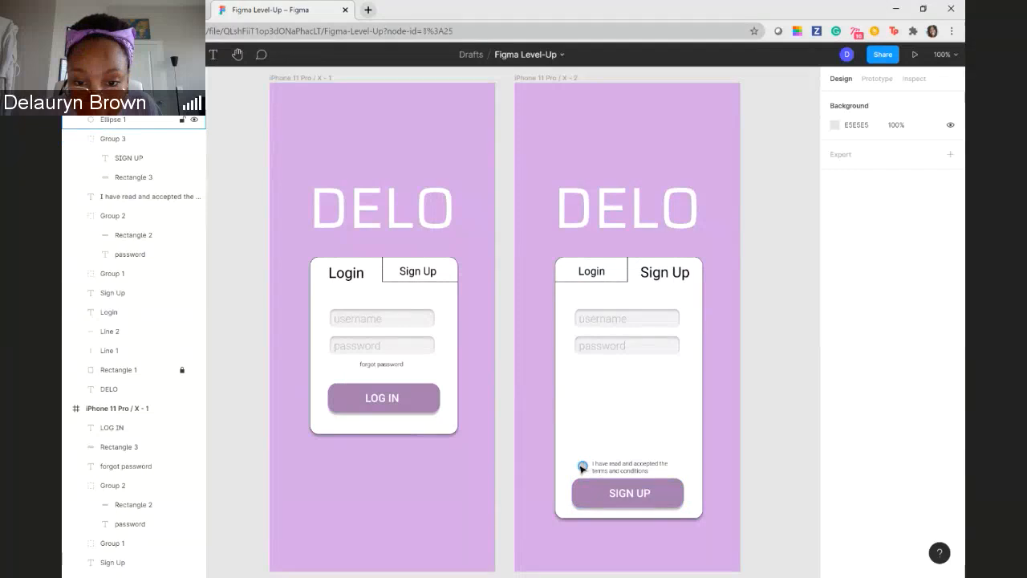
pyautogui.click(582, 467)
pyautogui.click(637, 442)
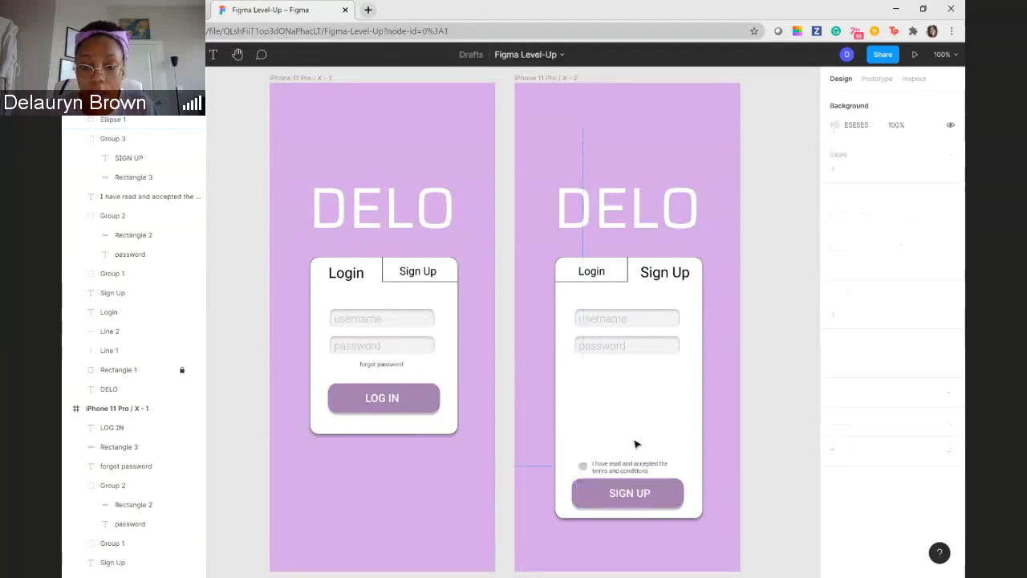
# - Set the fill opacity of the circle beside the terms statement to 10%
pyautogui.click(583, 466)
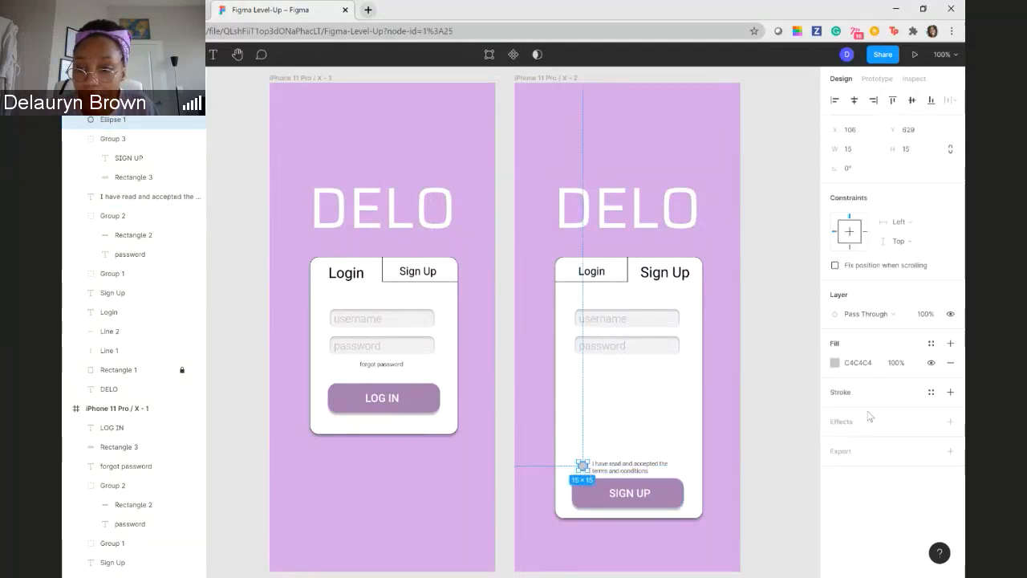
pyautogui.click(894, 365)
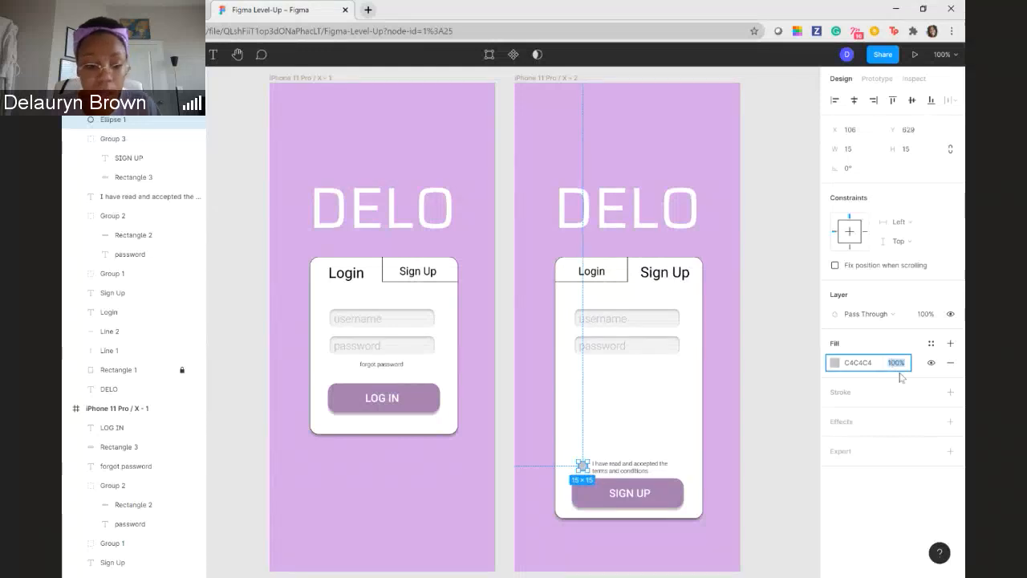
pyautogui.write('10')
pyautogui.press('Return')
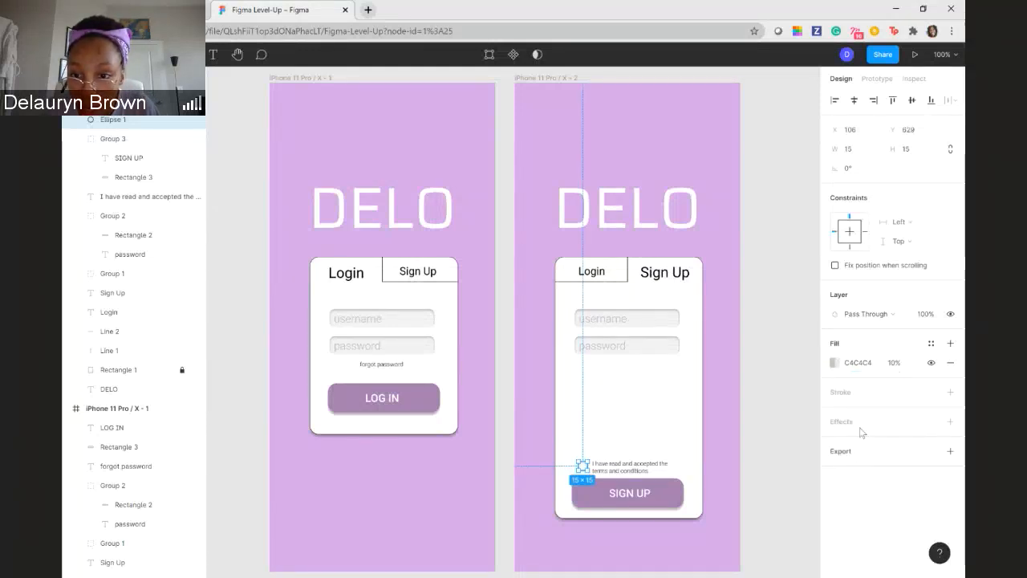
# - Give the circle beside the terms statement an inner shadow effect with a Y offset of 1
pyautogui.click(950, 421)
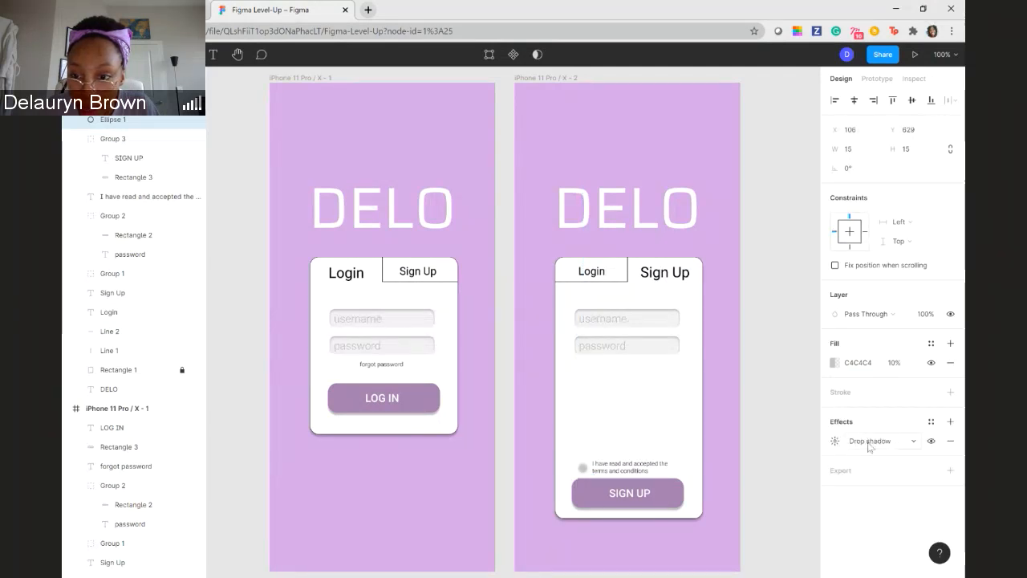
pyautogui.click(891, 442)
pyautogui.click(888, 424)
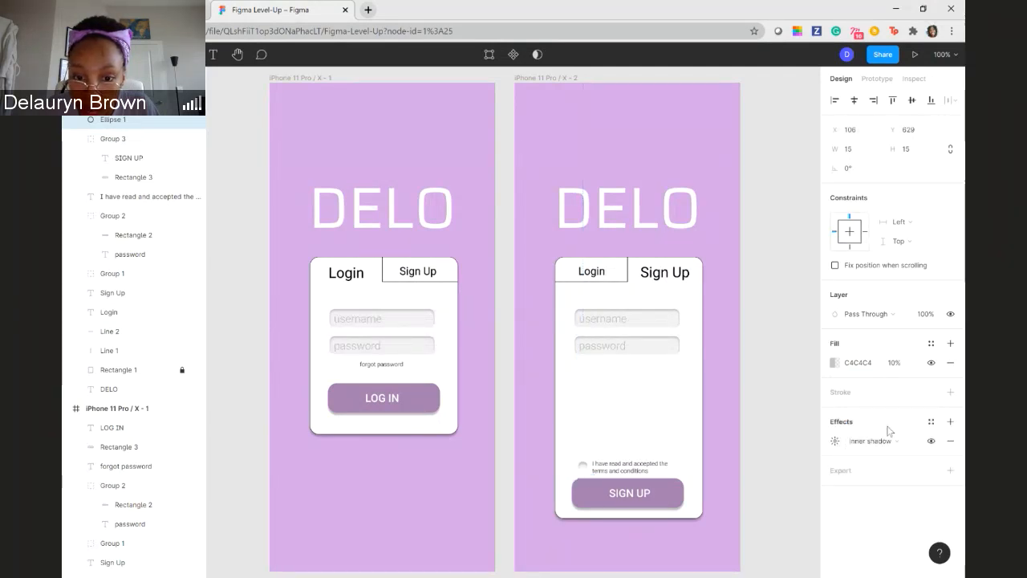
pyautogui.click(835, 441)
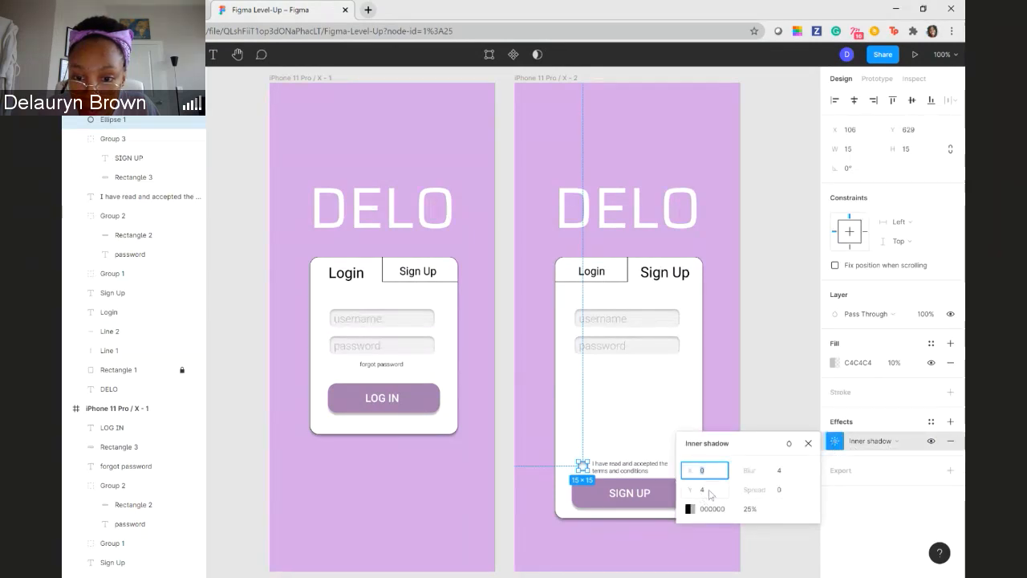
pyautogui.click(712, 491)
pyautogui.write('1')
pyautogui.press('Return')
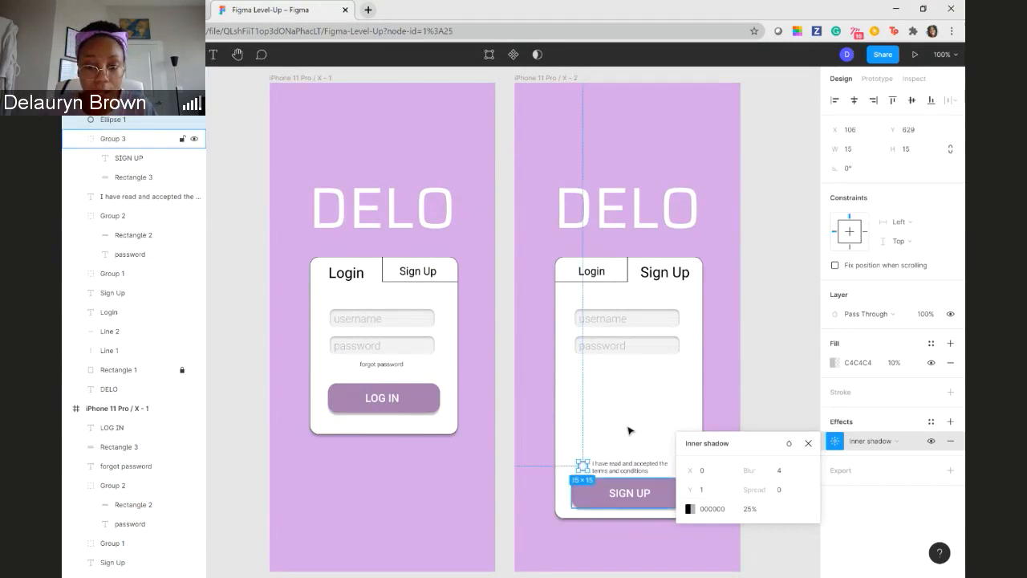
pyautogui.click(759, 359)
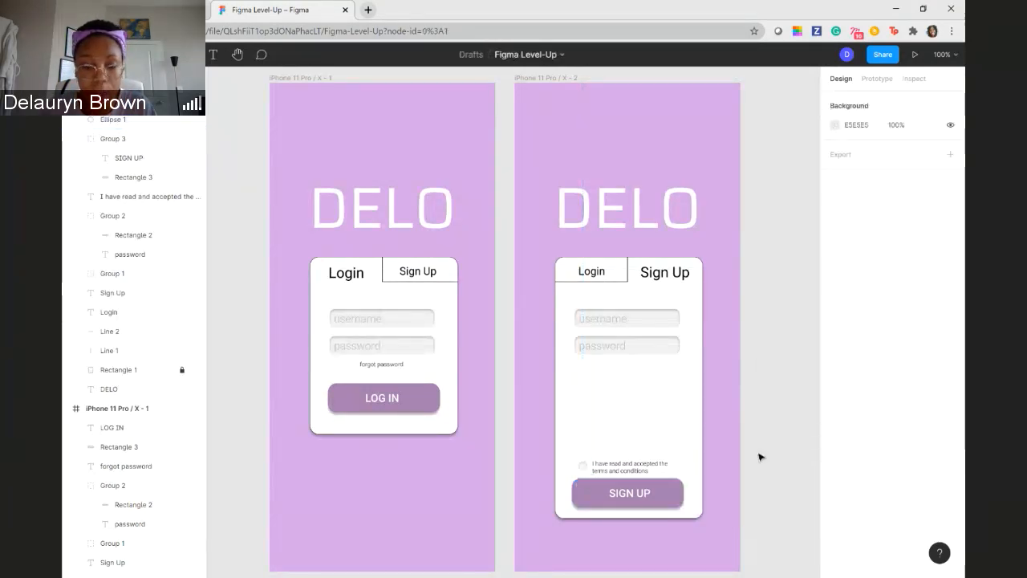
# - Set the fill opacity of the circle beside the terms statement to 5%
pyautogui.click(583, 467)
pyautogui.click(905, 365)
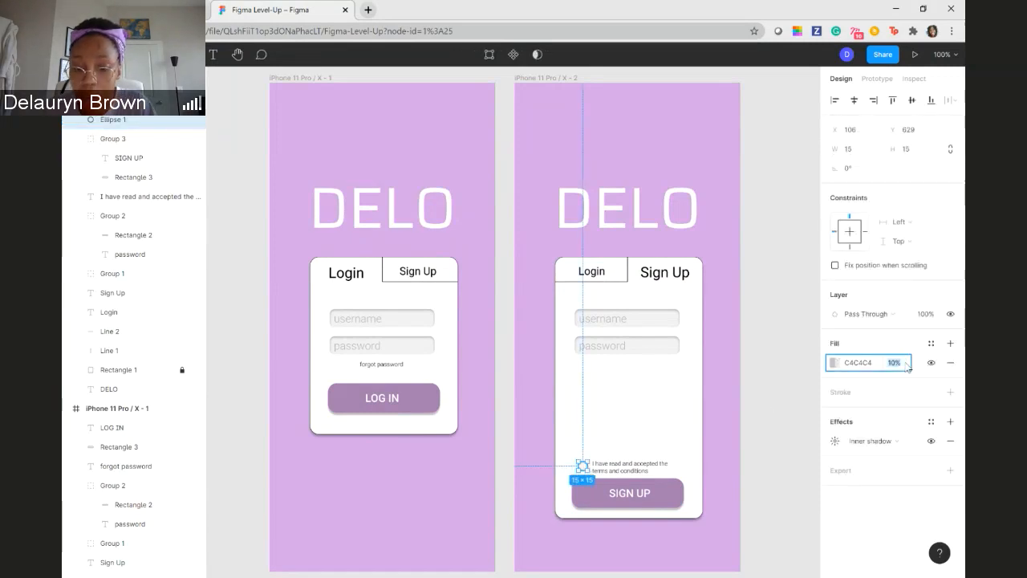
pyautogui.write('0')
pyautogui.press('Return')
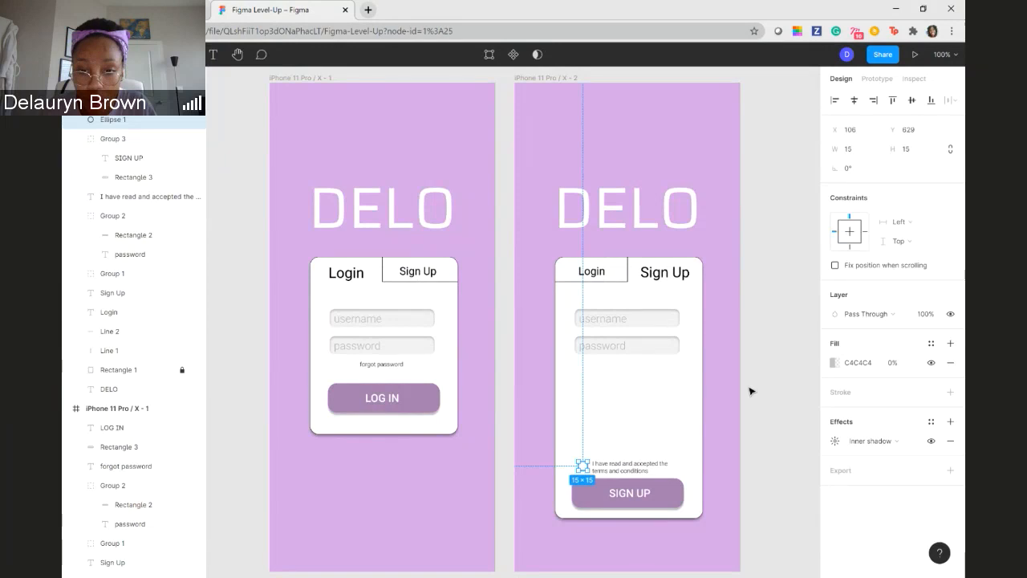
pyautogui.click(897, 364)
pyautogui.write('5')
pyautogui.press('Return')
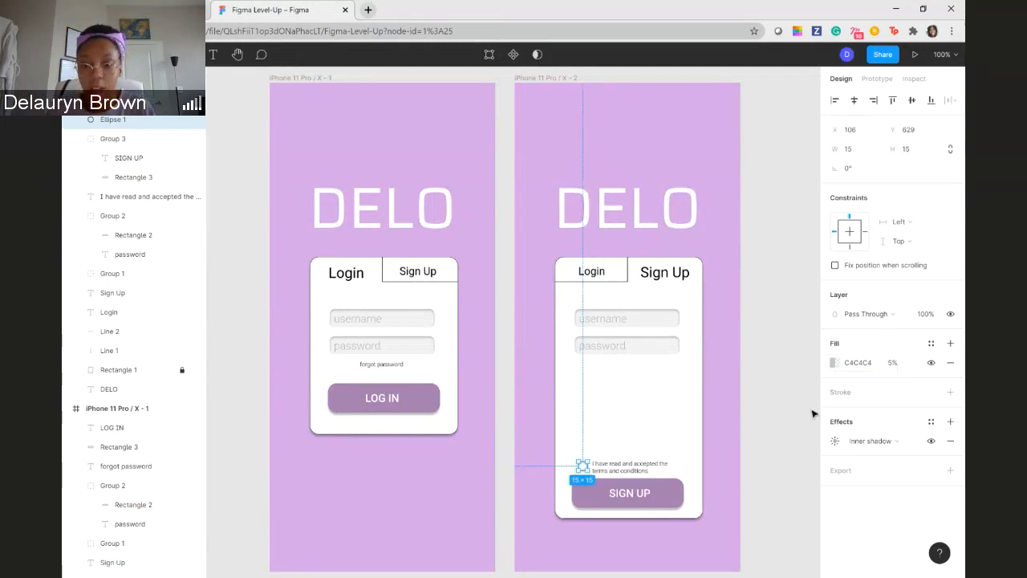
pyautogui.click(780, 426)
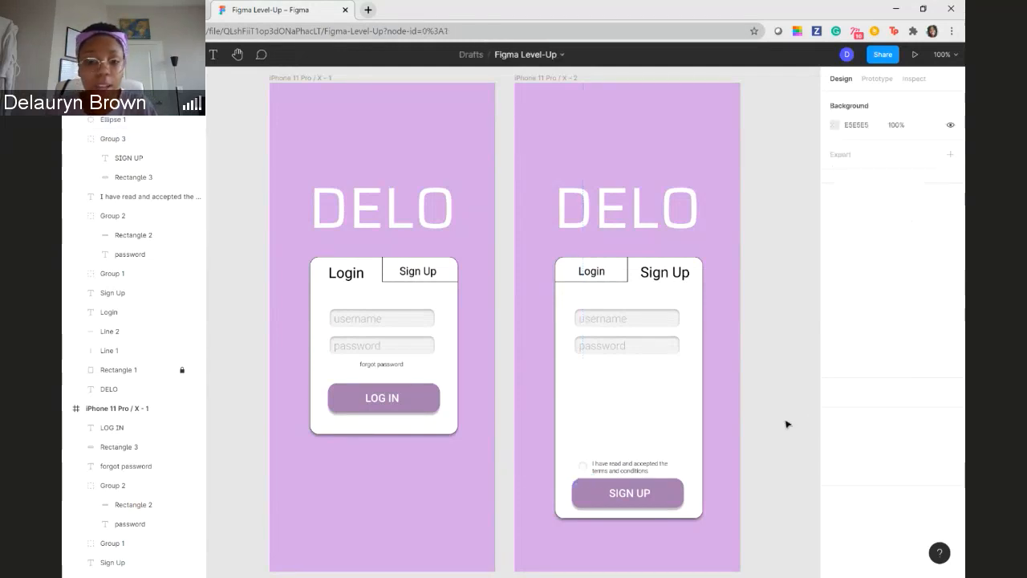
pyautogui.click(622, 319)
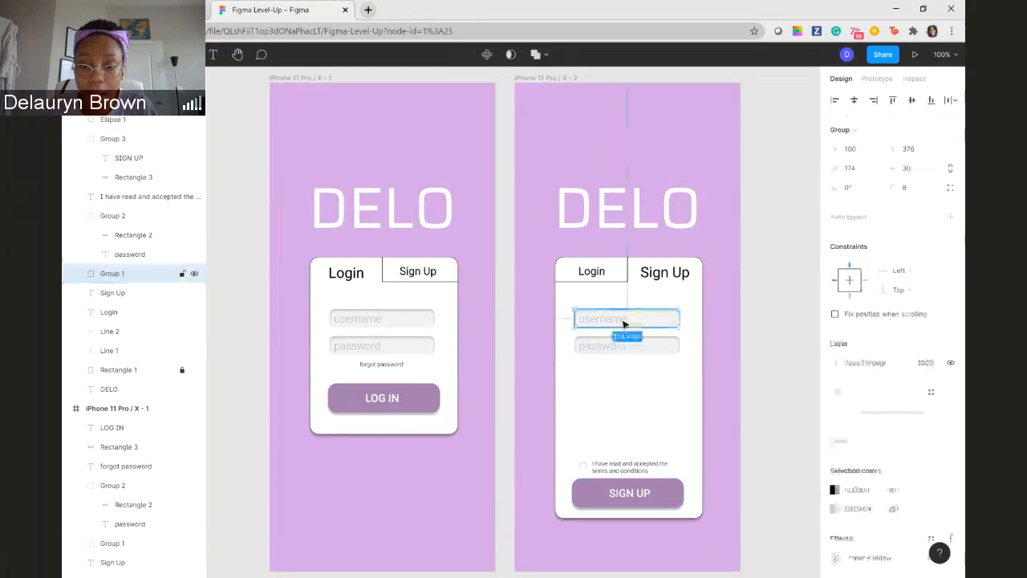
pyautogui.keyDown('shift'); pyautogui.click(659, 350); pyautogui.keyUp('shift')
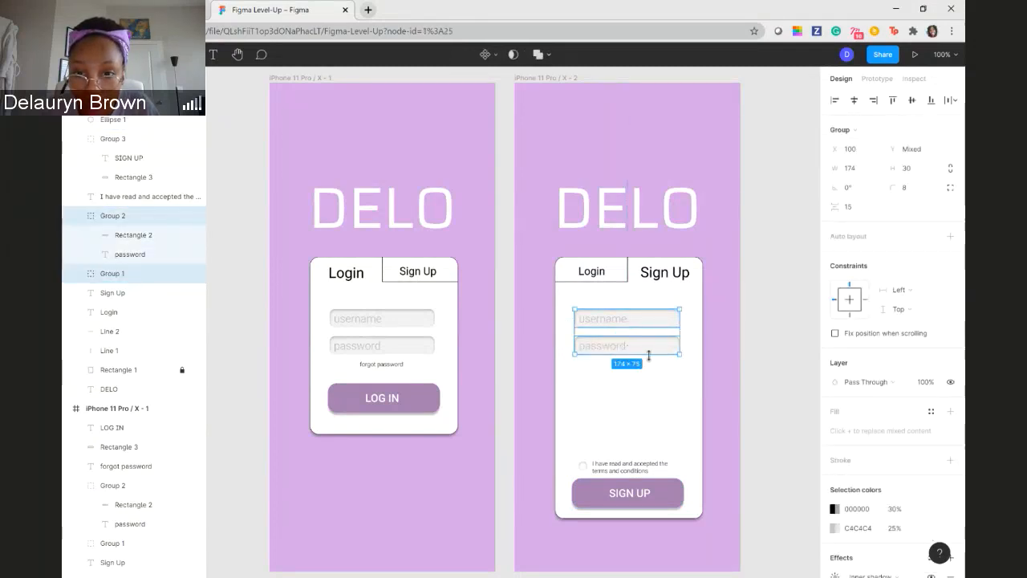
pyautogui.moveTo(627, 354)
pyautogui.mouseDown()
pyautogui.moveTo(627, 411)
pyautogui.moveTo(633, 352)
pyautogui.mouseUp()
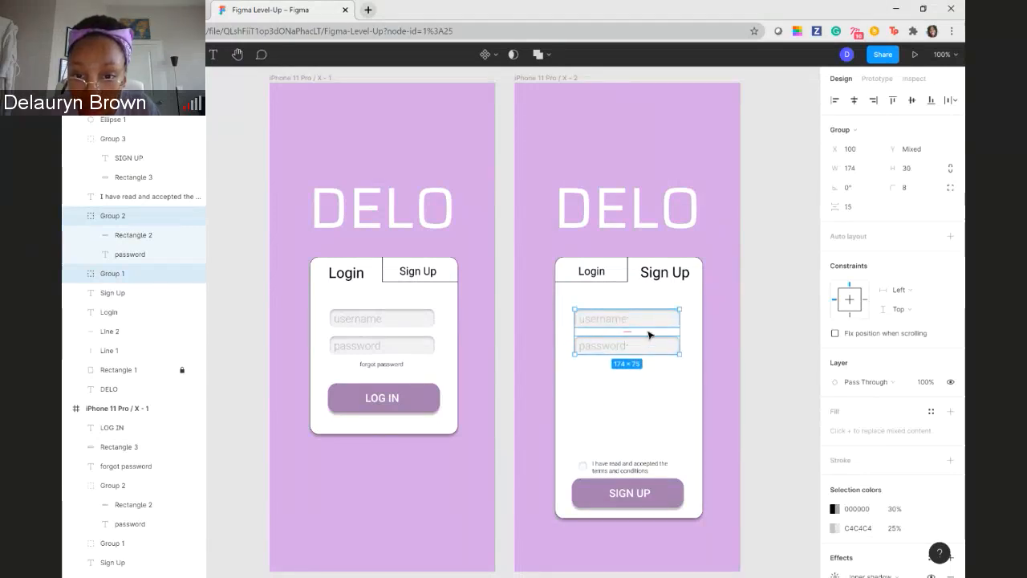
pyautogui.rightClick(649, 334)
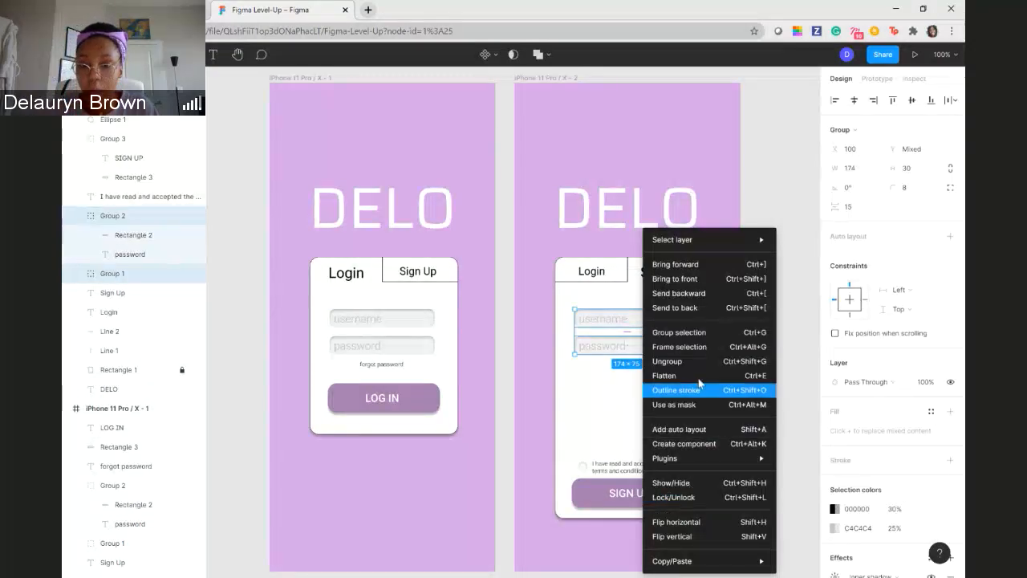
pyautogui.click(807, 296)
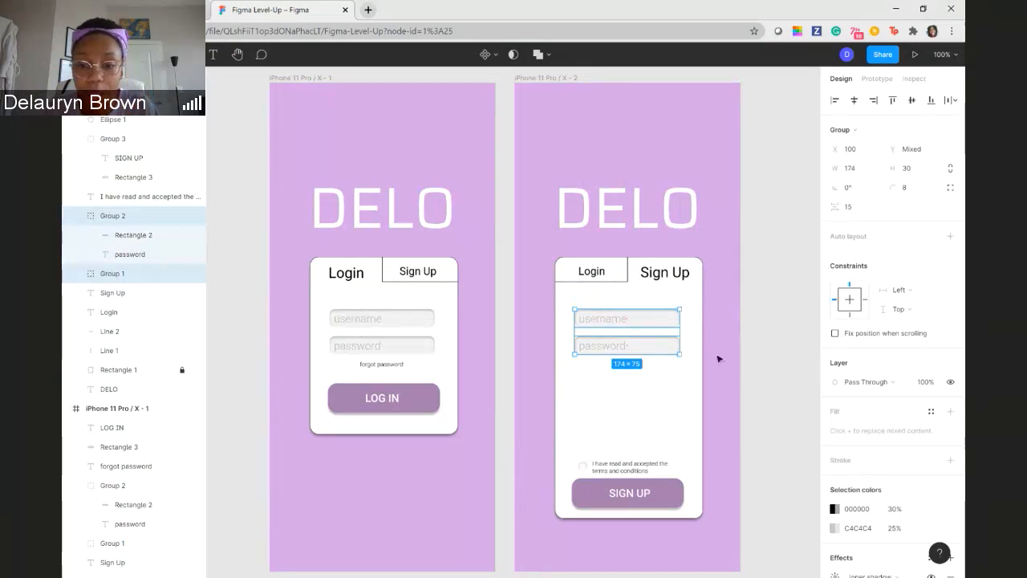
pyautogui.click(667, 358)
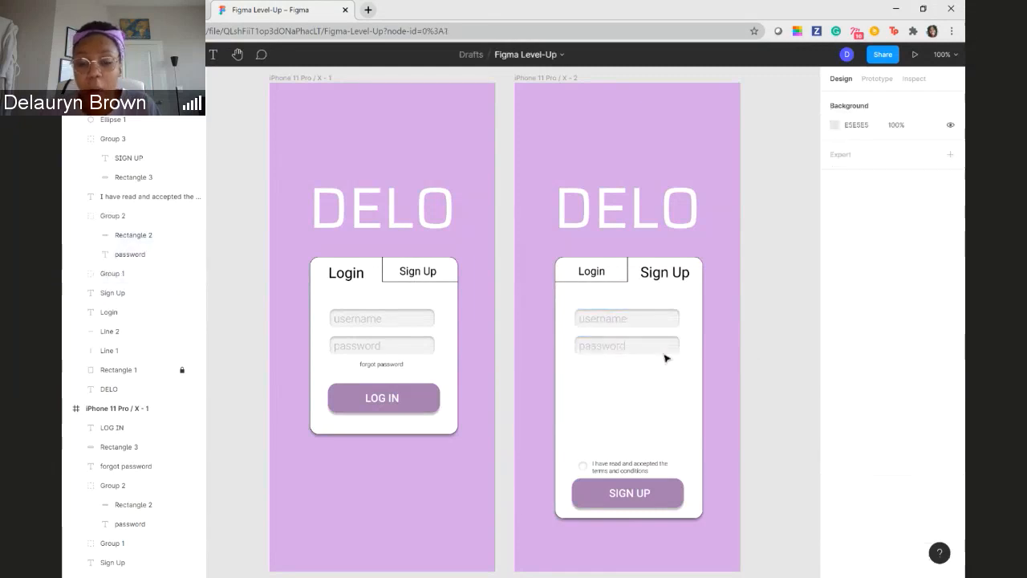
# - Paste copies of the Sign Up card's password field and spread them down the card above the terms statement
pyautogui.click(638, 351)
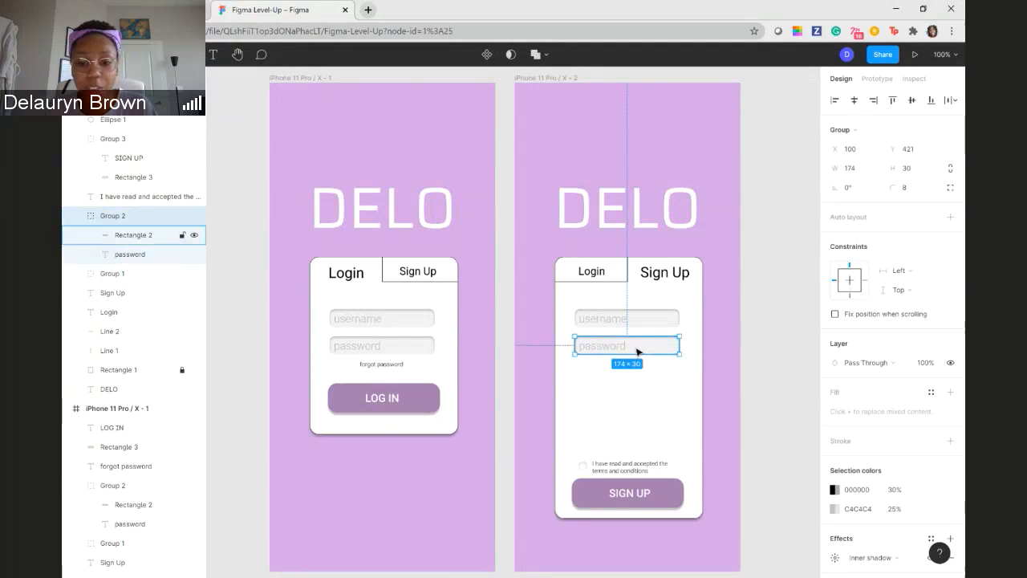
pyautogui.hotkey('ctrl', 'v')
pyautogui.hotkey('ctrl', 'v')
pyautogui.hotkey('ctrl', 'v')
pyautogui.hotkey('ctrl', 'v')
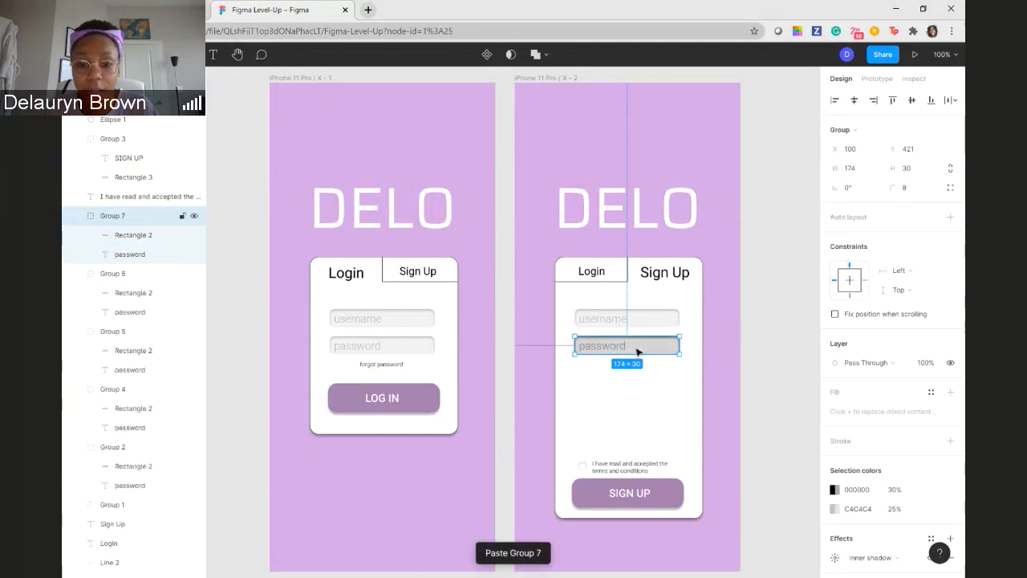
pyautogui.moveTo(639, 351); pyautogui.dragTo(656, 380)
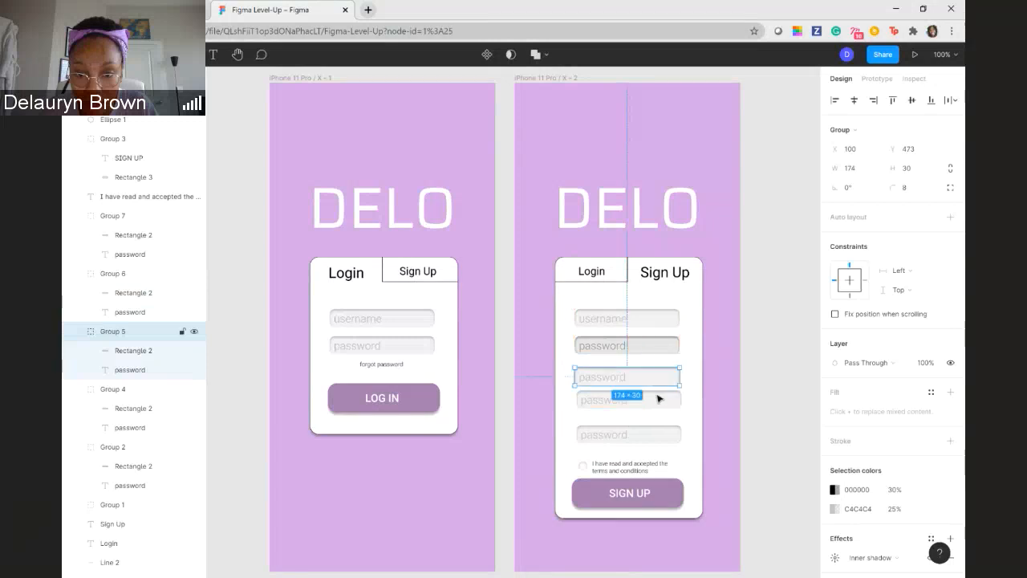
pyautogui.moveTo(656, 436); pyautogui.dragTo(655, 432)
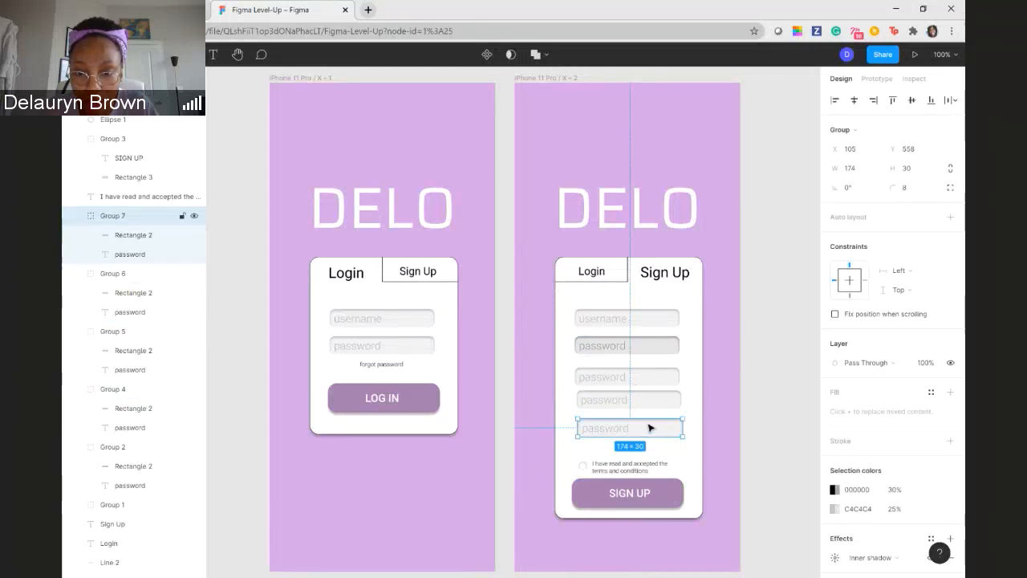
# - Delete the surplus overlapping password field and space the card's five input fields evenly, about 17 apart
pyautogui.click(664, 346)
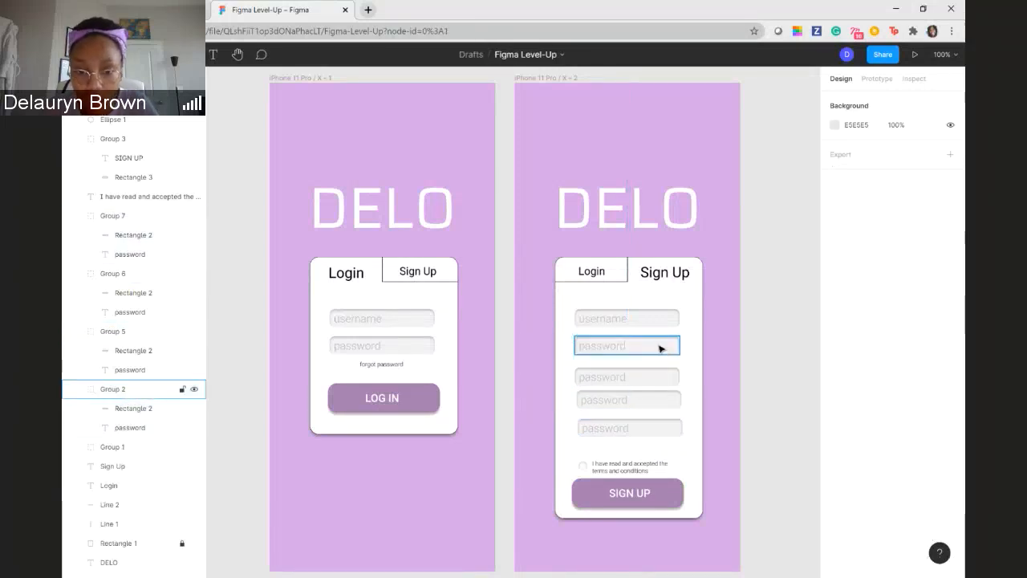
pyautogui.click(653, 377)
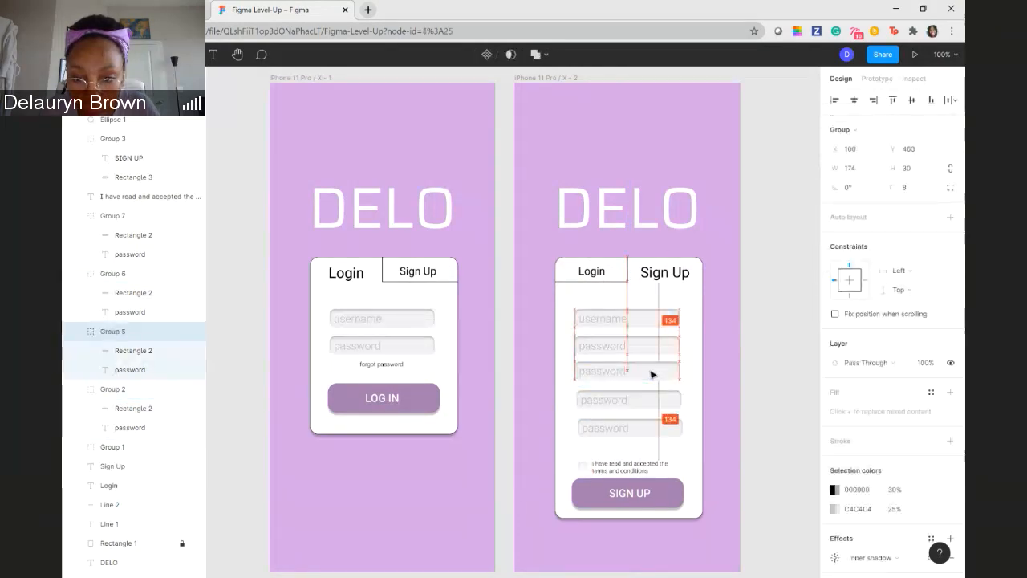
pyautogui.click(654, 401)
pyautogui.moveTo(655, 402); pyautogui.dragTo(654, 404)
pyautogui.moveTo(653, 345); pyautogui.dragTo(652, 436)
pyautogui.click(653, 378)
pyautogui.click(657, 401)
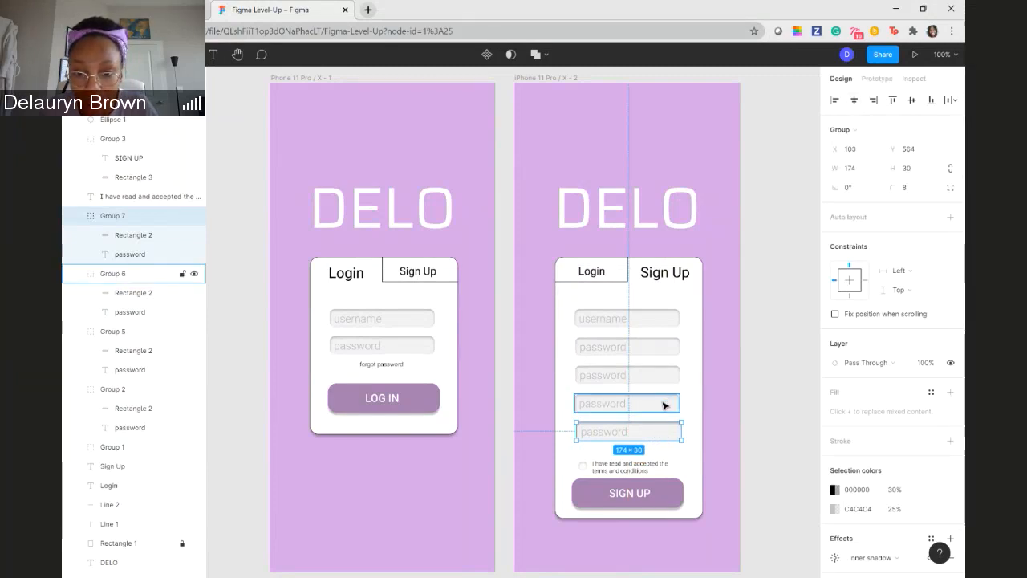
# - Align the horizontal centers of all five input fields on the Sign Up card
pyautogui.keyDown('shift'); pyautogui.click(665, 403); pyautogui.keyUp('shift')
pyautogui.keyDown('shift'); pyautogui.click(665, 375); pyautogui.keyUp('shift')
pyautogui.keyDown('shift'); pyautogui.click(666, 351); pyautogui.keyUp('shift')
pyautogui.keyDown('shift'); pyautogui.click(665, 318); pyautogui.keyUp('shift')
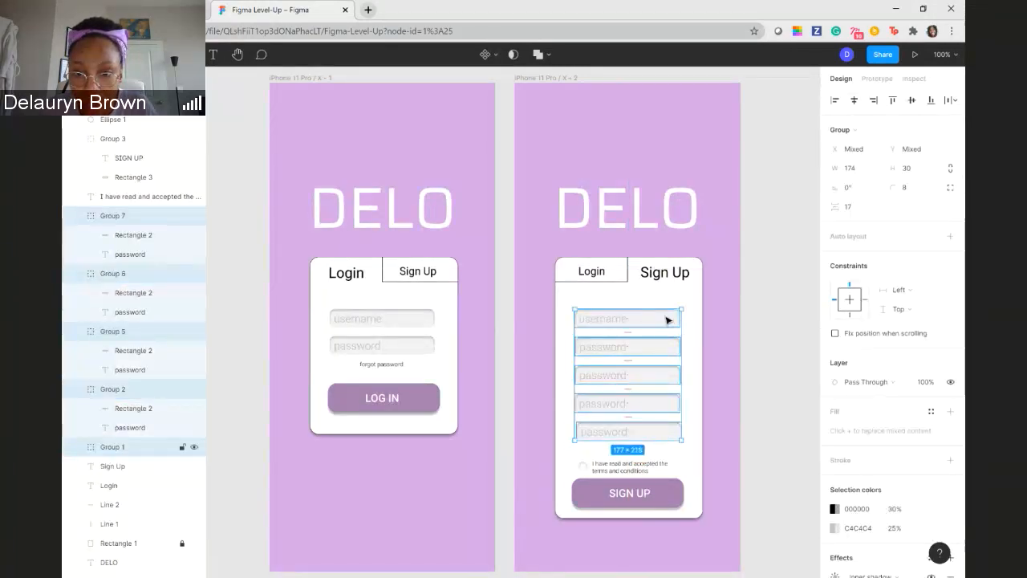
pyautogui.click(853, 100)
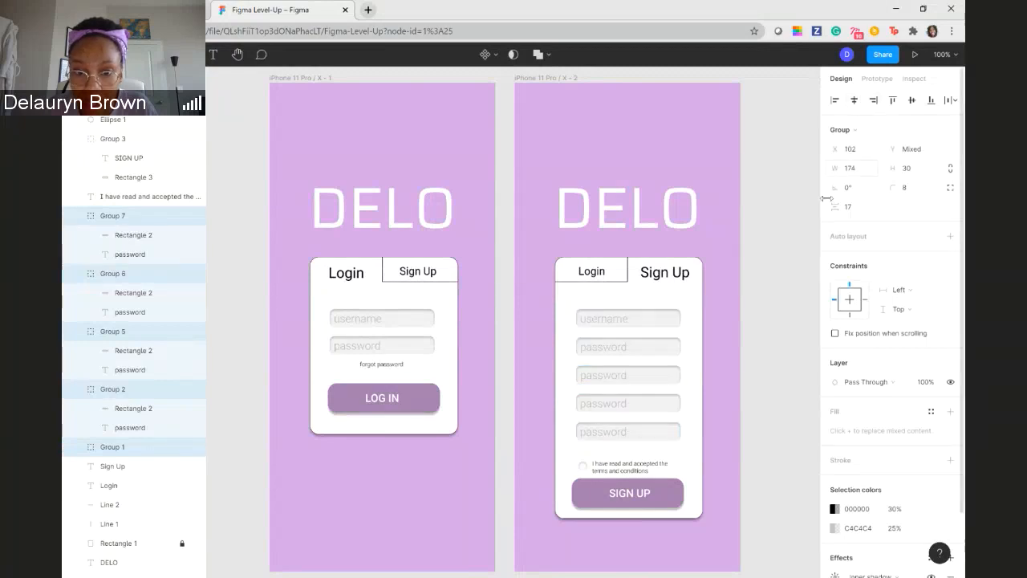
pyautogui.press('Escape')
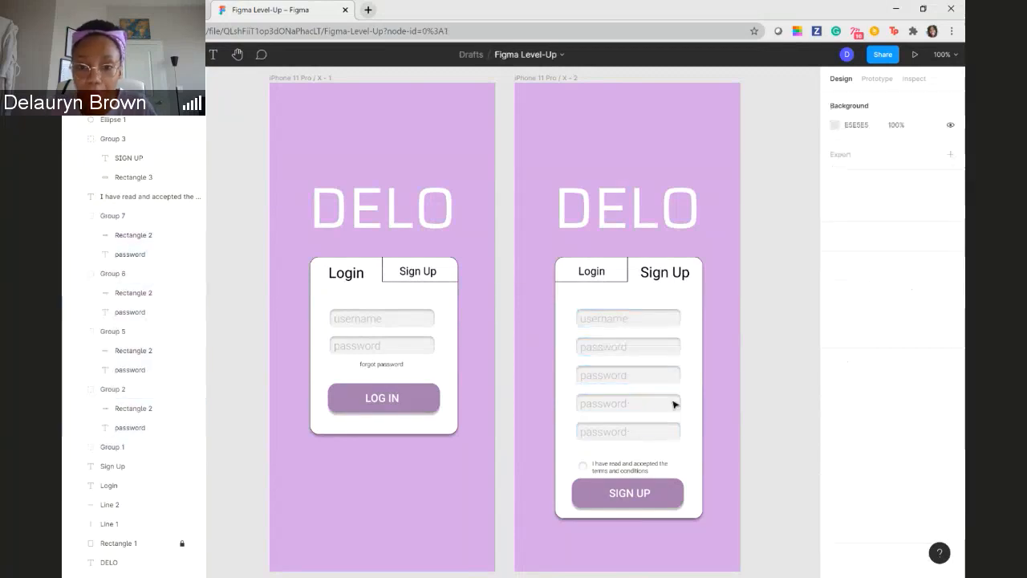
pyautogui.click(605, 380)
pyautogui.doubleClick(614, 319)
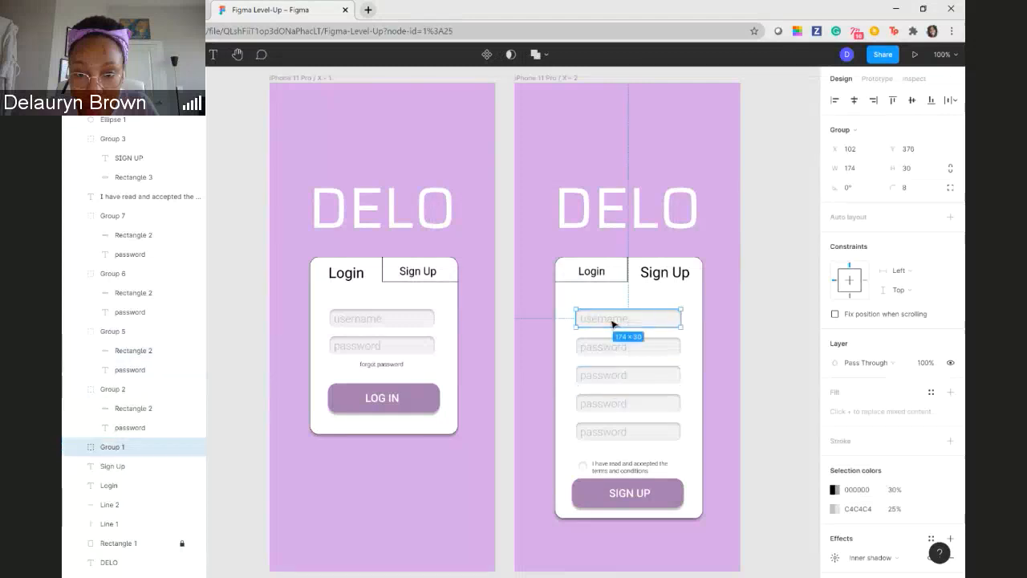
pyautogui.doubleClick(614, 320)
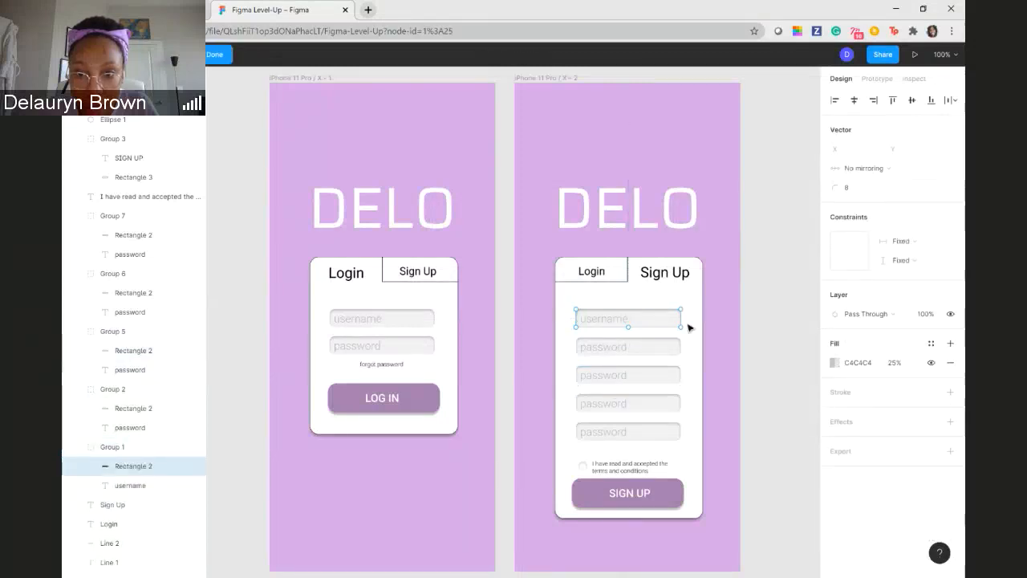
pyautogui.press('Escape')
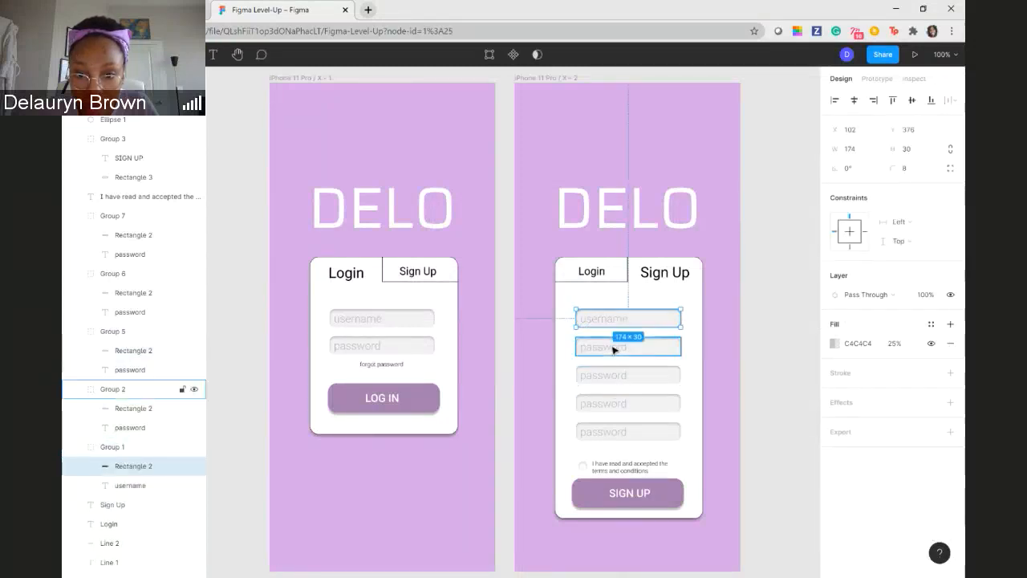
pyautogui.click(613, 348)
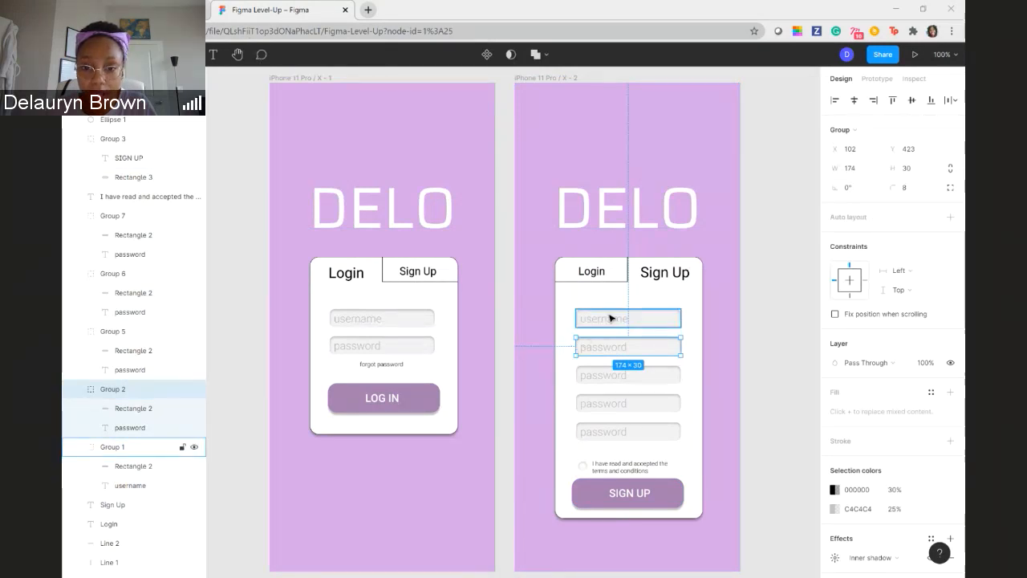
pyautogui.click(605, 407)
pyautogui.doubleClick(607, 407)
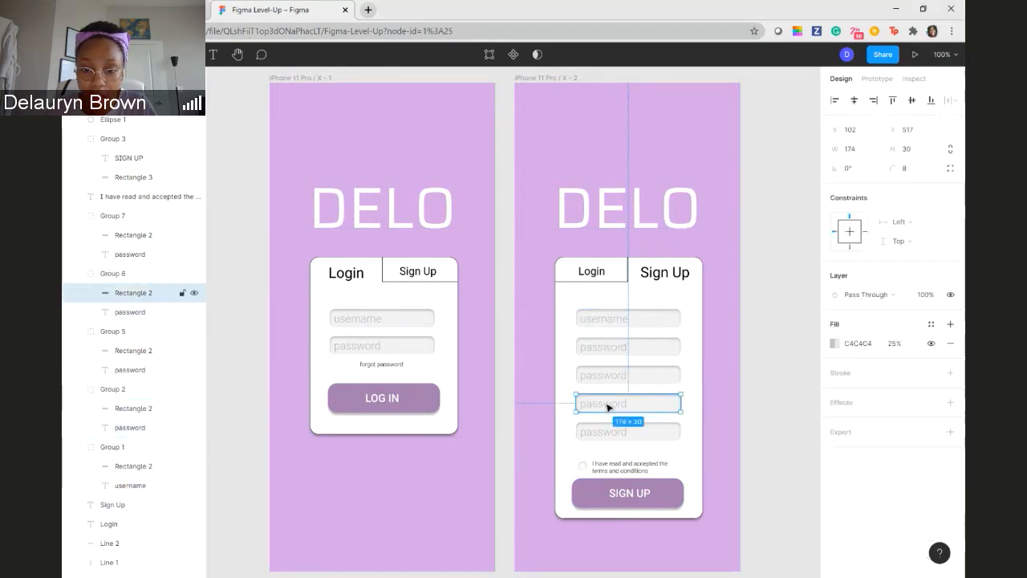
pyautogui.doubleClick(607, 408)
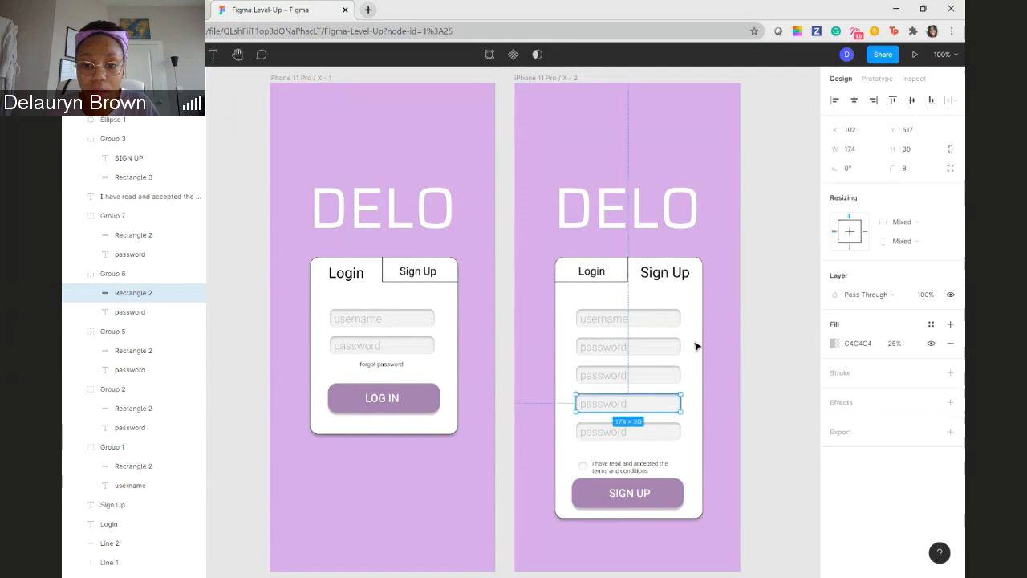
pyautogui.click(702, 401)
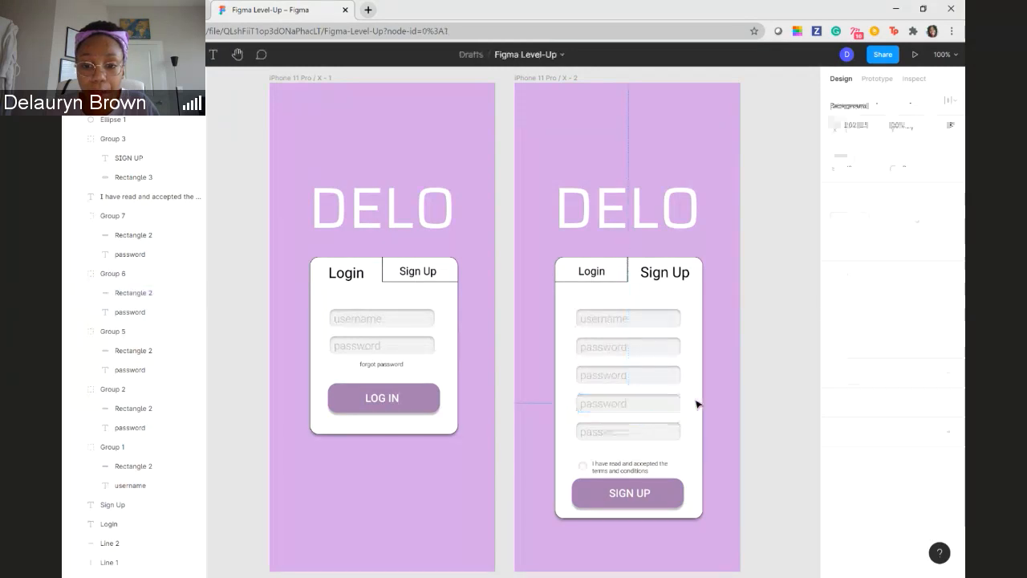
# - Lock the background rectangle inside the Sign Up card's username field group and select the group's username text
pyautogui.click(650, 325)
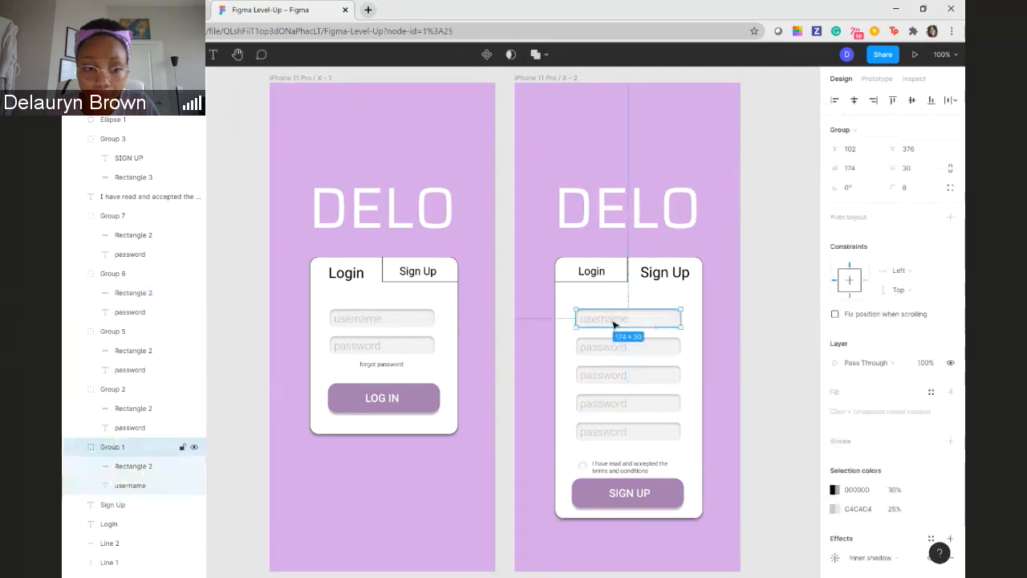
pyautogui.click(76, 447)
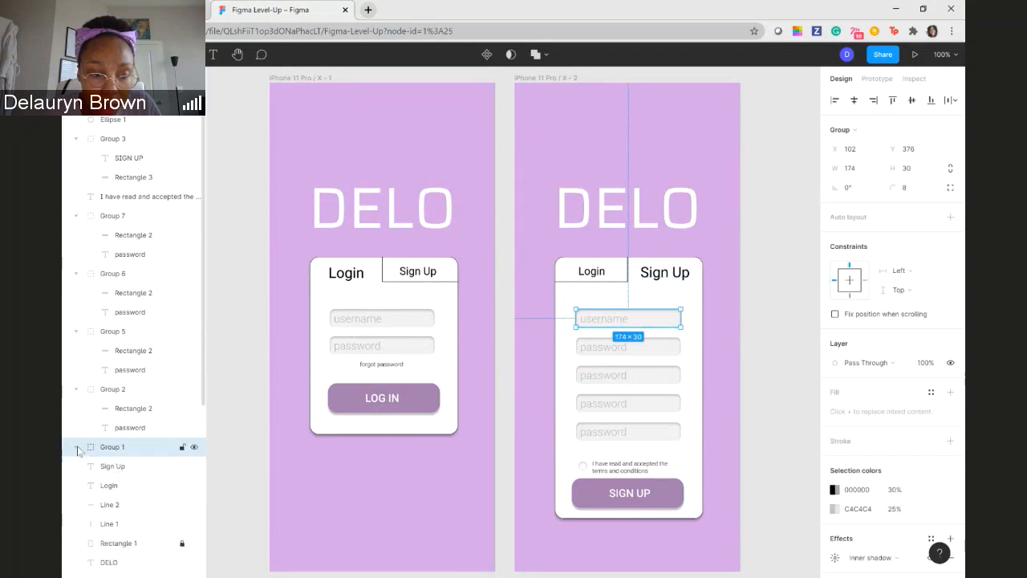
pyautogui.click(115, 487)
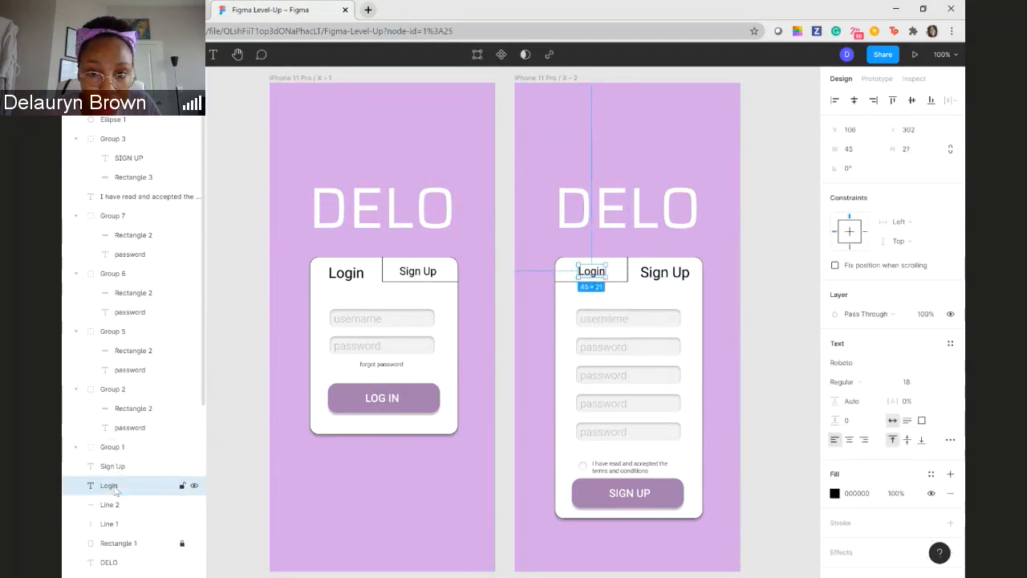
pyautogui.click(77, 446)
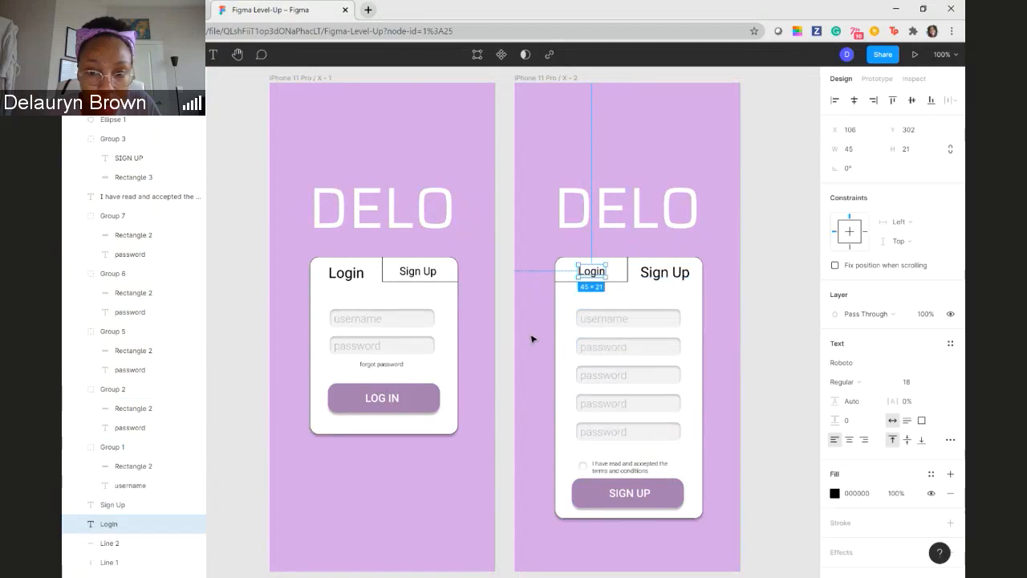
pyautogui.click(607, 321)
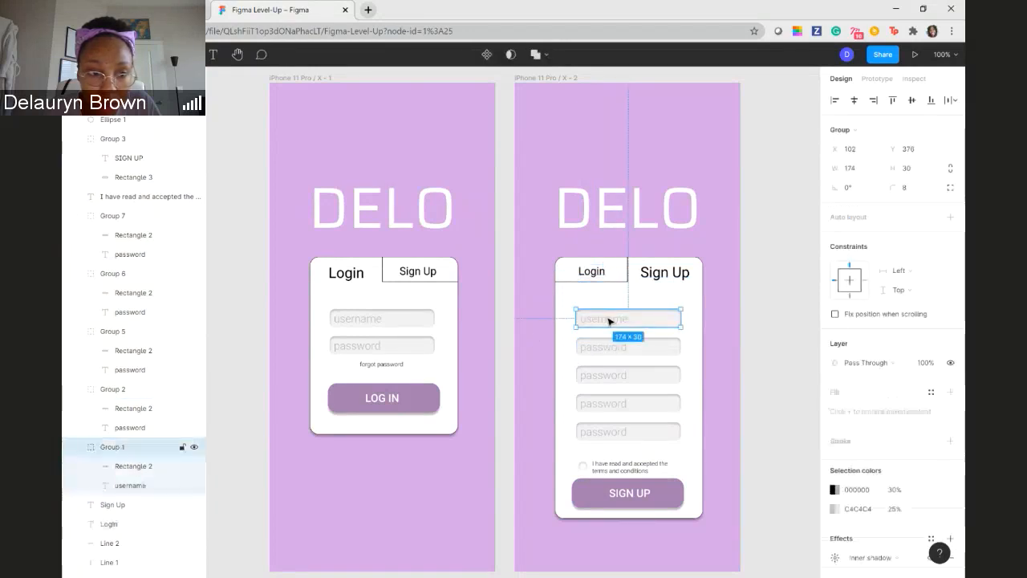
pyautogui.click(142, 486)
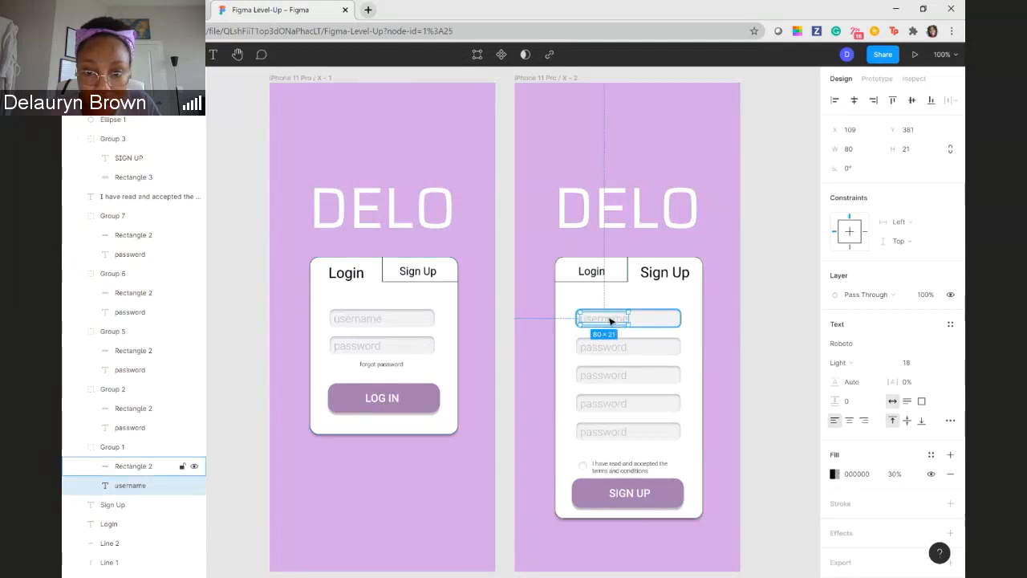
pyautogui.click(609, 321)
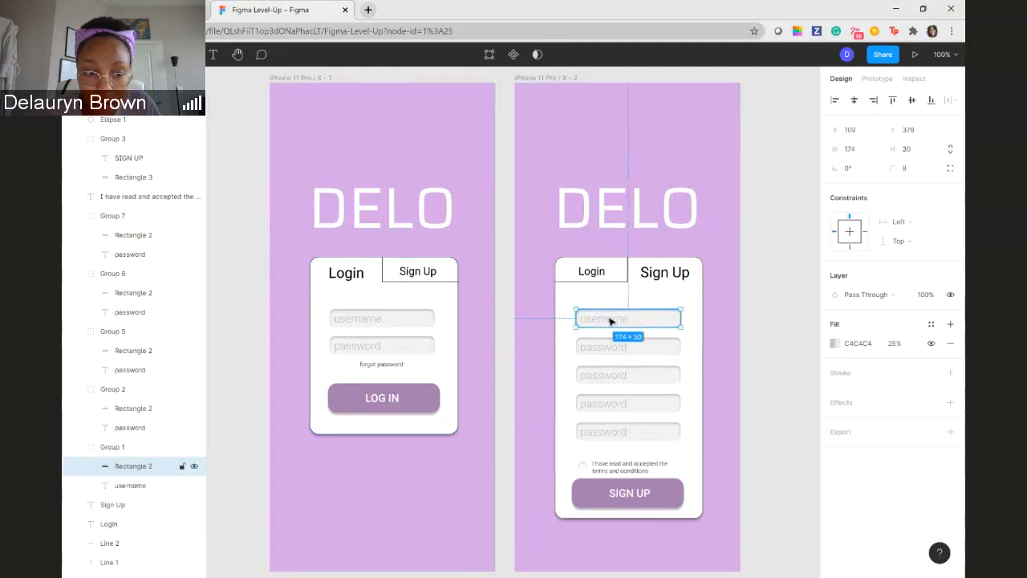
pyautogui.click(181, 466)
pyautogui.click(126, 485)
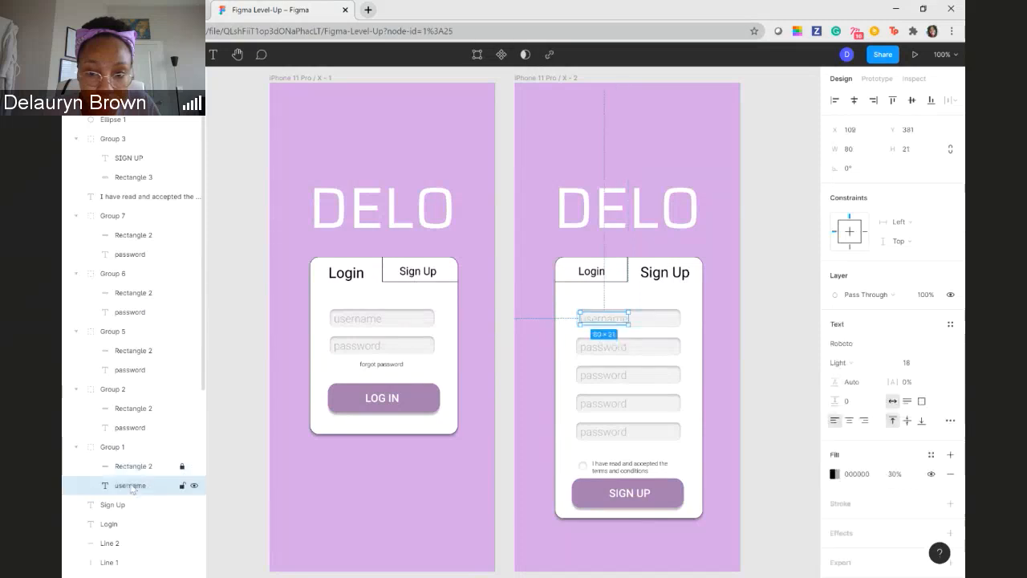
# - Replace the username placeholder in the Sign Up card's topmost input field with "first name"
pyautogui.doubleClick(608, 318)
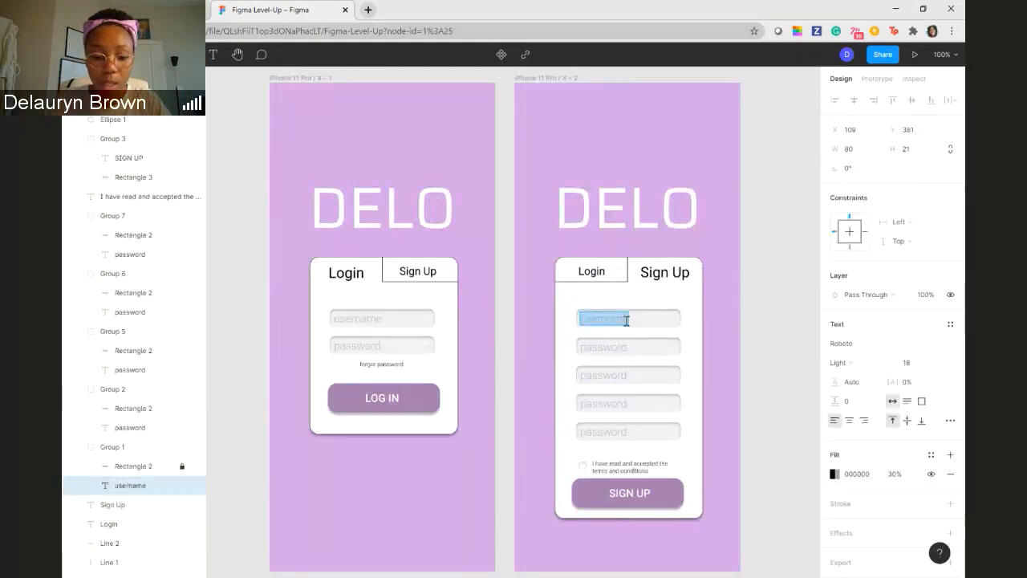
pyautogui.write('Firs')
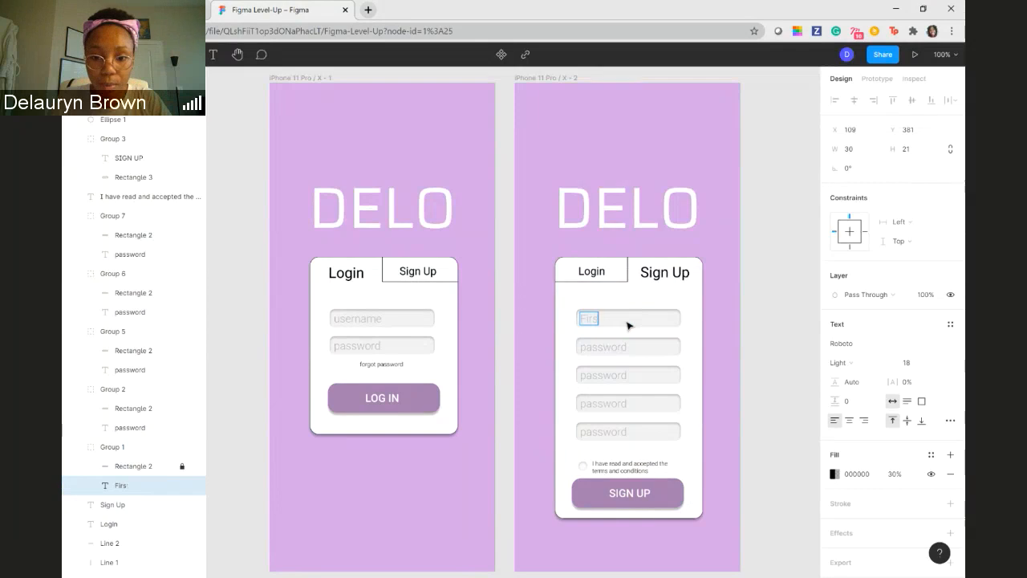
pyautogui.press('BackSpace')
pyautogui.press('BackSpace')
pyautogui.press('BackSpace')
pyautogui.press('BackSpace')
pyautogui.write('first na')
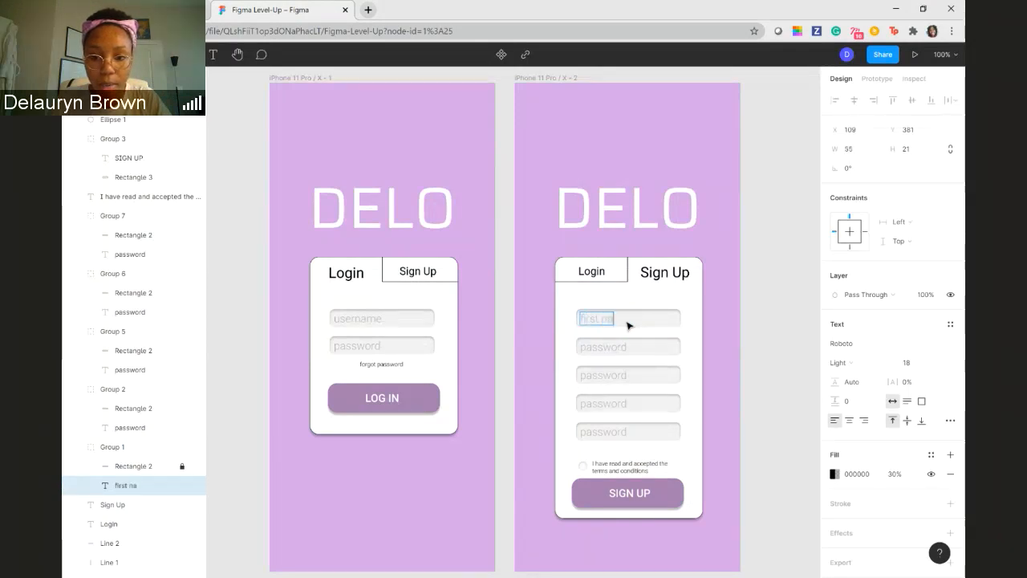
pyautogui.write('me')
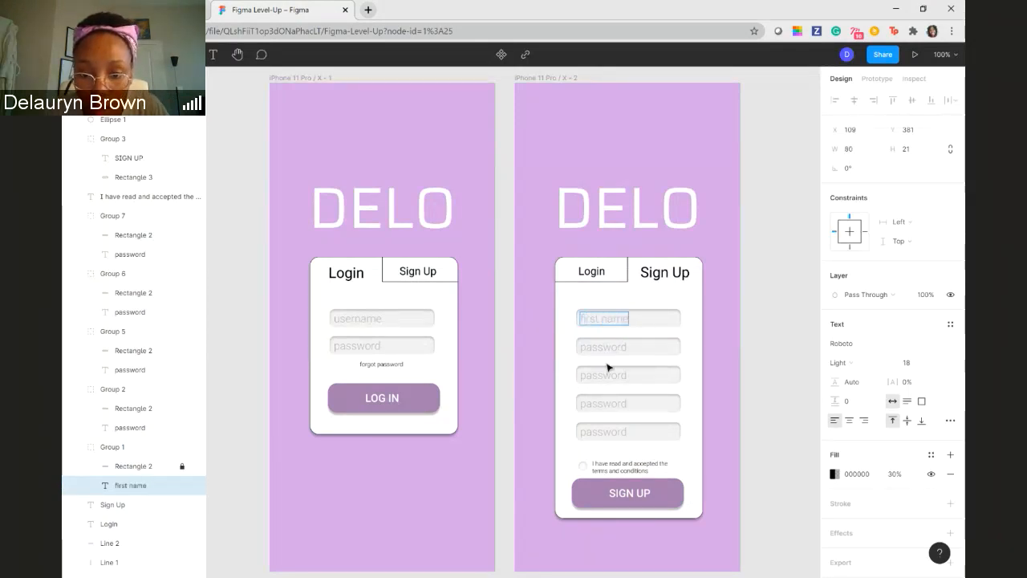
pyautogui.press('Escape')
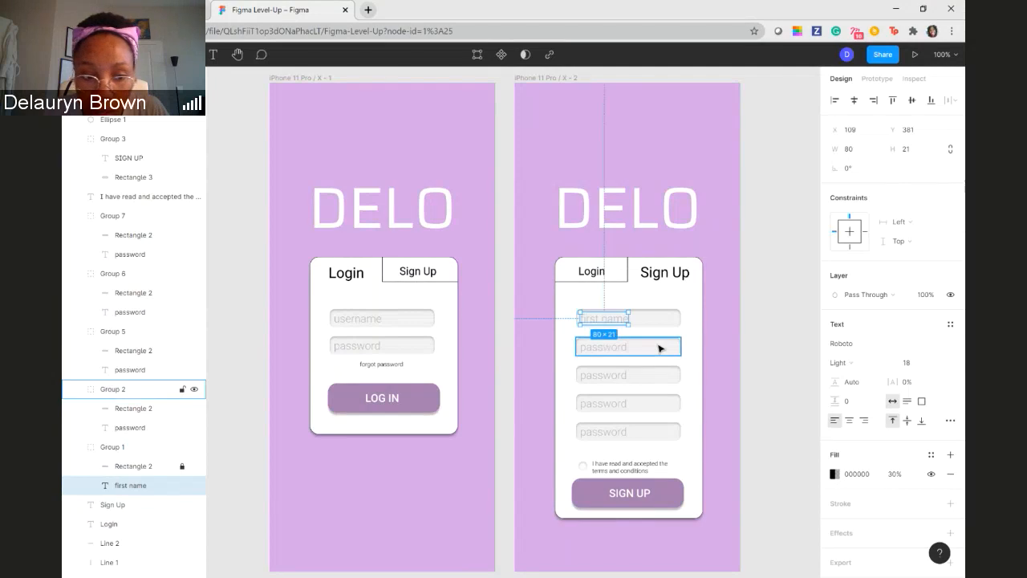
# - Collapse the layer groups of the Sign Up card's first two input fields and clear the selection
pyautogui.click(153, 393)
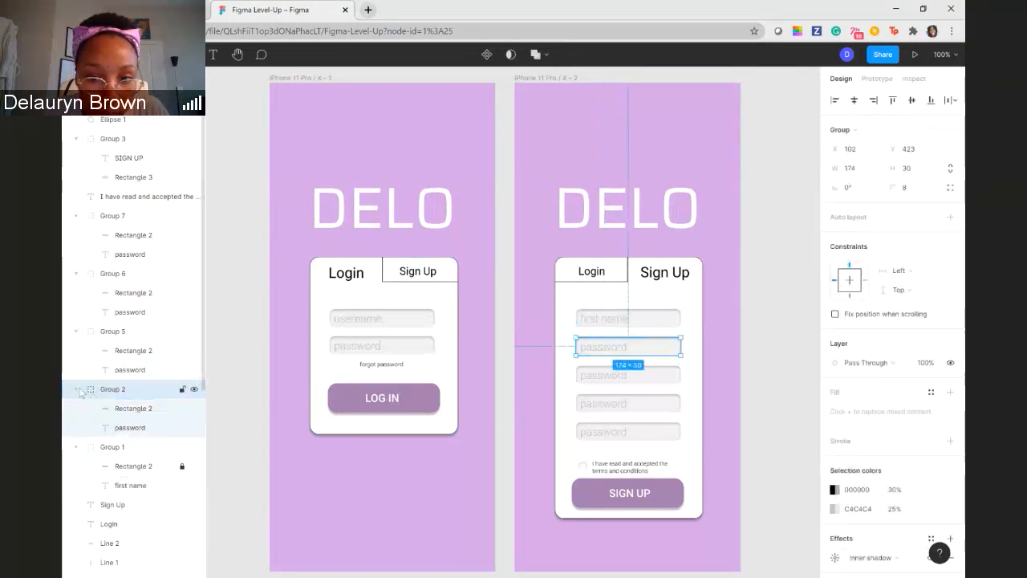
pyautogui.click(79, 389)
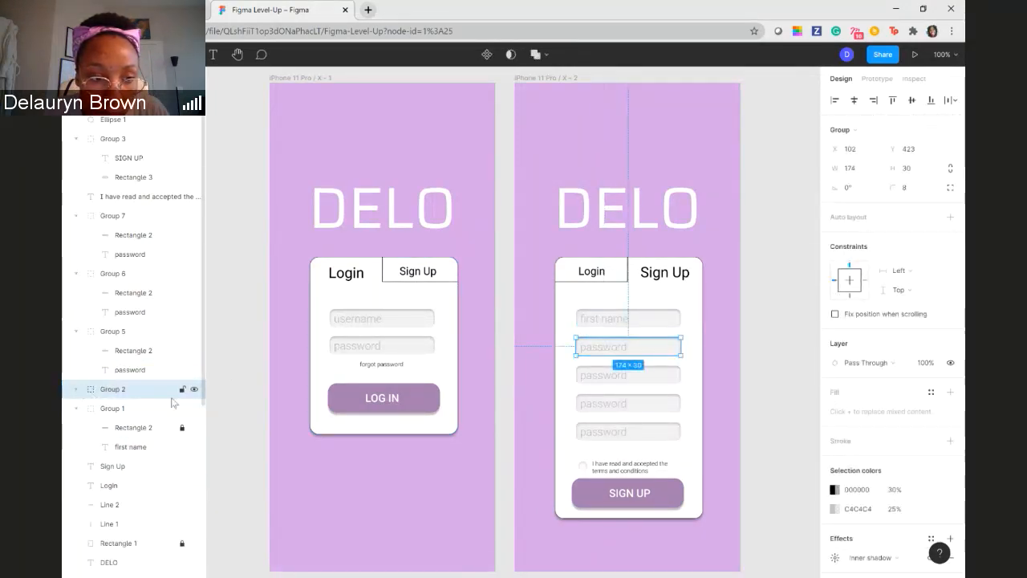
pyautogui.click(77, 408)
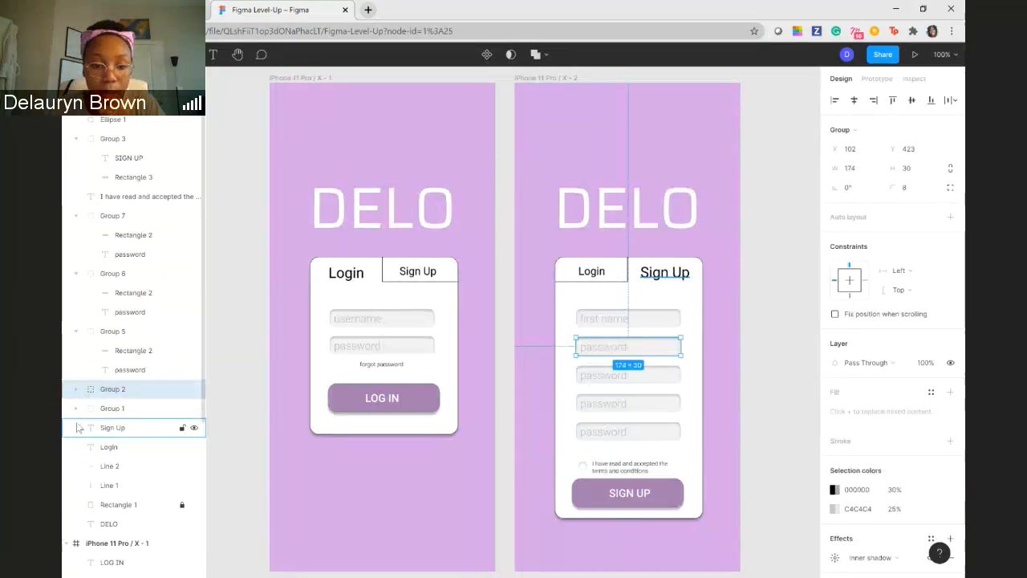
pyautogui.click(721, 343)
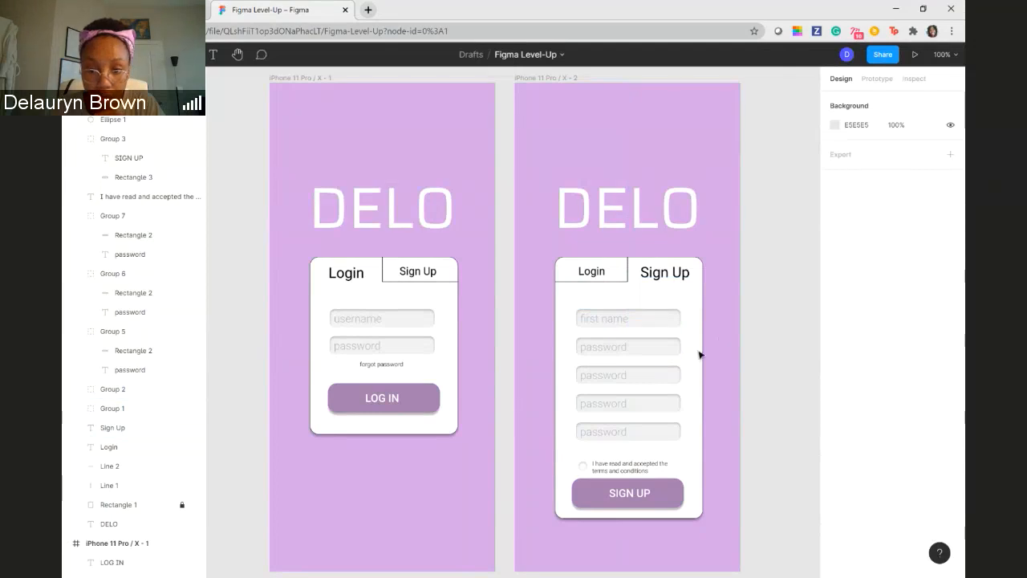
# - Lock the background rectangle in the Sign Up card's second field group and change the field's placeholder to "last name"
pyautogui.click(666, 348)
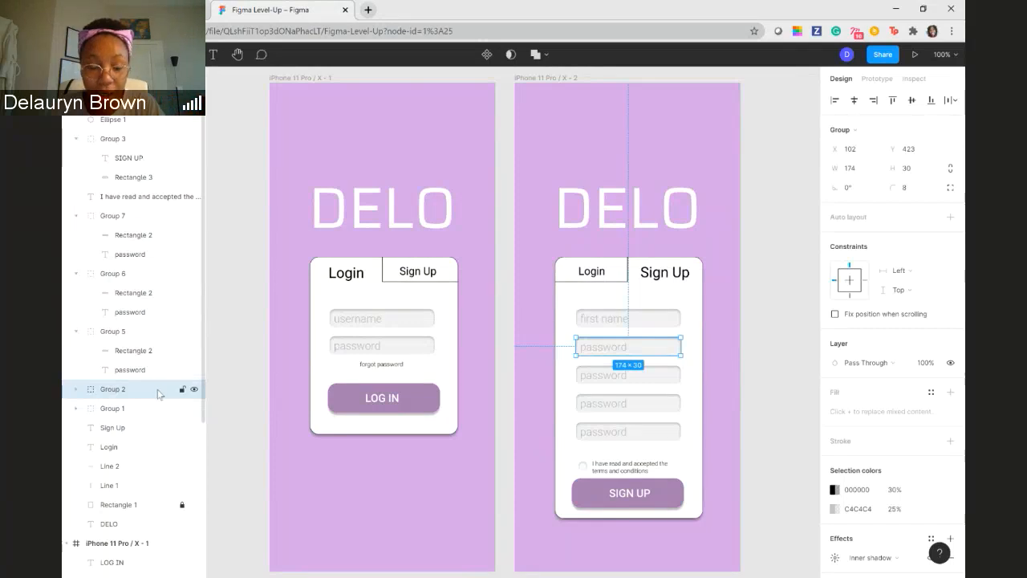
pyautogui.click(77, 390)
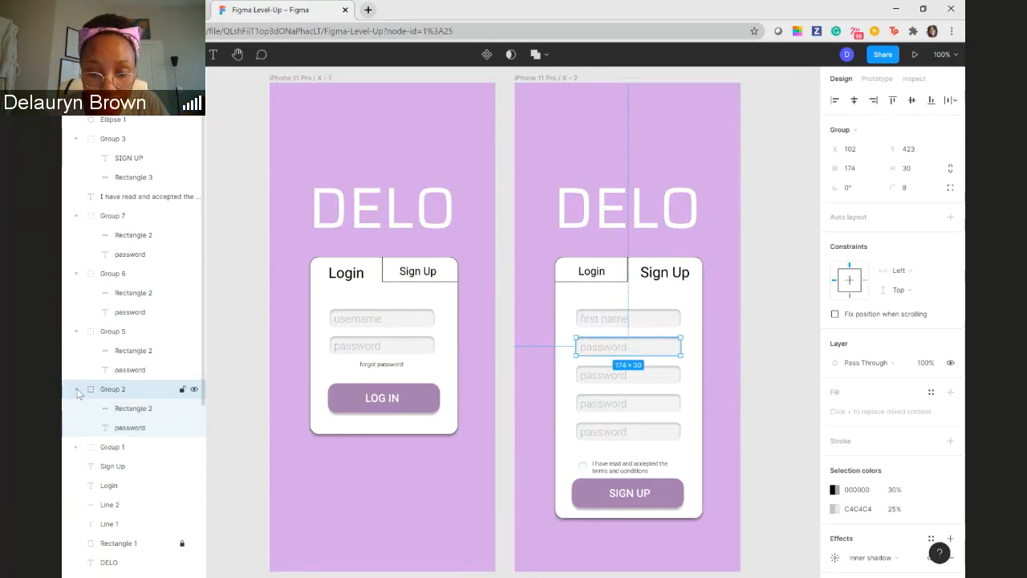
pyautogui.click(183, 409)
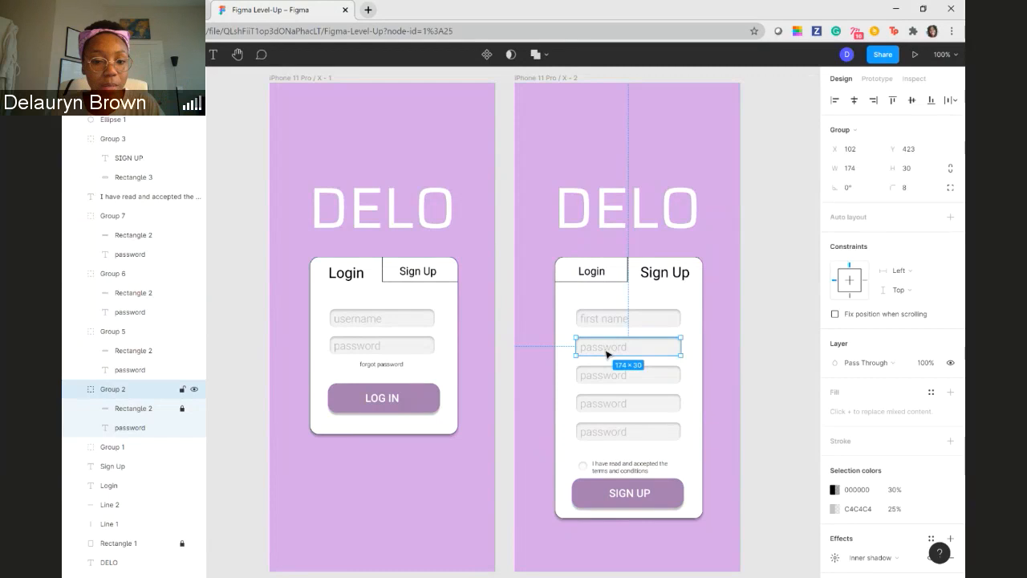
pyautogui.click(160, 428)
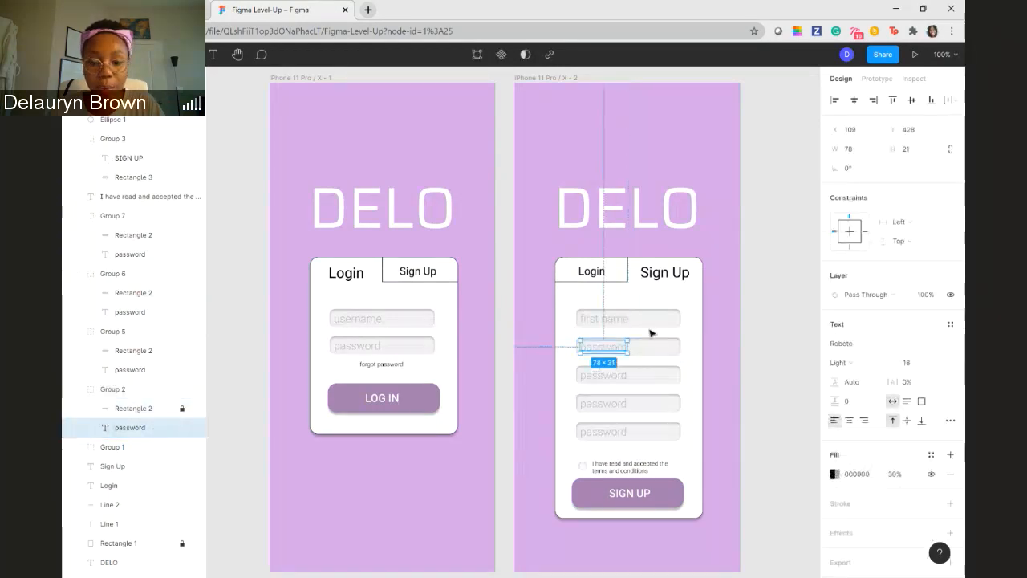
pyautogui.doubleClick(612, 346)
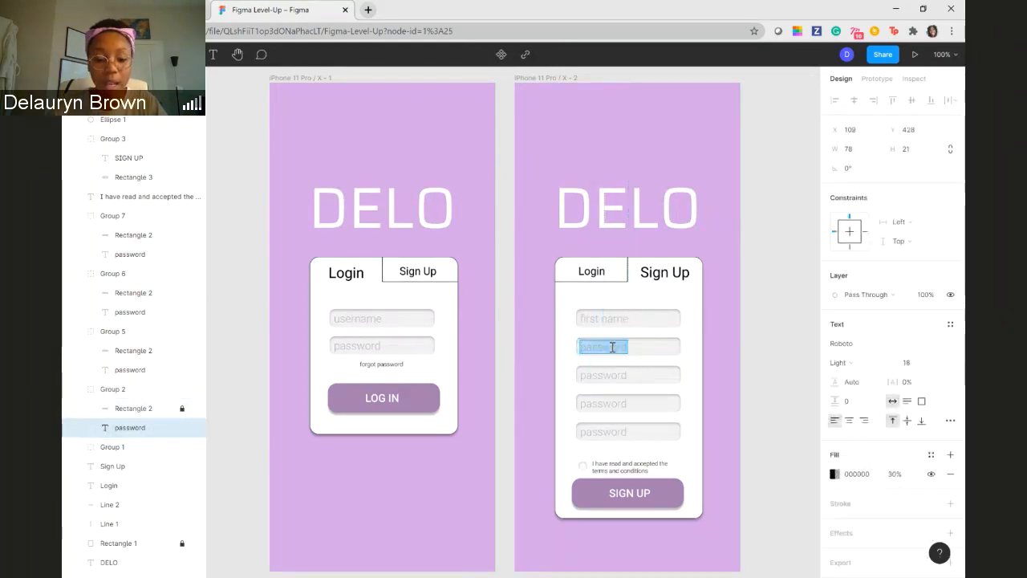
pyautogui.write('last name')
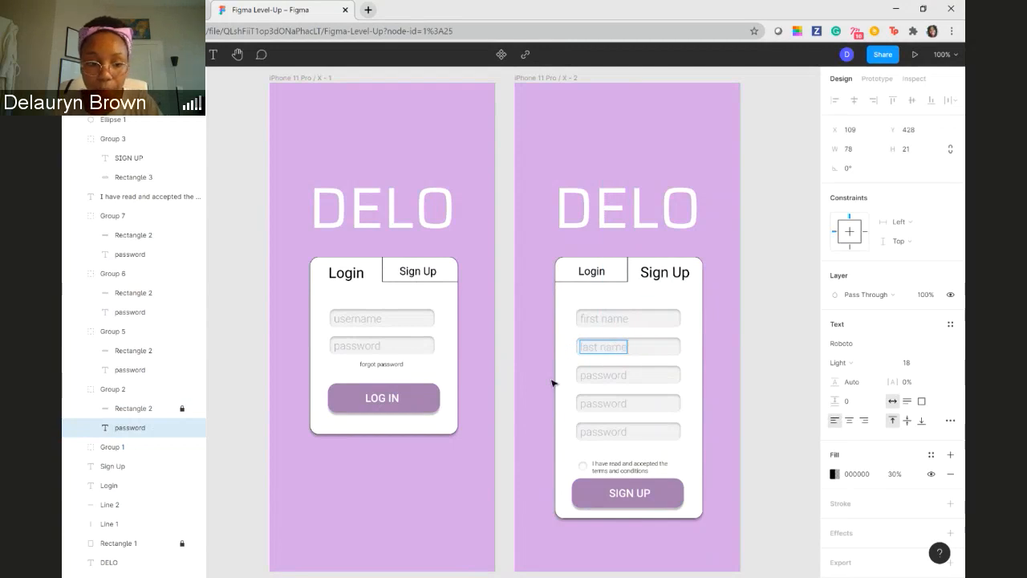
# - Replace the placeholder in the Sign Up card's third input field with "email"
pyautogui.click(610, 375)
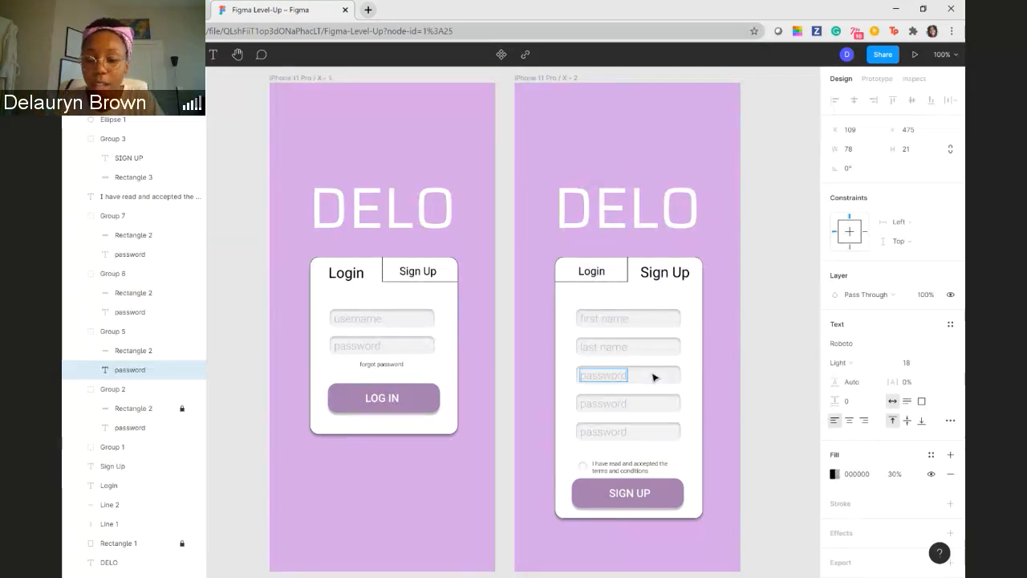
pyautogui.press('BackSpace')
pyautogui.press('BackSpace')
pyautogui.press('BackSpace')
pyautogui.press('BackSpace')
pyautogui.press('BackSpace')
pyautogui.press('BackSpace')
pyautogui.press('BackSpace')
pyautogui.press('BackSpace')
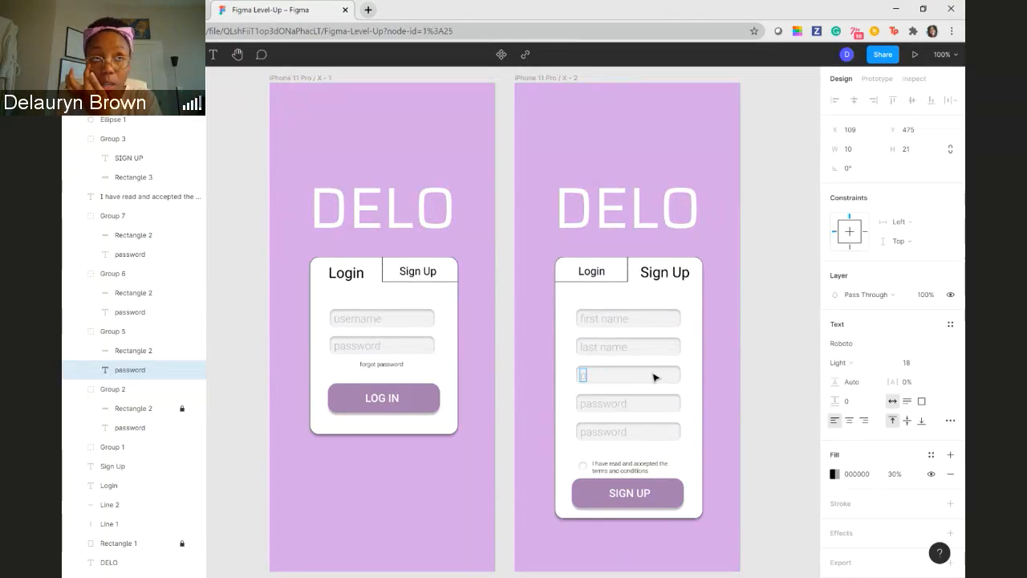
pyautogui.press('BackSpace')
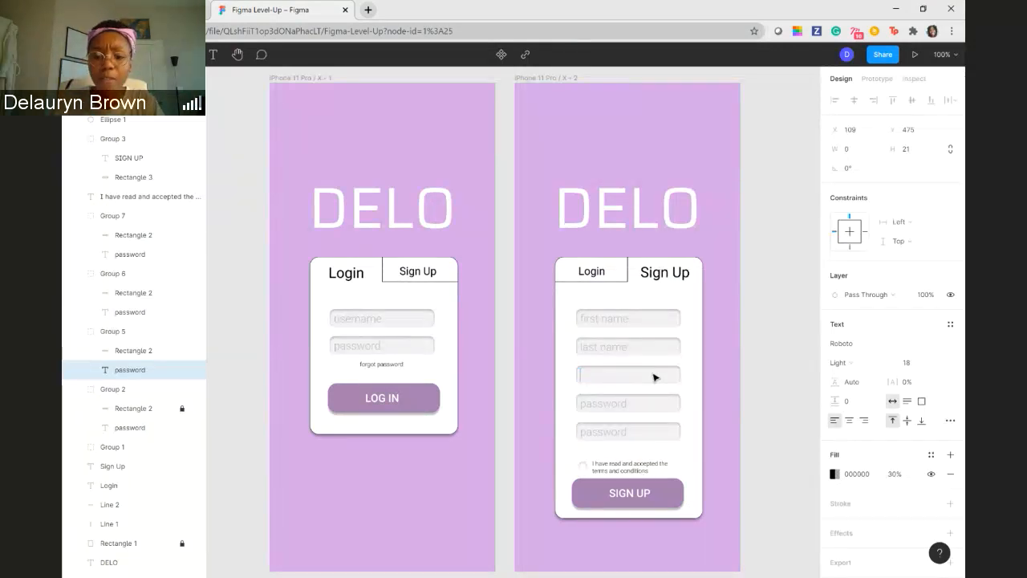
pyautogui.write('email')
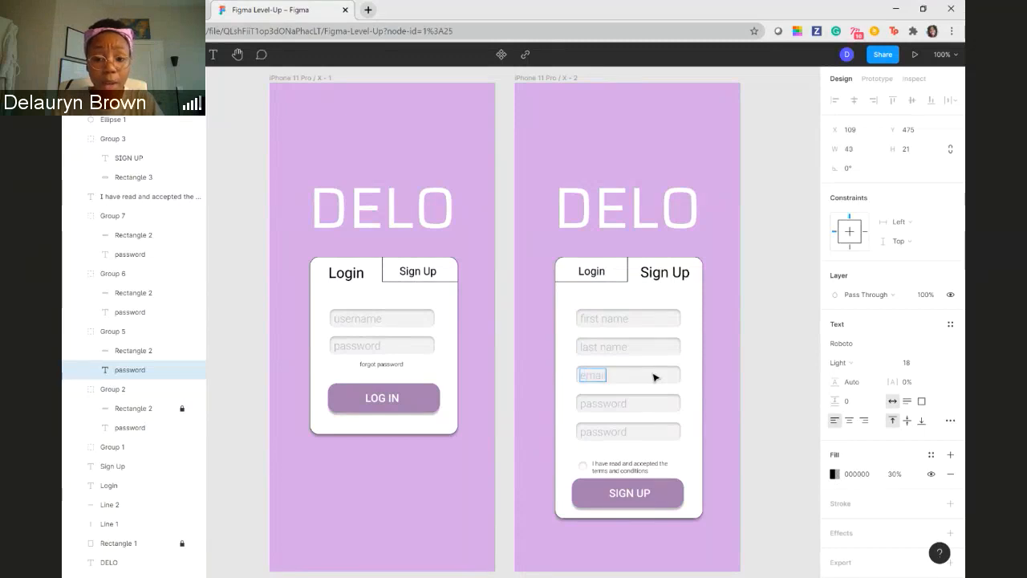
# - Clear the placeholder in the Sign Up card's fourth input field and re-enter it as "password"
pyautogui.click(615, 405)
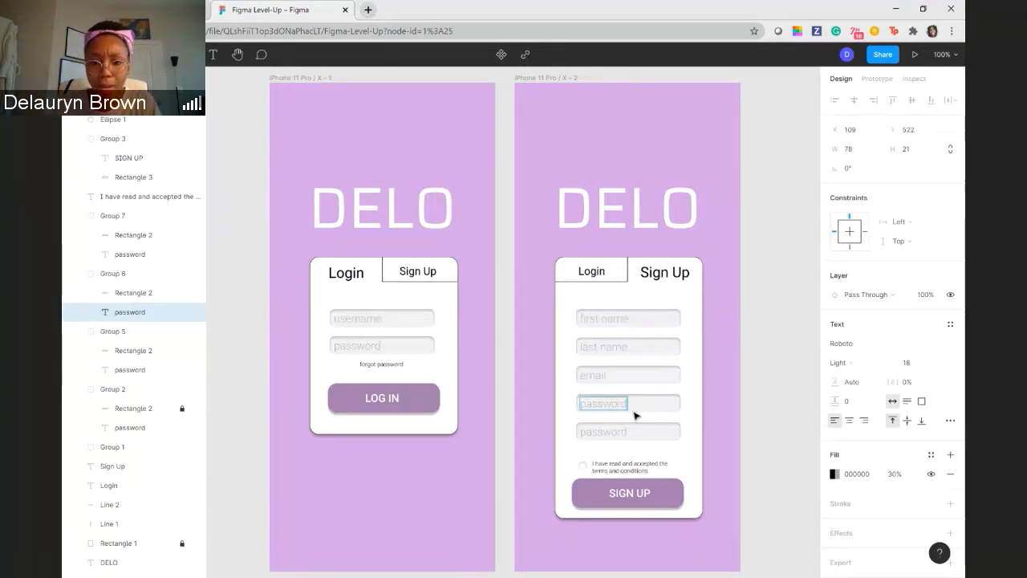
pyautogui.press('BackSpace')
pyautogui.press('BackSpace')
pyautogui.press('BackSpace')
pyautogui.press('BackSpace')
pyautogui.press('BackSpace')
pyautogui.press('BackSpace')
pyautogui.press('BackSpace')
pyautogui.press('BackSpace')
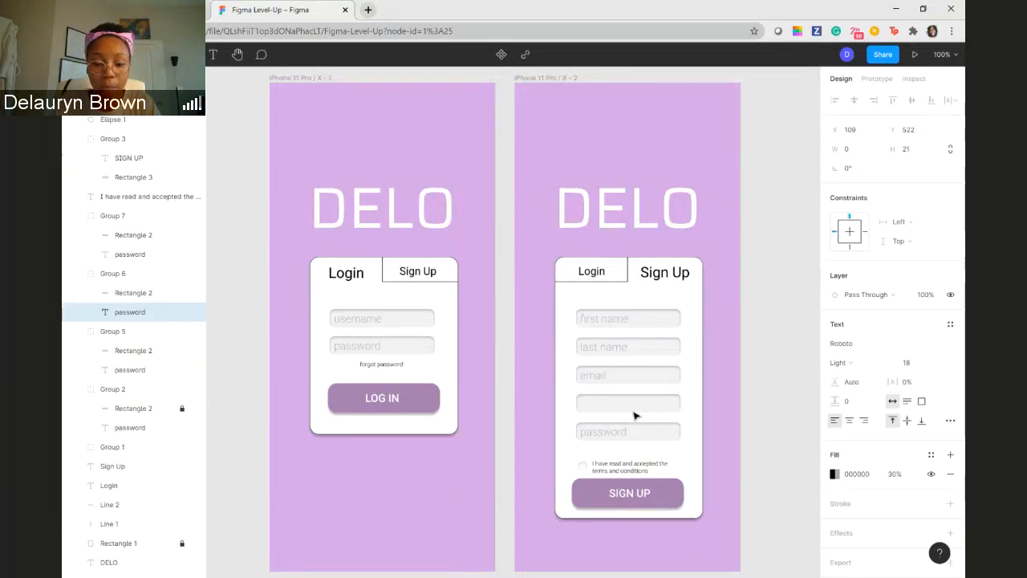
pyautogui.write('pas')
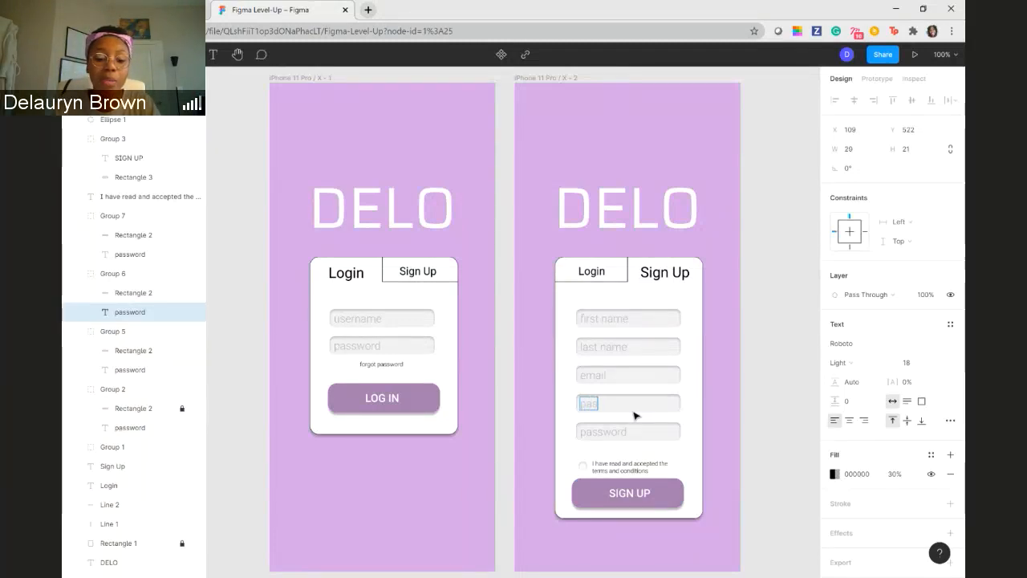
pyautogui.write('sword')
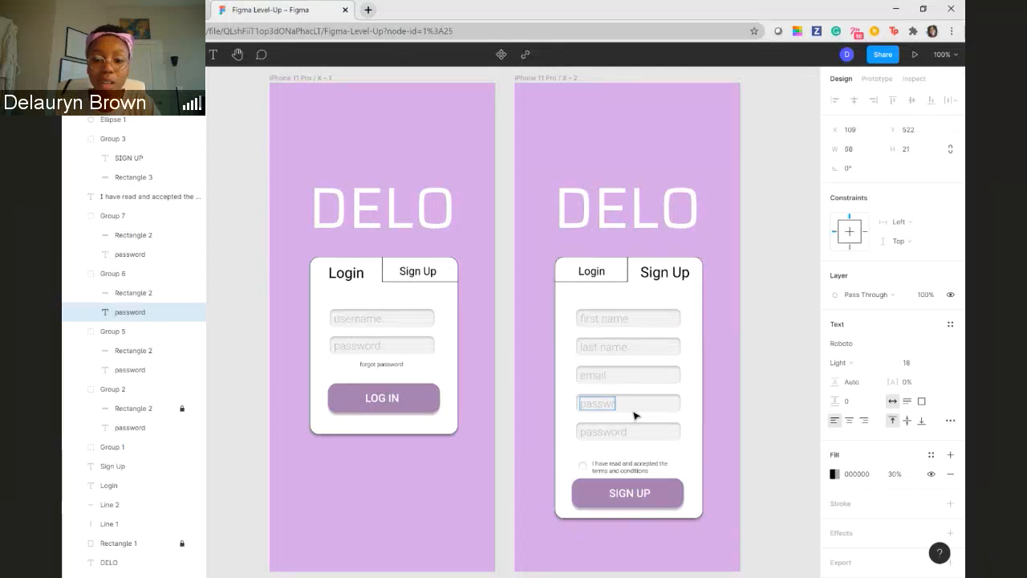
pyautogui.press('BackSpace')
pyautogui.write('ord')
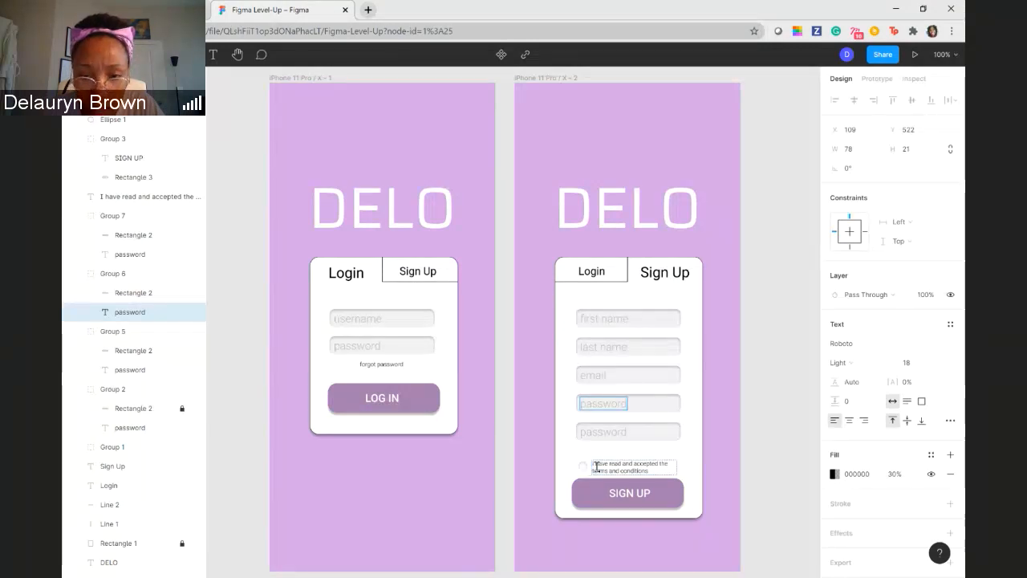
# - Change the placeholder in the Sign Up card's fifth input field to "confirm password" and leave text editing
pyautogui.click(609, 432)
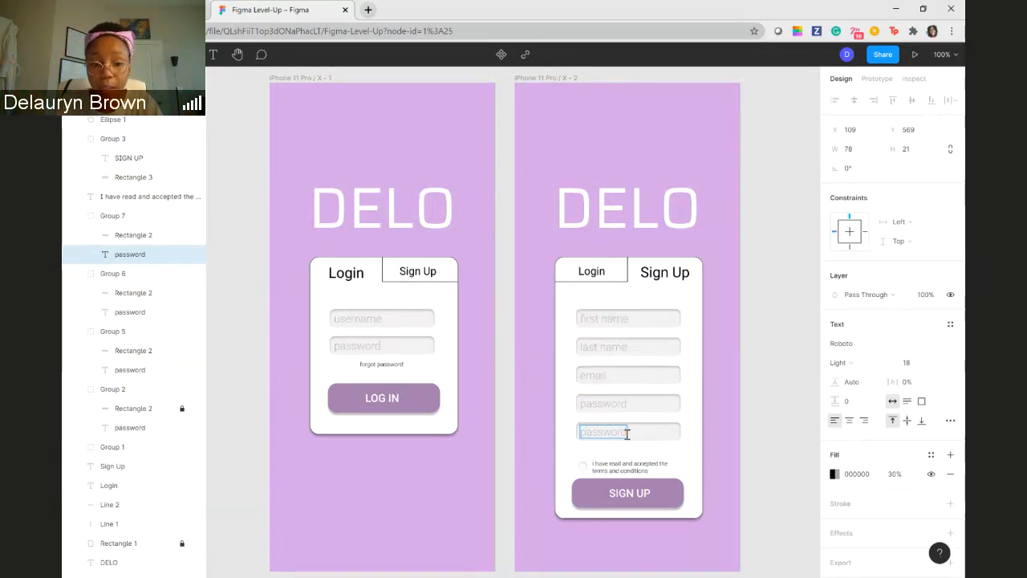
pyautogui.write('confirm password')
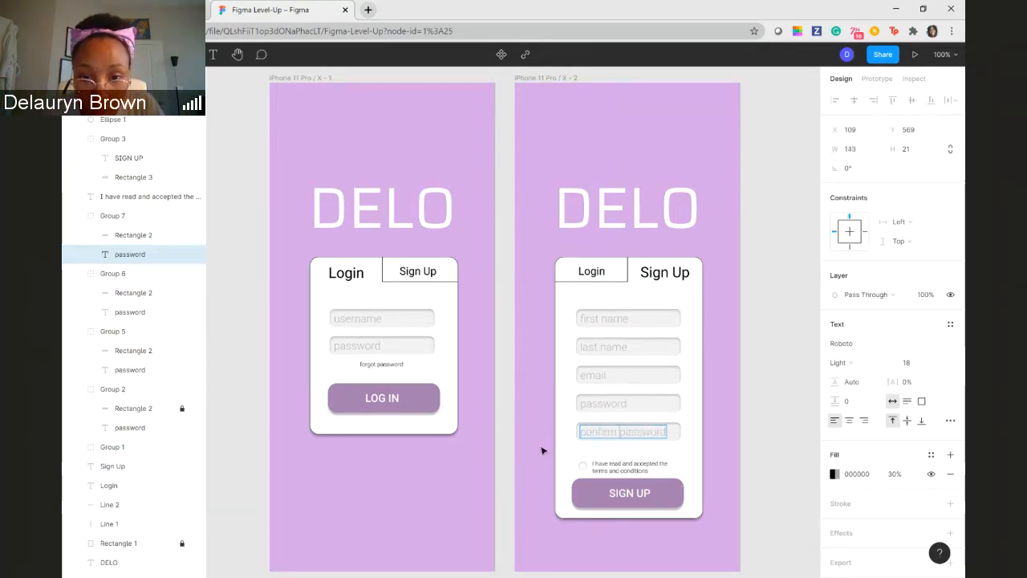
pyautogui.click(763, 434)
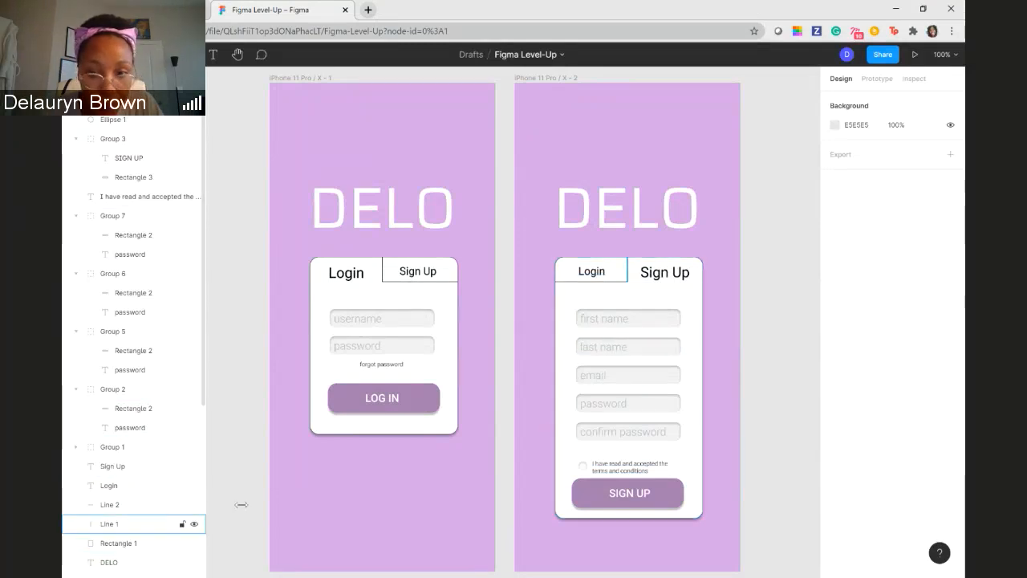
# - Lock the Sign Up card's background rectangle and collapse the layer groups of the first name, last name and email fields
pyautogui.click(148, 548)
pyautogui.click(182, 543)
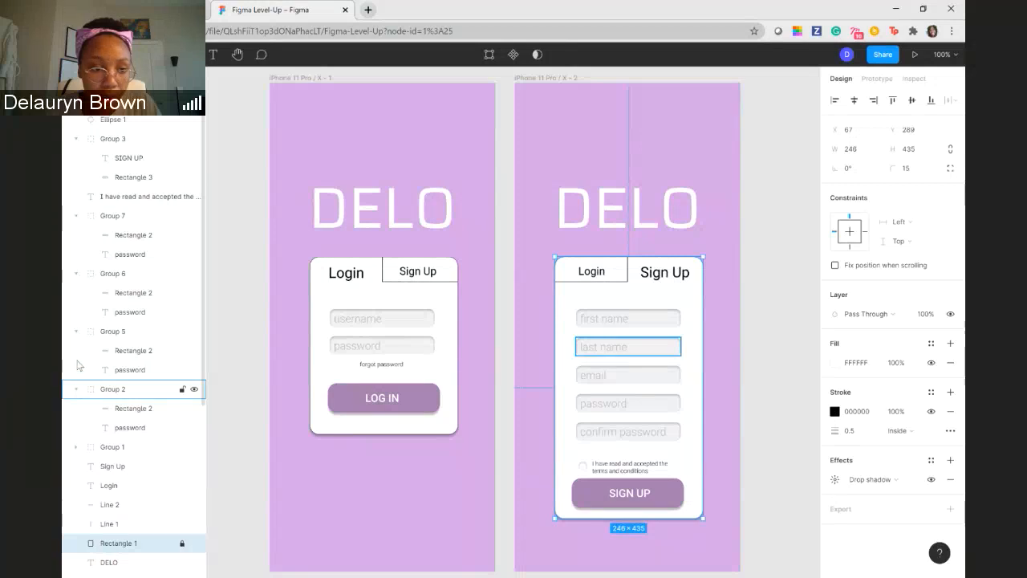
pyautogui.click(76, 446)
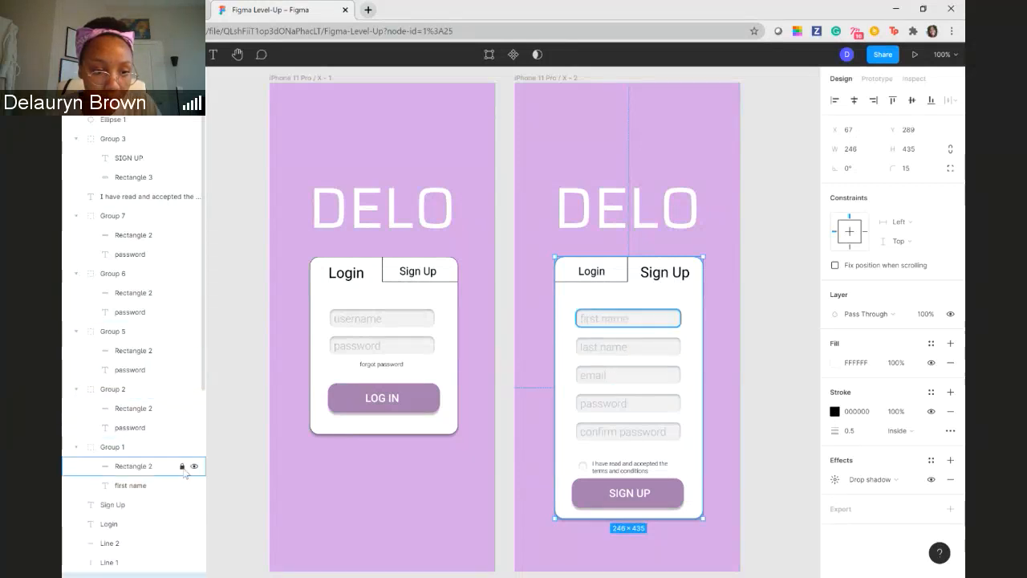
pyautogui.click(77, 449)
pyautogui.click(75, 391)
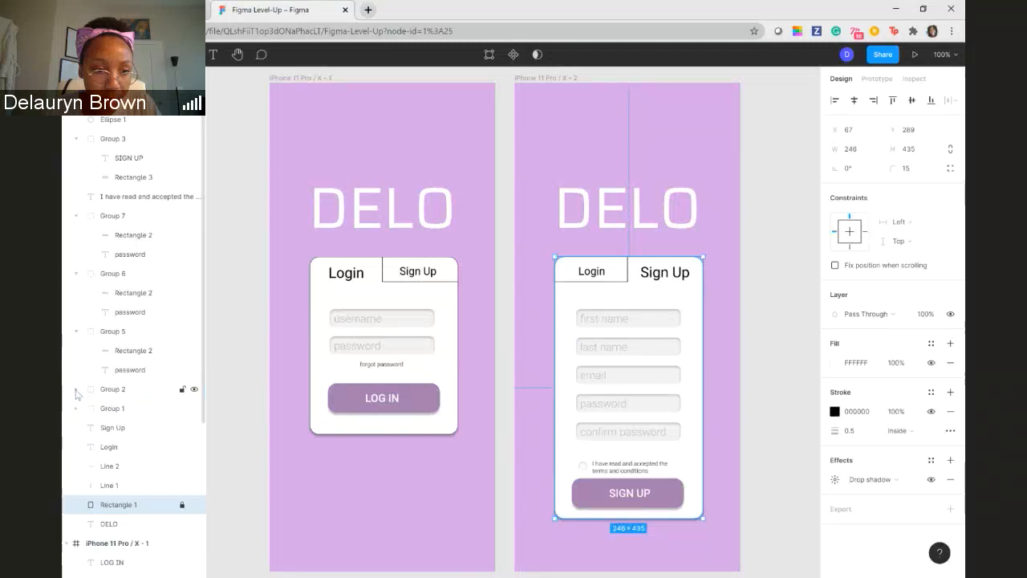
pyautogui.click(77, 331)
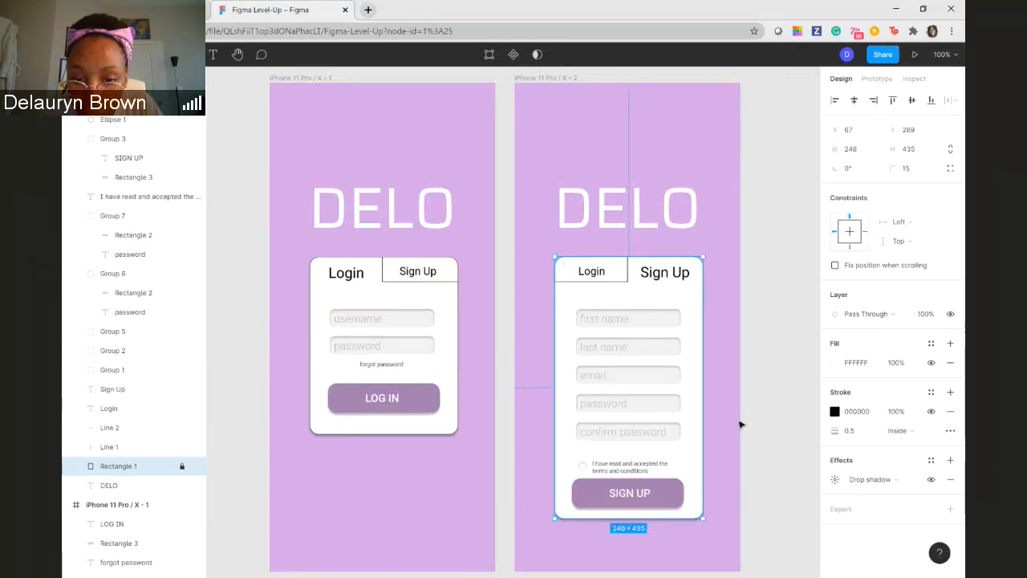
# - Move the terms checkbox circle and its text up together, between the confirm password field and SIGN UP button, and group them
pyautogui.click(584, 466)
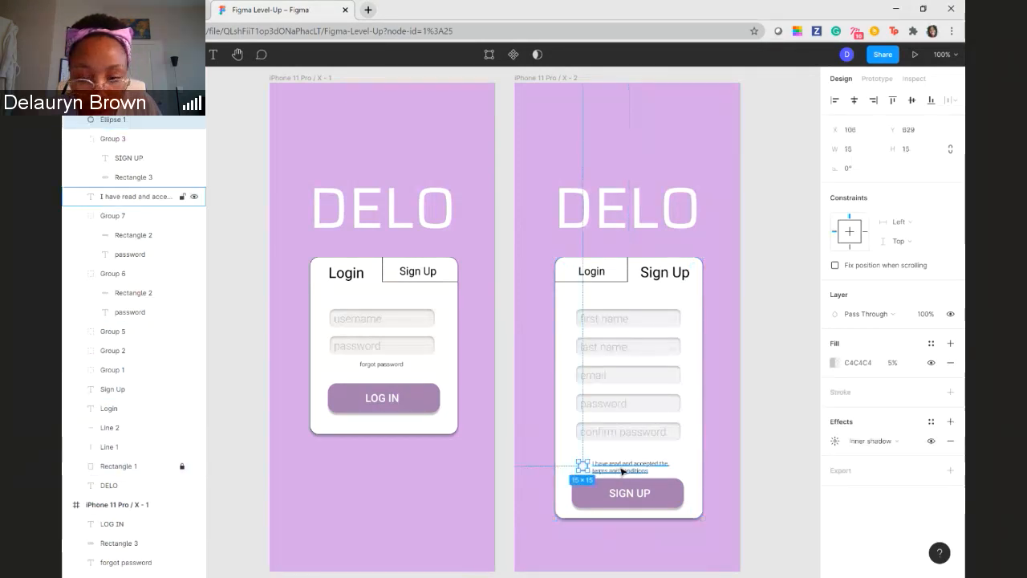
pyautogui.keyDown('shift'); pyautogui.click(623, 472); pyautogui.keyUp('shift')
pyautogui.moveTo(622, 472); pyautogui.dragTo(624, 461)
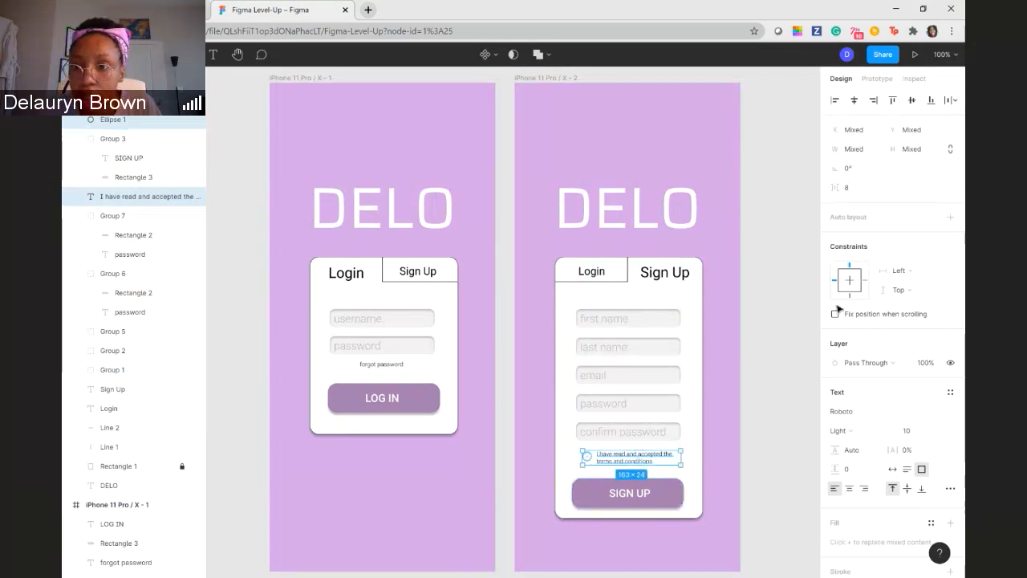
pyautogui.click(854, 101)
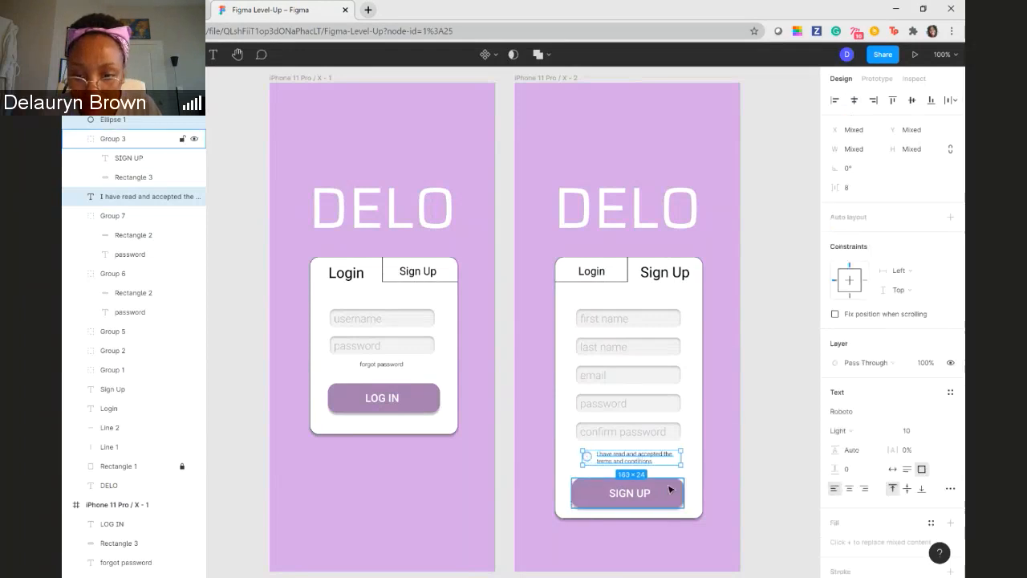
pyautogui.rightClick(626, 459)
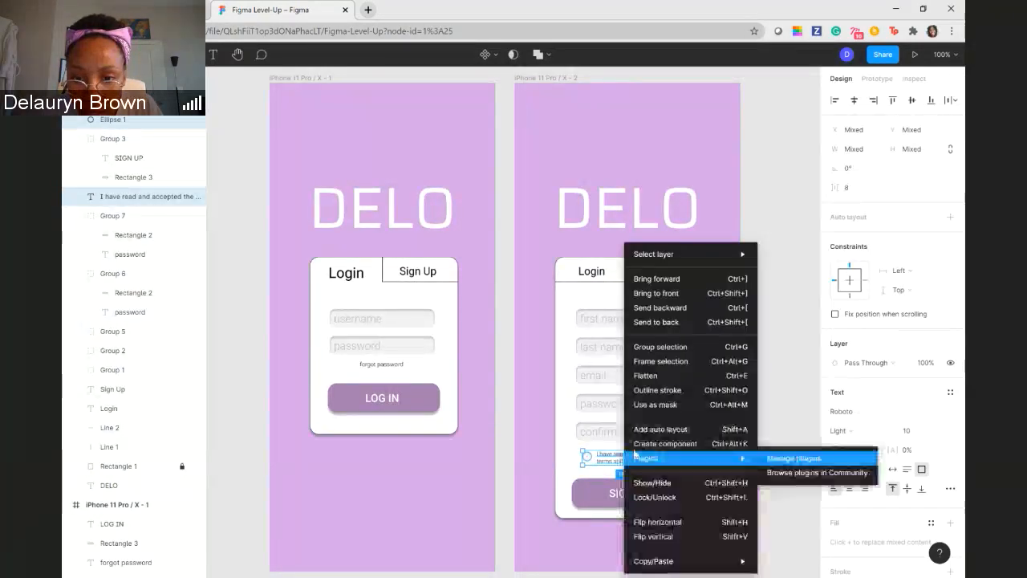
pyautogui.click(664, 348)
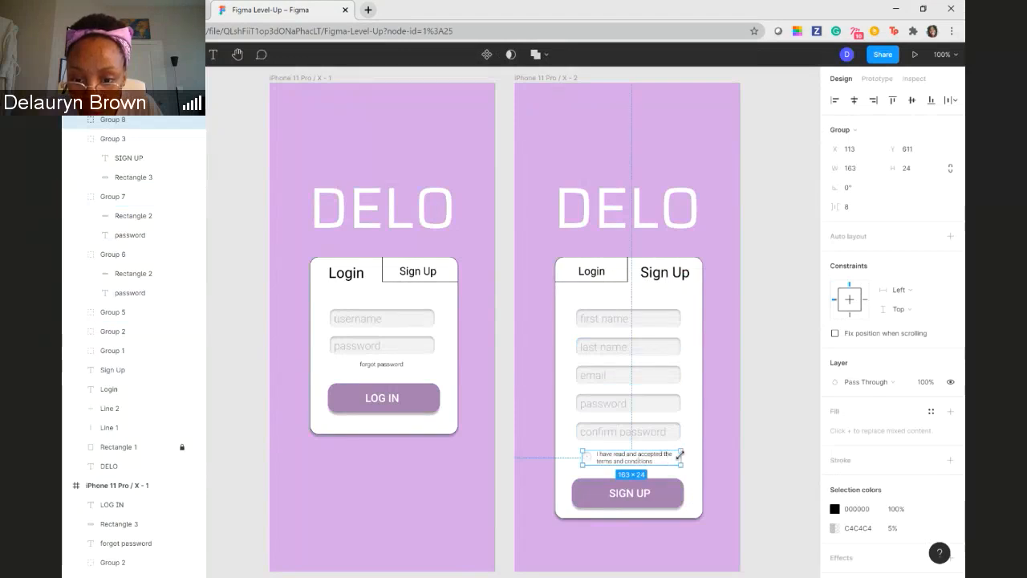
# - Narrow the group of the terms checkbox and text to a width of 150 and deselect it
pyautogui.moveTo(679, 456); pyautogui.dragTo(672, 455)
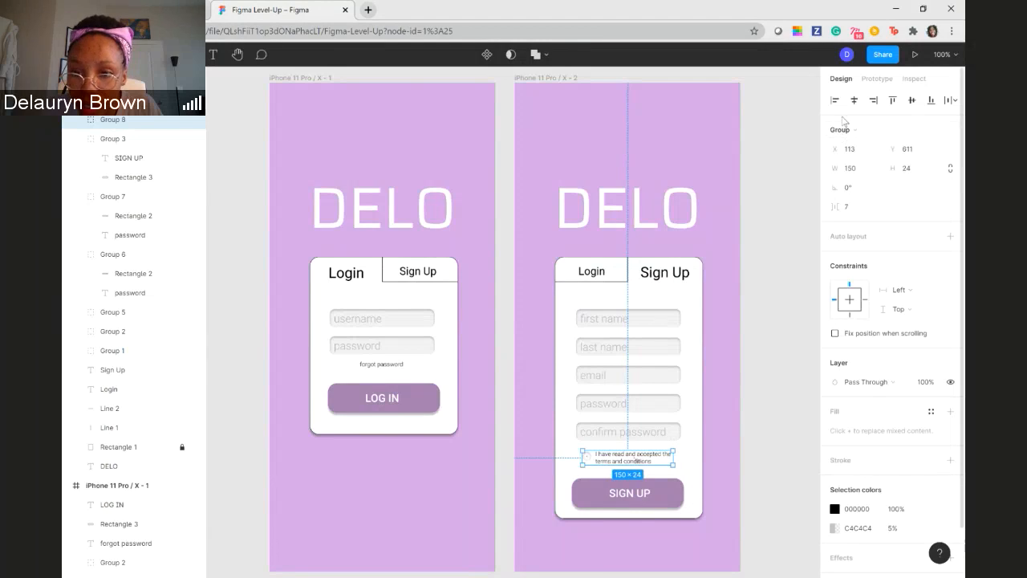
pyautogui.click(720, 490)
pyautogui.click(672, 496)
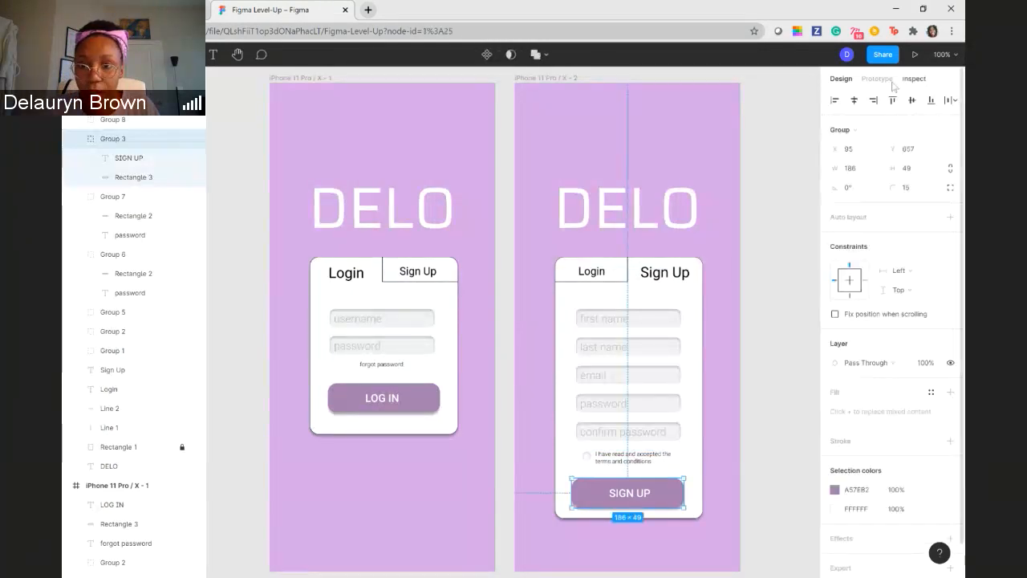
pyautogui.click(725, 462)
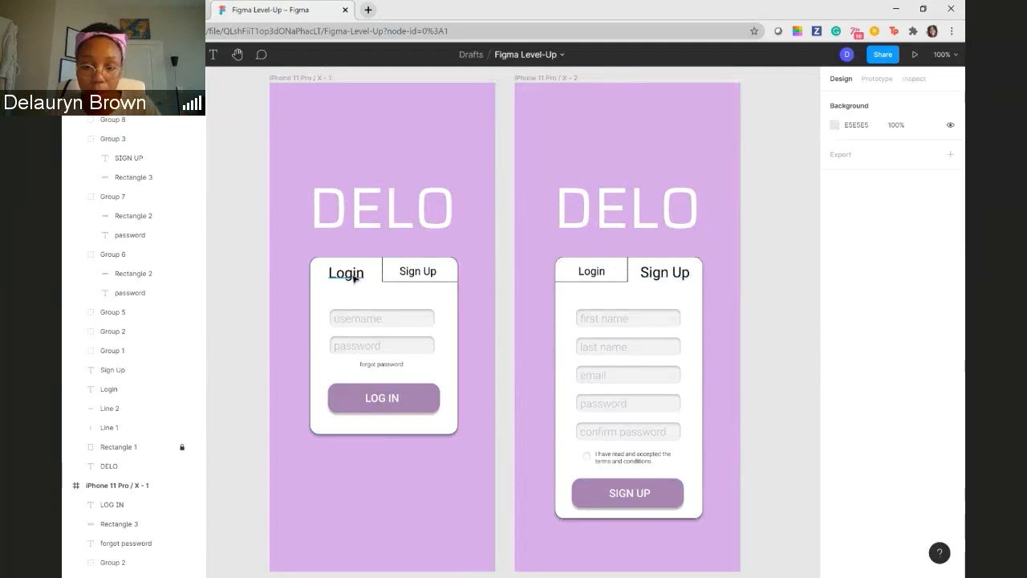
pyautogui.click(664, 274)
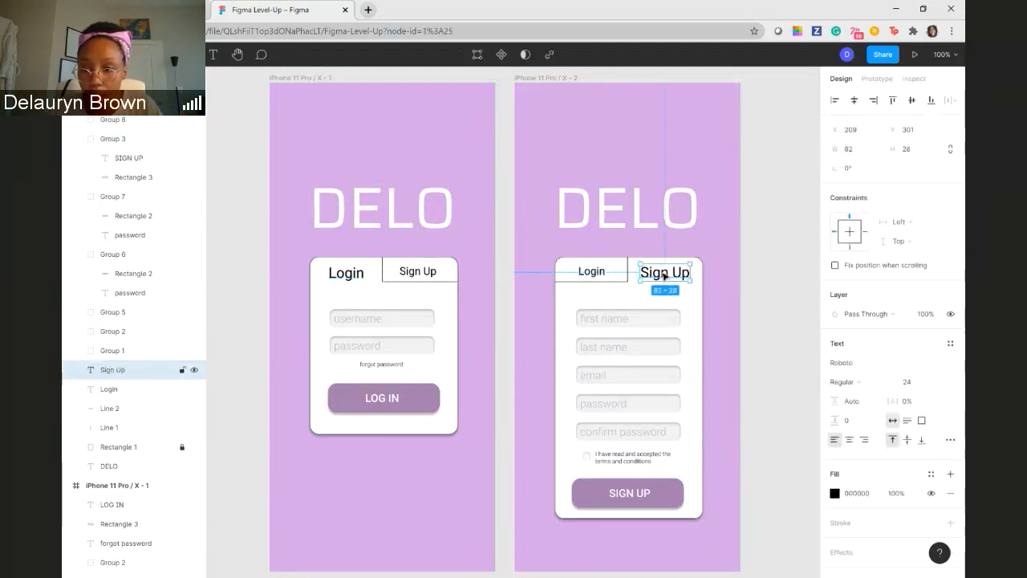
pyautogui.click(359, 276)
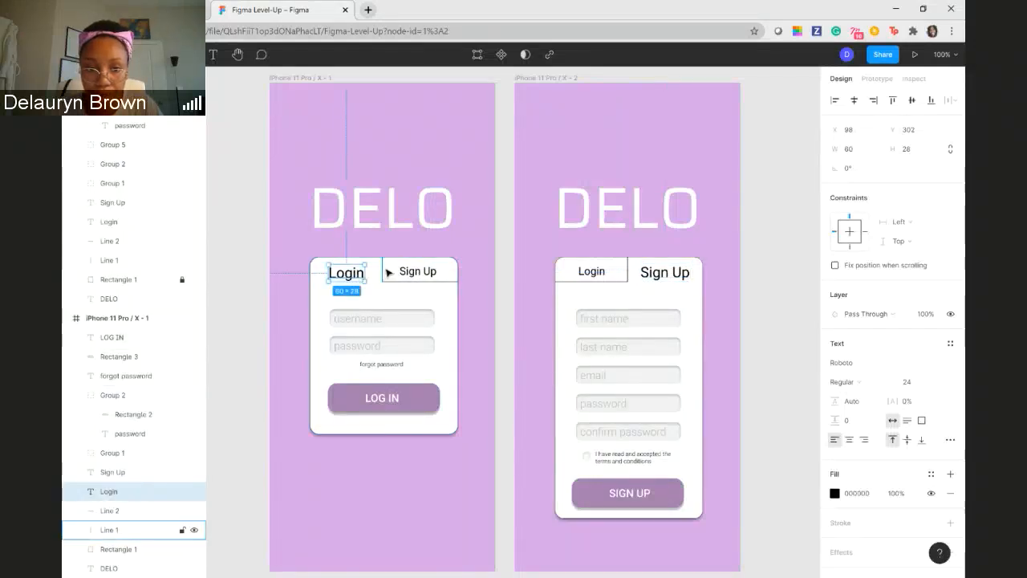
pyautogui.click(385, 273)
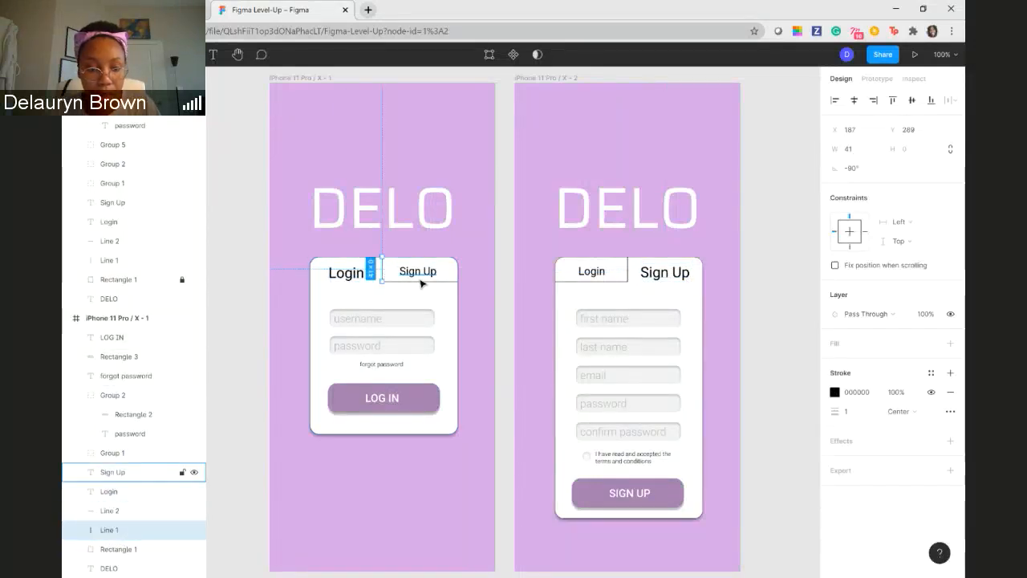
pyautogui.keyDown('shift'); pyautogui.click(419, 275); pyautogui.keyUp('shift')
pyautogui.click(474, 280)
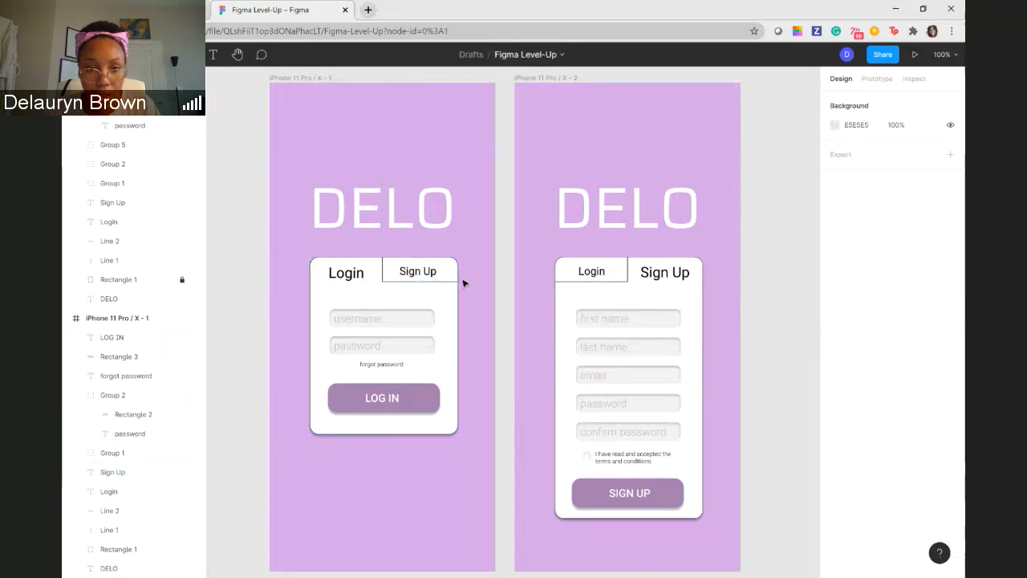
pyautogui.click(383, 271)
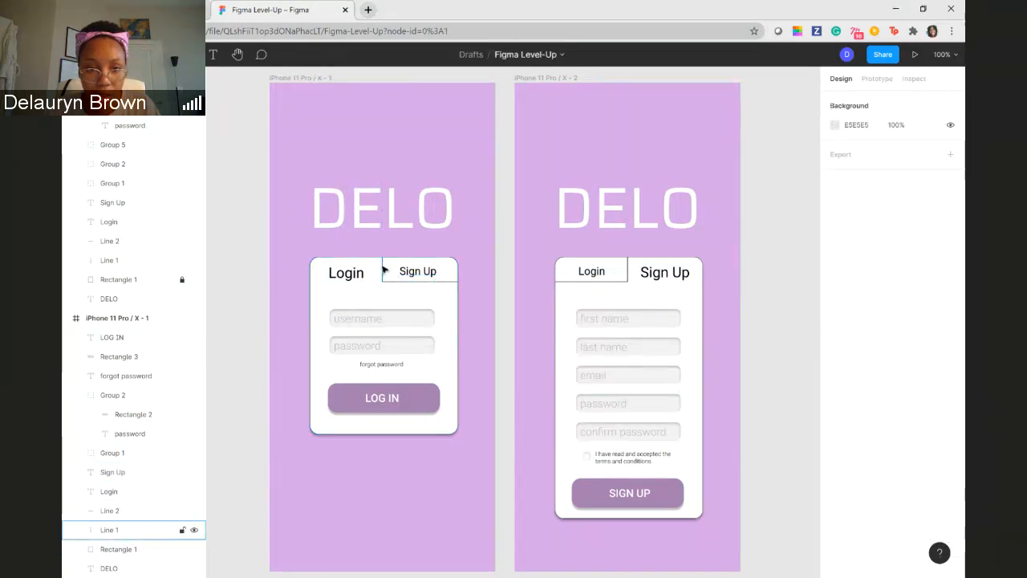
pyautogui.keyDown('shift'); pyautogui.click(450, 283); pyautogui.keyUp('shift')
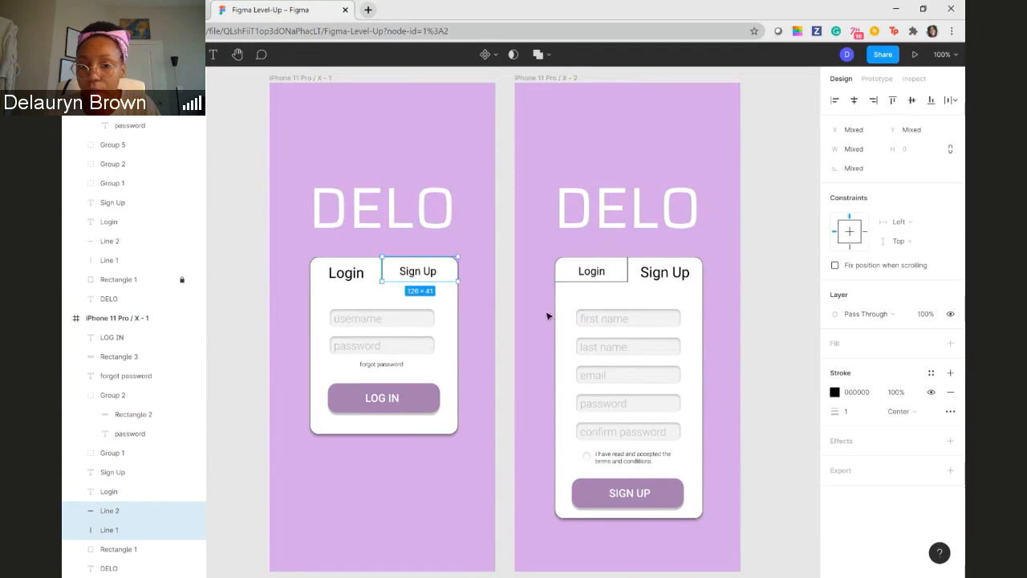
pyautogui.keyDown('shift'); pyautogui.click(600, 282); pyautogui.keyUp('shift')
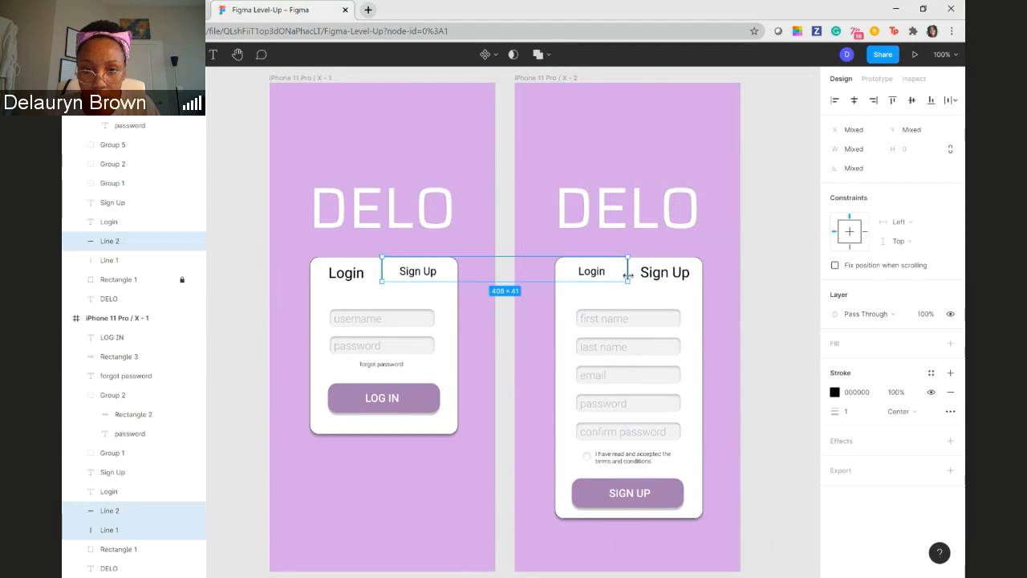
pyautogui.click(511, 232)
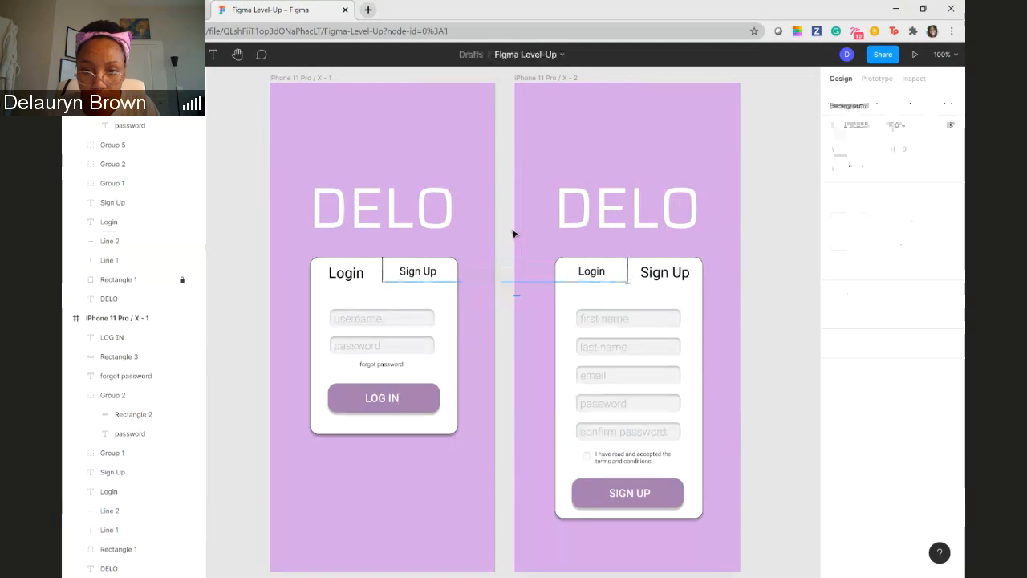
# - Set the stroke opacity of the two lines bordering the Sign Up tab on the Login card to 50%
pyautogui.click(383, 271)
pyautogui.keyDown('shift'); pyautogui.click(444, 284); pyautogui.keyUp('shift')
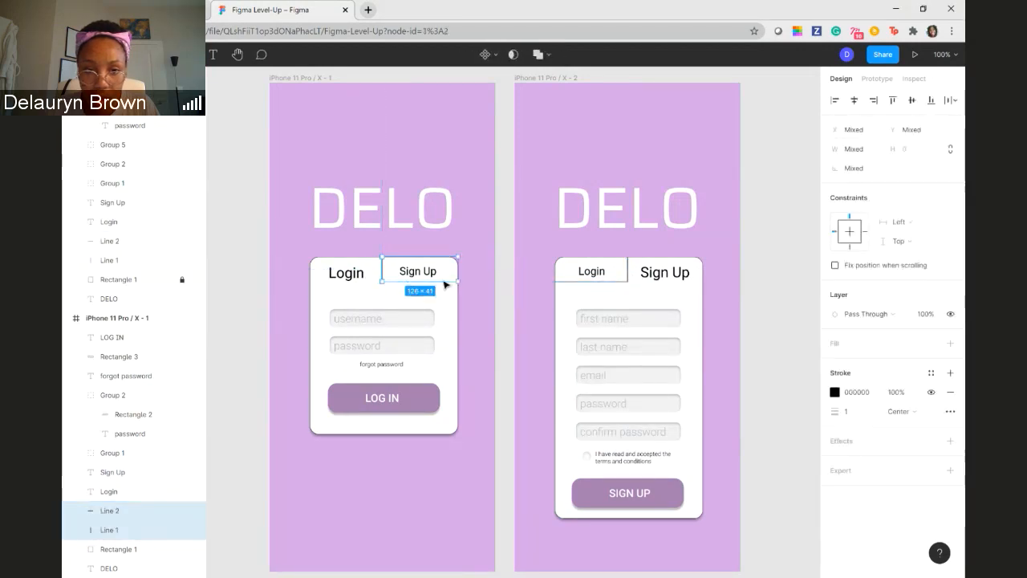
pyautogui.click(896, 392)
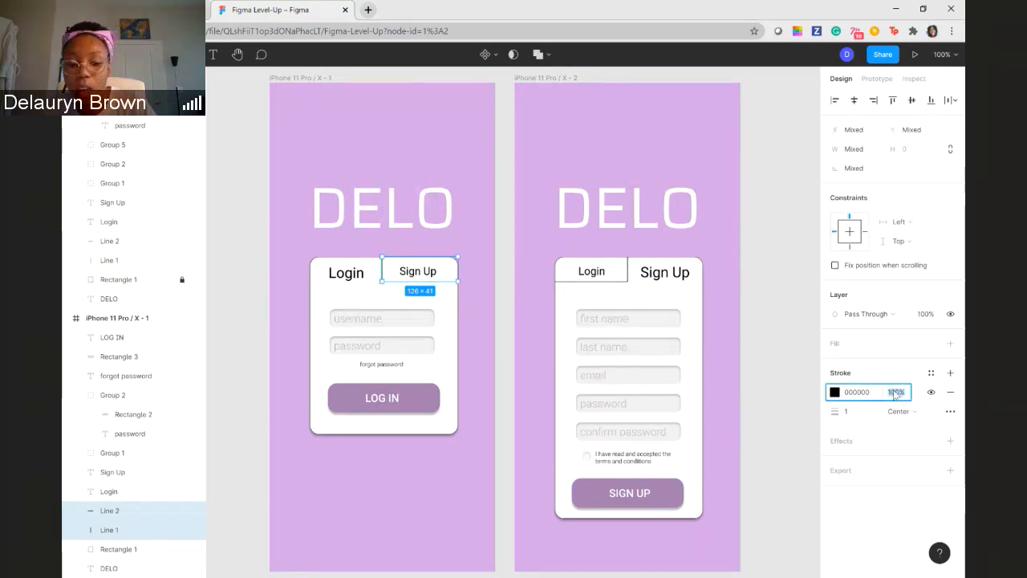
pyautogui.write('50')
pyautogui.press('Return')
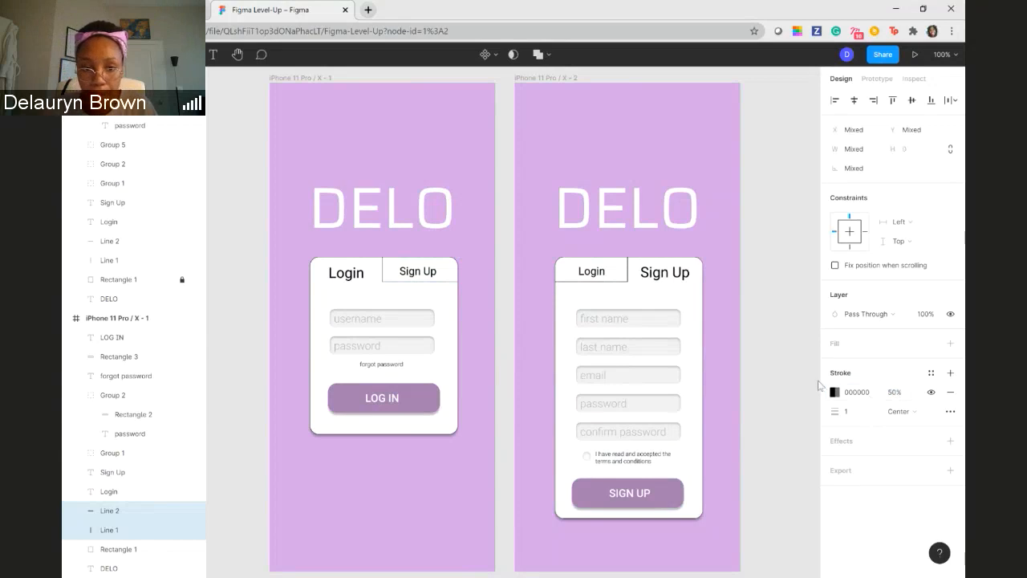
# - Reduce the stroke opacity of the Login card's two tab lines to 25% and deselect them
pyautogui.click(896, 394)
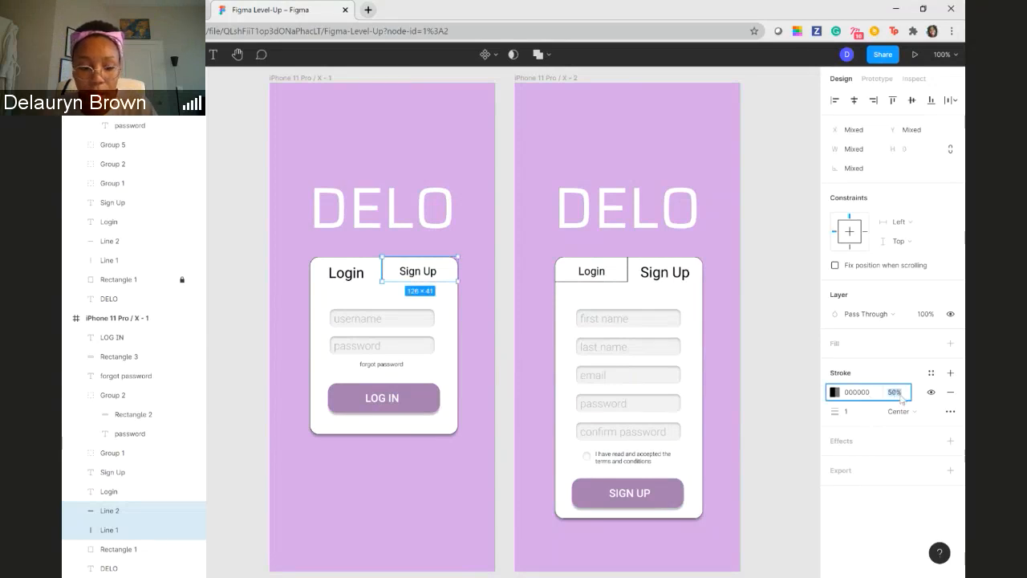
pyautogui.write('25')
pyautogui.press('Return')
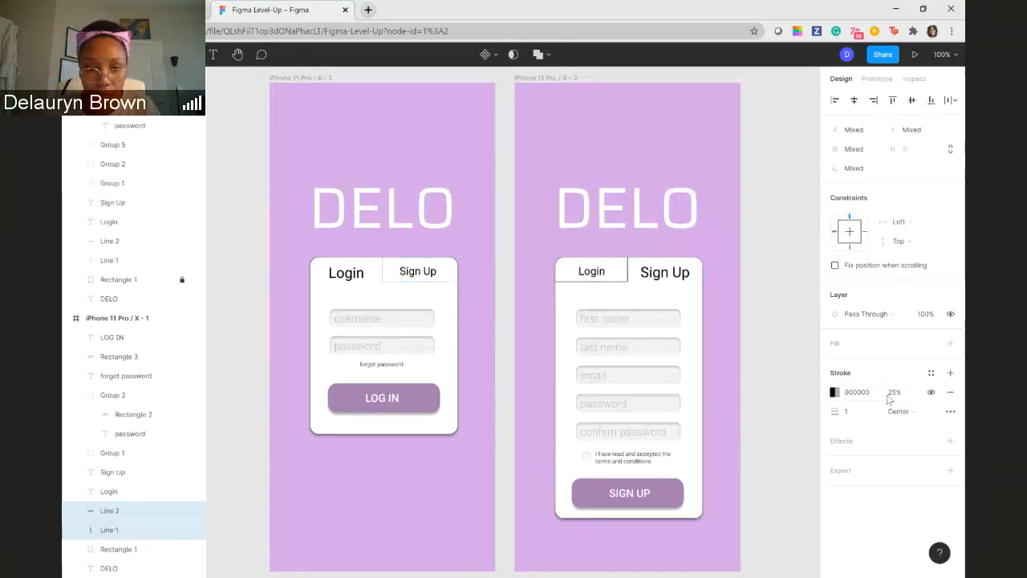
pyautogui.rightClick(640, 396)
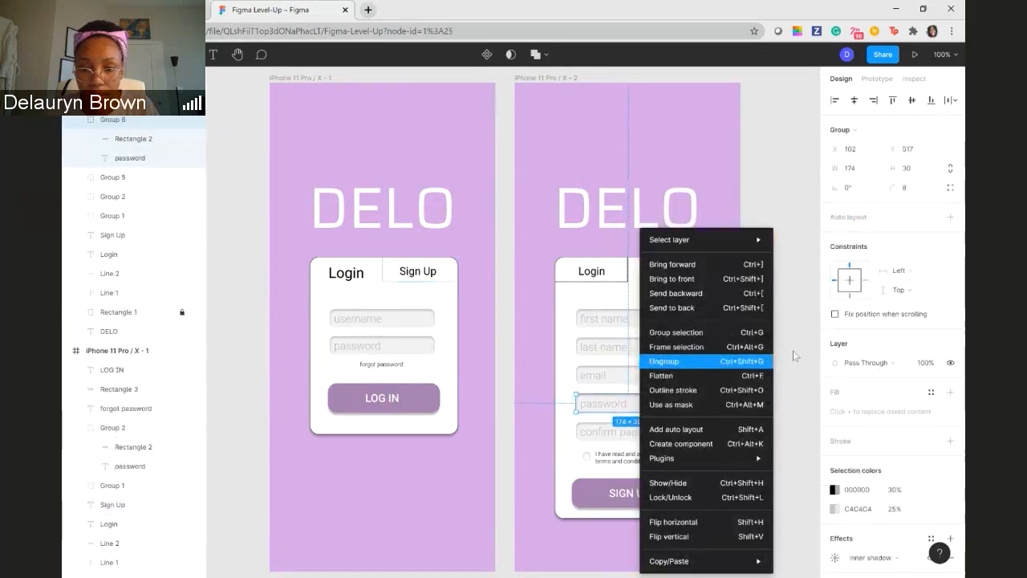
pyautogui.click(792, 350)
pyautogui.click(766, 332)
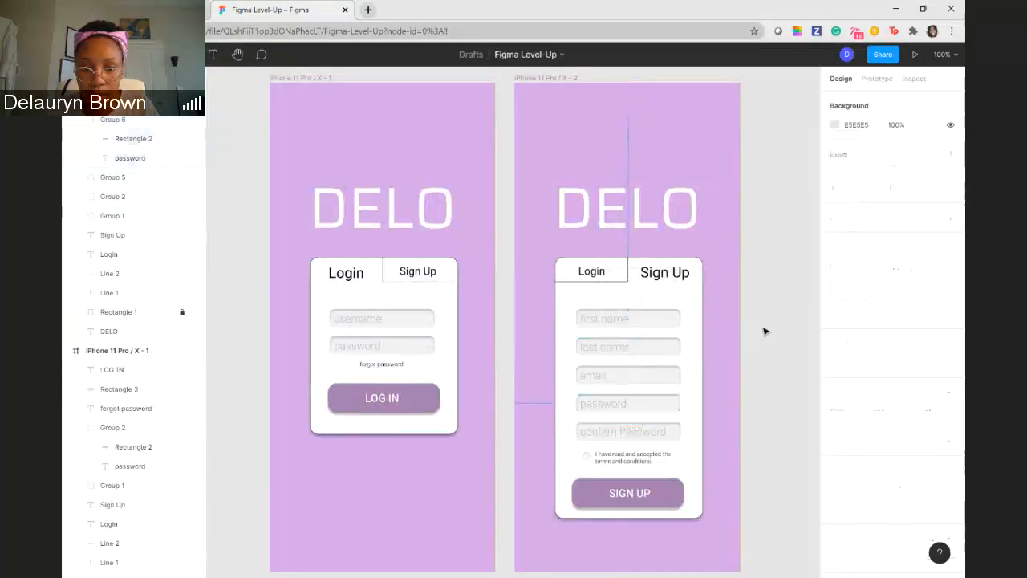
# - Reselect the two lines bordering the Login card's Sign Up tab and raise their stroke opacity slightly
pyautogui.click(383, 273)
pyautogui.click(384, 274)
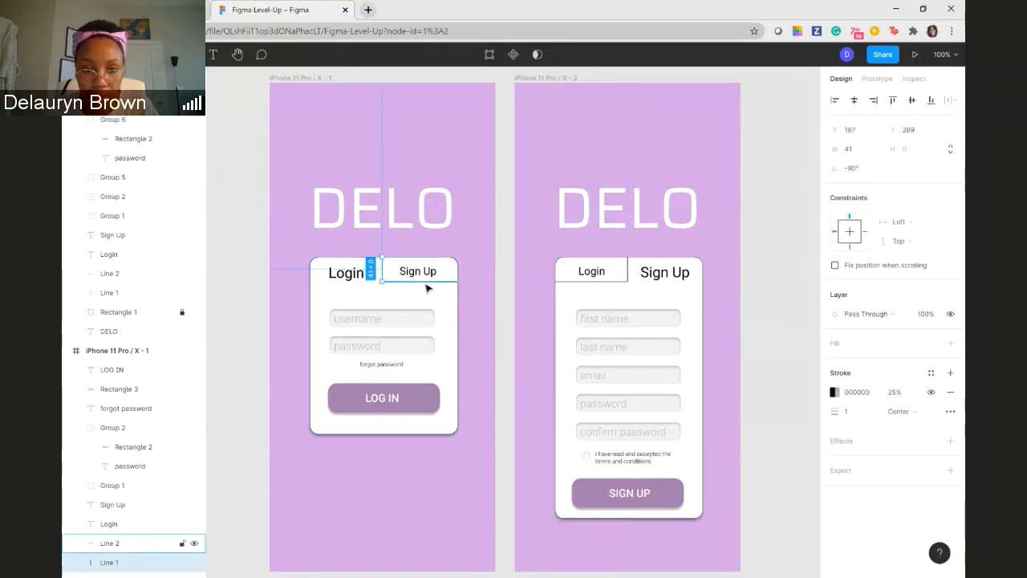
pyautogui.keyDown('shift'); pyautogui.click(426, 282); pyautogui.keyUp('shift')
pyautogui.click(895, 392)
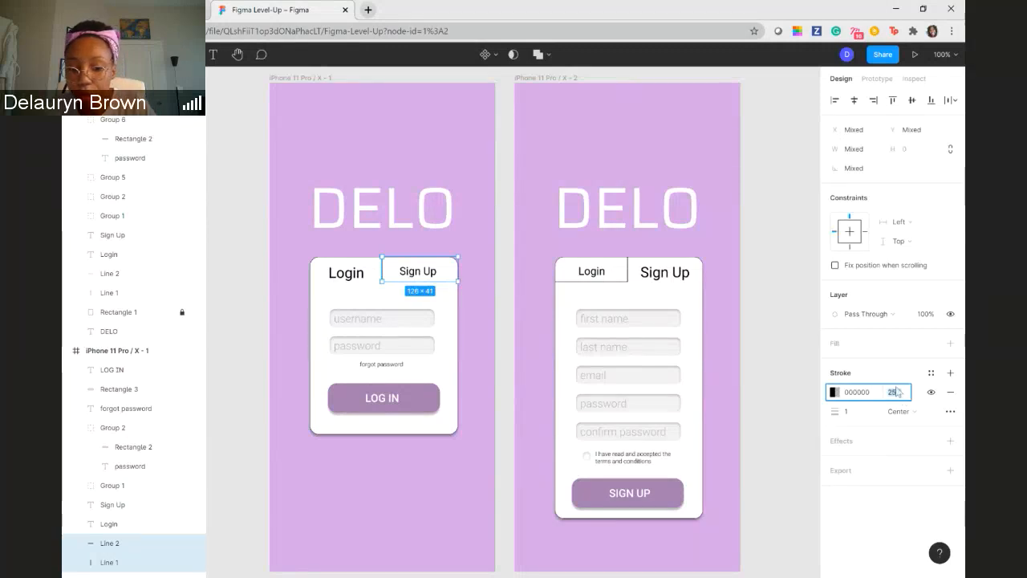
pyautogui.press('Return')
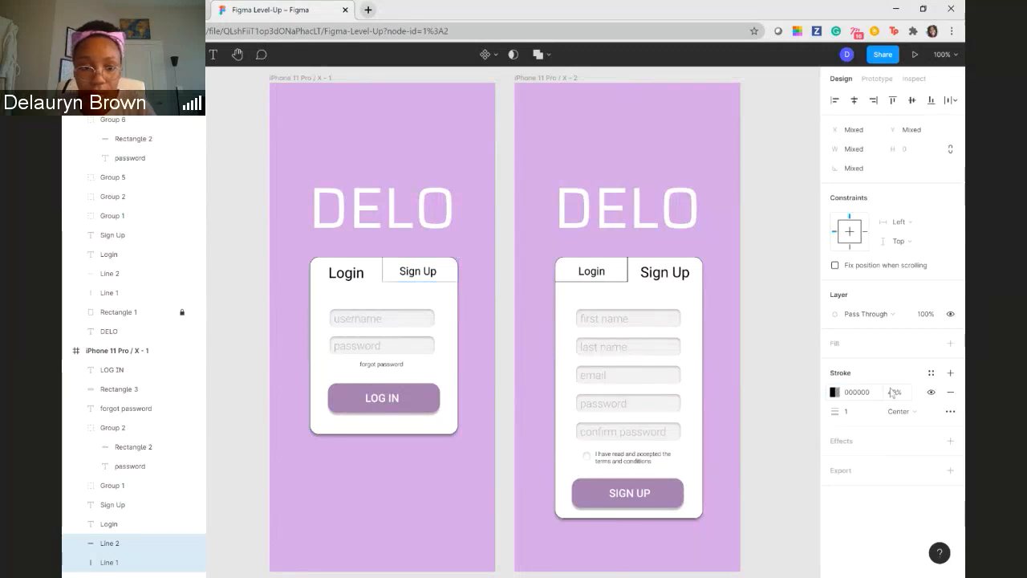
# - Select both lines bordering the Login tab on the Sign Up card
pyautogui.click(626, 278)
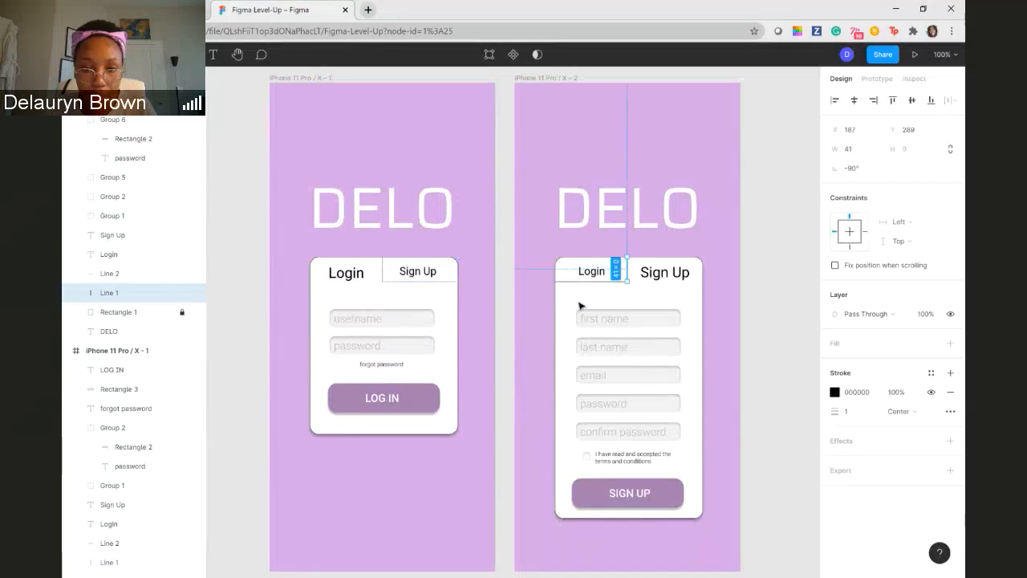
pyautogui.keyDown('shift'); pyautogui.click(587, 281); pyautogui.keyUp('shift')
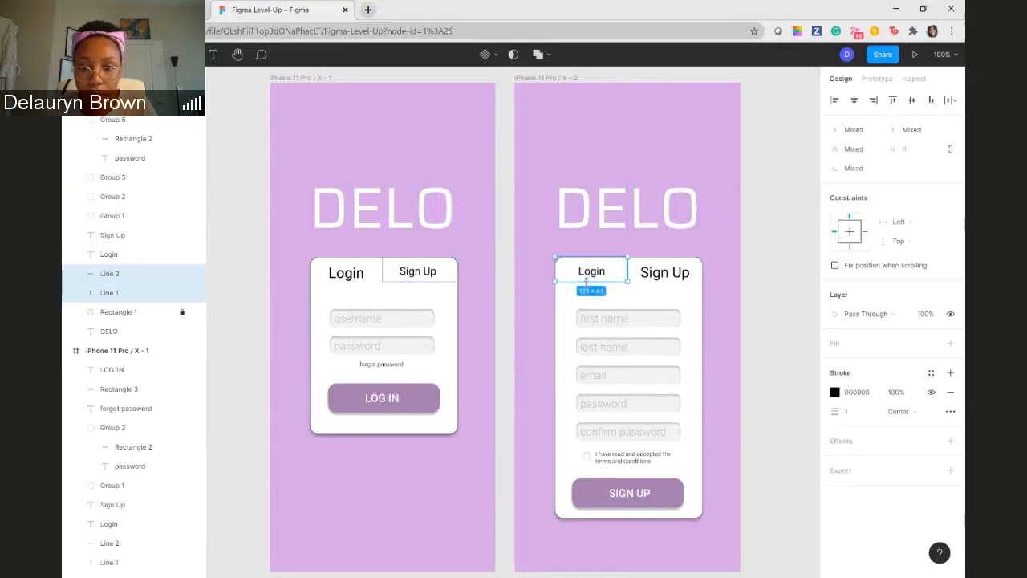
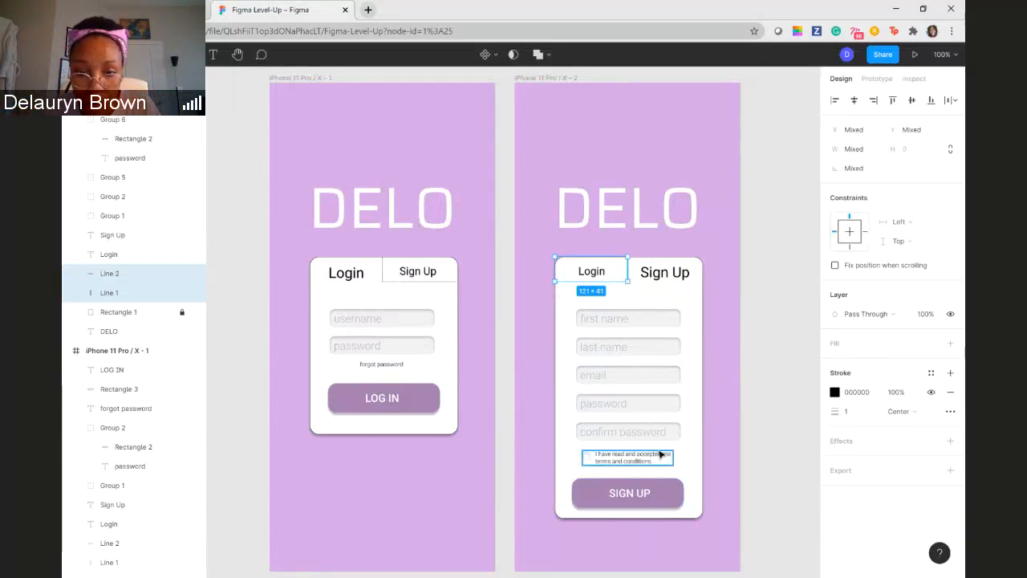
# - Link the Sign Up tab label on the first screen to the second frame as a prototype navigation on tap
pyautogui.click(761, 429)
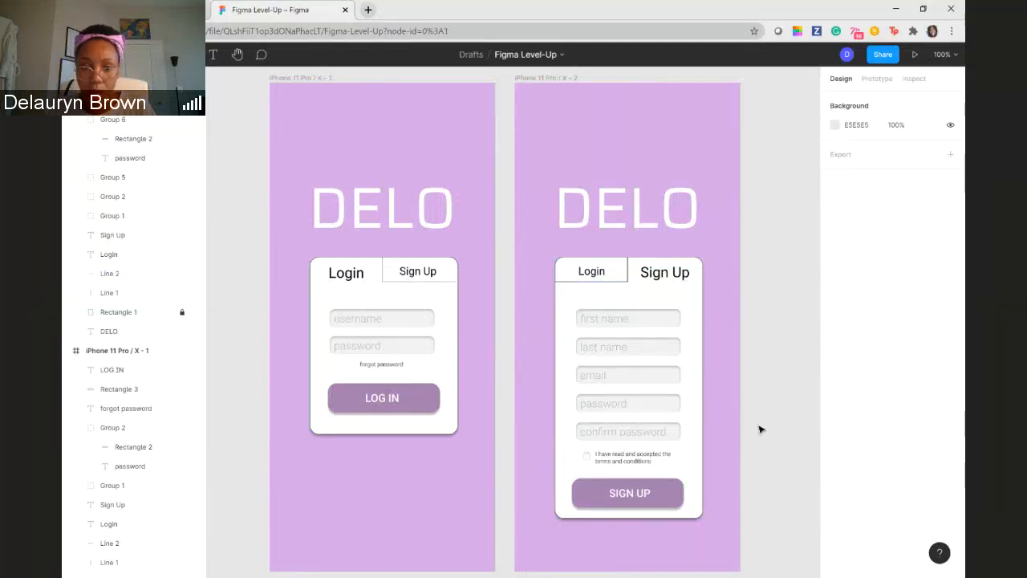
pyautogui.click(874, 81)
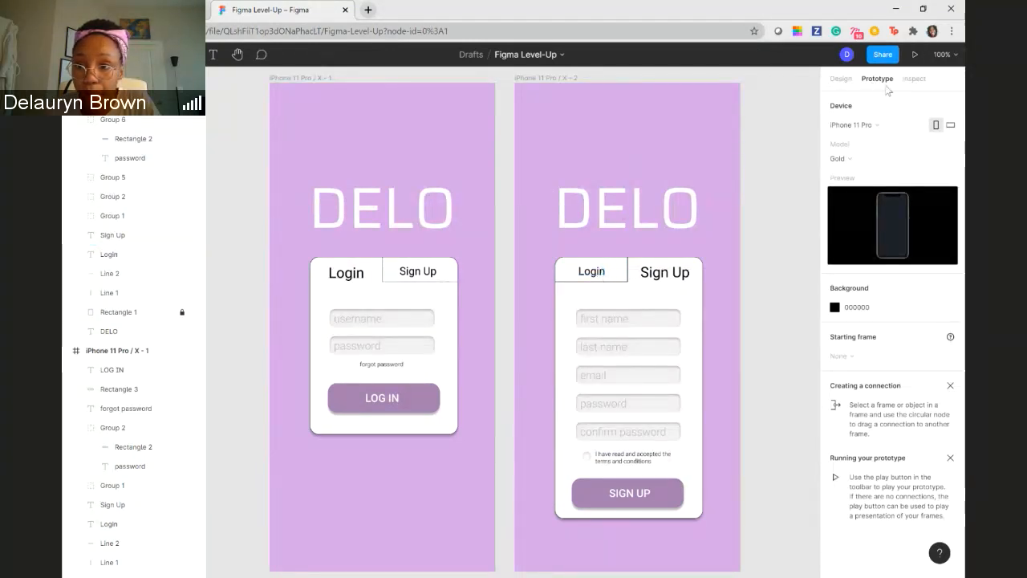
pyautogui.click(840, 78)
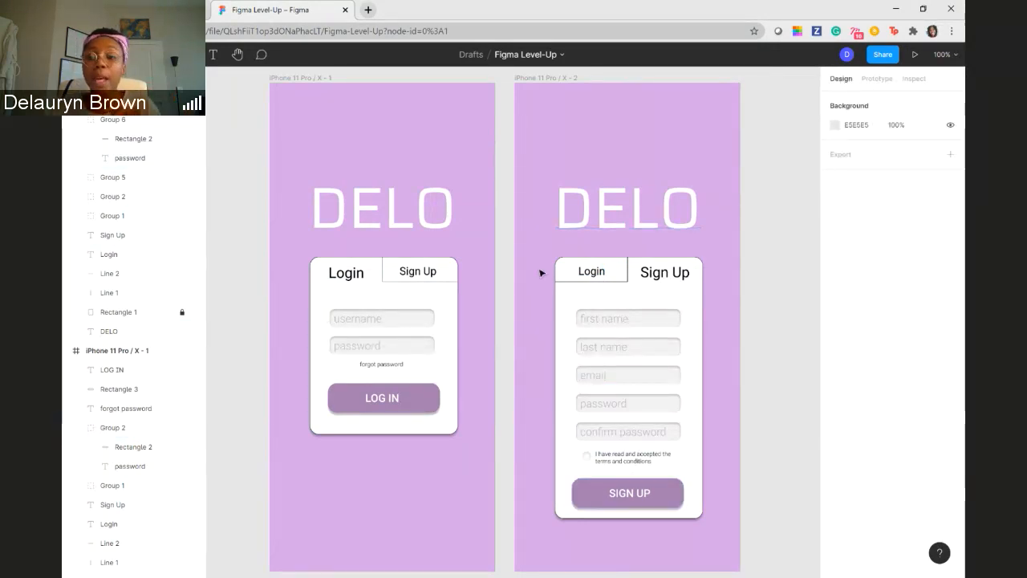
pyautogui.click(876, 79)
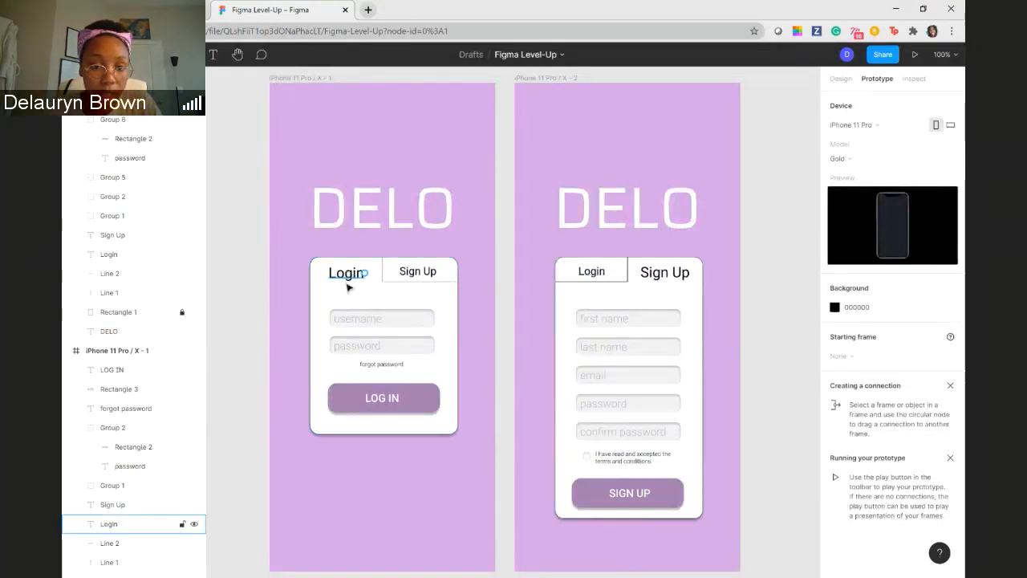
pyautogui.click(417, 274)
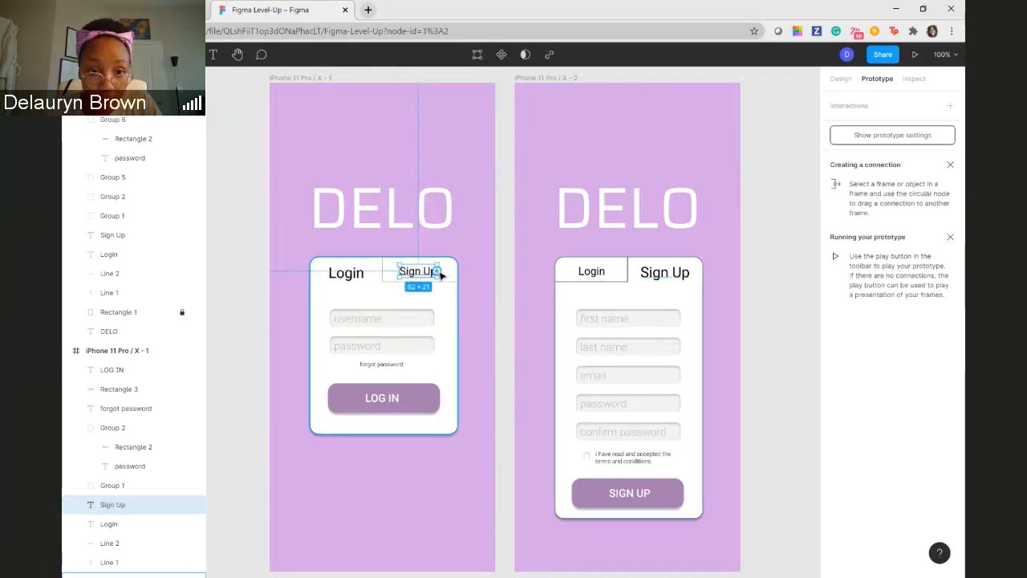
pyautogui.moveTo(437, 272); pyautogui.dragTo(523, 324)
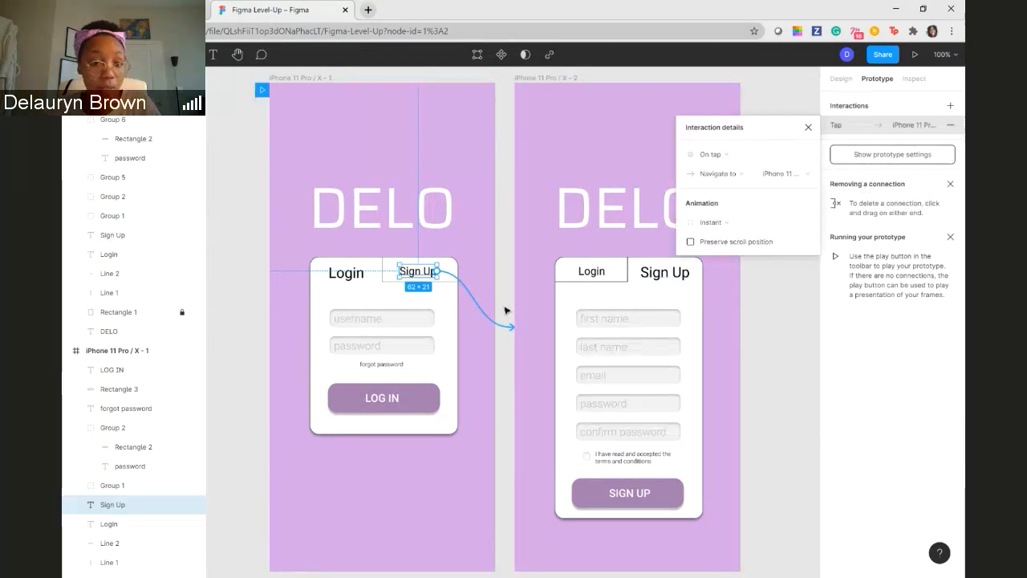
# - Link the Login tab label on the sign-up screen back to the first frame as a prototype navigation
pyautogui.click(598, 273)
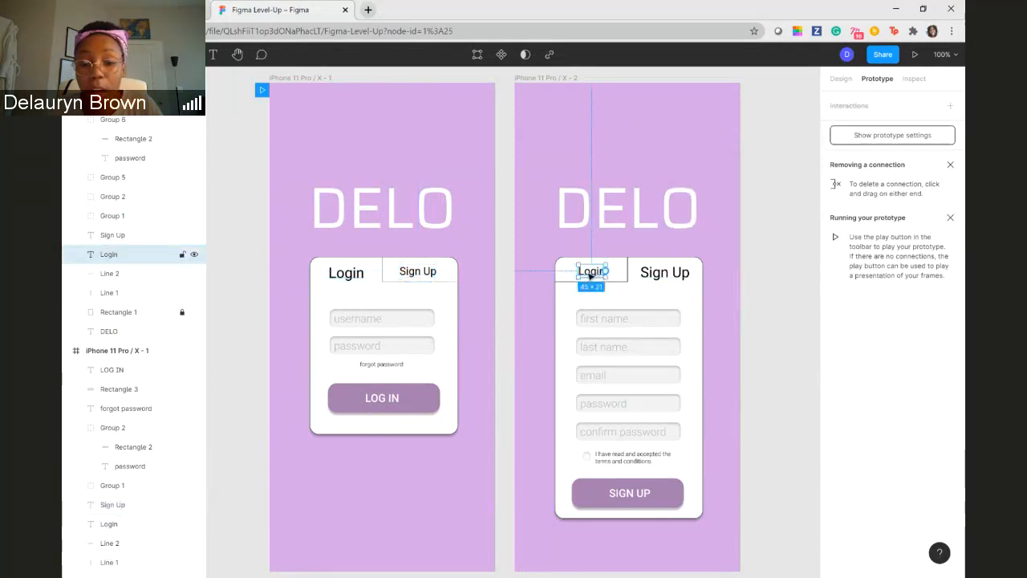
pyautogui.moveTo(603, 272); pyautogui.dragTo(492, 343)
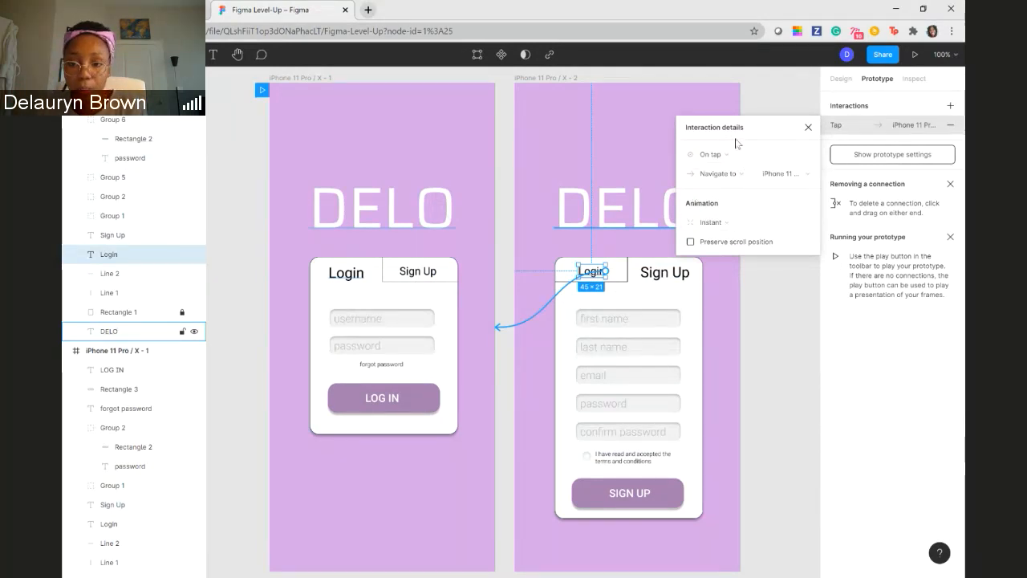
# - Try the On drag trigger on the Login tab's link and return it to On tap with the Smart animate animation
pyautogui.click(755, 155)
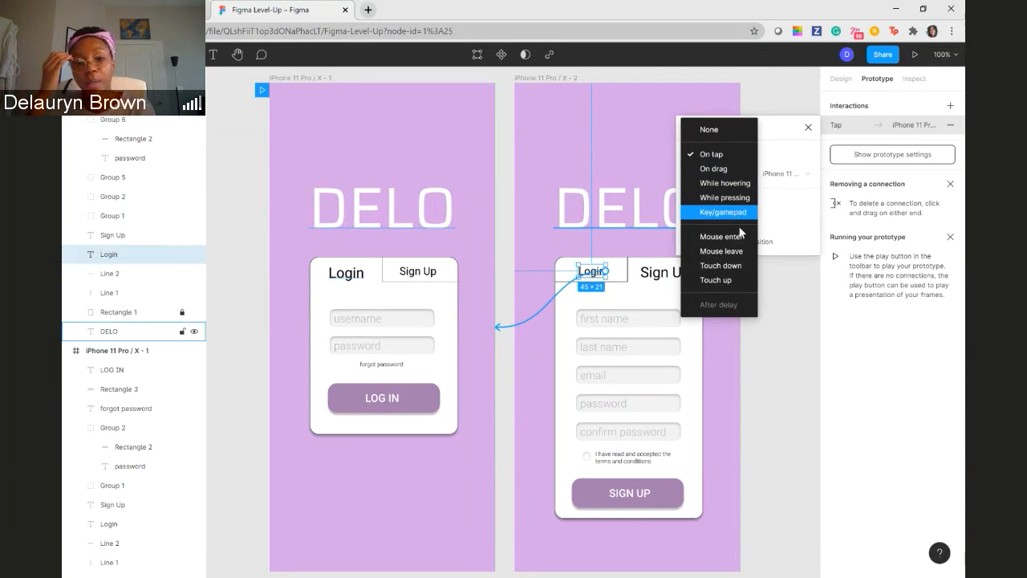
pyautogui.click(729, 168)
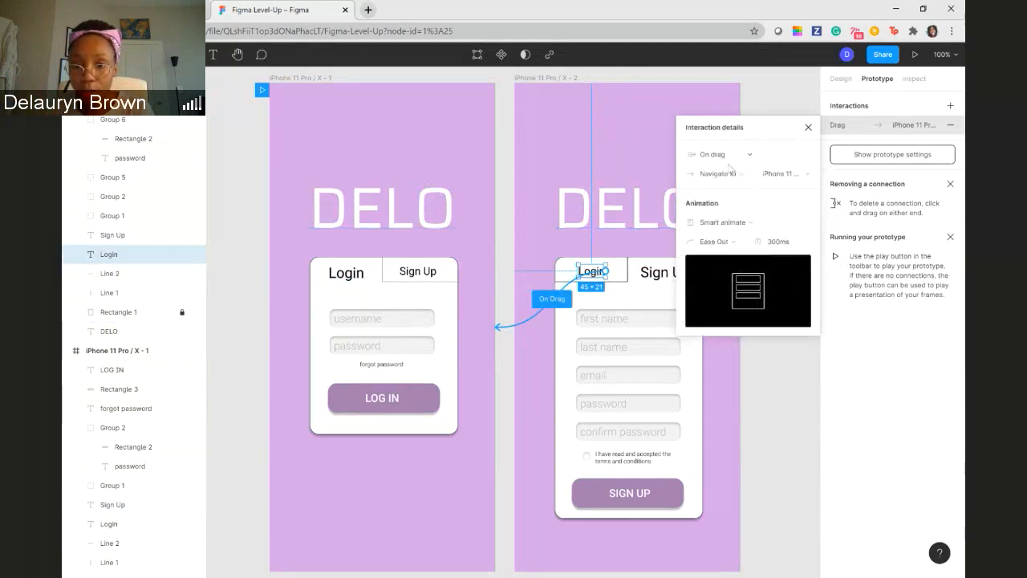
pyautogui.click(743, 246)
pyautogui.click(743, 243)
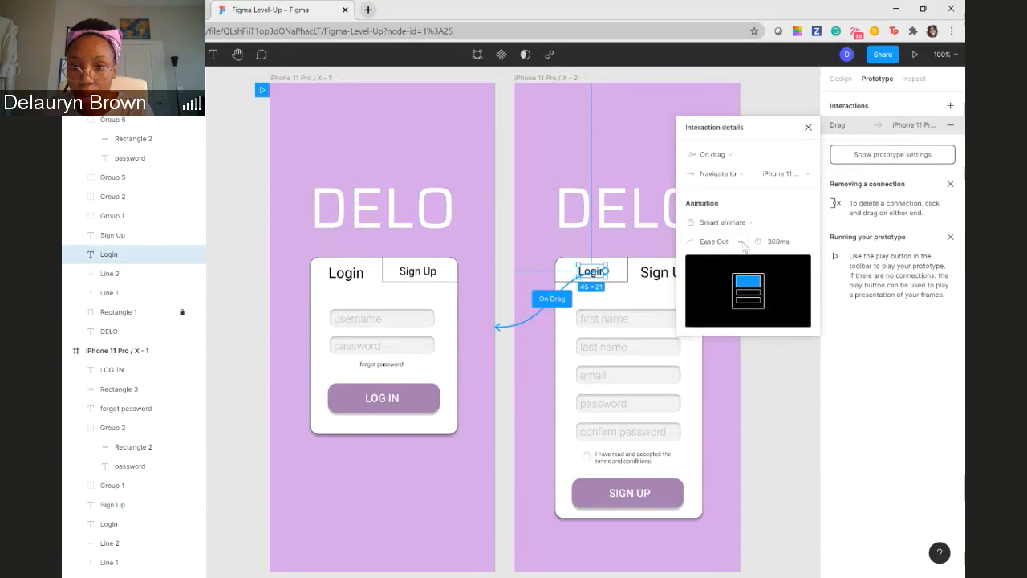
pyautogui.click(745, 156)
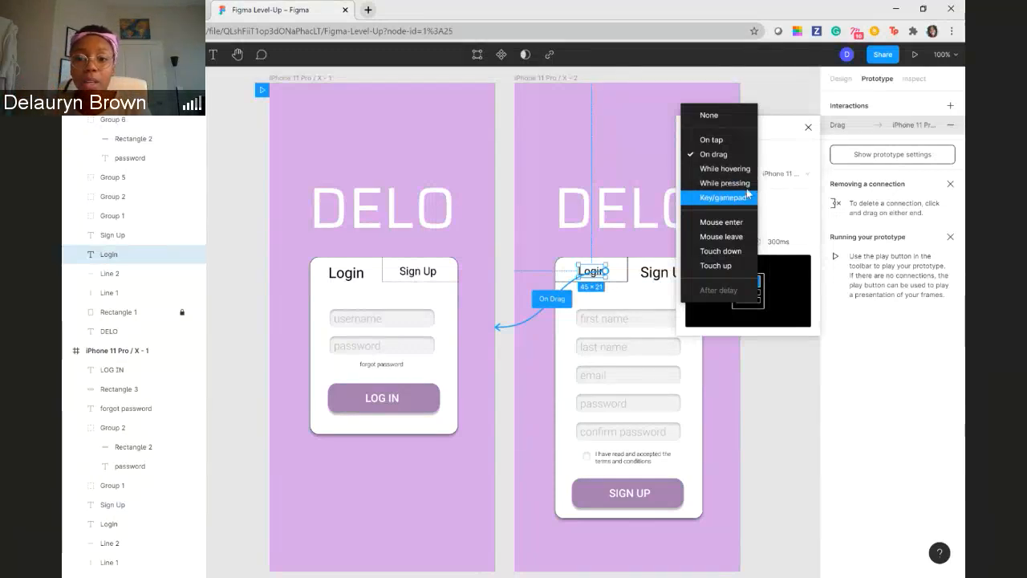
pyautogui.click(744, 141)
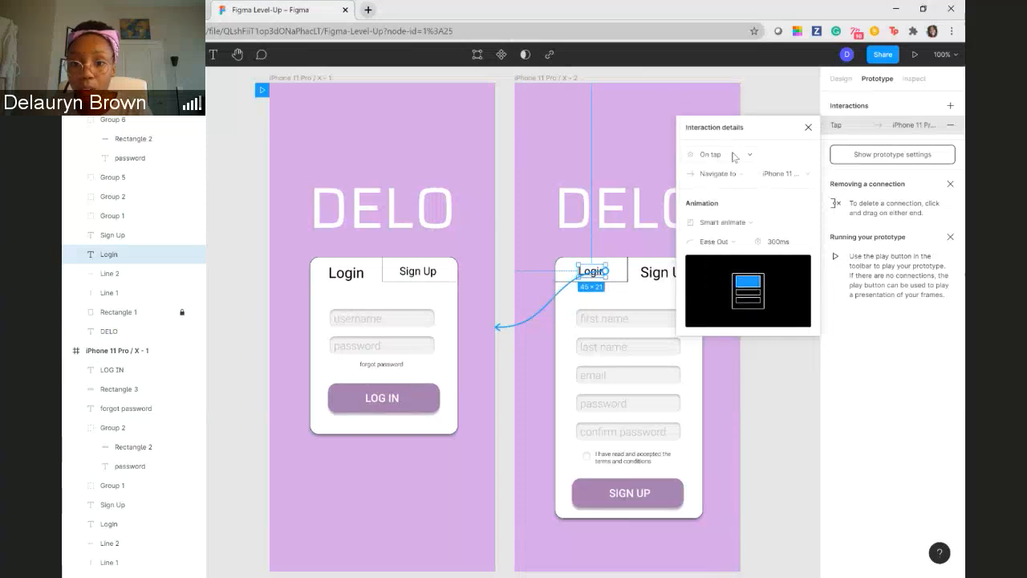
pyautogui.click(750, 174)
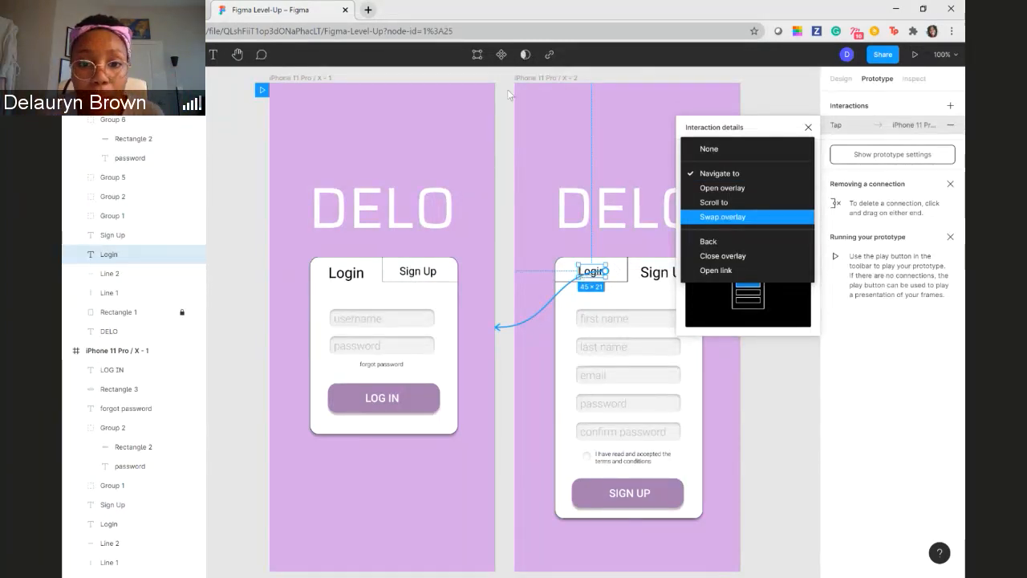
# - Rename the iPhone 11 Pro / X - 1 frame as Login
pyautogui.click(321, 78)
pyautogui.doubleClick(324, 79)
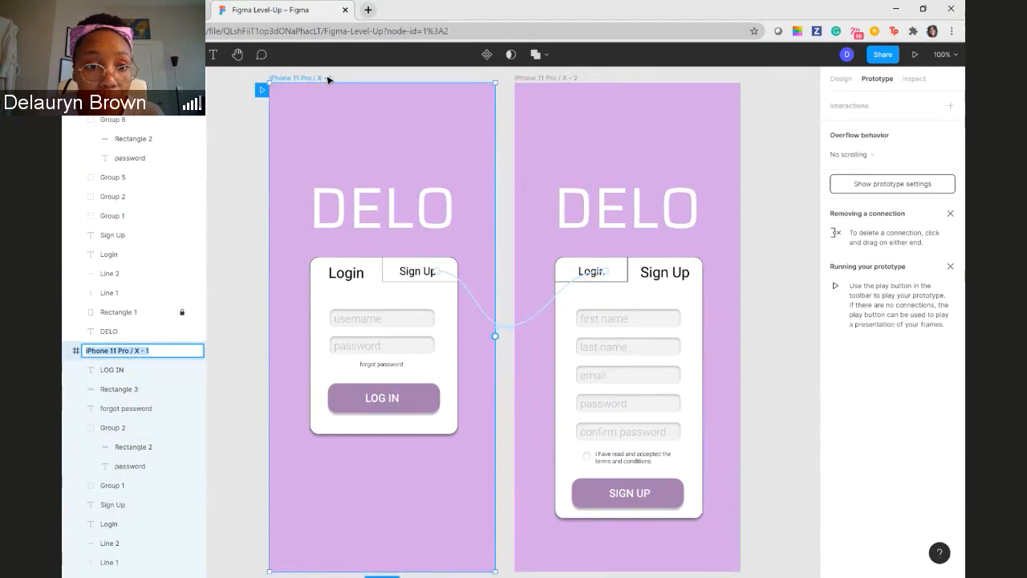
pyautogui.click(555, 76)
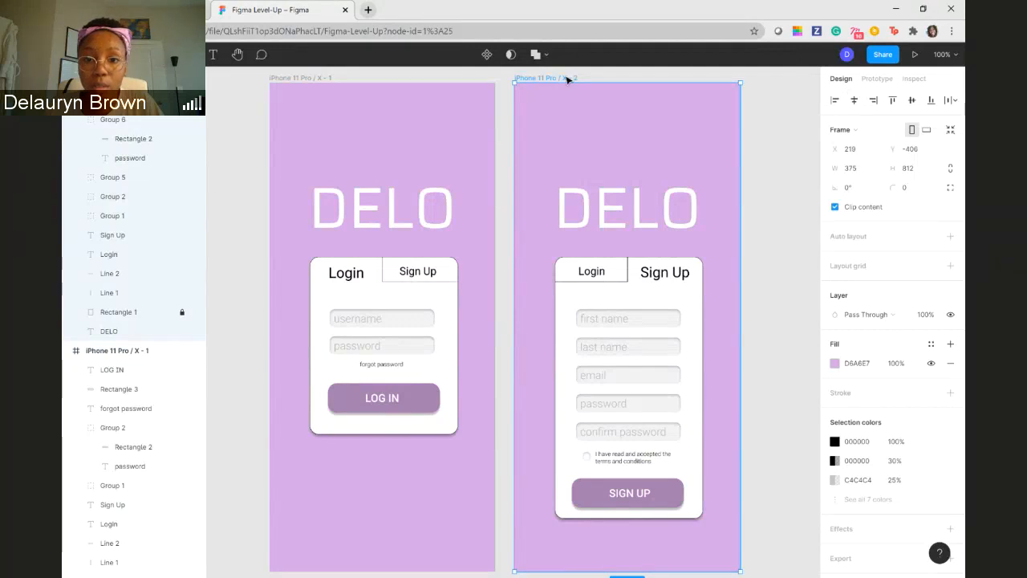
pyautogui.click(328, 77)
pyautogui.hotkey('ctrl', 'r')
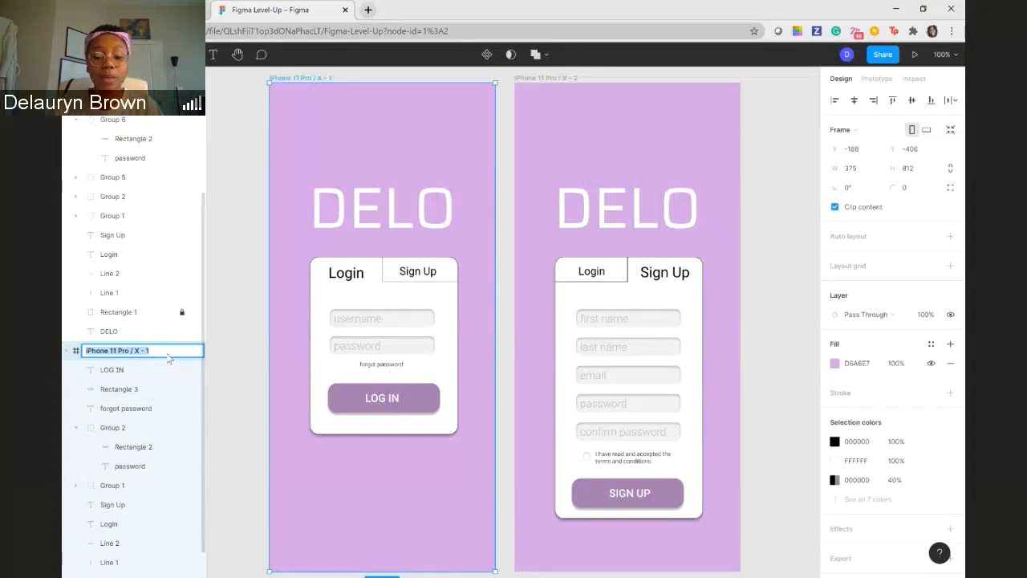
pyautogui.write('L')
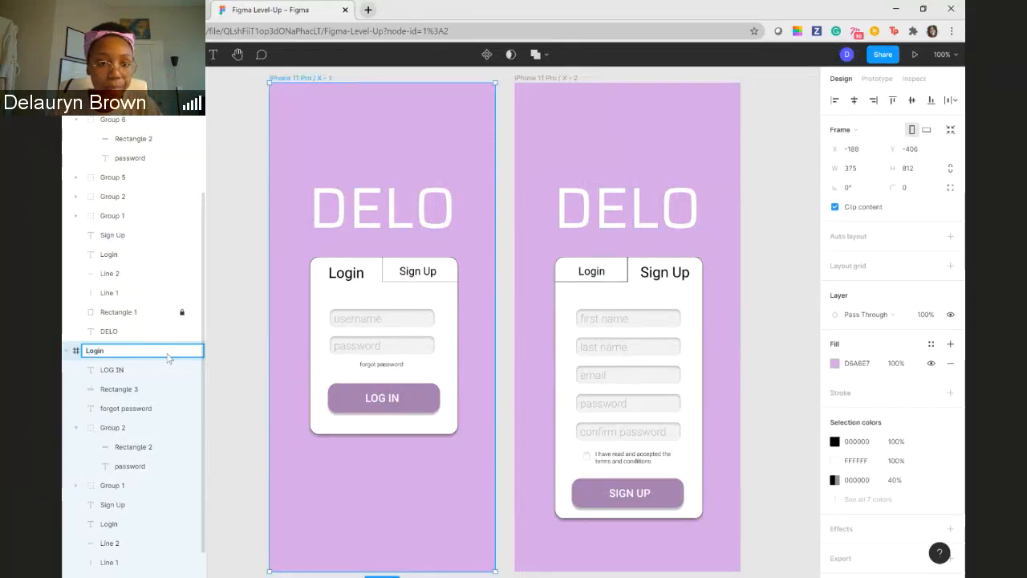
pyautogui.write('ogin')
pyautogui.press('Return')
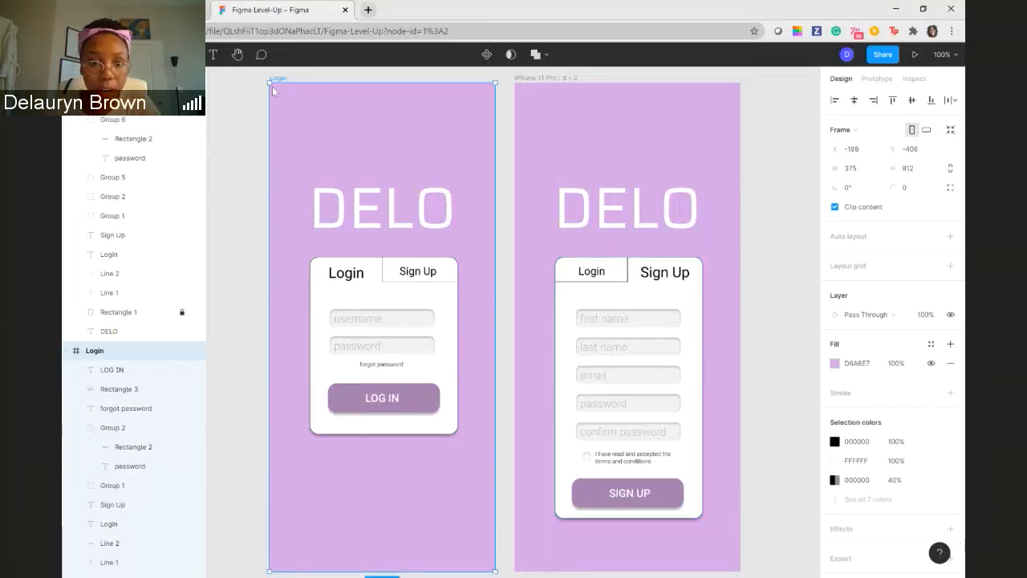
# - Rename the iPhone 11 Pro / X - 2 frame as Sign Up and deselect it
pyautogui.click(564, 79)
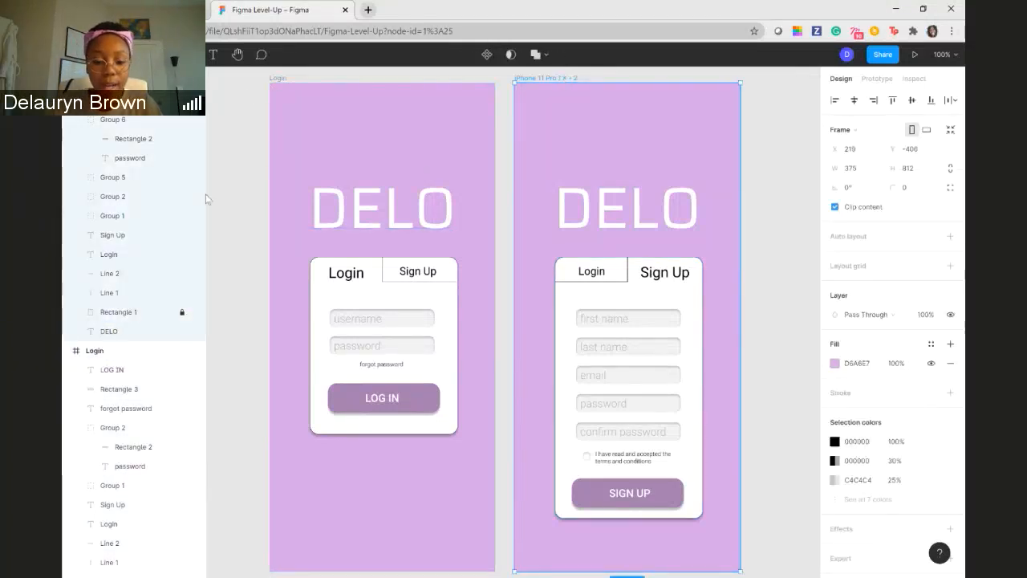
pyautogui.write('Sign up')
pyautogui.press('Return')
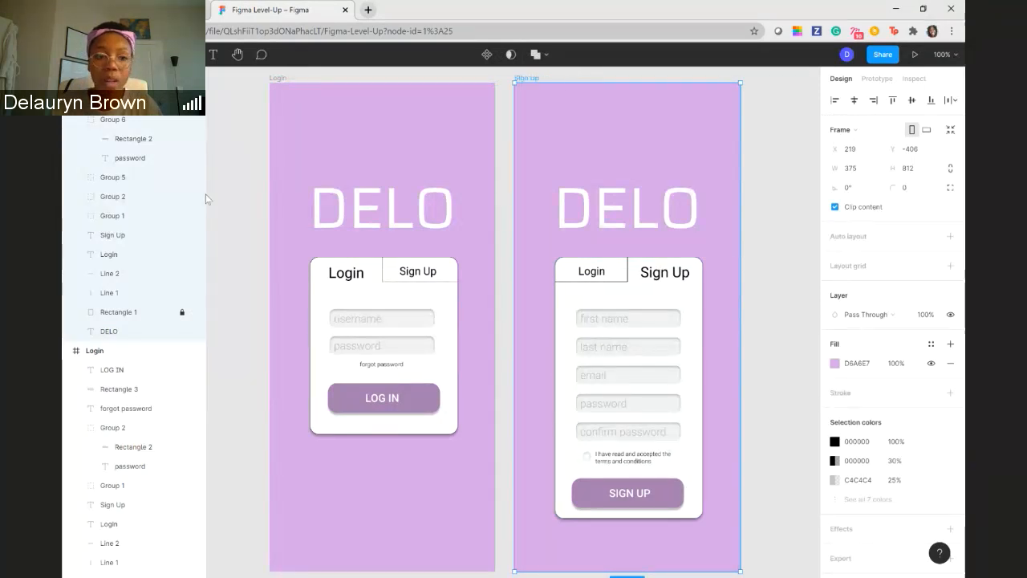
pyautogui.click(772, 213)
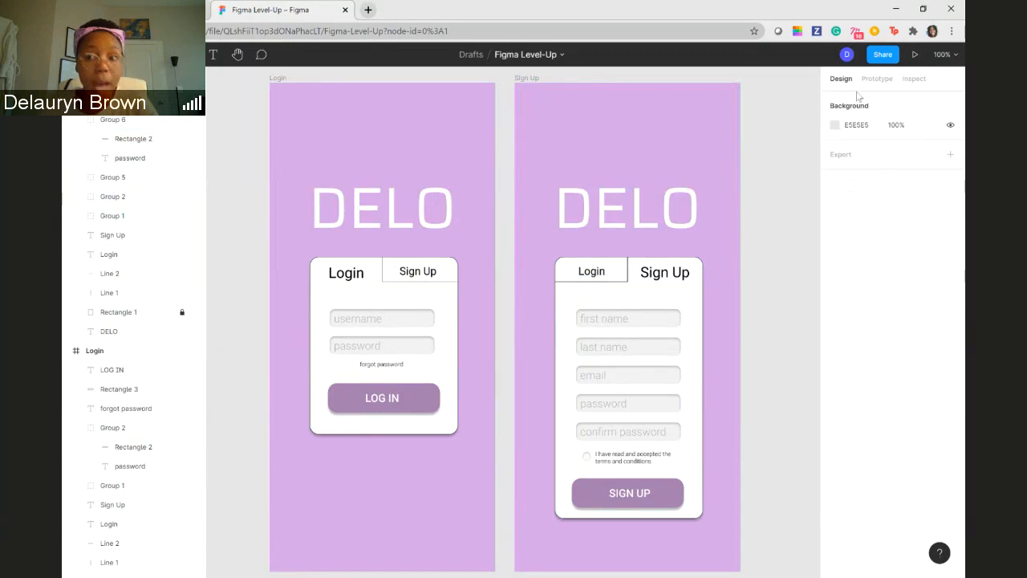
pyautogui.click(881, 83)
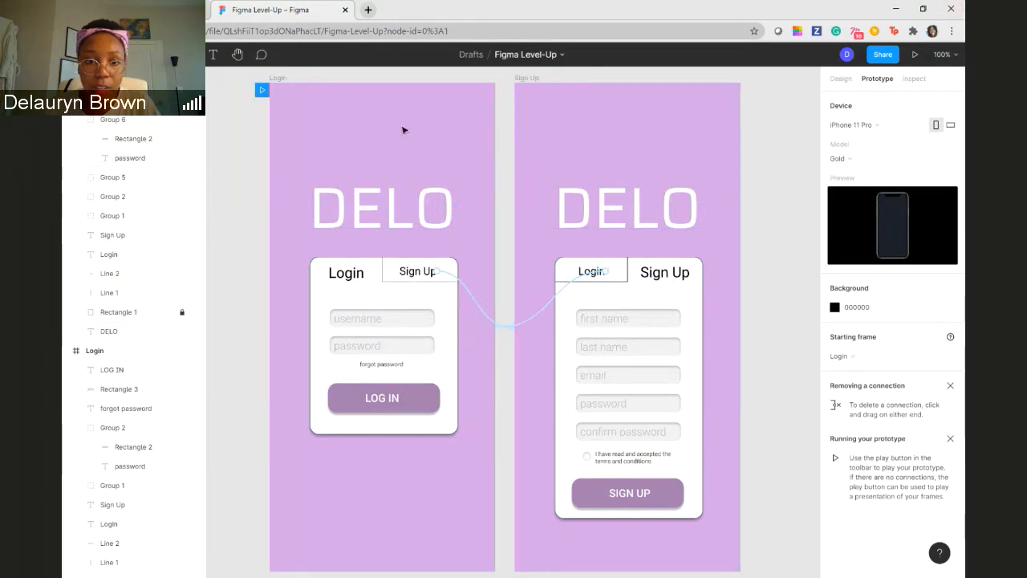
pyautogui.click(331, 99)
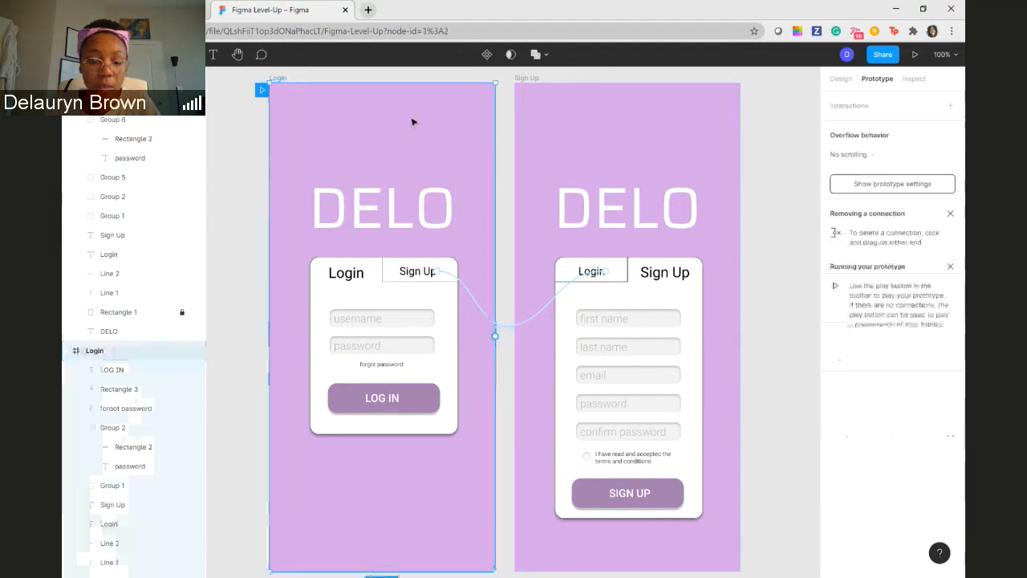
pyautogui.hotkey('ctrl', 'd')
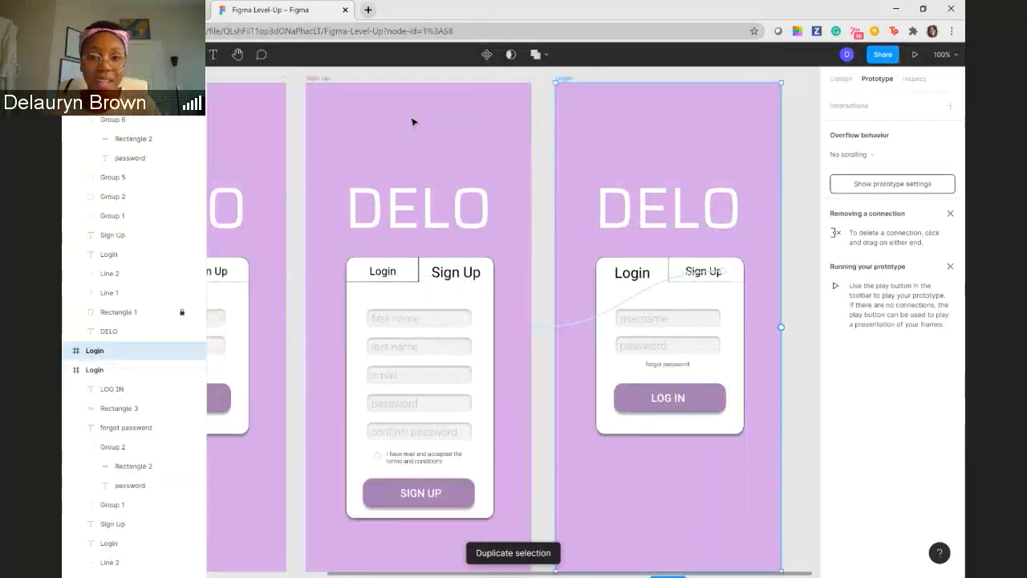
pyautogui.scroll(1, 497, 313)
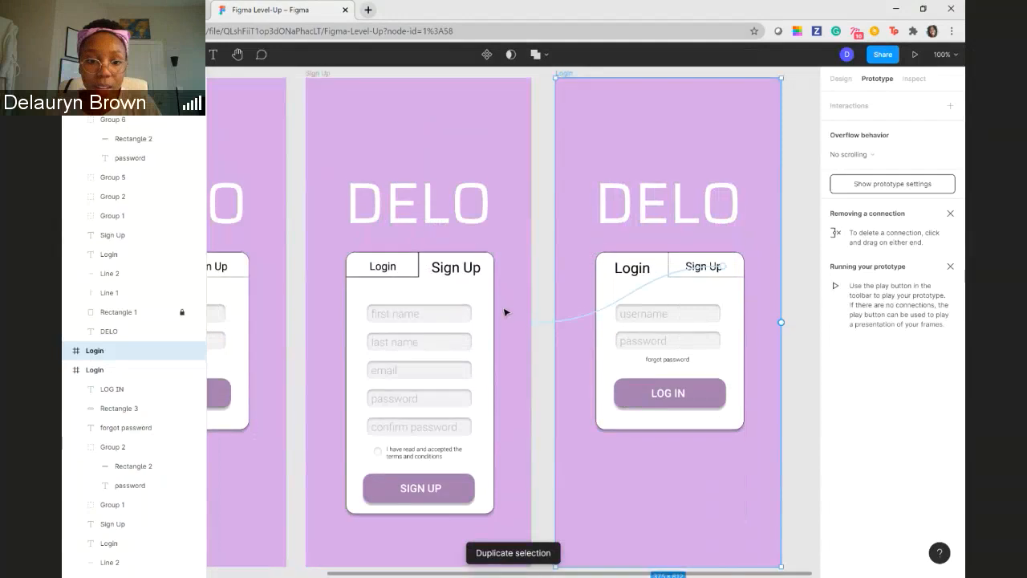
pyautogui.moveTo(356, 363); pyautogui.dragTo(405, 335)
pyautogui.hotkey('ctrl', 'z')
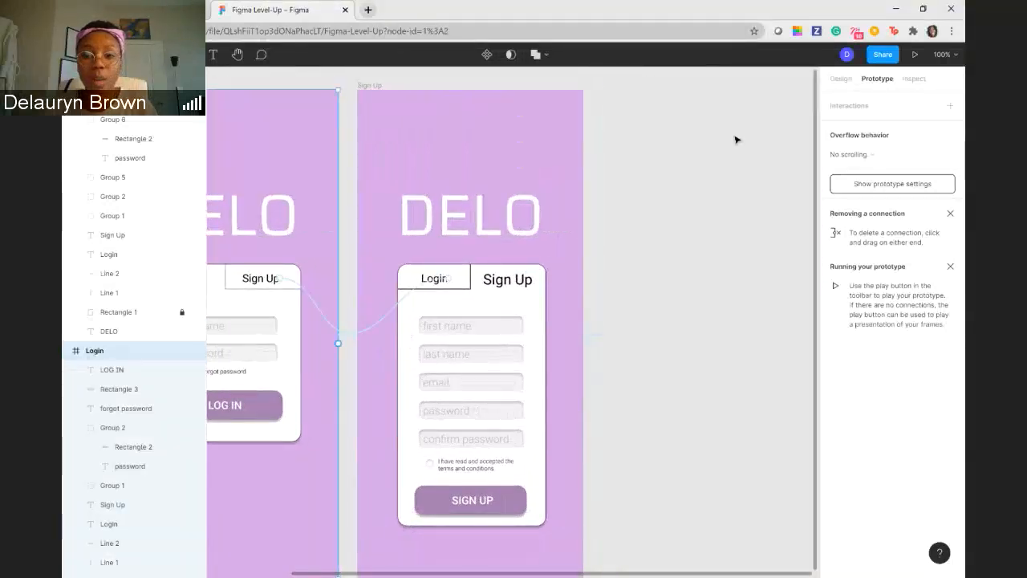
# - Return to design mode and duplicate the Login frame beside the Sign Up frame
pyautogui.click(845, 80)
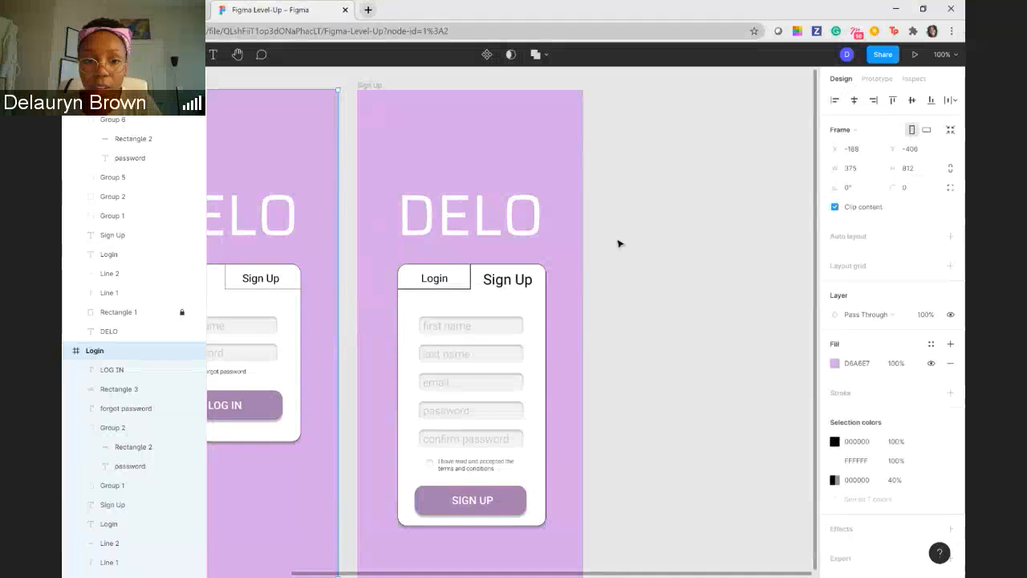
pyautogui.moveTo(617, 241); pyautogui.dragTo(802, 266)
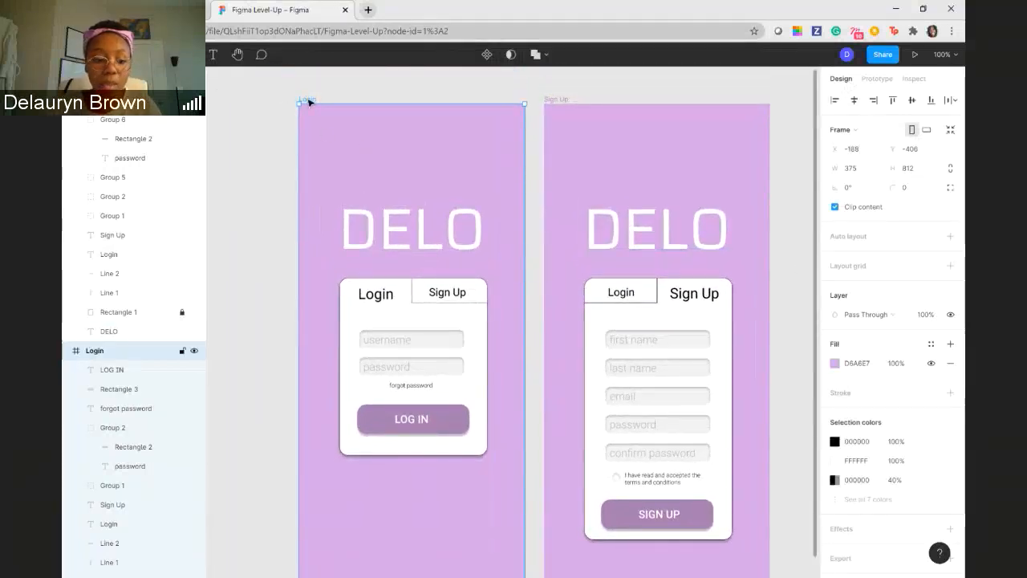
pyautogui.hotkey('ctrl', 'd')
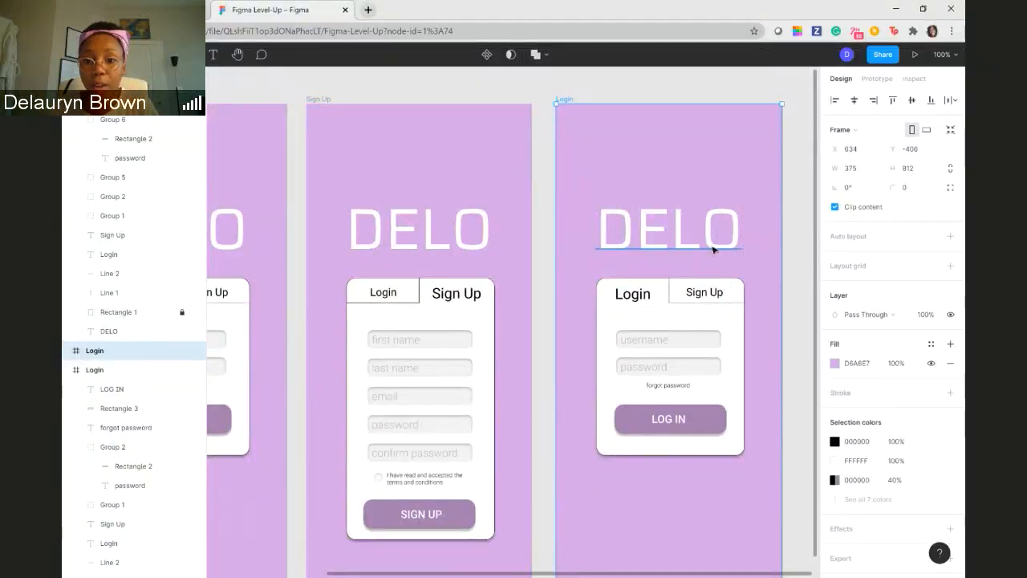
# - Delete the Login and Sign Up tab labels and both divider lines from the duplicated Login frame's card
pyautogui.click(644, 302)
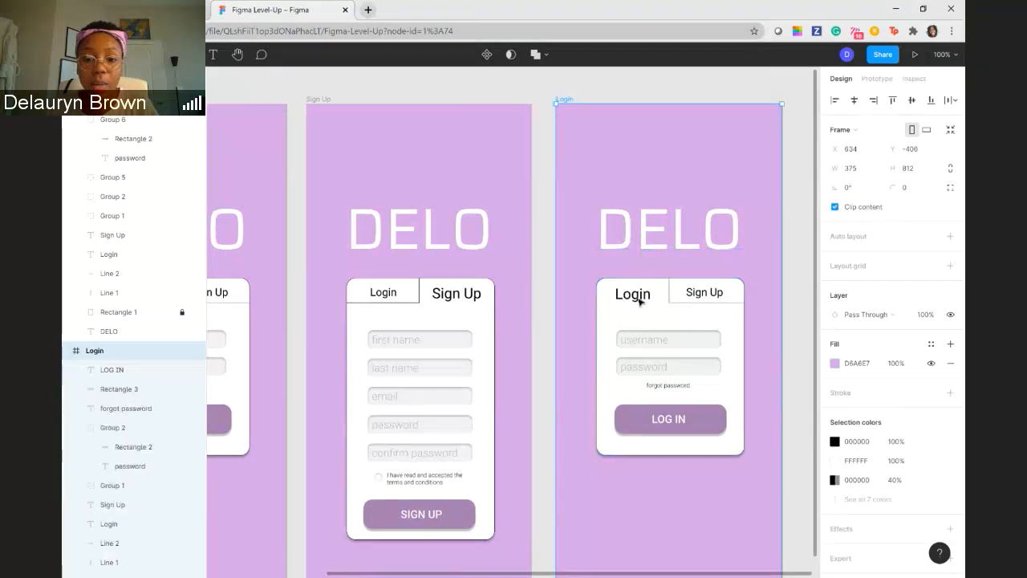
pyautogui.press('Delete')
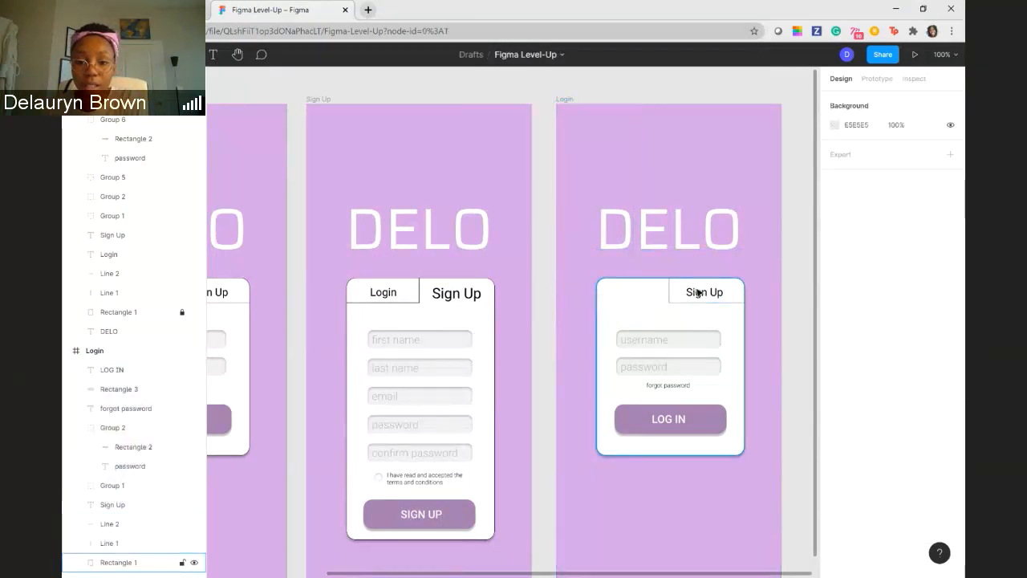
pyautogui.click(700, 293)
pyautogui.press('Delete')
pyautogui.click(674, 302)
pyautogui.press('Delete')
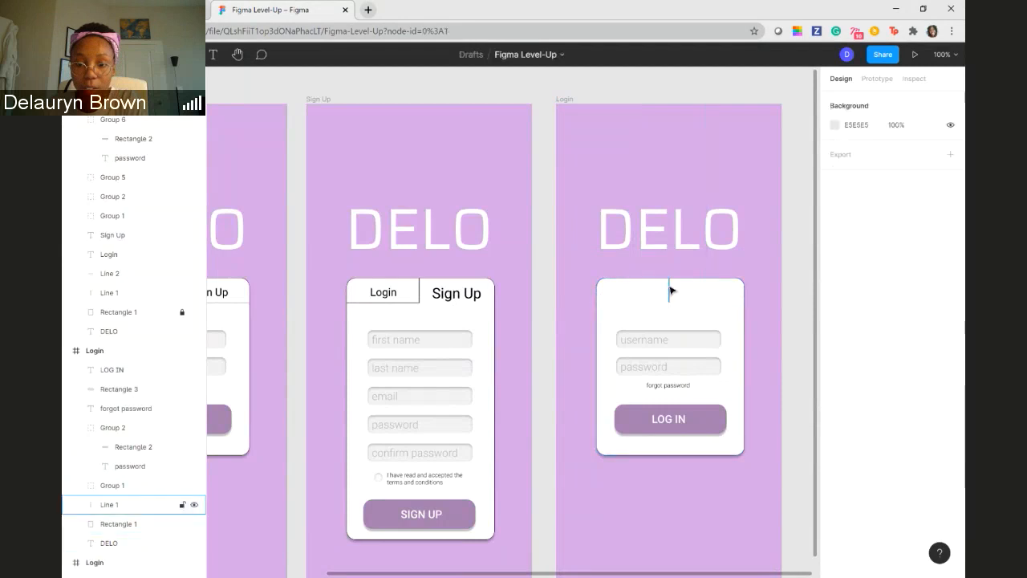
pyautogui.click(669, 292)
pyautogui.press('Delete')
# - Delete the username and password fields and the forgot password text from the duplicated card
pyautogui.click(666, 339)
pyautogui.press('Delete')
pyautogui.click(673, 367)
pyautogui.press('Delete')
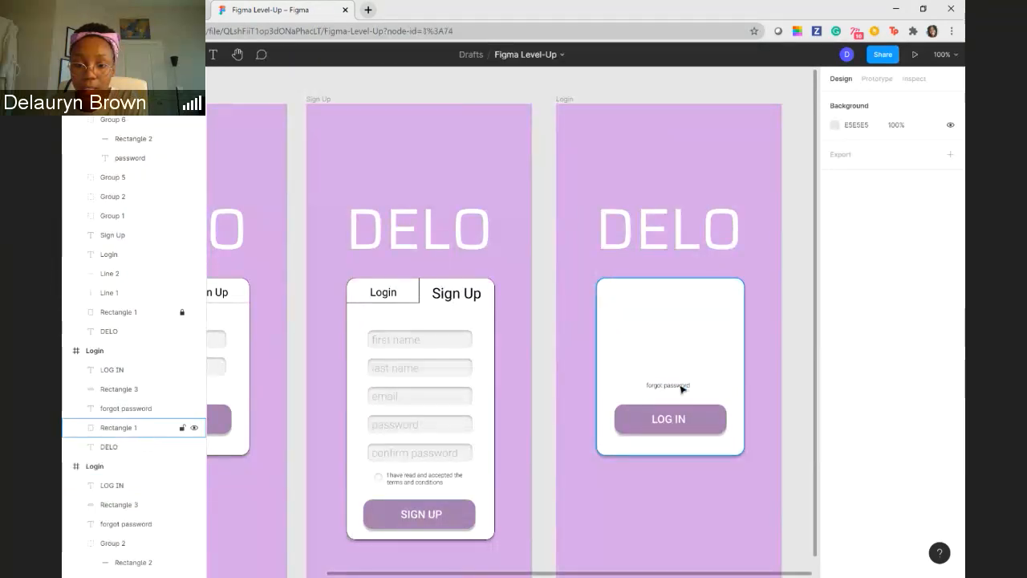
pyautogui.click(682, 386)
pyautogui.press('Delete')
# - Delete the LOG IN label and its button rectangle from the duplicated card, leaving only the blank card
pyautogui.click(665, 419)
pyautogui.press('Delete')
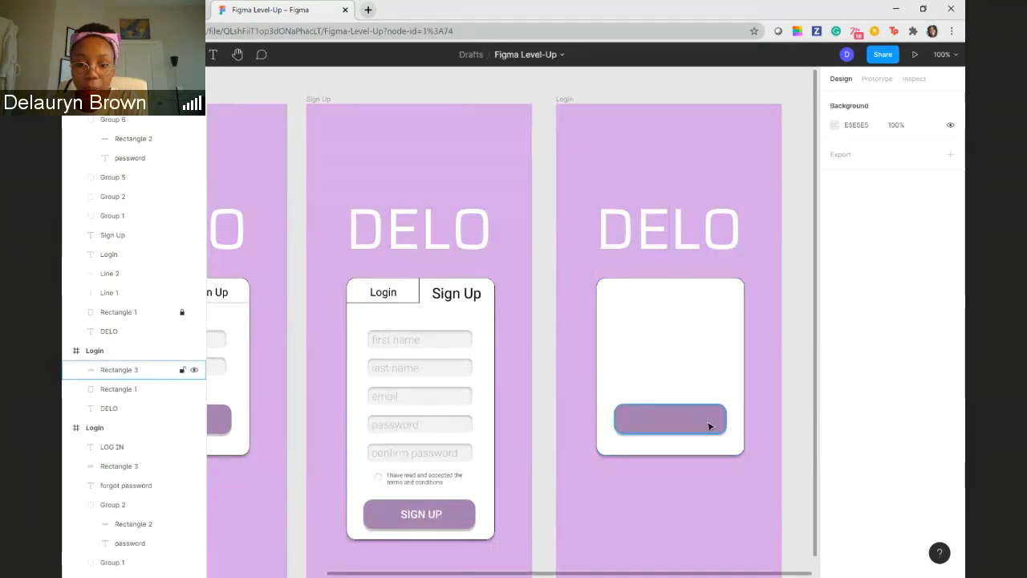
pyautogui.click(710, 424)
pyautogui.press('Delete')
pyautogui.click(268, 140)
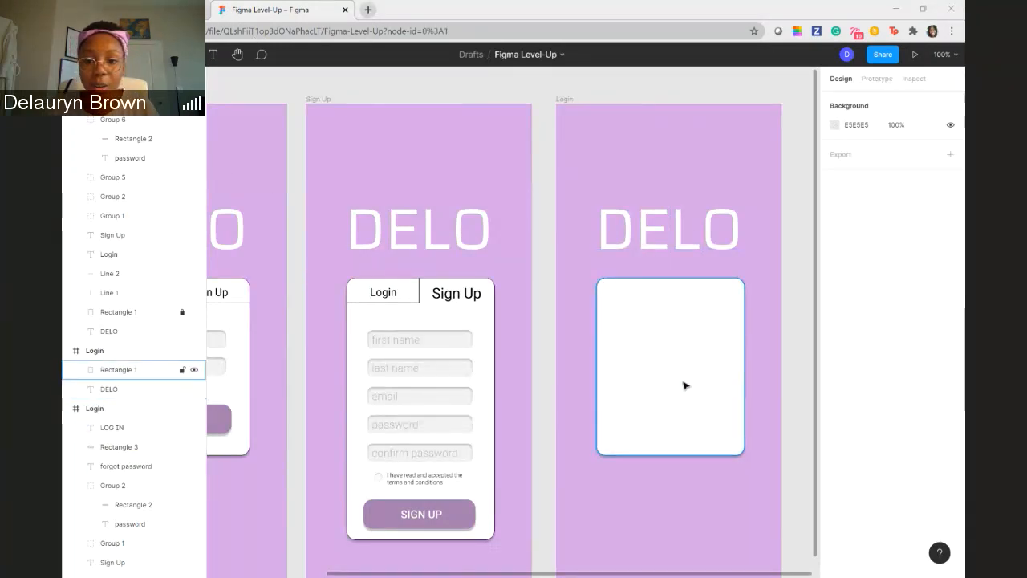
# - Delete the blank card from the duplicated Login frame and add the text "HOME SCREEN !!" beneath its DELO title
pyautogui.click(681, 356)
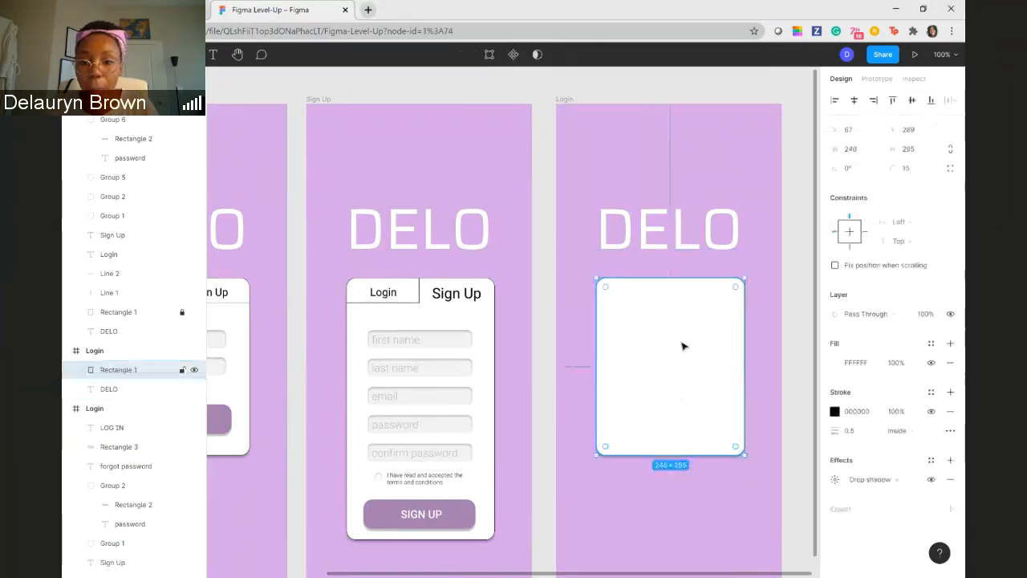
pyautogui.press('Delete')
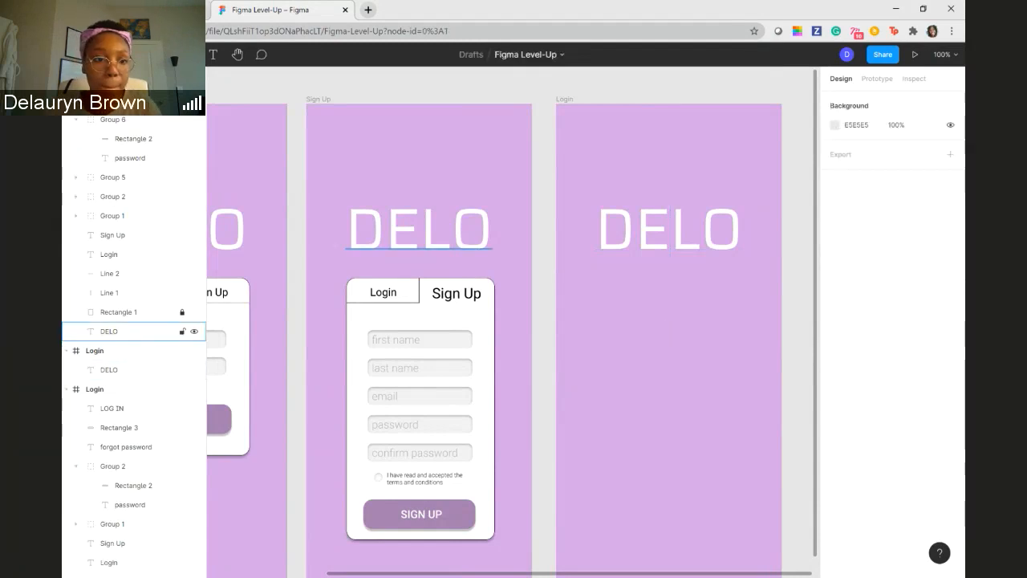
pyautogui.press('t')
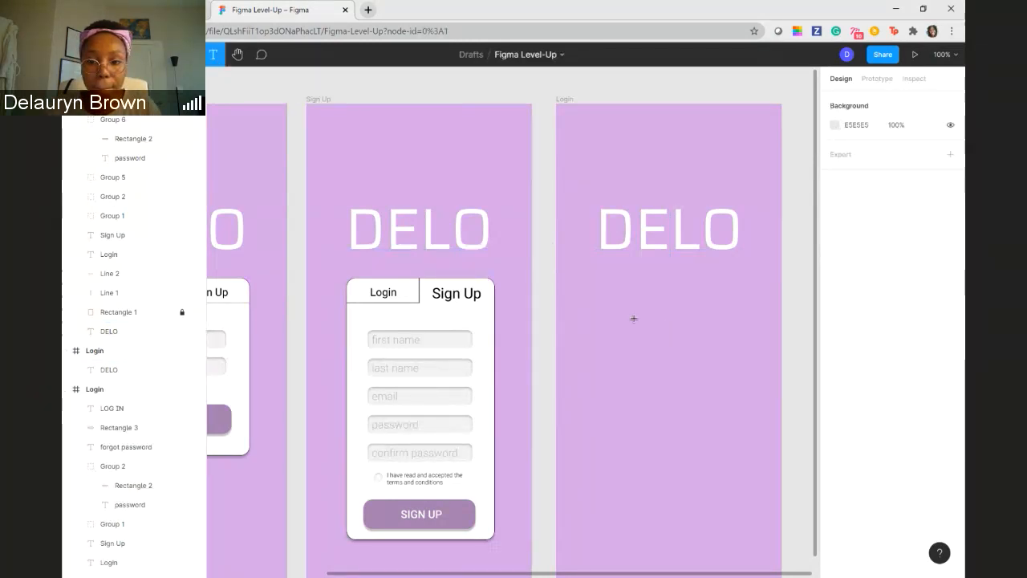
pyautogui.click(633, 318)
pyautogui.write('HO')
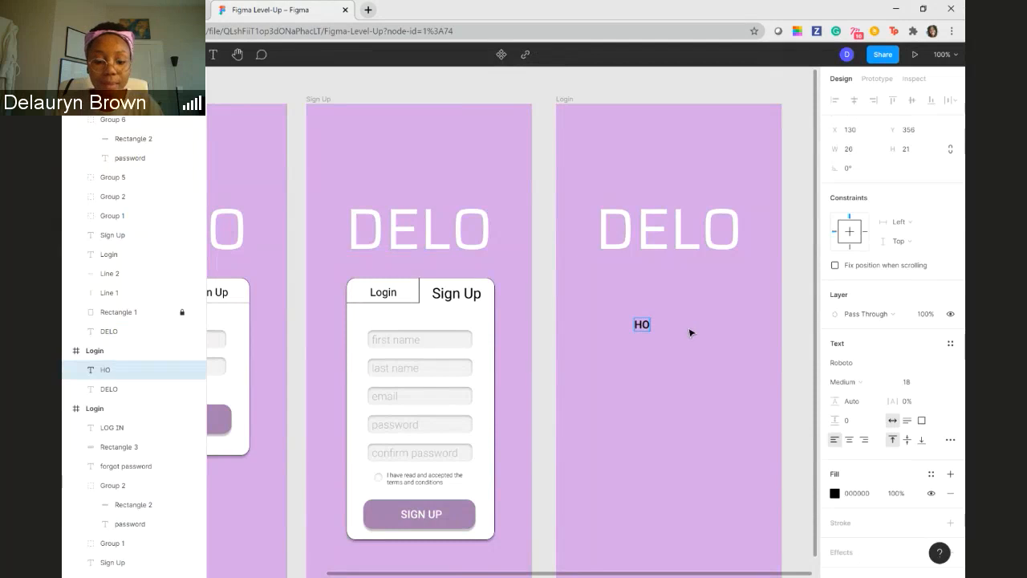
pyautogui.write('ME SCREEN')
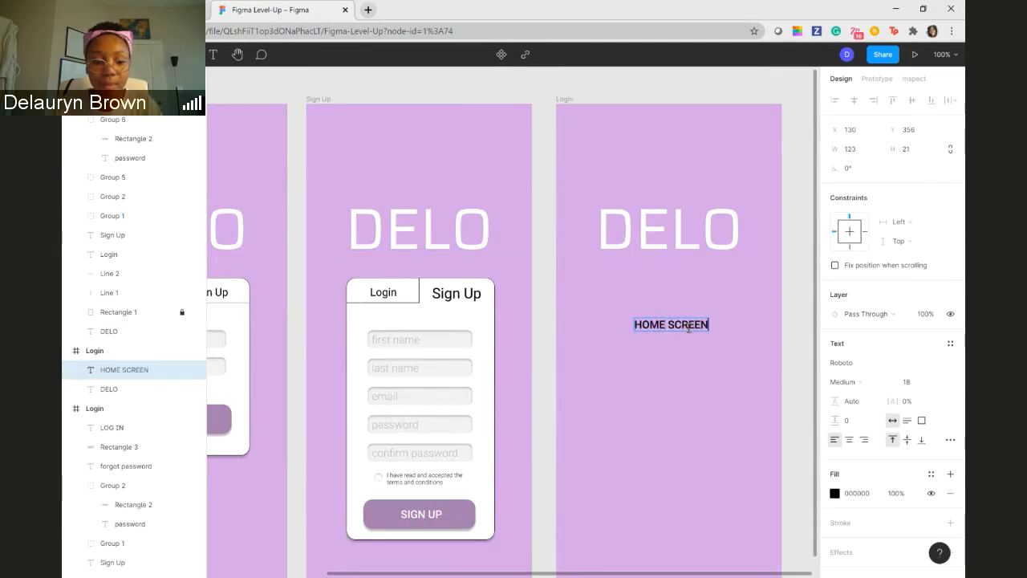
pyautogui.write(' !!')
pyautogui.press('Return')
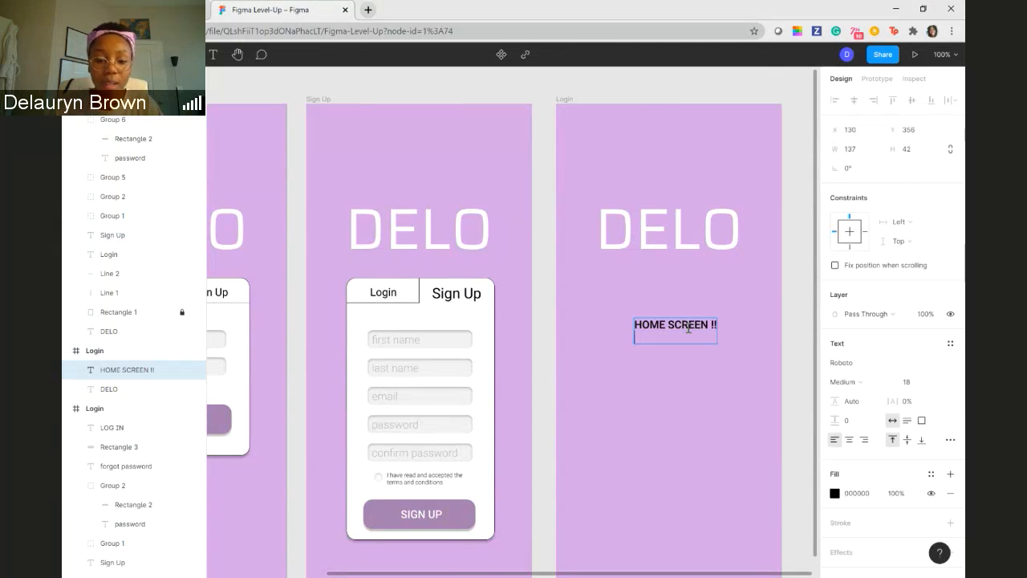
pyautogui.press('BackSpace')
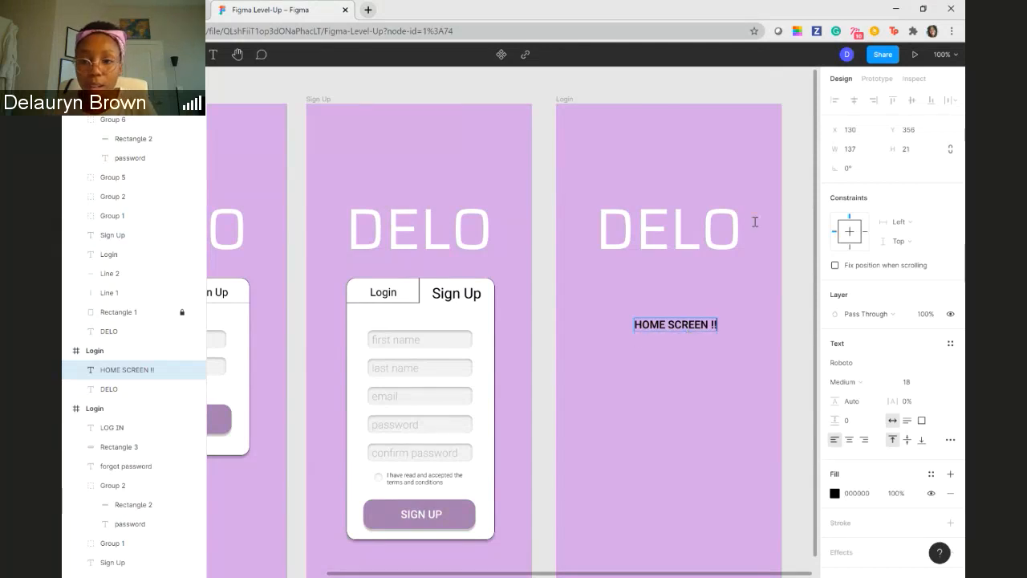
pyautogui.press('Escape')
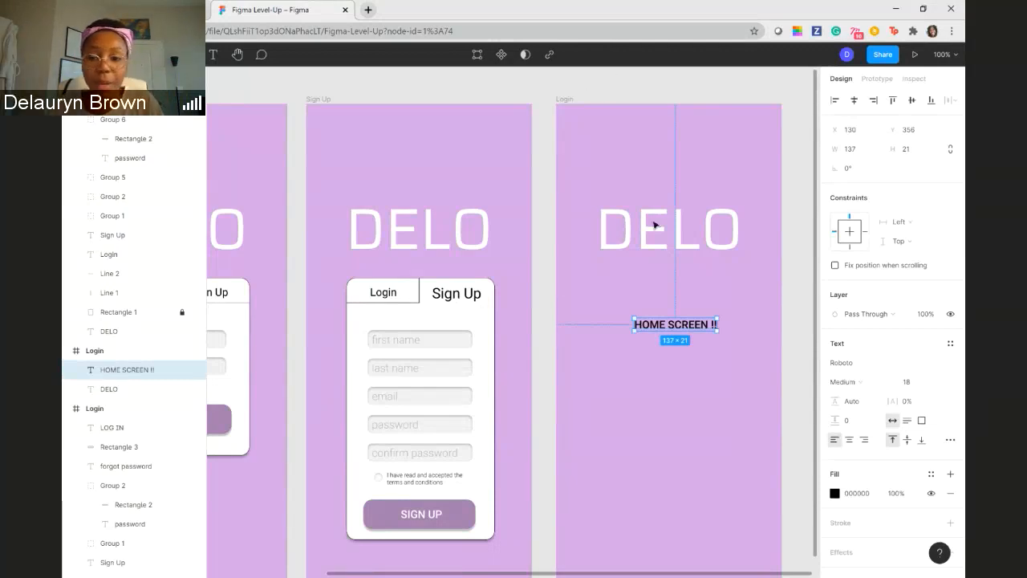
pyautogui.click(798, 283)
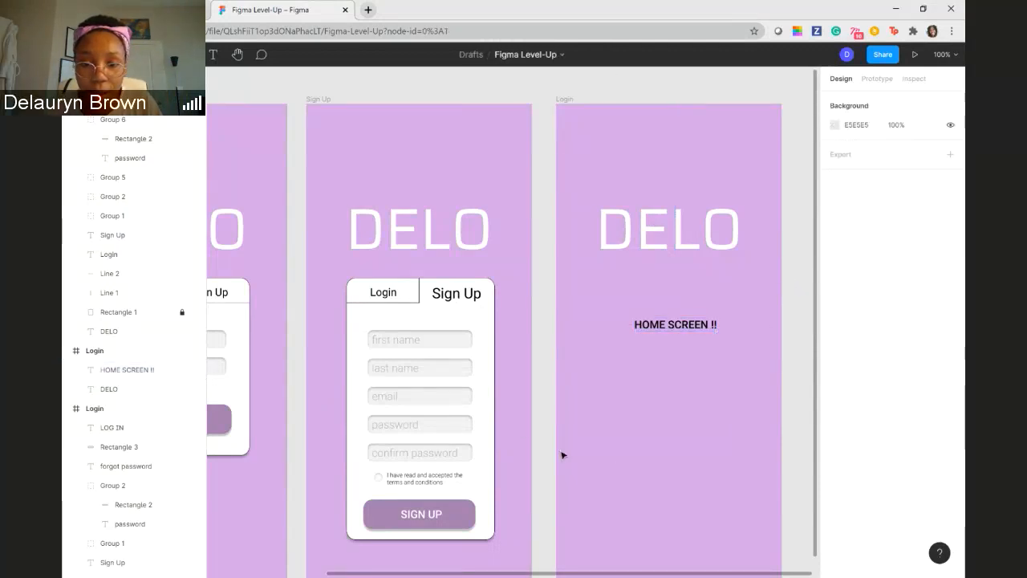
# - Switch to prototype mode and connect the Login screen's LOG IN button rectangle to the third frame
pyautogui.click(880, 79)
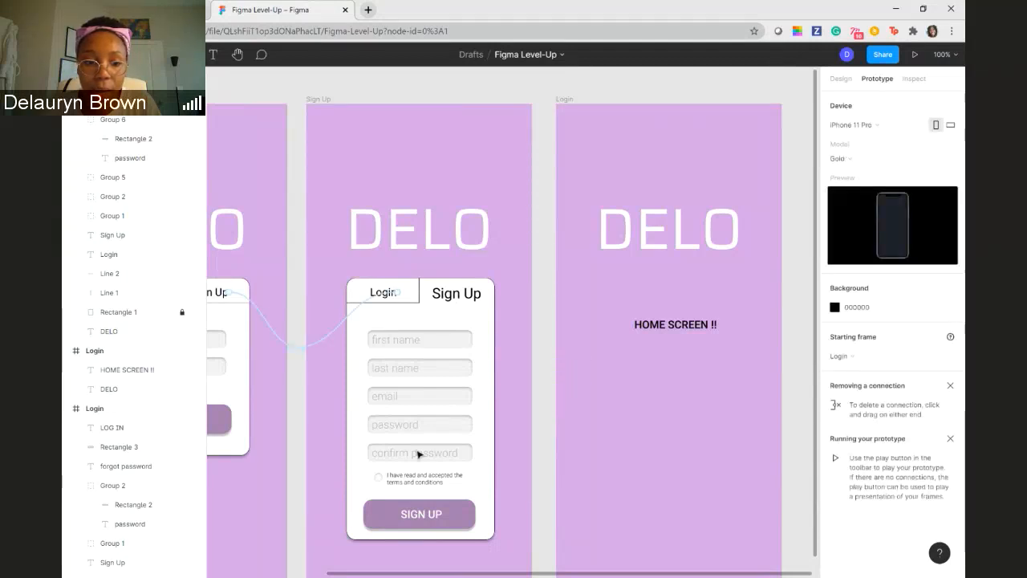
pyautogui.click(228, 418)
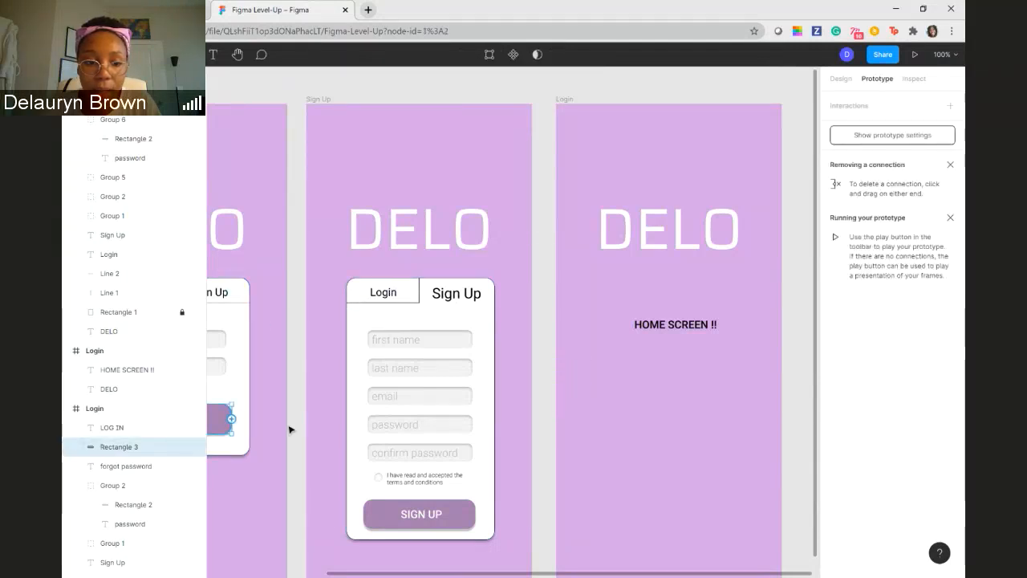
pyautogui.moveTo(231, 419); pyautogui.dragTo(624, 387)
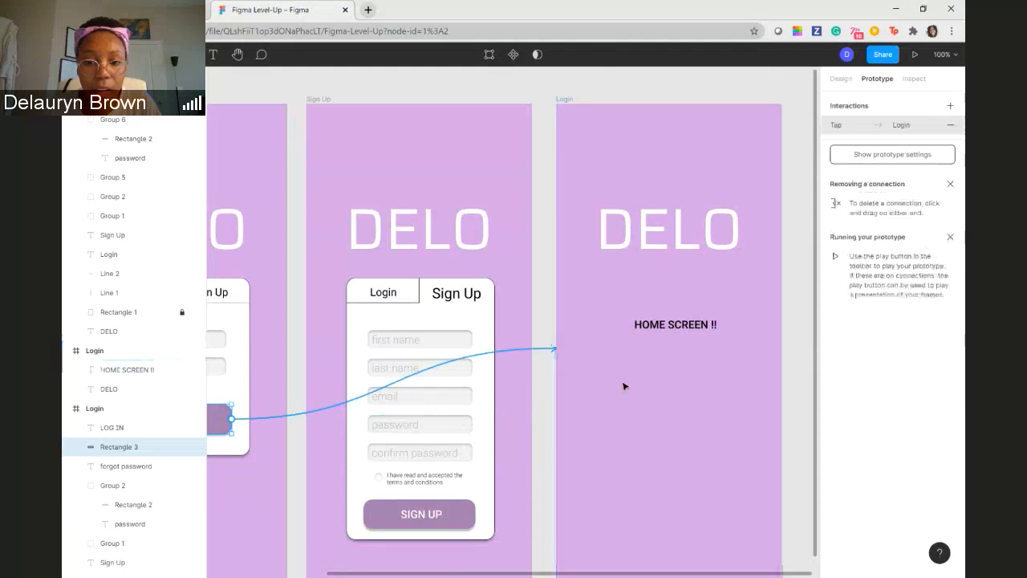
pyautogui.hscroll(-3, 563, 411)
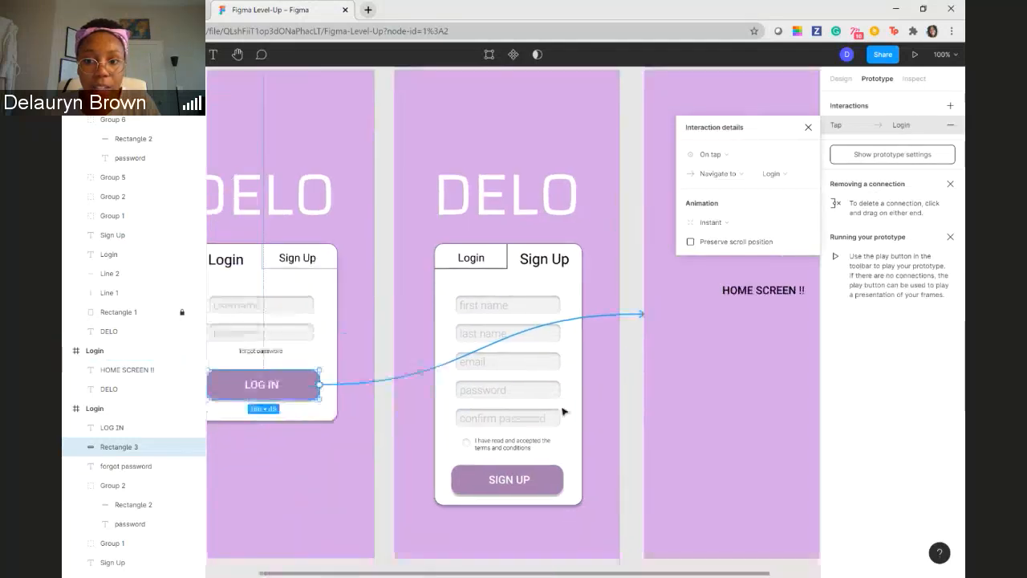
pyautogui.hscroll(-5, 564, 412)
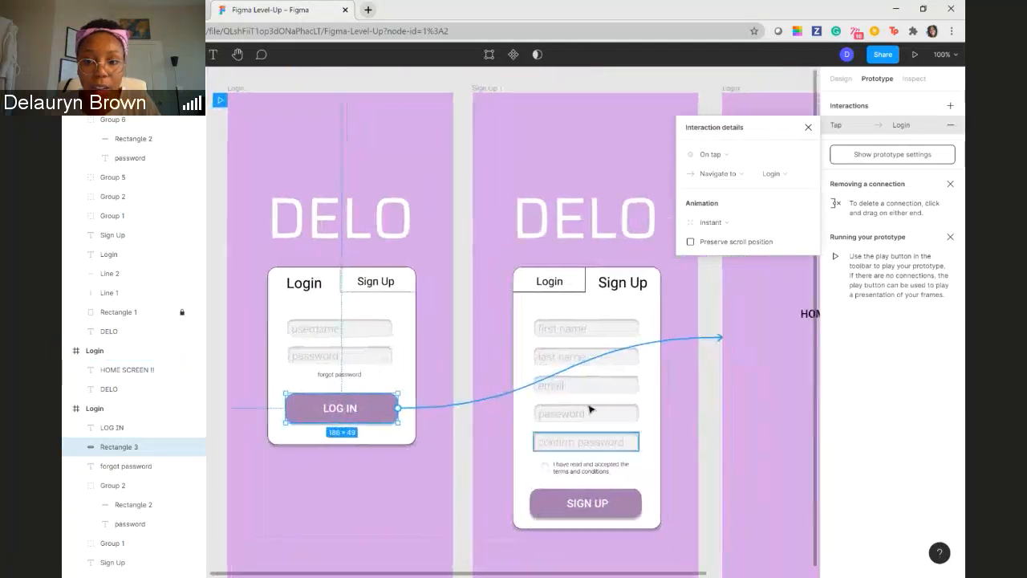
# - Set the LOG IN connection's animation to Dissolve, check its destination options and close the interaction details
pyautogui.click(726, 223)
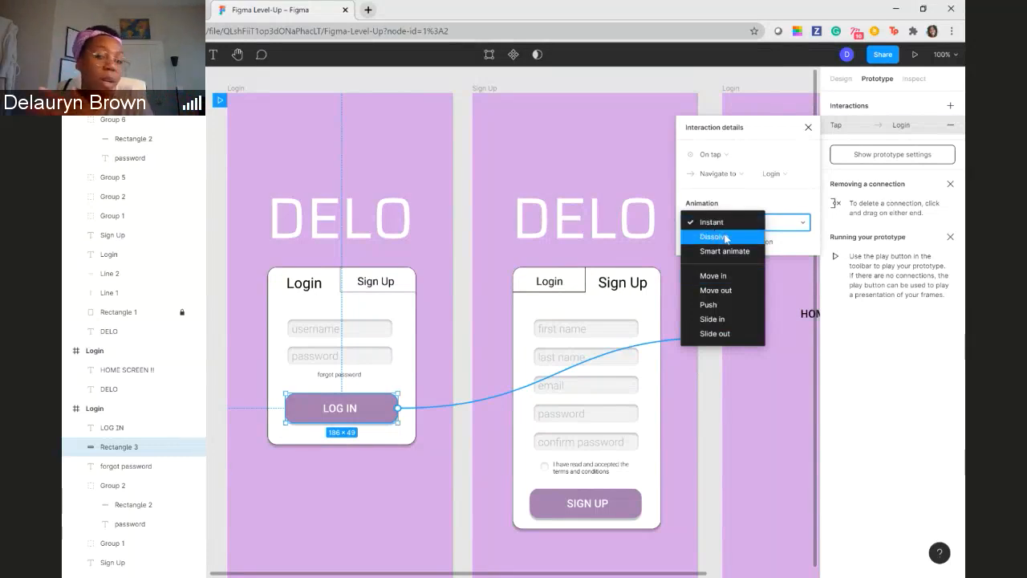
pyautogui.click(725, 237)
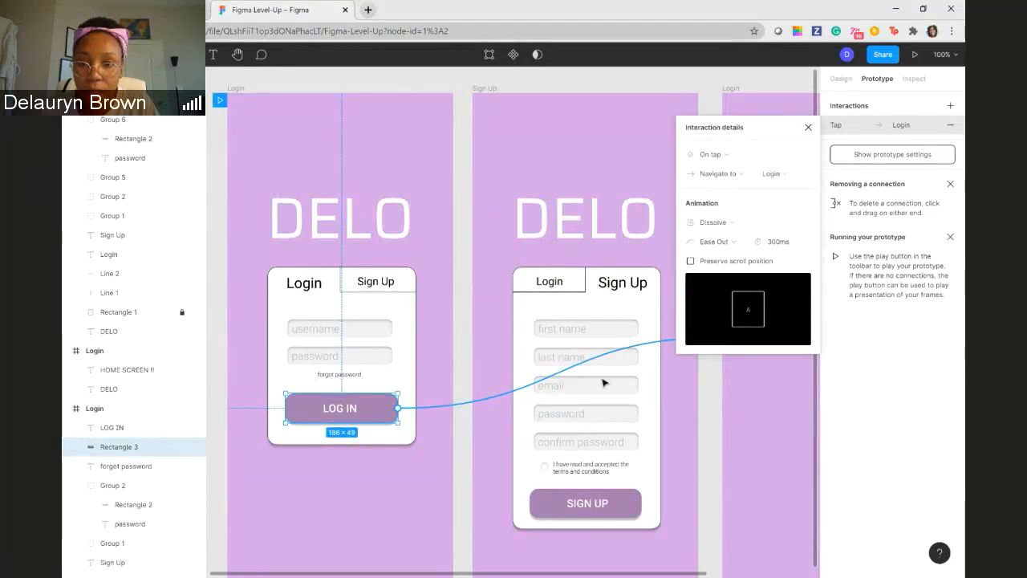
pyautogui.click(791, 176)
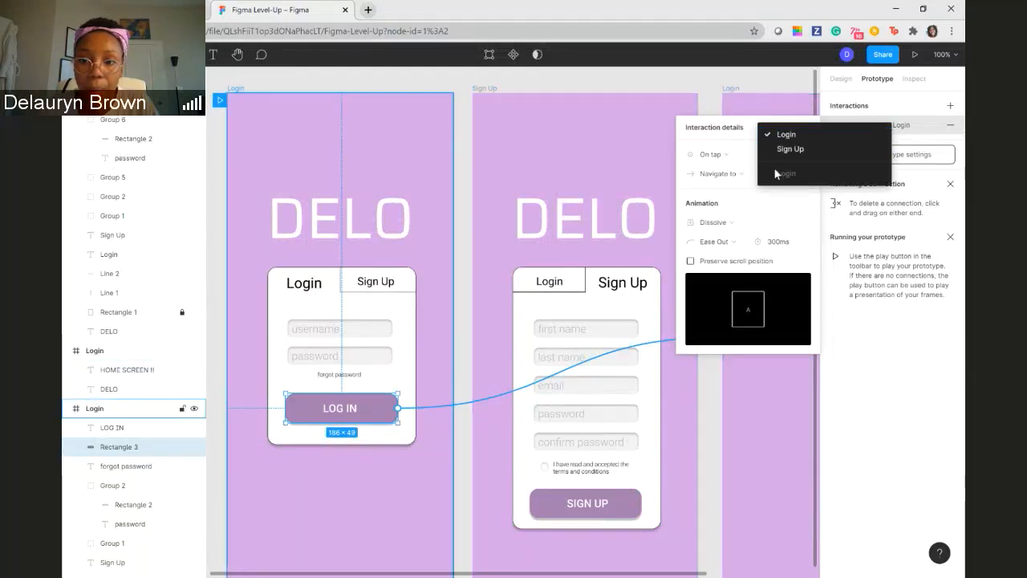
pyautogui.click(717, 87)
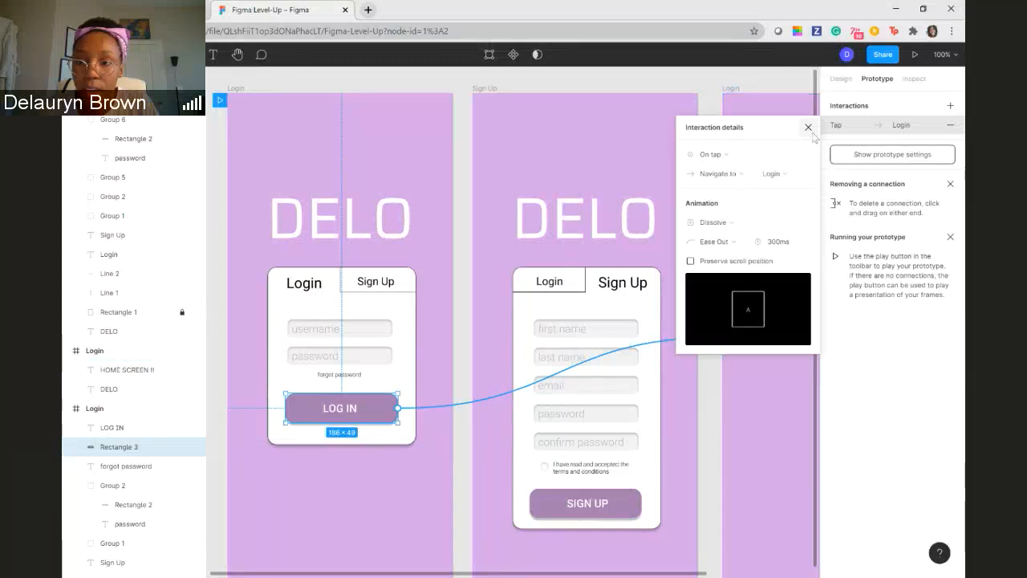
pyautogui.click(808, 127)
# - Rename the third frame, the one with the HOME SCREEN !! text, as Home
pyautogui.click(730, 88)
pyautogui.doubleClick(732, 88)
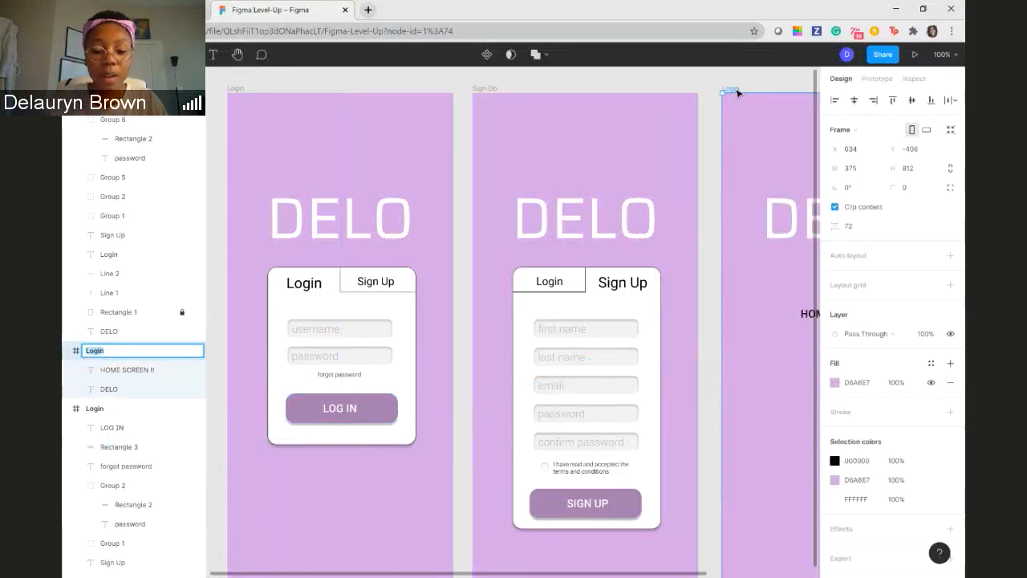
pyautogui.write('HOme')
pyautogui.press('Return')
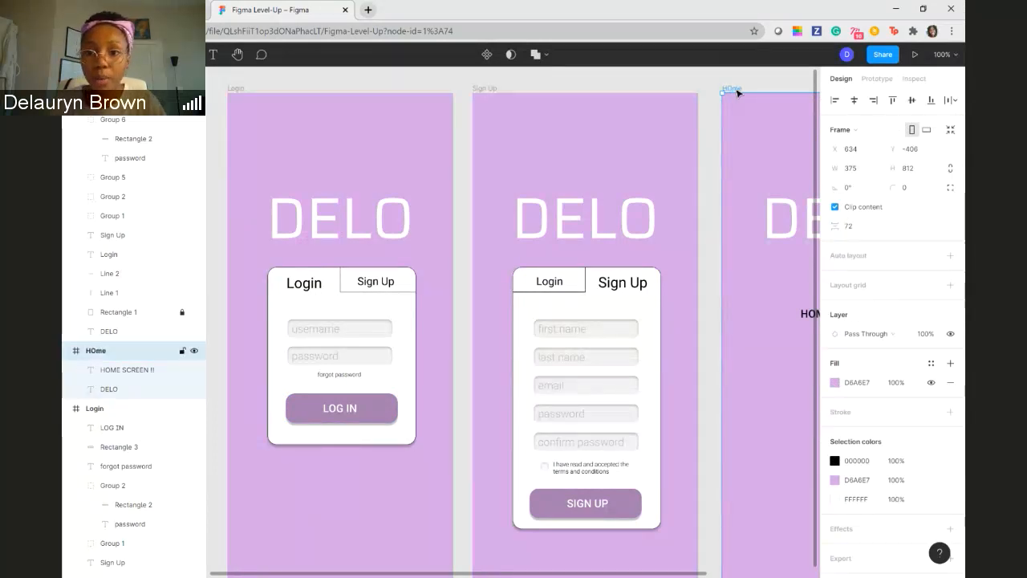
pyautogui.doubleClick(736, 90)
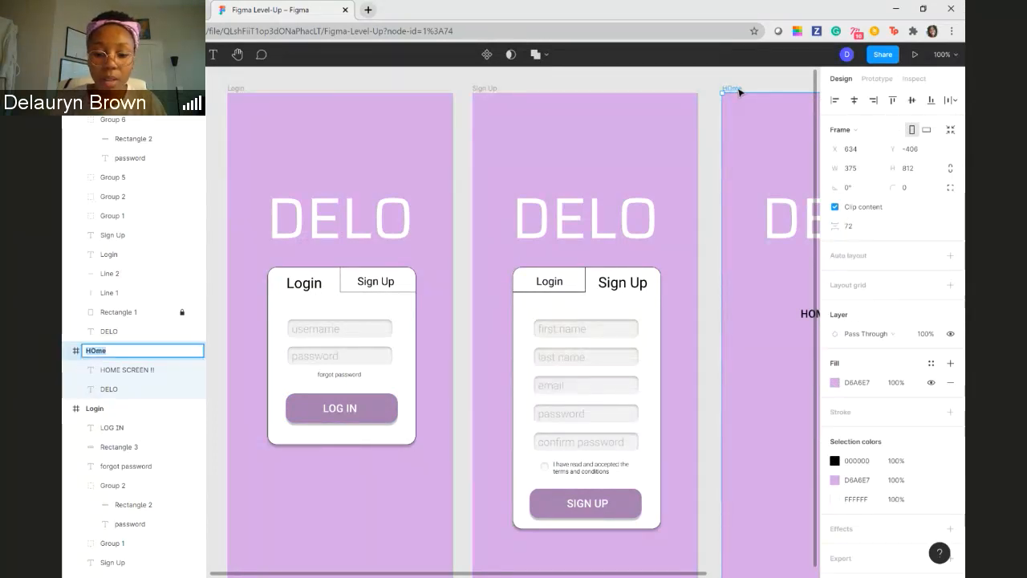
pyautogui.write('Home')
pyautogui.press('Return')
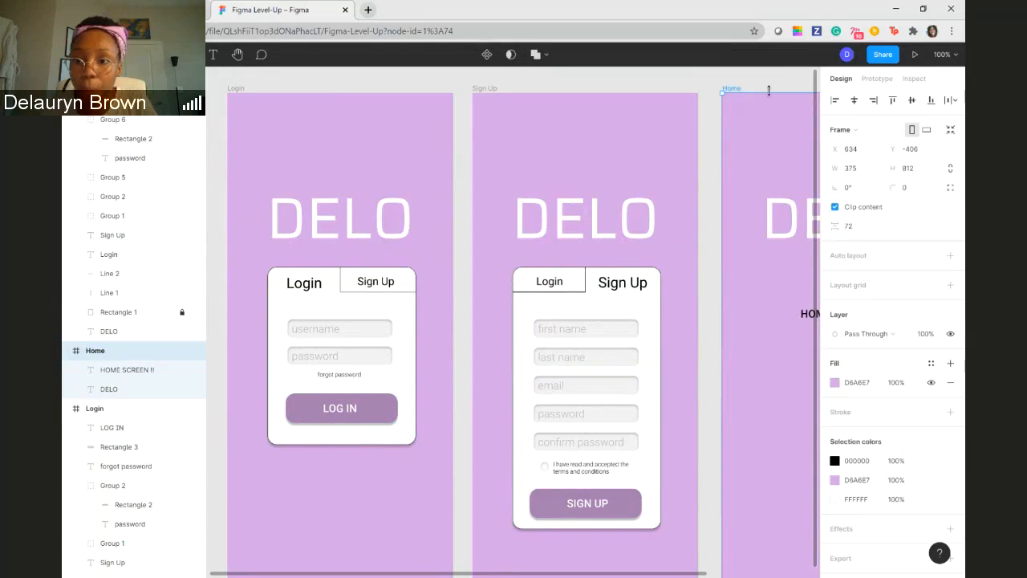
# - Reopen the LOG IN button's connection in prototype mode and choose Home as its navigation destination
pyautogui.click(875, 78)
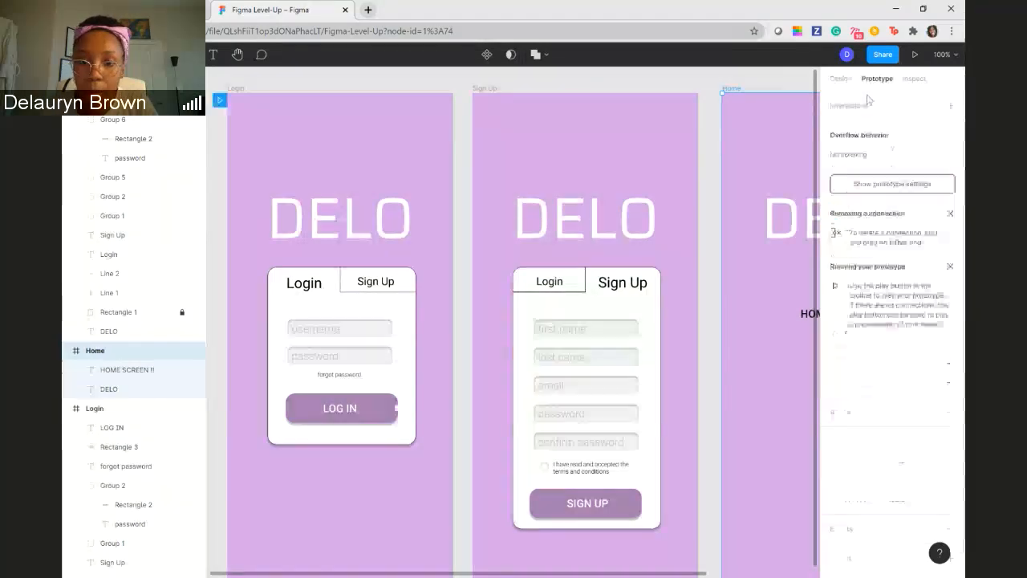
pyautogui.click(414, 412)
pyautogui.click(412, 409)
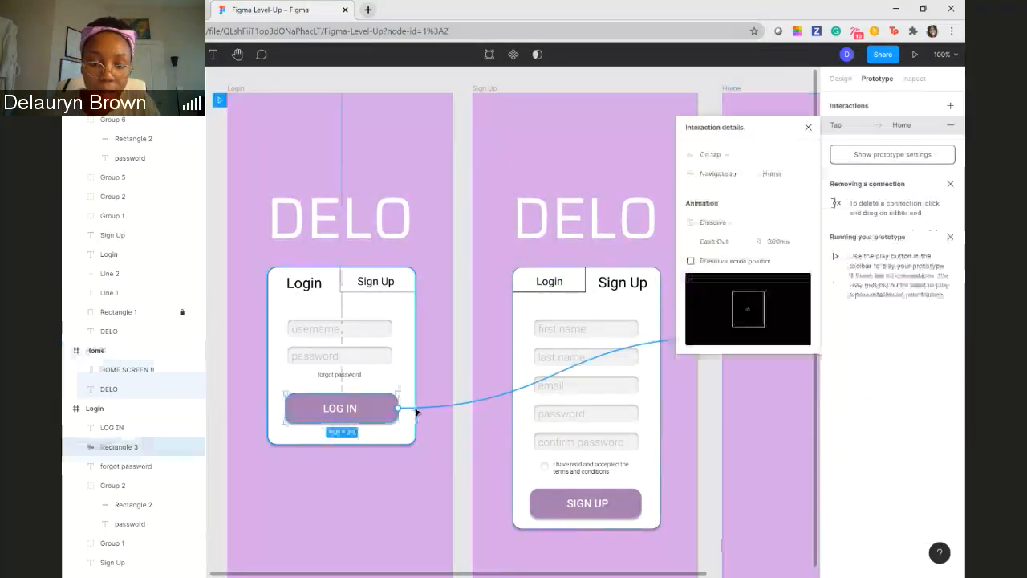
pyautogui.click(786, 174)
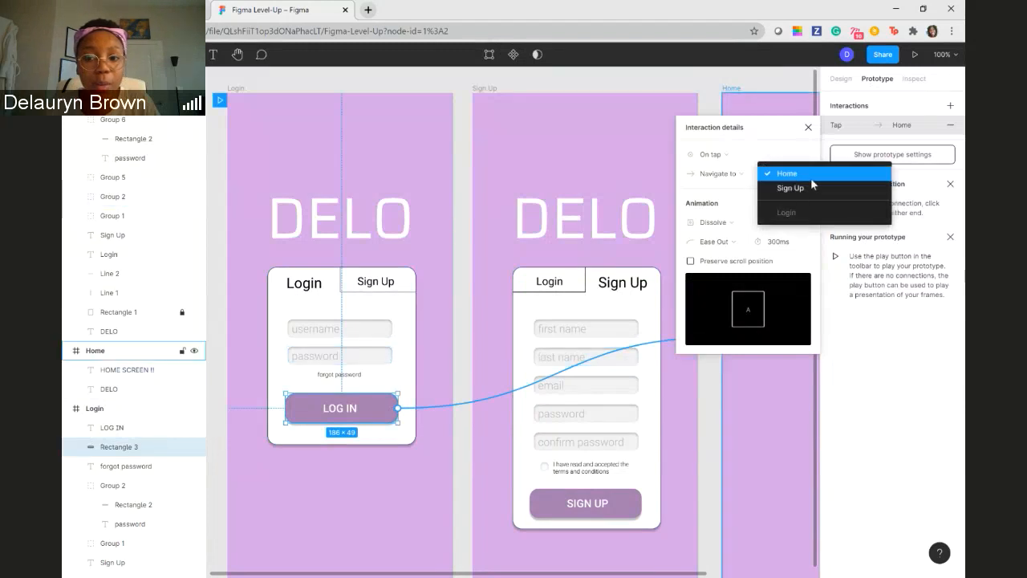
pyautogui.click(786, 174)
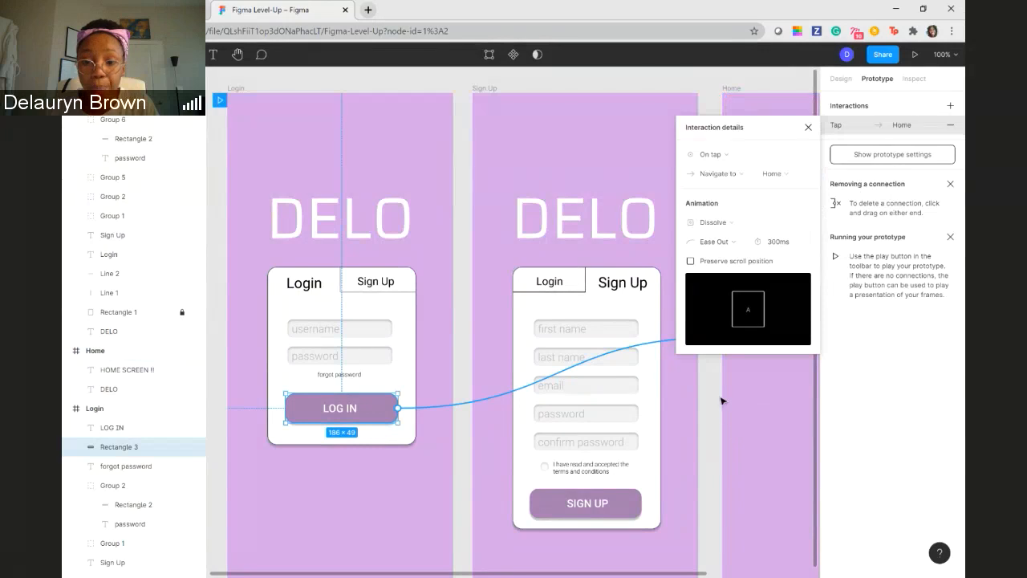
pyautogui.click(715, 390)
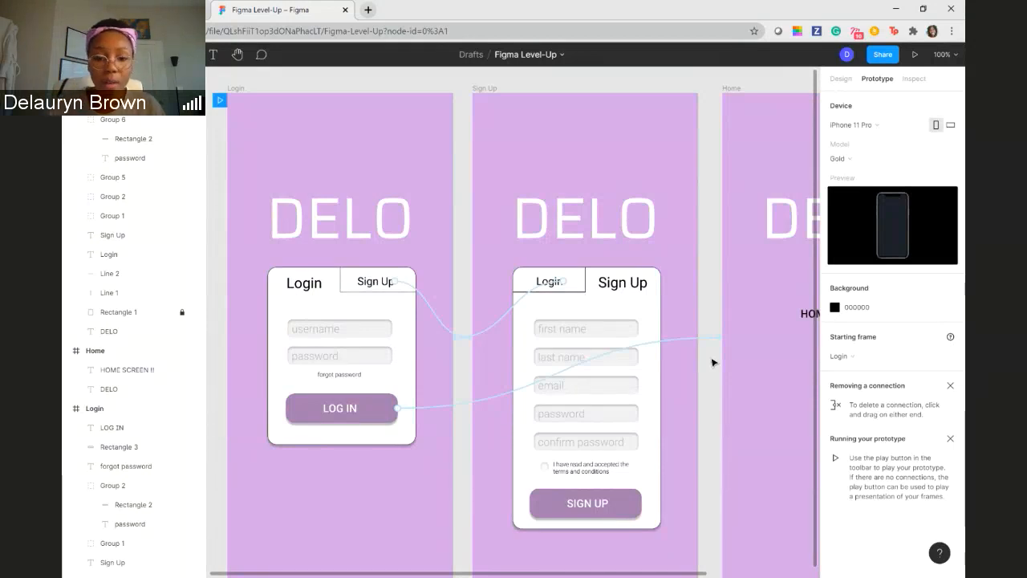
# - Present the prototype and test the Sign Up tab, the Login tab and the LOG IN button
pyautogui.press('-')
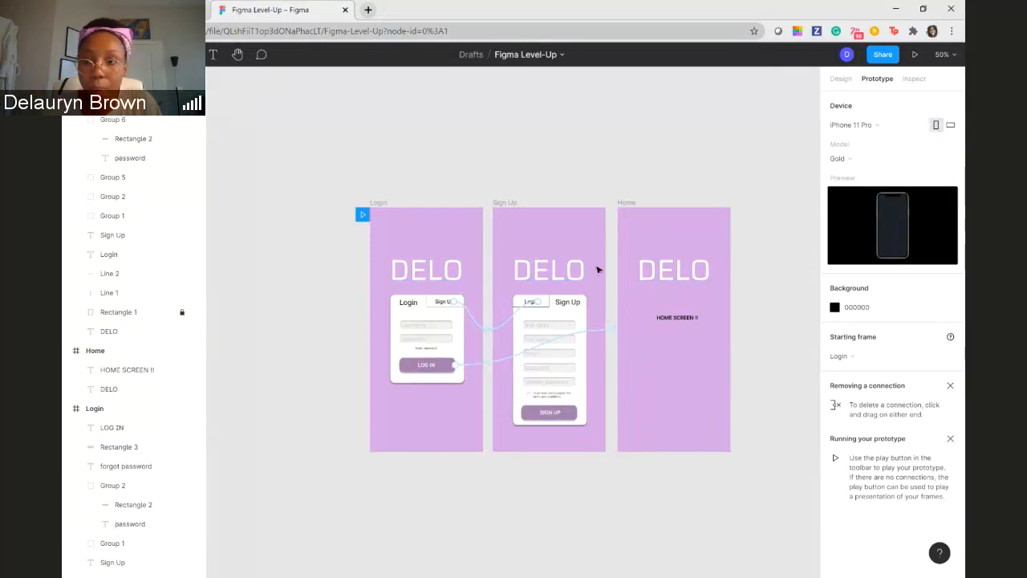
pyautogui.click(915, 59)
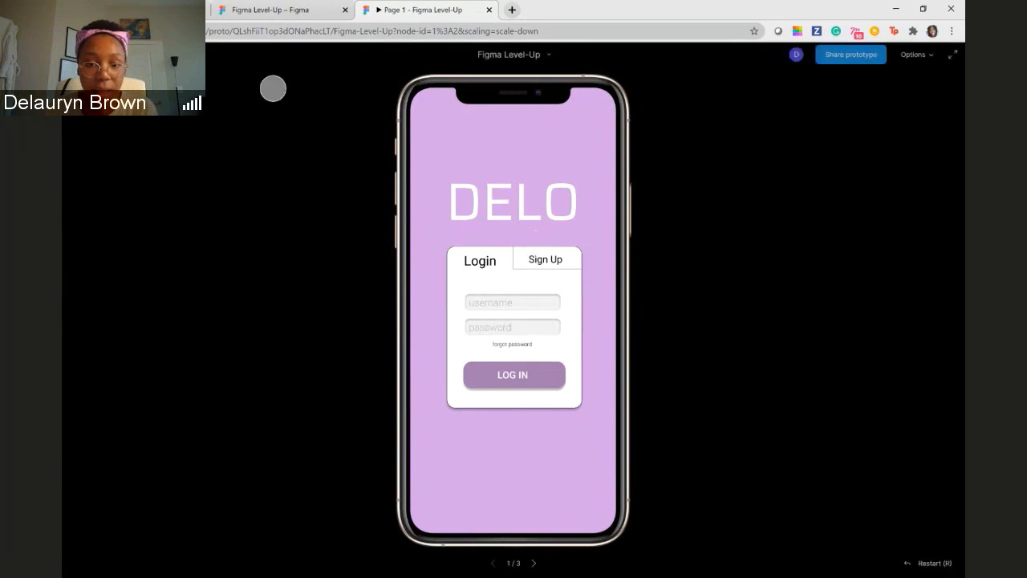
pyautogui.click(546, 261)
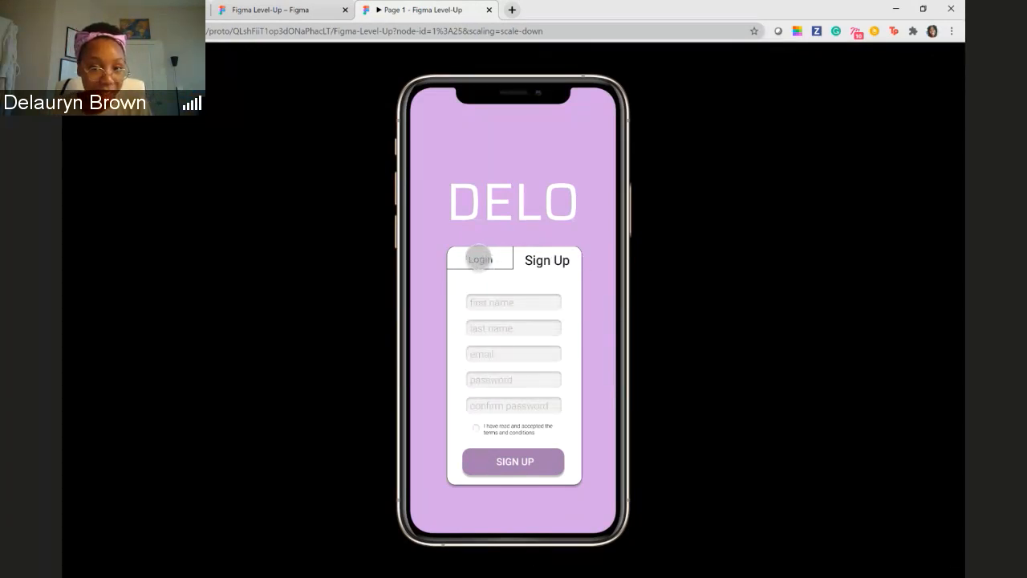
pyautogui.click(481, 259)
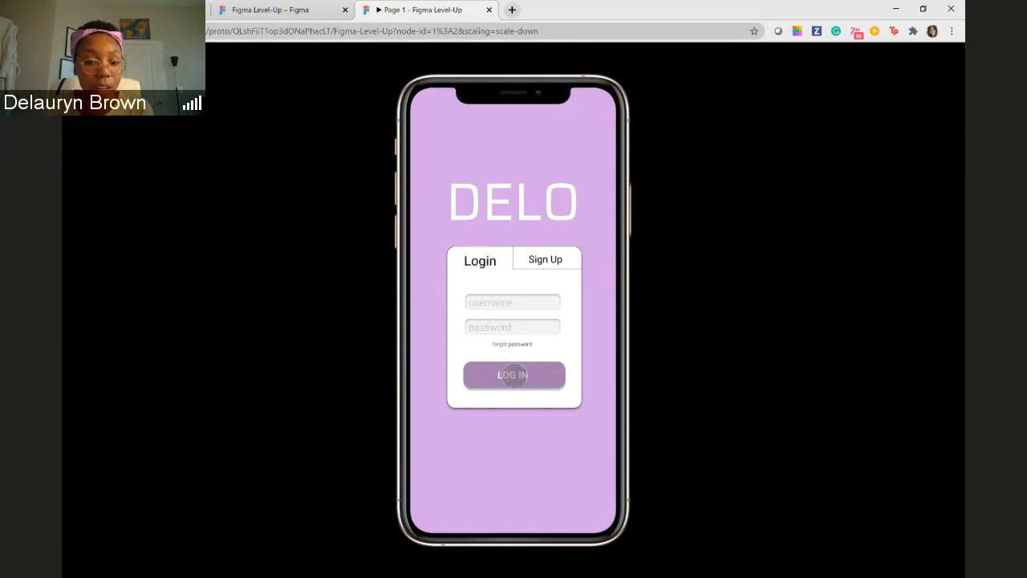
pyautogui.click(514, 376)
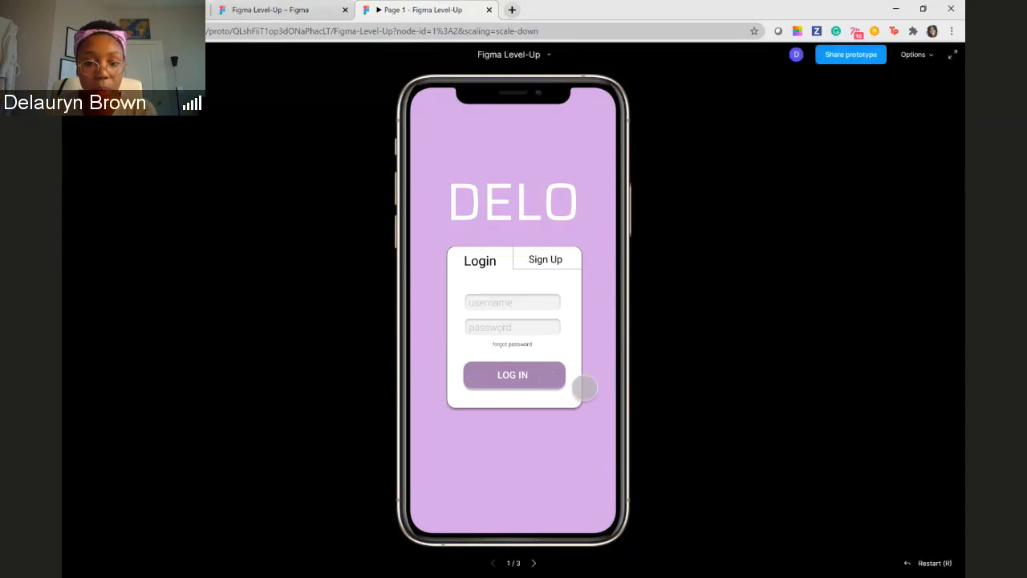
pyautogui.click(545, 261)
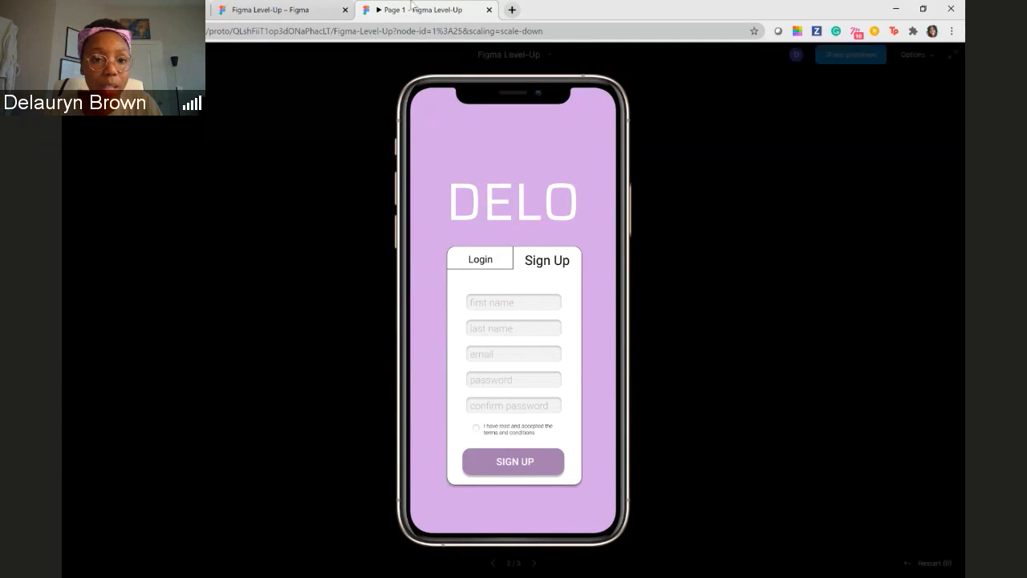
# - Return from the presentation to the Figma Level-Up design file and toggle the layout grids
pyautogui.click(305, 12)
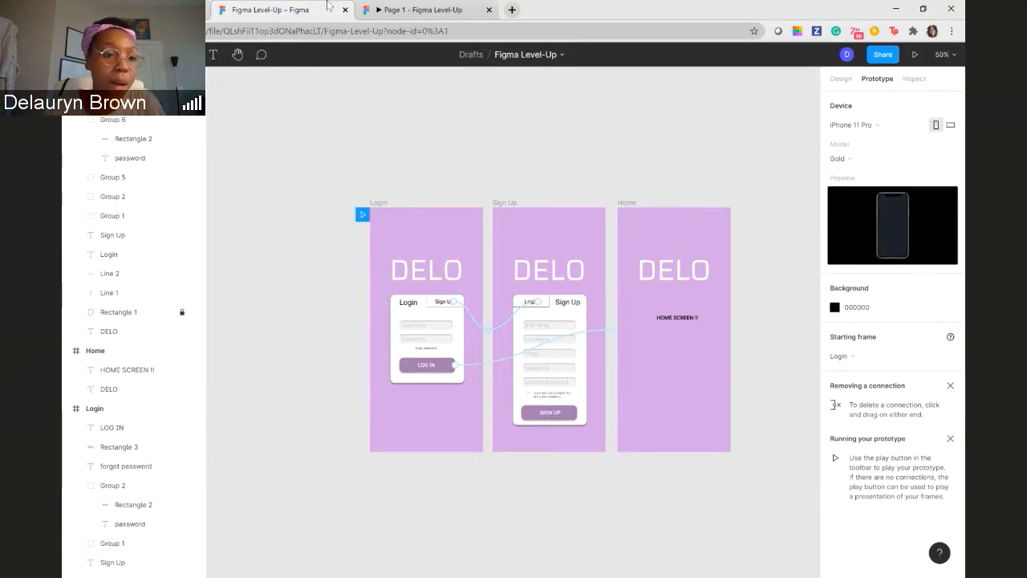
pyautogui.click(77, 54)
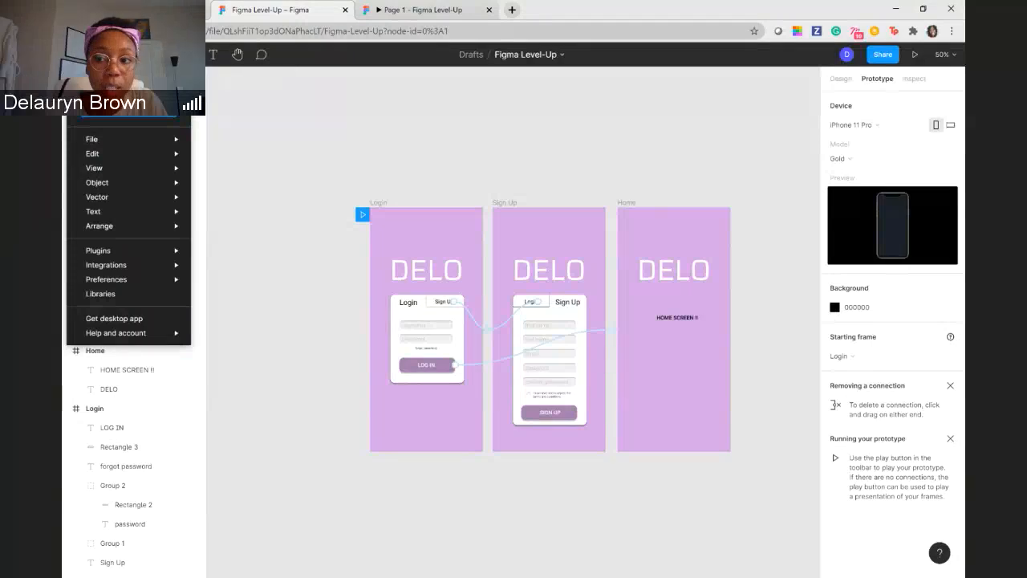
pyautogui.moveTo(129, 168)
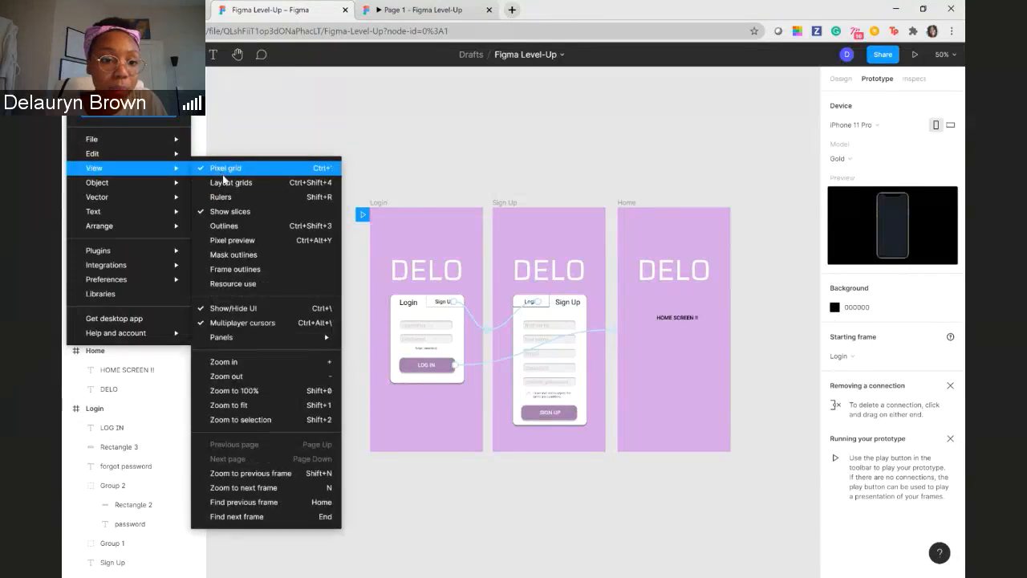
pyautogui.click(221, 182)
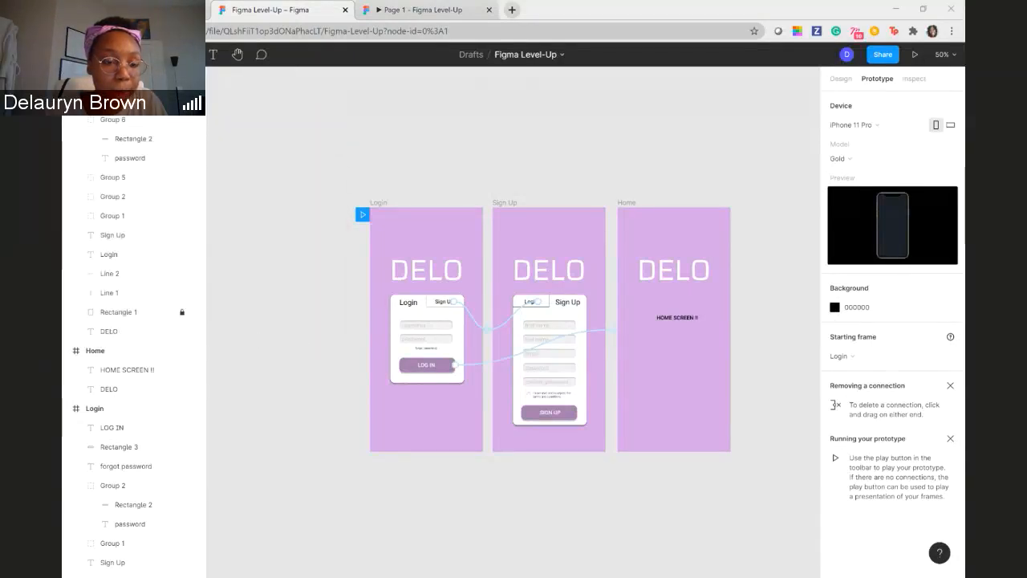
# - Save a local copy of the Figma Level-Up file
pyautogui.click(77, 54)
pyautogui.moveTo(163, 140)
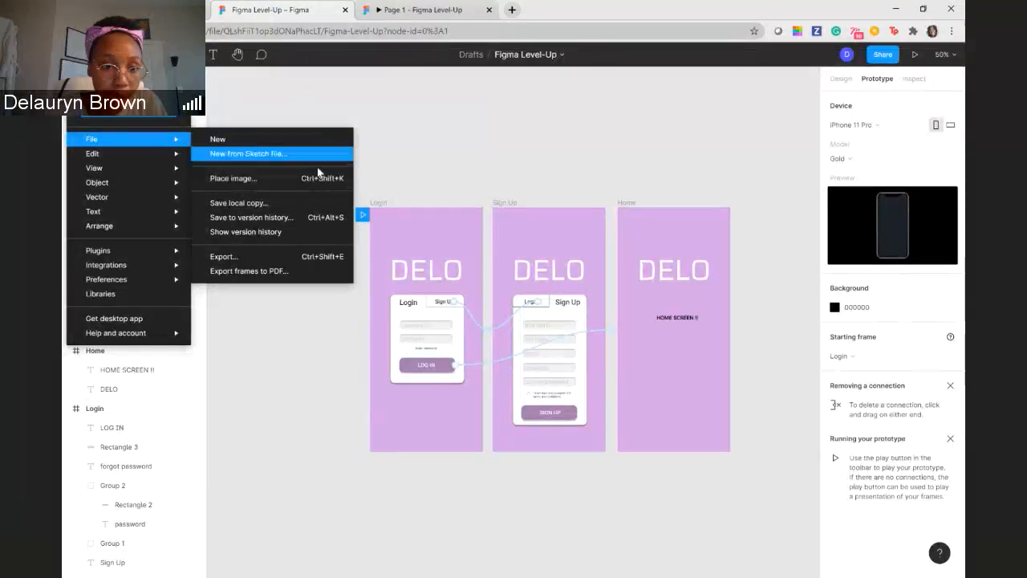
pyautogui.click(320, 202)
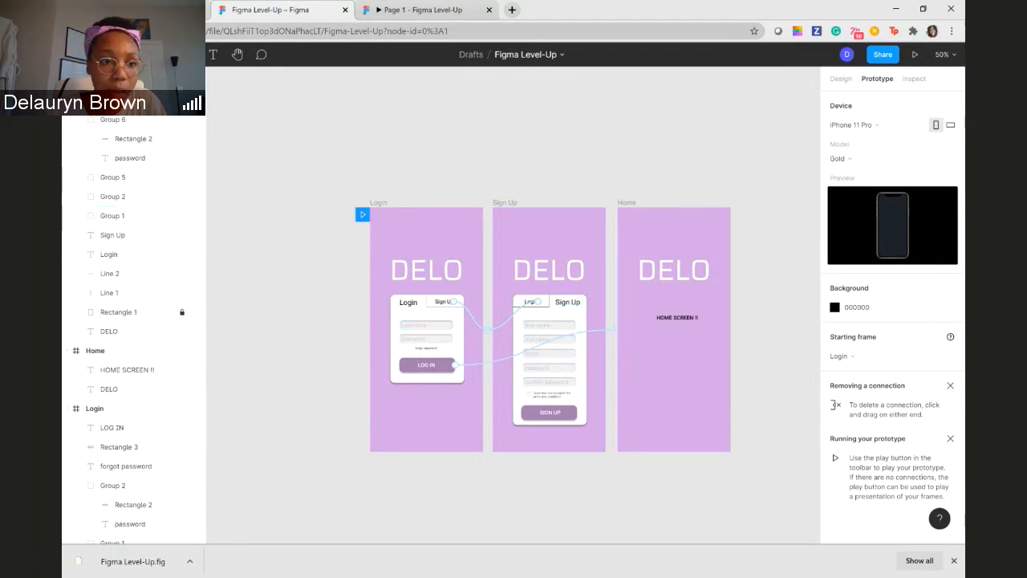
# - Check the file's export options, go back to the drafts and open the Duo Logo Redesign file
pyautogui.click(77, 54)
pyautogui.moveTo(128, 142)
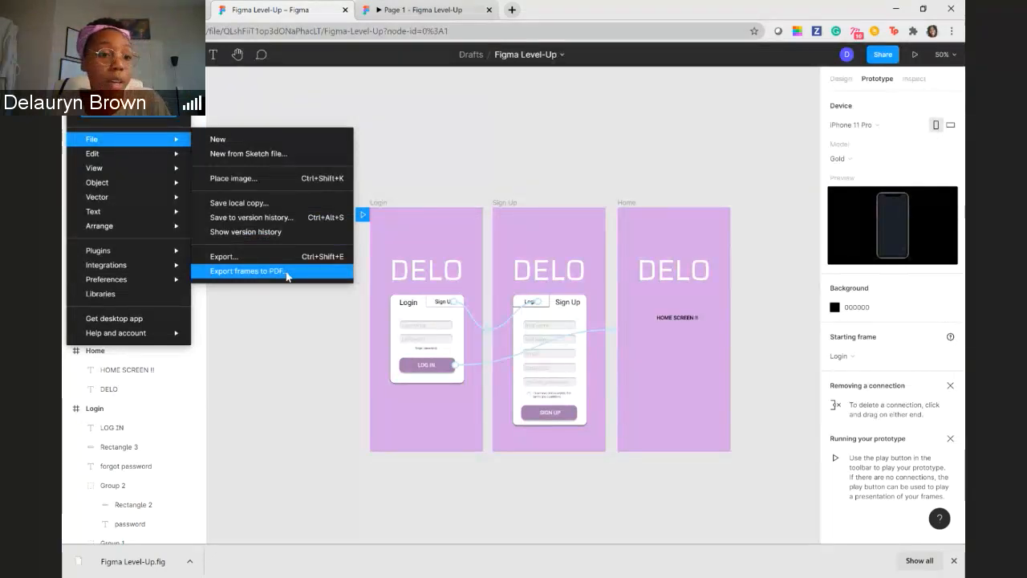
pyautogui.click(111, 79)
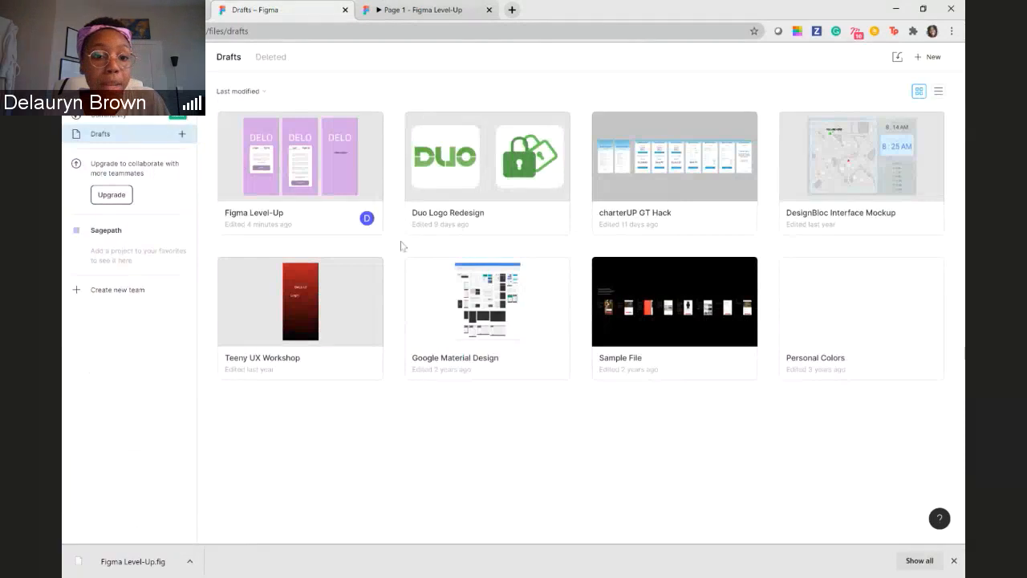
pyautogui.click(483, 167)
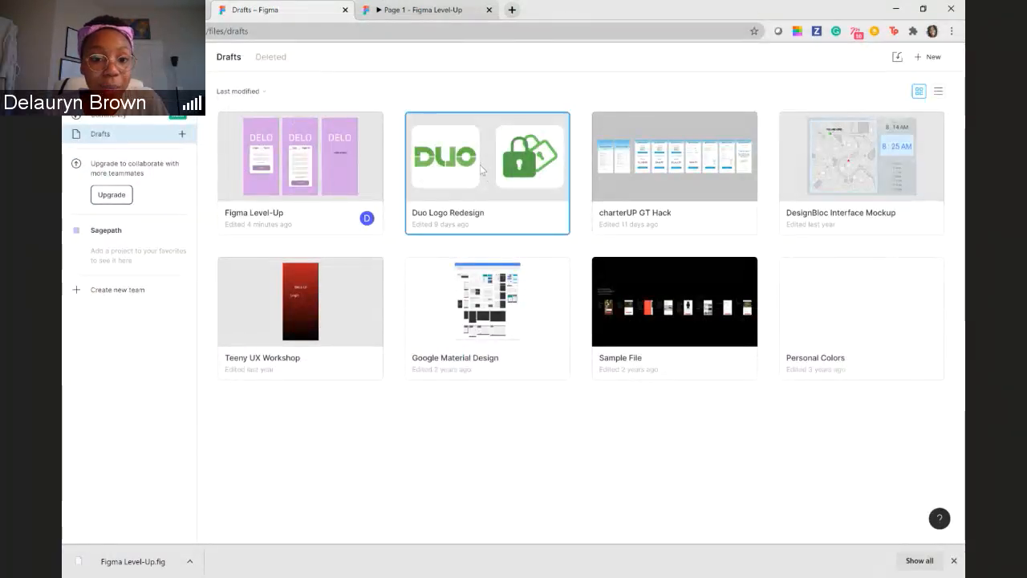
pyautogui.doubleClick(463, 171)
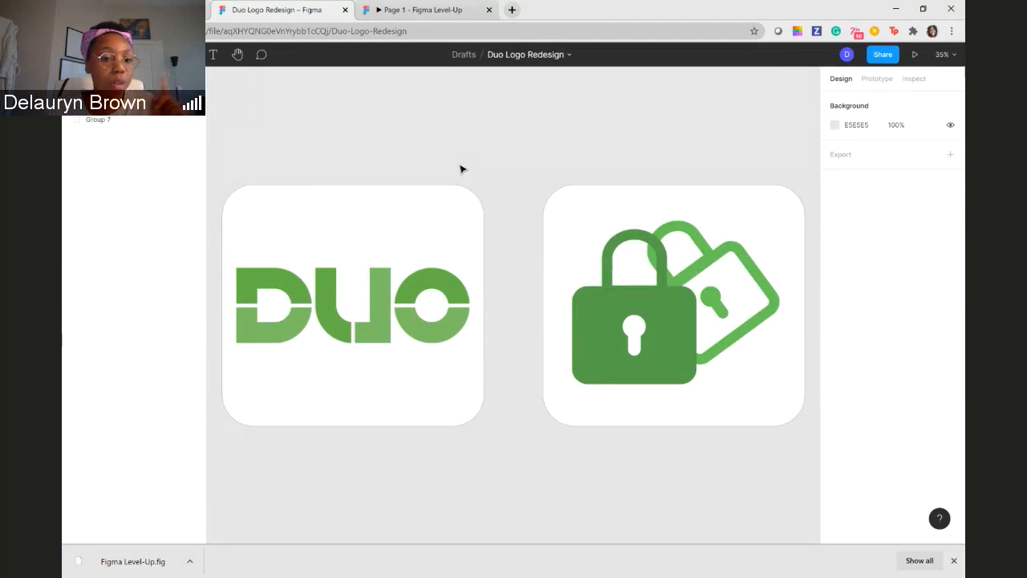
# - Ungroup the DUO logo, and move the white shape inside the U above the lettering and back into place
pyautogui.rightClick(353, 300)
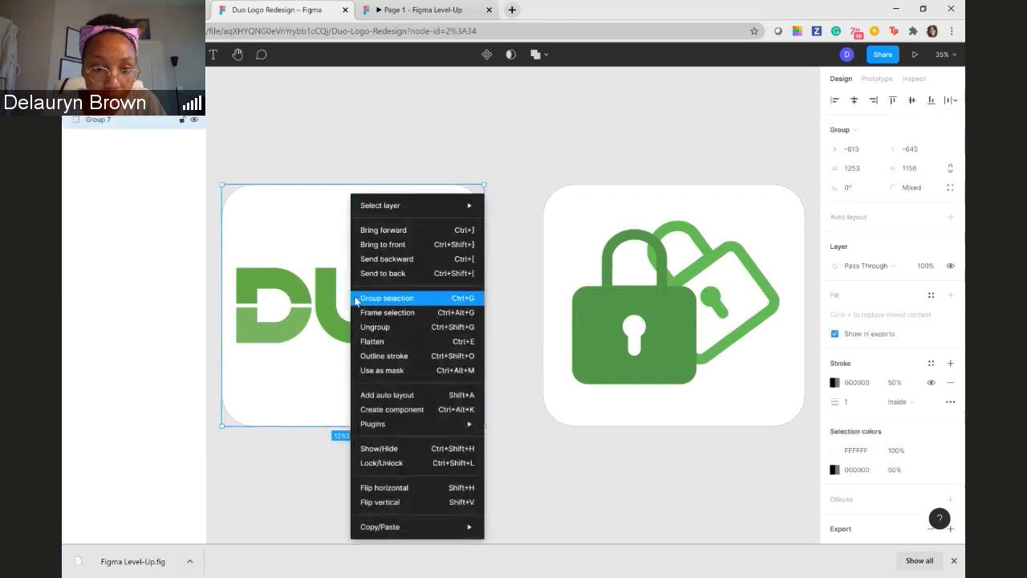
pyautogui.click(378, 326)
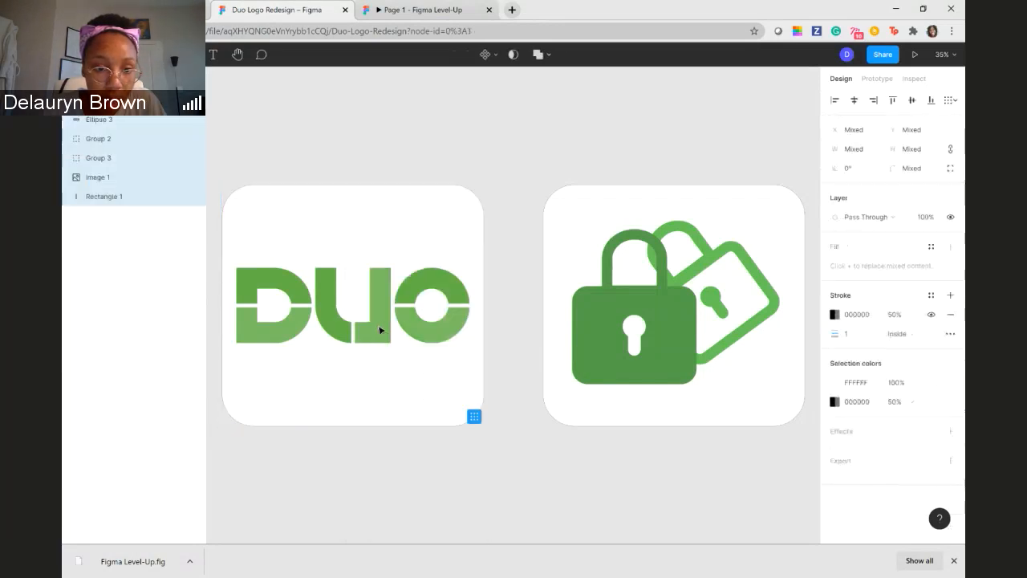
pyautogui.click(366, 287)
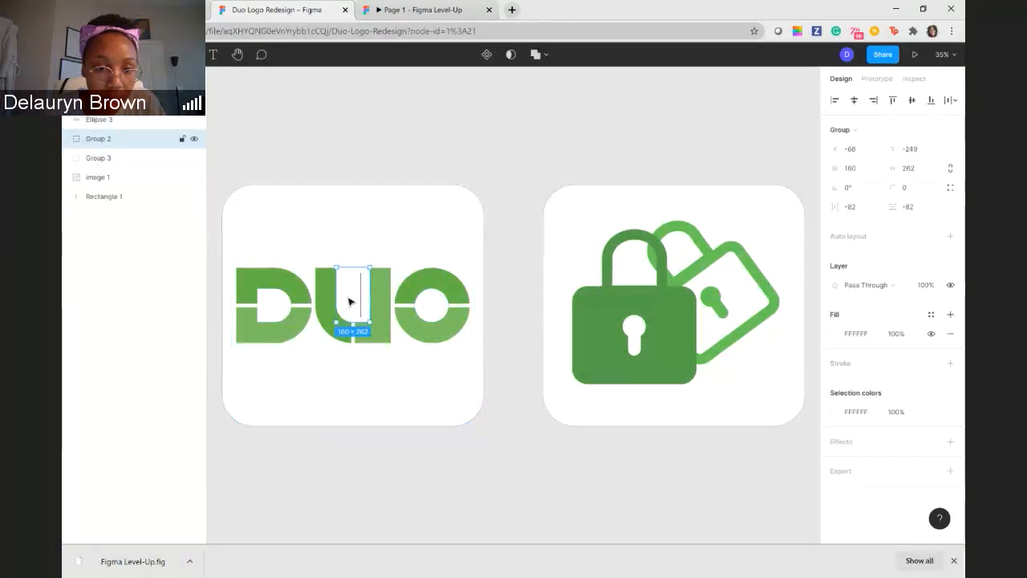
pyautogui.moveTo(353, 300)
pyautogui.mouseDown()
pyautogui.moveTo(332, 266)
pyautogui.moveTo(355, 324)
pyautogui.moveTo(350, 300)
pyautogui.mouseUp()
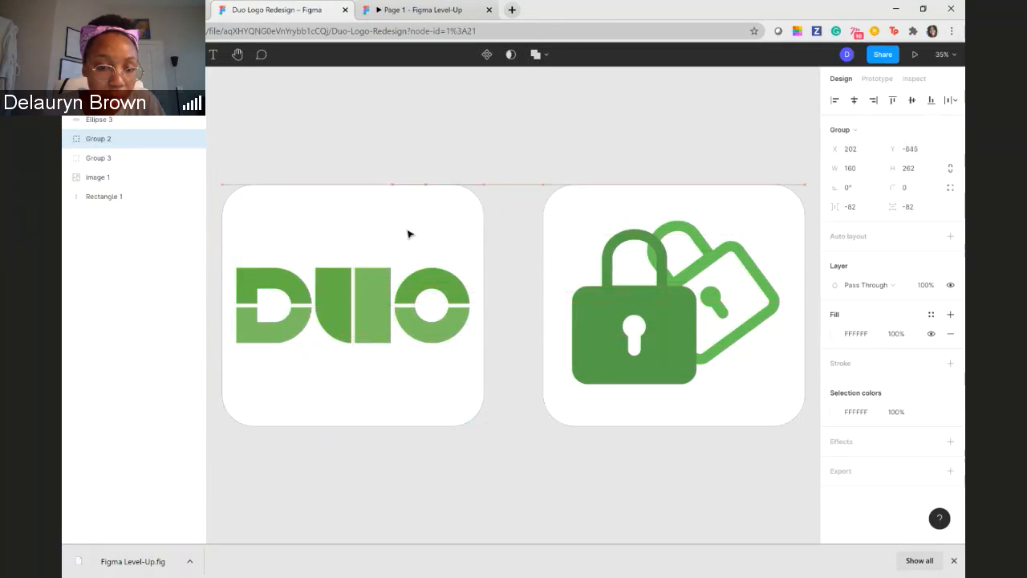
pyautogui.moveTo(406, 234); pyautogui.dragTo(353, 295)
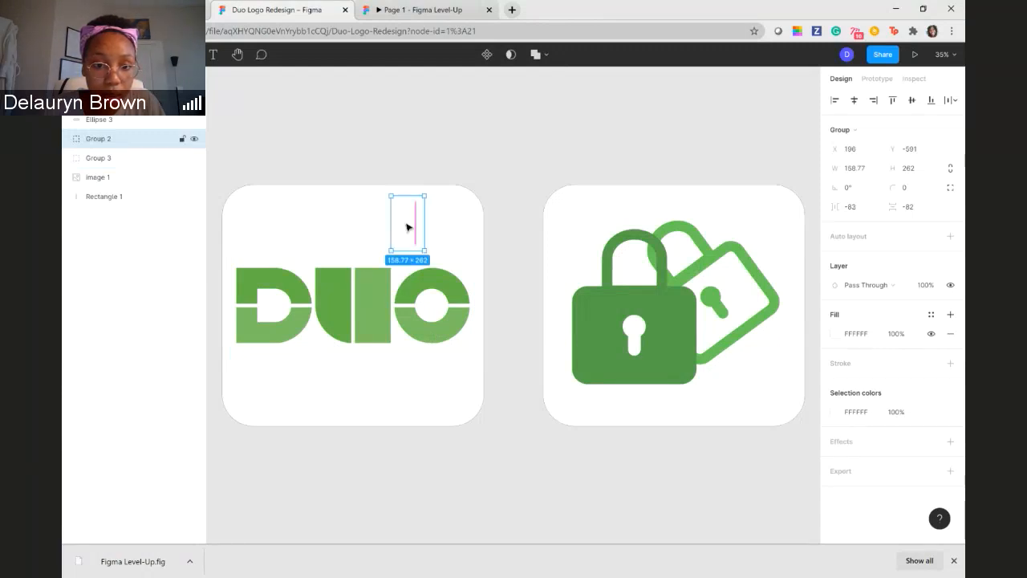
pyautogui.moveTo(408, 224); pyautogui.dragTo(354, 295)
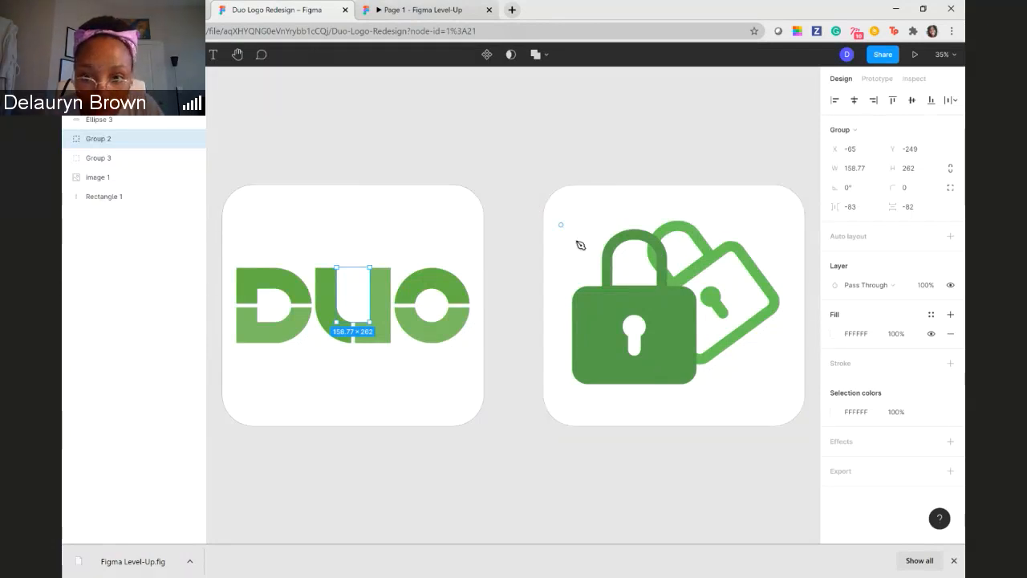
# - Draw a small closed four-point shape with the Pen tool where the two padlock shackles overlap, and adjust one of its points
pyautogui.press('p')
pyautogui.click(658, 260)
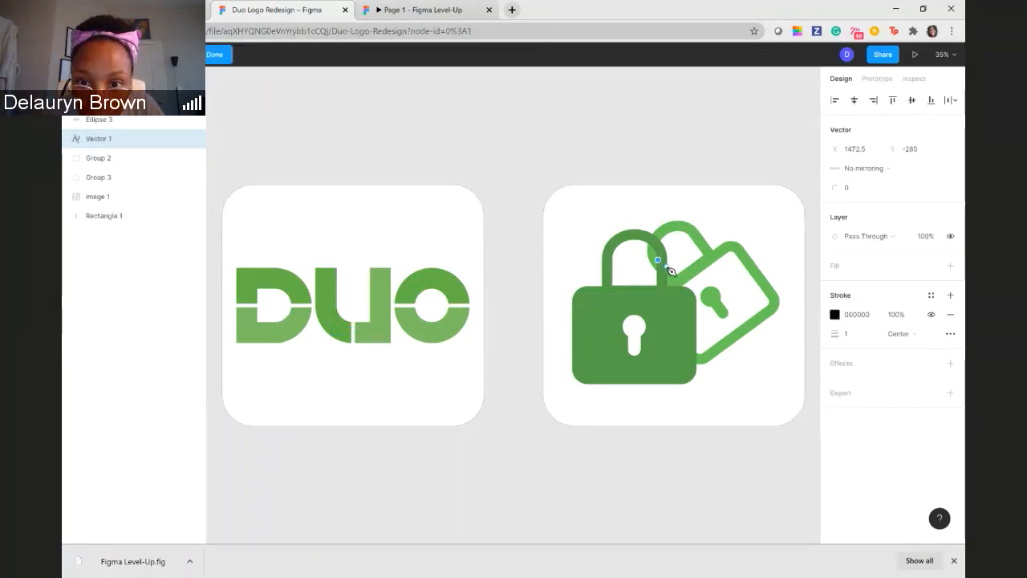
pyautogui.click(666, 265)
pyautogui.click(667, 282)
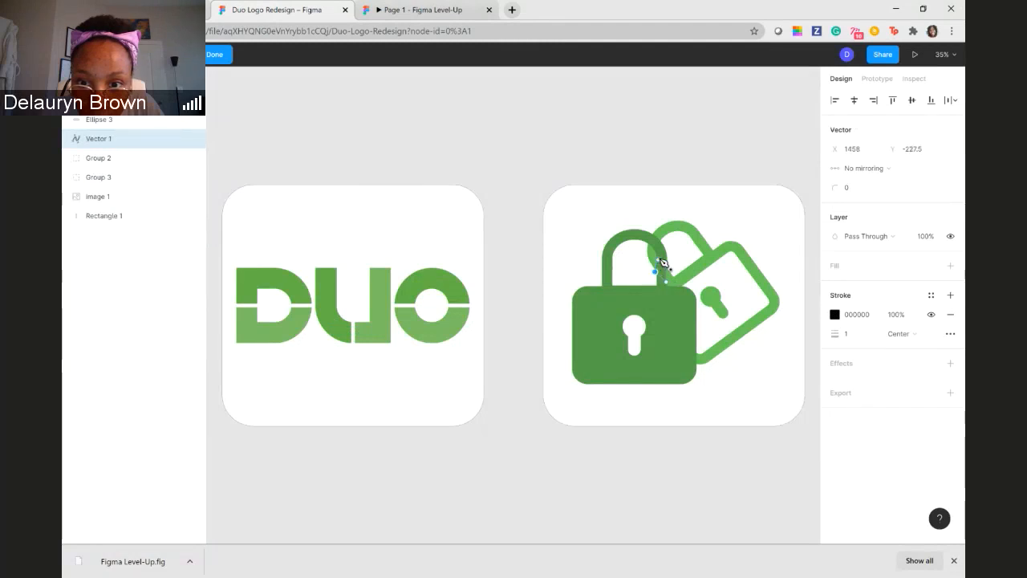
pyautogui.click(658, 260)
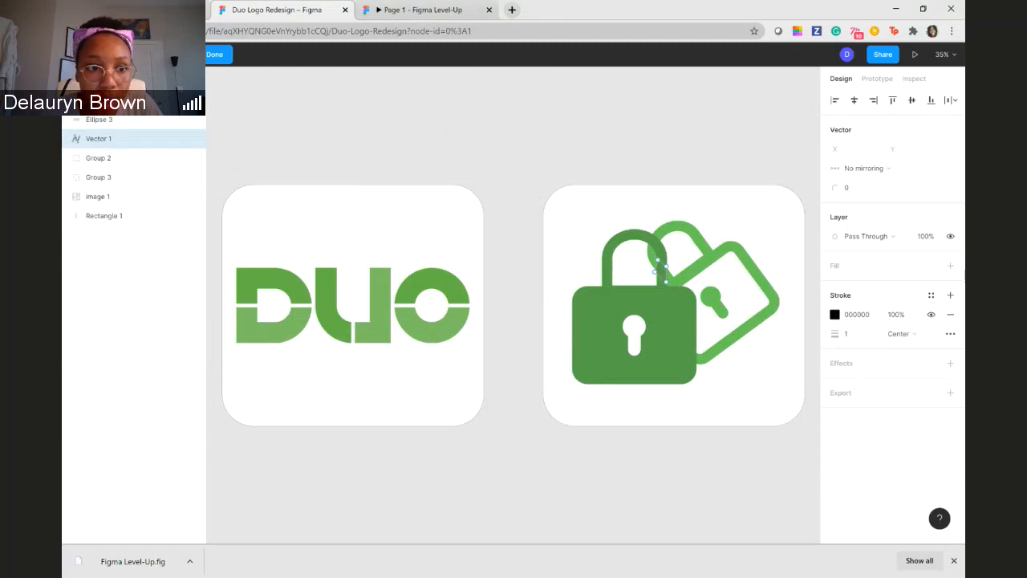
pyautogui.click(660, 274)
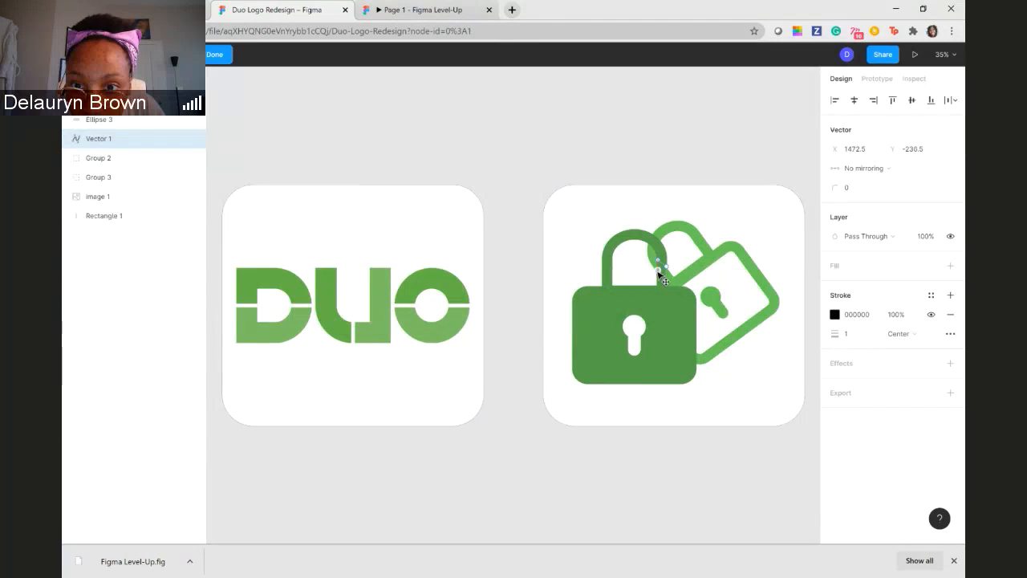
pyautogui.moveTo(659, 274); pyautogui.dragTo(655, 275)
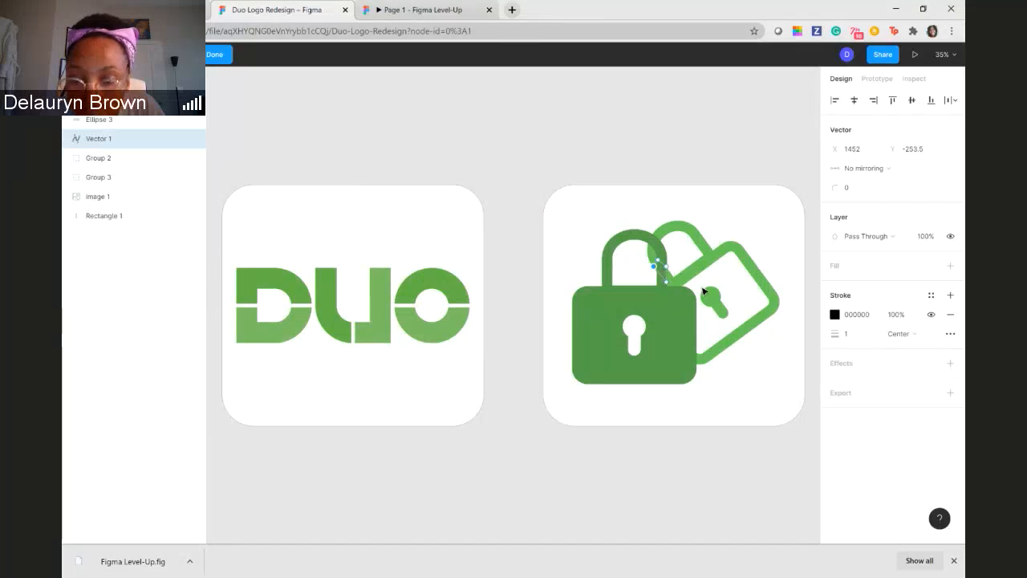
# - Add a fill to the new vector shape and set it to the document's green 66C557
pyautogui.click(835, 316)
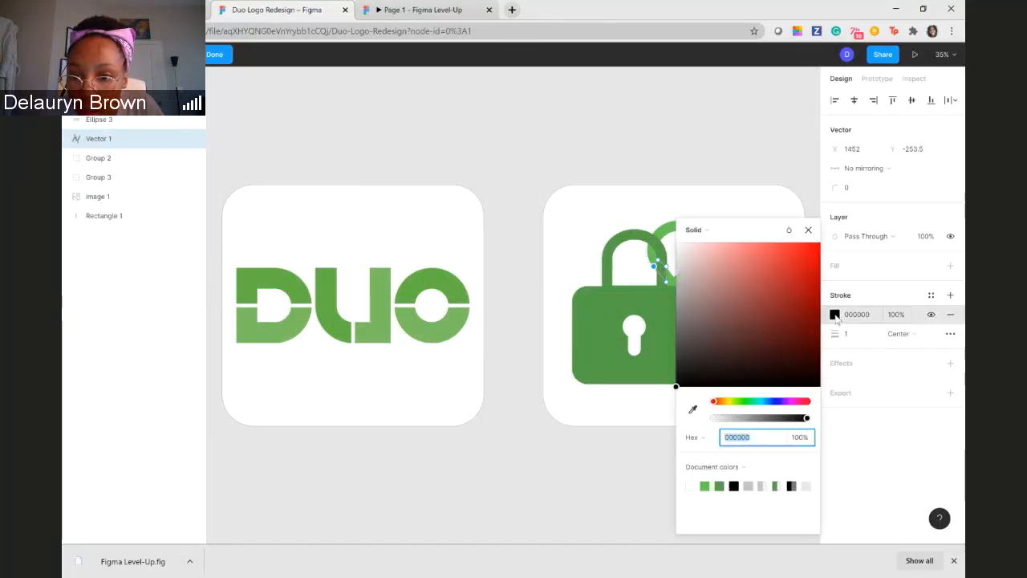
pyautogui.click(834, 315)
pyautogui.click(839, 266)
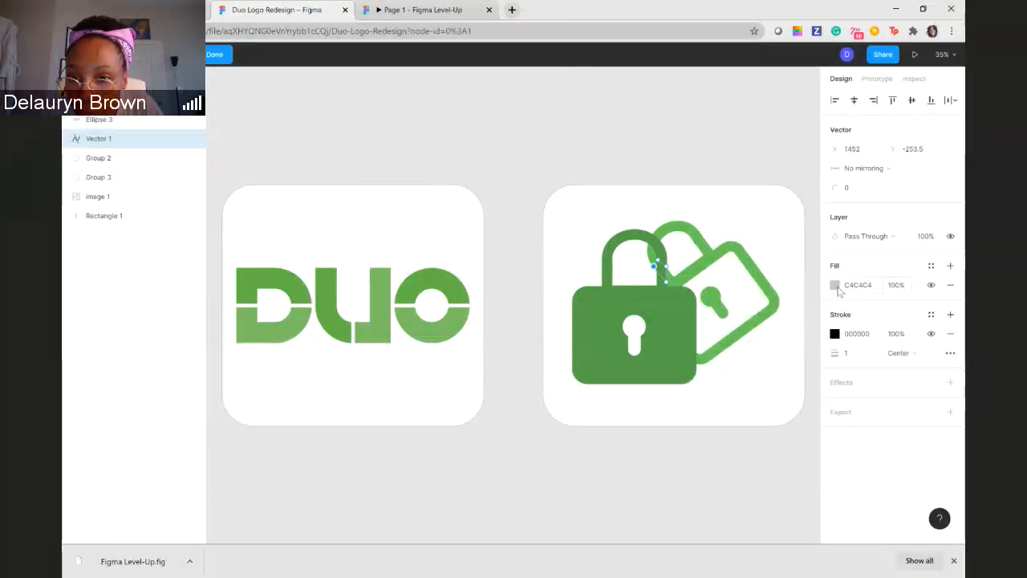
pyautogui.click(834, 284)
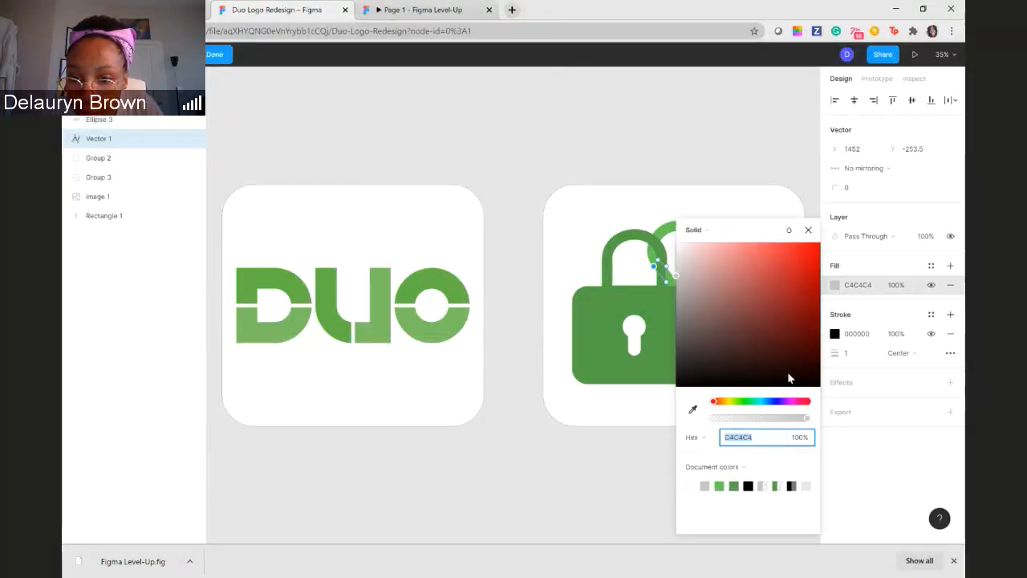
pyautogui.click(726, 484)
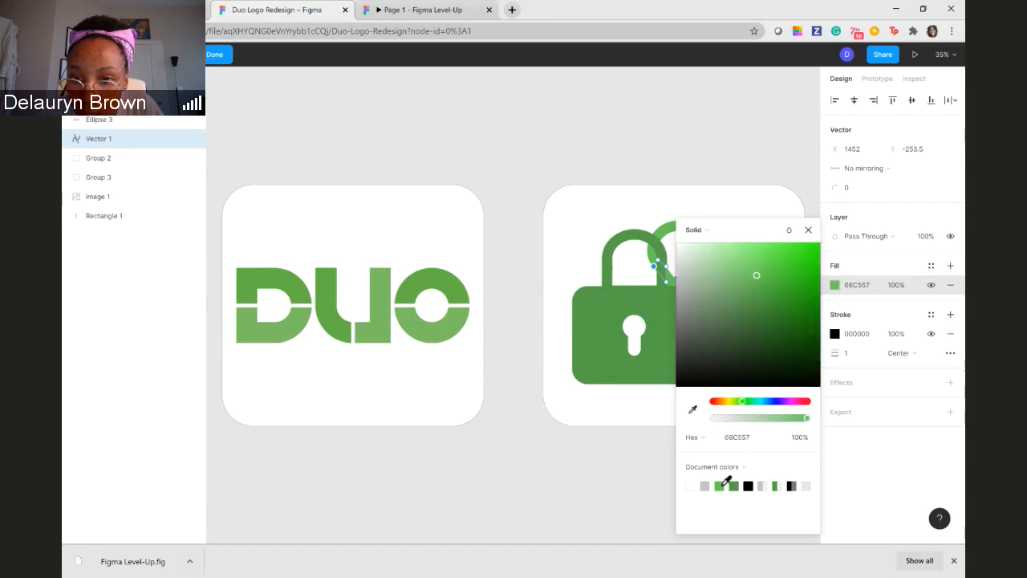
pyautogui.click(808, 230)
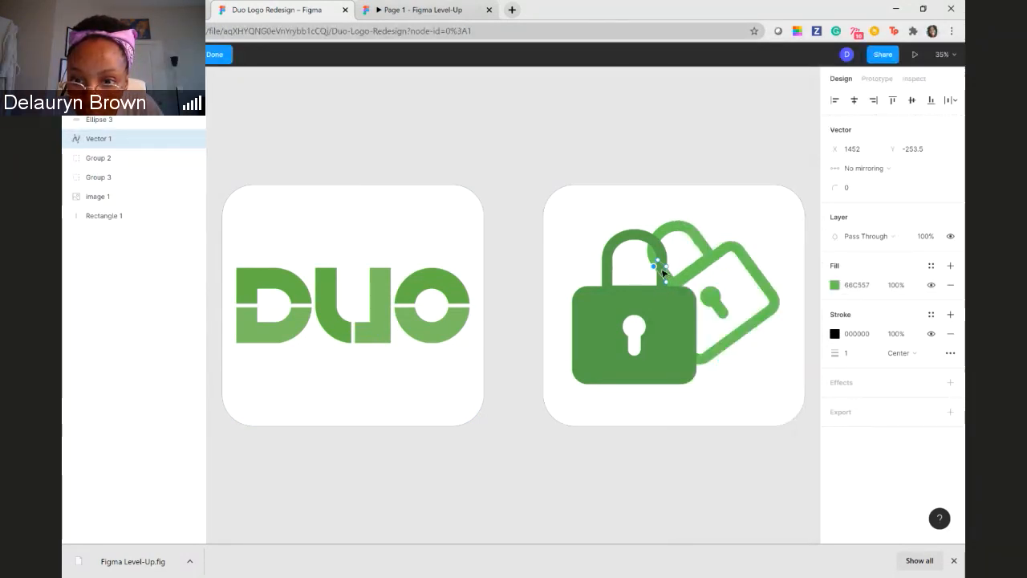
# - Check the list of layers stacked at the new vector shape, close it and deselect the shape's point
pyautogui.rightClick(661, 274)
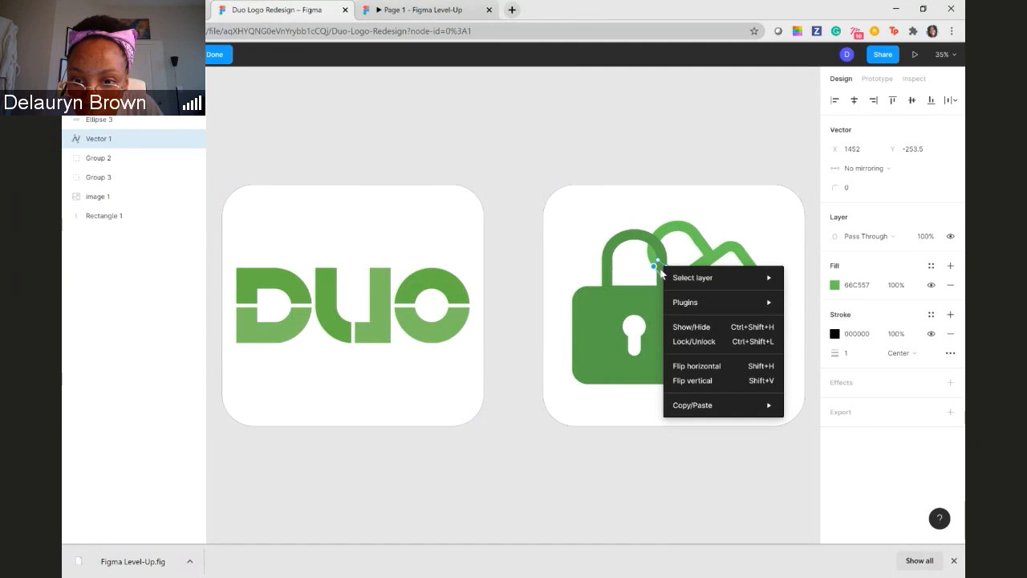
pyautogui.moveTo(719, 279)
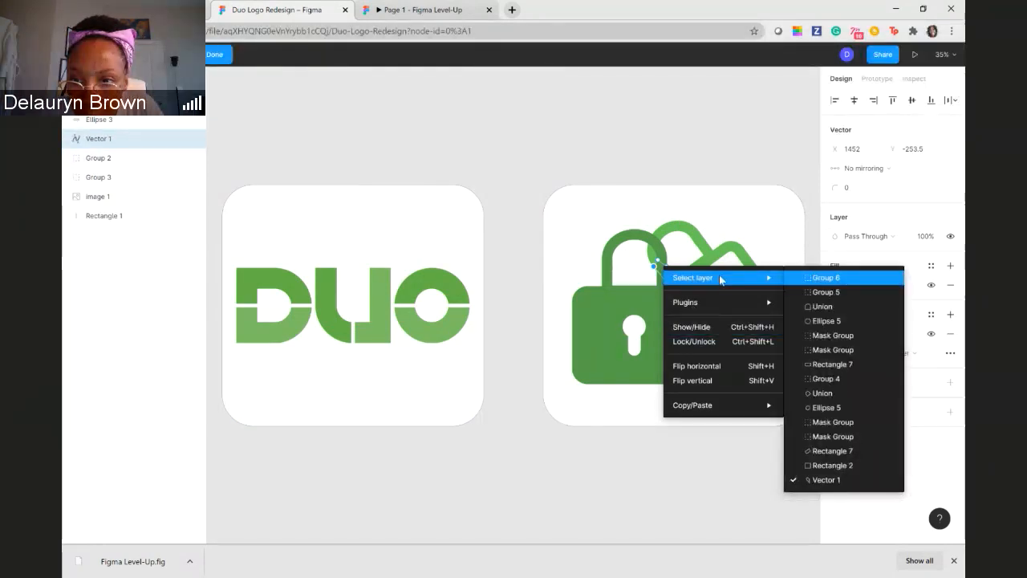
pyautogui.click(732, 237)
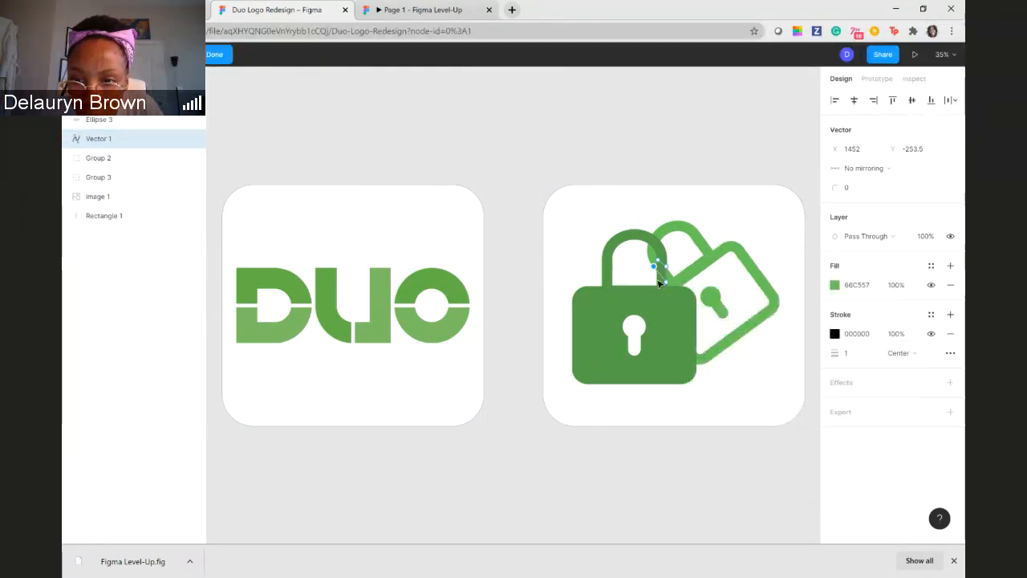
pyautogui.click(707, 168)
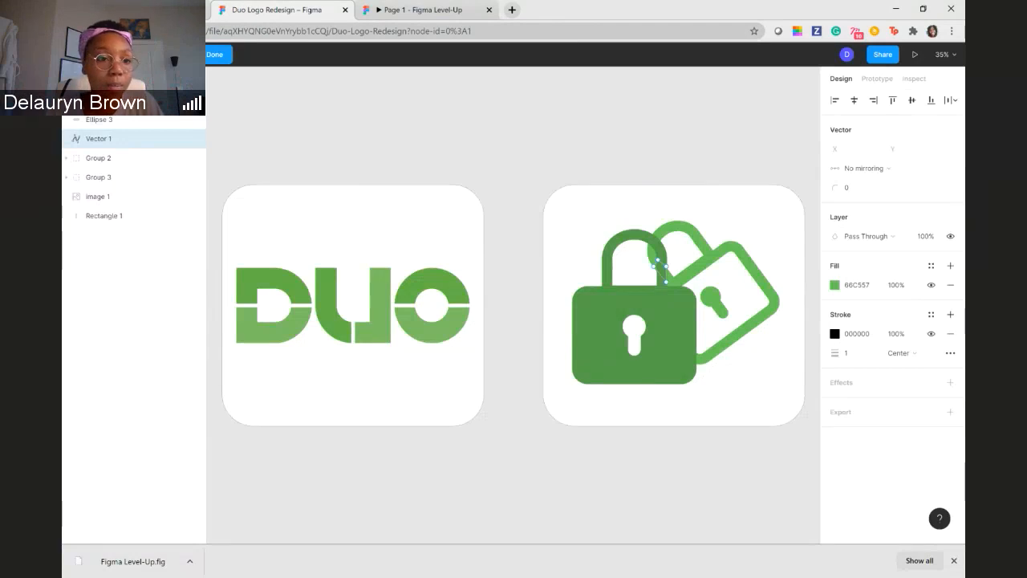
# - Go back to the drafts, open the charterUP GT Hack file, and check its prototype settings before returning to the design settings
pyautogui.click(79, 55)
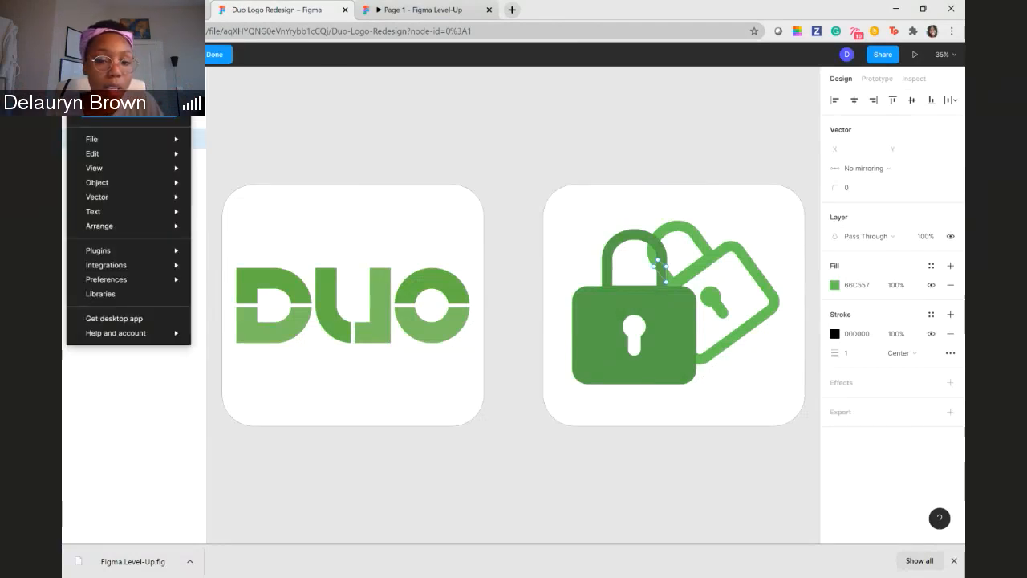
pyautogui.click(106, 80)
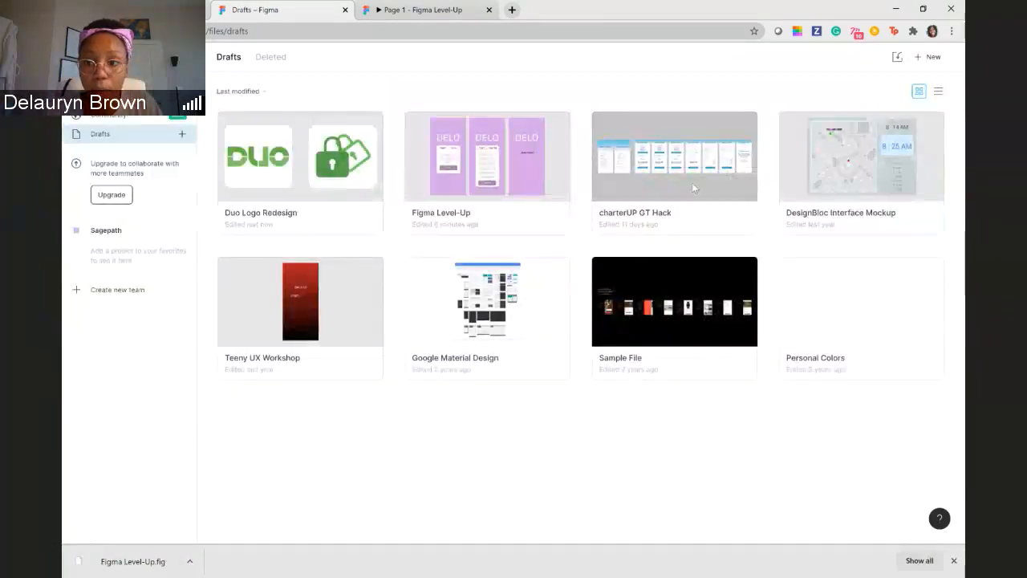
pyautogui.click(688, 182)
pyautogui.doubleClick(686, 170)
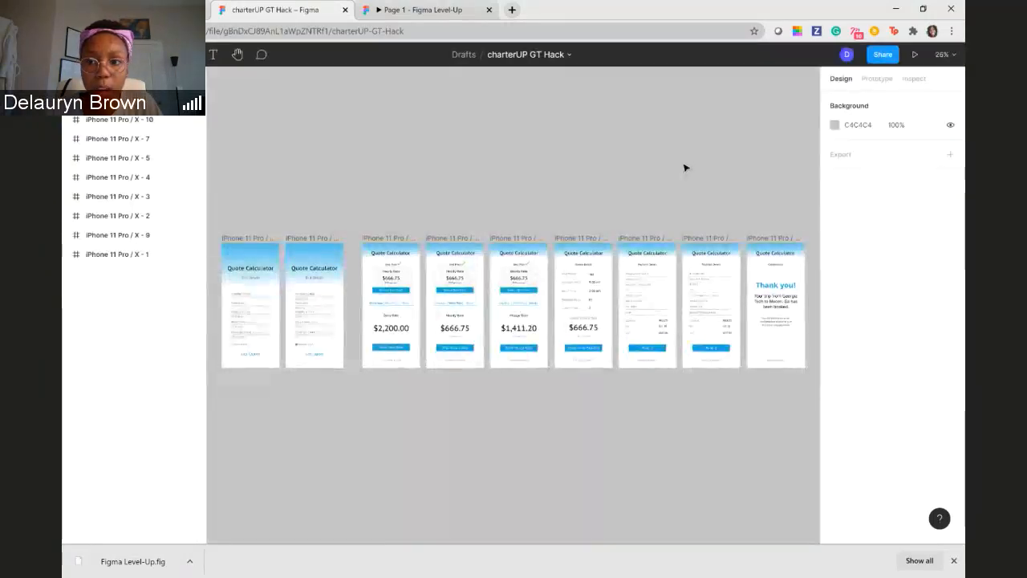
pyautogui.click(871, 84)
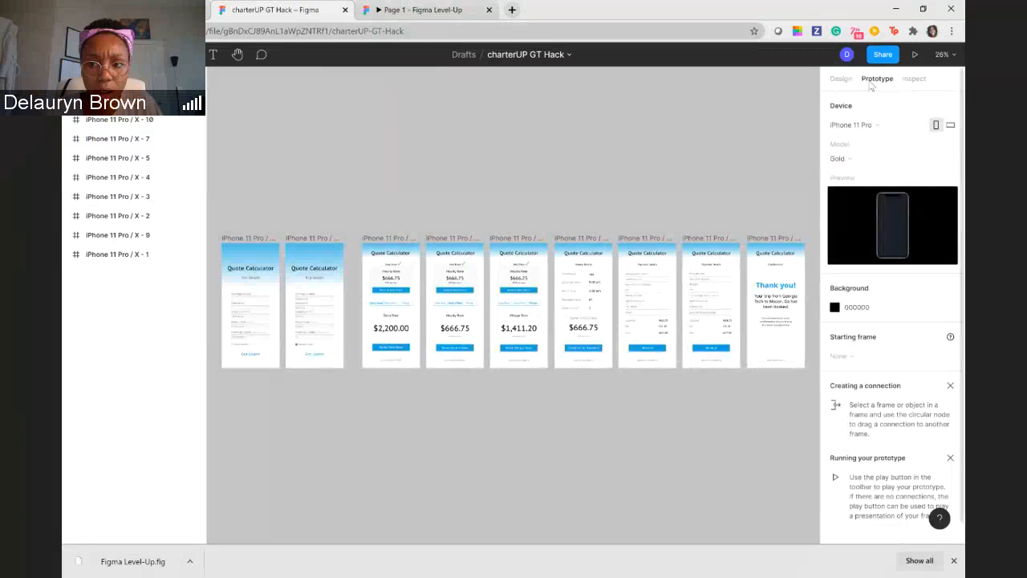
pyautogui.click(844, 80)
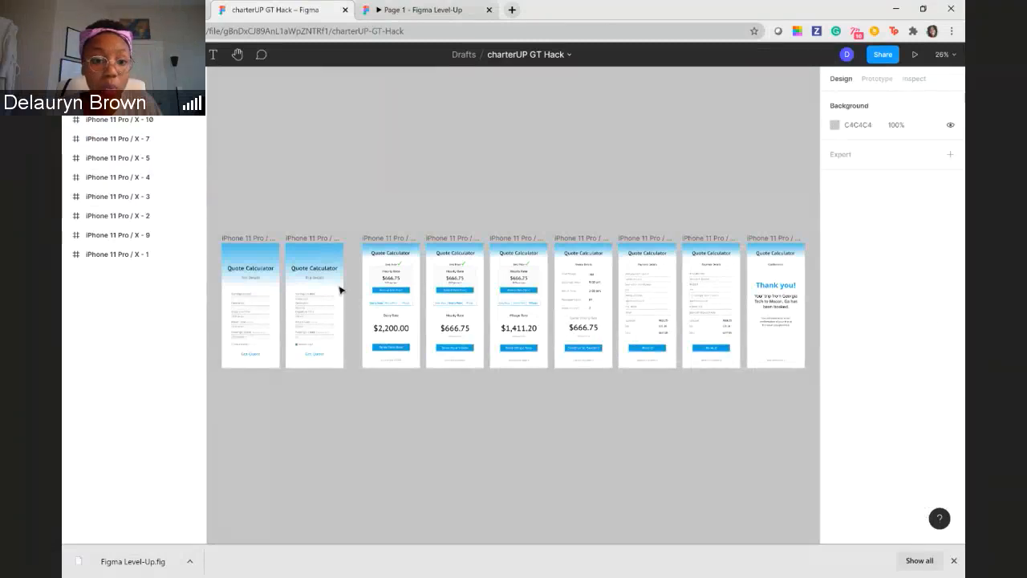
# - Examine the Quote Calculator phone frames up close at 100%, looking over the daily, hourly and milage rate screens
pyautogui.scroll(-5, 433, 377)
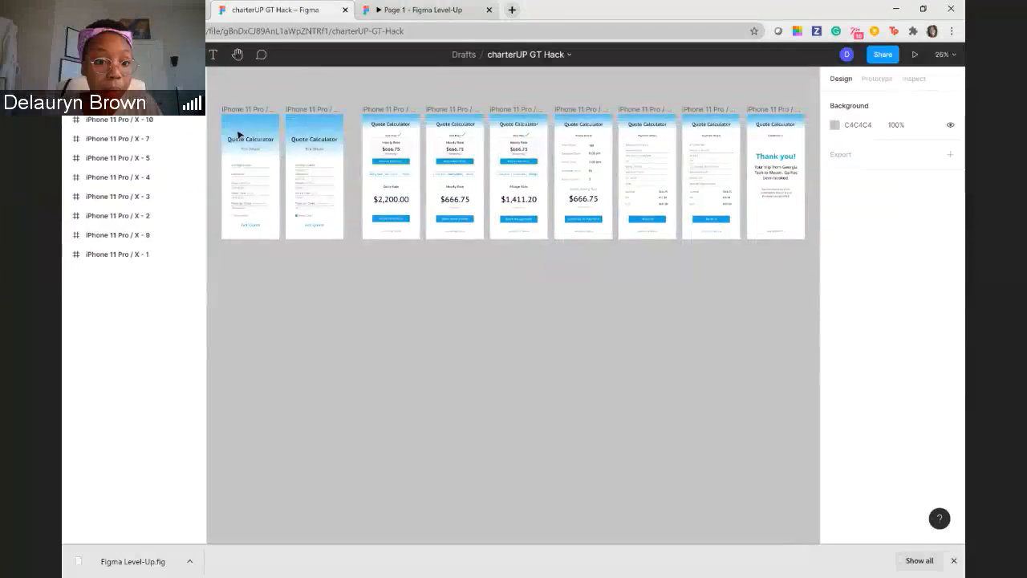
pyautogui.scroll(1, 264, 156)
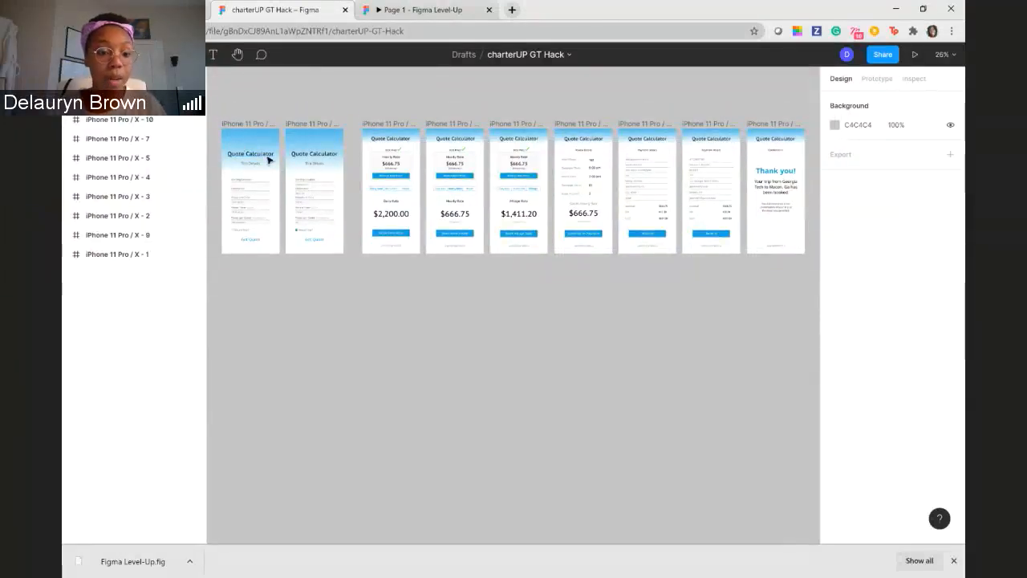
pyautogui.hotkey('shift', '0')
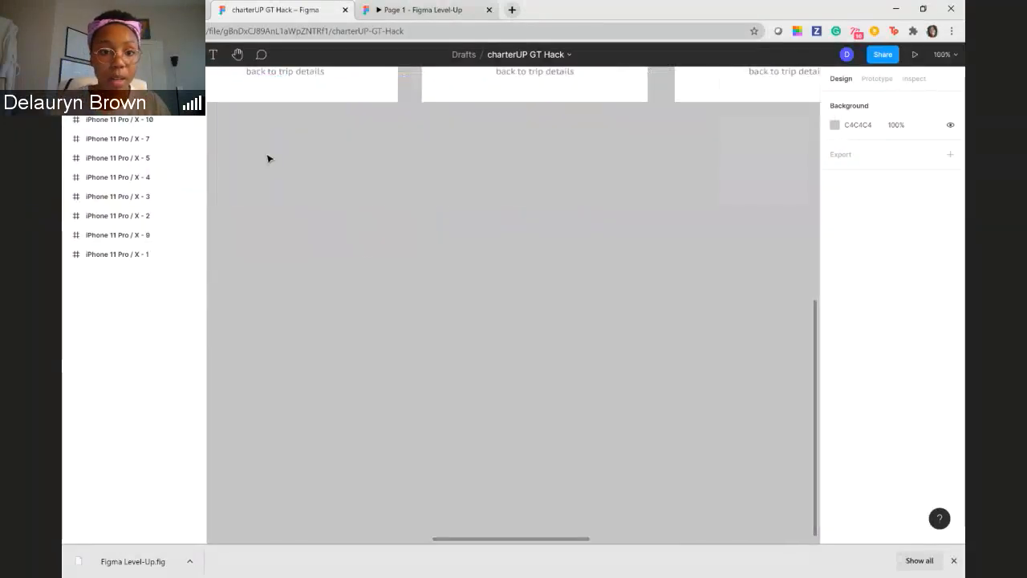
pyautogui.hotkey('shift', '=')
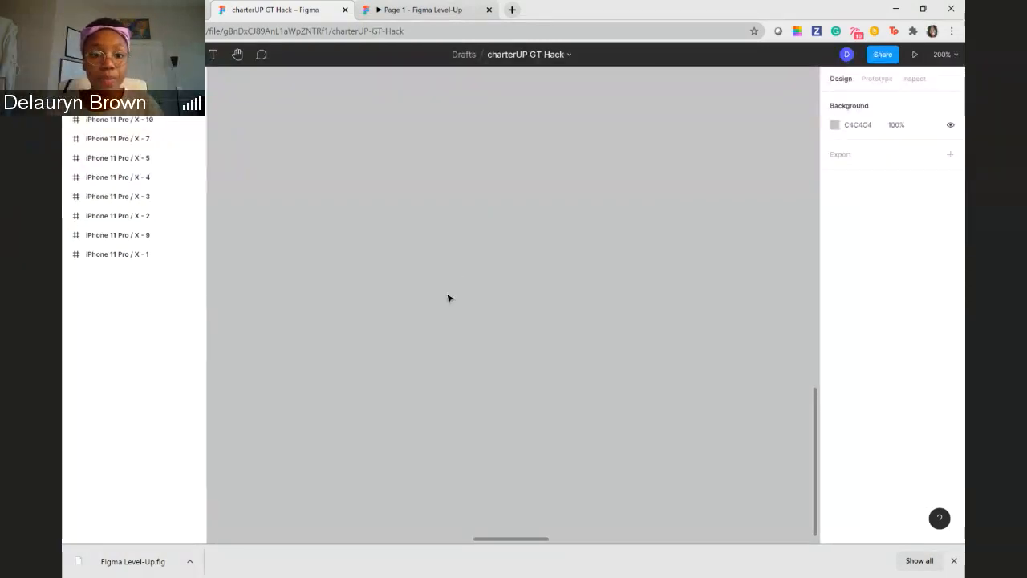
pyautogui.scroll(5, 457, 285)
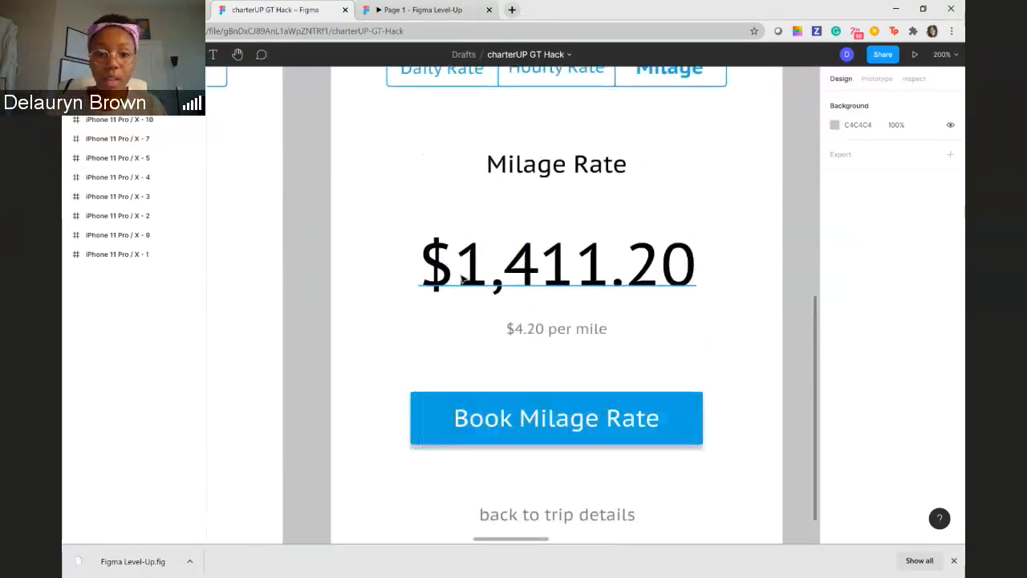
pyautogui.press('-')
pyautogui.scroll(1, 459, 289)
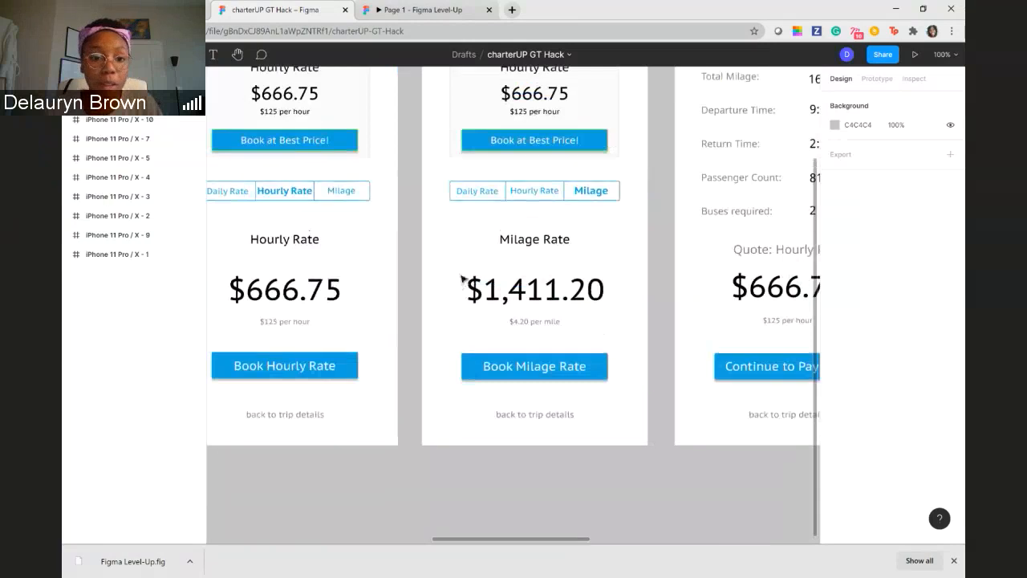
pyautogui.scroll(2, 459, 289)
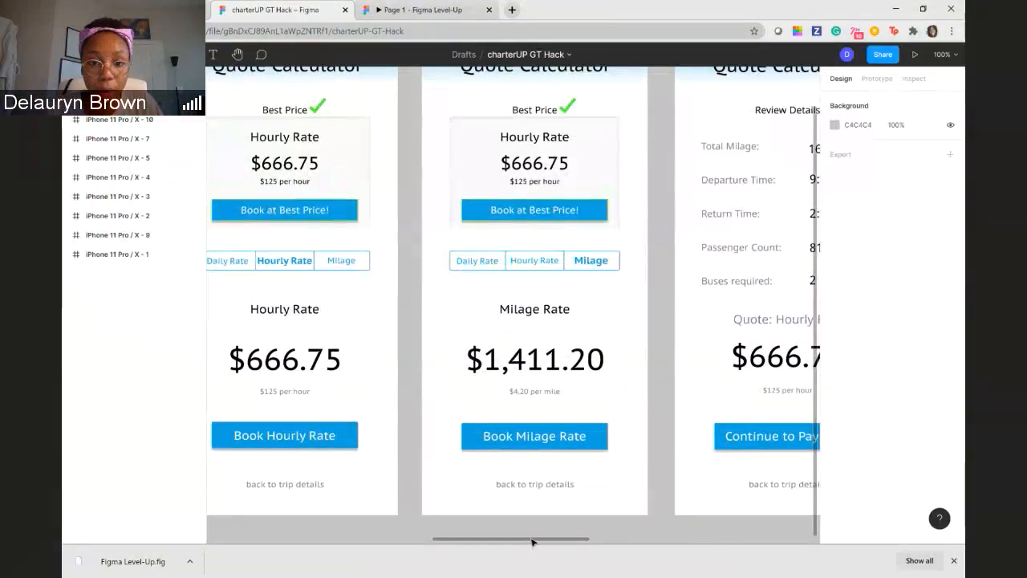
pyautogui.moveTo(534, 543); pyautogui.dragTo(479, 539)
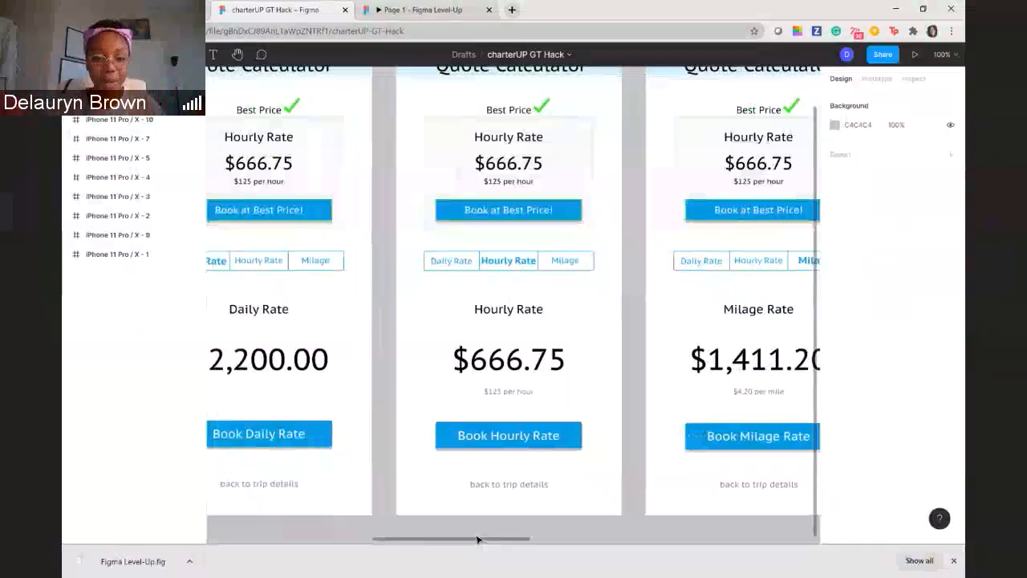